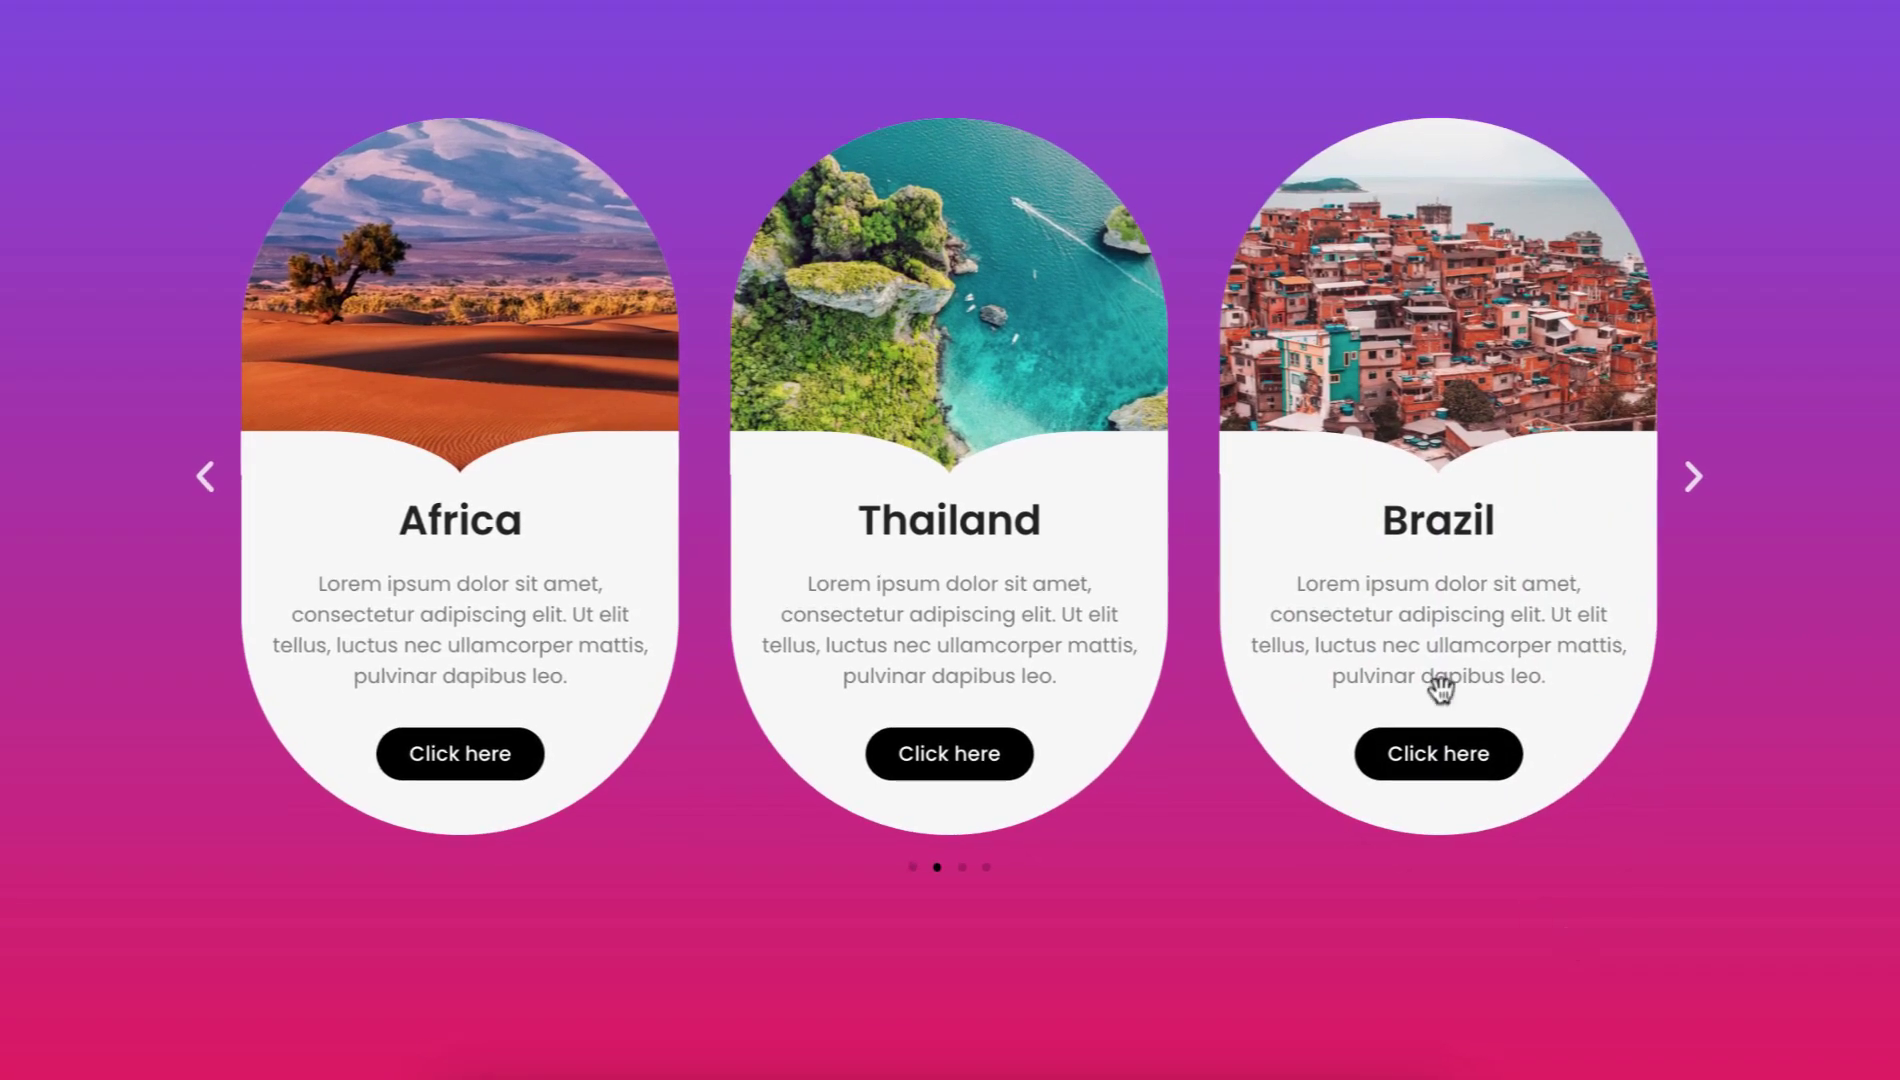
Examine how the finished destination card carousel moves by swiping, with its side arrows and with its pagination dots.
{"action": "left_click_drag", "start_coordinate": [1420, 528], "coordinate": [789, 543]}
{"action": "left_click_drag", "start_coordinate": [1221, 547], "coordinate": [691, 555]}
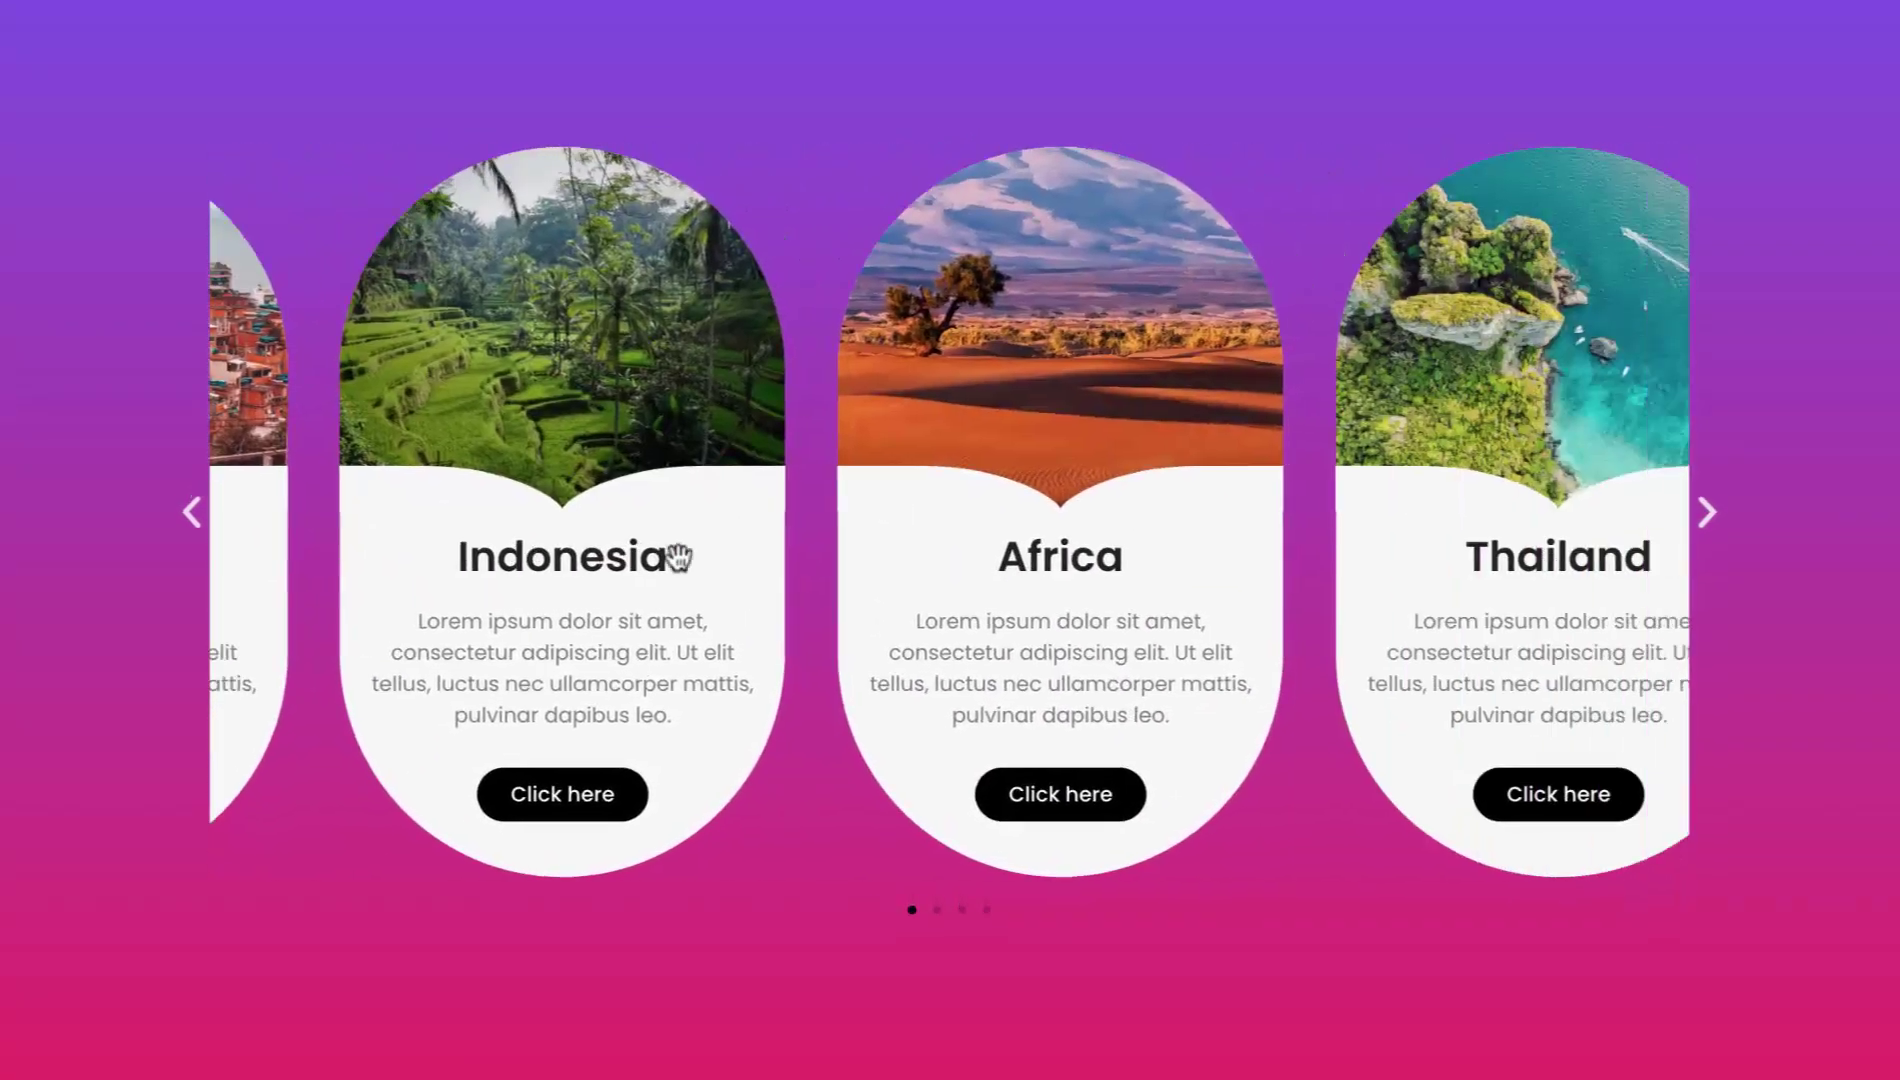
{"action": "left_click_drag", "start_coordinate": [1270, 578], "coordinate": [895, 572]}
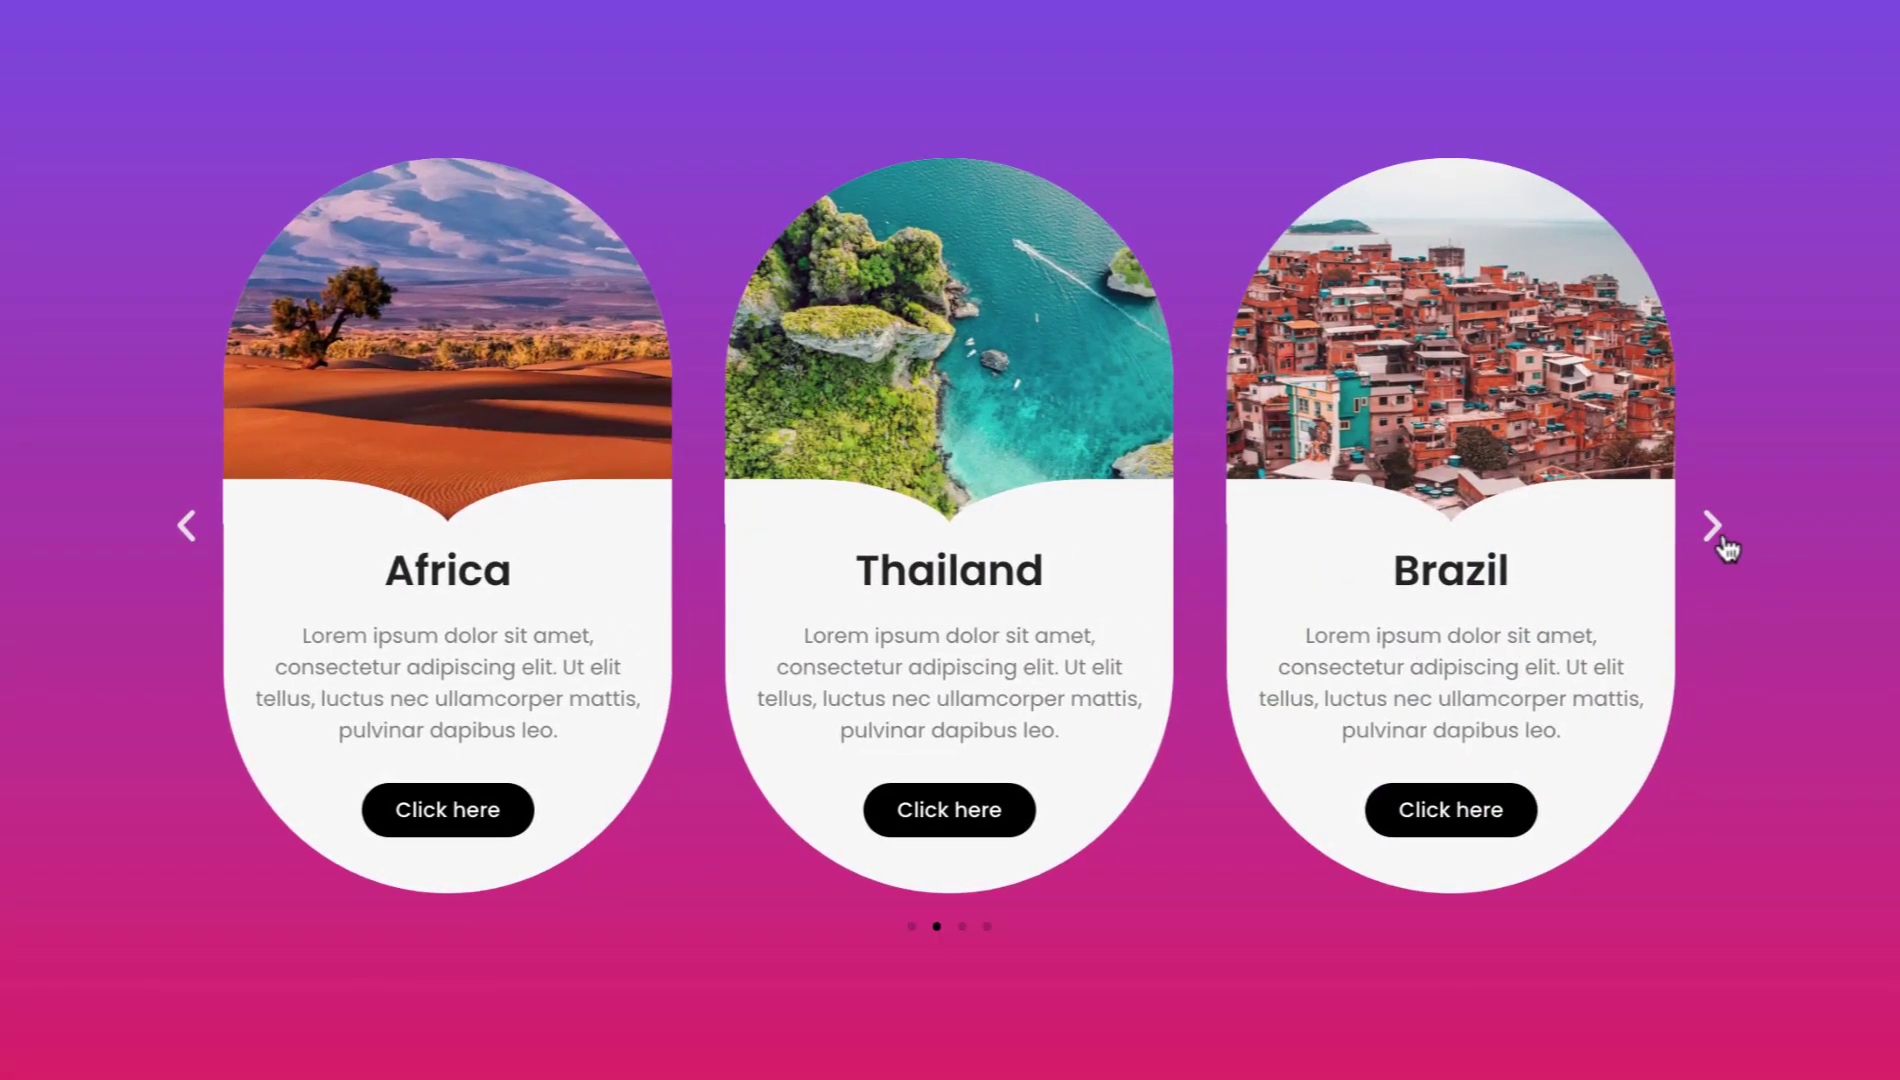
{"action": "left_click", "coordinate": [1714, 535]}
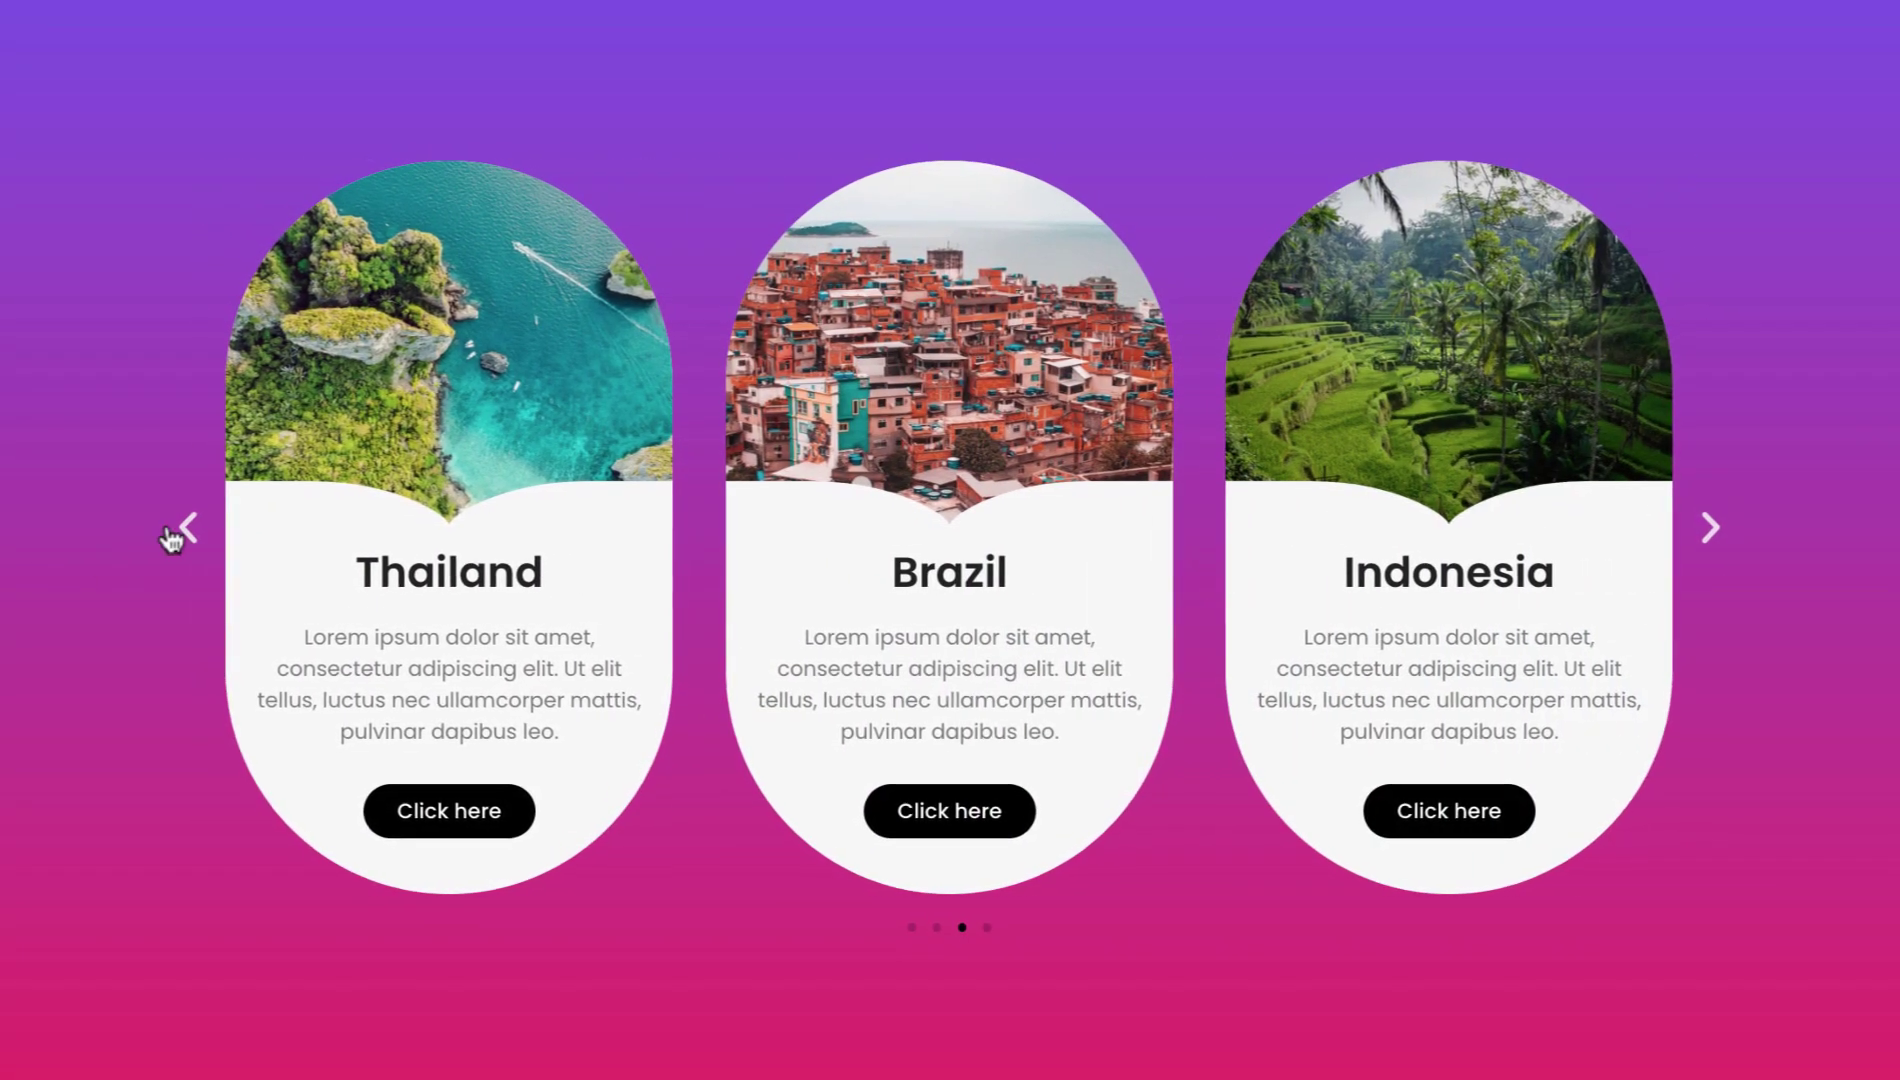
{"action": "left_click", "coordinate": [186, 536]}
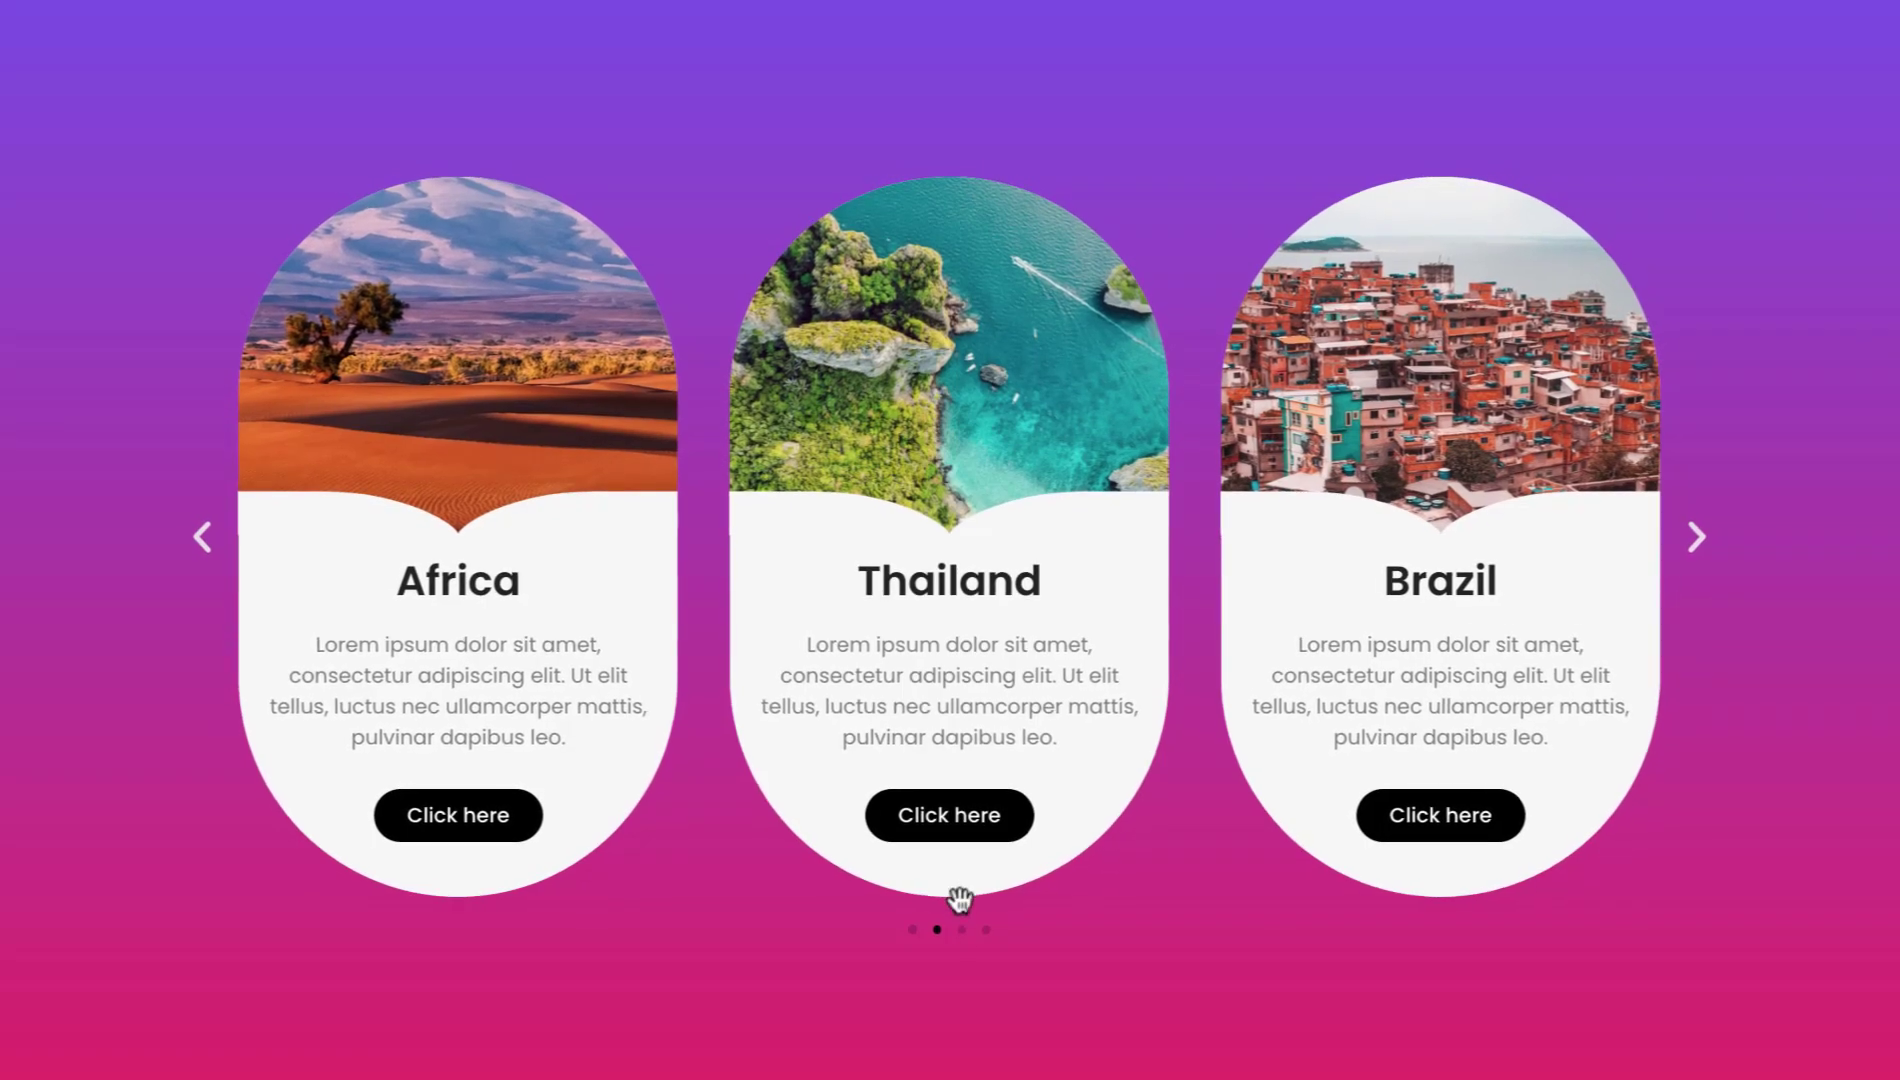
{"action": "left_click", "coordinate": [962, 931]}
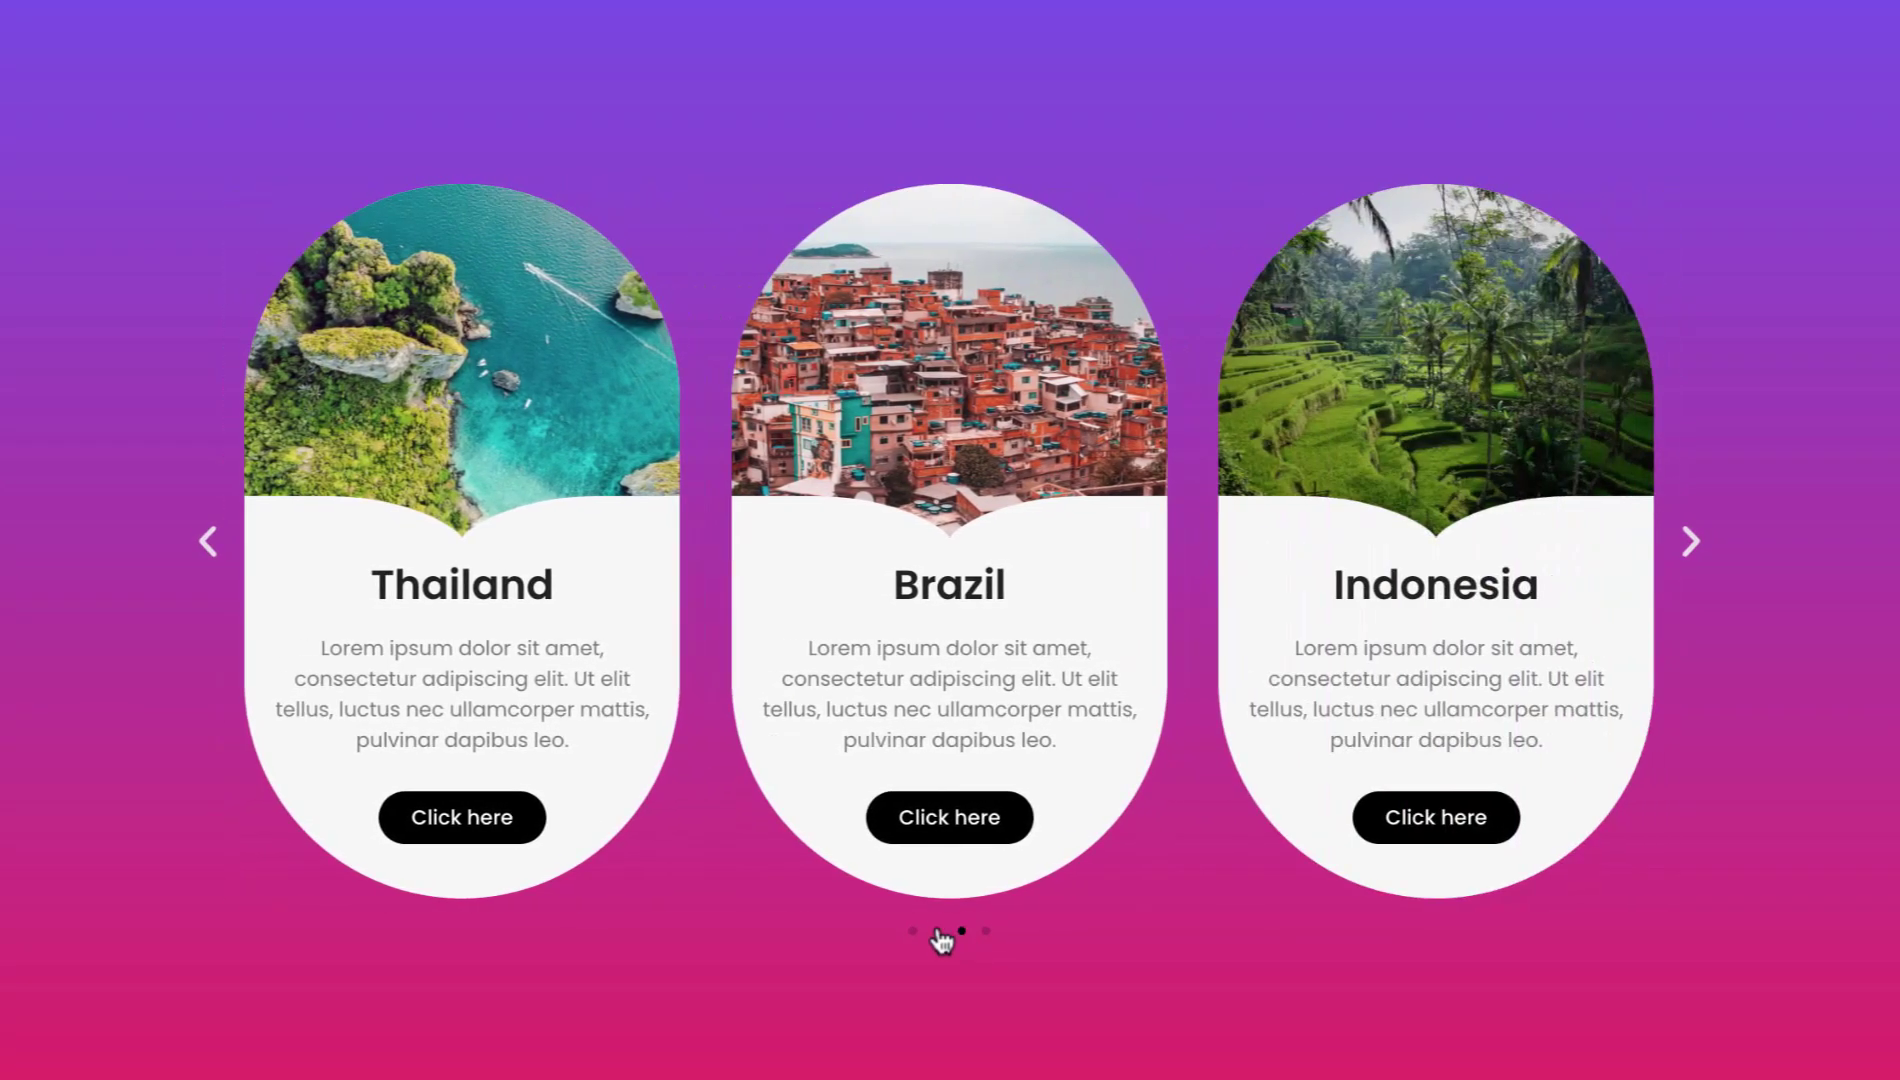
{"action": "left_click", "coordinate": [913, 931]}
{"action": "left_click", "coordinate": [937, 931]}
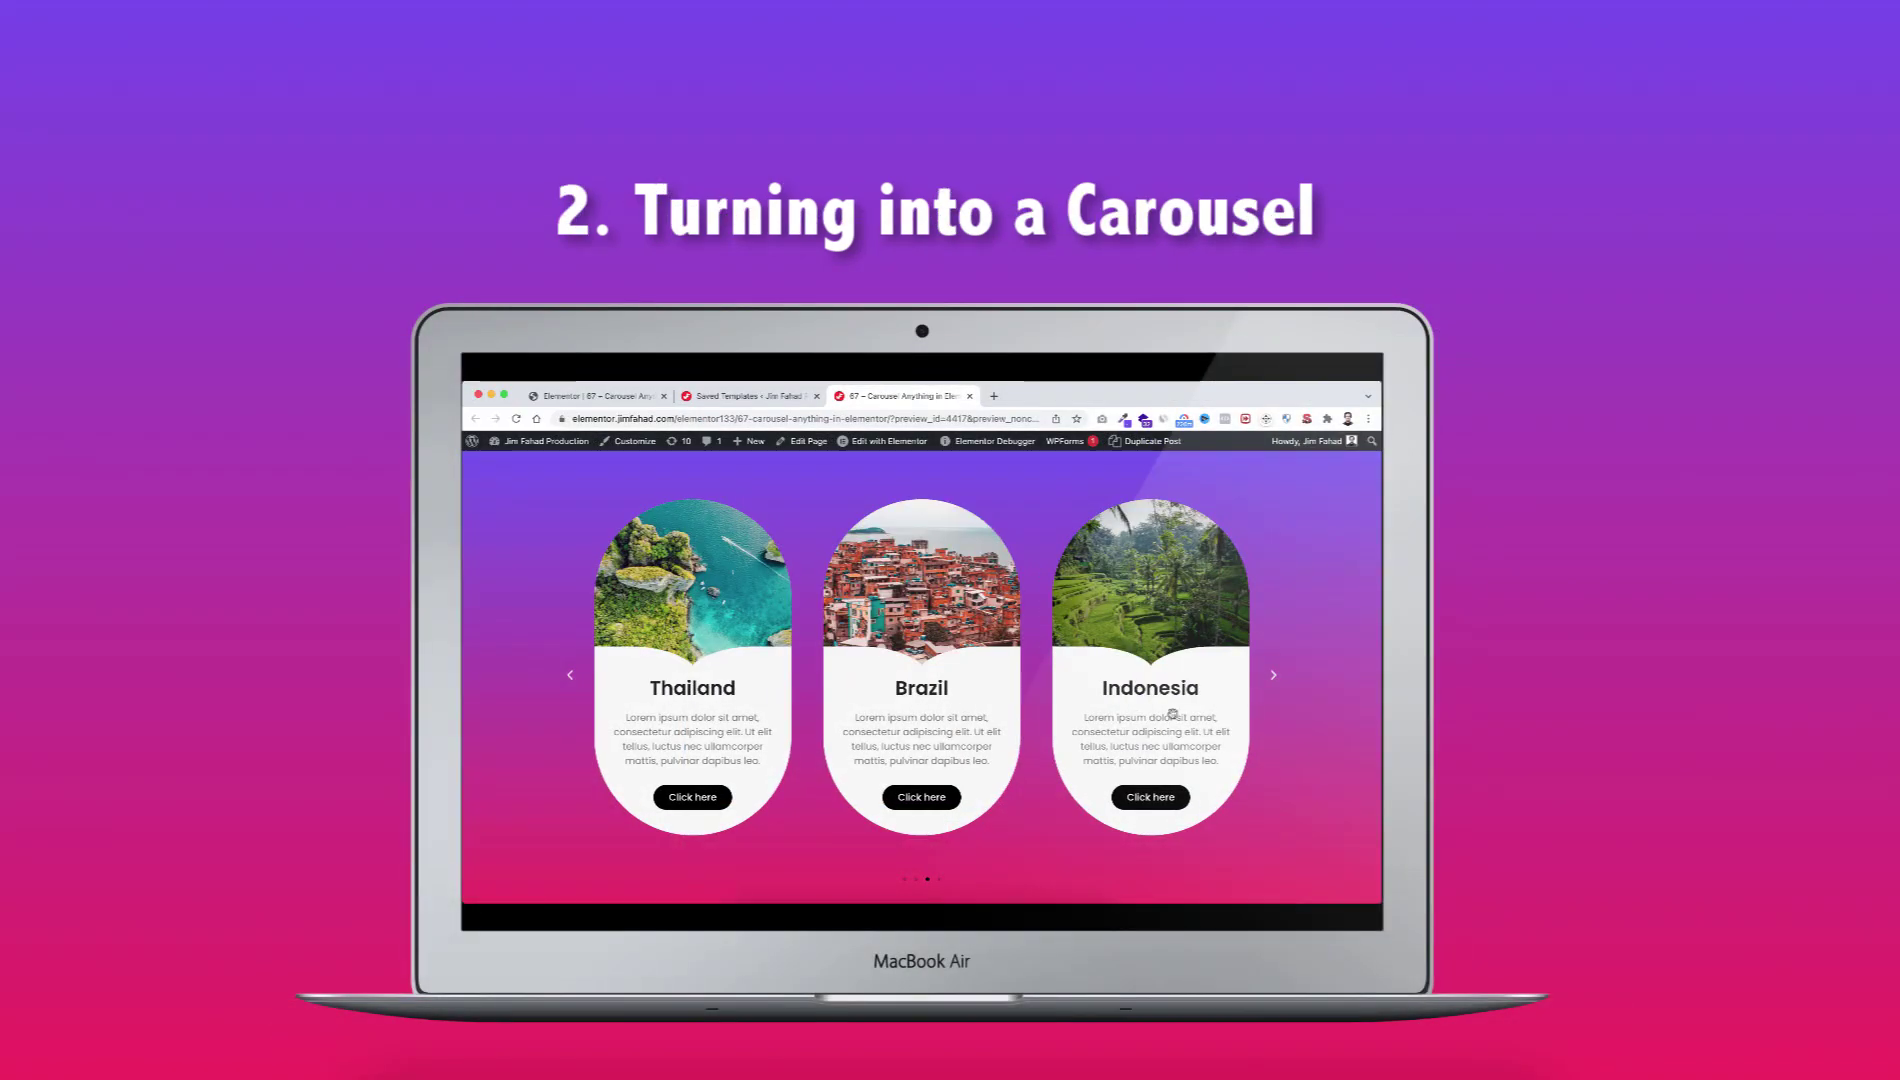
{"action": "scroll", "coordinate": [906, 873], "scroll_direction": "down", "scroll_amount": 1}
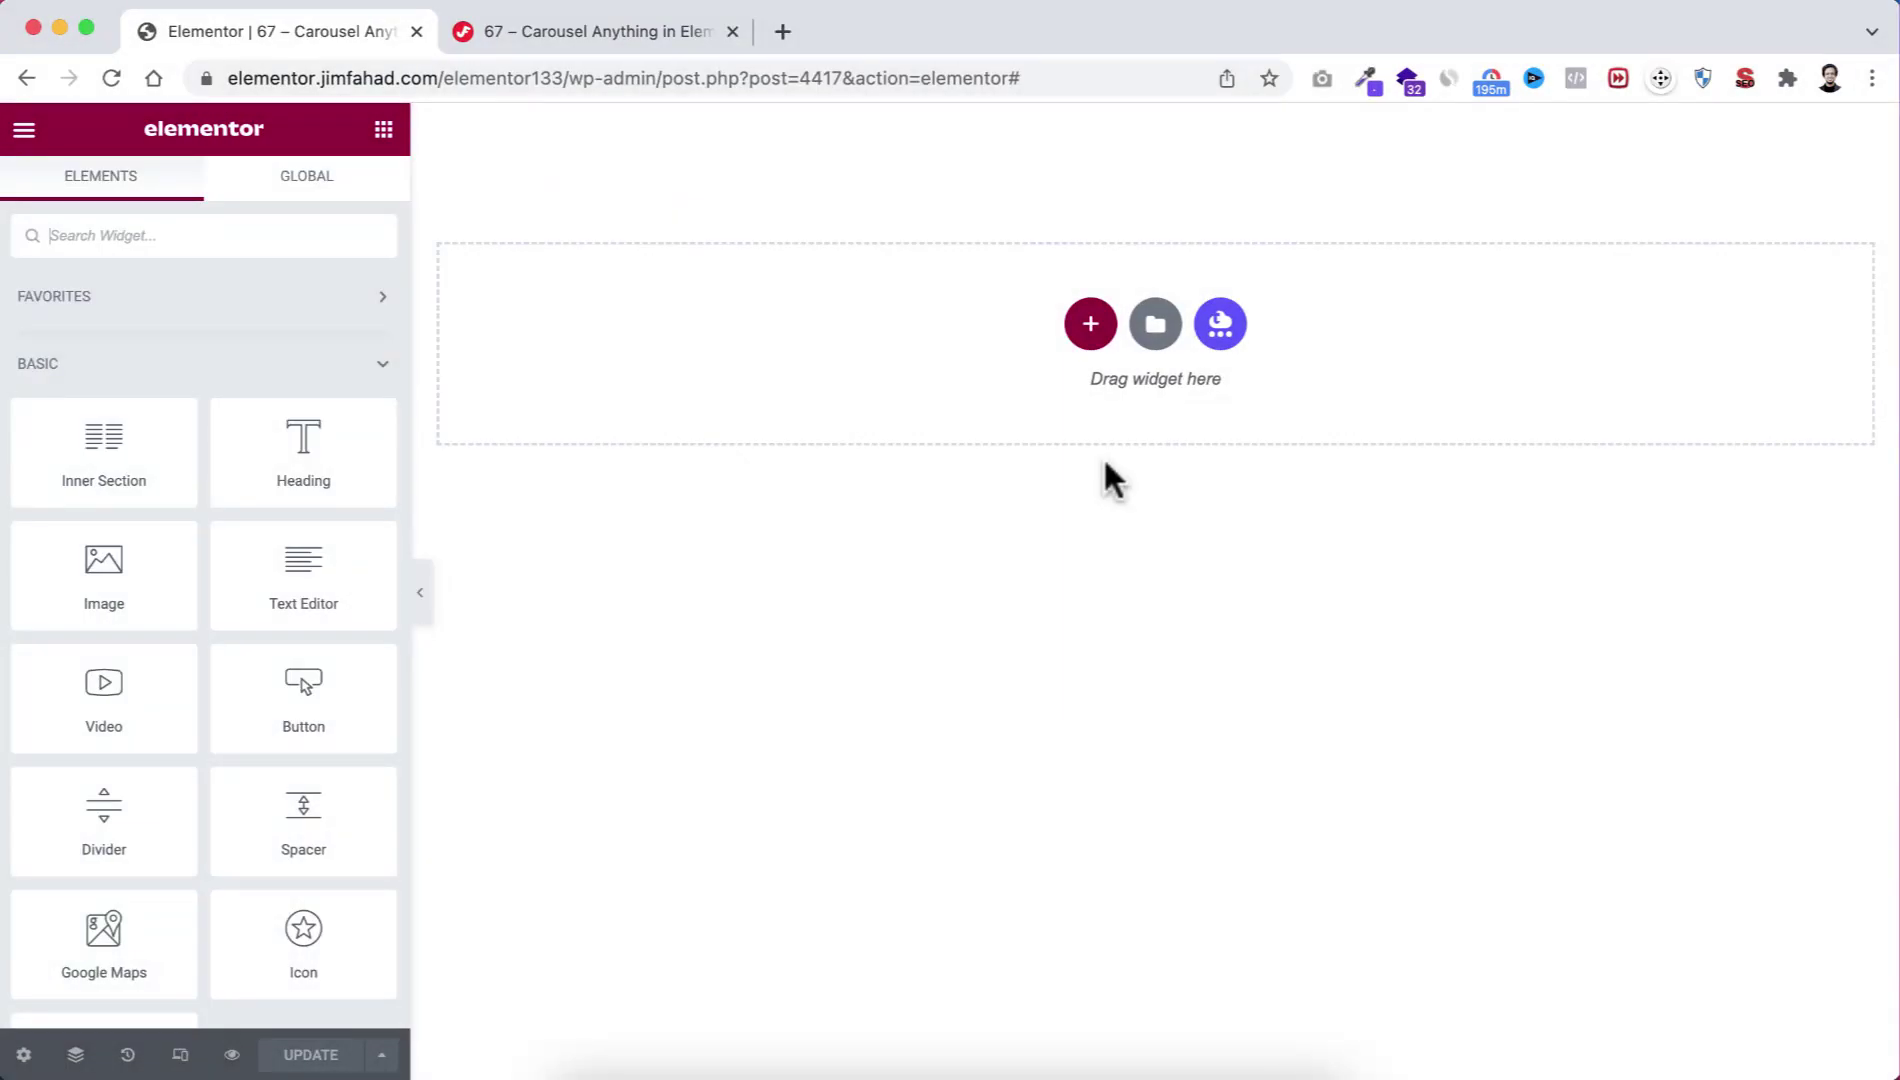
Add a single-column section to the empty page and set its boxed content width to 320.
{"action": "left_click", "coordinate": [1085, 335]}
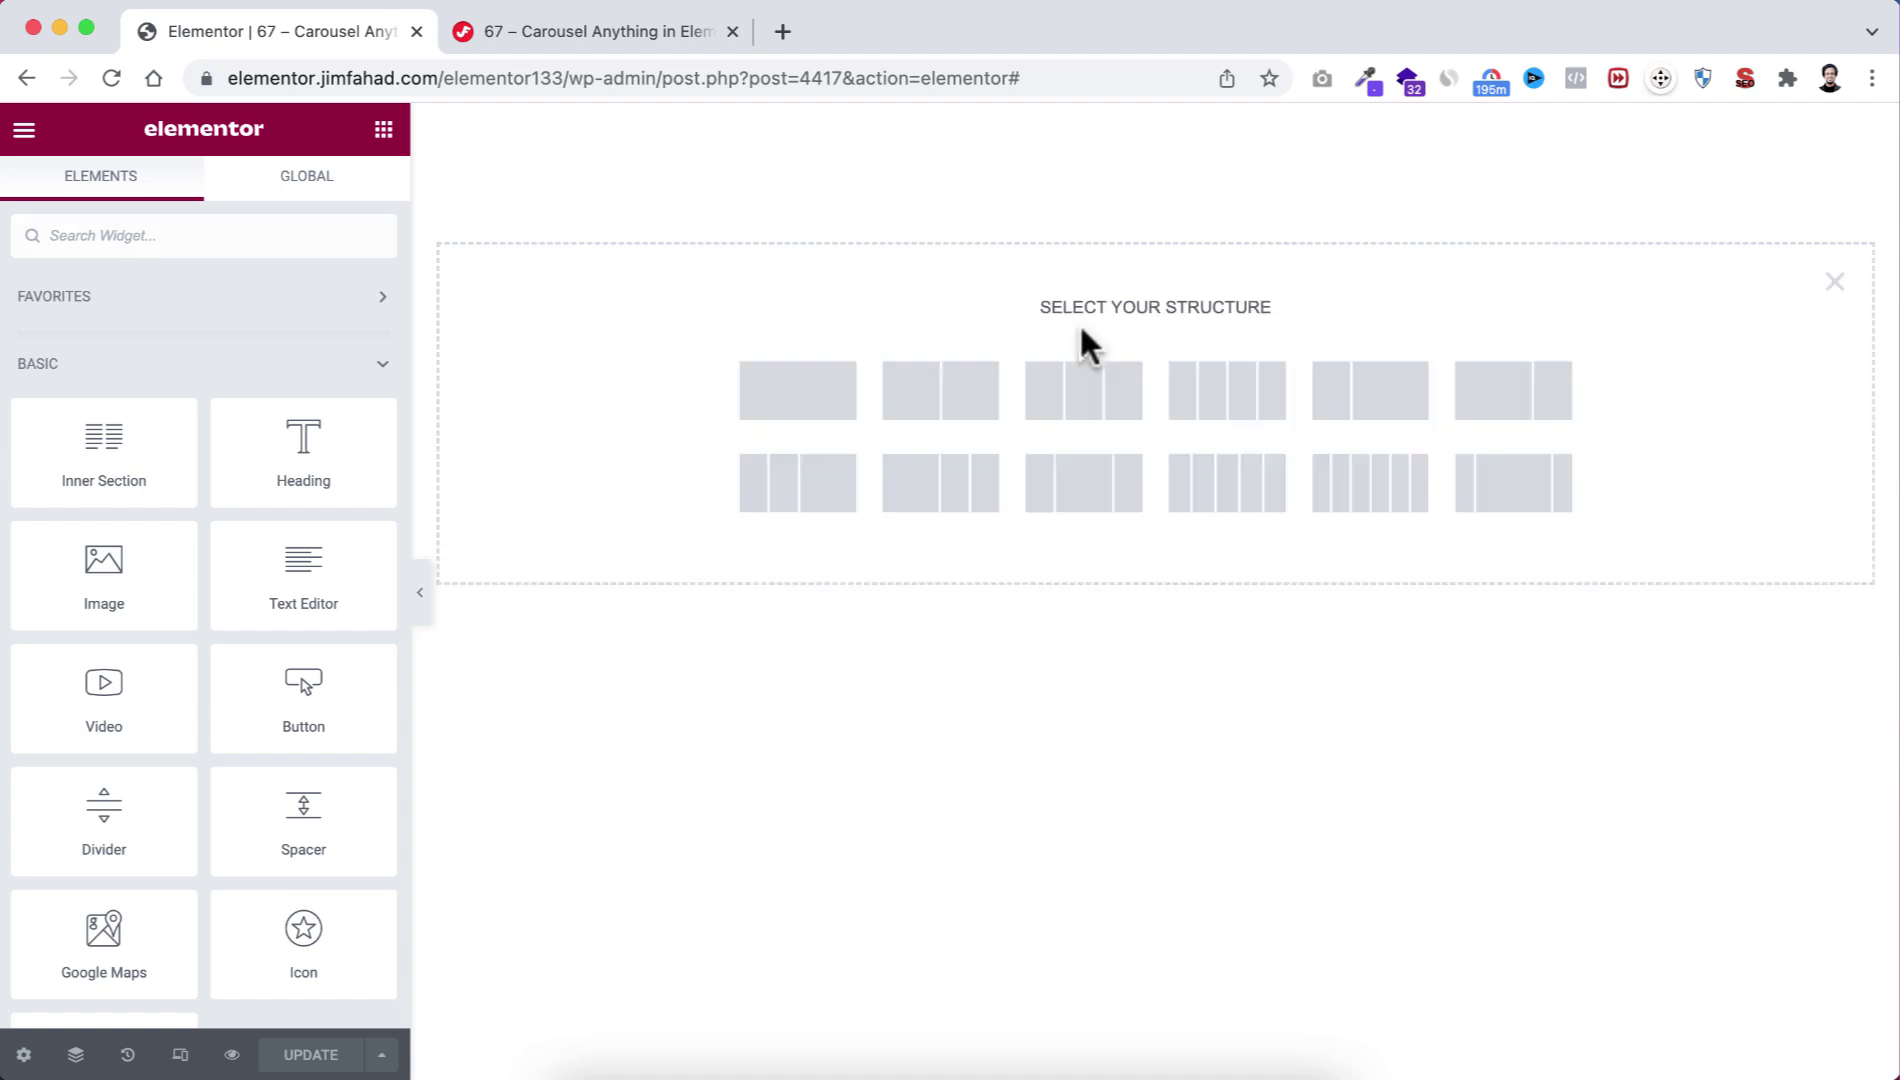
{"action": "left_click", "coordinate": [818, 405]}
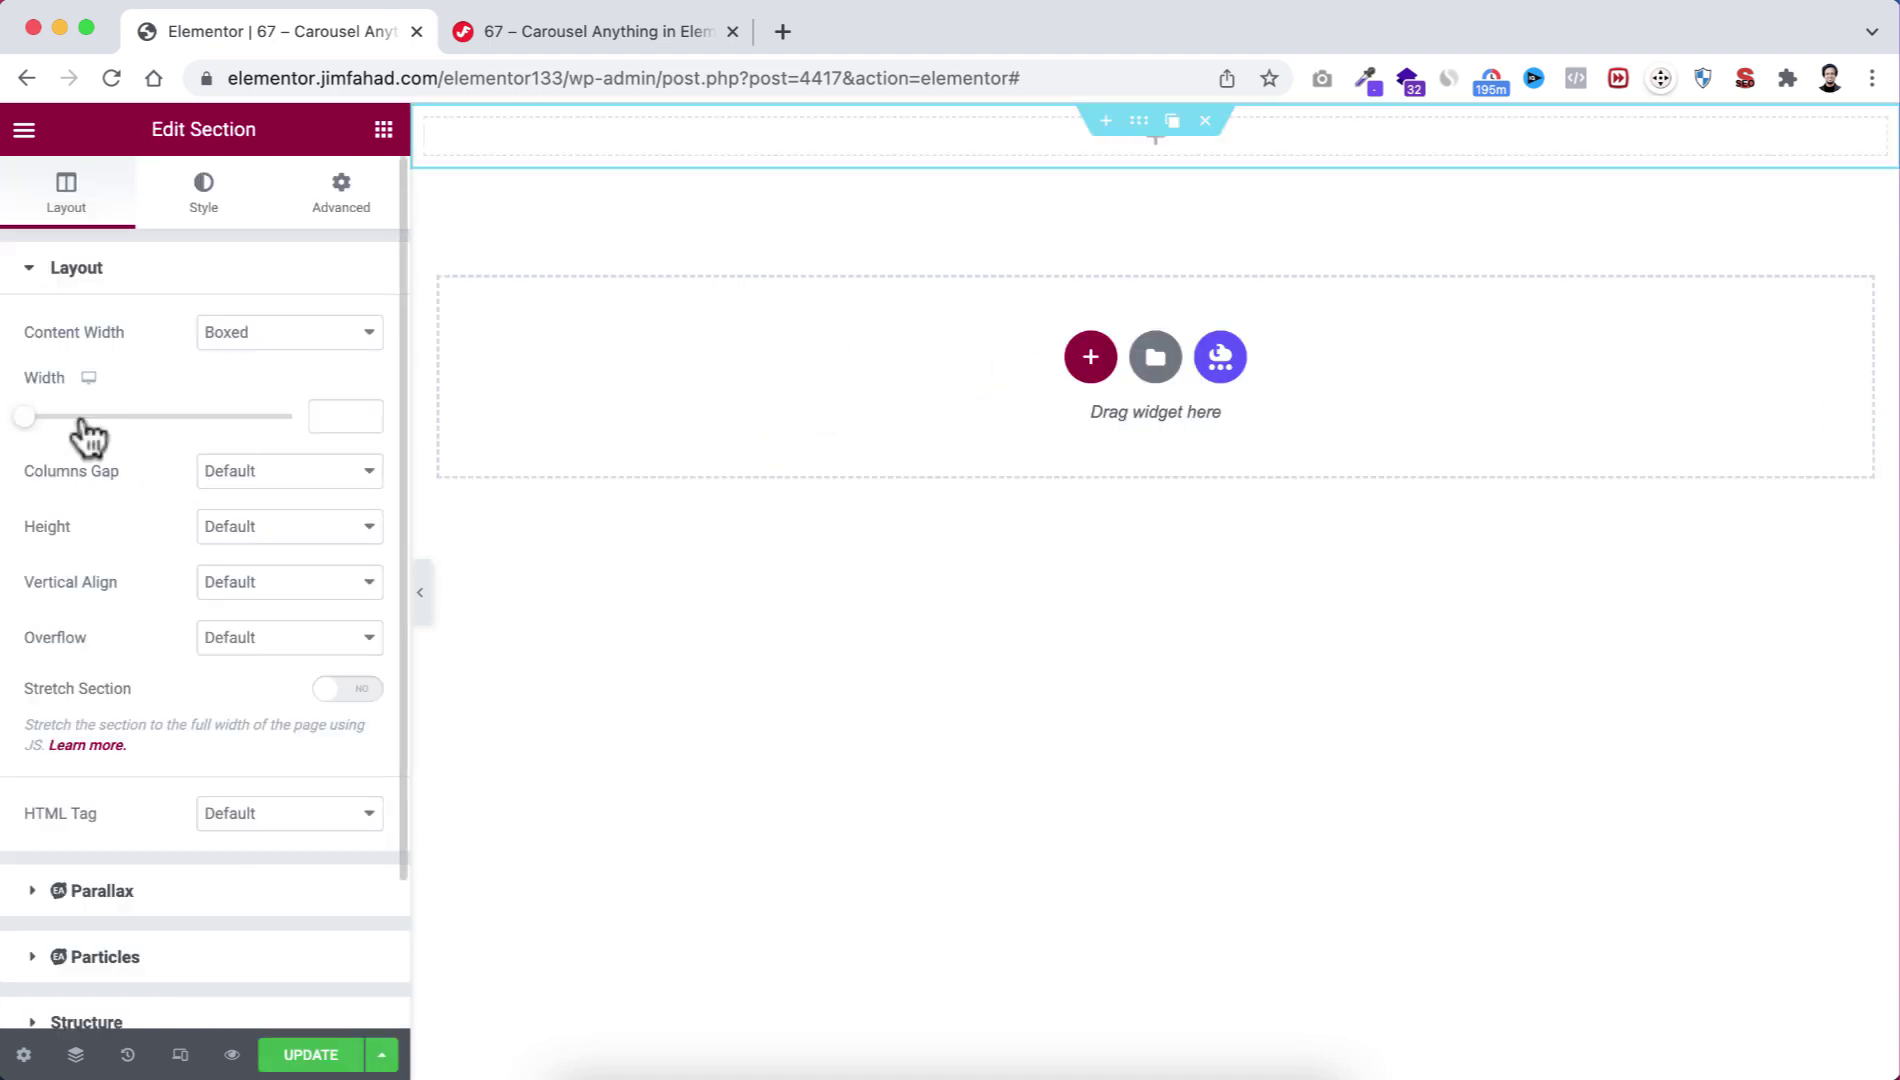
{"action": "left_click", "coordinate": [337, 413]}
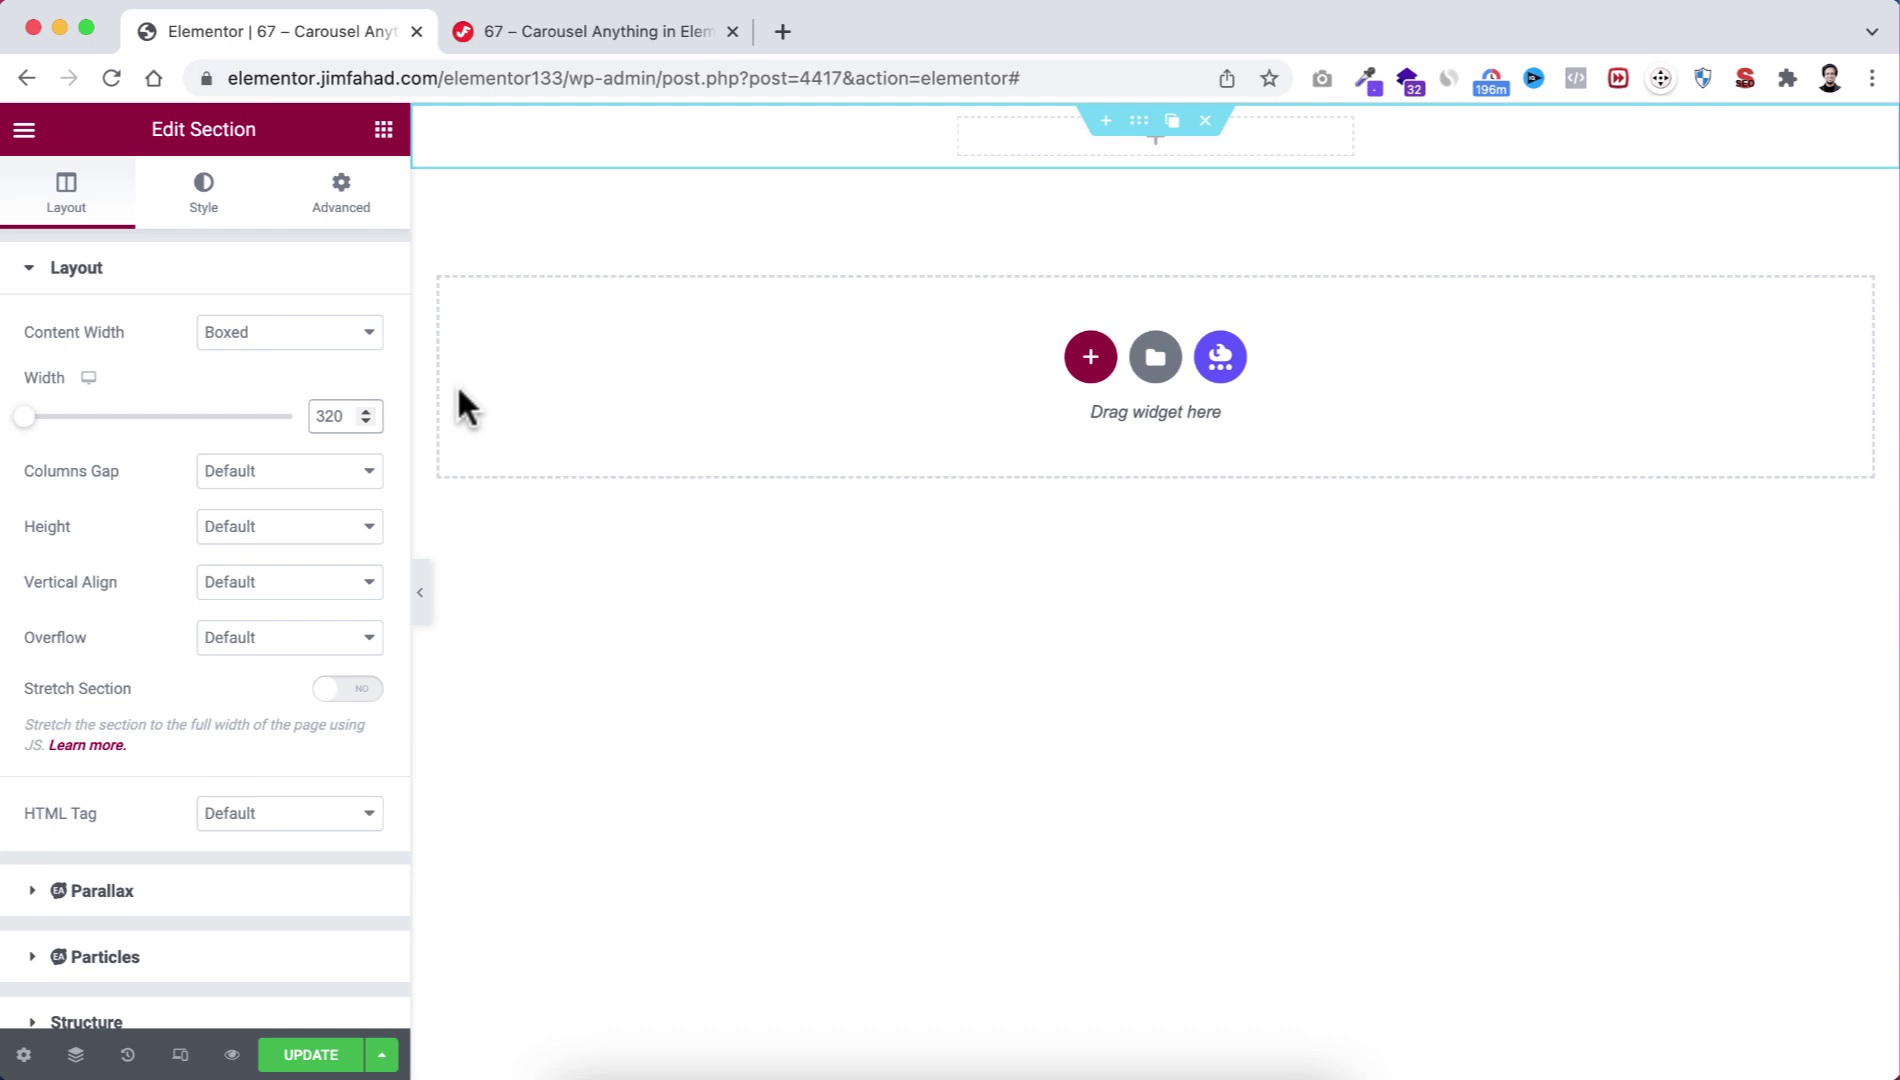
Unlink the section's padding values and set the top and bottom padding to 100 px each.
{"action": "left_click", "coordinate": [345, 192]}
{"action": "left_click", "coordinate": [346, 467]}
{"action": "left_click", "coordinate": [46, 466]}
{"action": "type", "text": "100"}
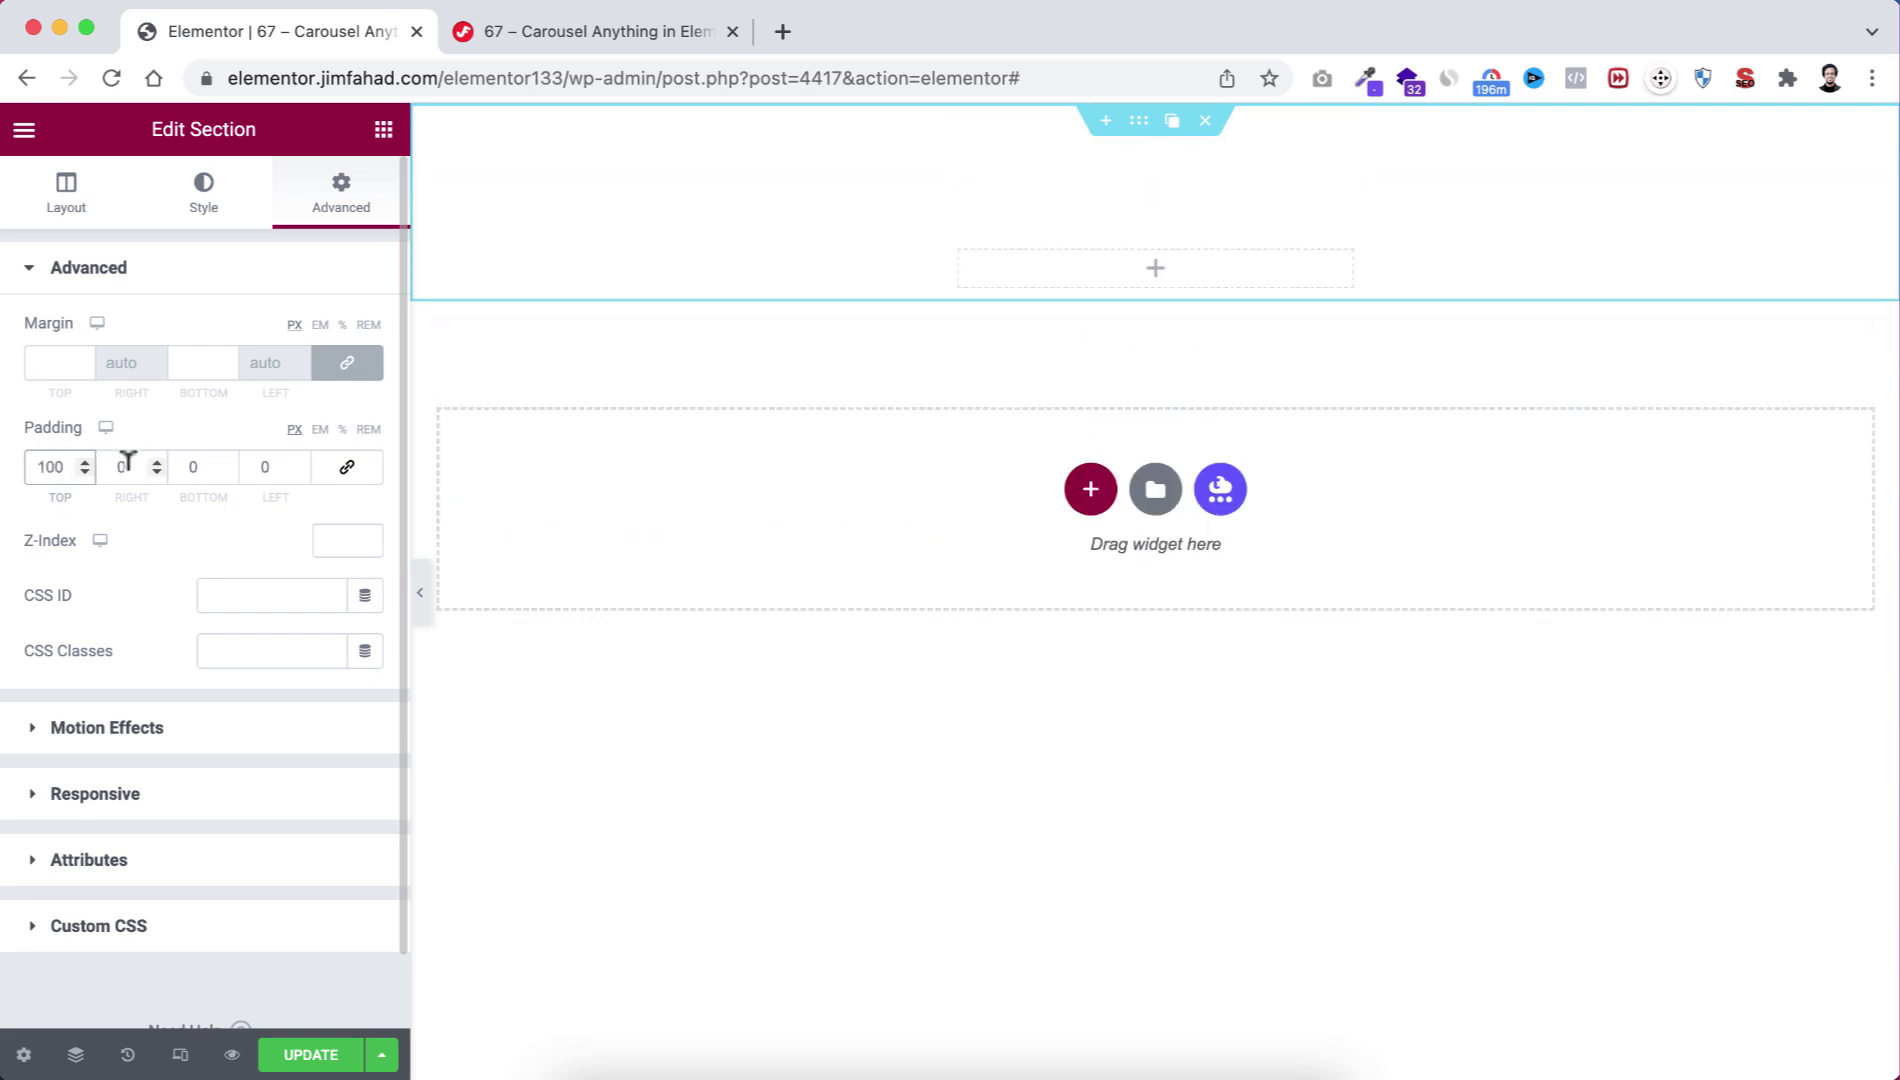
{"action": "left_click", "coordinate": [190, 466]}
{"action": "type", "text": "100"}
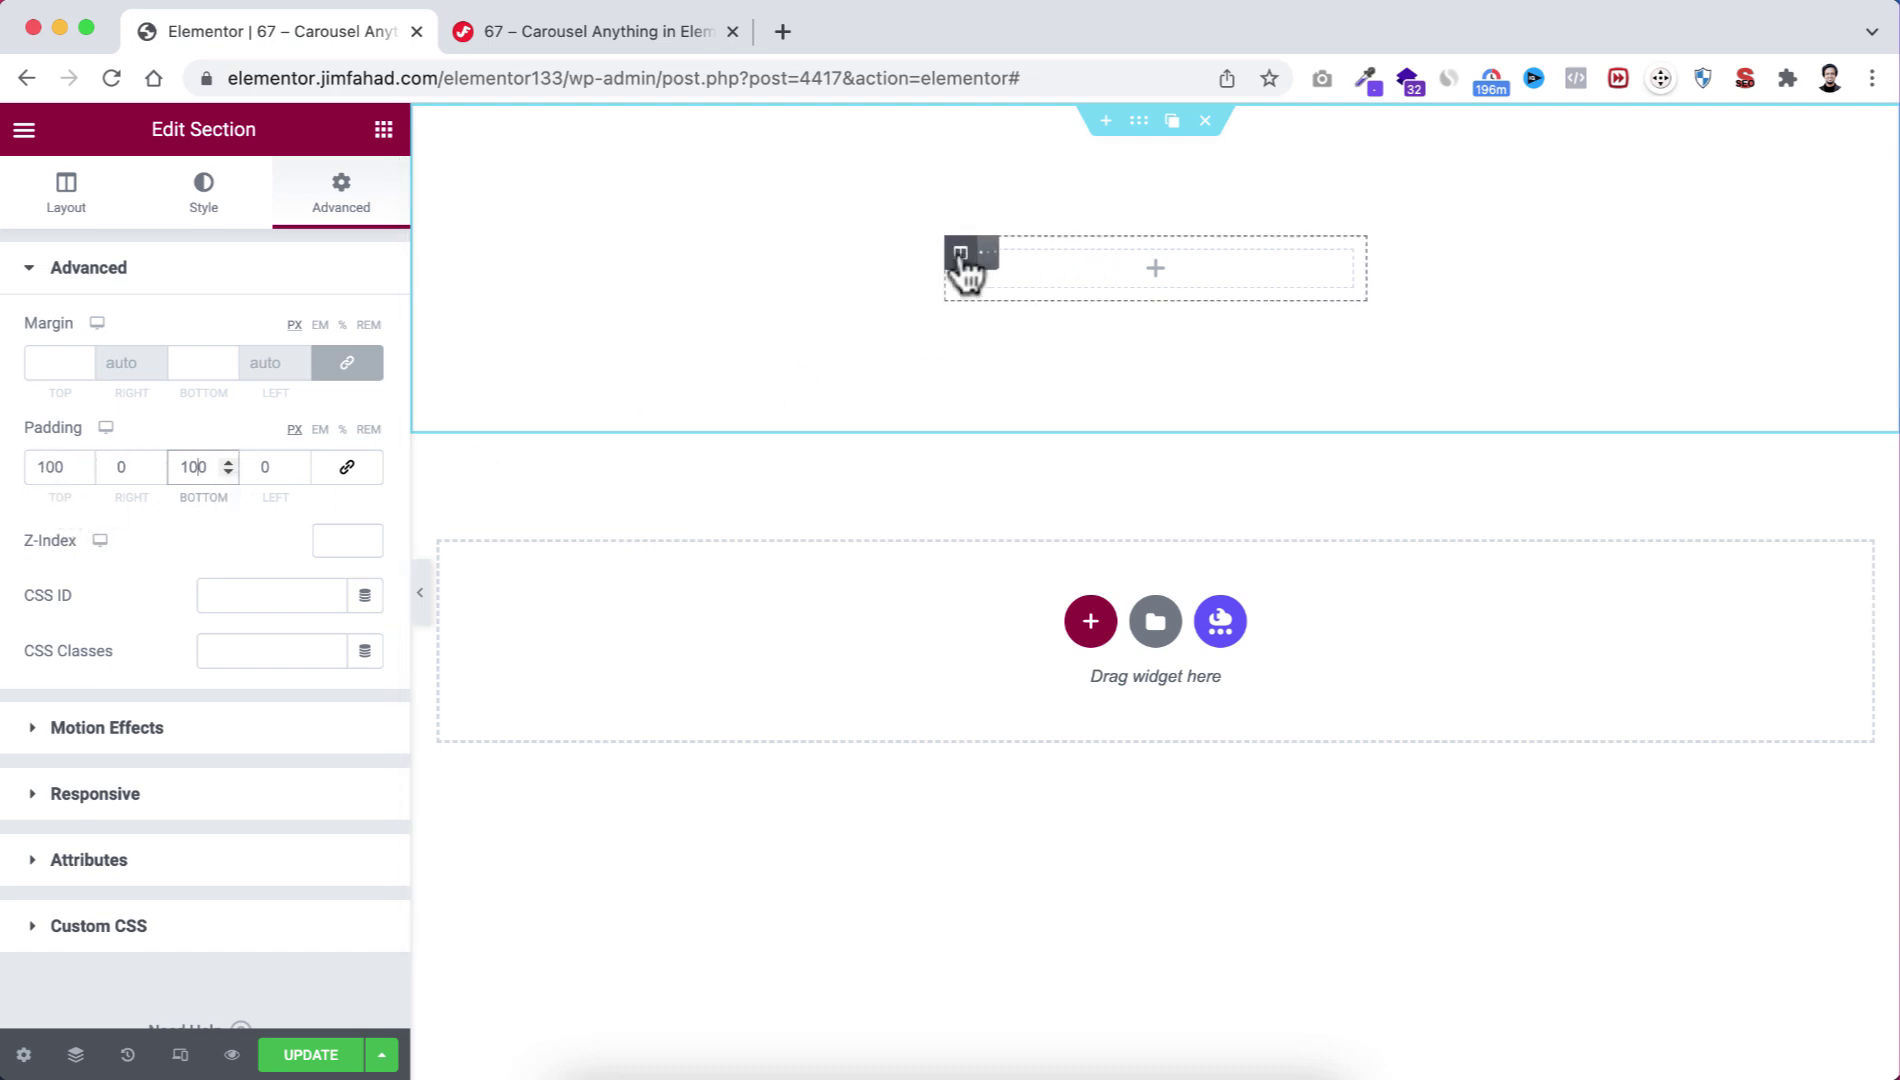
Give the section's column a classic background with the color #f7f7f7.
{"action": "left_click", "coordinate": [960, 258]}
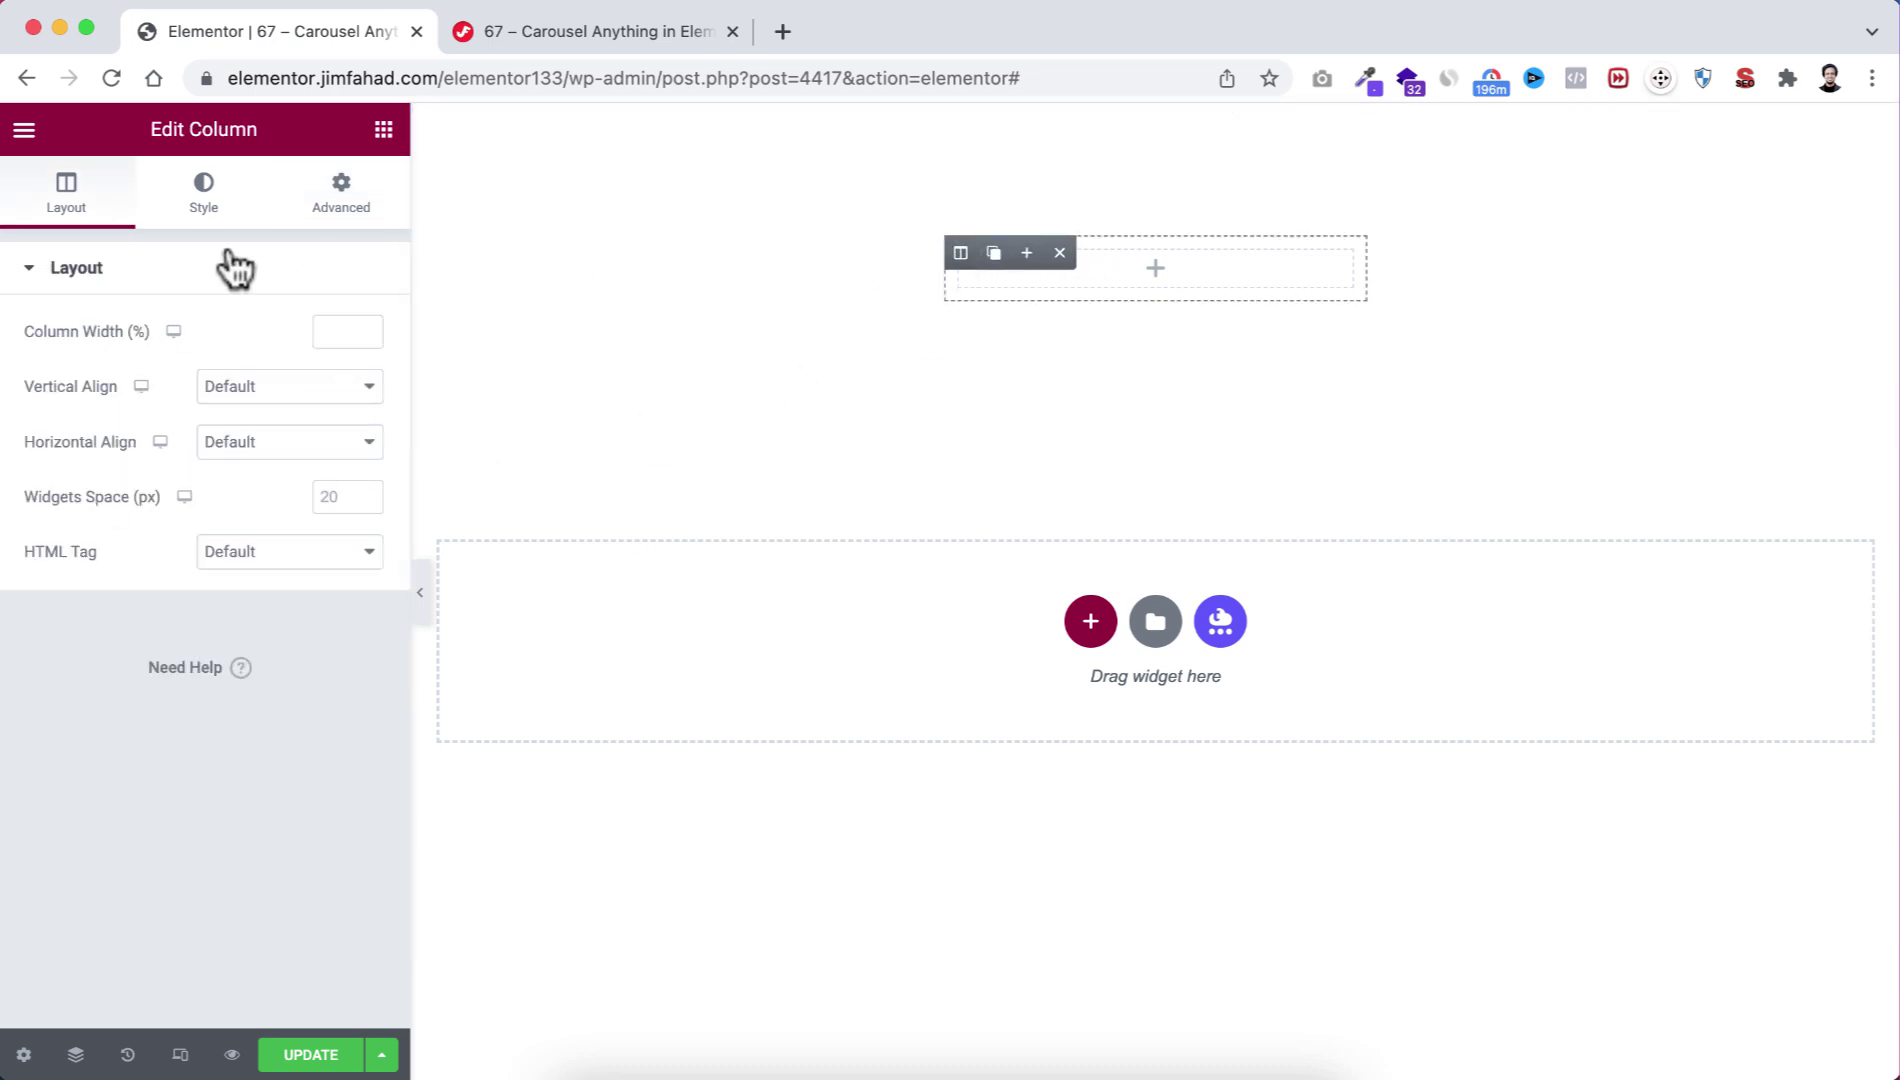
{"action": "left_click", "coordinate": [203, 195]}
{"action": "left_click", "coordinate": [294, 388]}
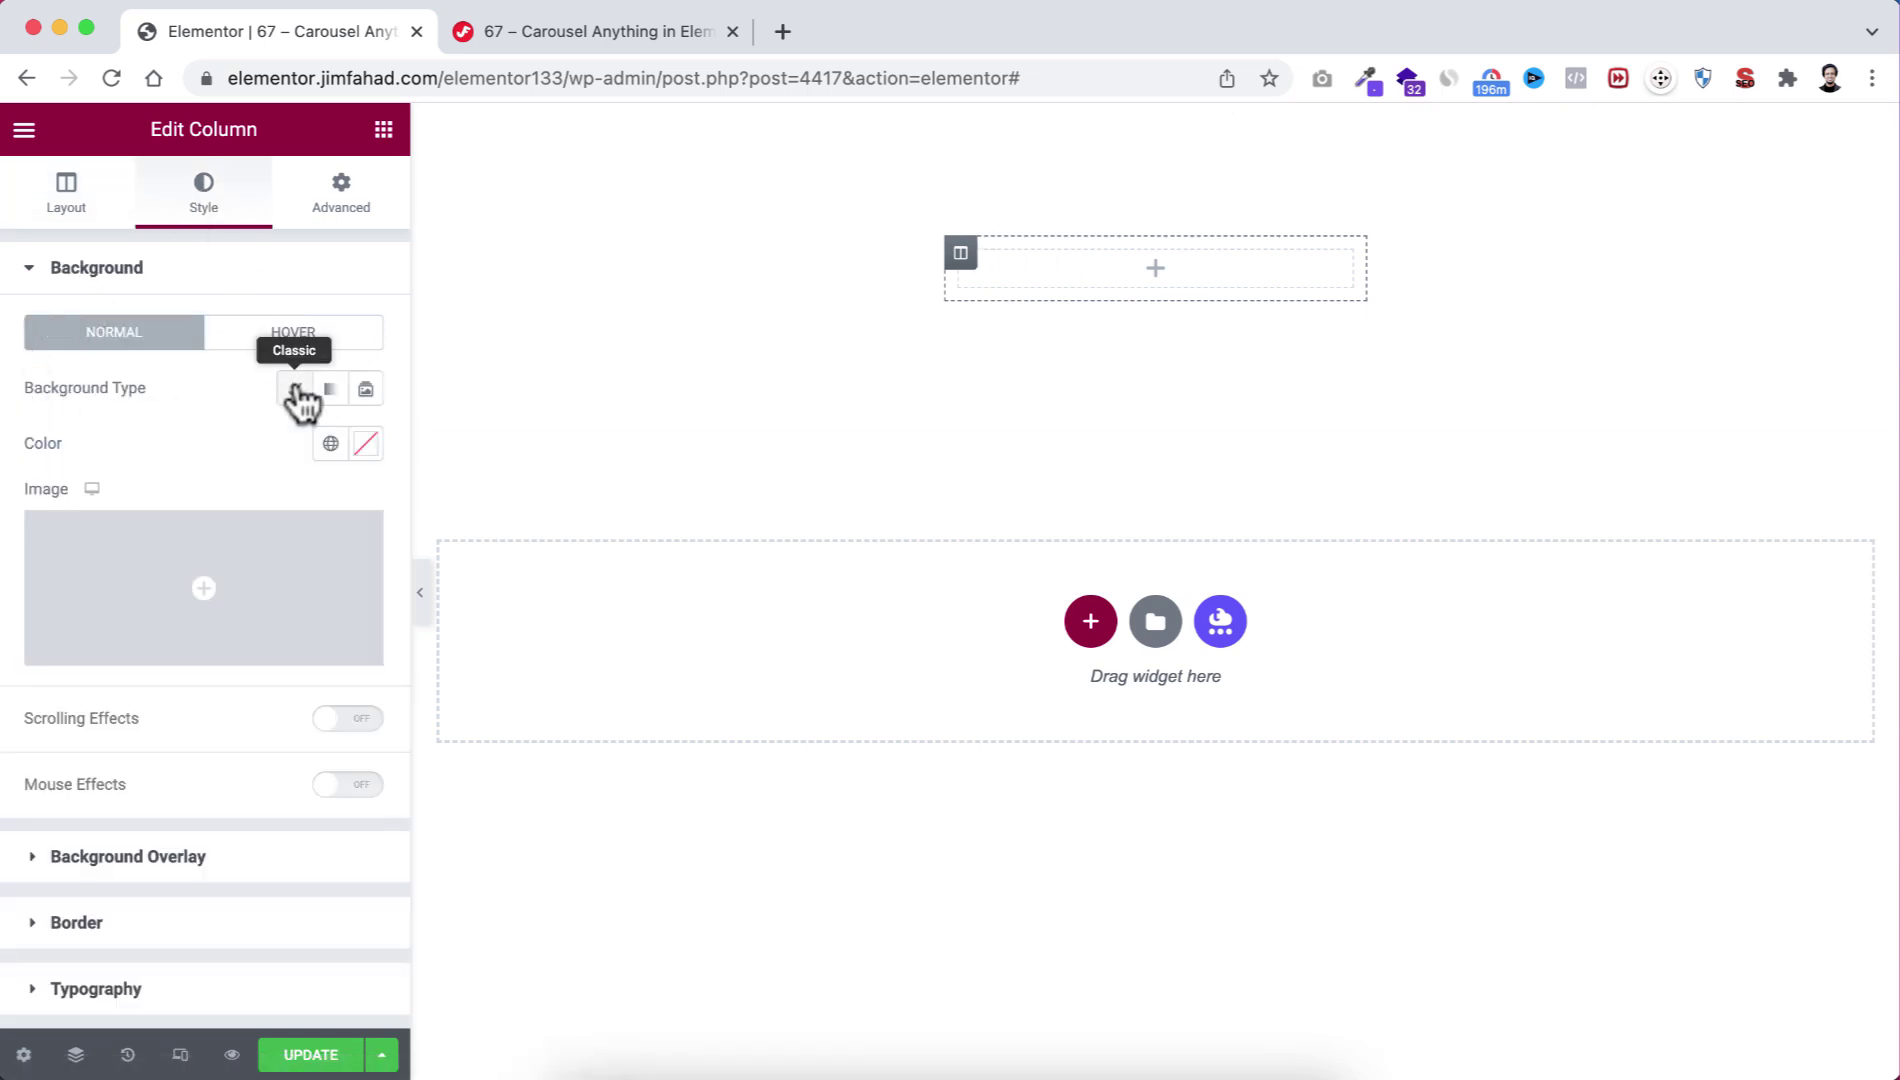
{"action": "left_click", "coordinate": [362, 445]}
{"action": "type", "text": "#f7f7f7"}
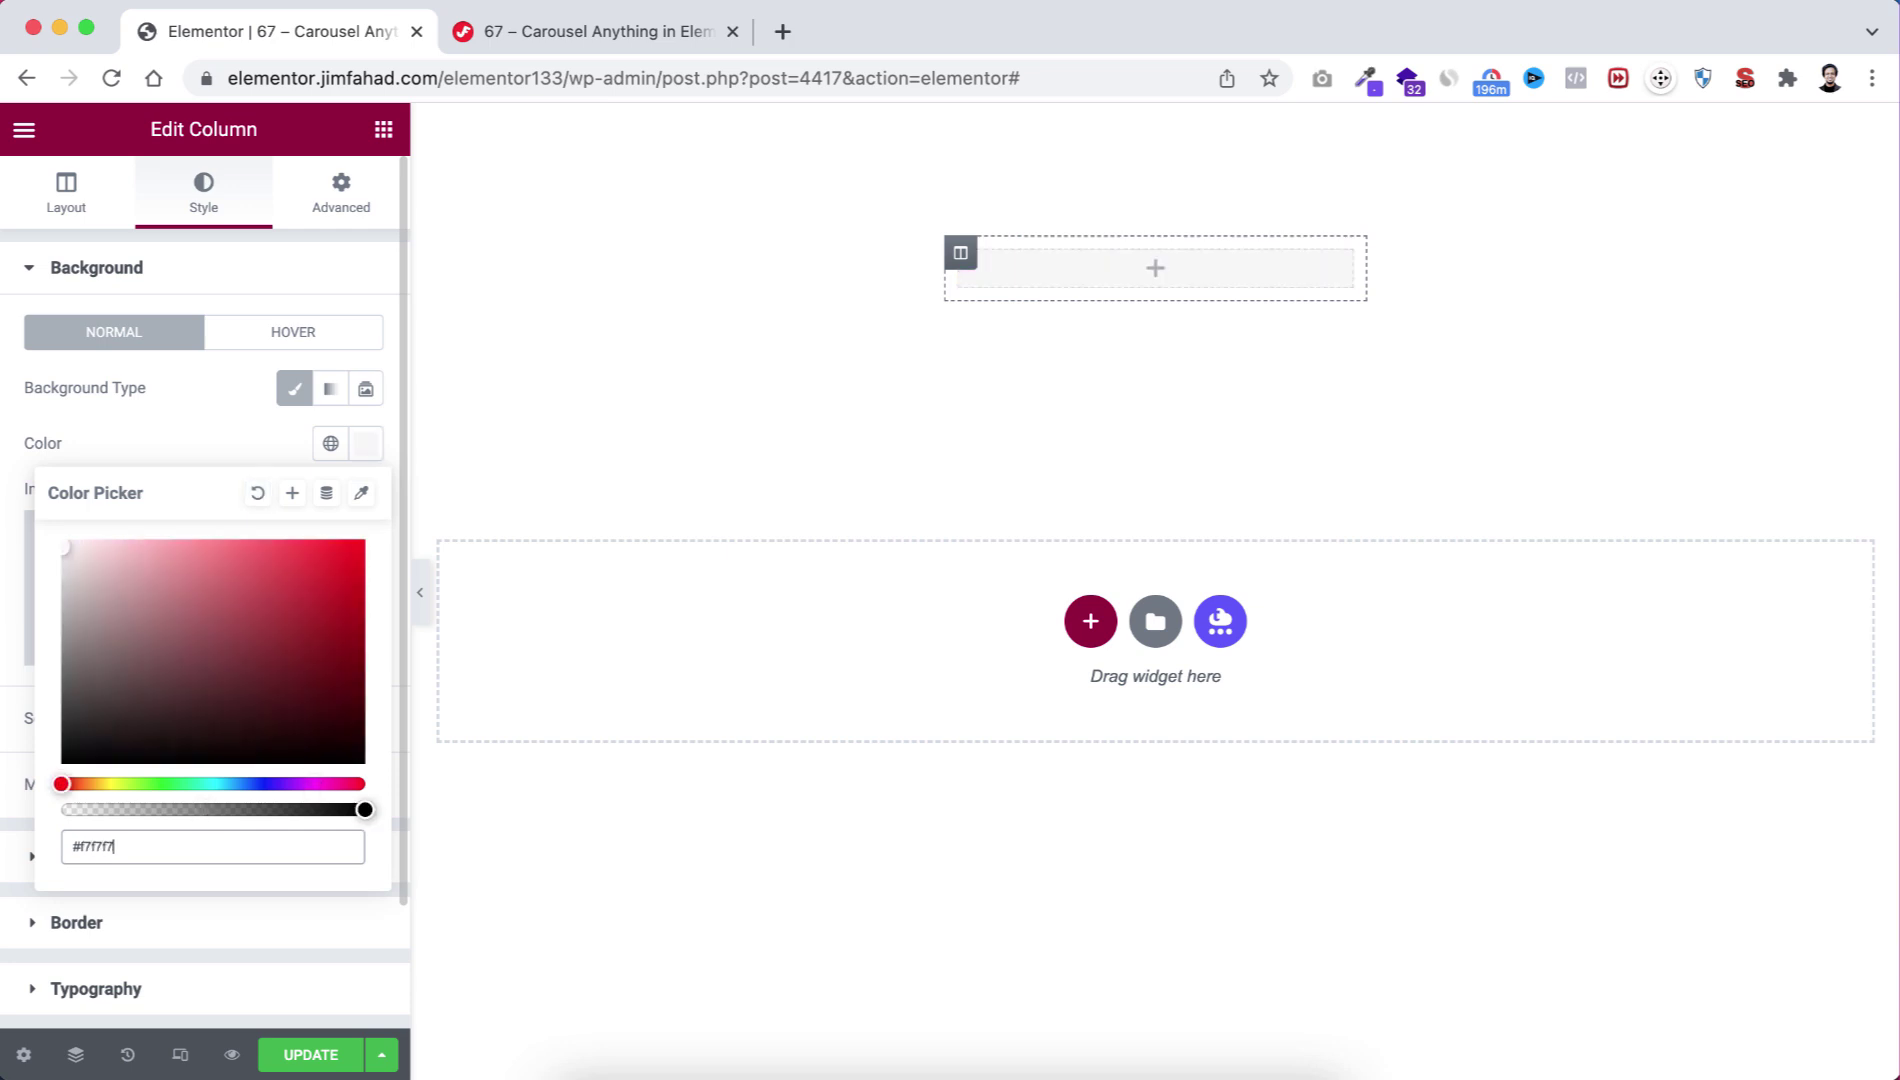
{"action": "left_click", "coordinate": [231, 436]}
Set the column's border radius to 180 px on all corners.
{"action": "scroll", "coordinate": [178, 860], "scroll_direction": "down", "scroll_amount": 3}
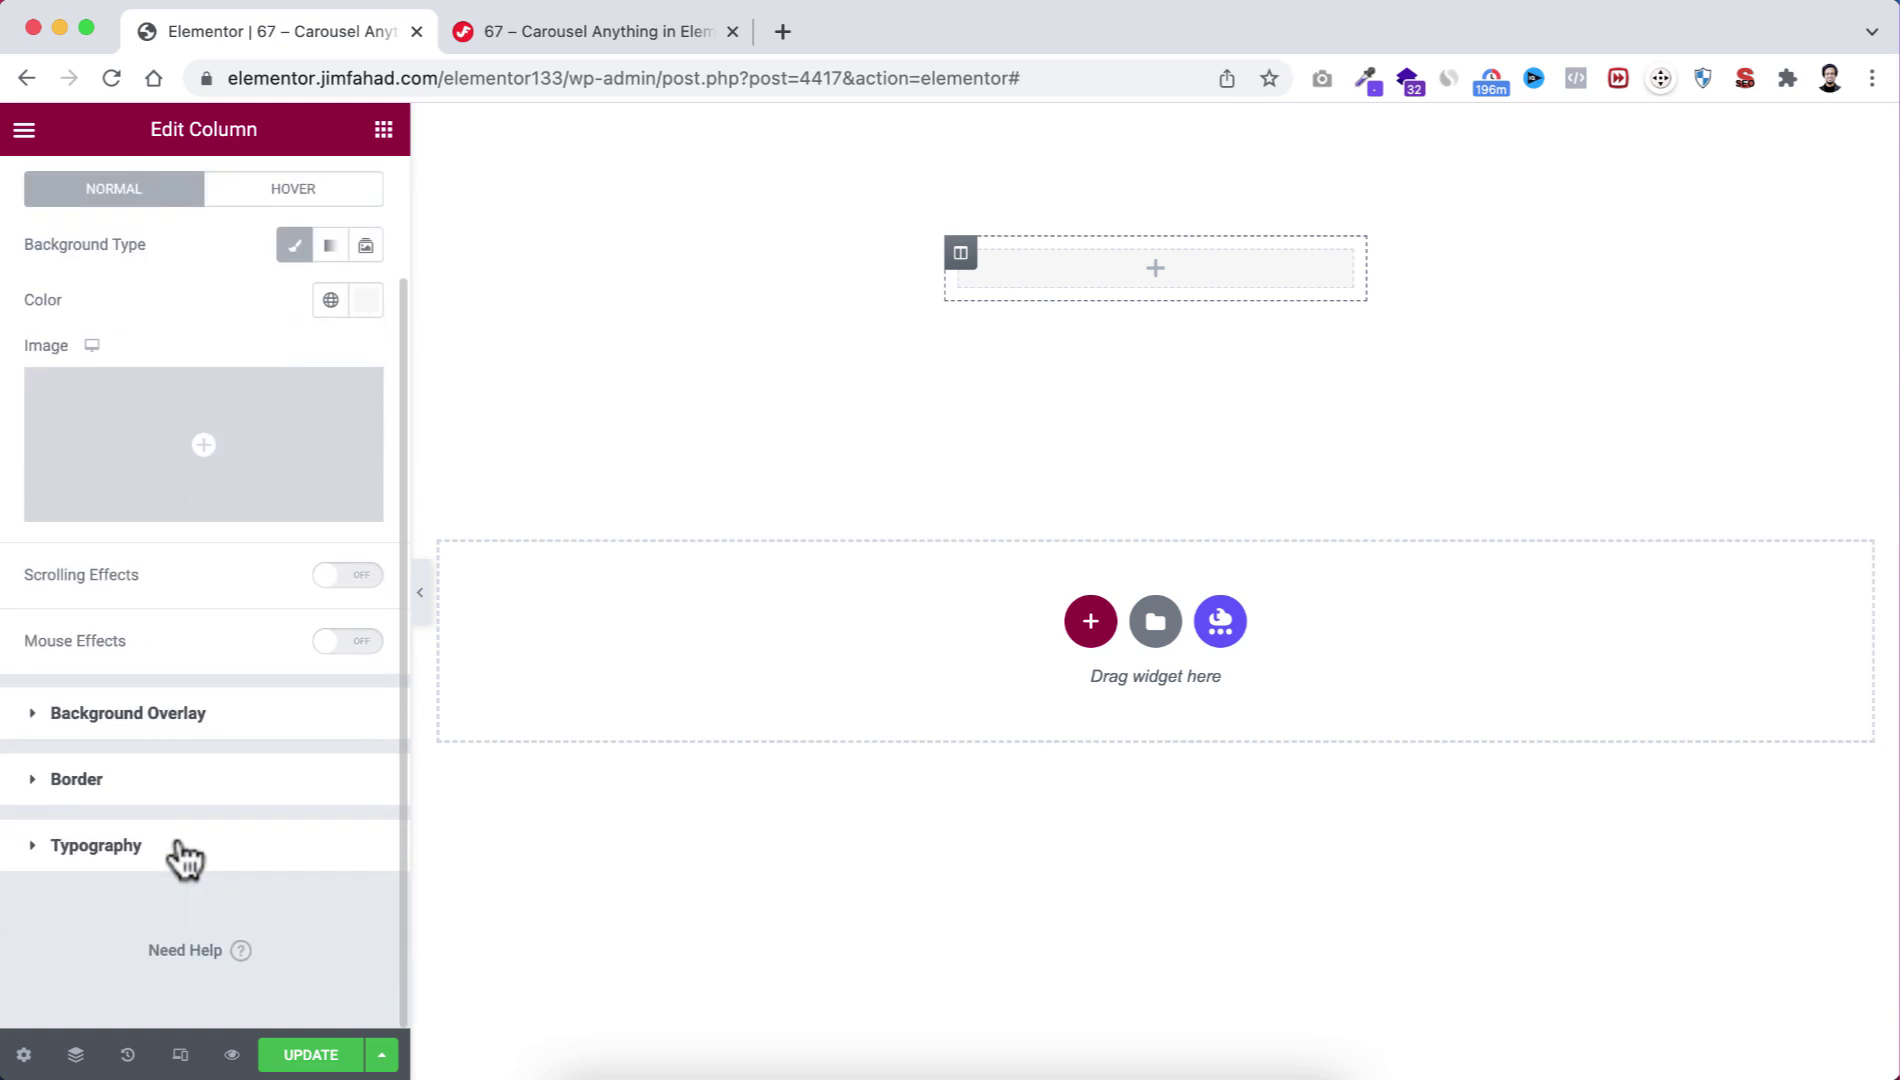
{"action": "left_click", "coordinate": [113, 797]}
{"action": "left_click", "coordinate": [49, 600]}
{"action": "type", "text": "180"}
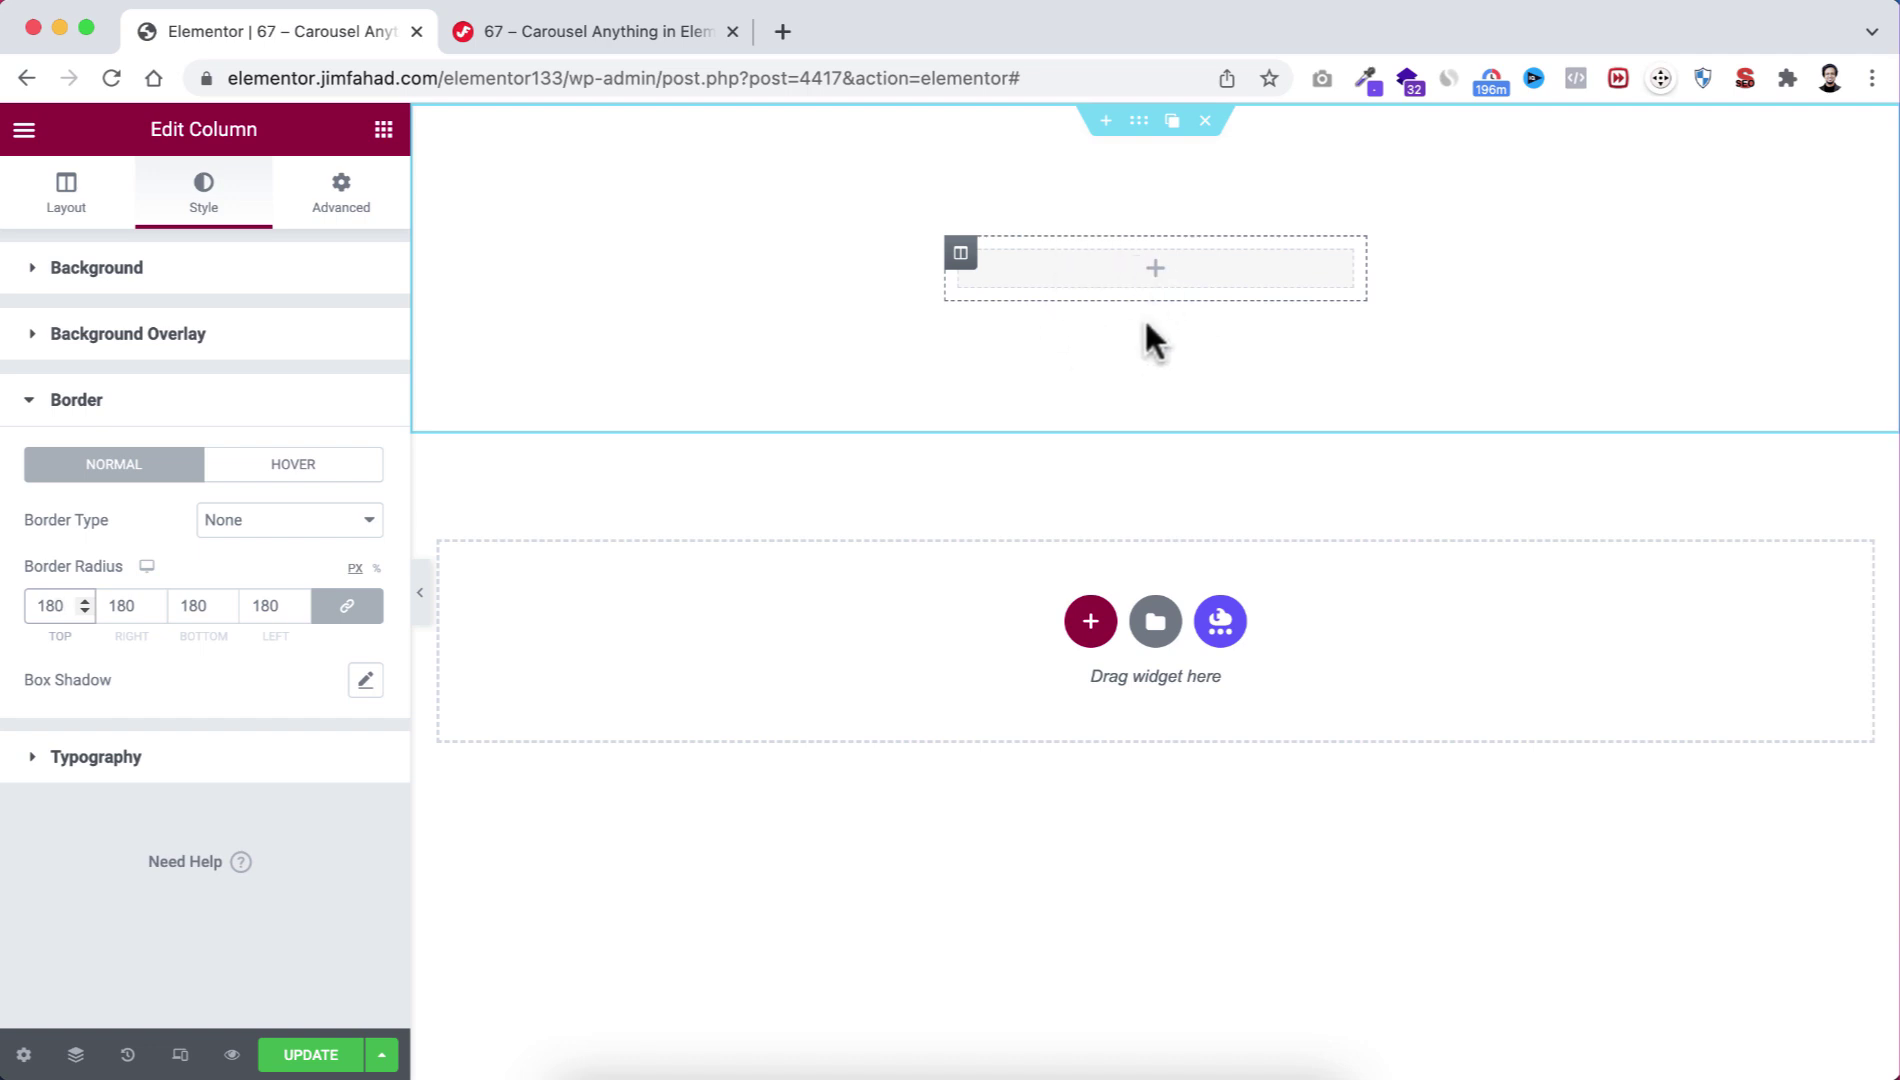
Set the column's padding to 0 px on all sides.
{"action": "left_click", "coordinate": [345, 210]}
{"action": "left_click", "coordinate": [55, 453]}
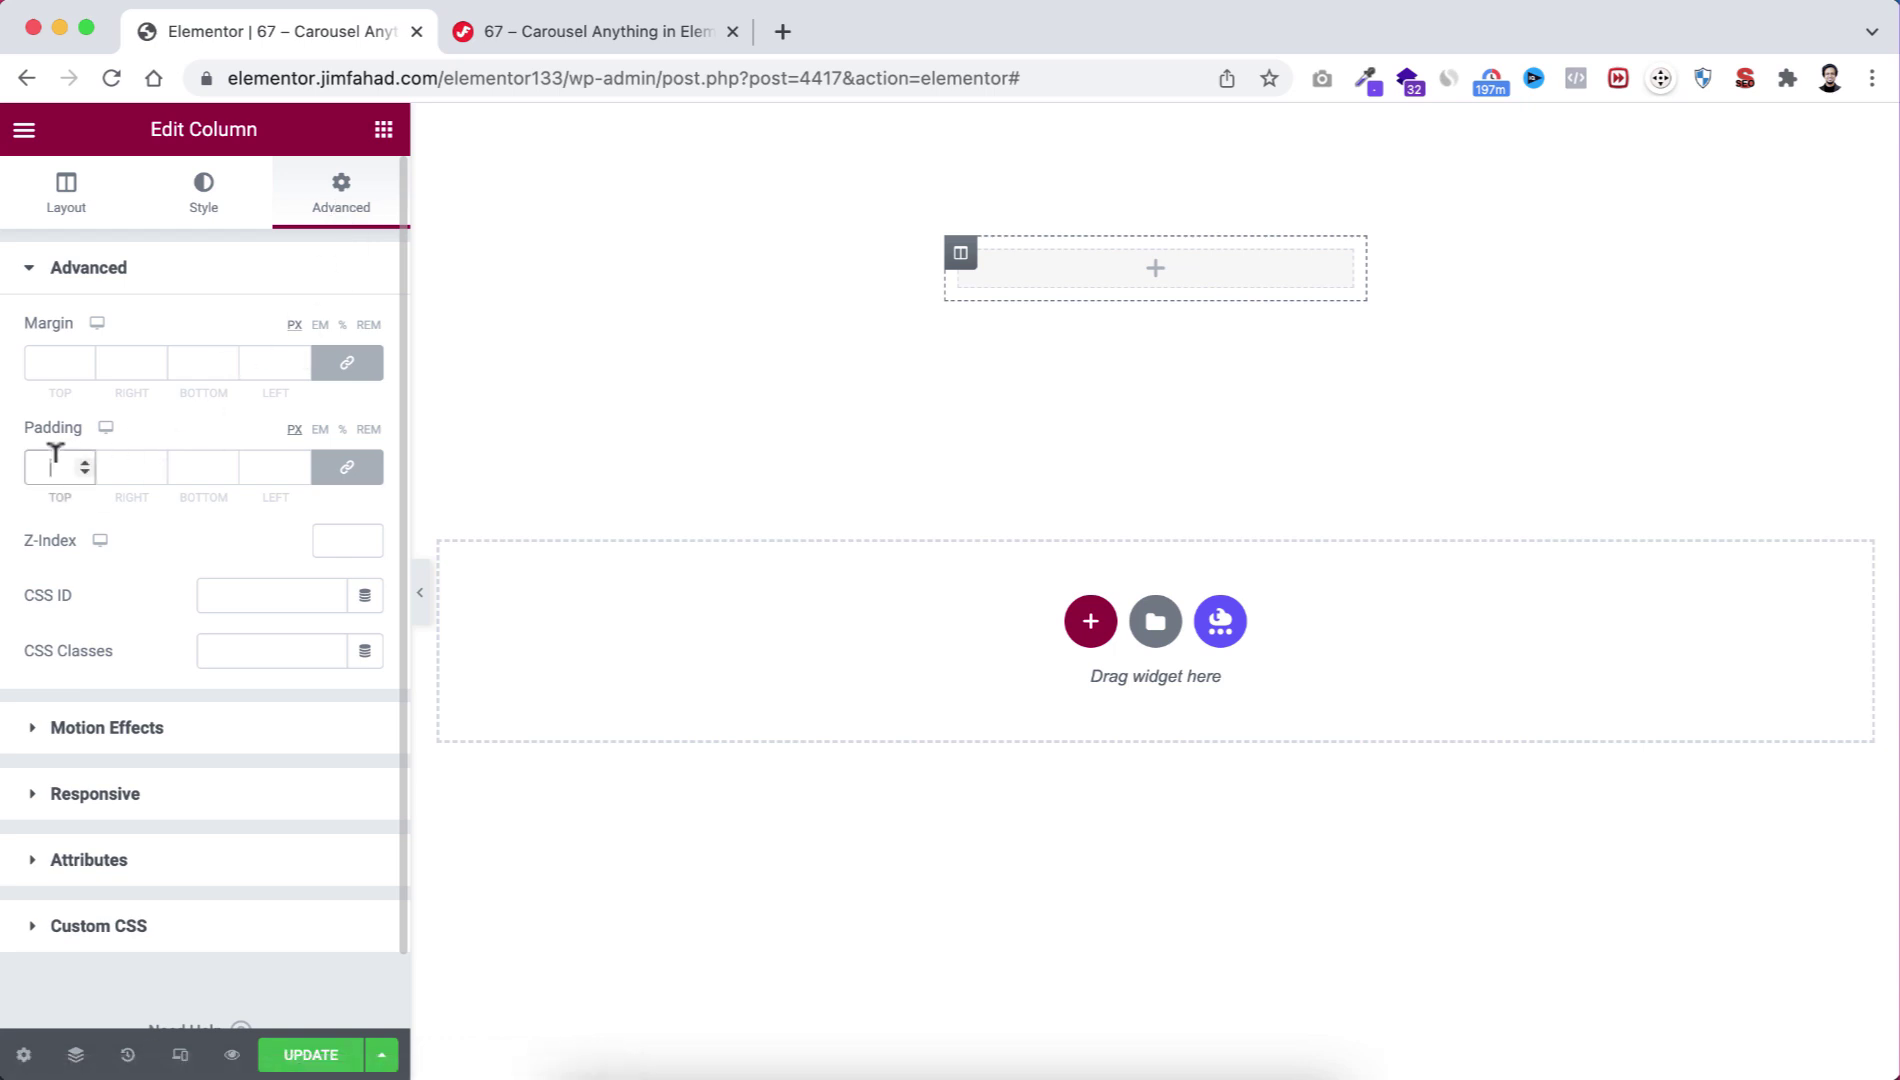
{"action": "type", "text": "0"}
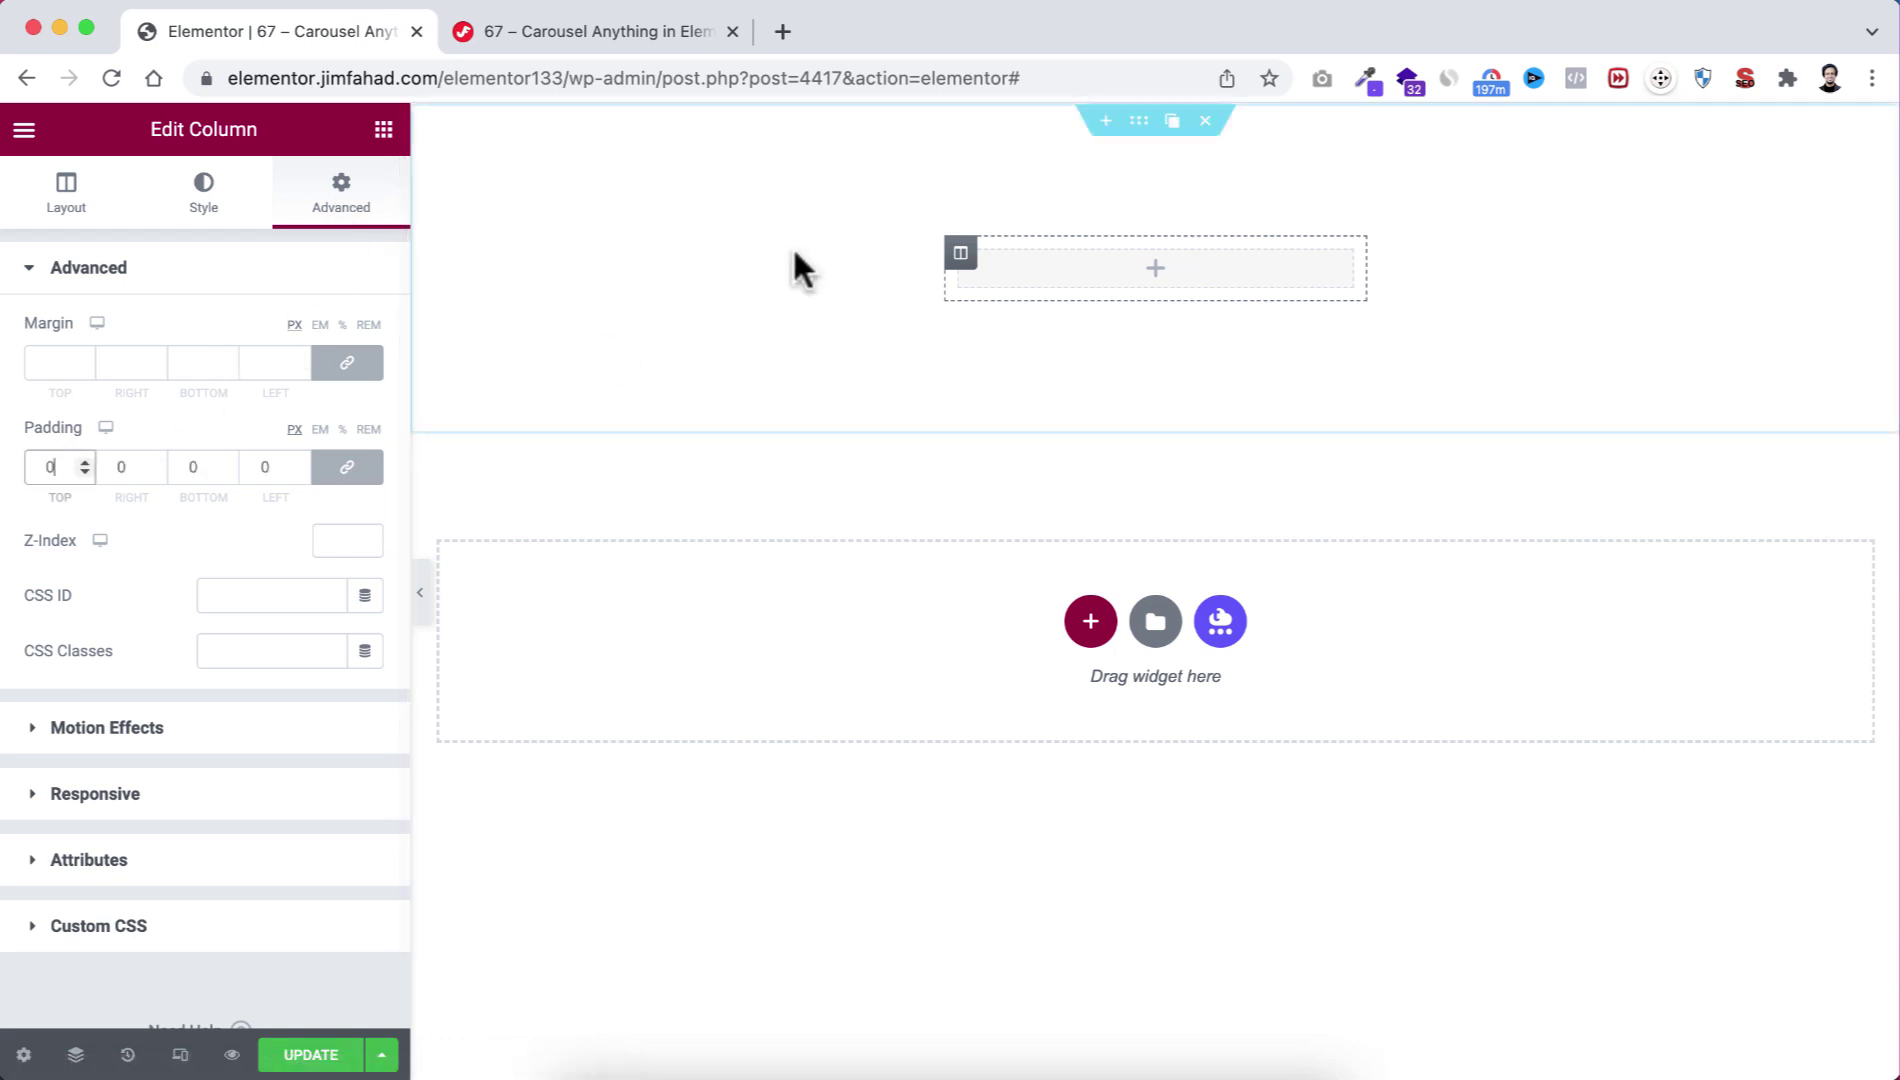
Place an Inner Section inside the column and delete its second column so only one remains.
{"action": "left_click", "coordinate": [1158, 278]}
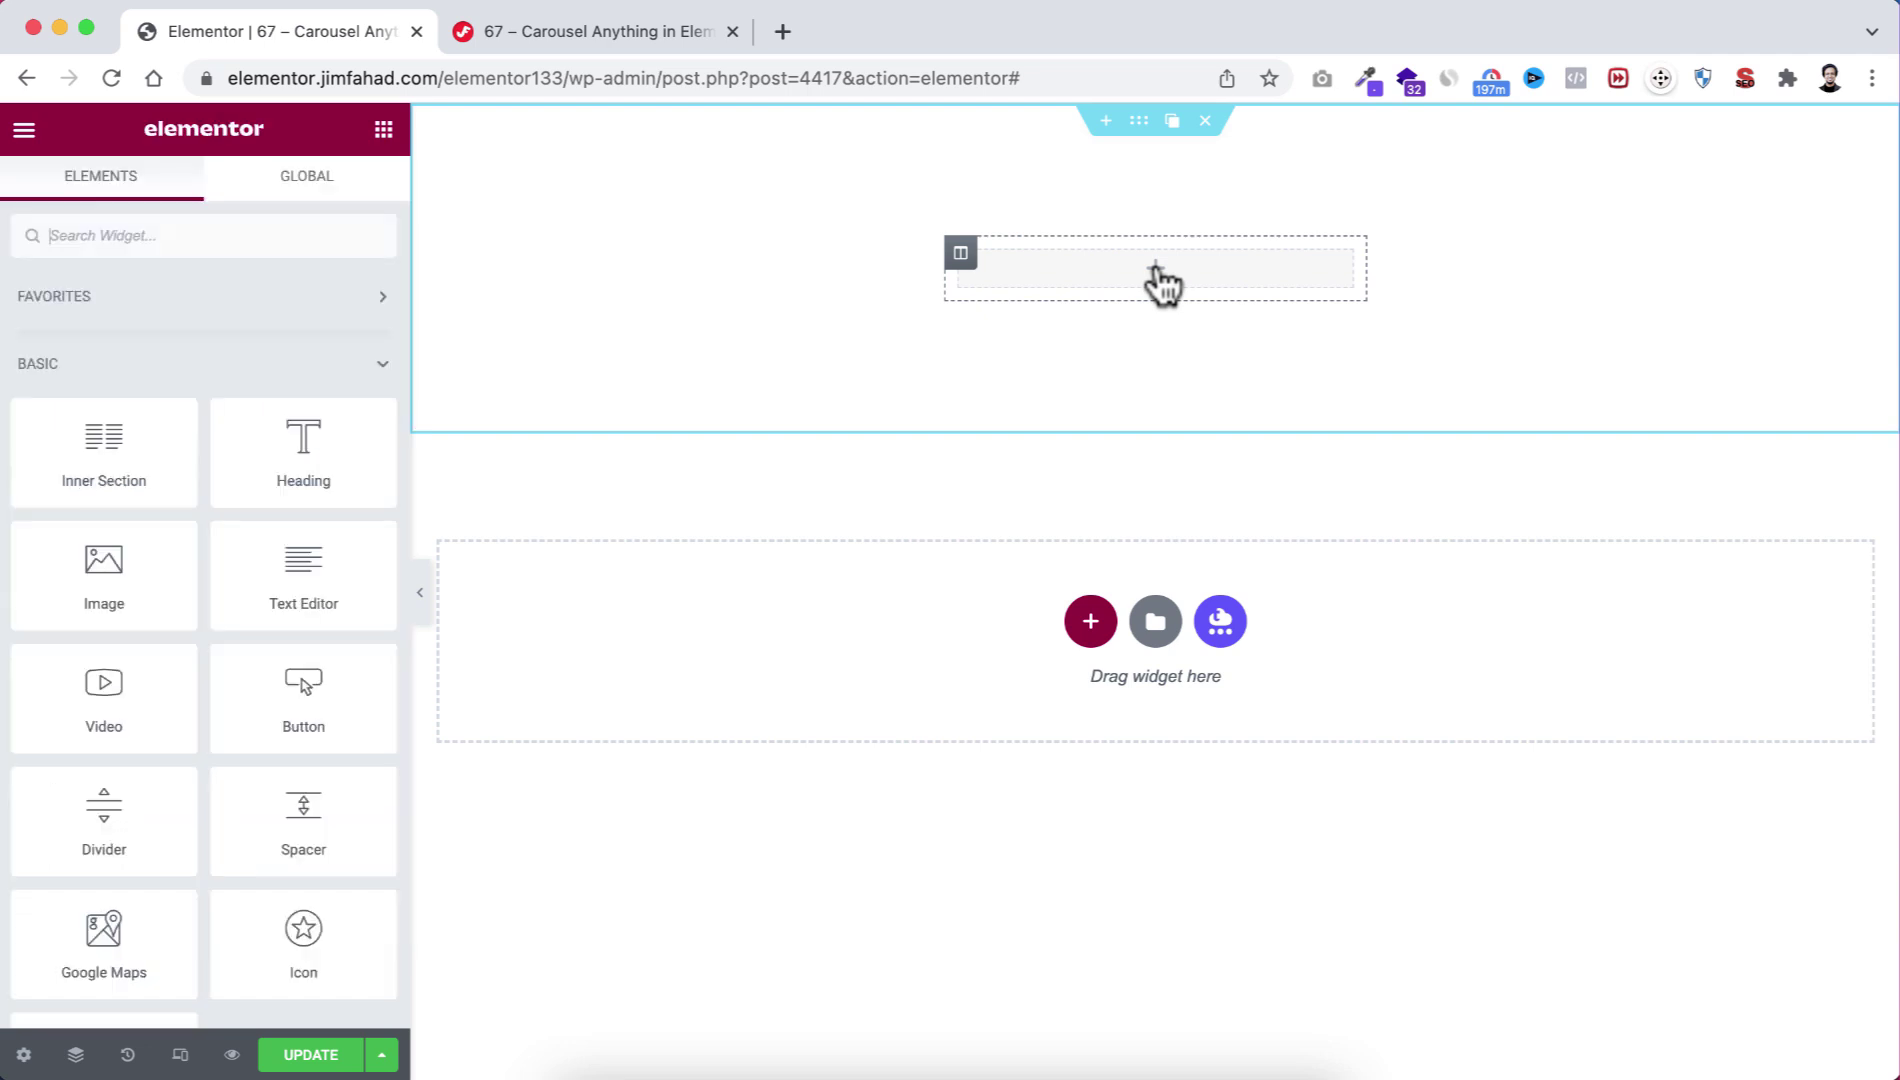
{"action": "left_click_drag", "start_coordinate": [30, 453], "coordinate": [1130, 252]}
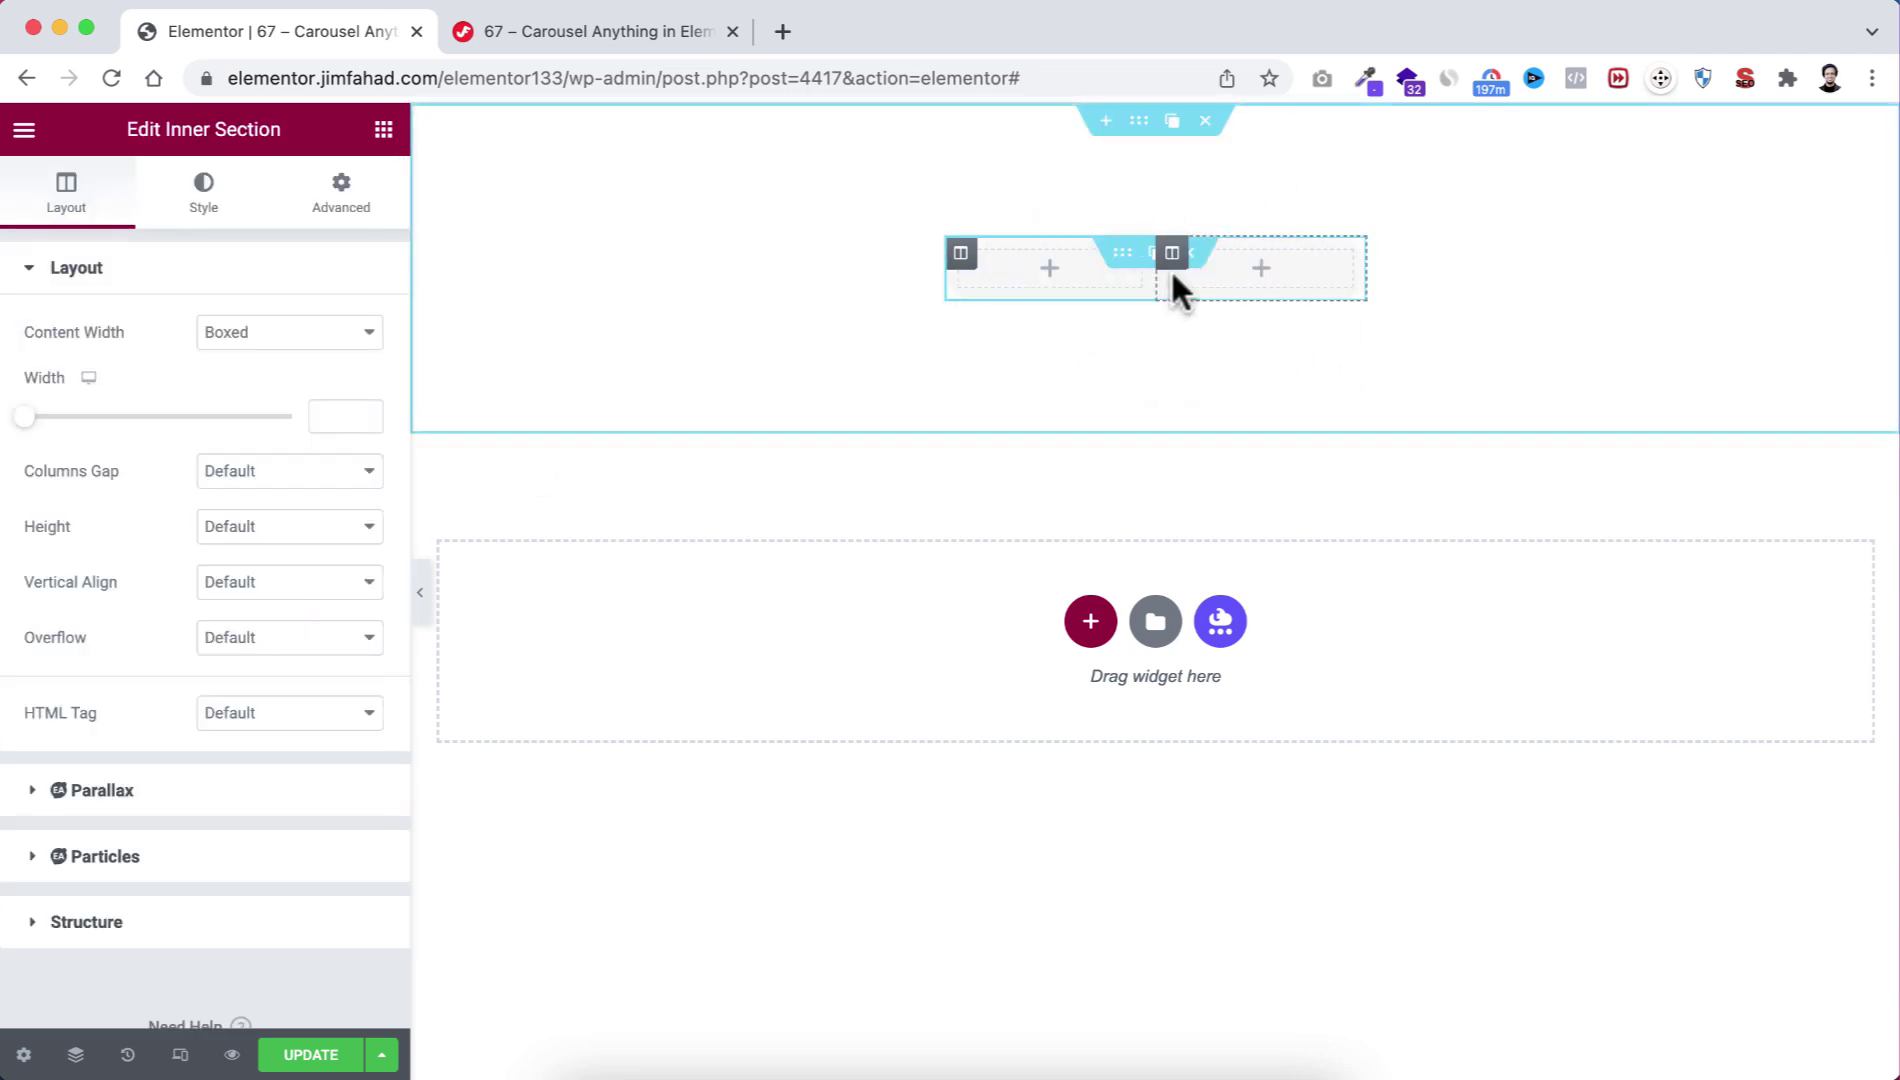
{"action": "mouse_move", "coordinate": [1172, 268]}
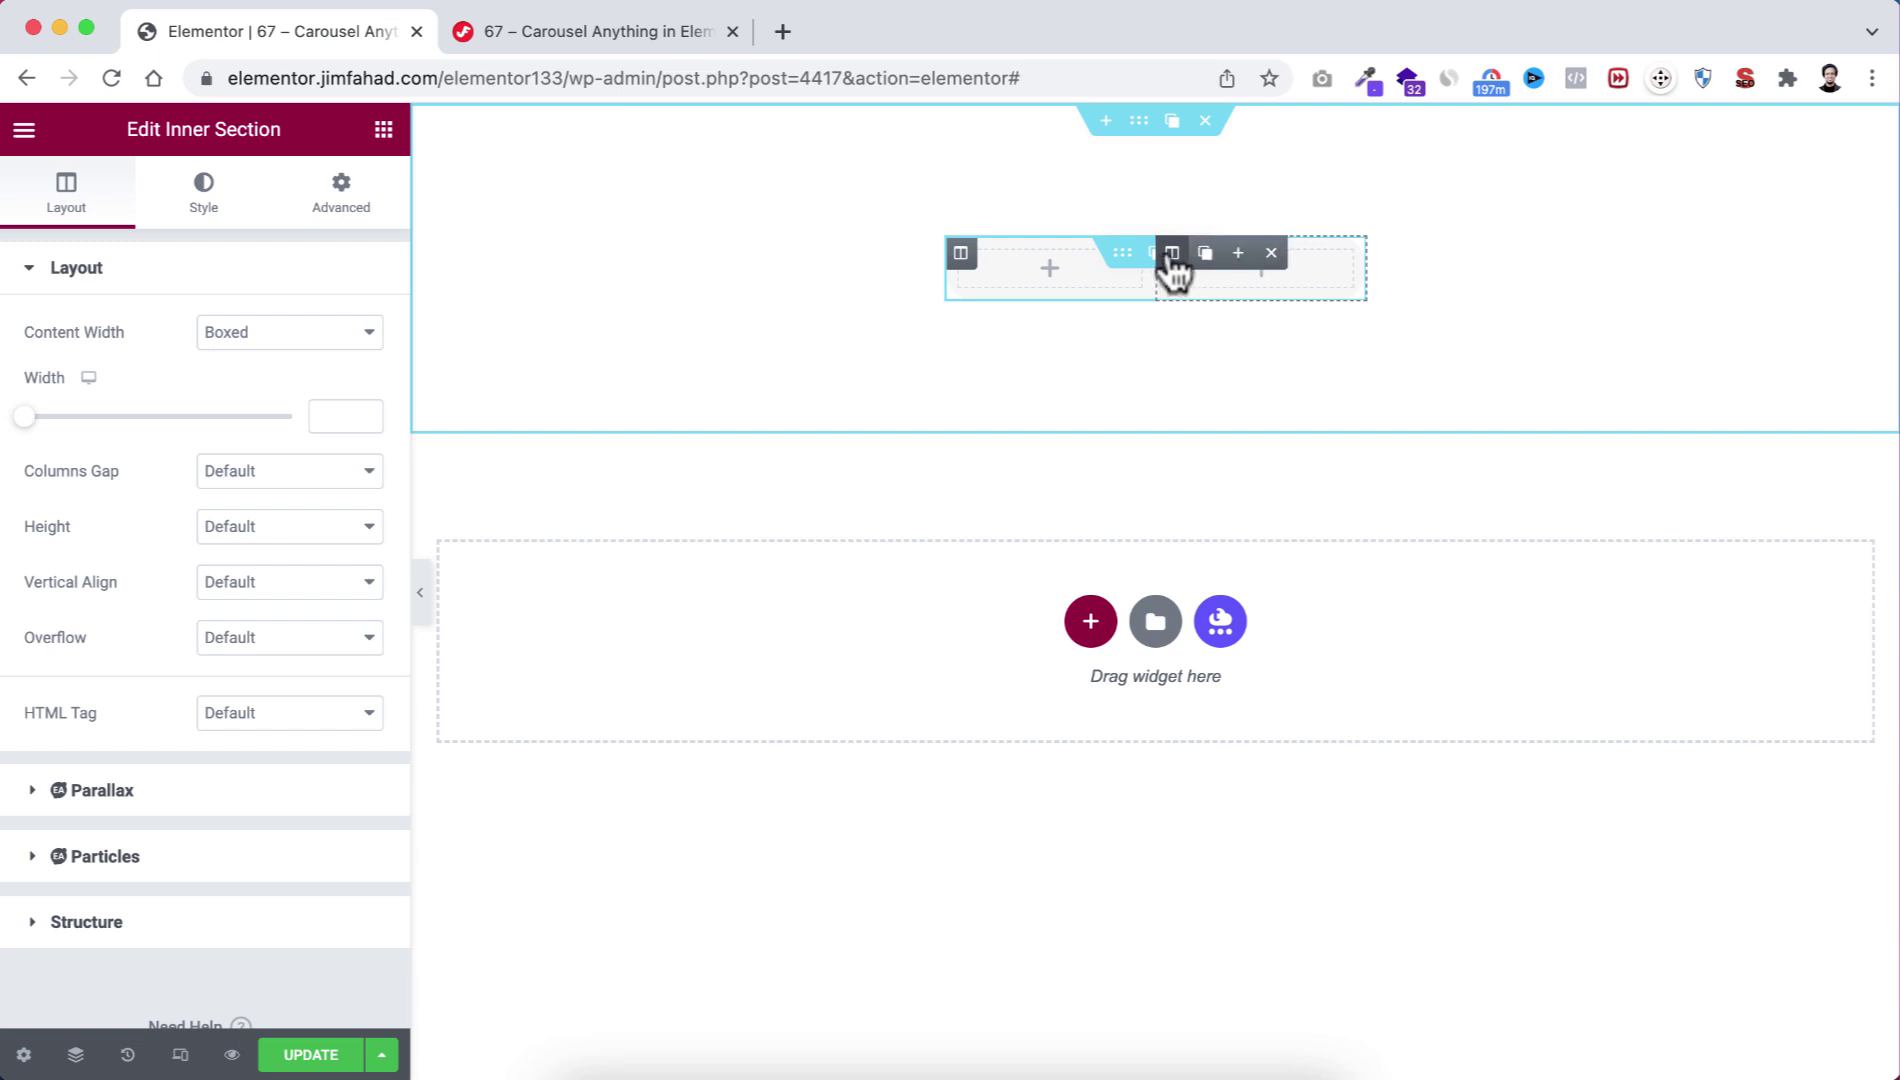
{"action": "left_click", "coordinate": [1271, 253]}
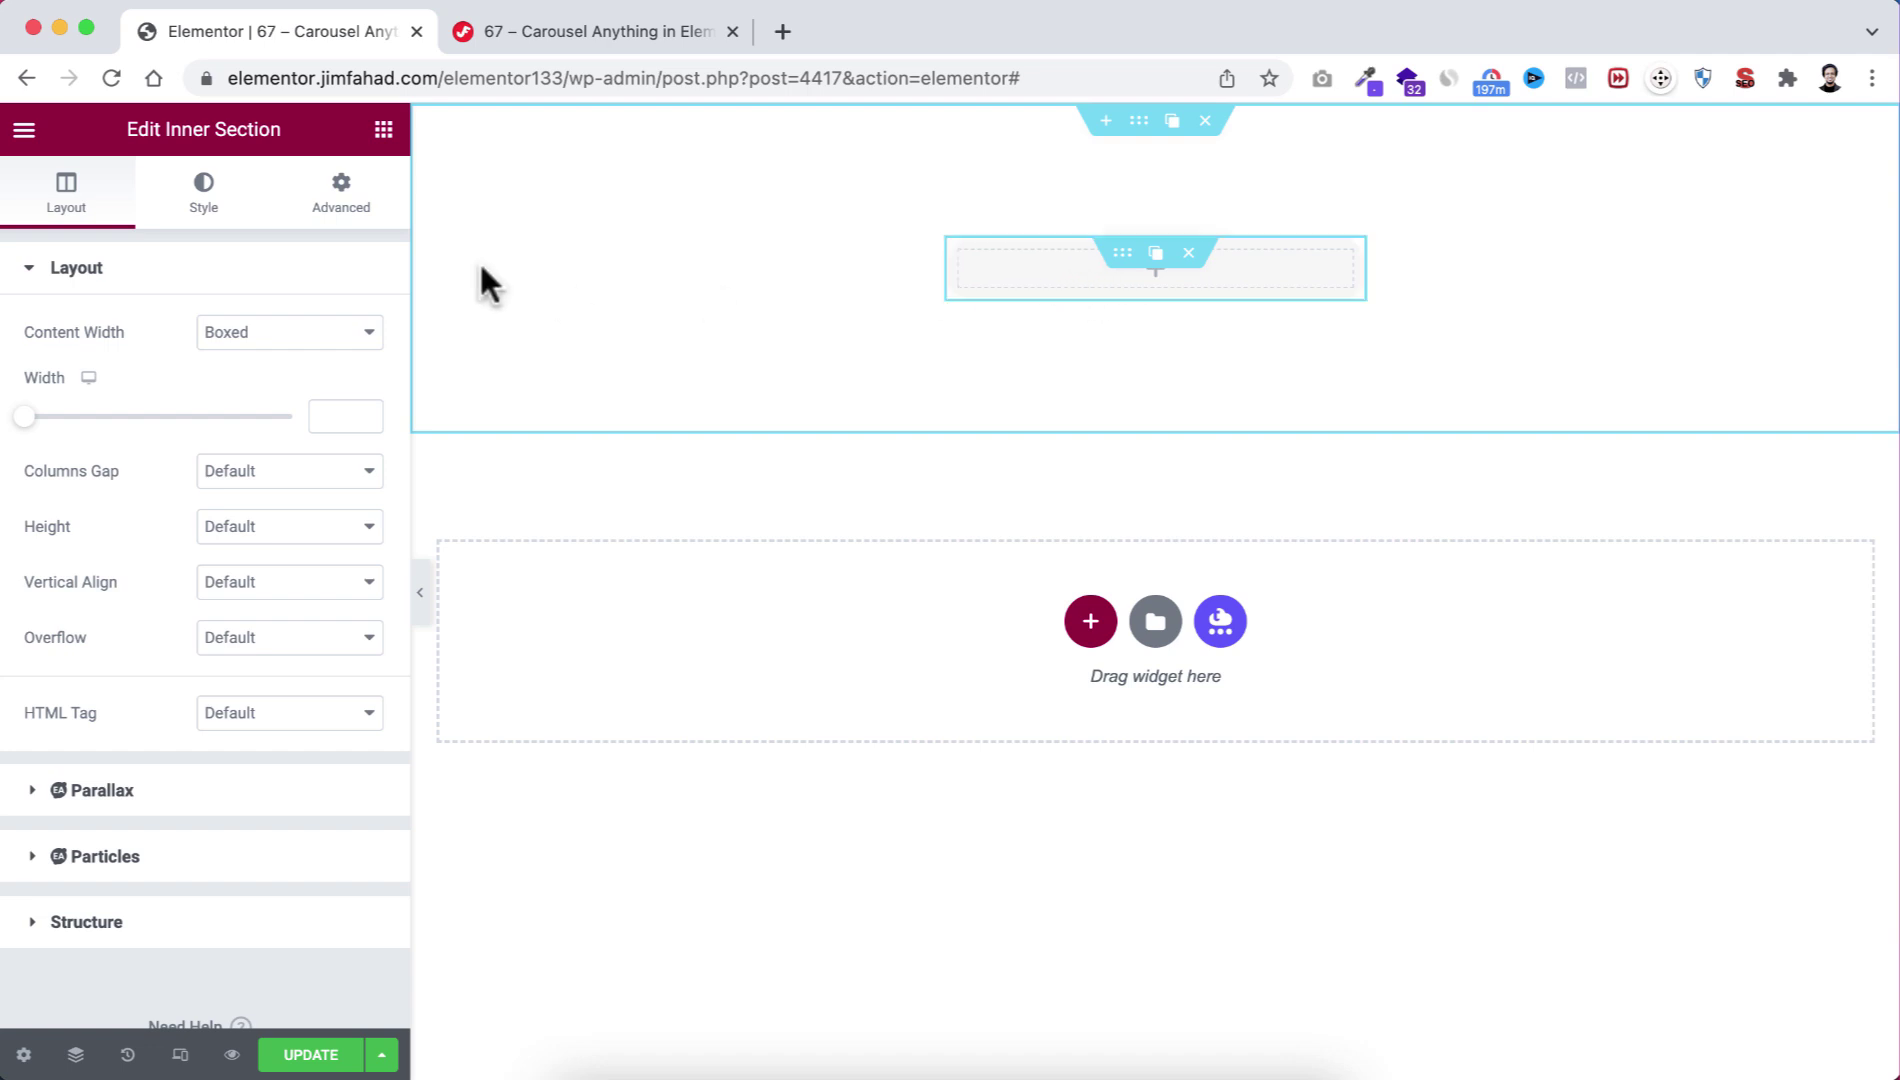
Switch the inner section's height to Min Height and set the minimum height to 260 px.
{"action": "left_click", "coordinate": [298, 532]}
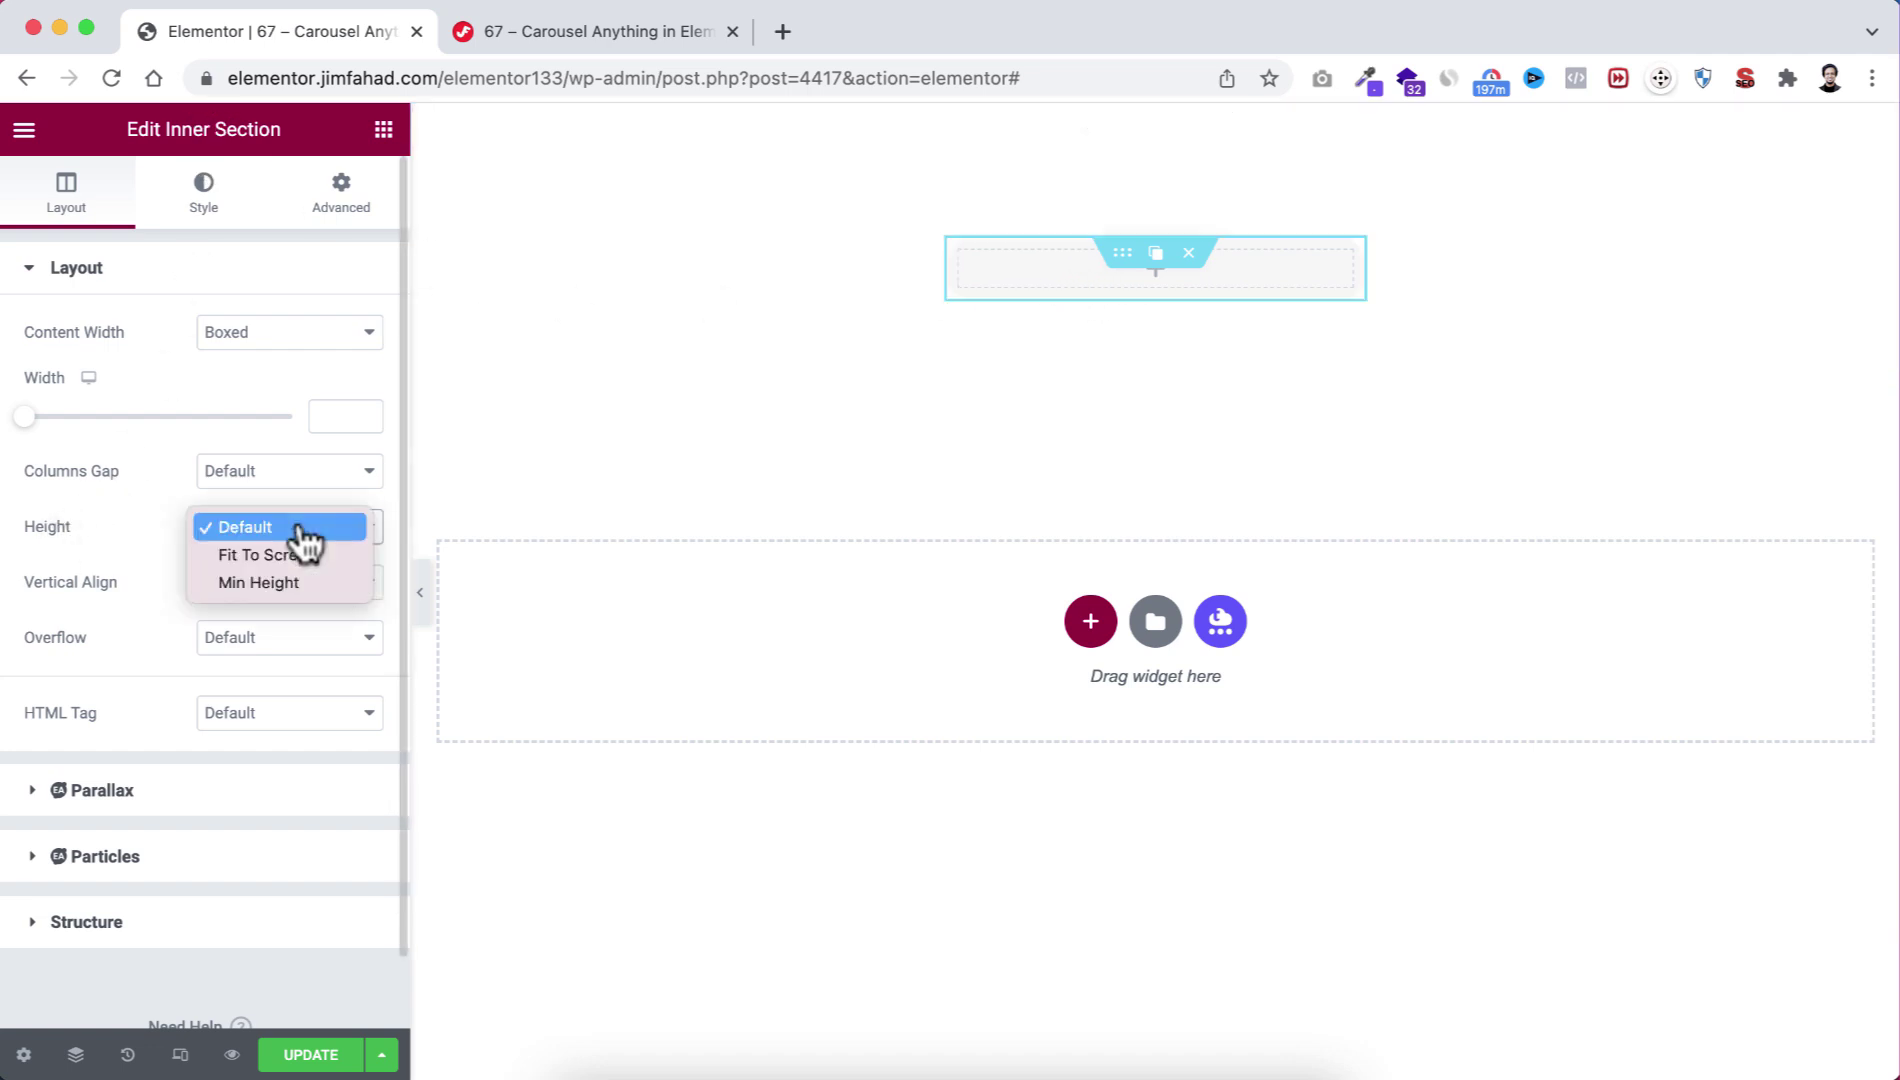
{"action": "left_click", "coordinate": [262, 585]}
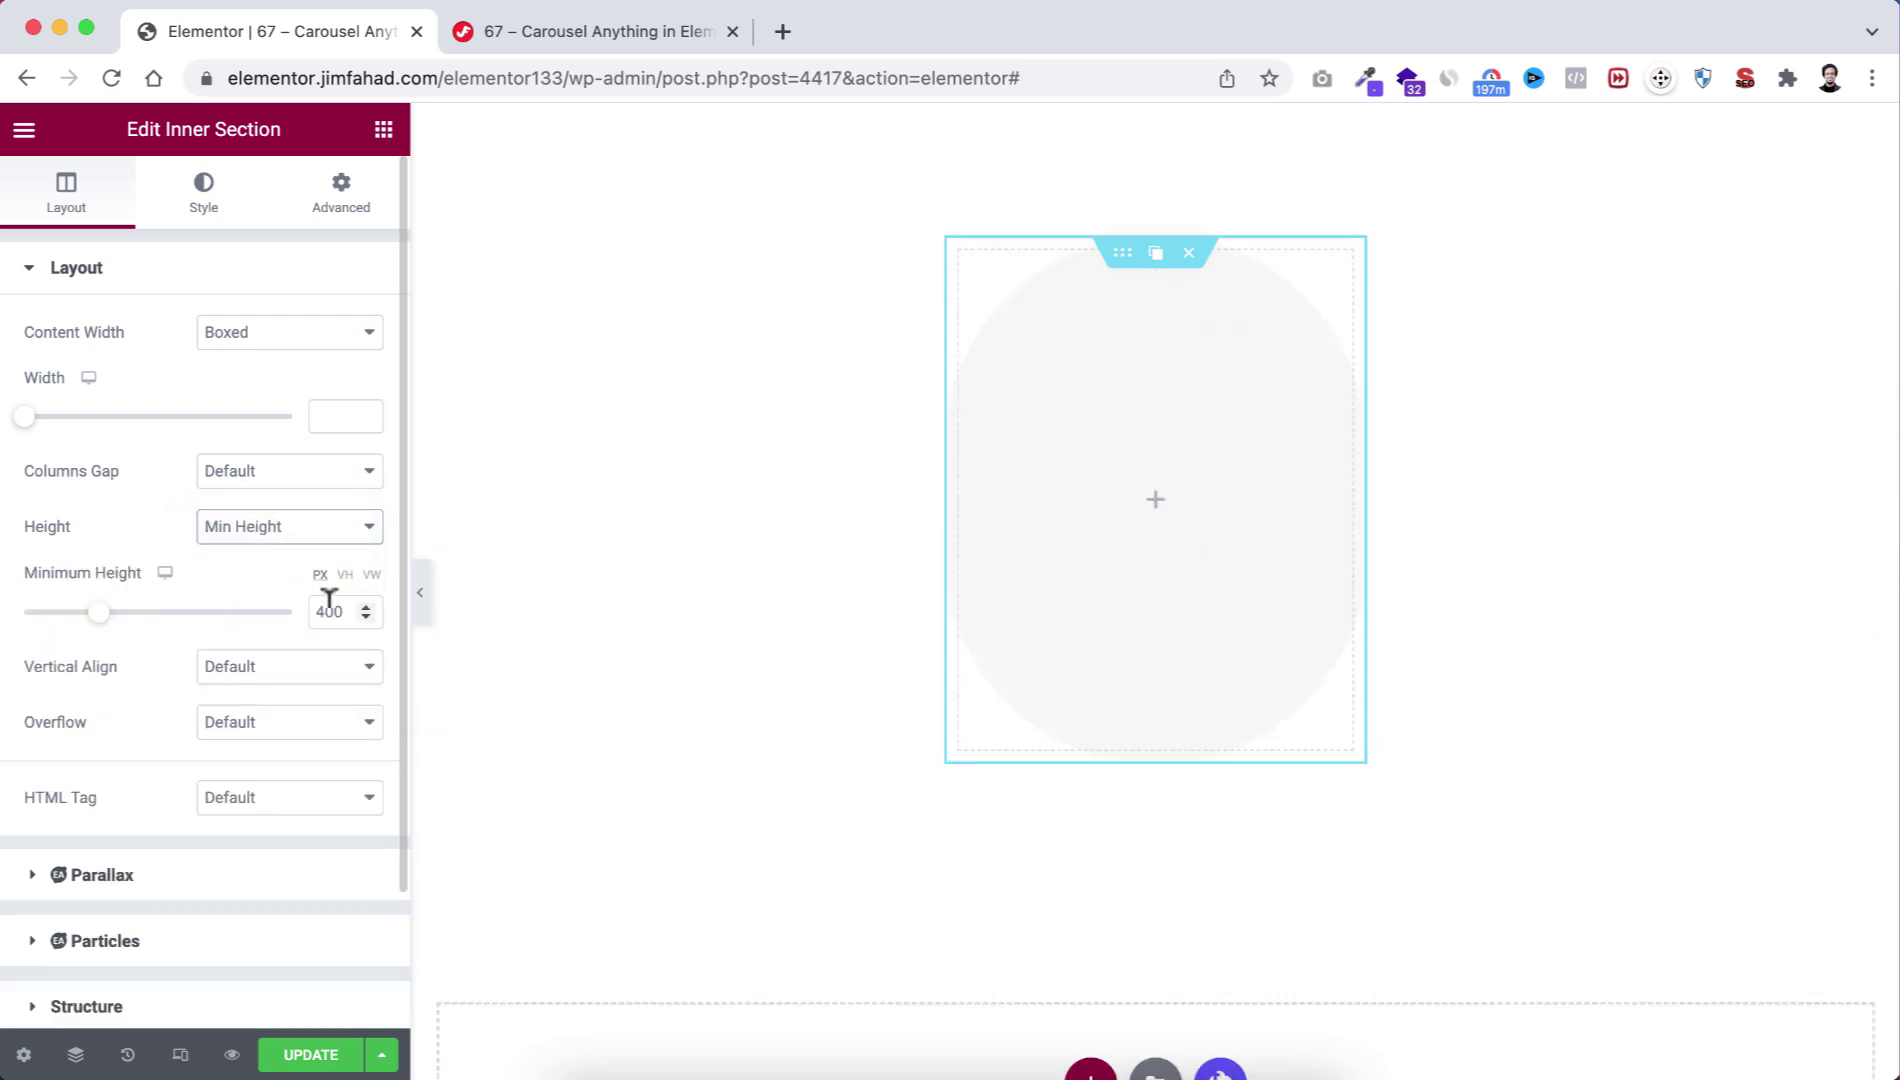
{"action": "left_click_drag", "start_coordinate": [332, 608], "coordinate": [262, 620]}
{"action": "type", "text": "260"}
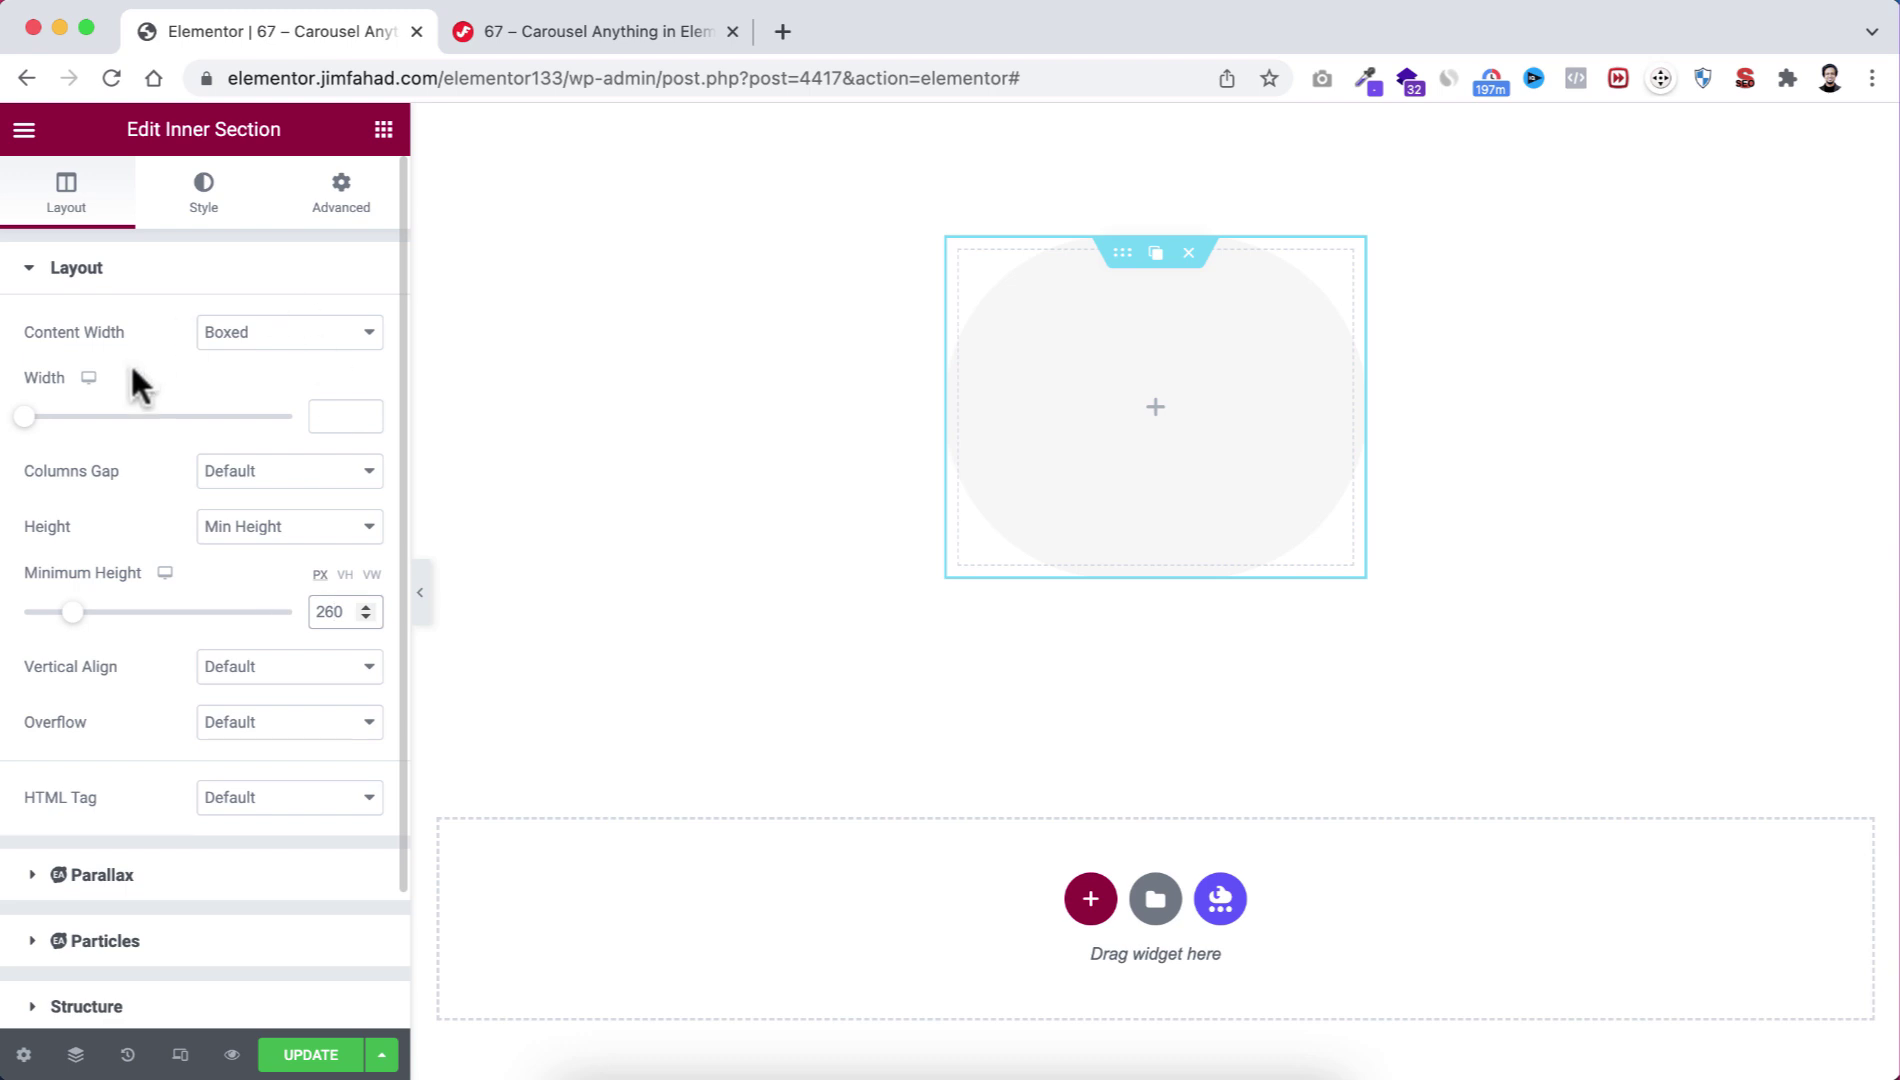
Give the inner section a classic background using the green rice terrace photo from the Media Library.
{"action": "left_click", "coordinate": [204, 196]}
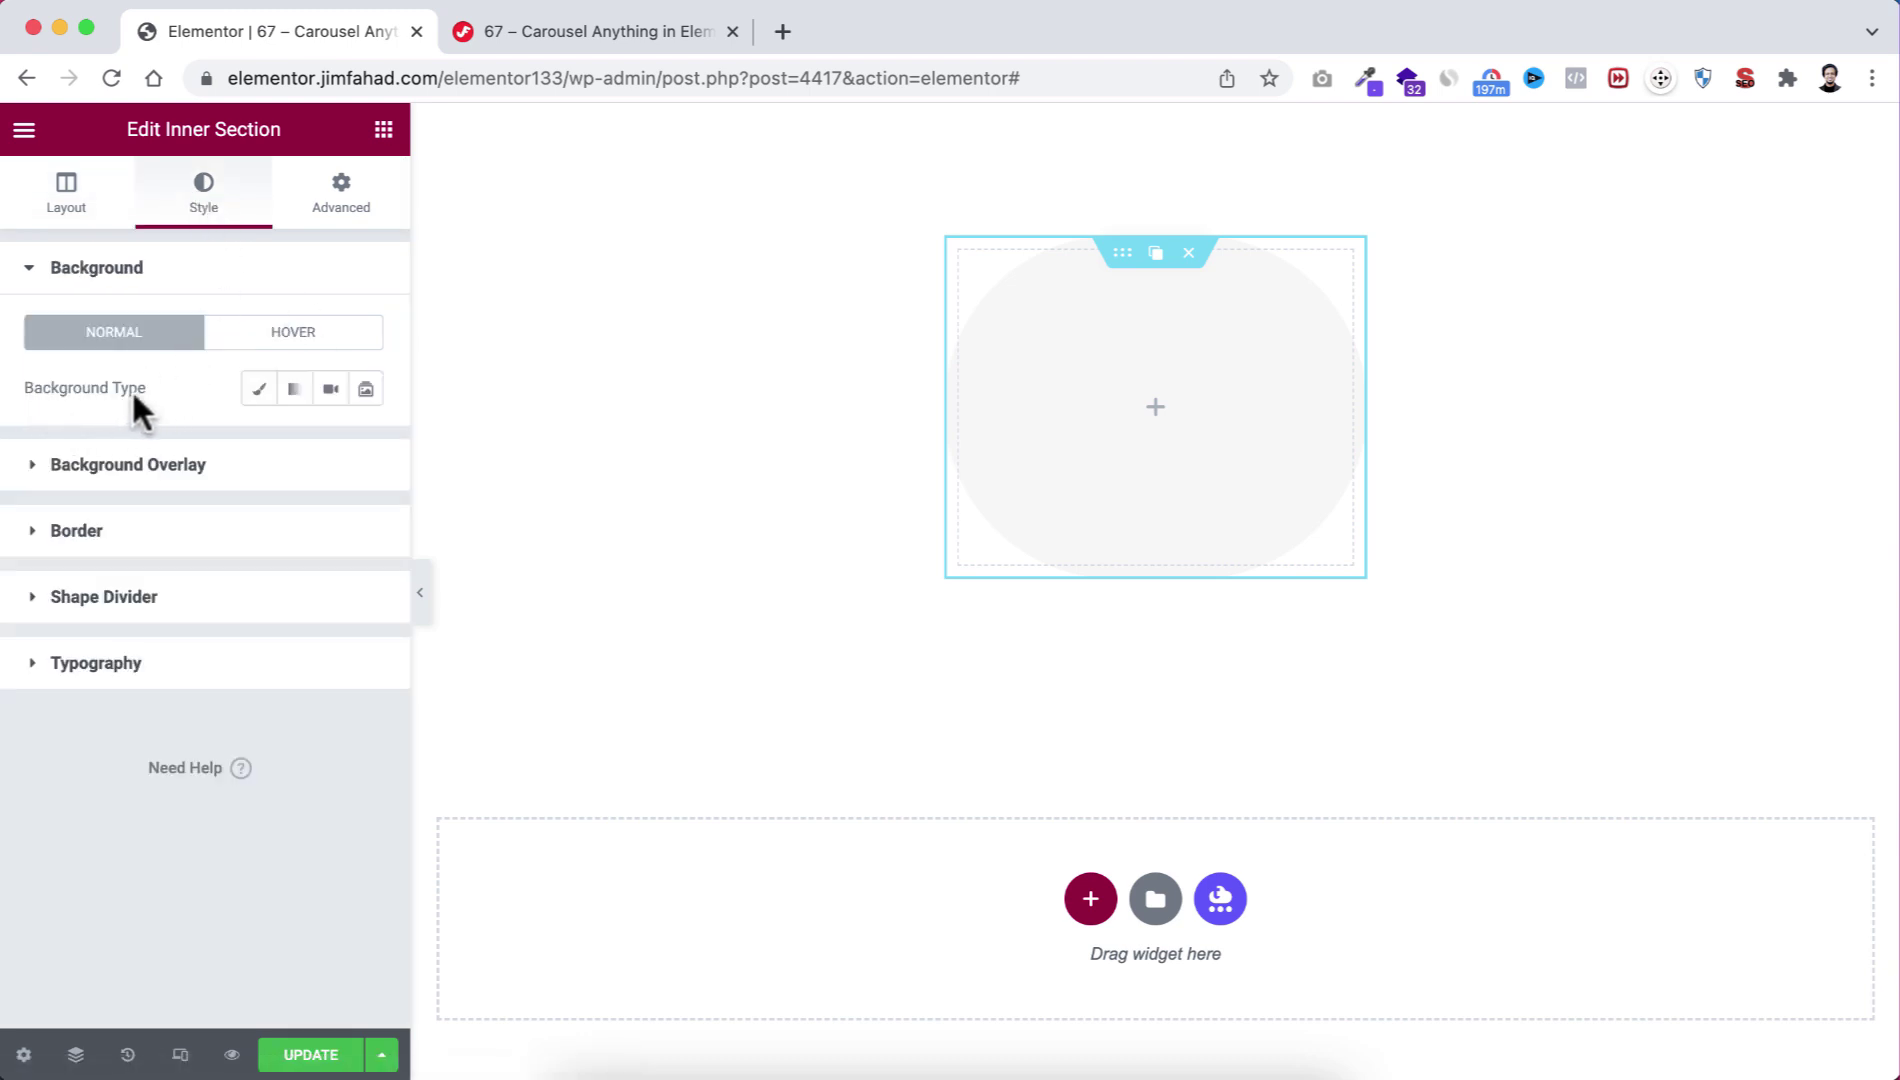
{"action": "left_click", "coordinate": [259, 389]}
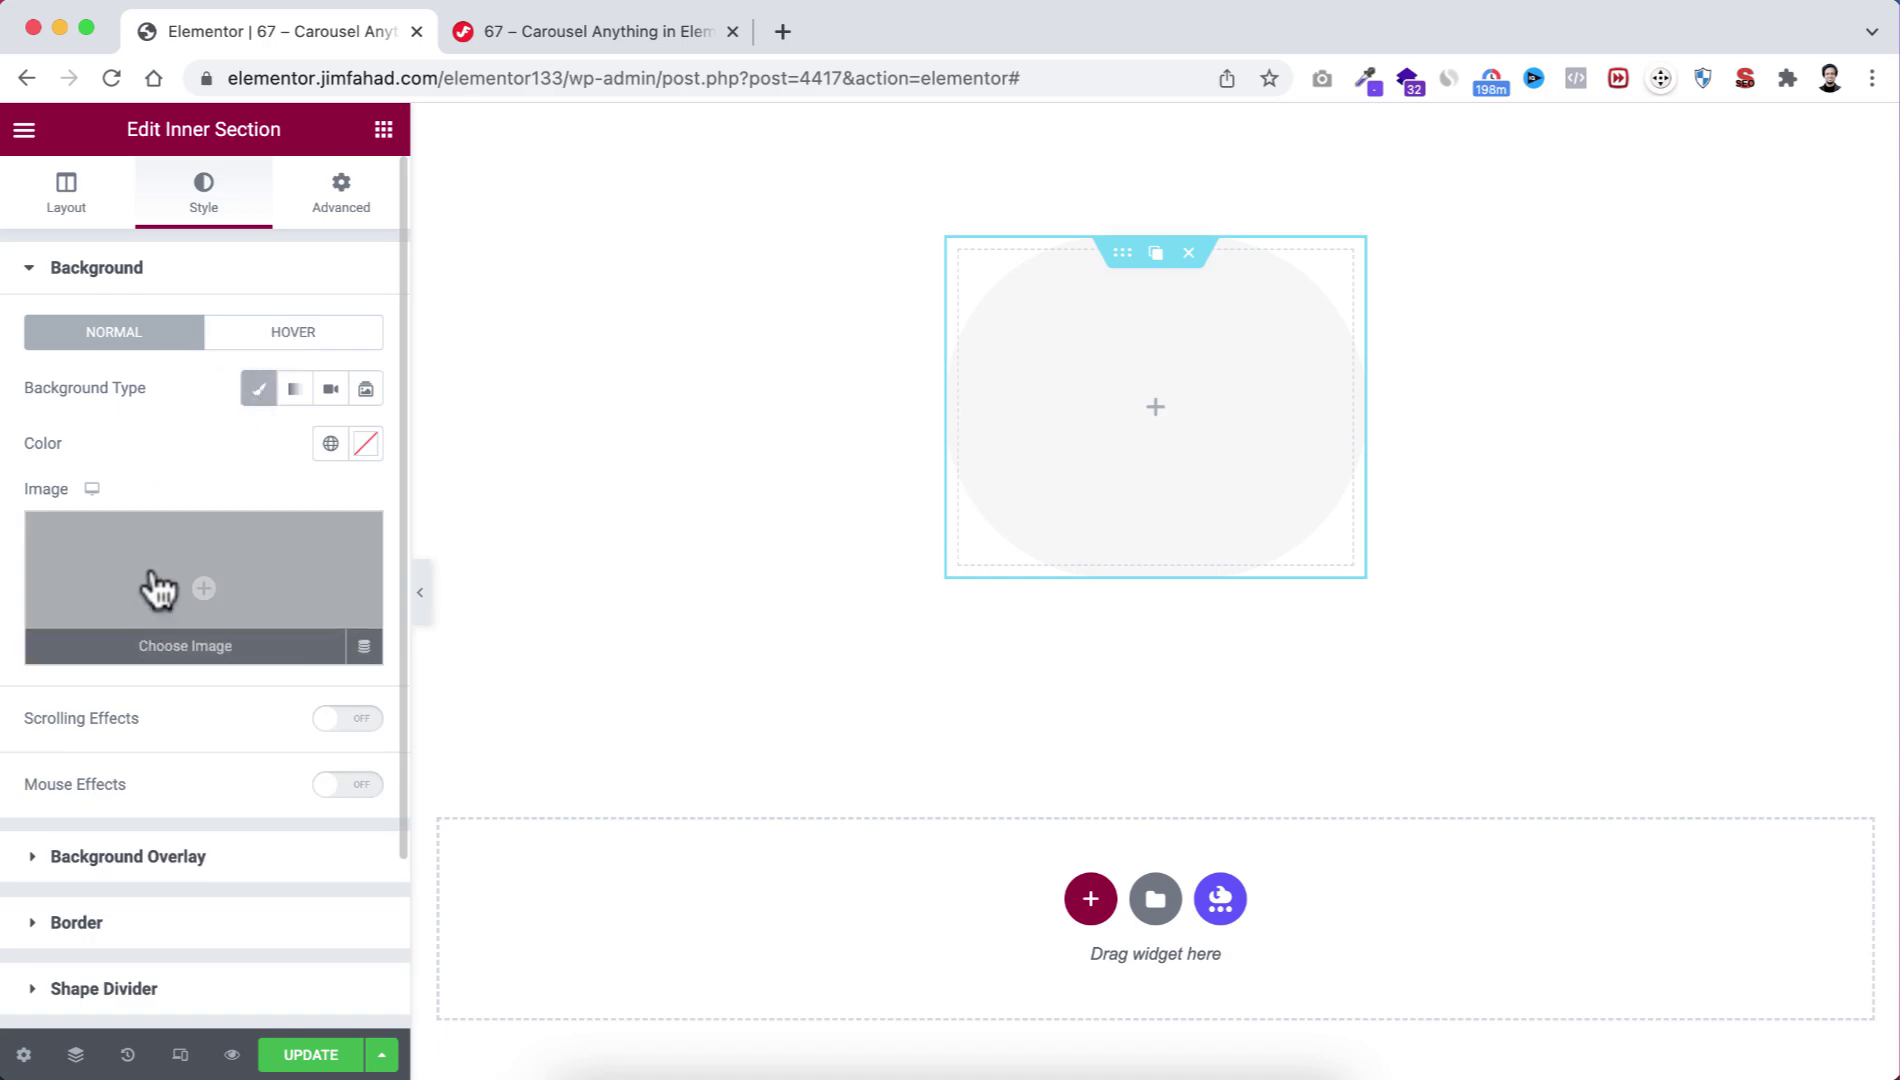
{"action": "left_click", "coordinate": [156, 588]}
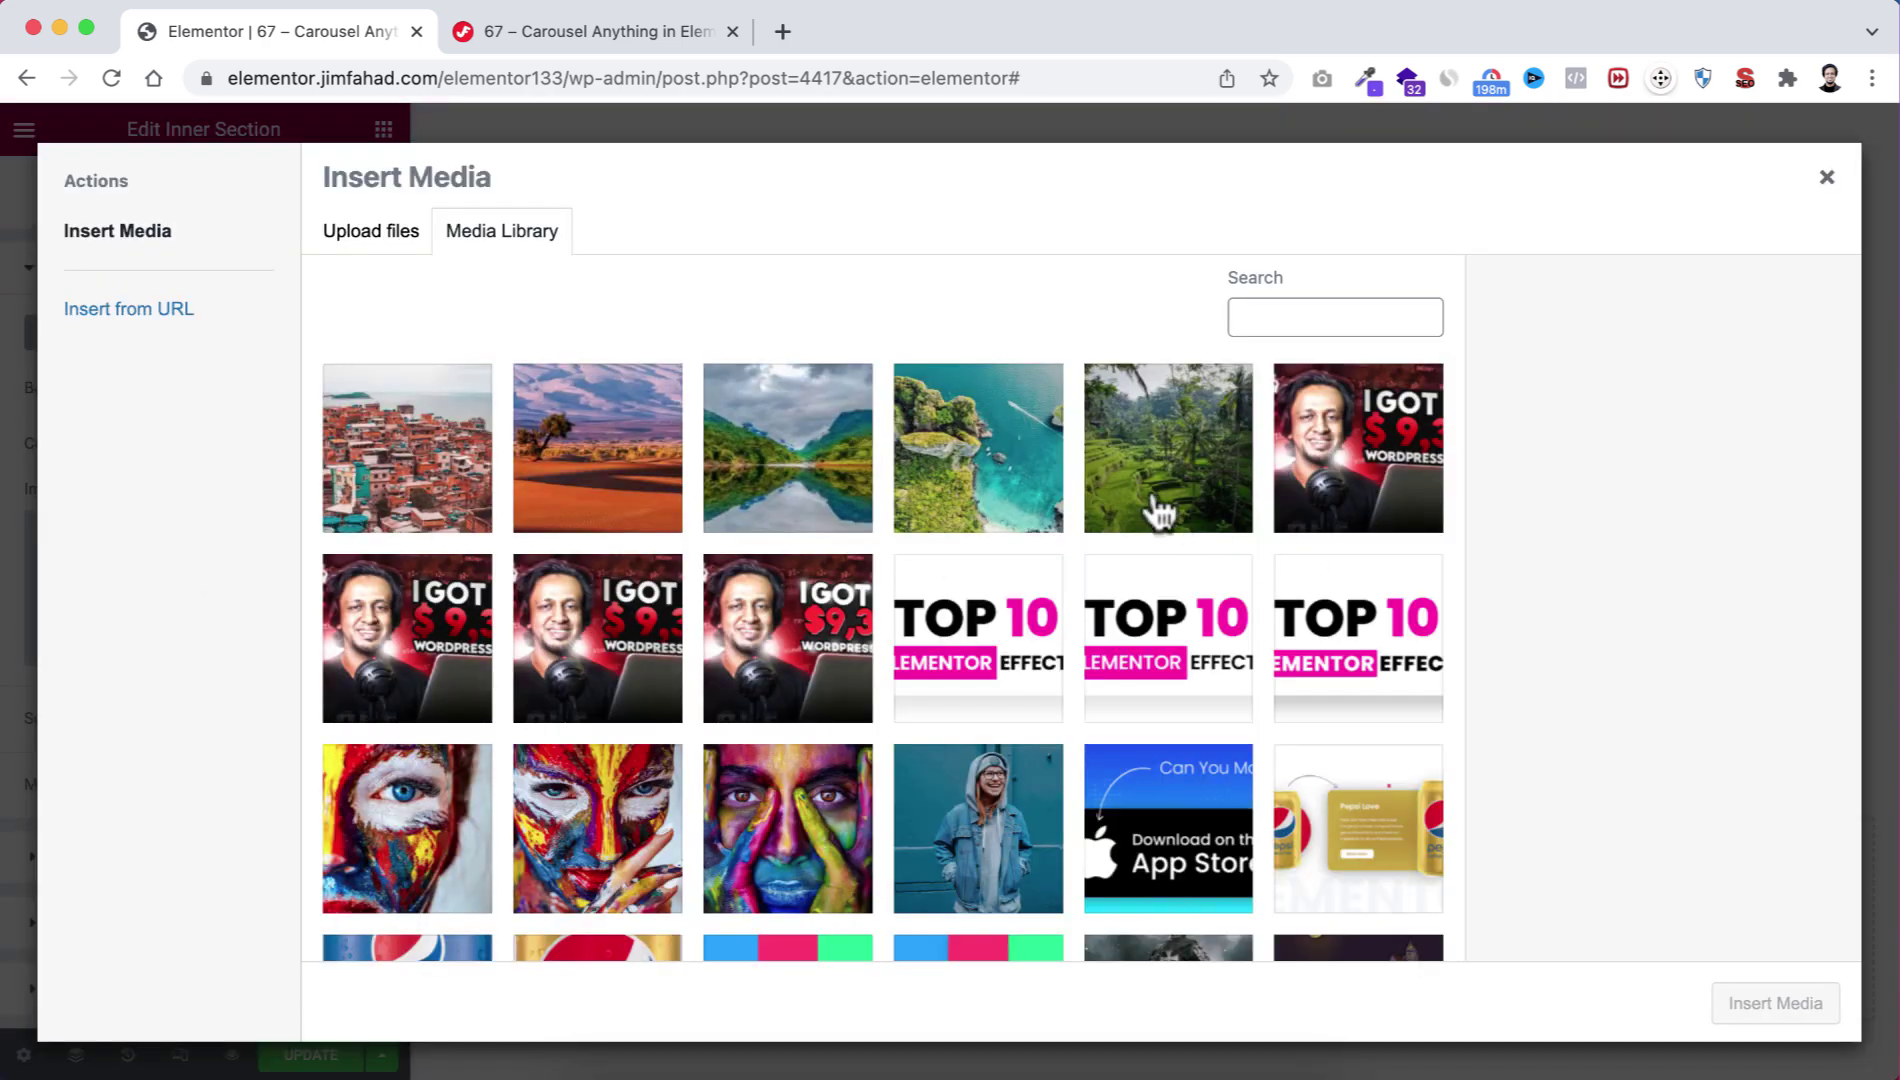
{"action": "left_click", "coordinate": [1160, 512]}
{"action": "left_click", "coordinate": [1762, 1003]}
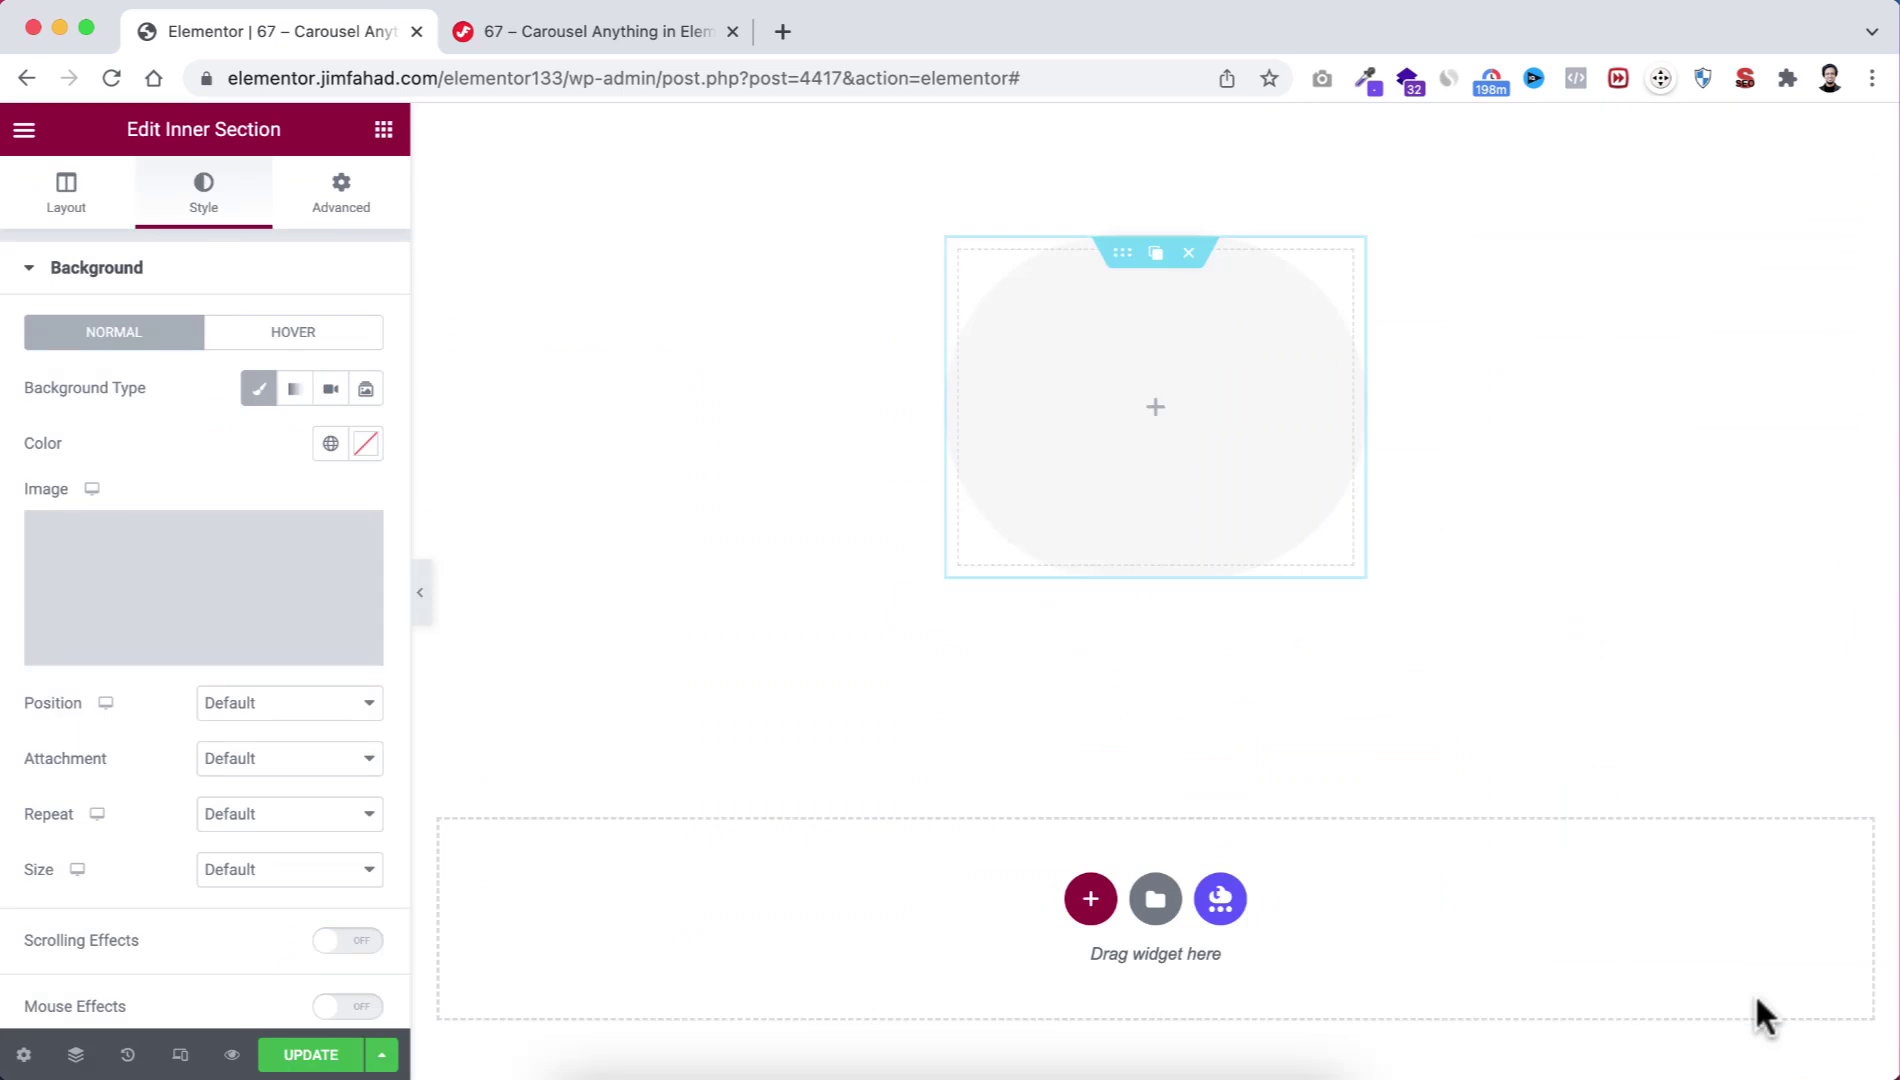
Set the inner section's background image position to Center Center, repeat to No-repeat and size to Cover.
{"action": "left_click", "coordinate": [230, 705]}
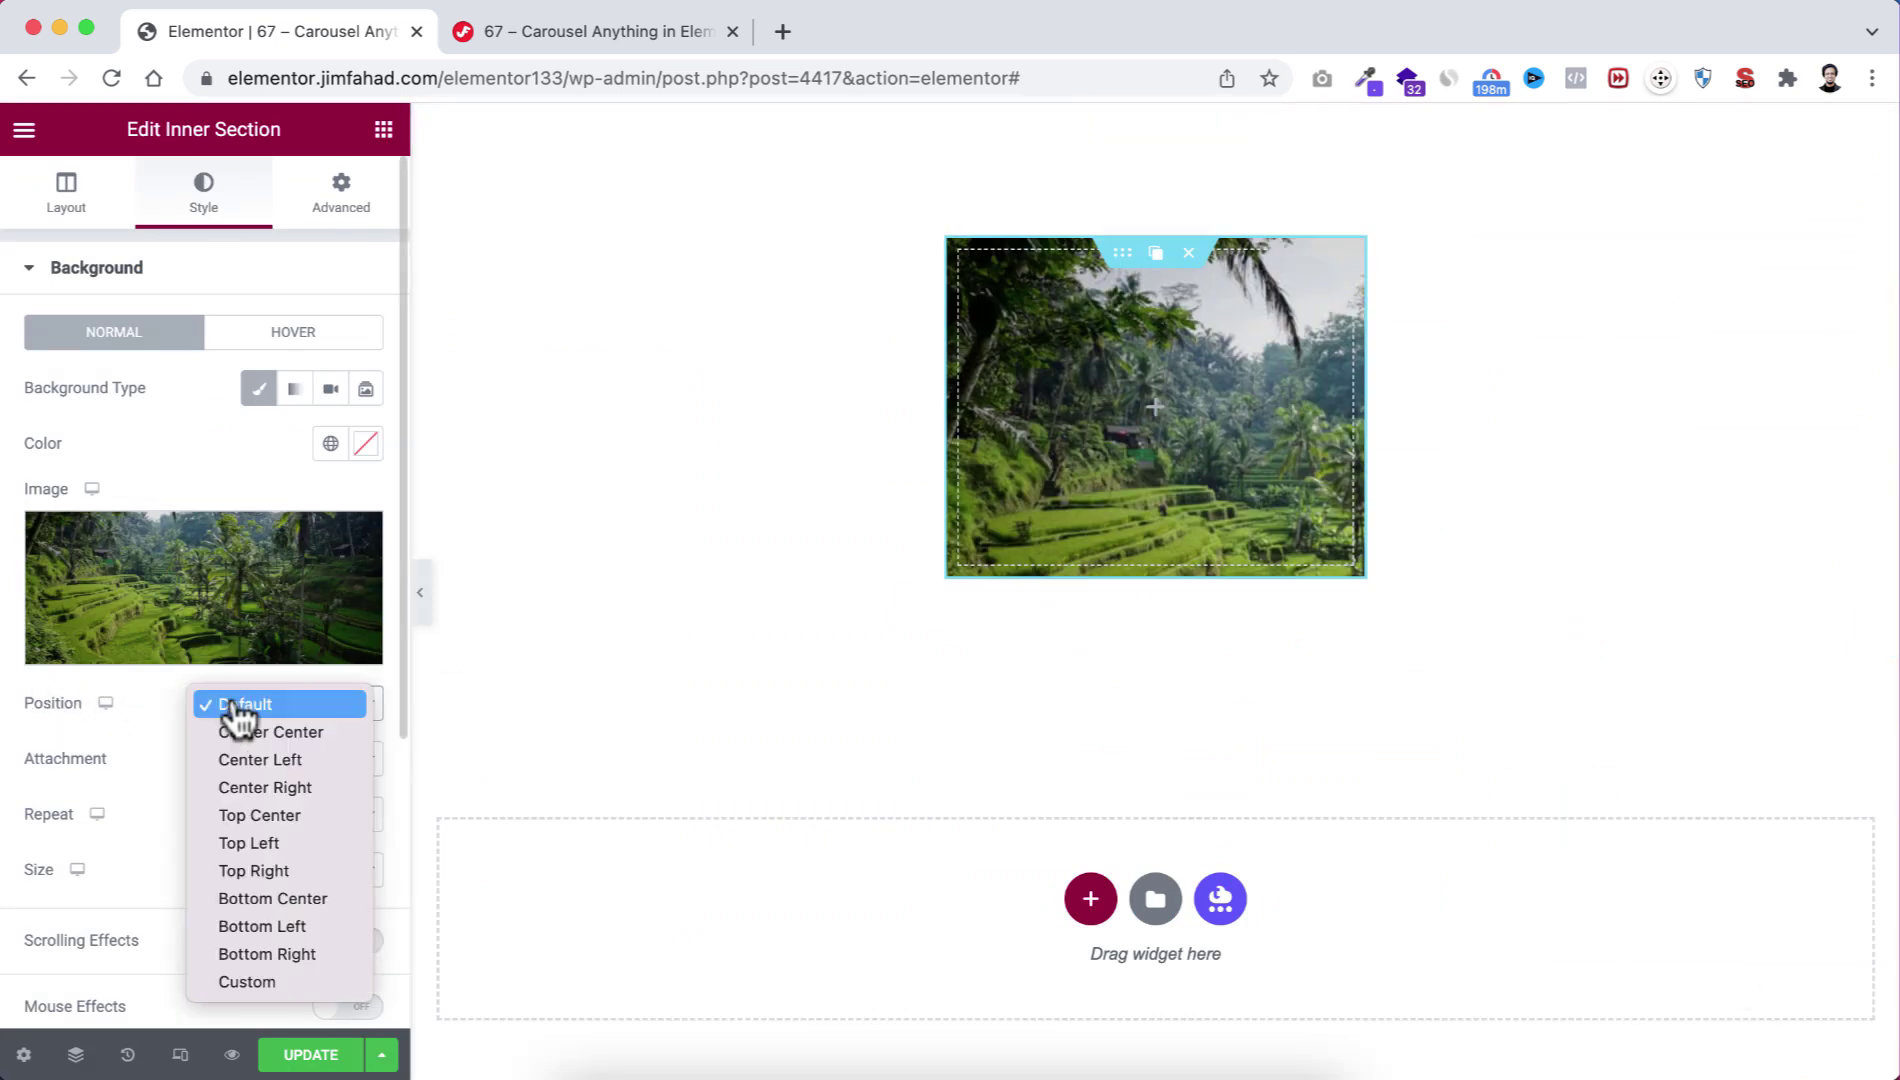
{"action": "left_click", "coordinate": [233, 729]}
{"action": "left_click", "coordinate": [240, 816]}
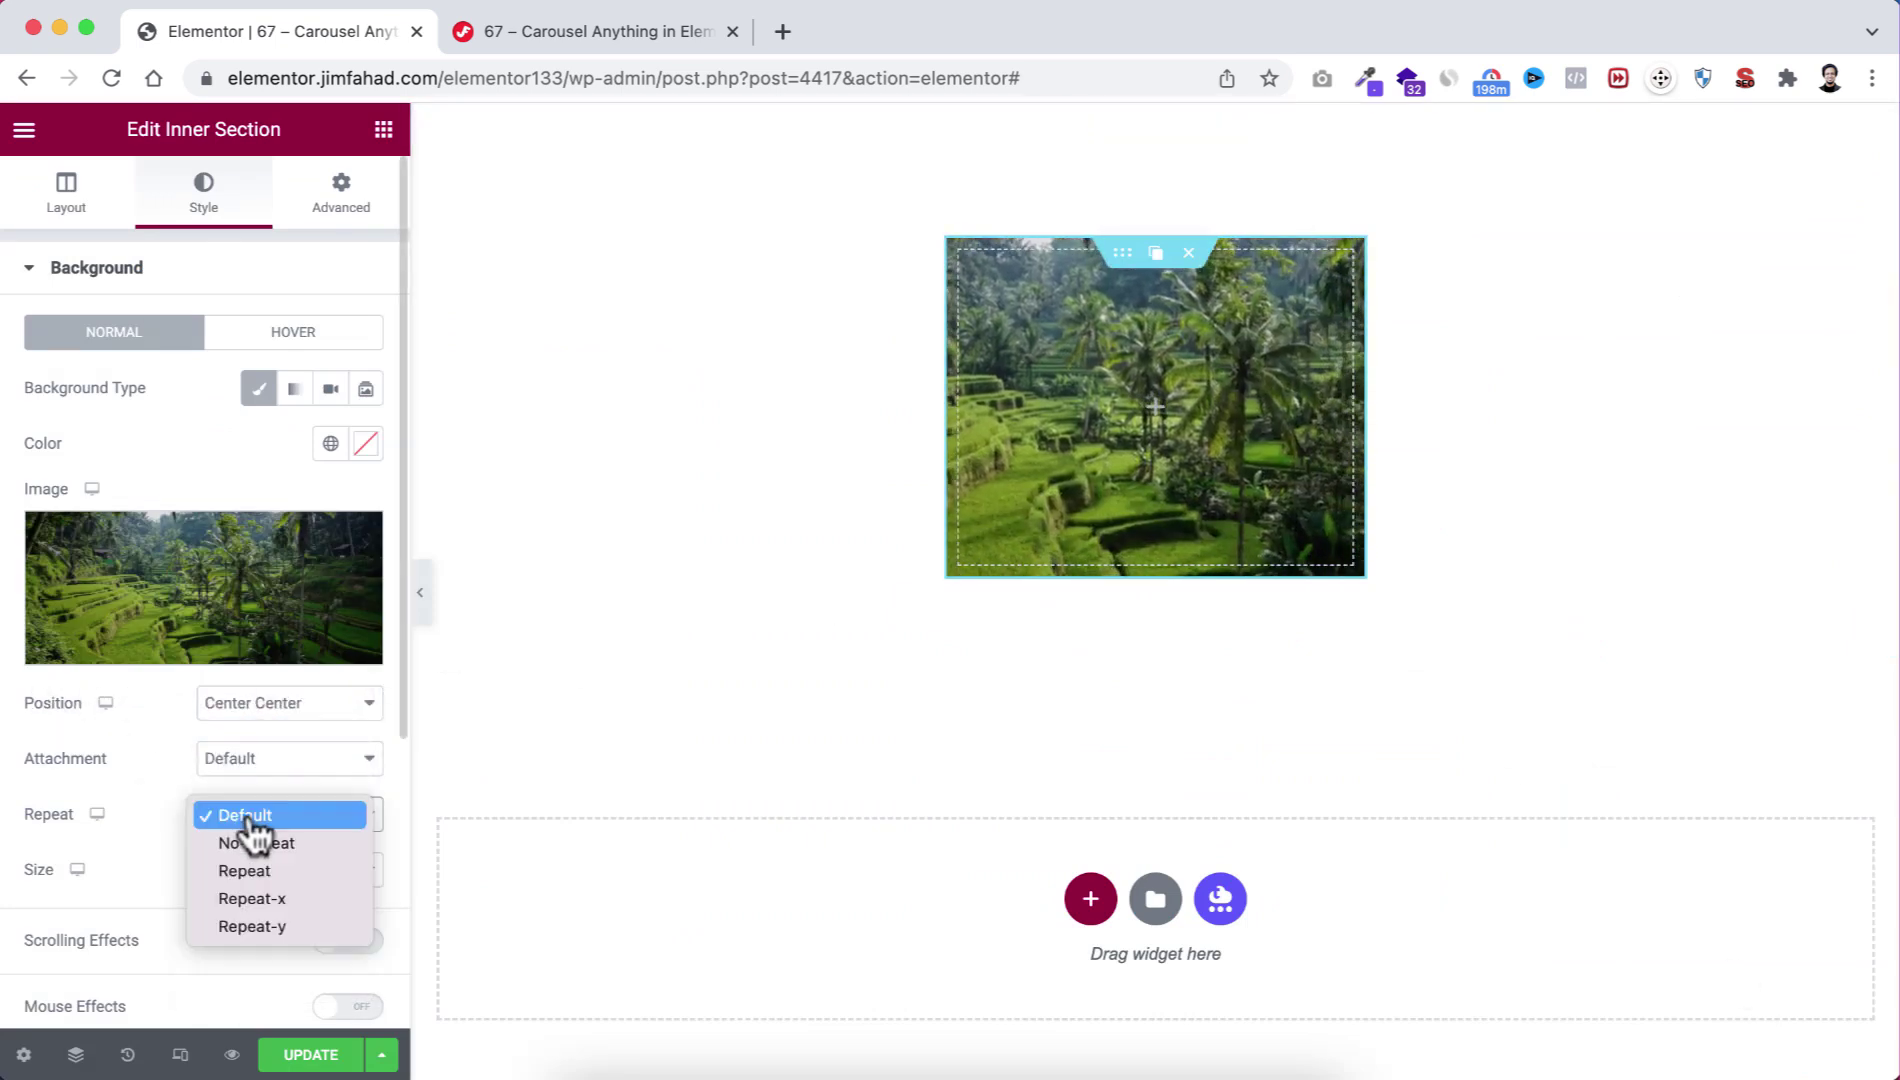
{"action": "left_click", "coordinate": [252, 842]}
{"action": "left_click", "coordinate": [203, 880]}
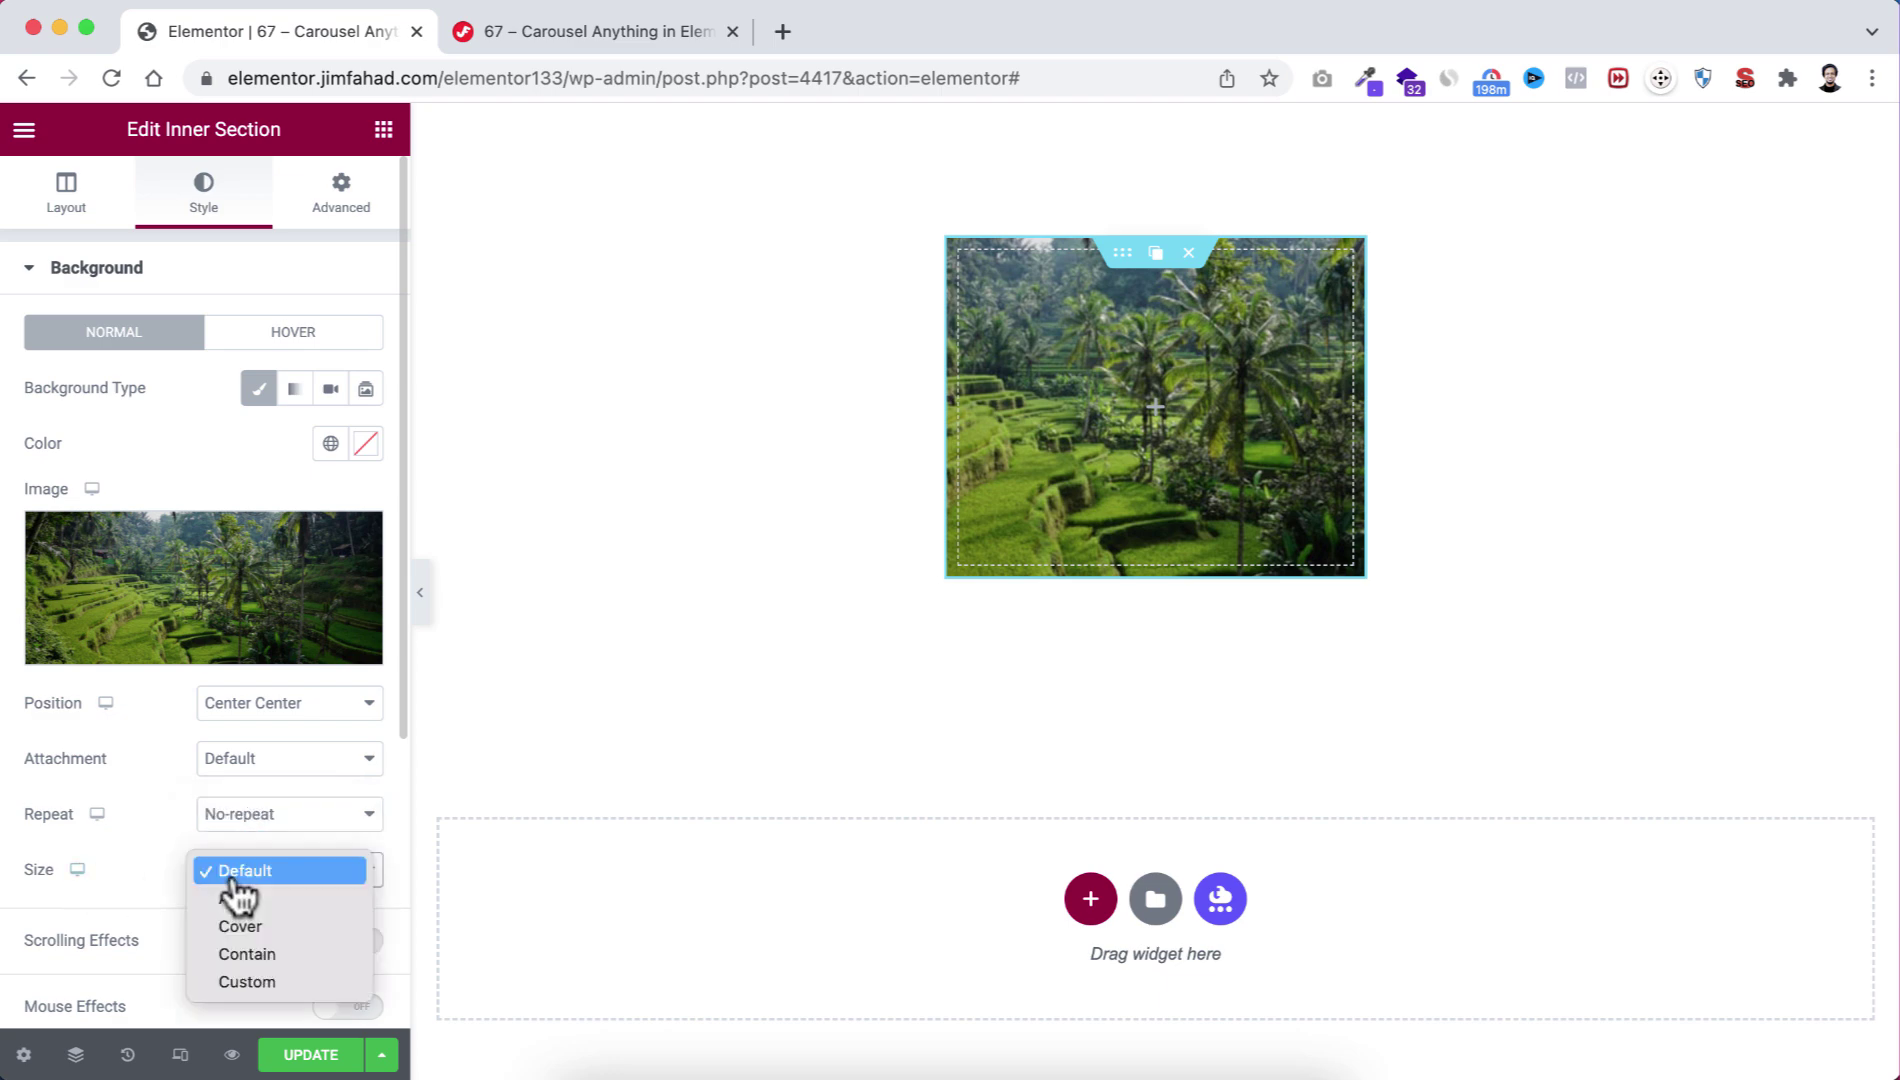
{"action": "left_click", "coordinate": [240, 925]}
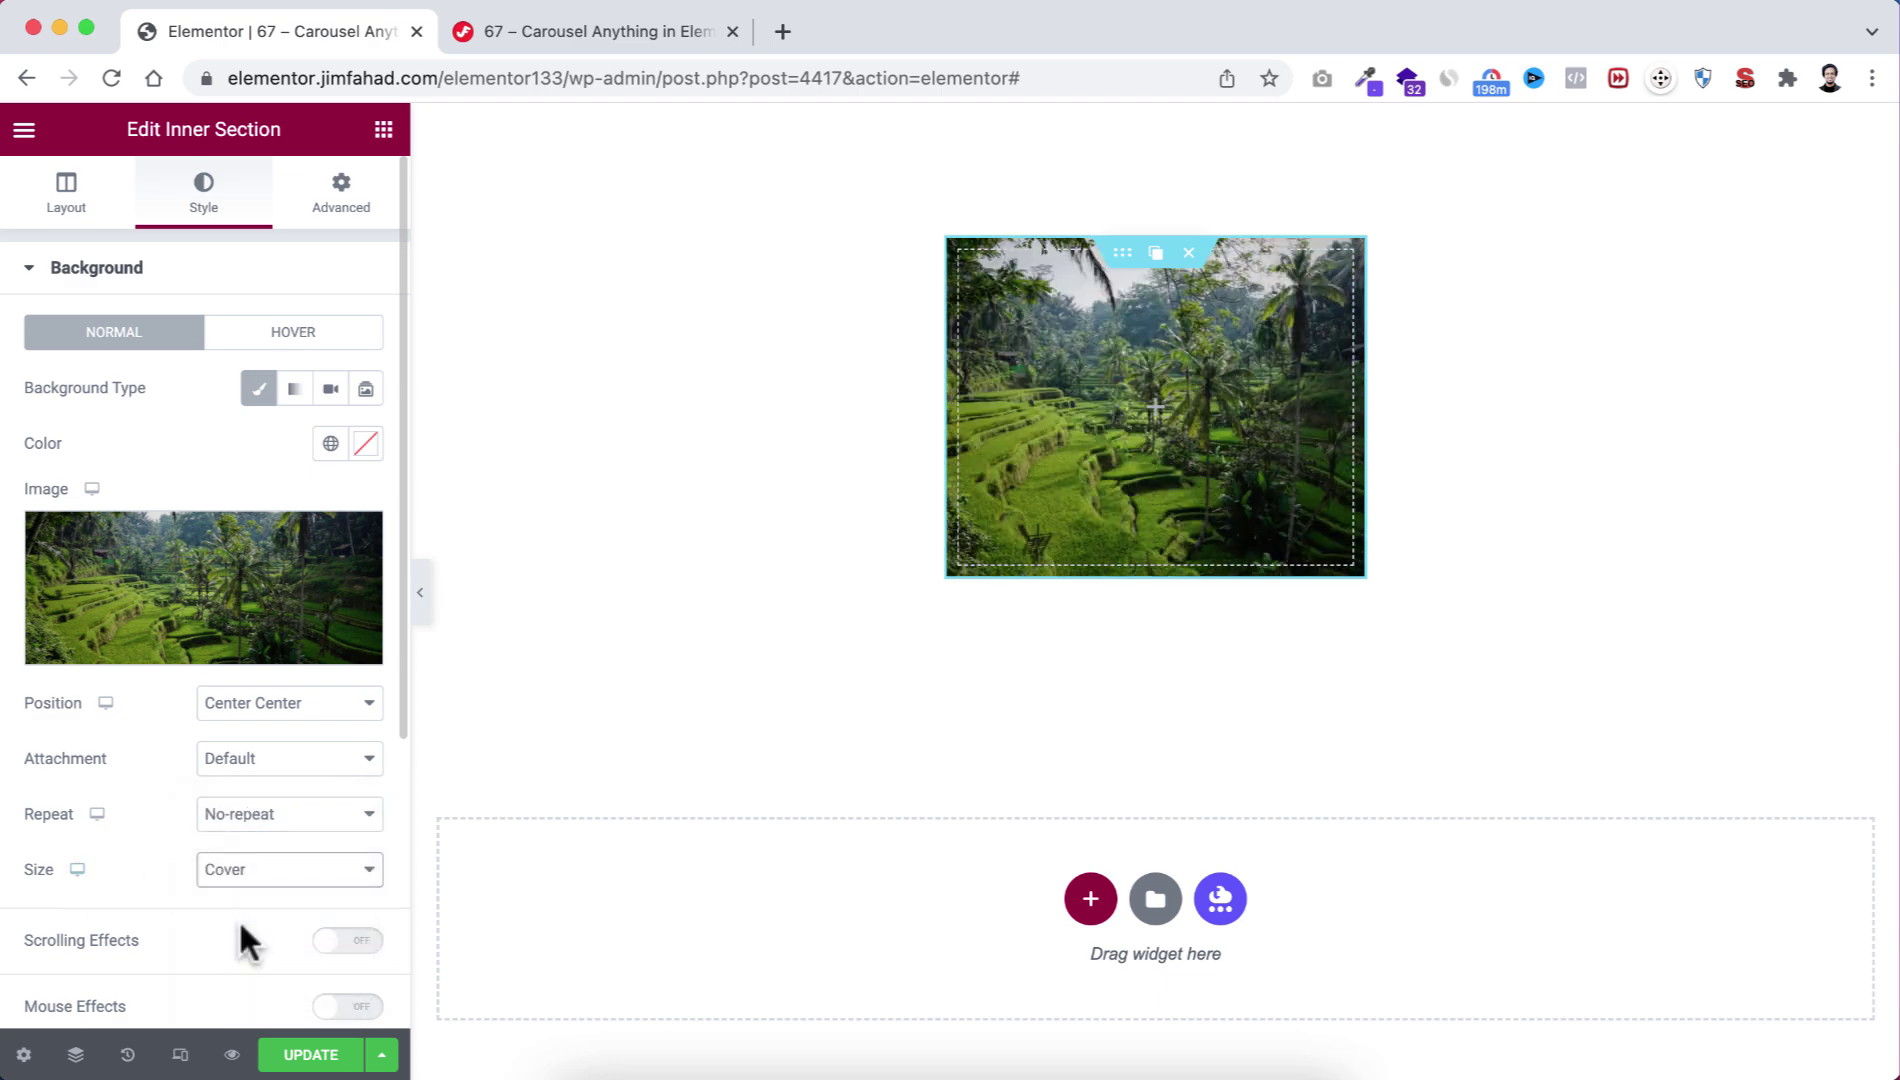
{"action": "scroll", "coordinate": [240, 930], "scroll_direction": "down", "scroll_amount": 5}
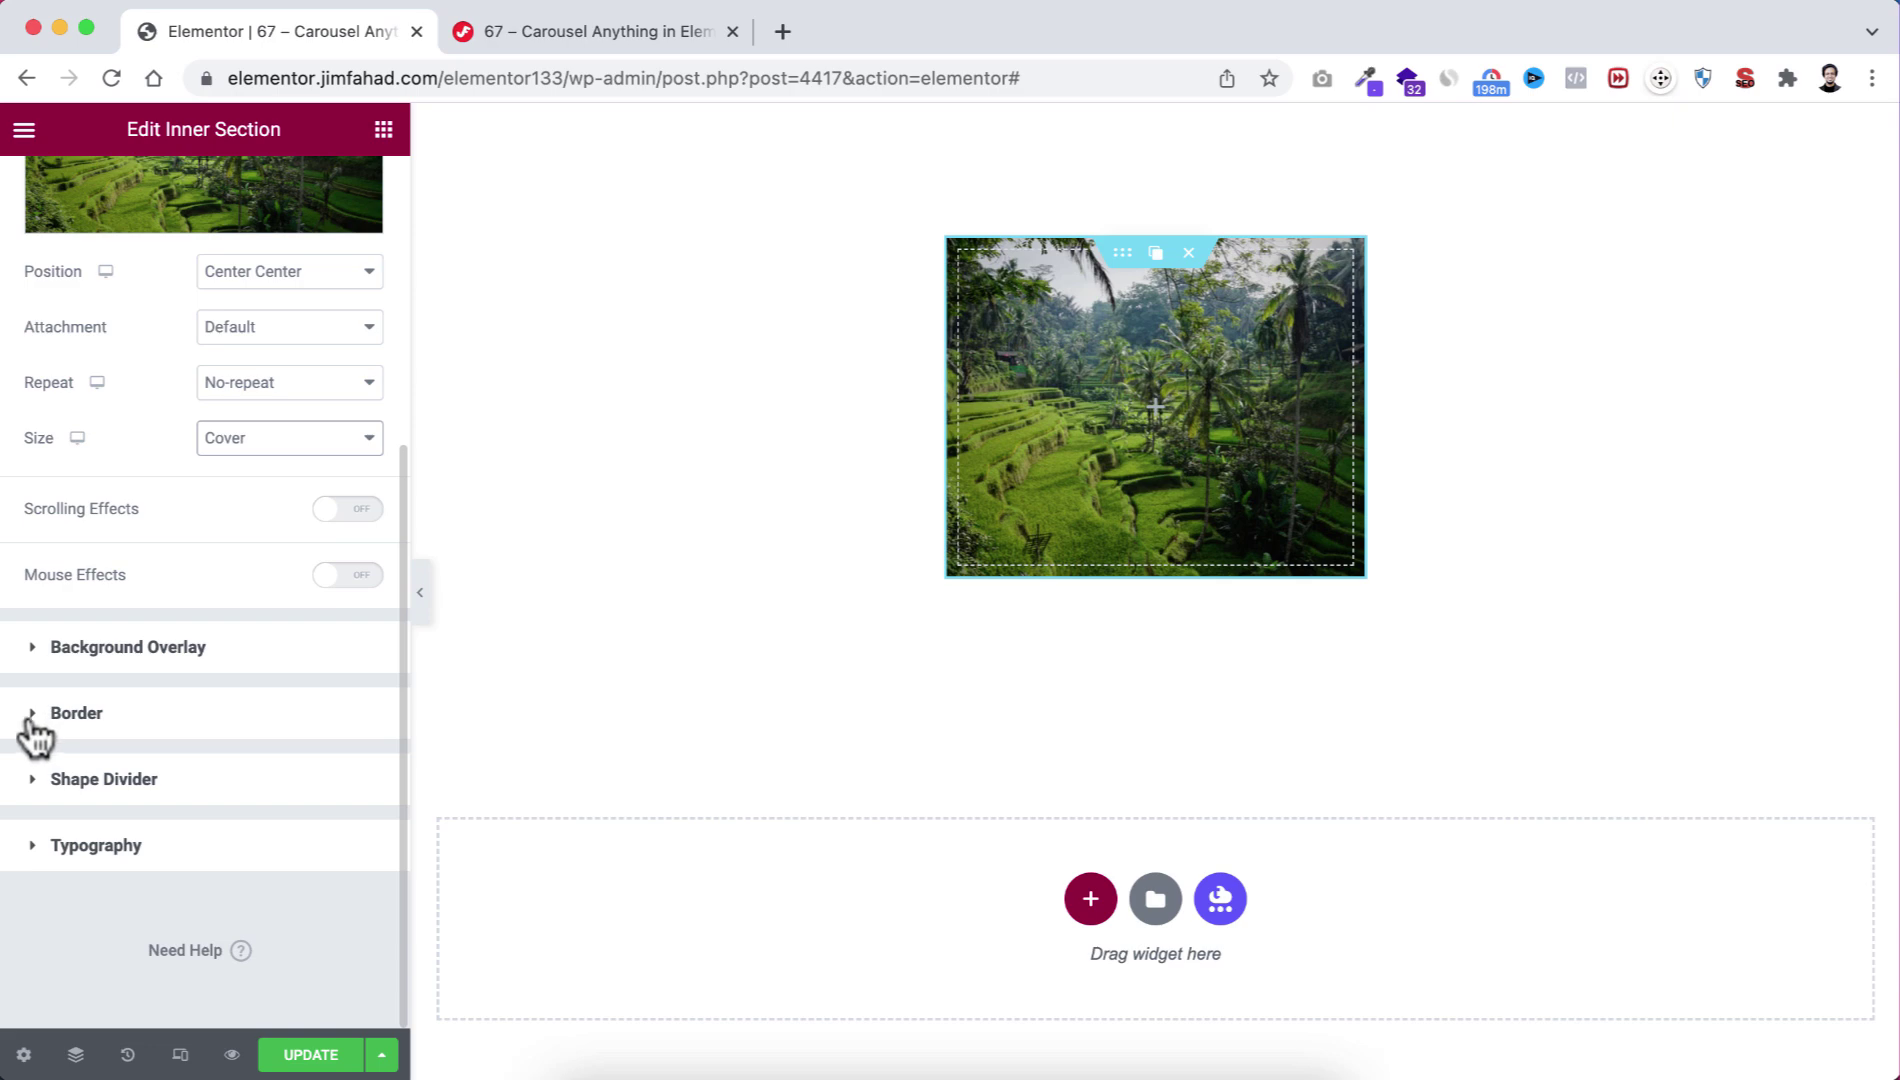
Round the inner section's top corners by setting the border radius to 180 px for Top and Right, with the values unlinked.
{"action": "left_click", "coordinate": [68, 715]}
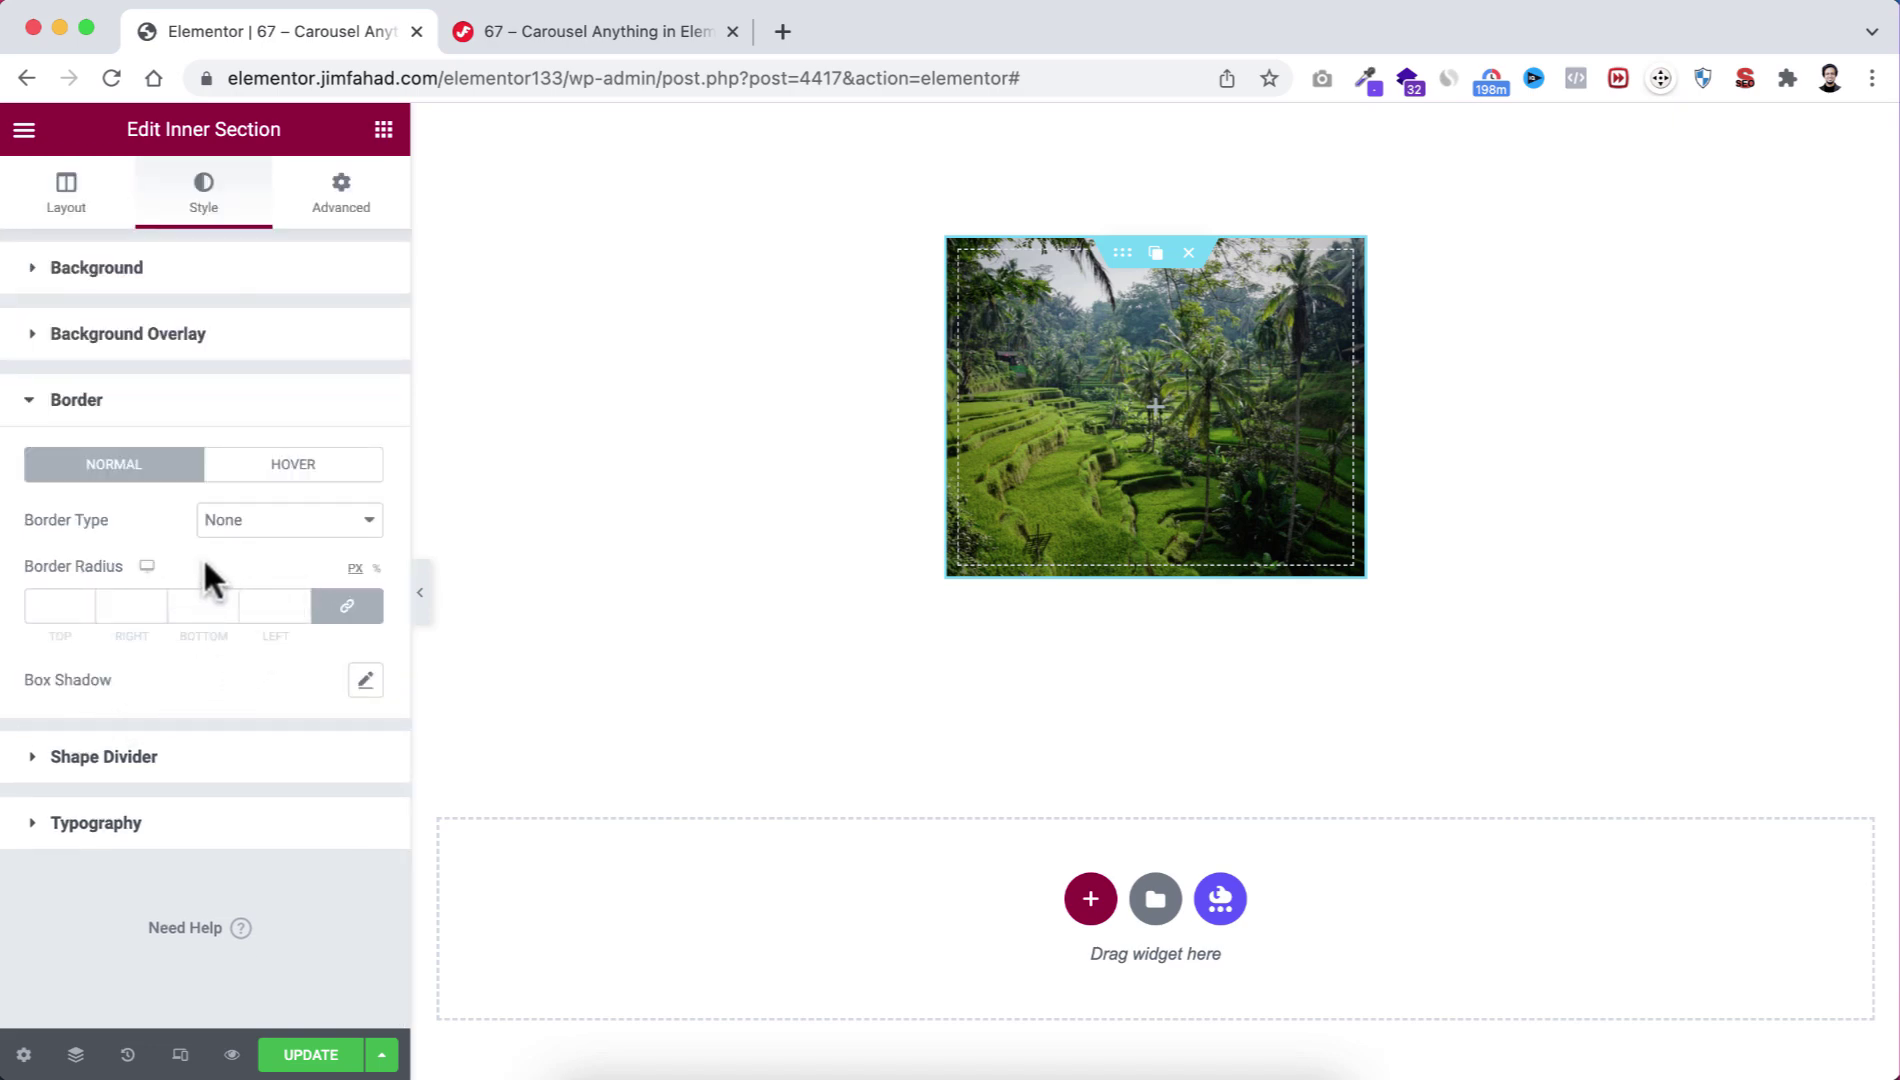
{"action": "left_click", "coordinate": [350, 610]}
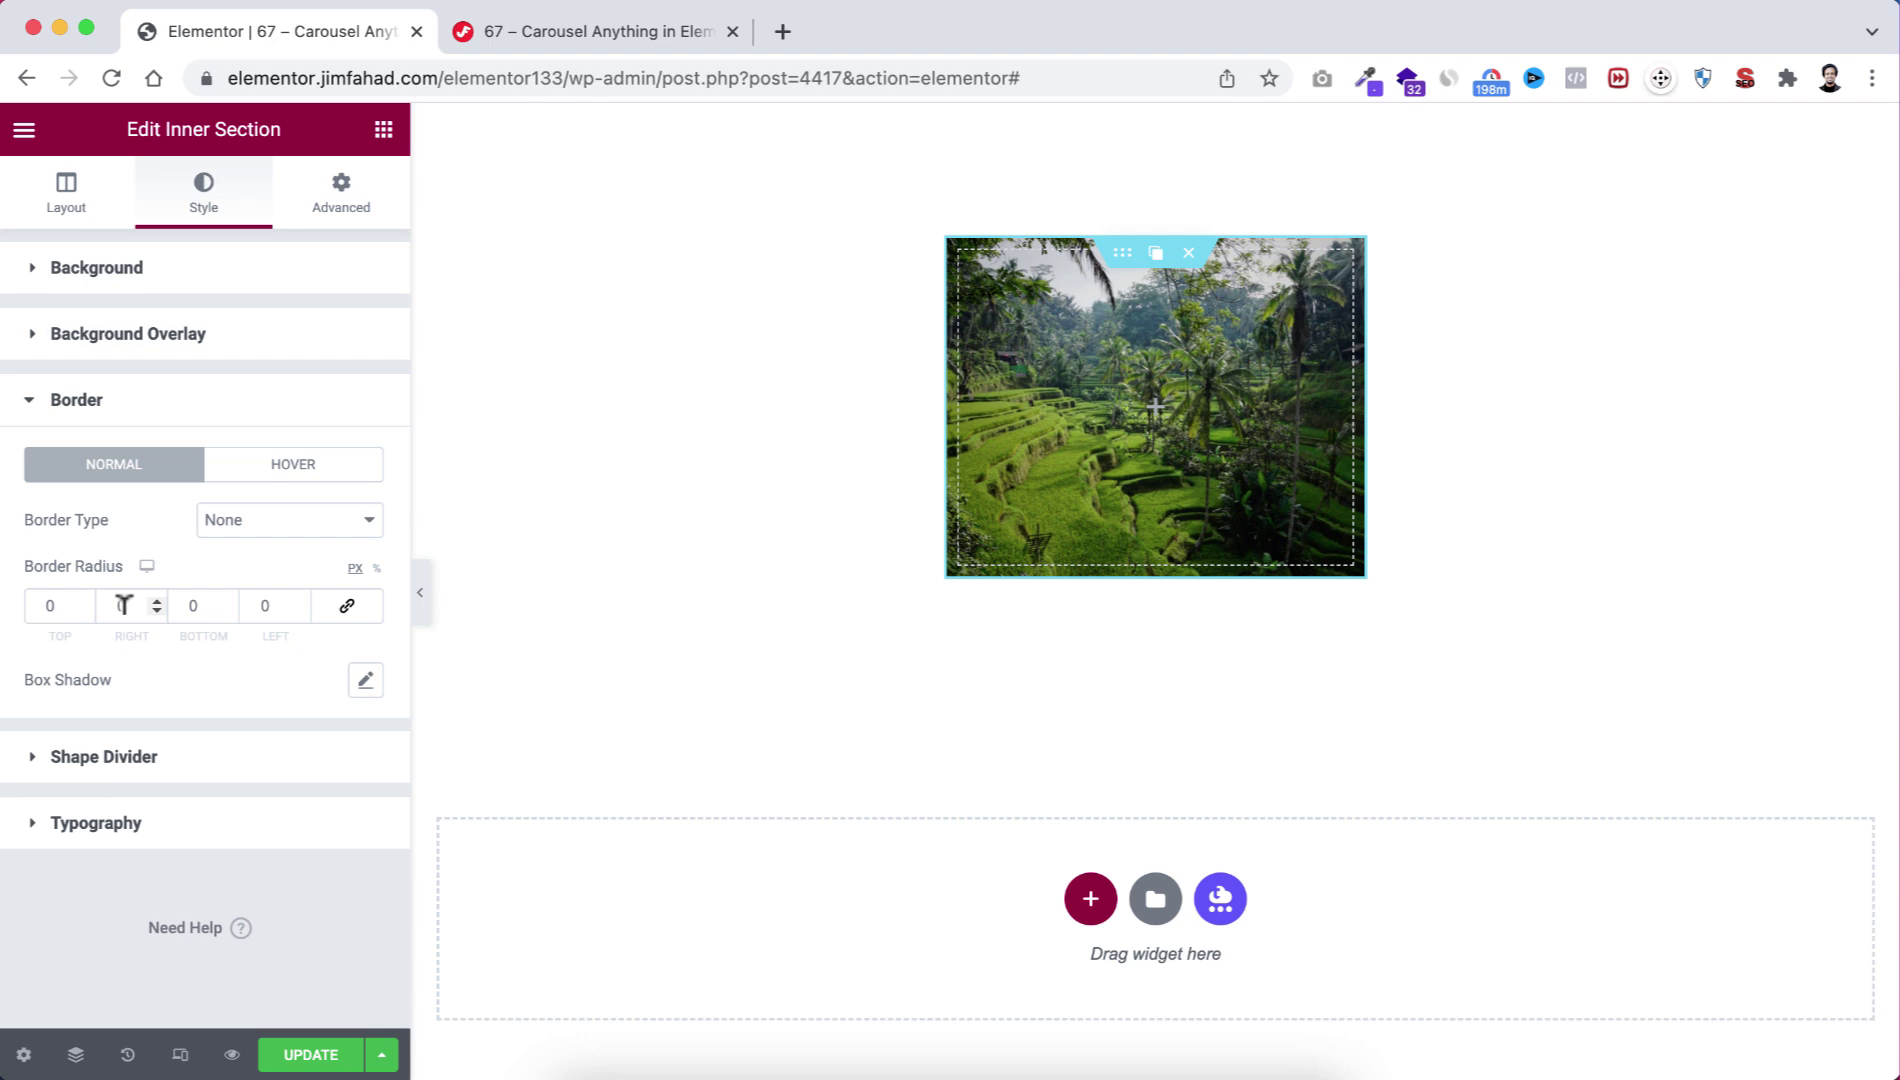
{"action": "left_click", "coordinate": [47, 598]}
{"action": "type", "text": "18"}
{"action": "left_click", "coordinate": [116, 598]}
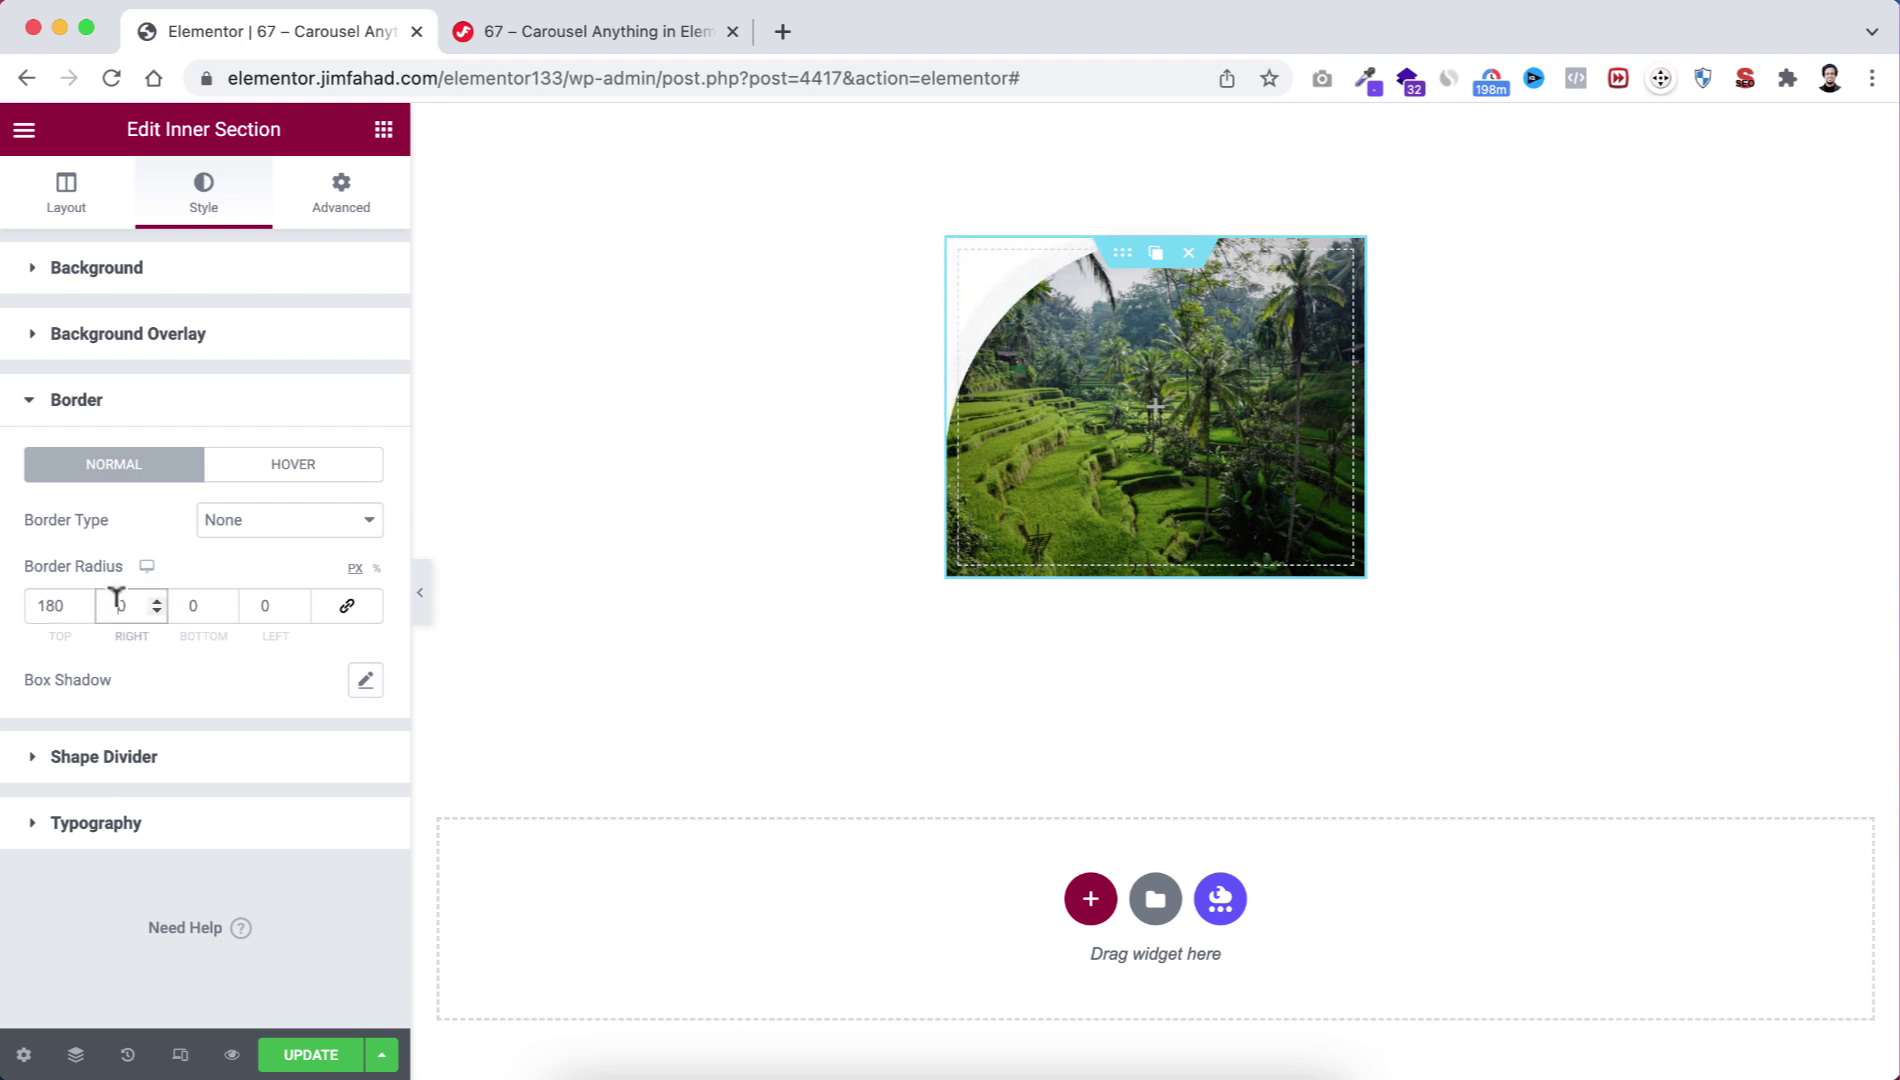
{"action": "type", "text": "8"}
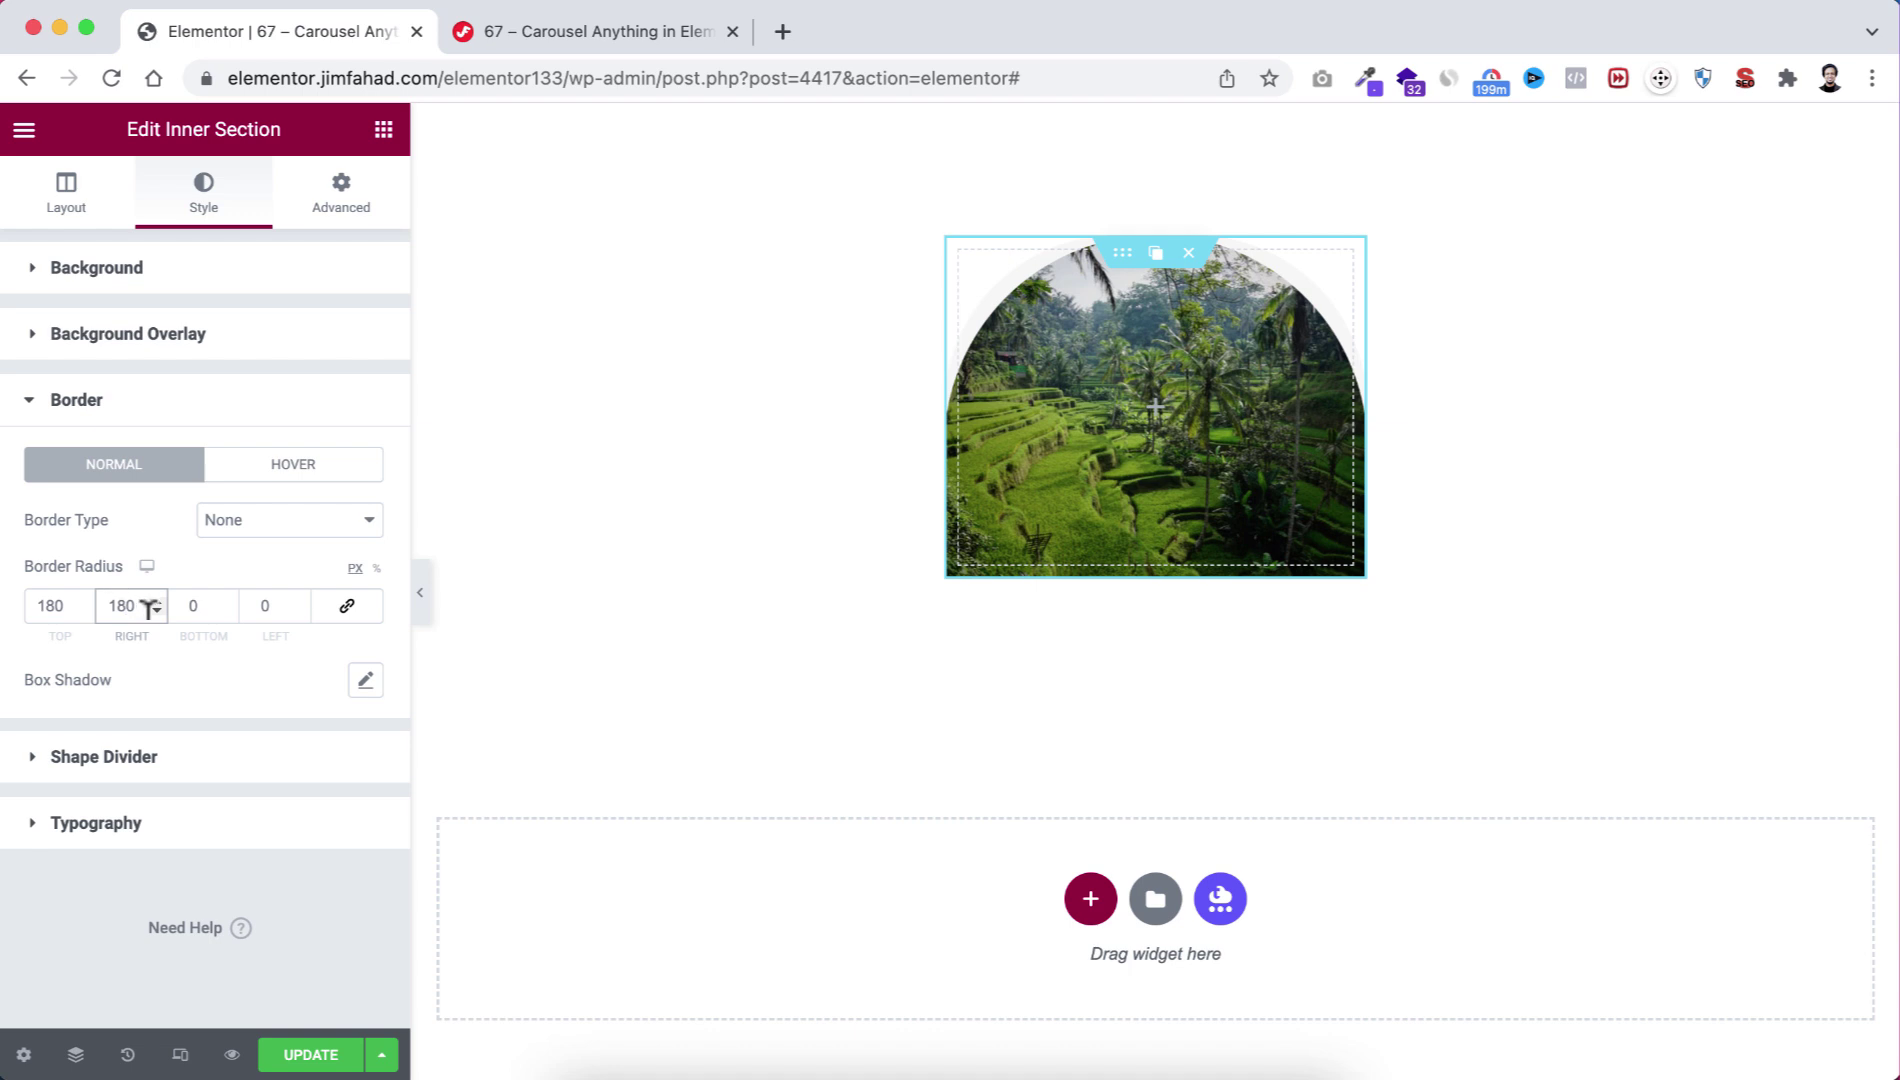
Add a Book shape divider to the inner section's bottom edge.
{"action": "left_click", "coordinate": [58, 758]}
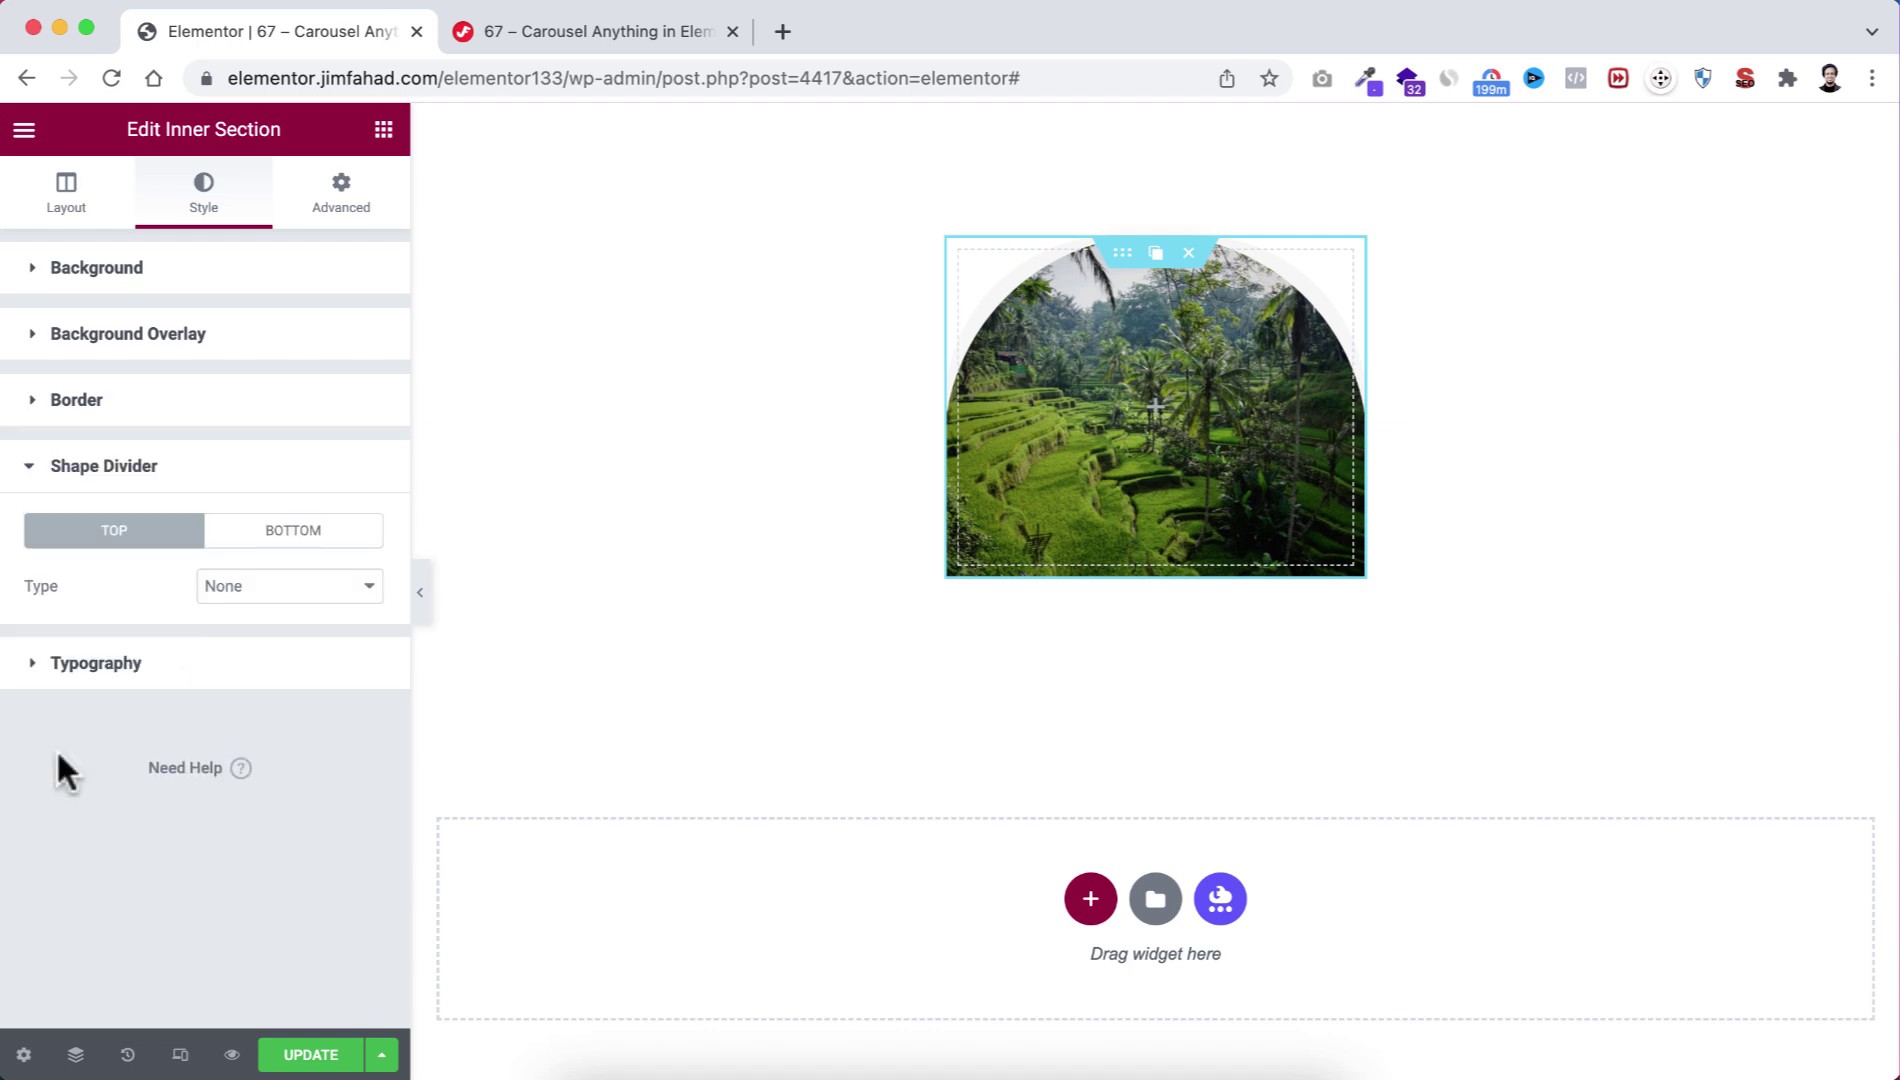
{"action": "left_click", "coordinate": [307, 538]}
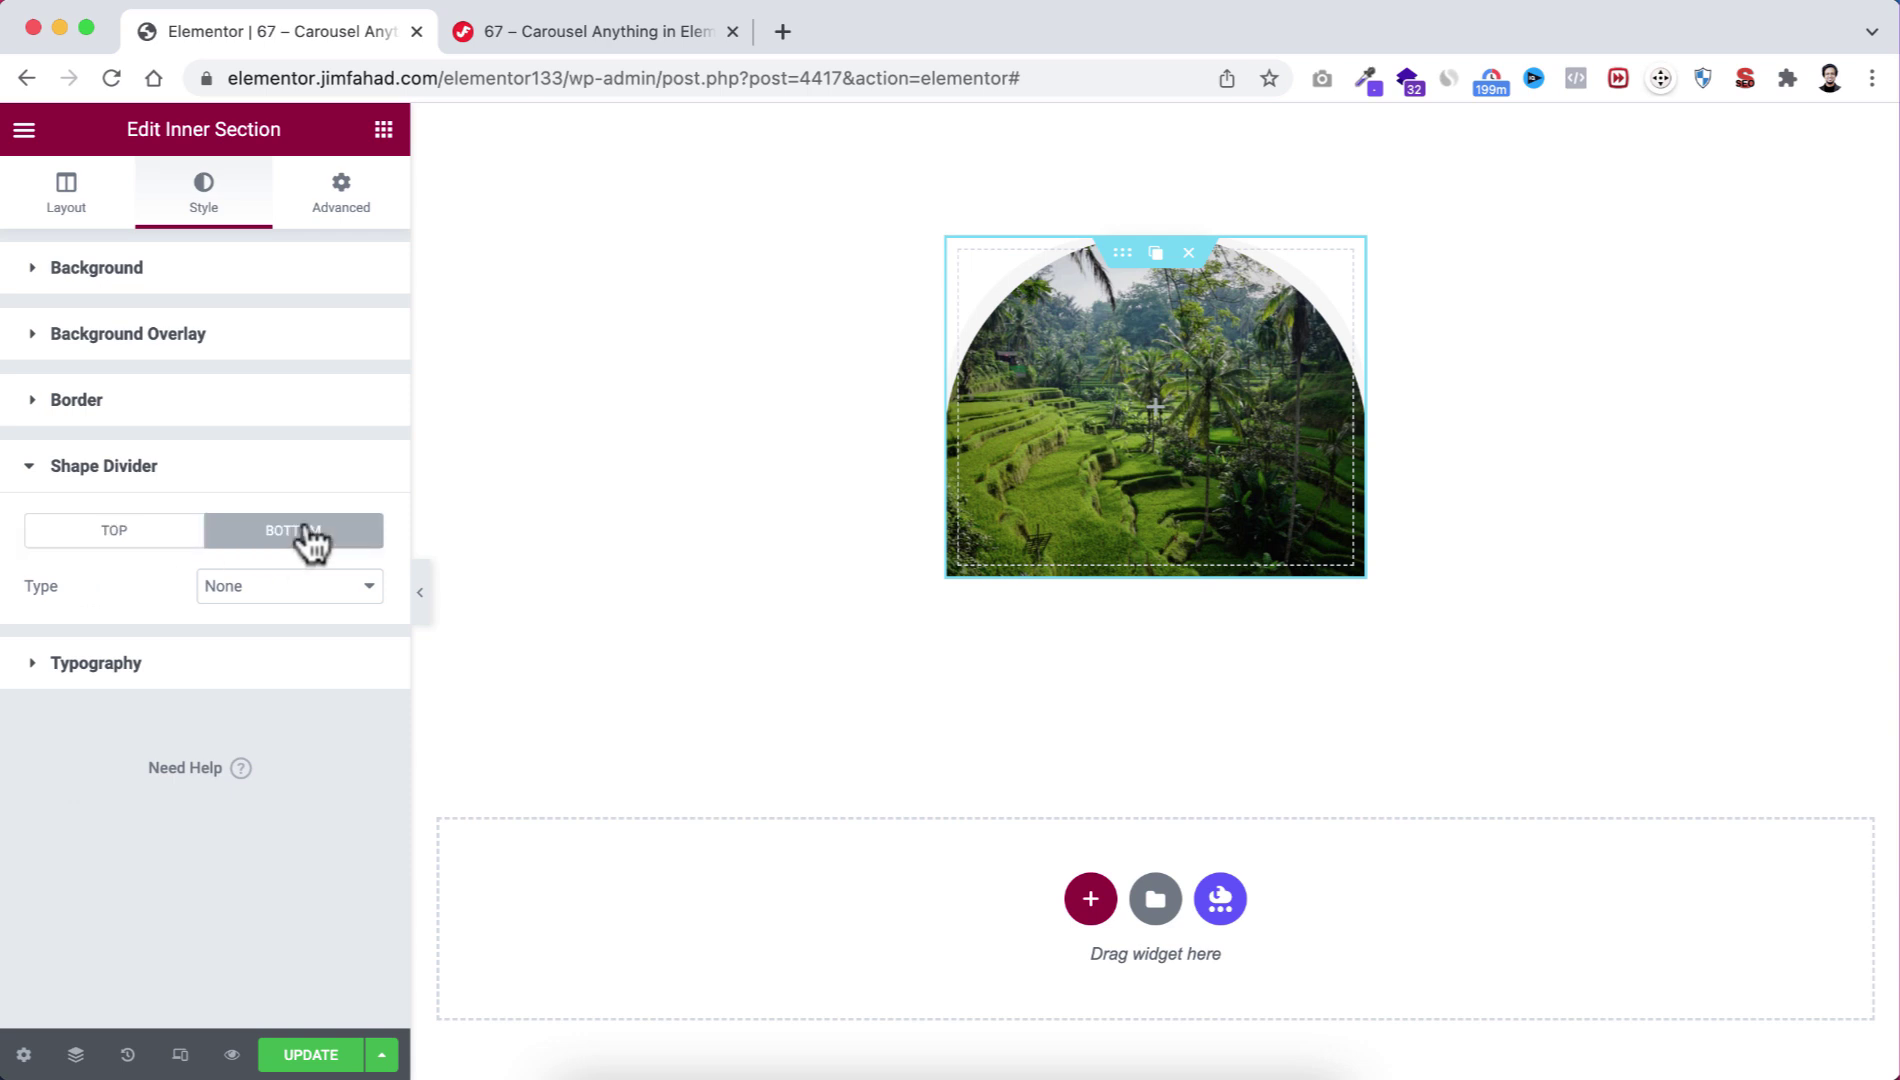
{"action": "left_click", "coordinate": [245, 592]}
{"action": "scroll", "coordinate": [242, 843], "scroll_direction": "down", "scroll_amount": 1}
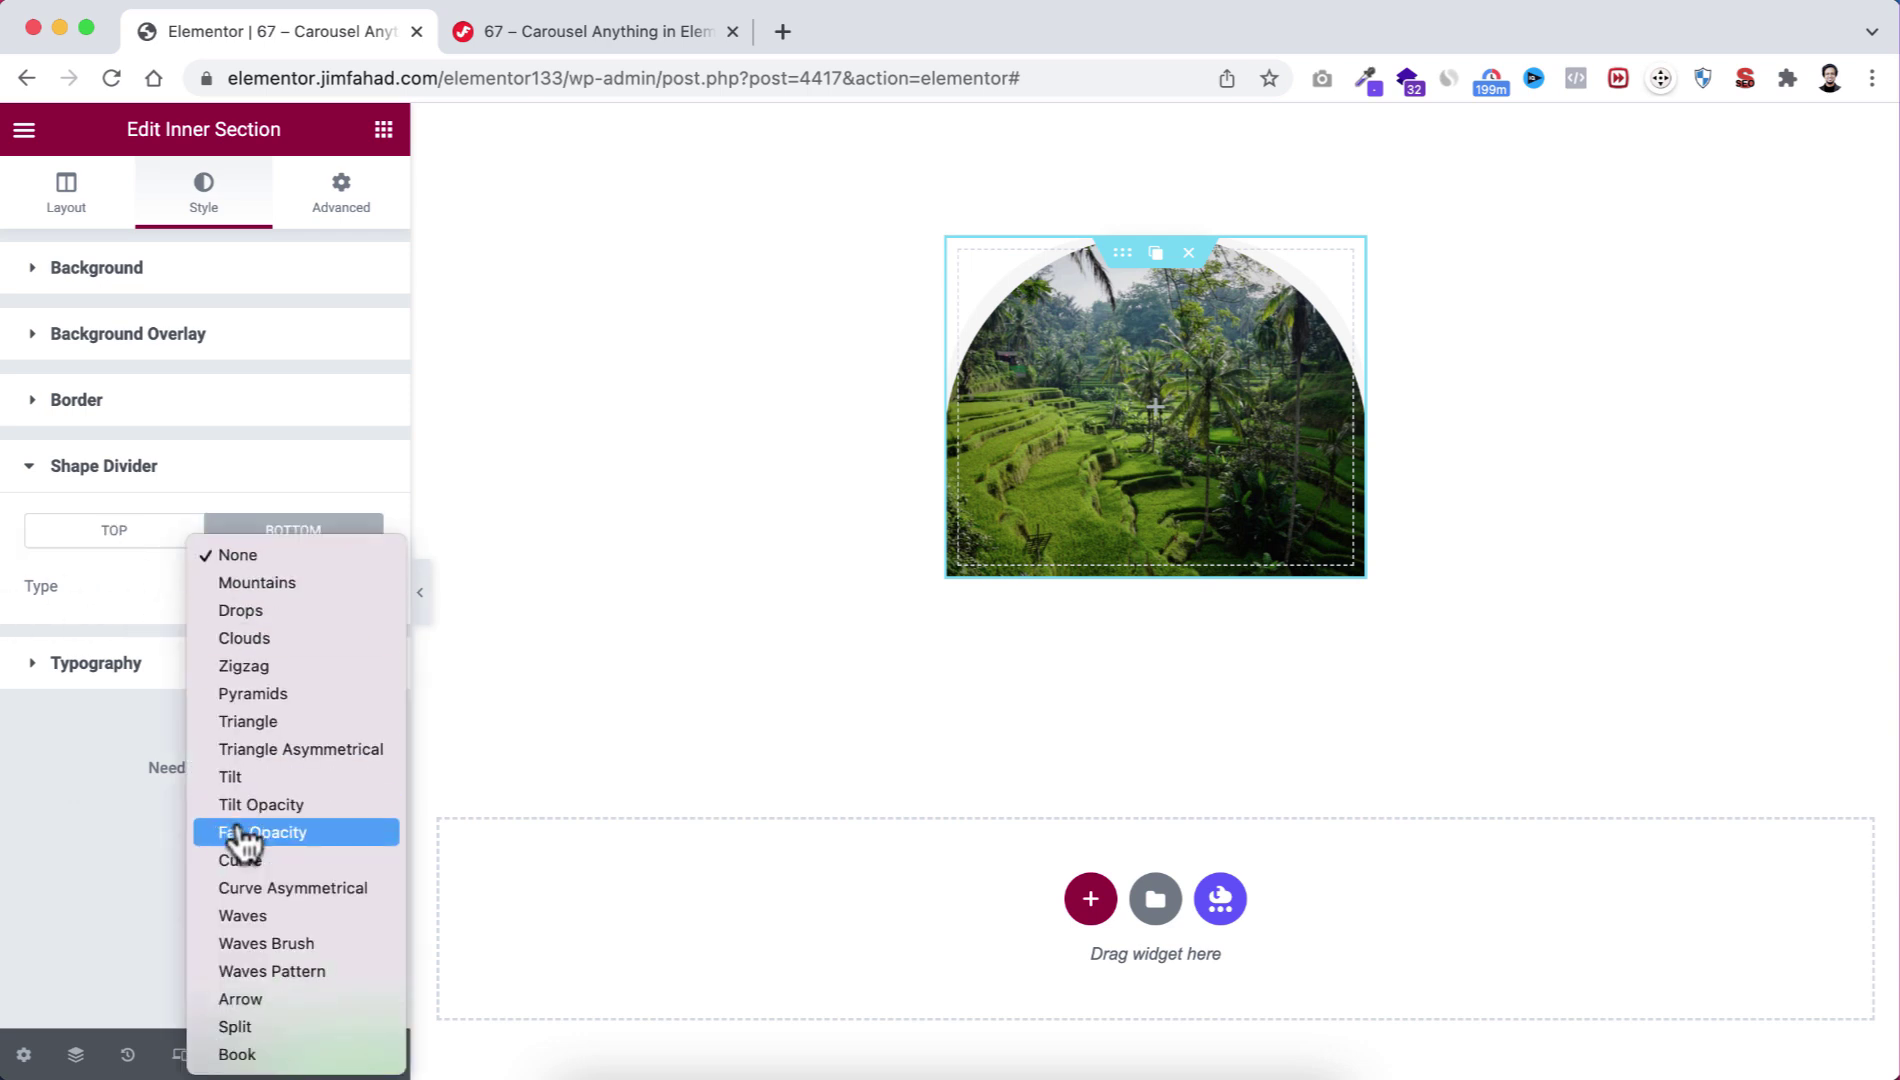
{"action": "left_click", "coordinate": [245, 1058]}
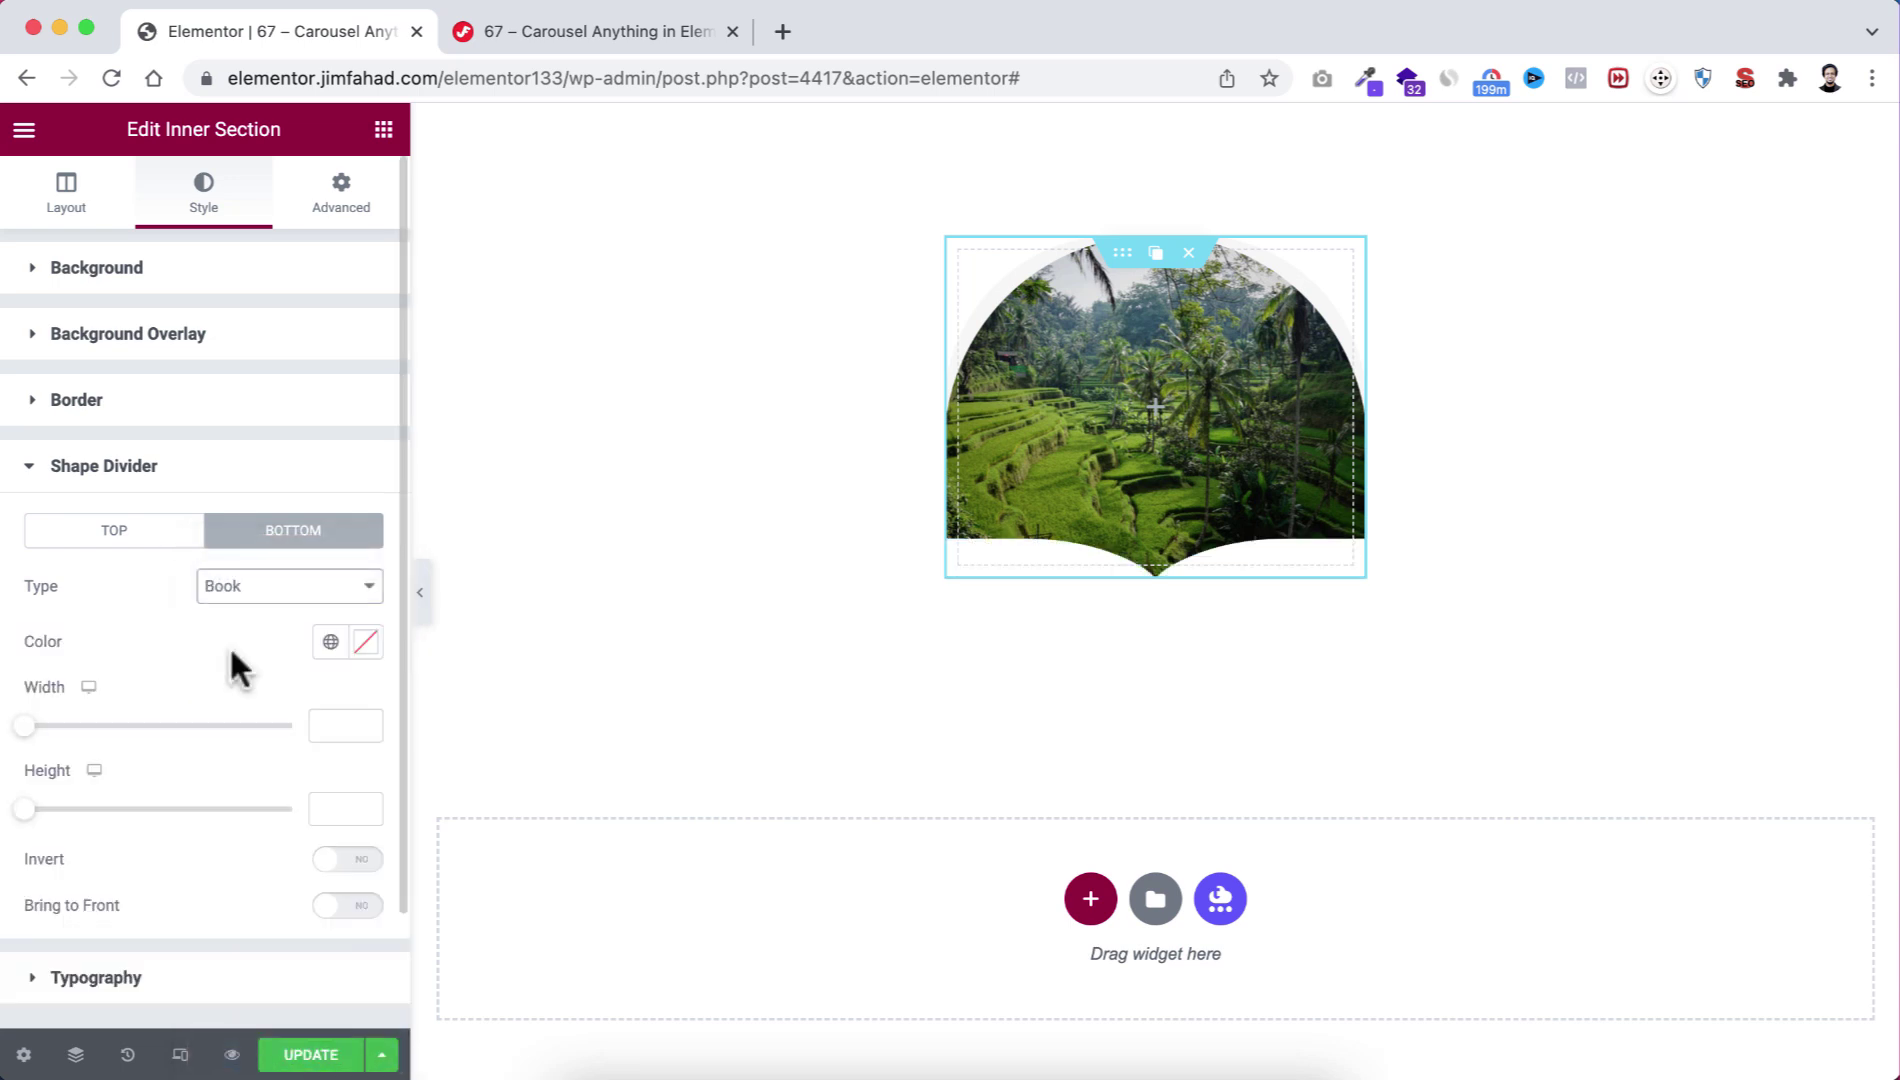
Set the bottom shape divider's color to #f7f7f7.
{"action": "left_click", "coordinate": [366, 643]}
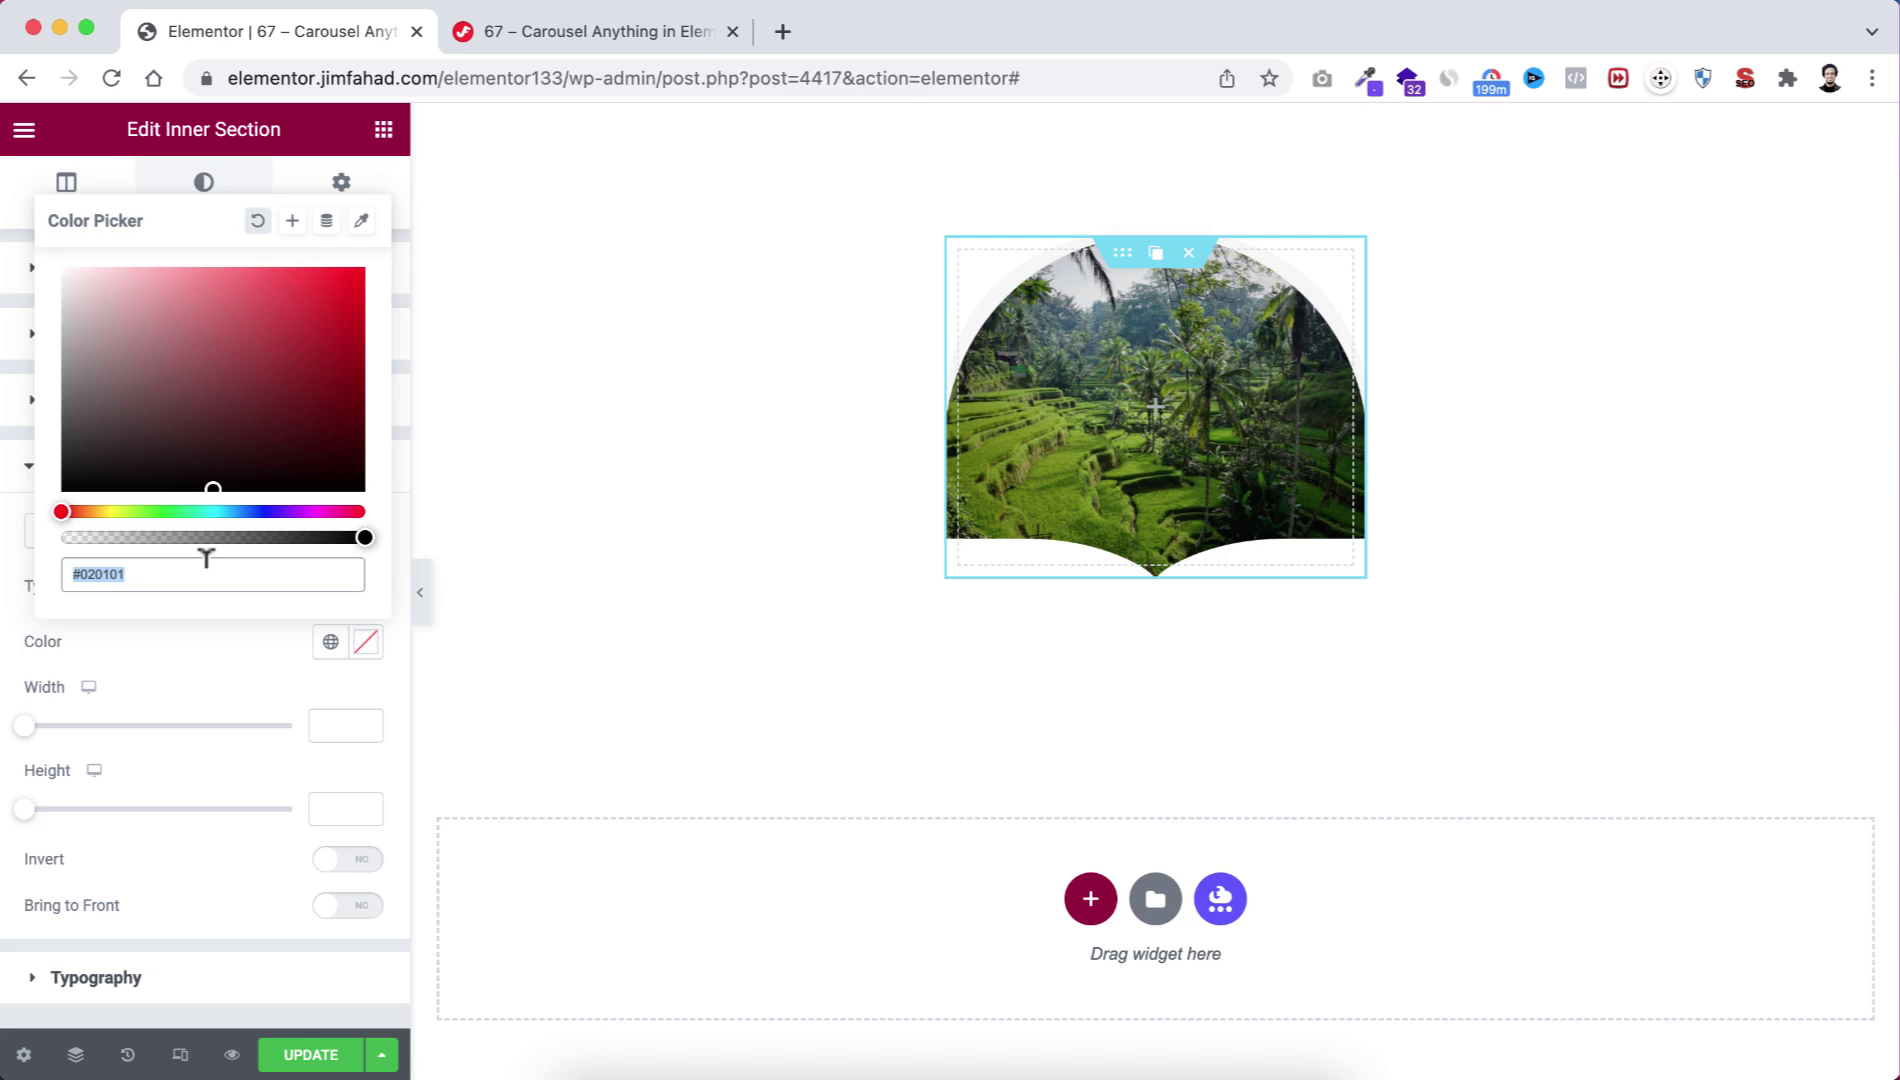
{"action": "type", "text": "#f7f7f7"}
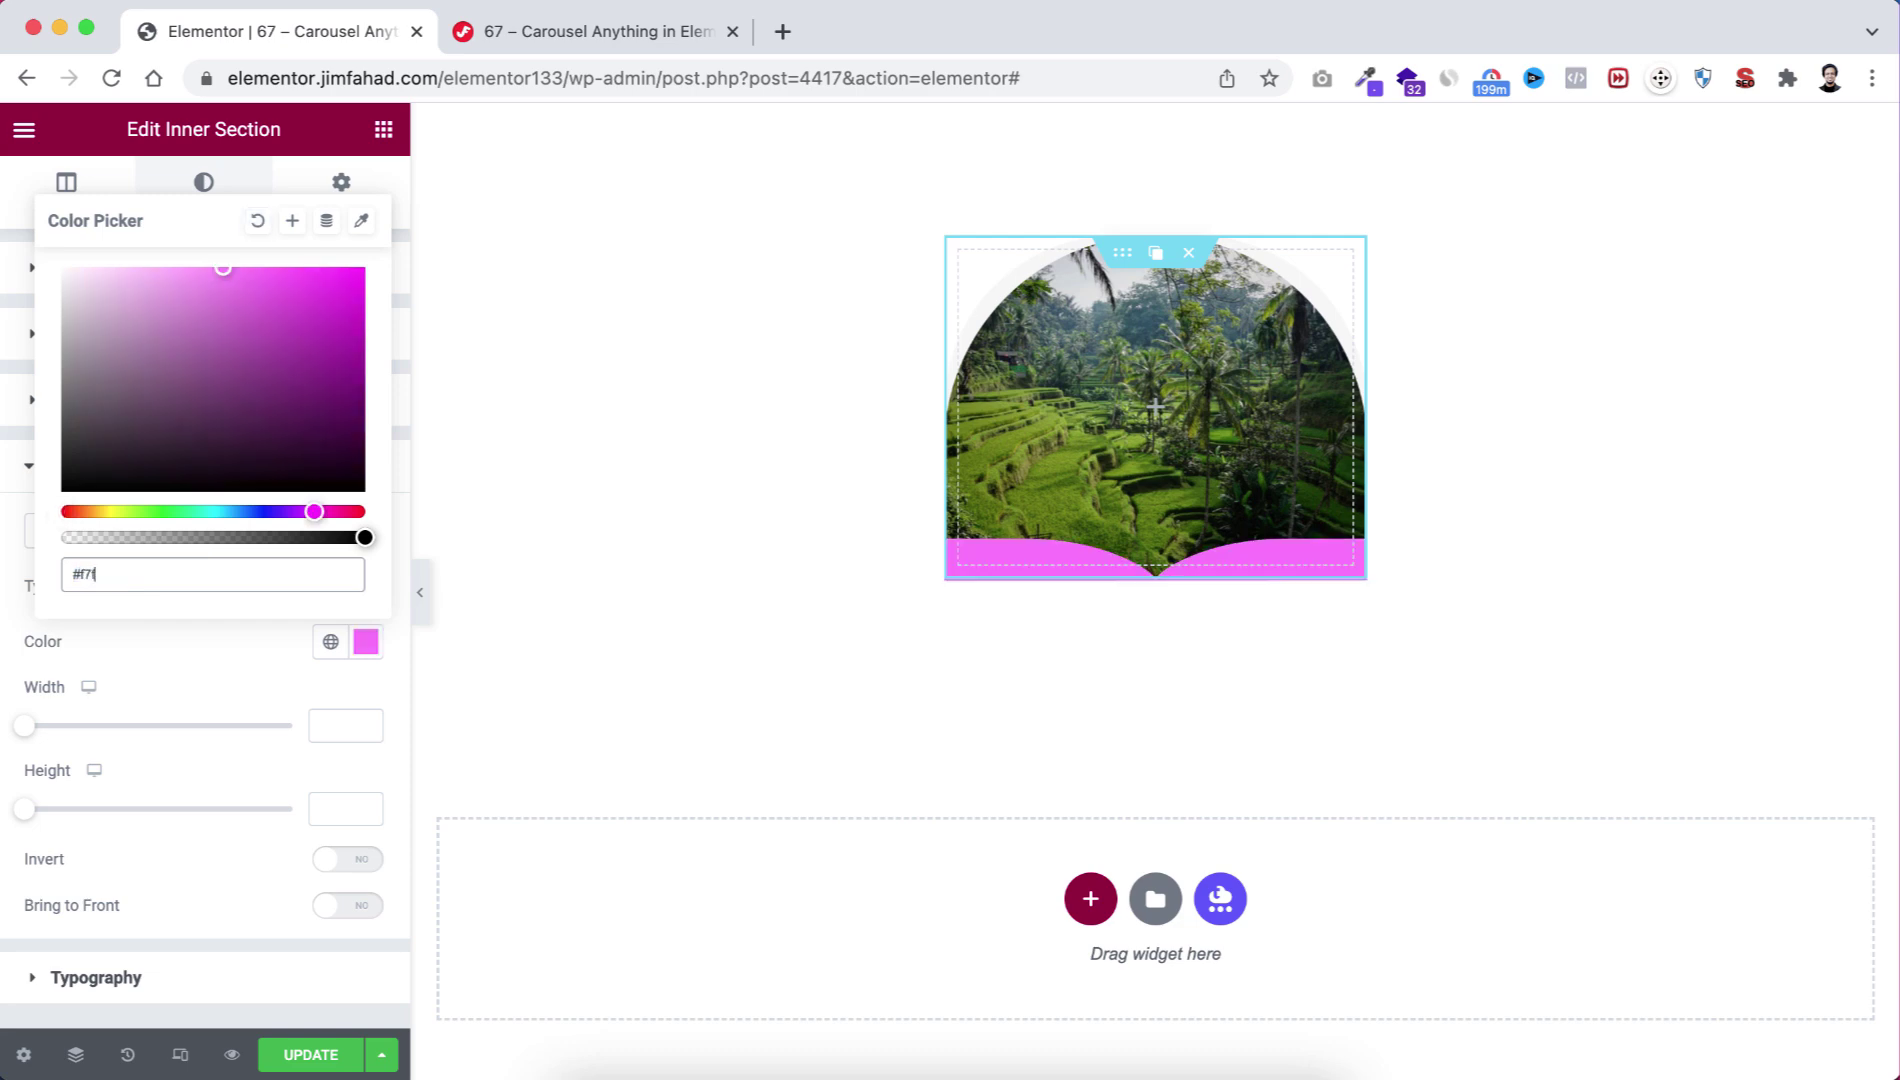
{"action": "left_click", "coordinate": [200, 653]}
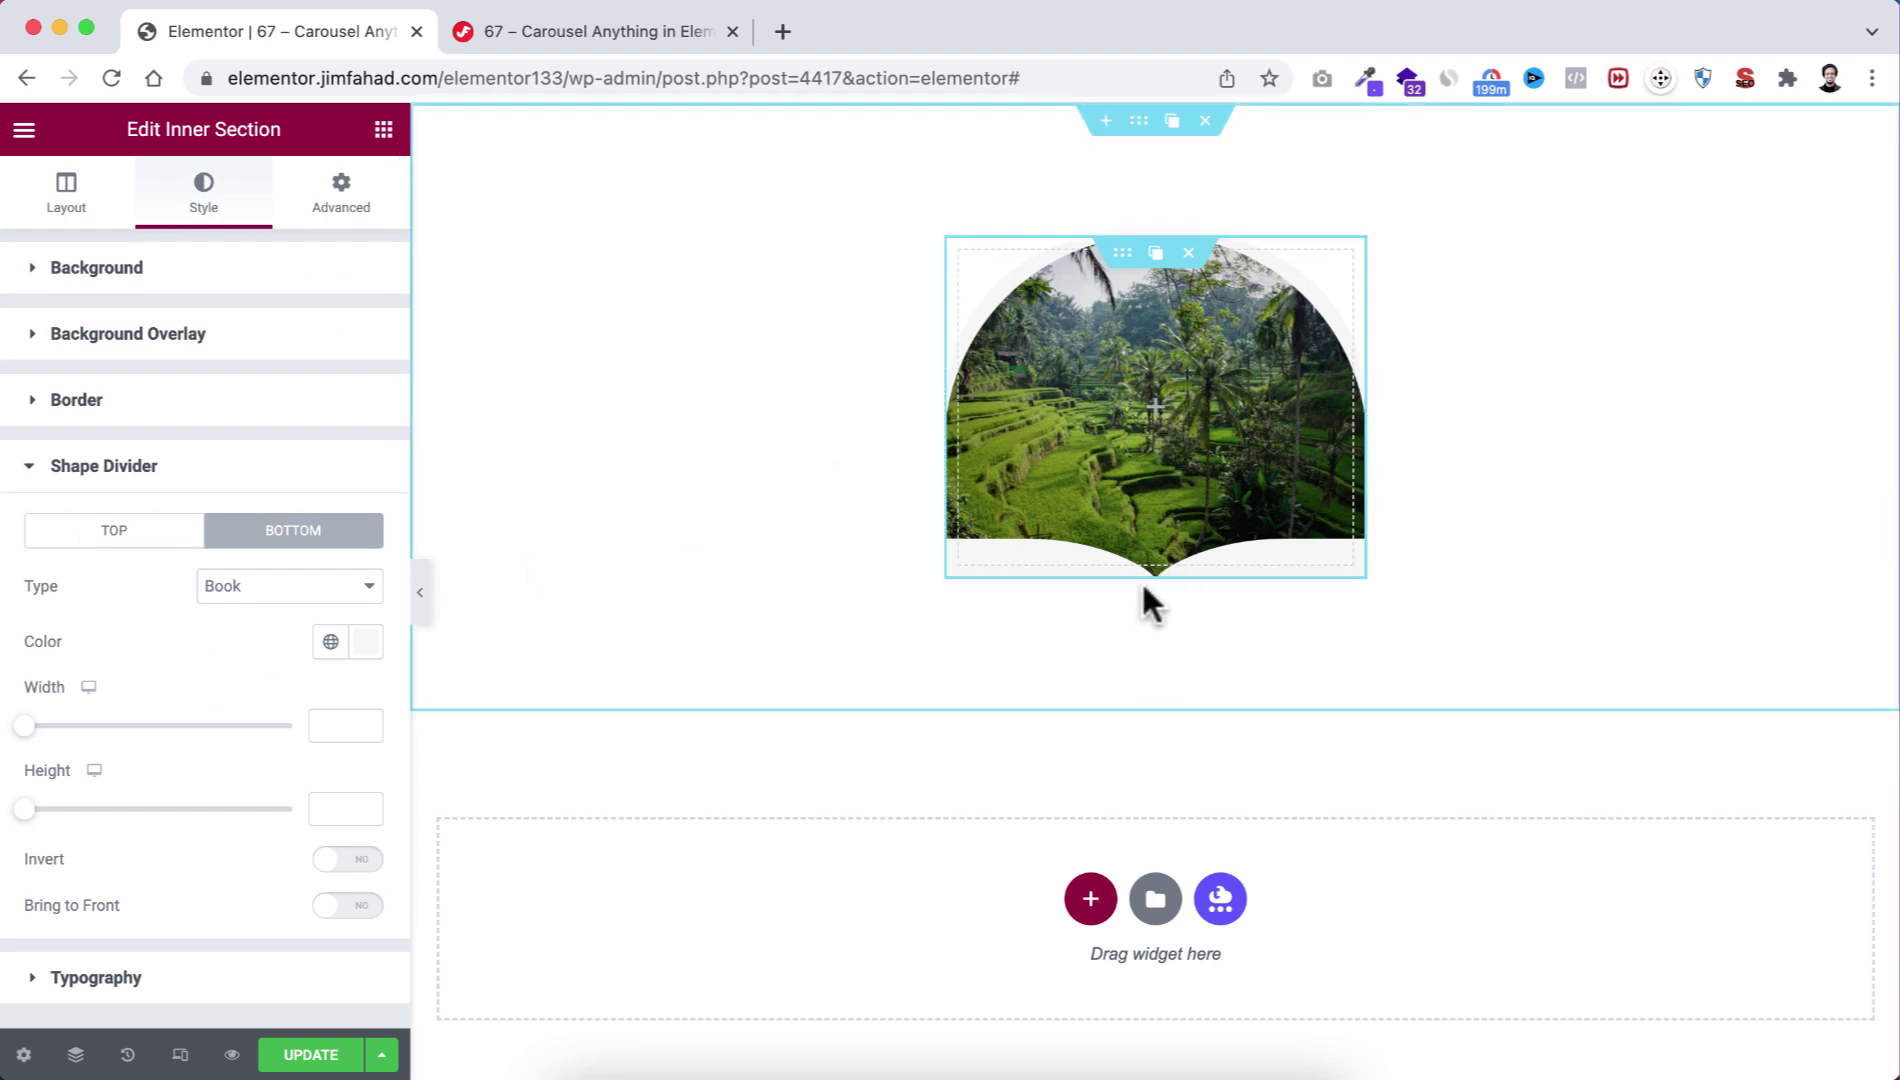
Place a Heading widget below the inner section with the title "Indonesia" and center its alignment.
{"action": "left_click", "coordinate": [384, 131]}
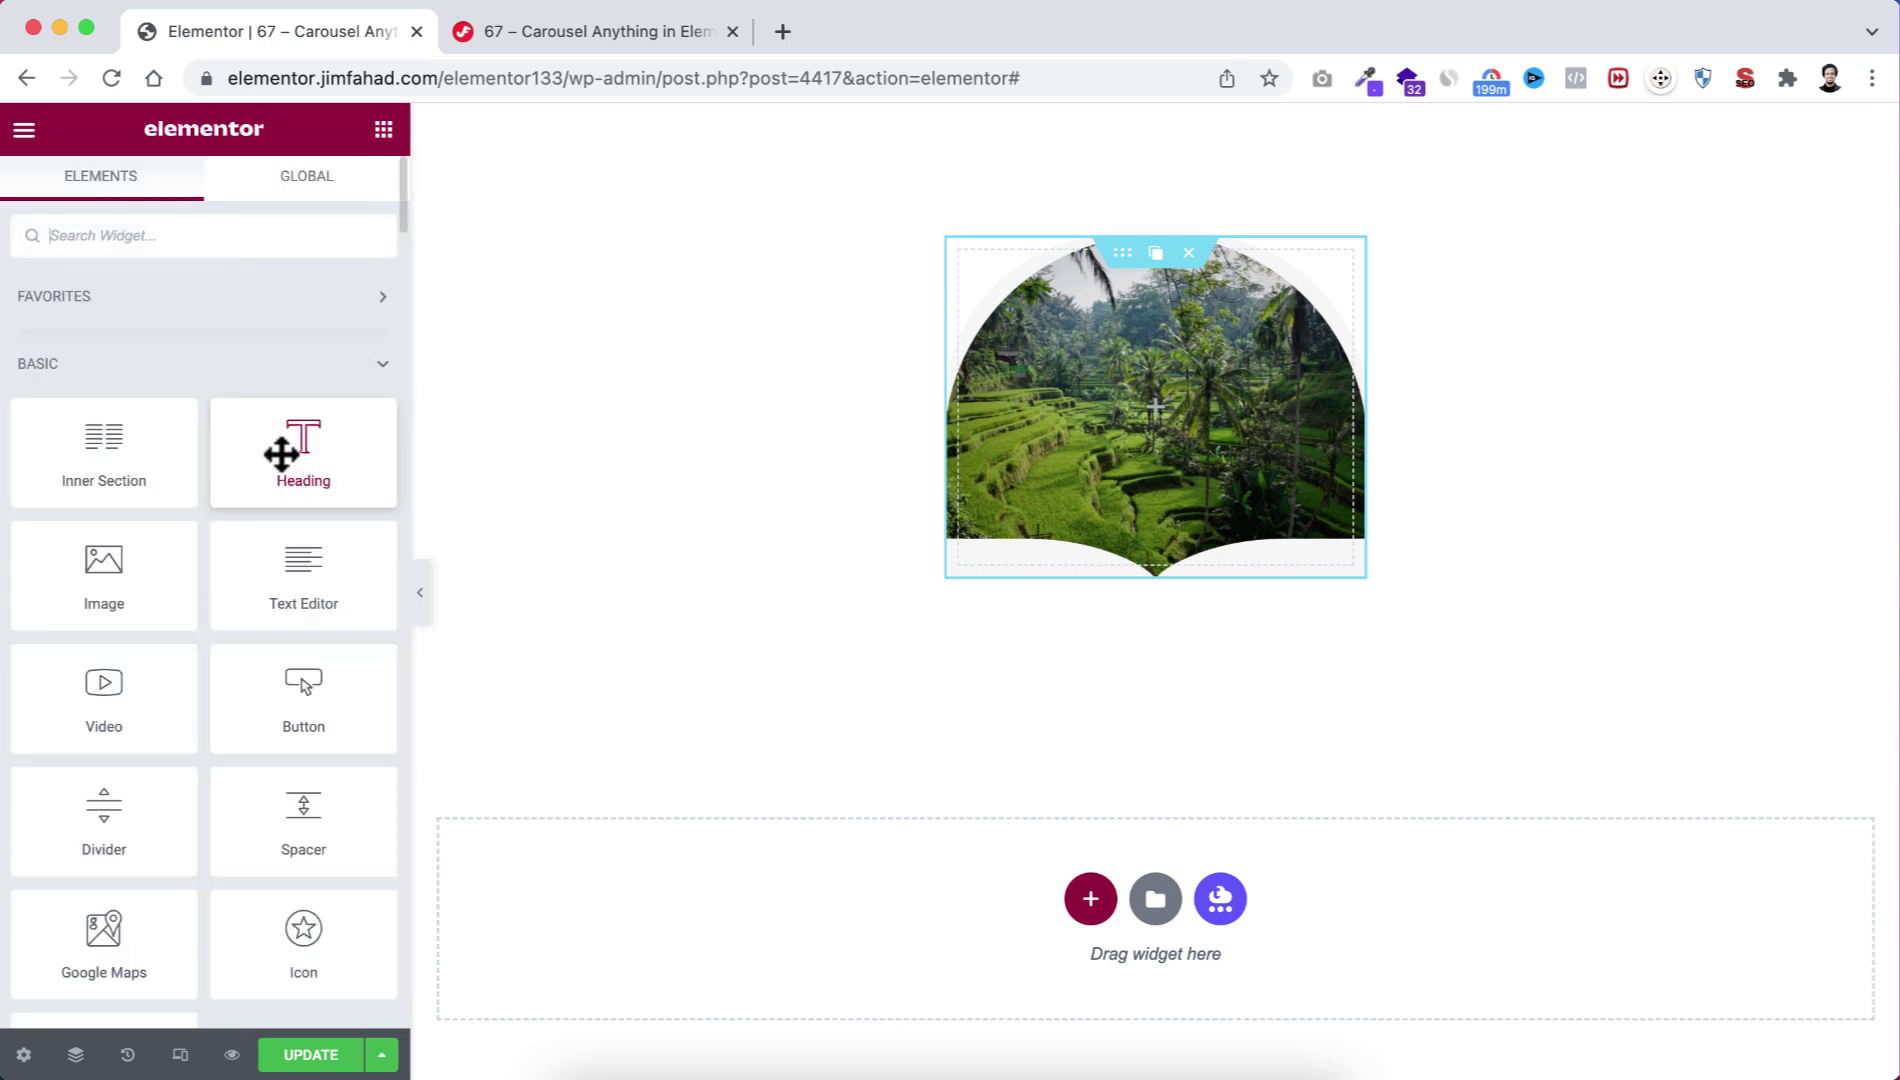
{"action": "left_click_drag", "start_coordinate": [281, 450], "coordinate": [1136, 574]}
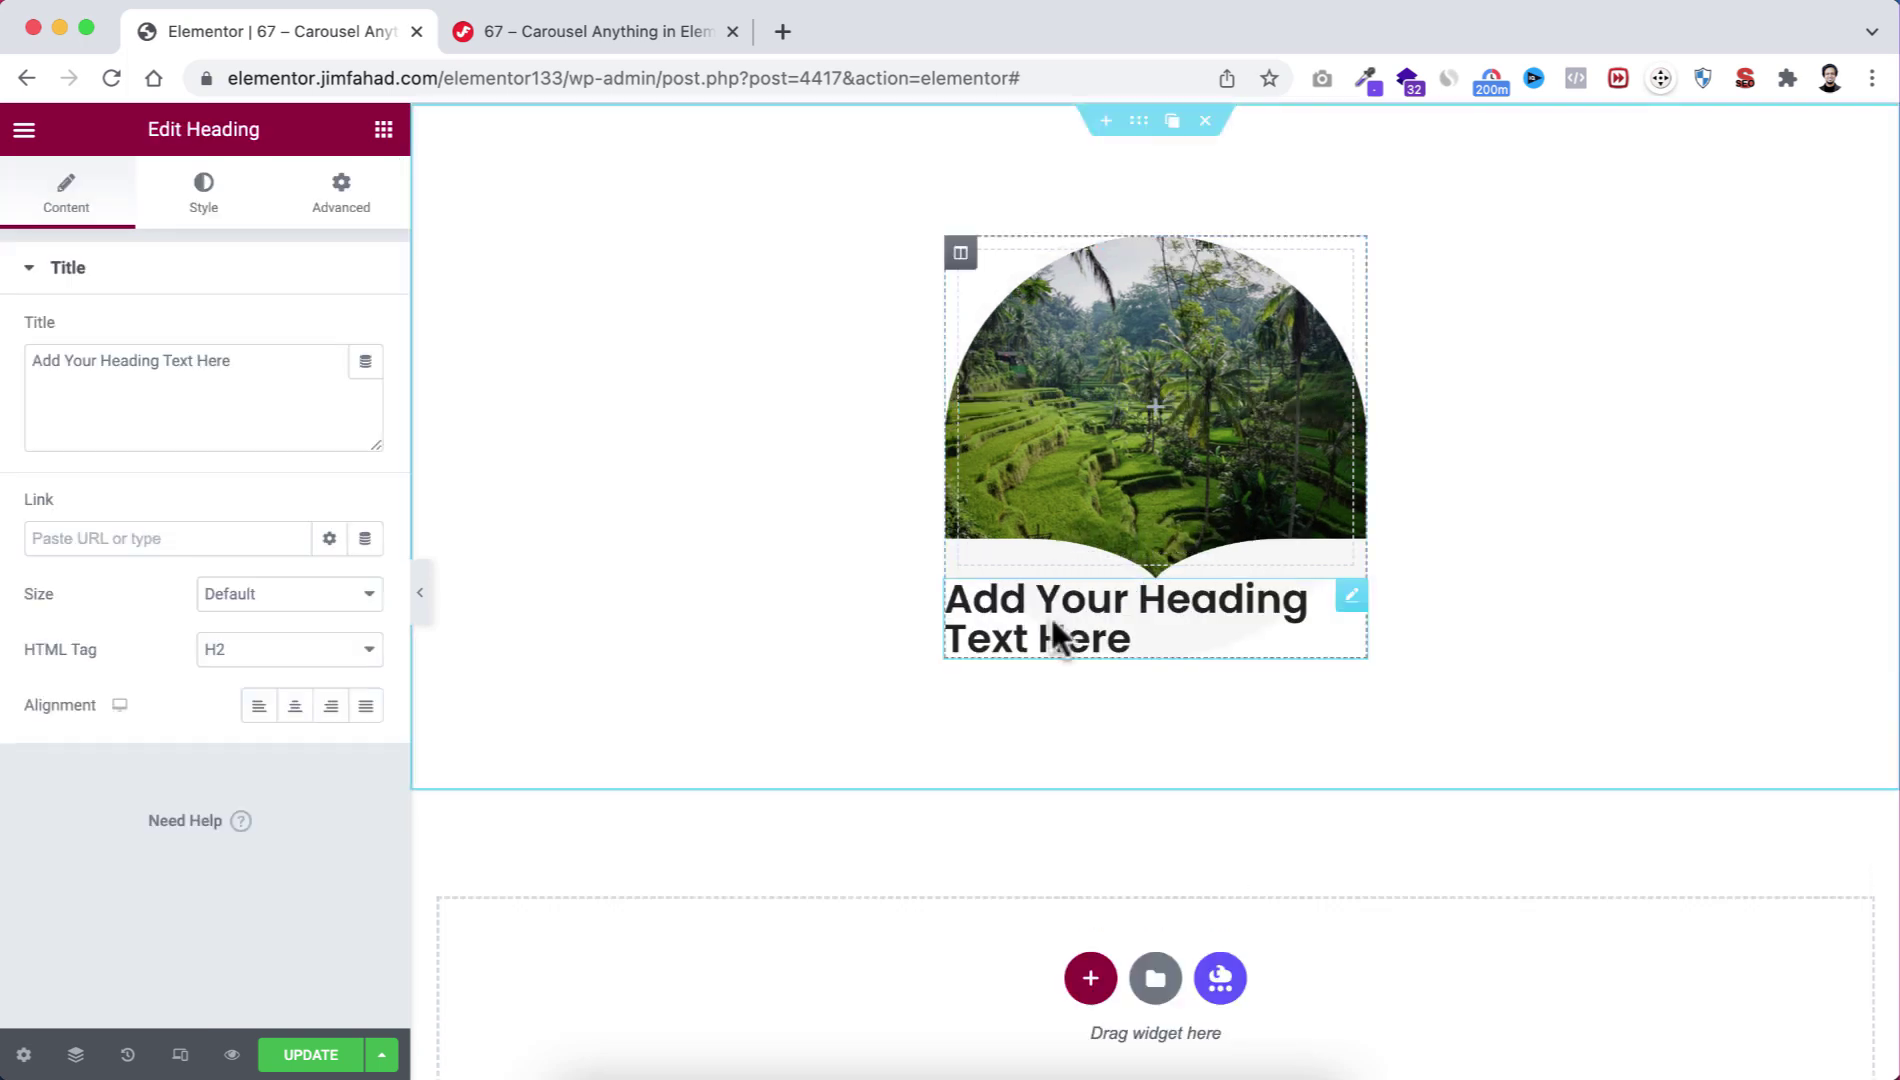
{"action": "left_click", "coordinate": [233, 345]}
{"action": "key", "text": "super+a"}
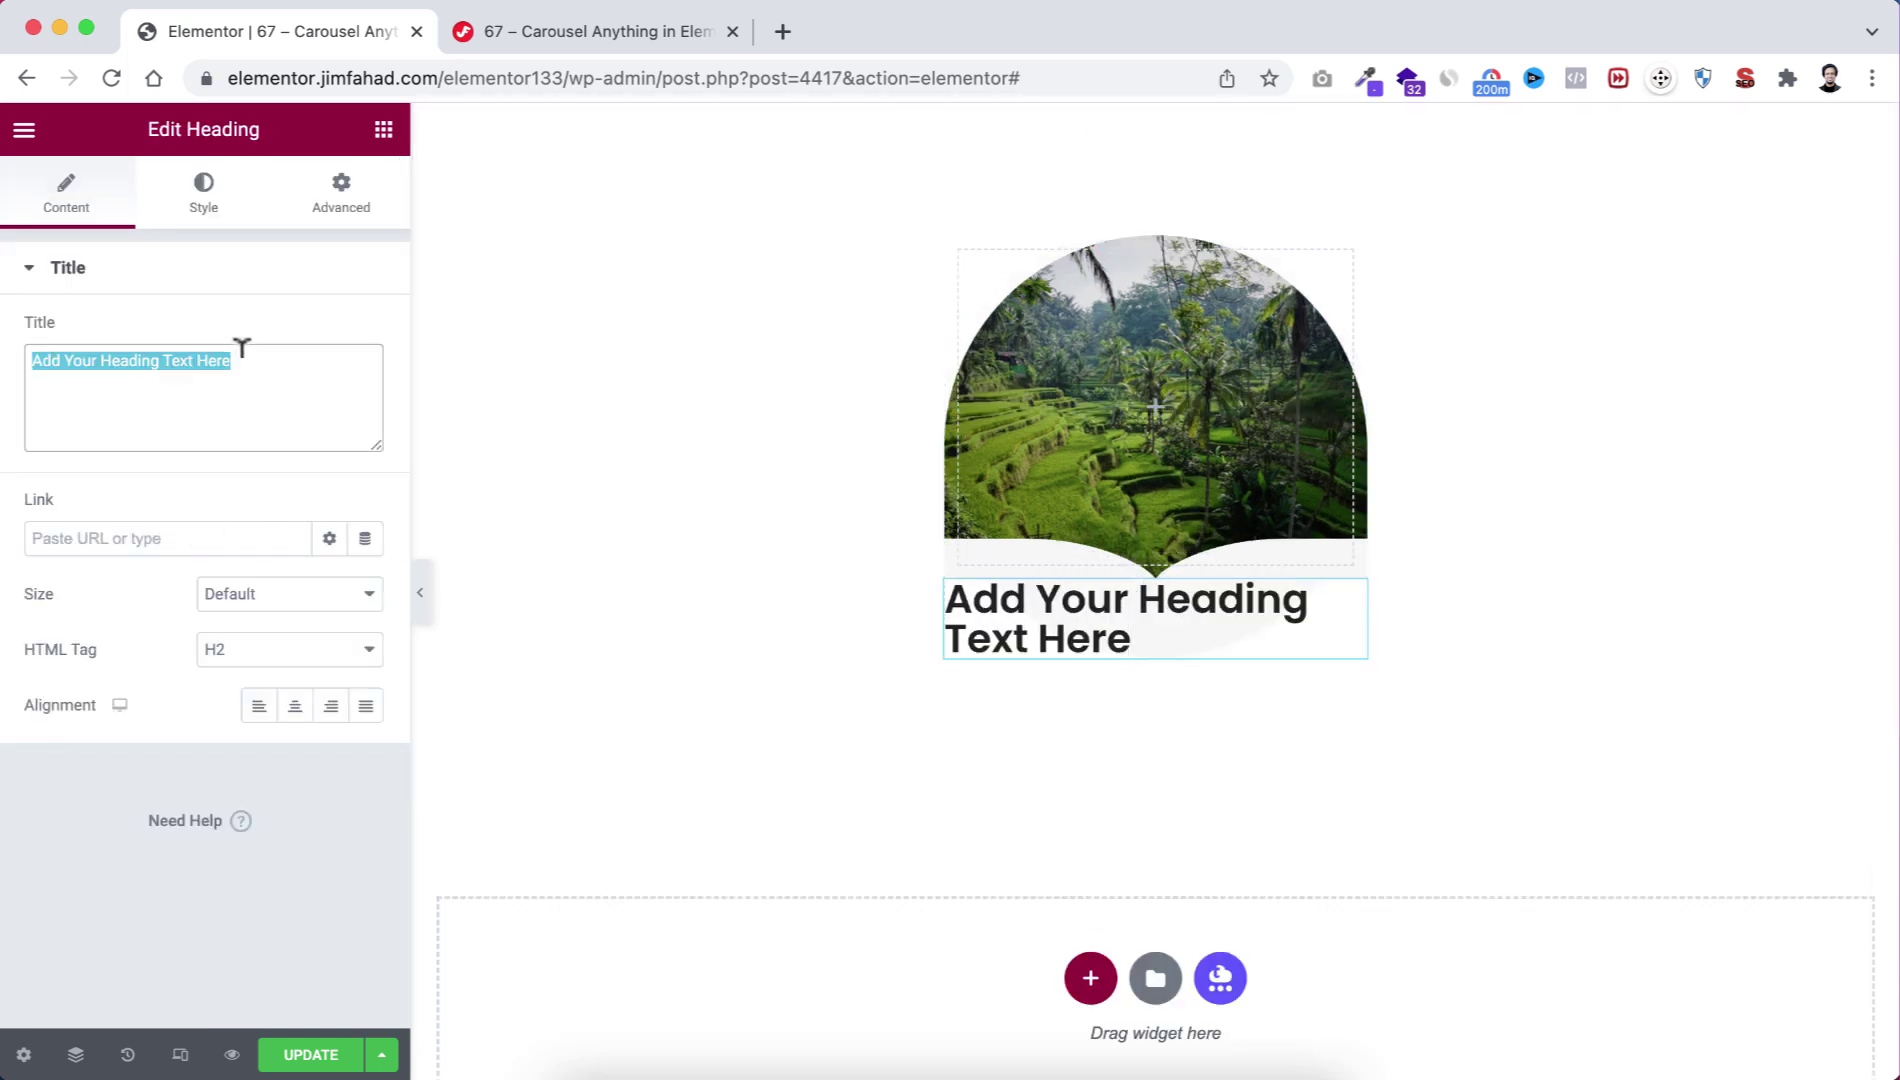
{"action": "type", "text": "Indonesia"}
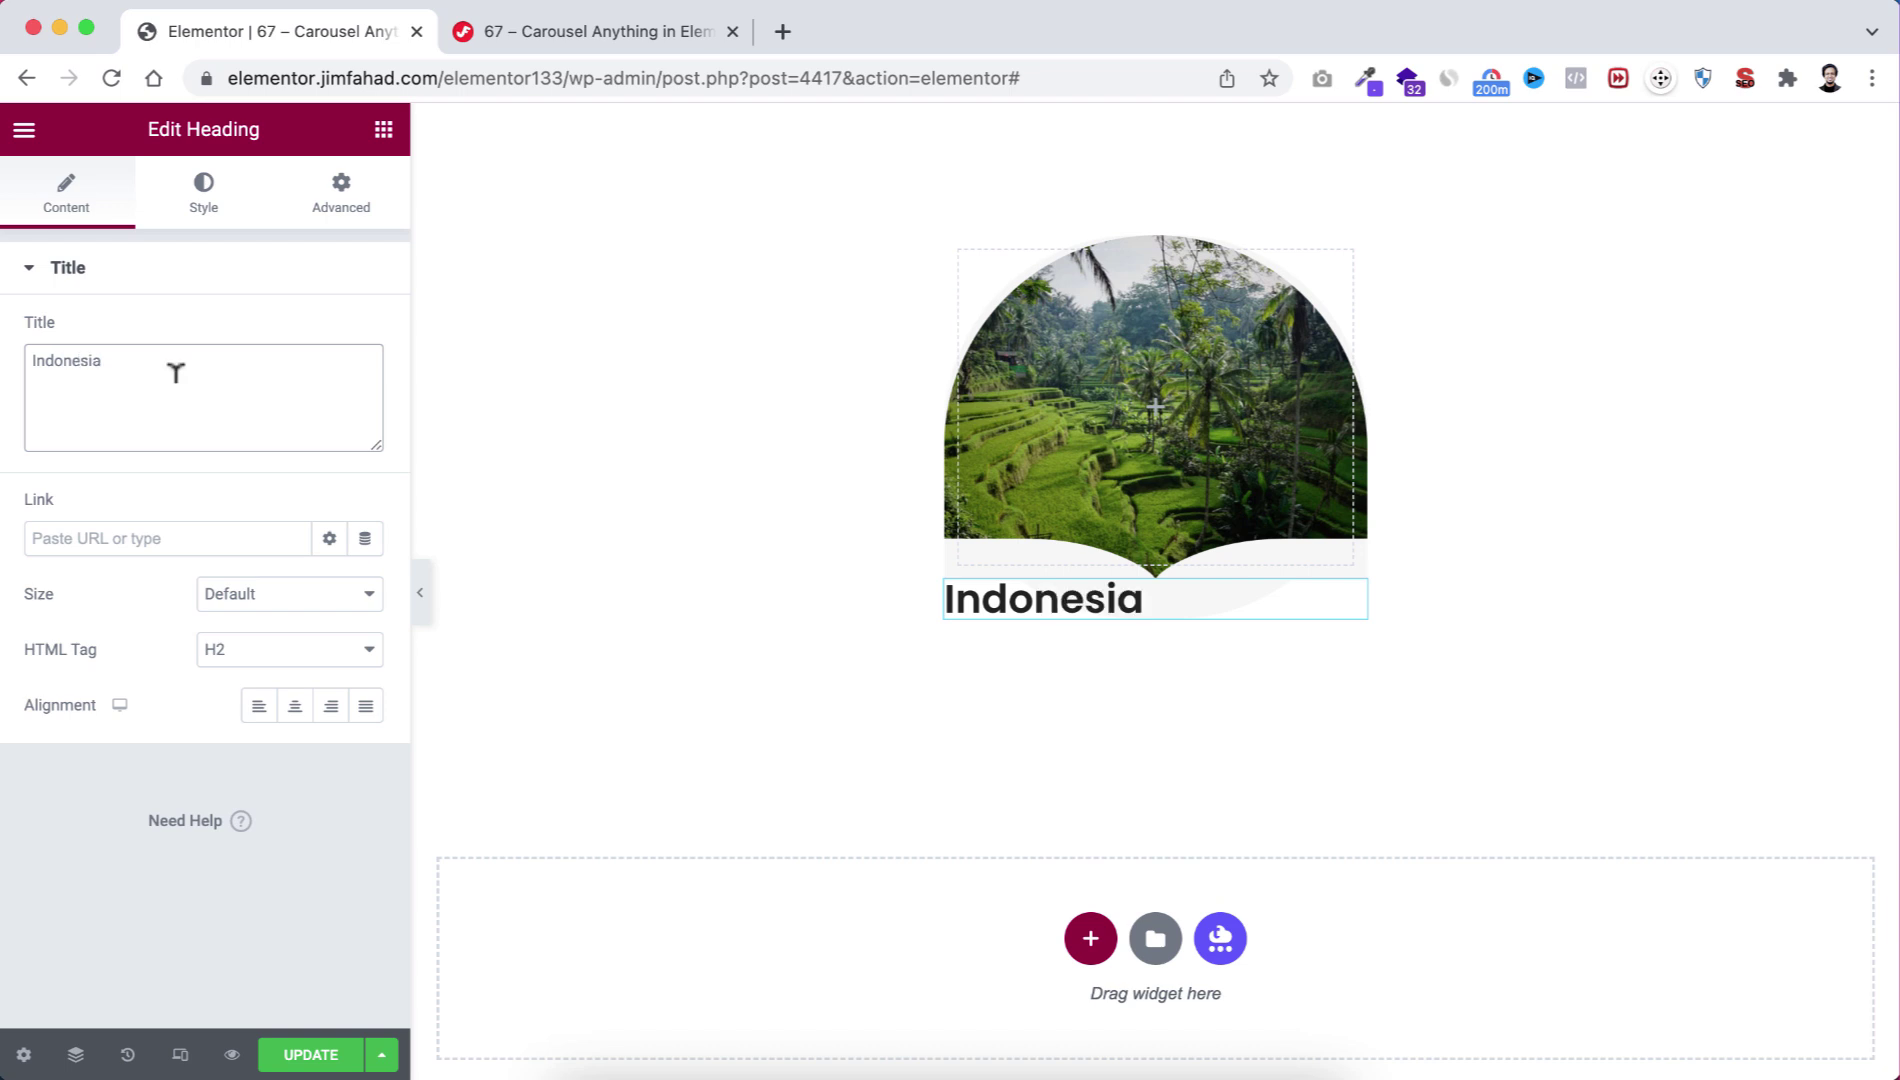
{"action": "left_click", "coordinate": [295, 707]}
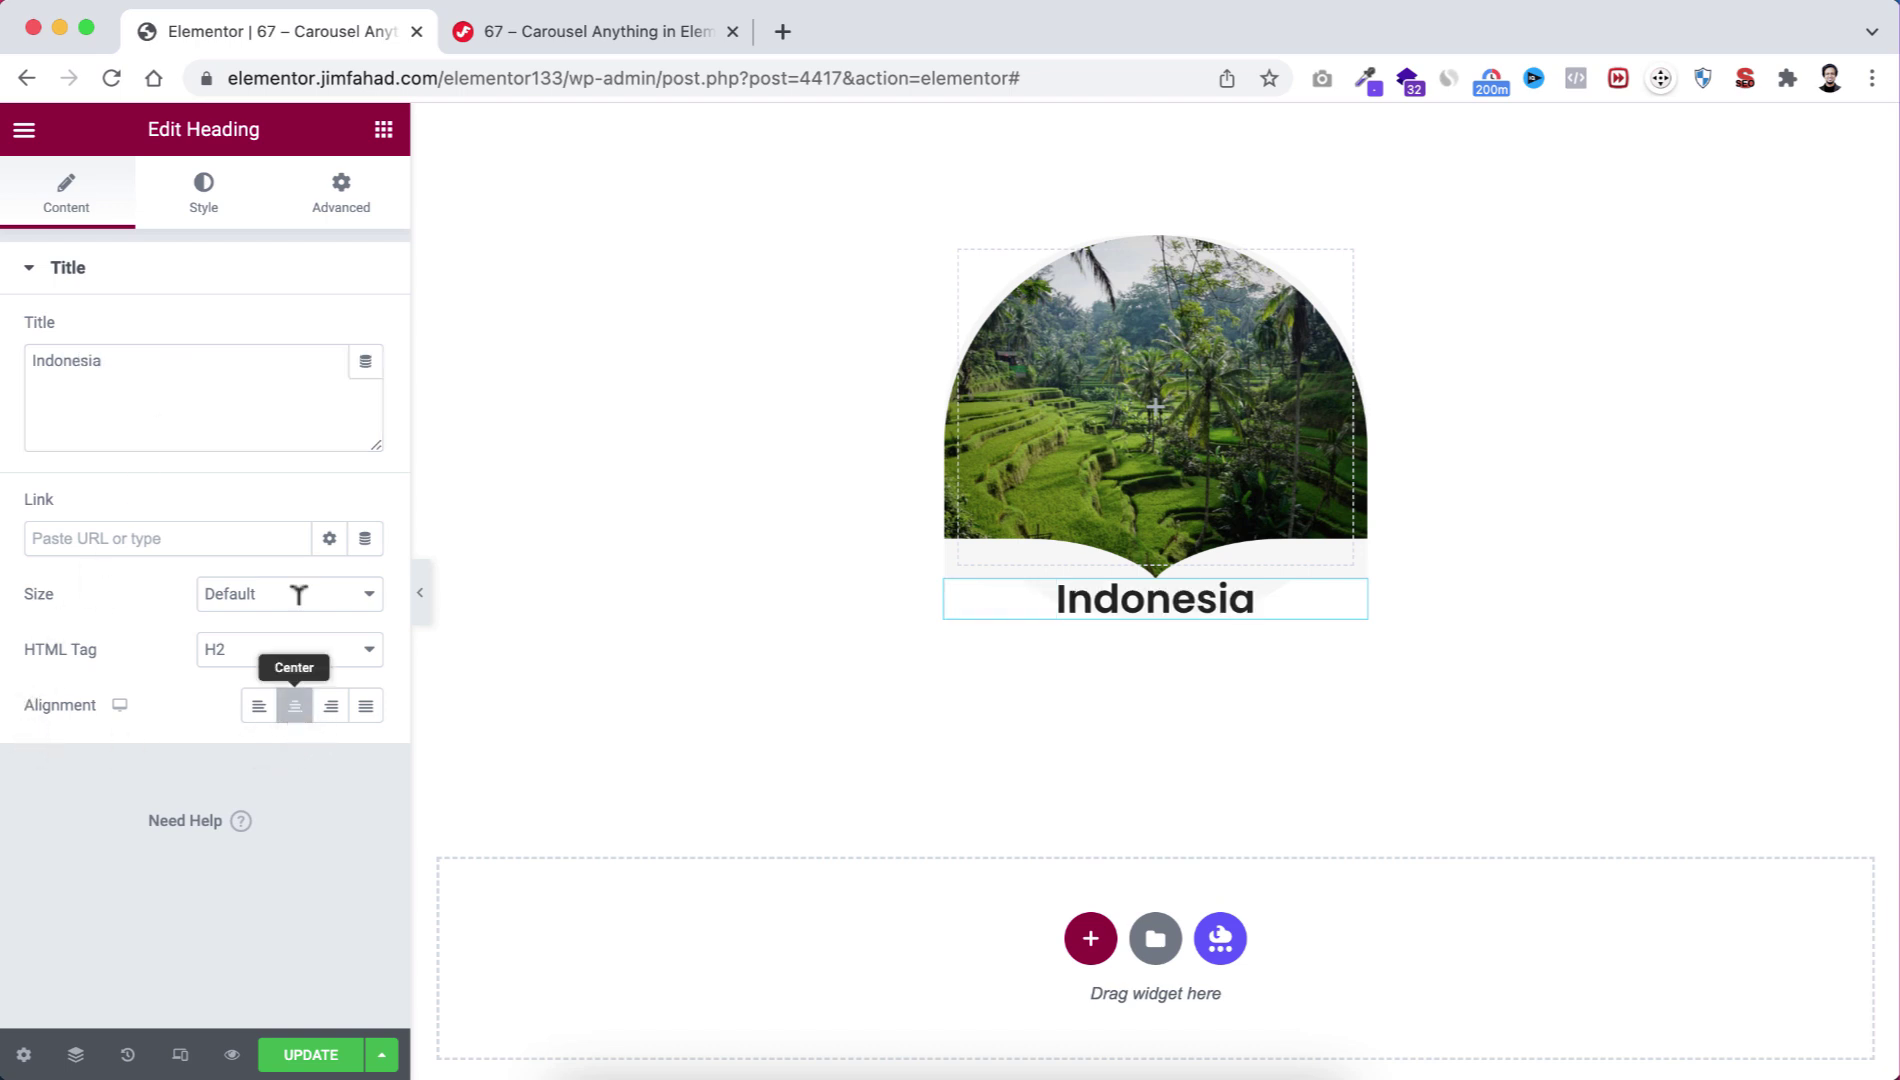
Set the font style of the Indonesia heading's typography to Normal.
{"action": "left_click", "coordinate": [205, 200]}
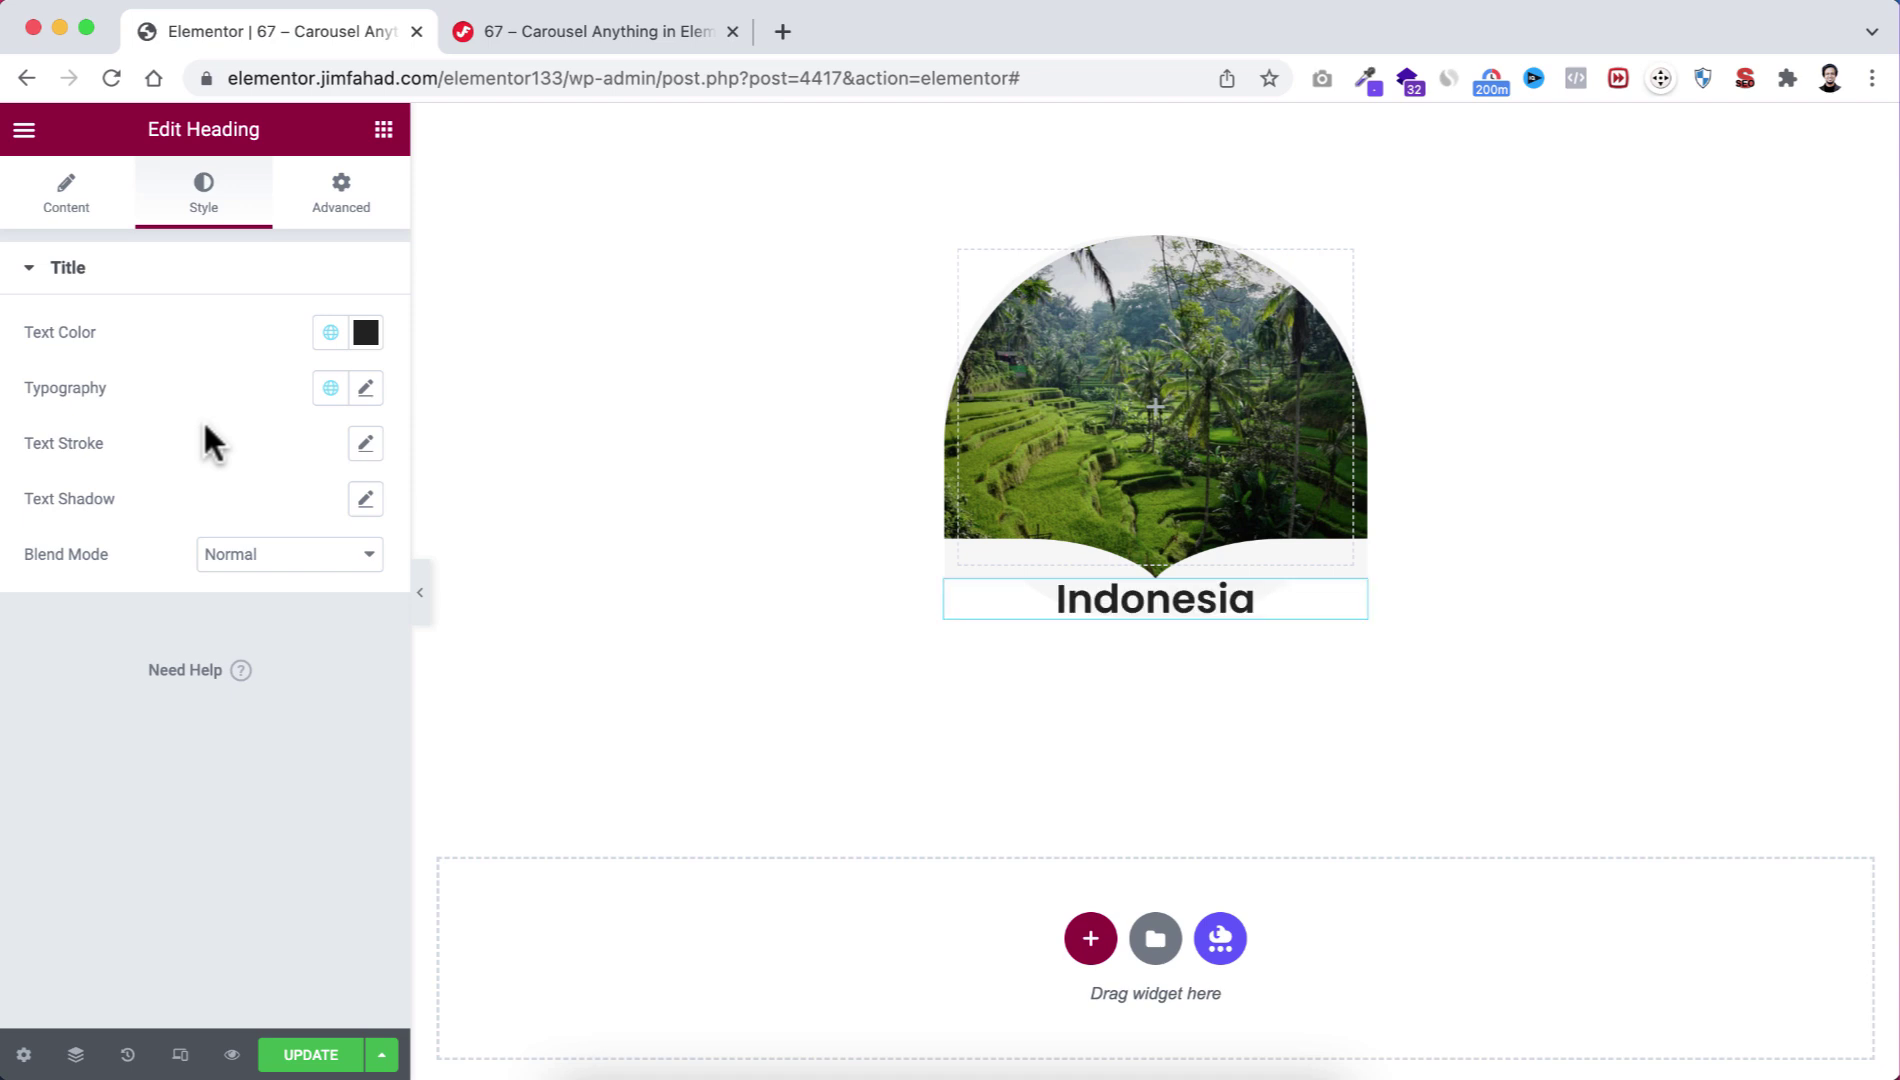
{"action": "left_click", "coordinate": [366, 390]}
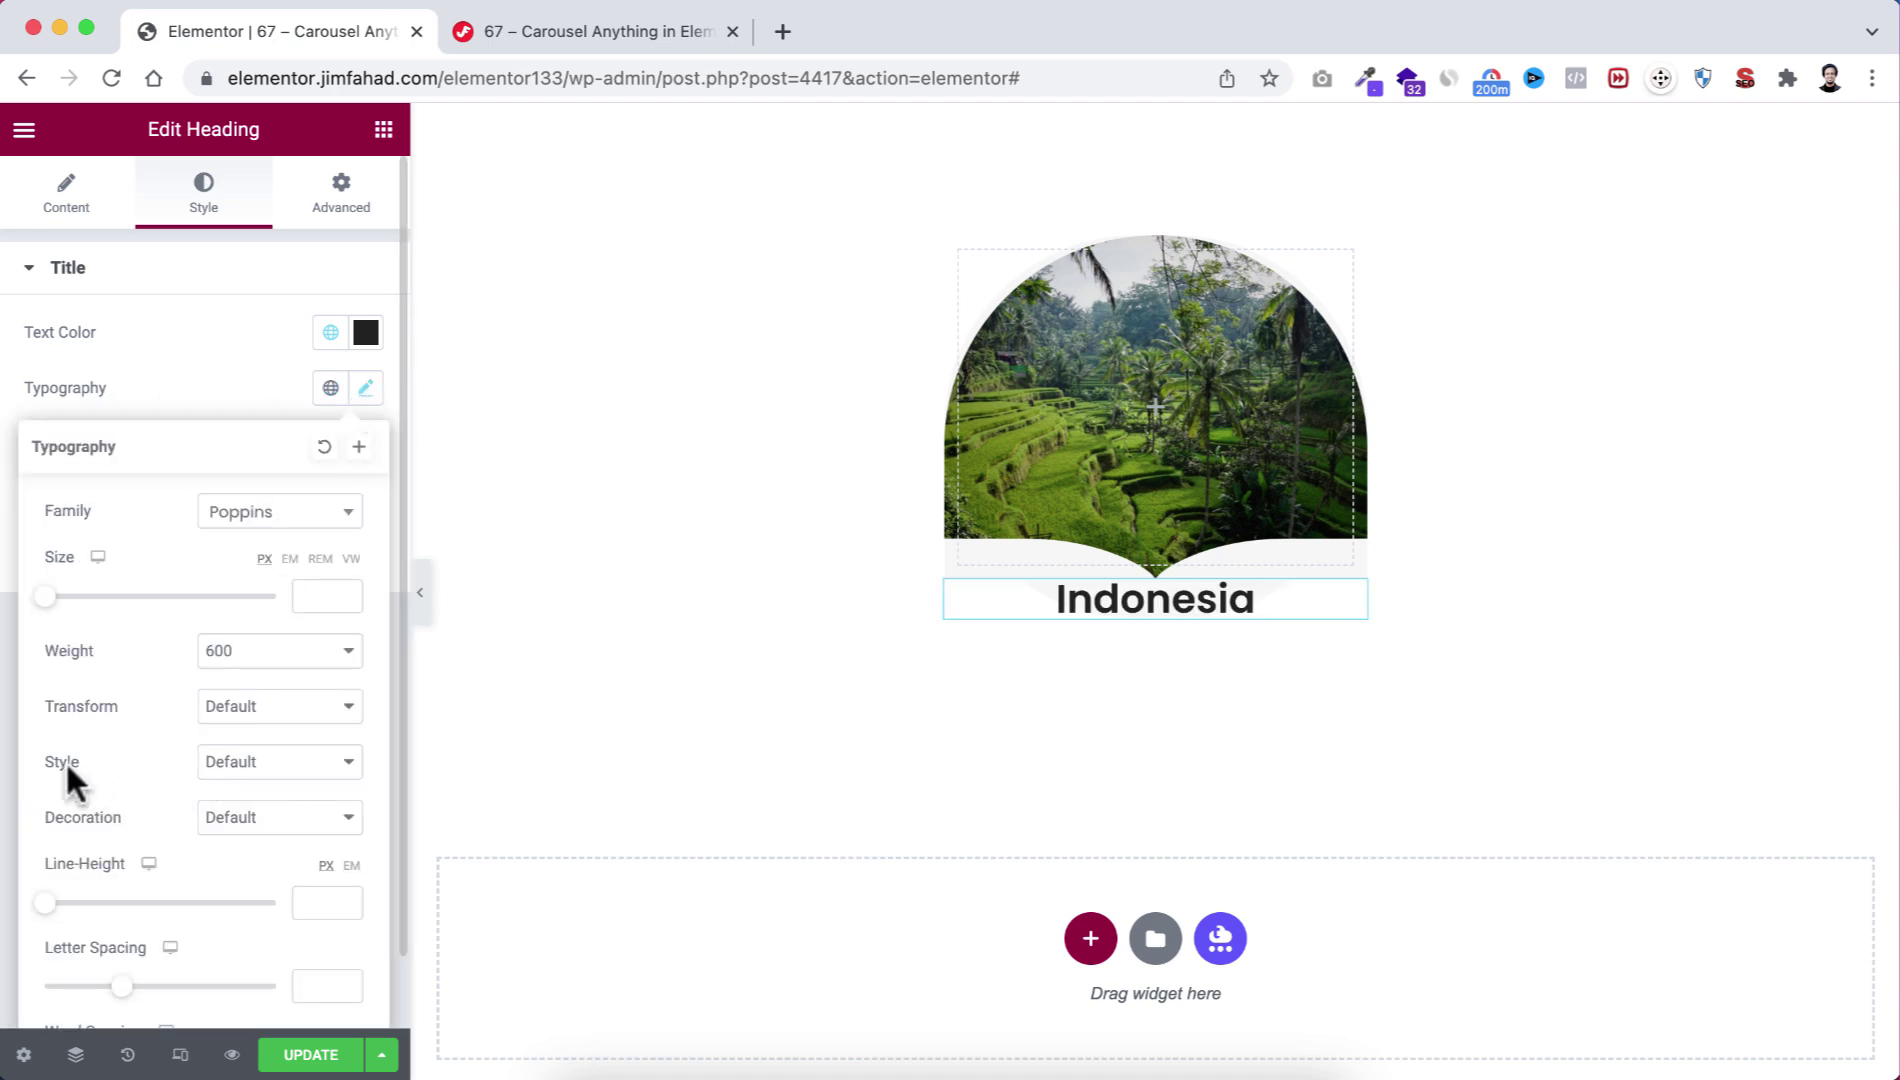
{"action": "left_click", "coordinate": [248, 766]}
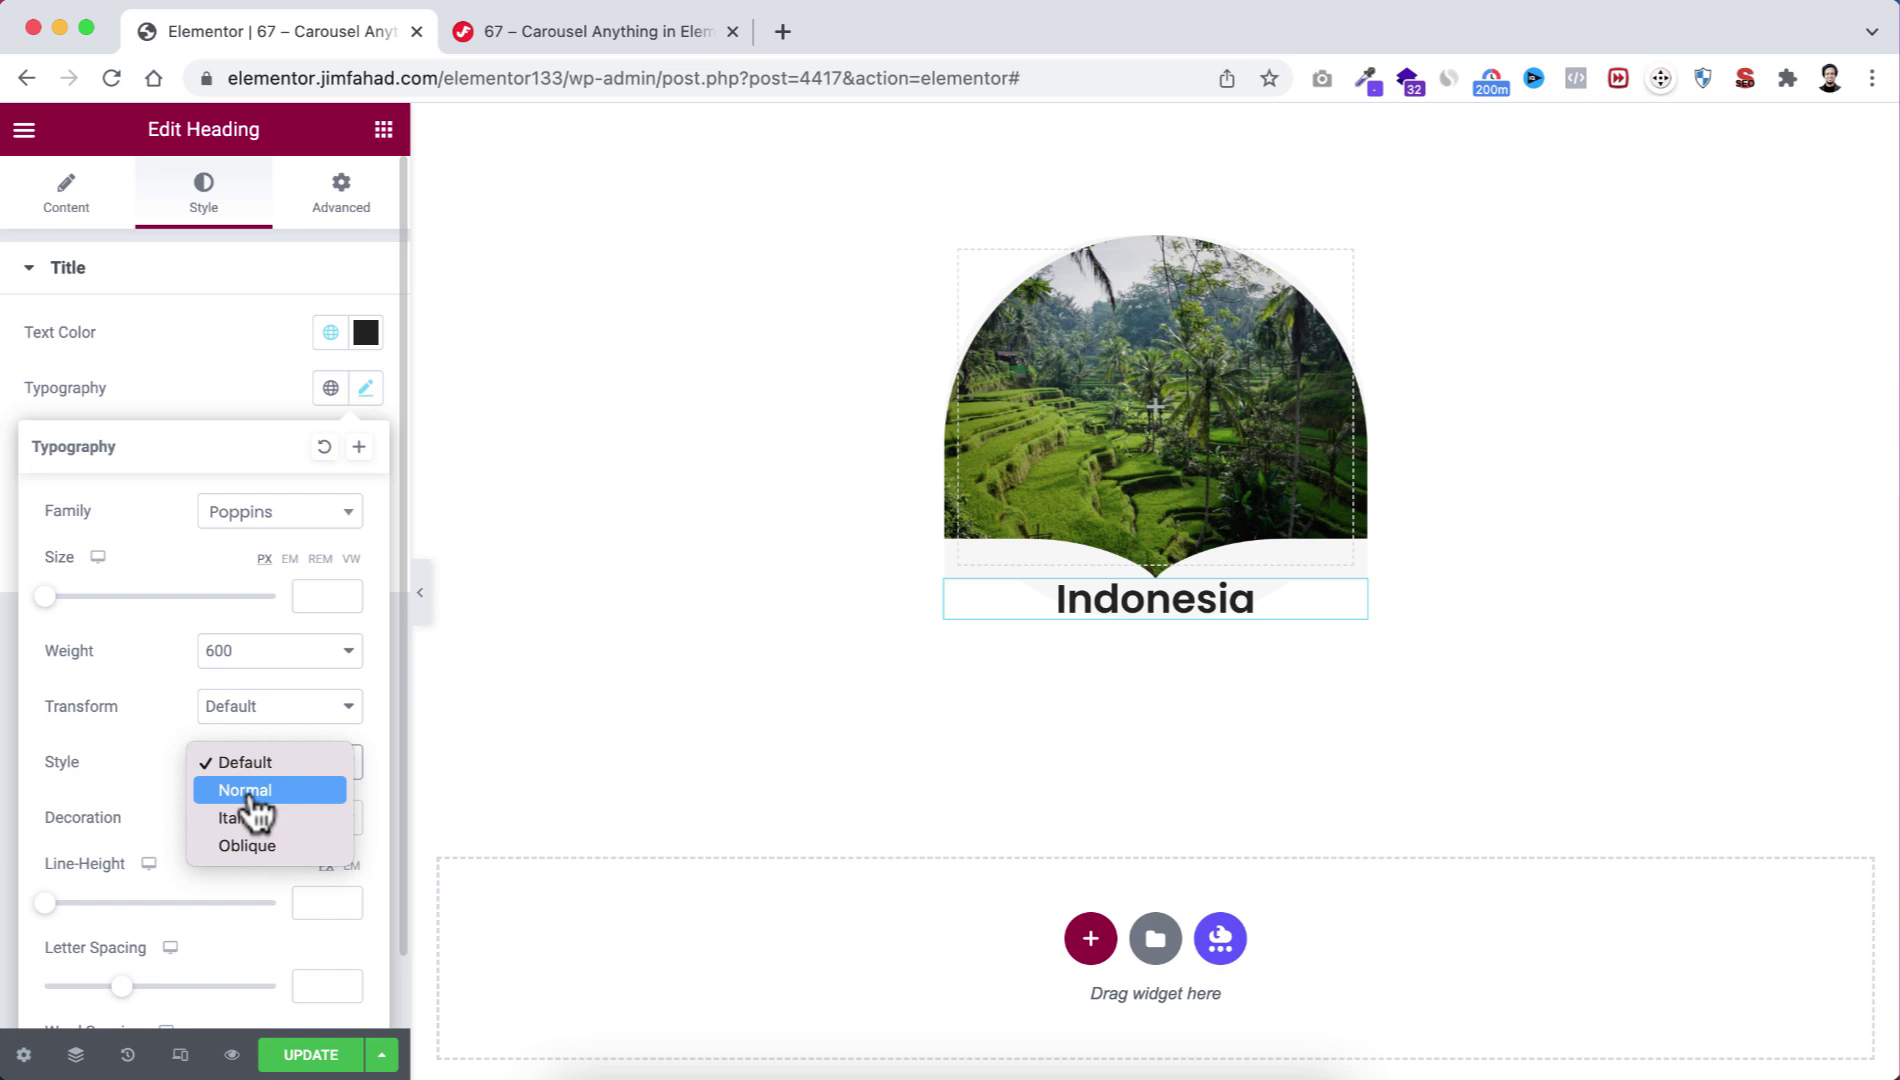
{"action": "left_click", "coordinate": [250, 797]}
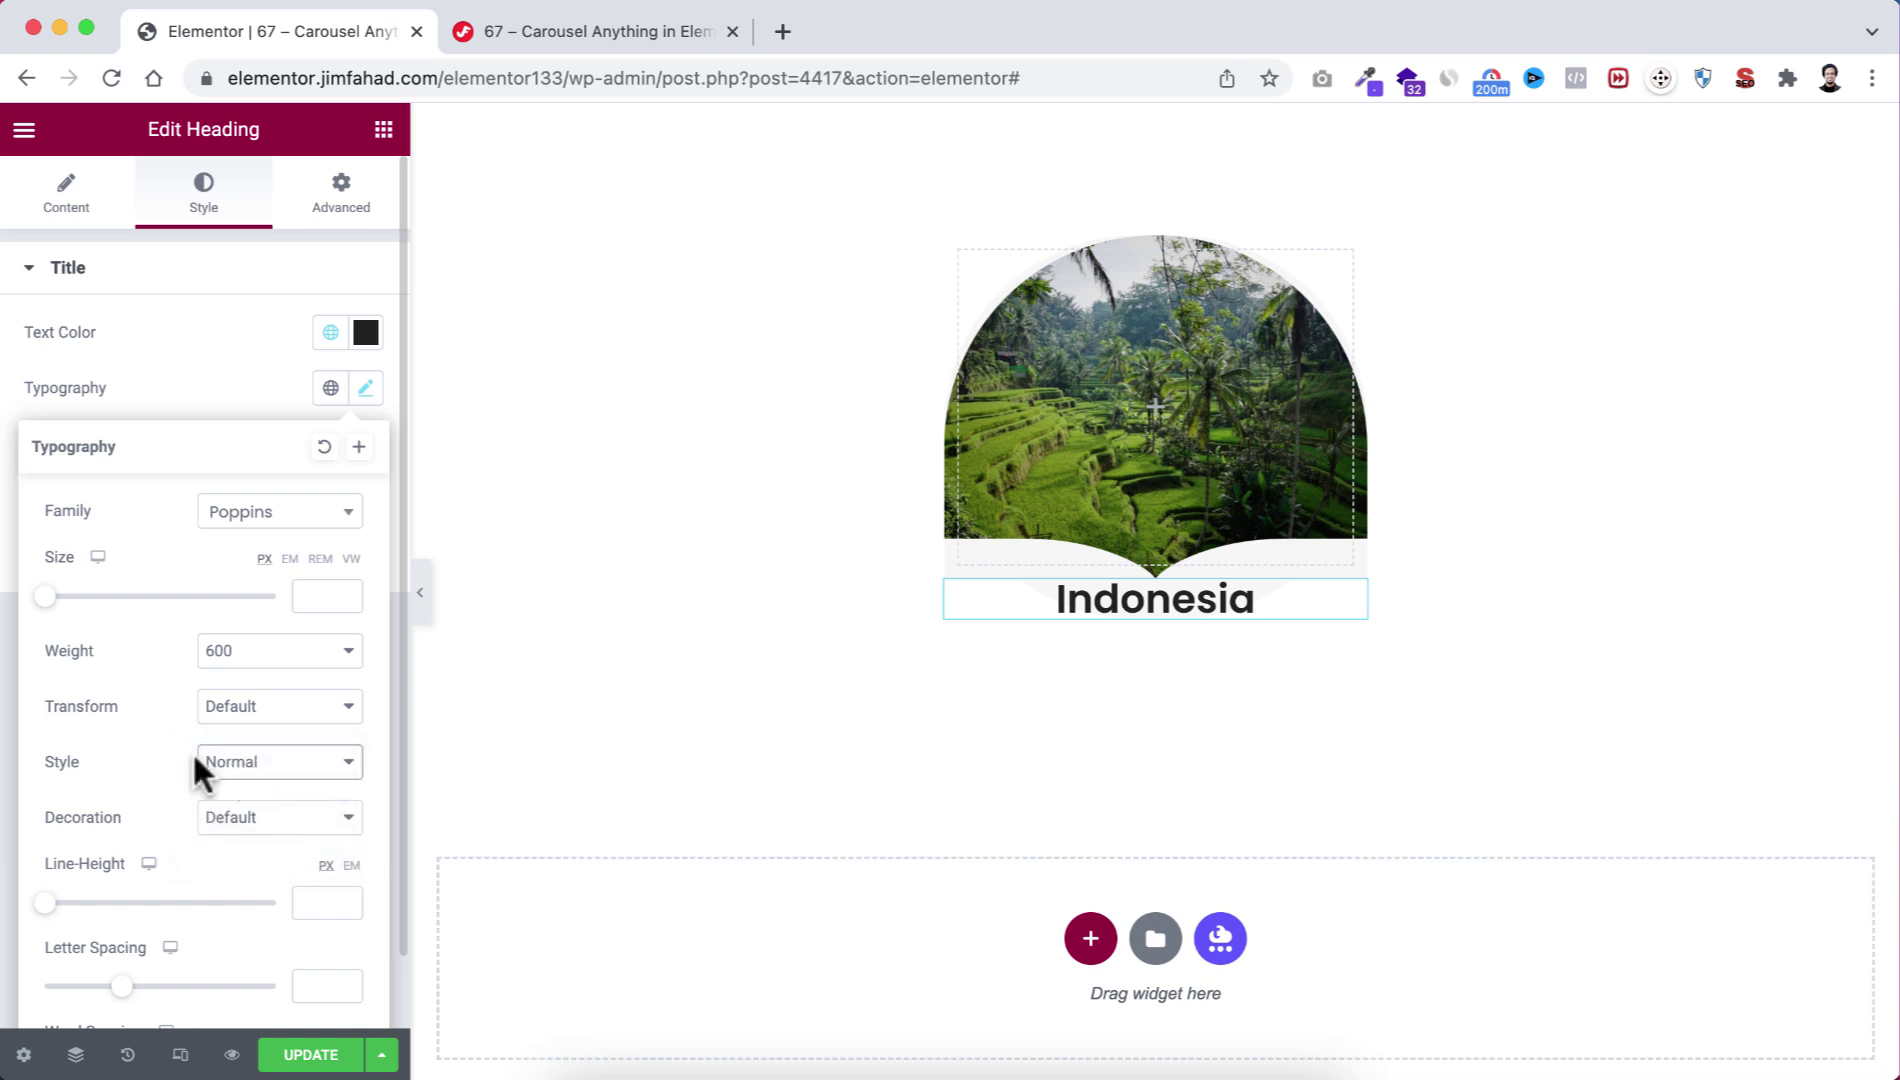
{"action": "left_click", "coordinate": [236, 360]}
Unlink the heading's margin values and set its top margin to 20 px.
{"action": "left_click", "coordinate": [343, 197]}
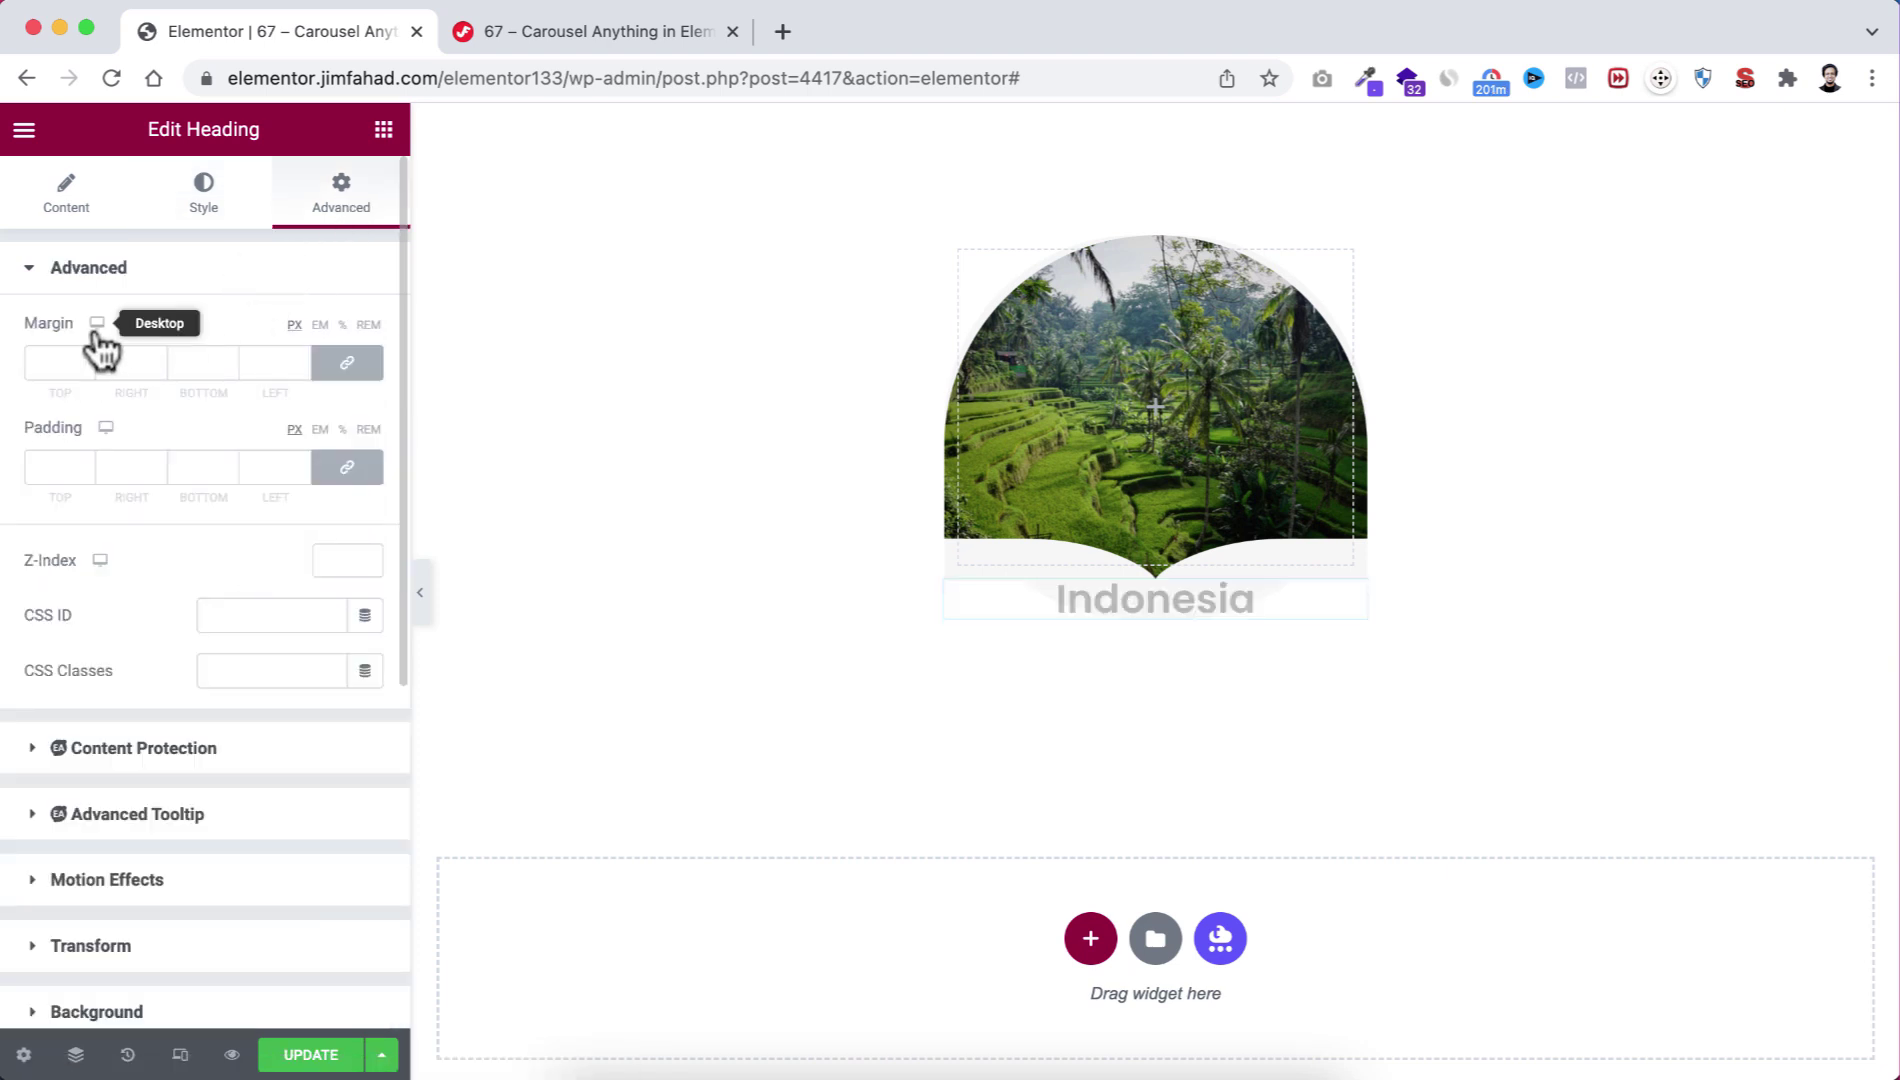
{"action": "left_click", "coordinate": [347, 366]}
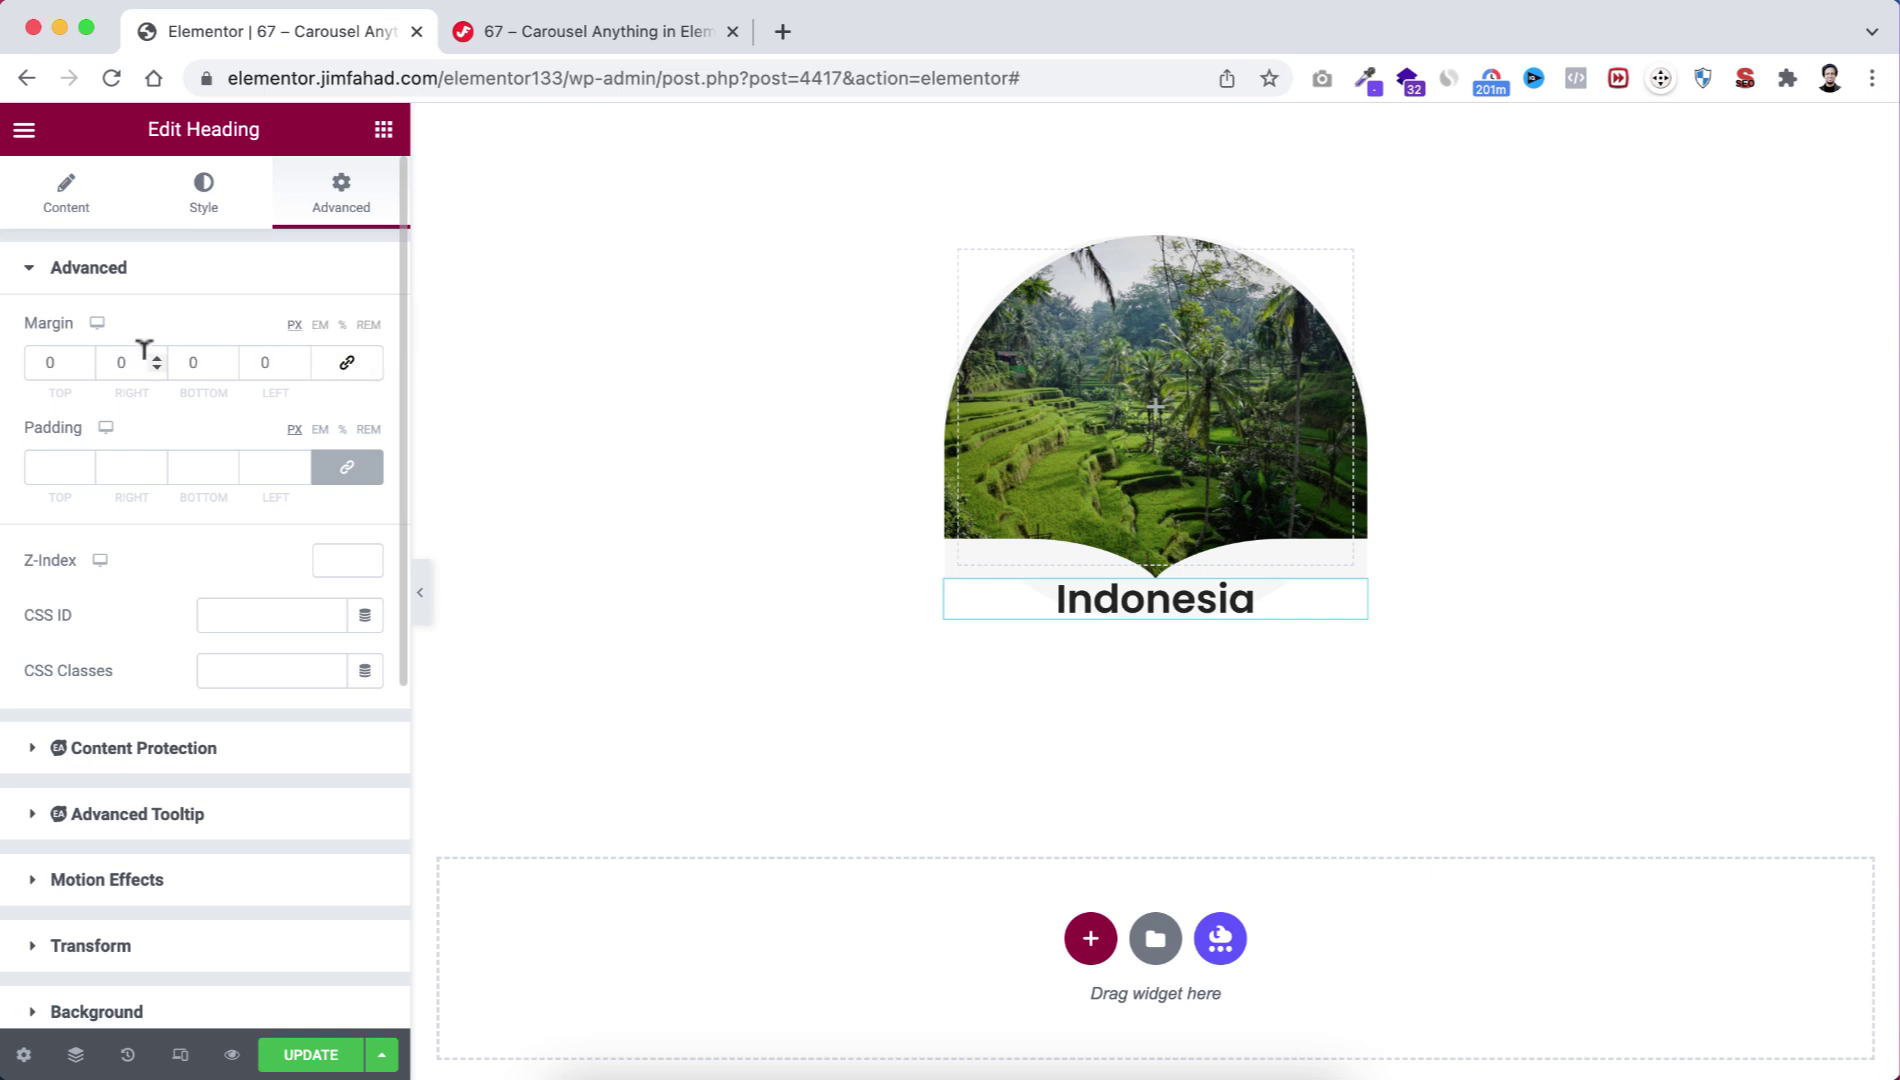
{"action": "left_click", "coordinate": [45, 360]}
{"action": "type", "text": "2"}
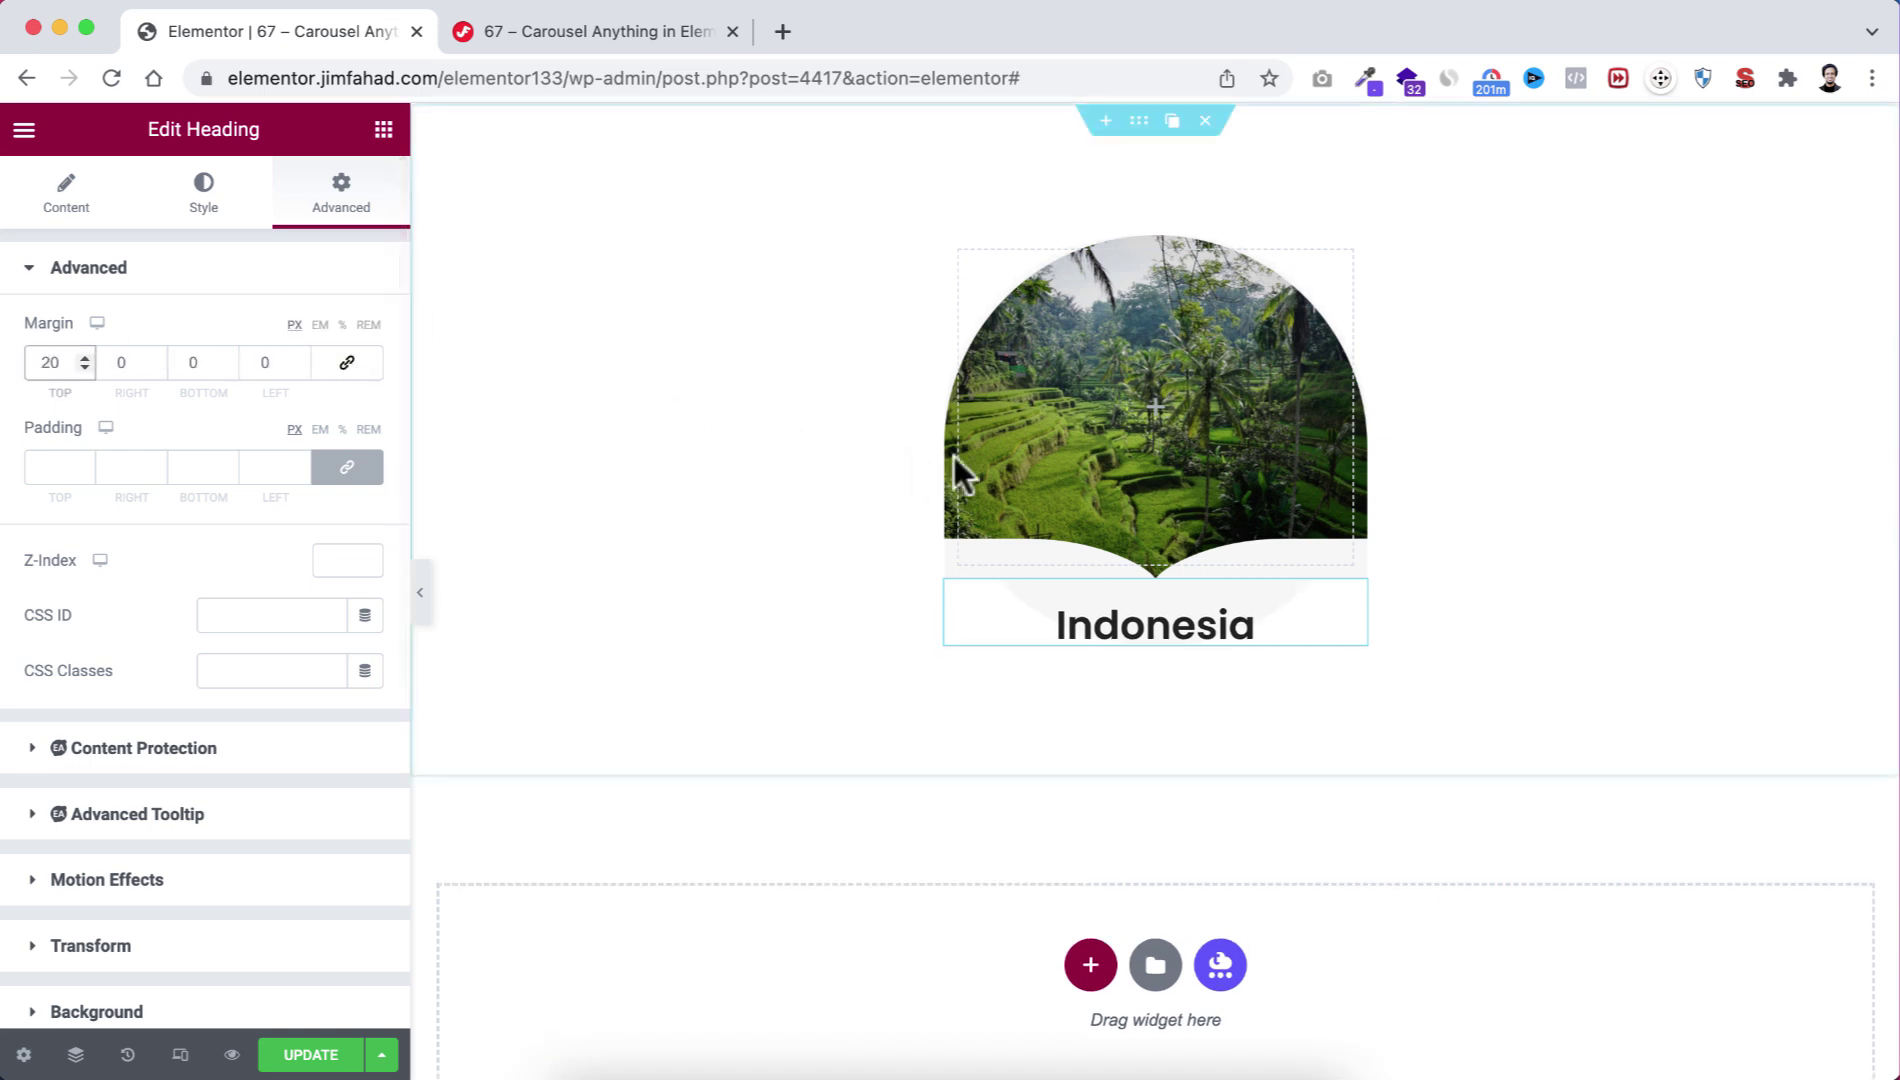
Place a Text Editor widget below the Indonesia heading and center its placeholder text.
{"action": "left_click", "coordinate": [388, 131]}
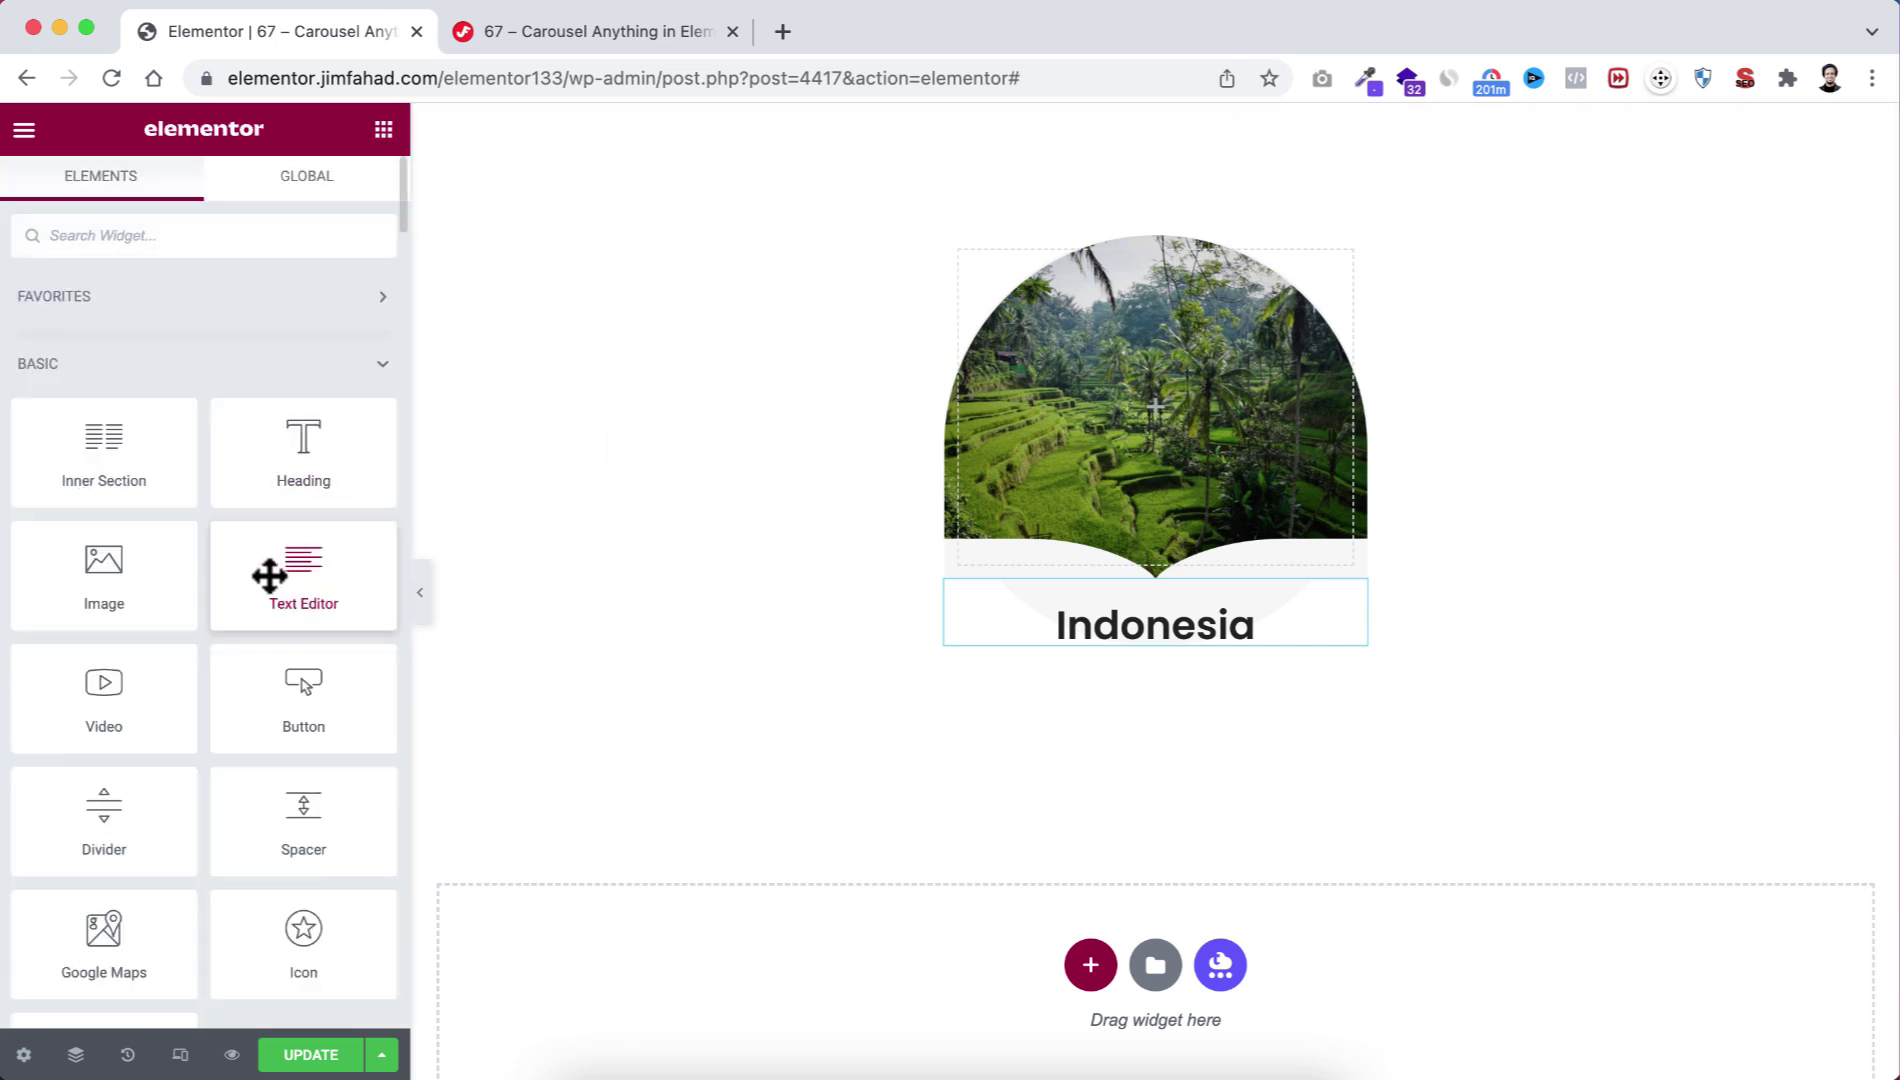
{"action": "left_click_drag", "start_coordinate": [269, 576], "coordinate": [1118, 635]}
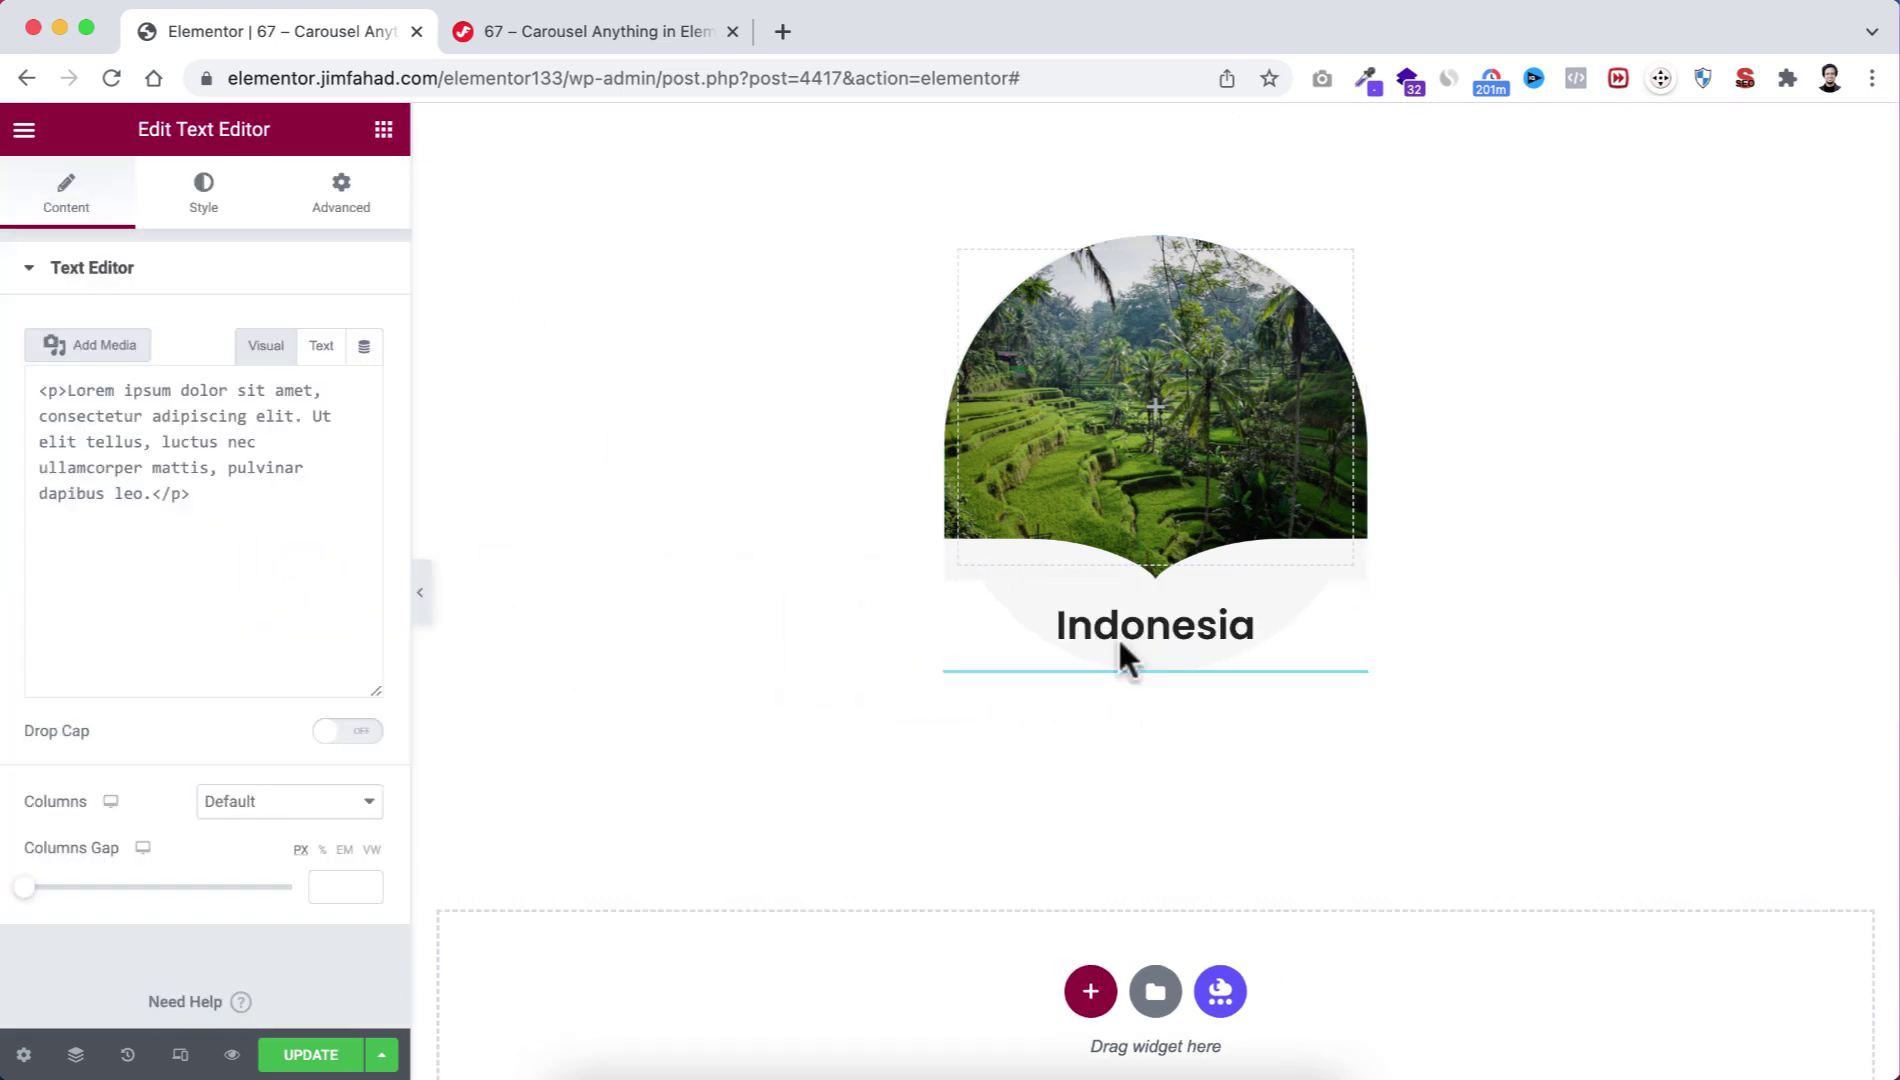
{"action": "left_click", "coordinate": [200, 200]}
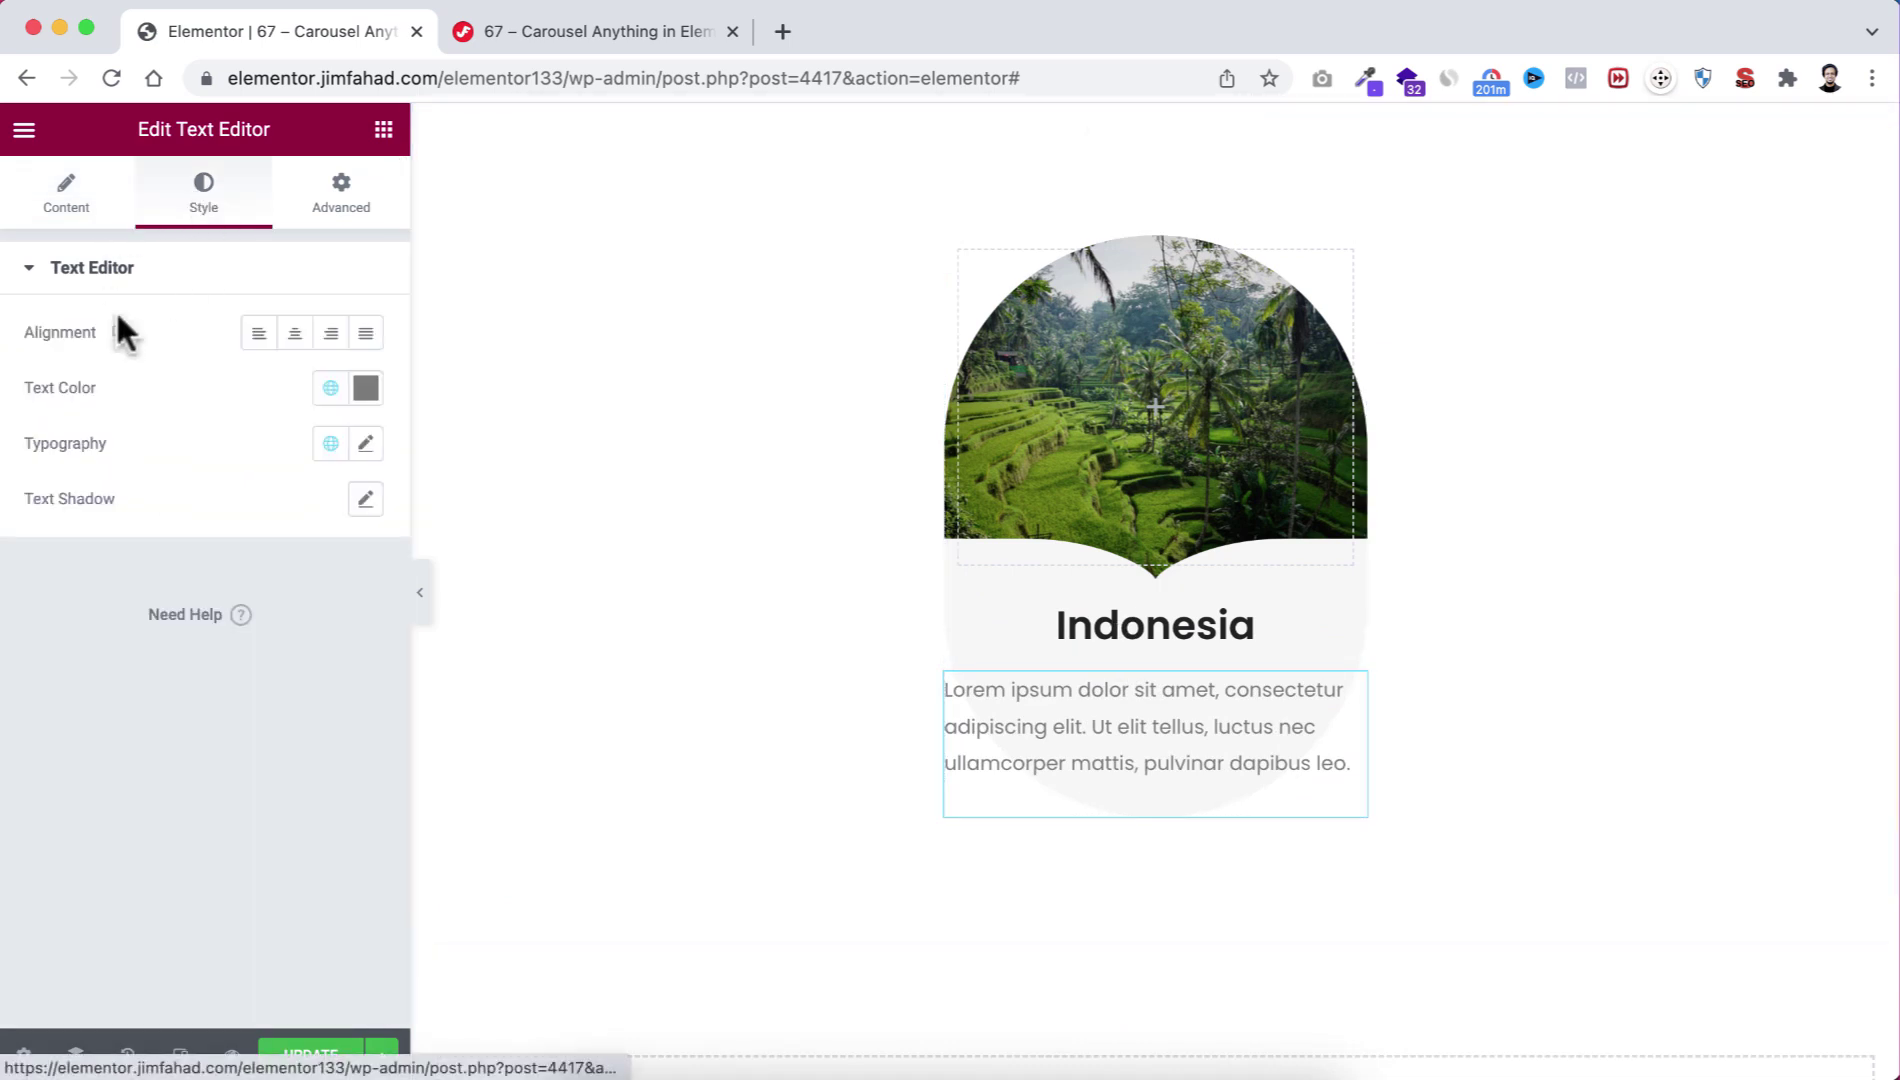
{"action": "left_click", "coordinate": [295, 335]}
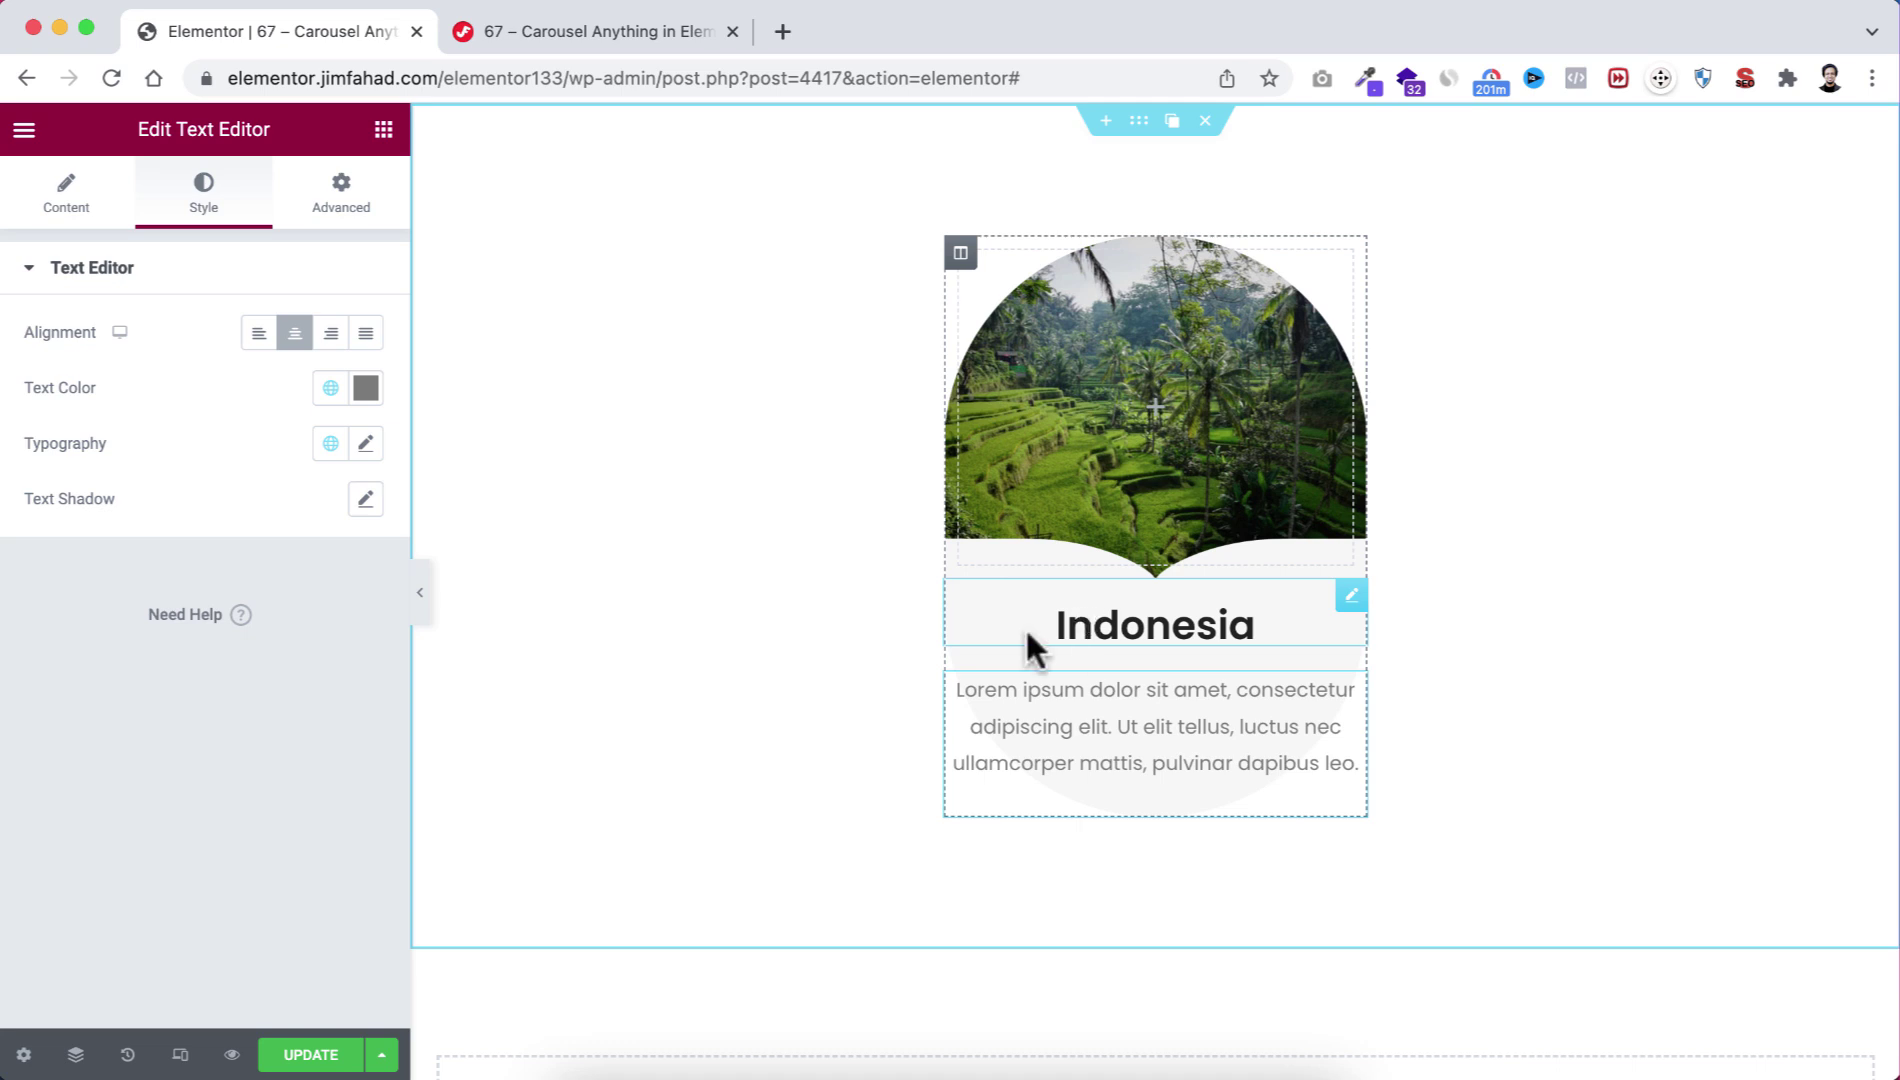
Set the placeholder text's typography to Normal style and a size of 15 px.
{"action": "left_click", "coordinate": [364, 444]}
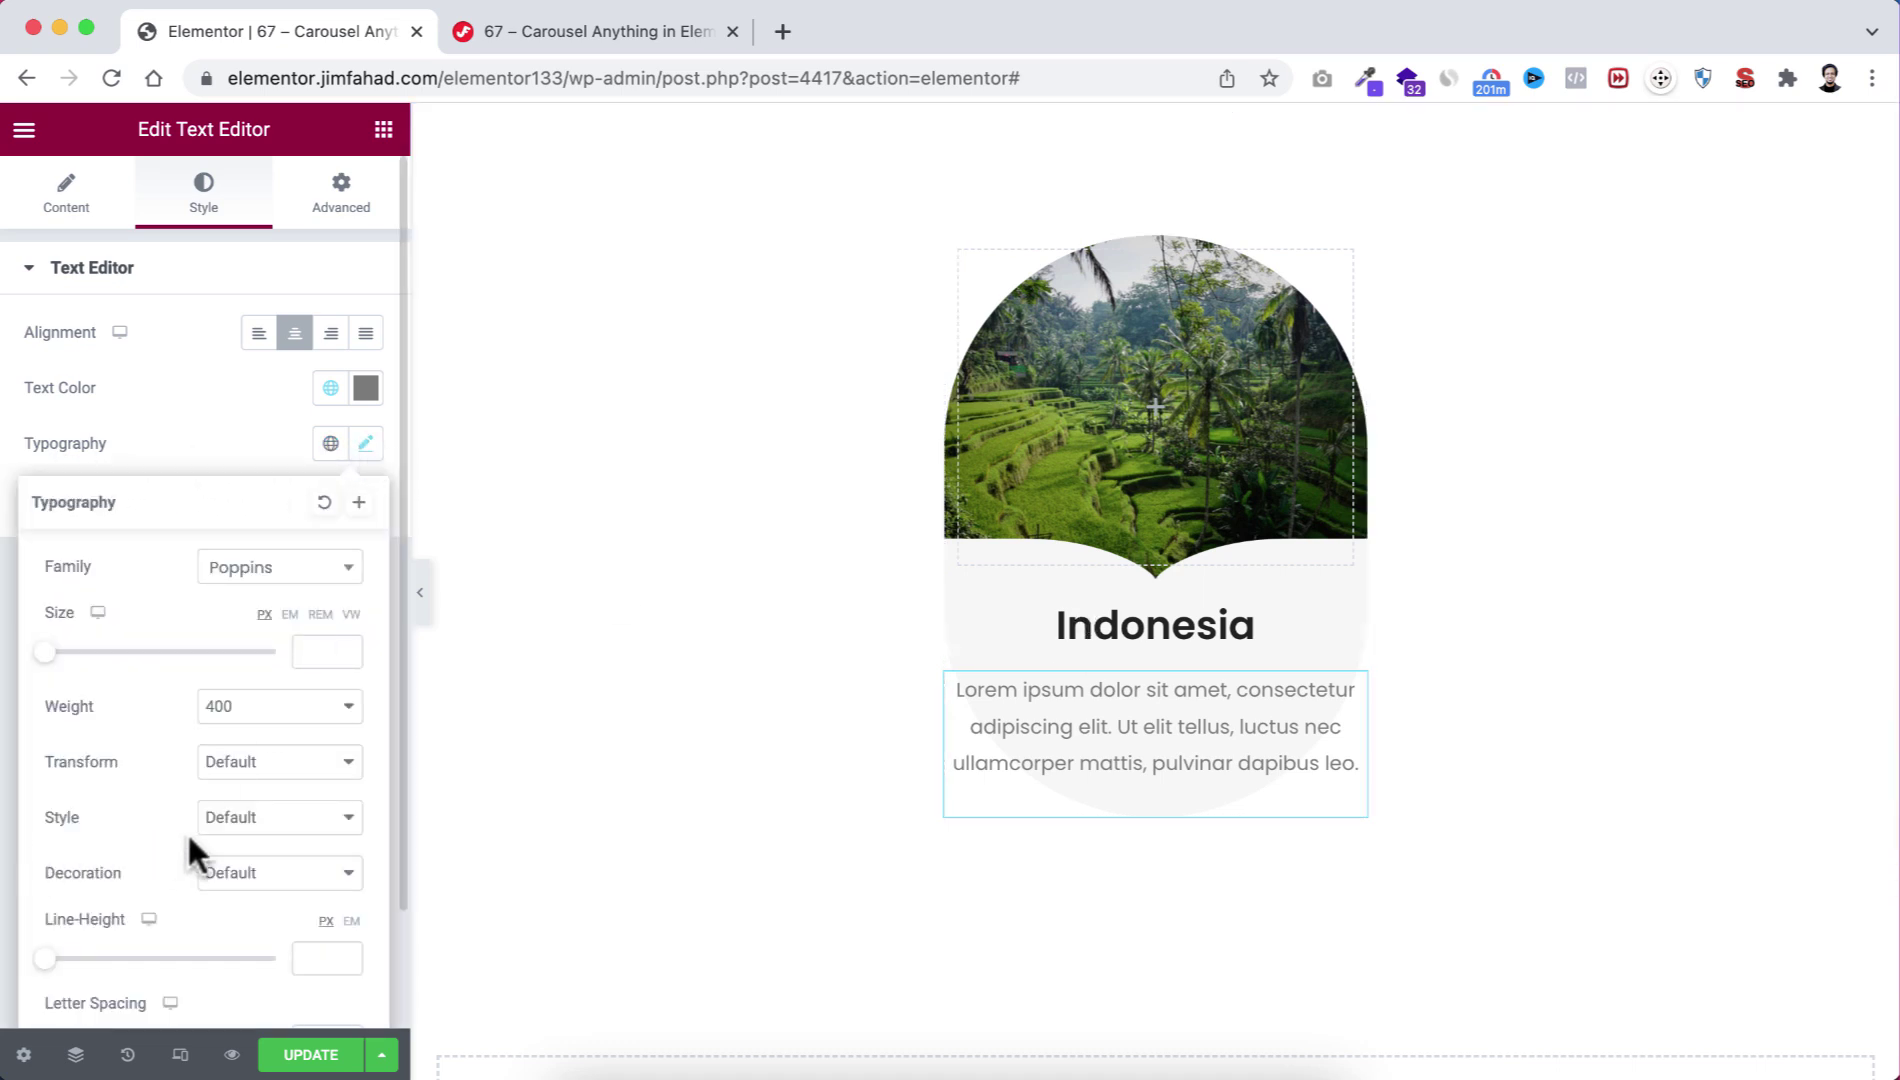
{"action": "left_click", "coordinate": [240, 820]}
{"action": "left_click", "coordinate": [240, 845]}
{"action": "left_click", "coordinate": [316, 645]}
{"action": "type", "text": "15"}
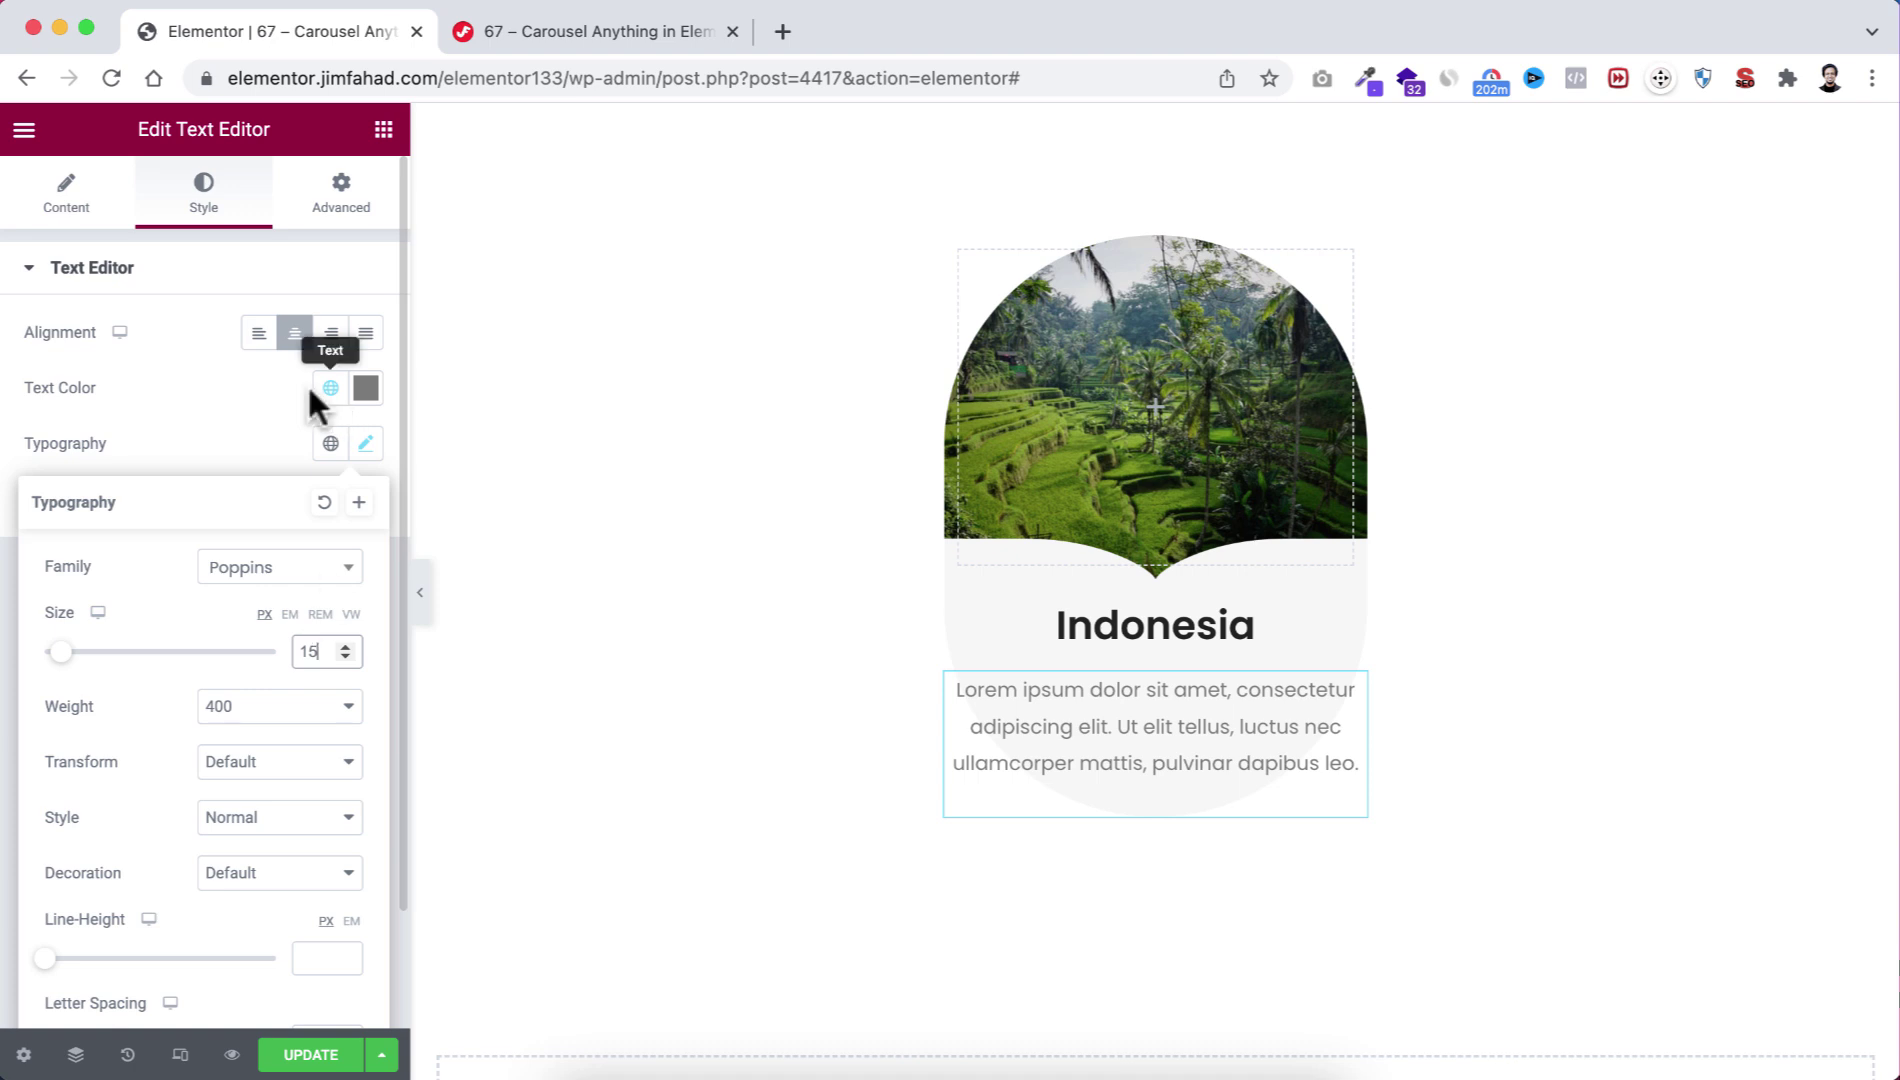
{"action": "left_click", "coordinate": [243, 440]}
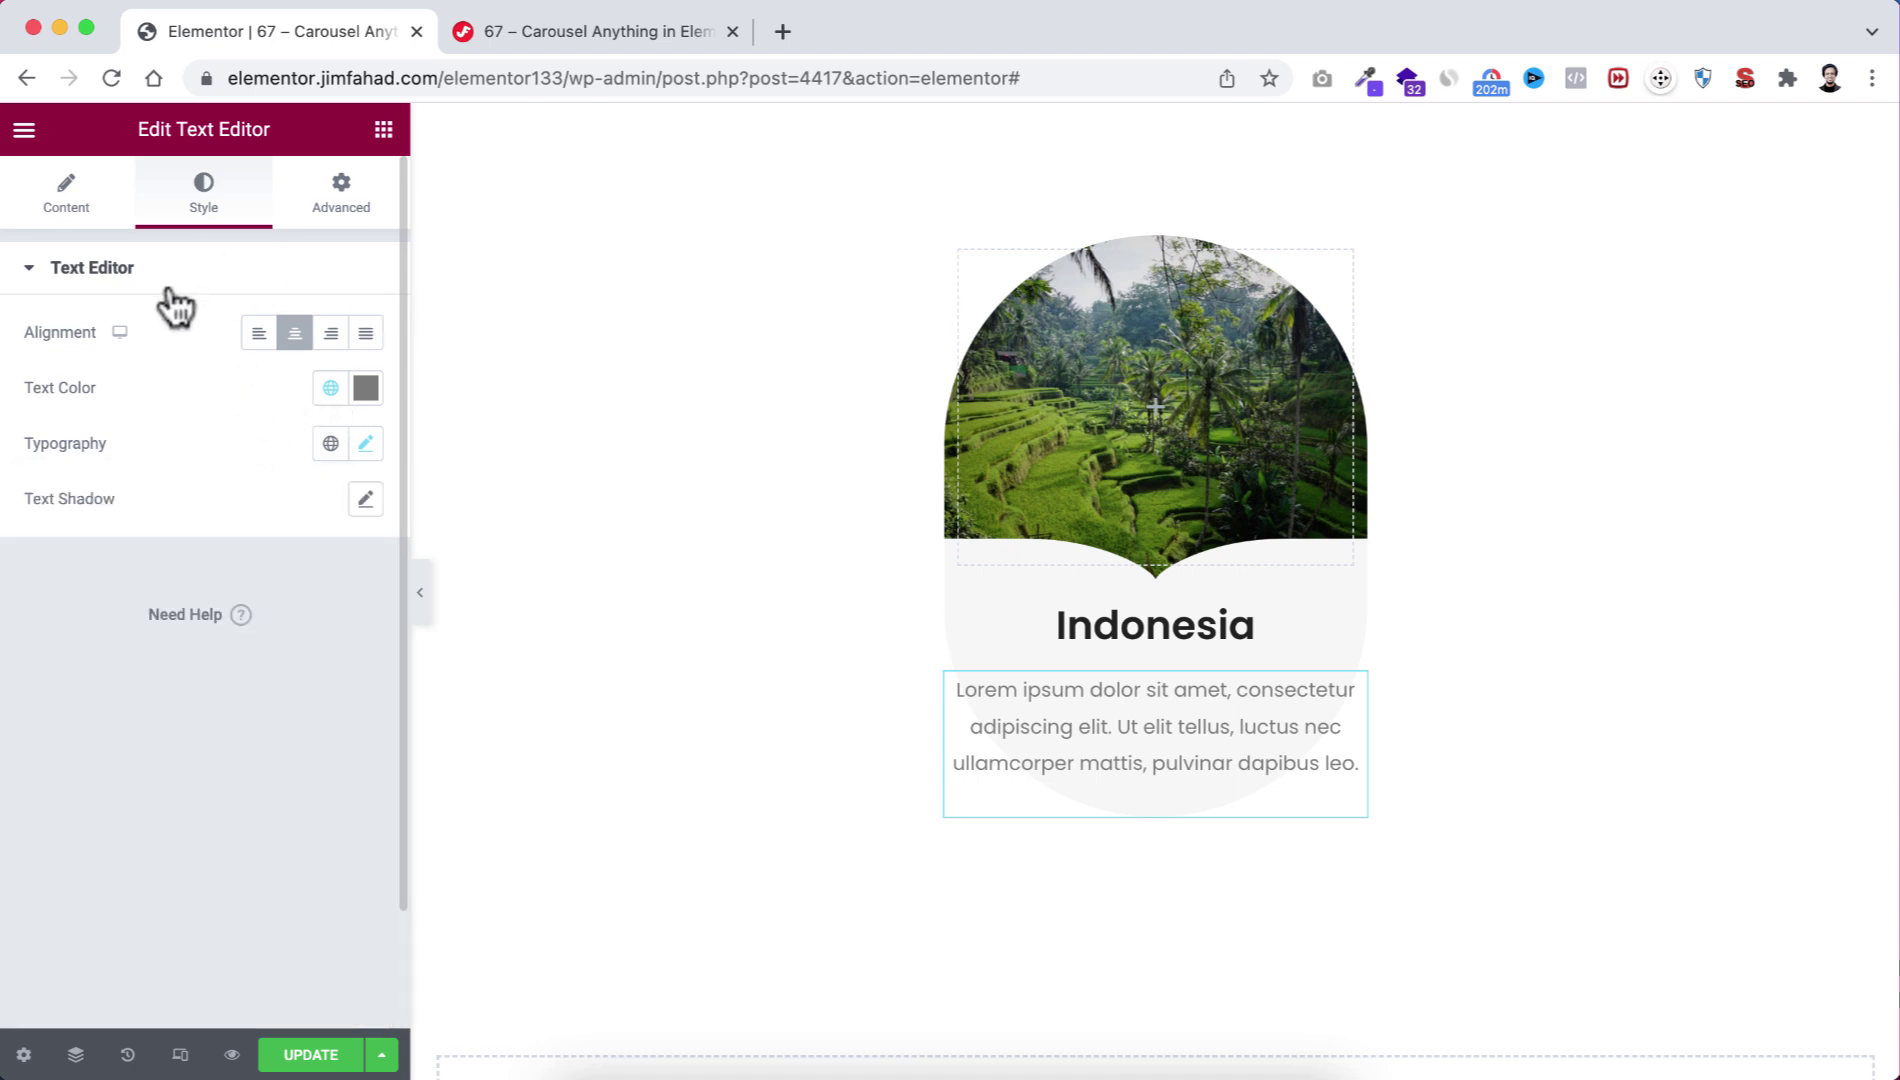
Unlink the text widget's margin values and set its bottom margin to -20 px.
{"action": "left_click", "coordinate": [340, 207]}
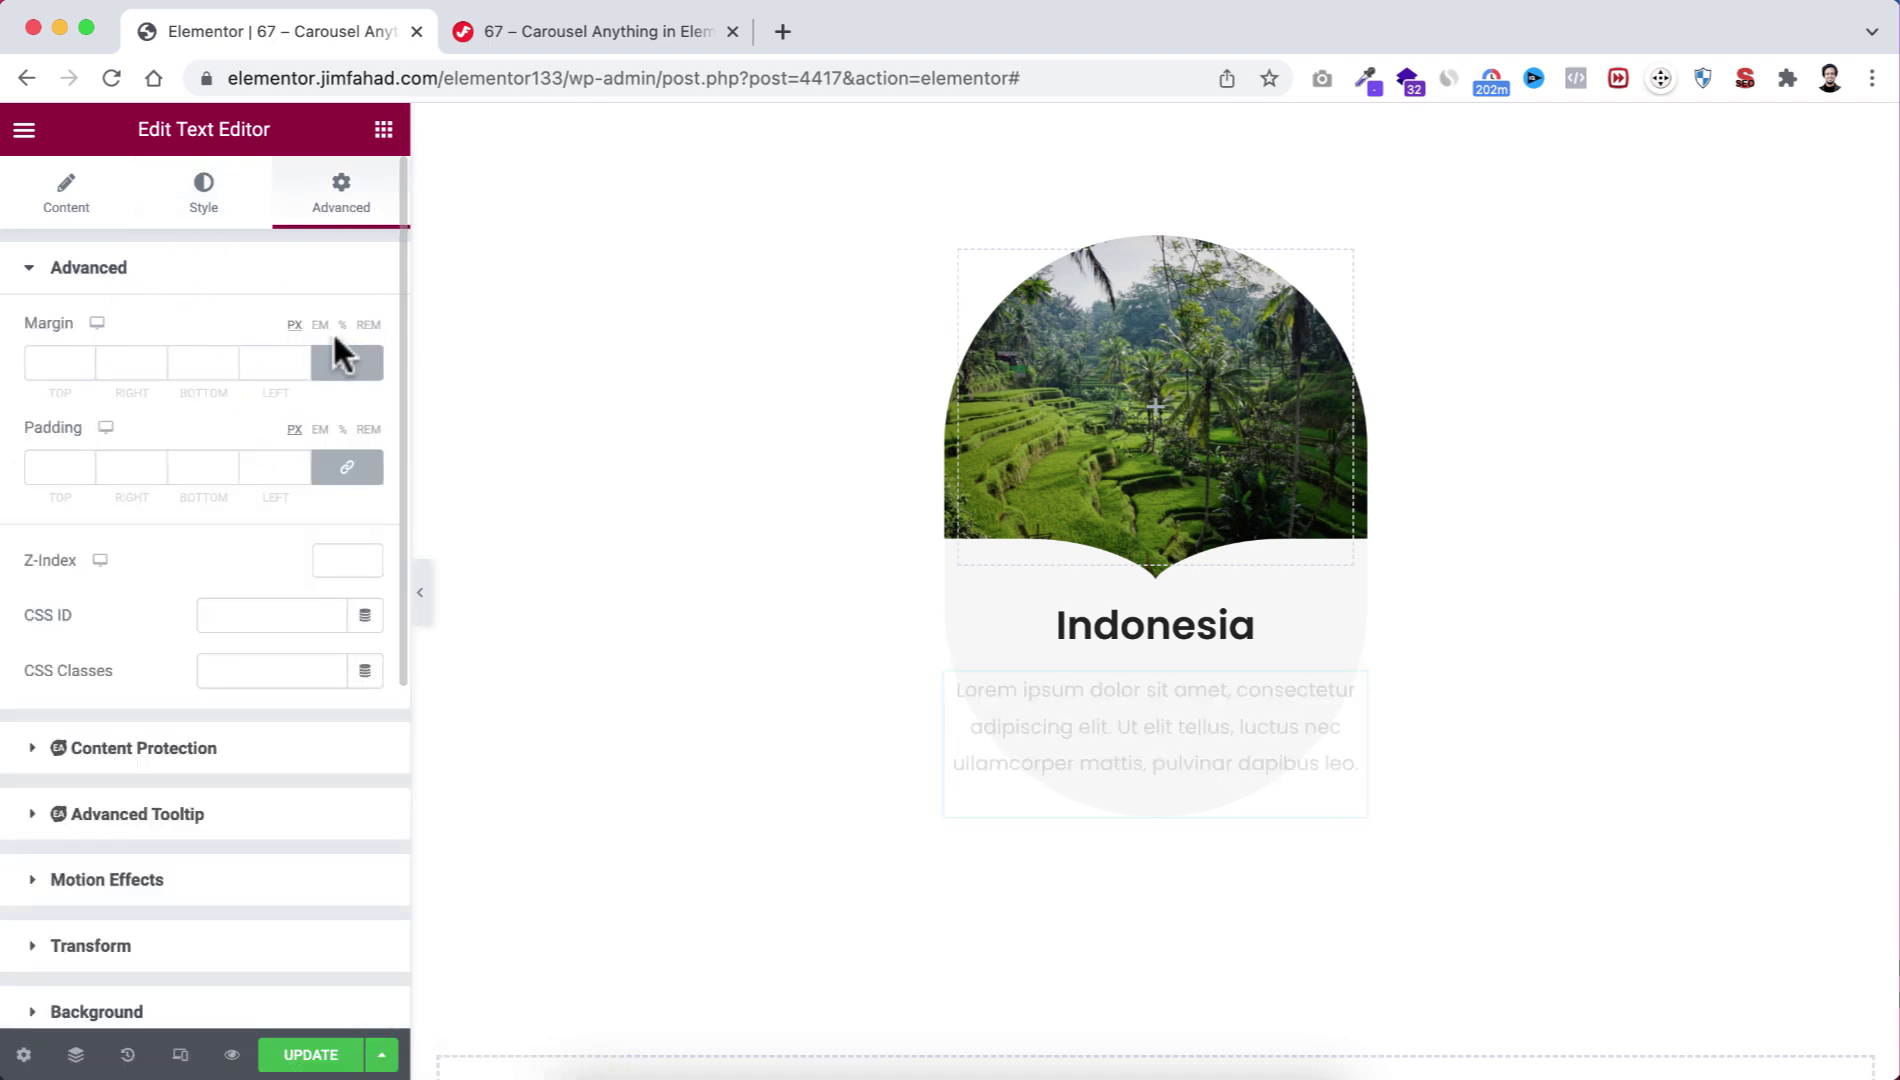
{"action": "left_click", "coordinate": [345, 362]}
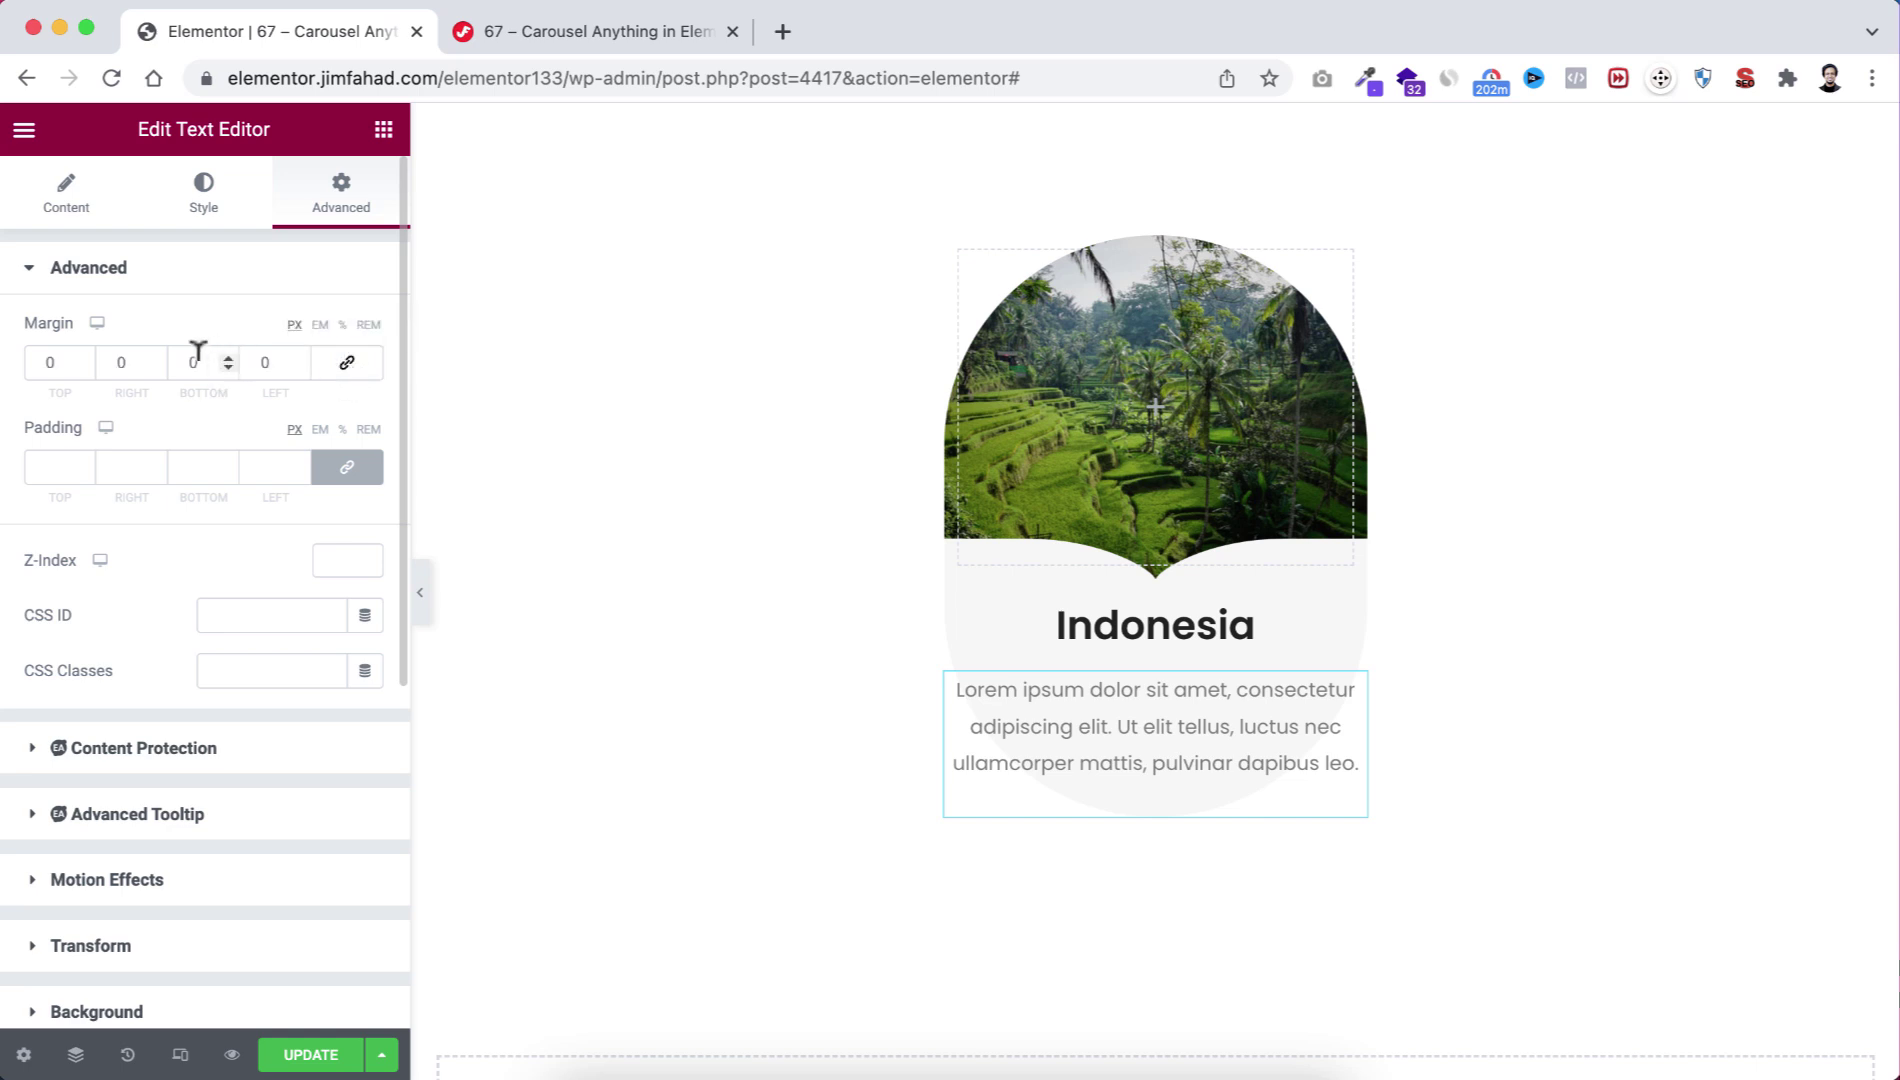
{"action": "key", "text": "Down"}
{"action": "type", "text": "0"}
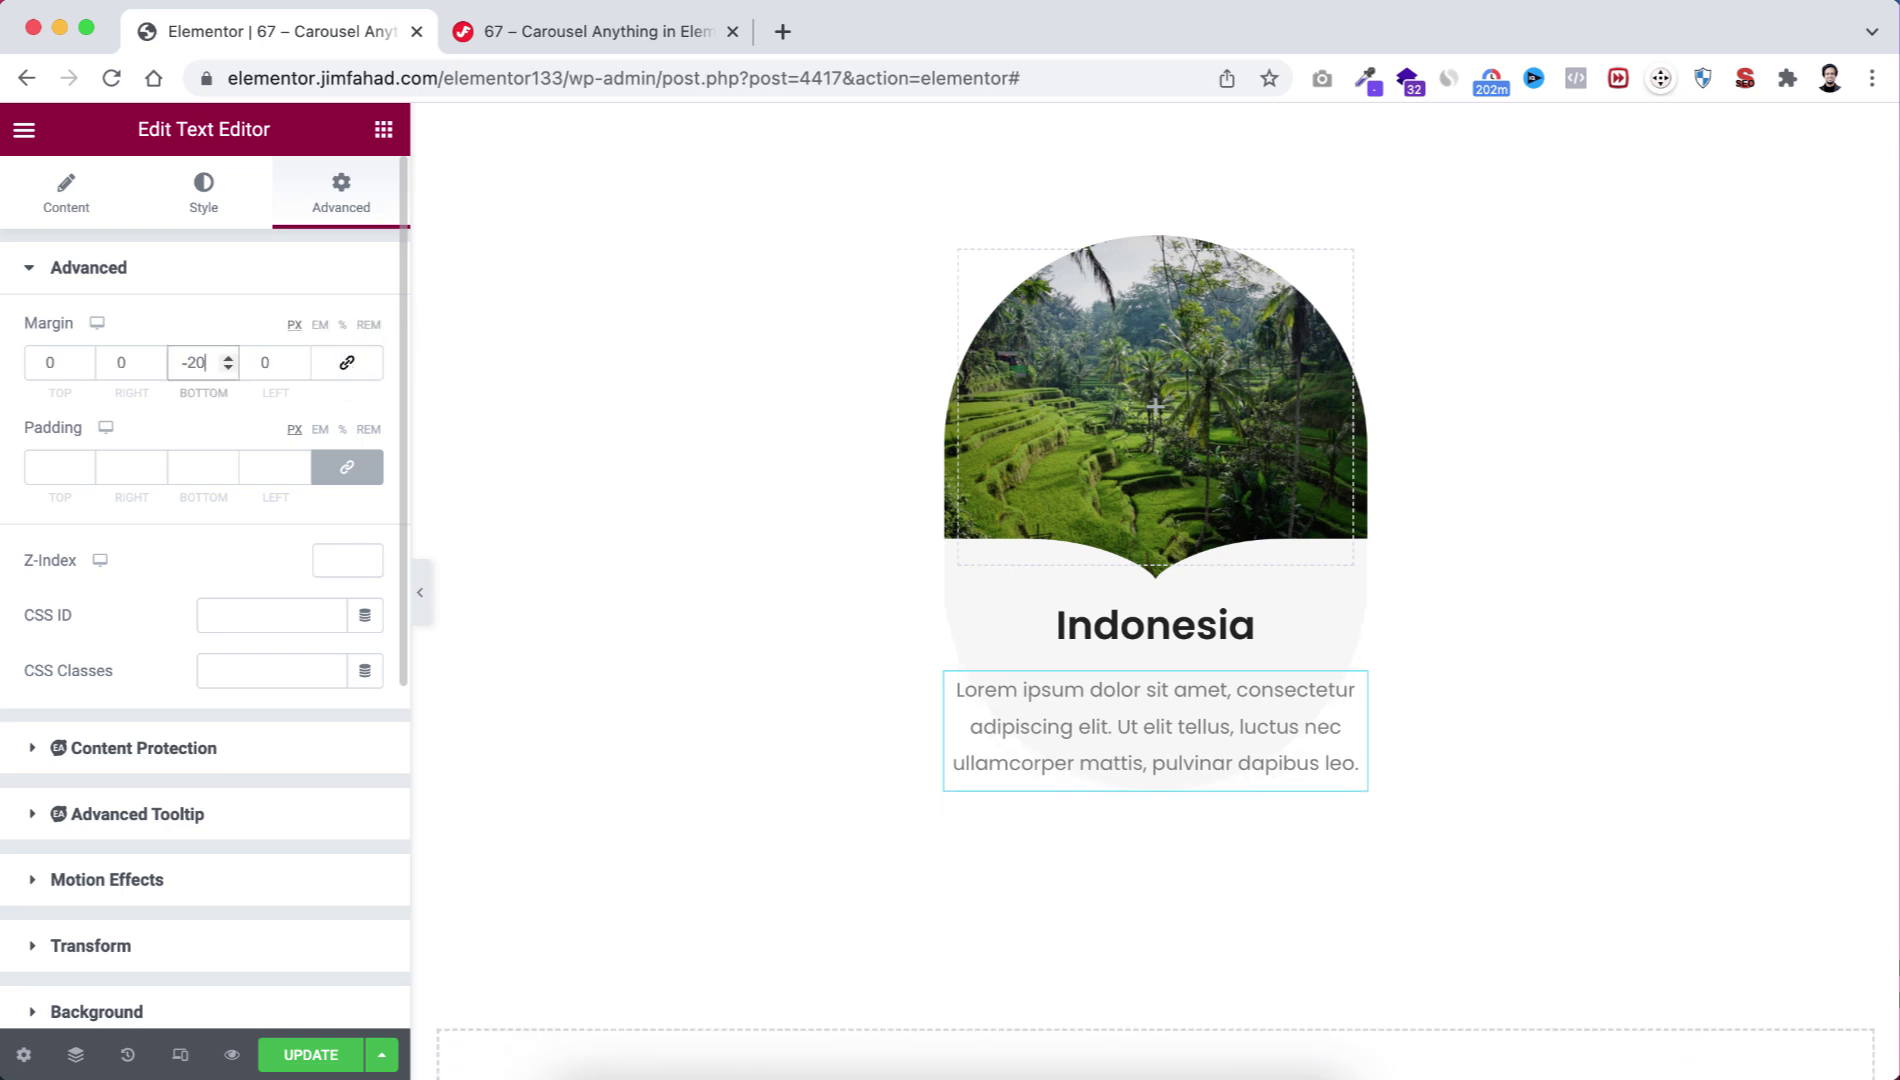
Unlink the text widget's padding values and set the right and left padding to 20 px each.
{"action": "left_click", "coordinate": [345, 467]}
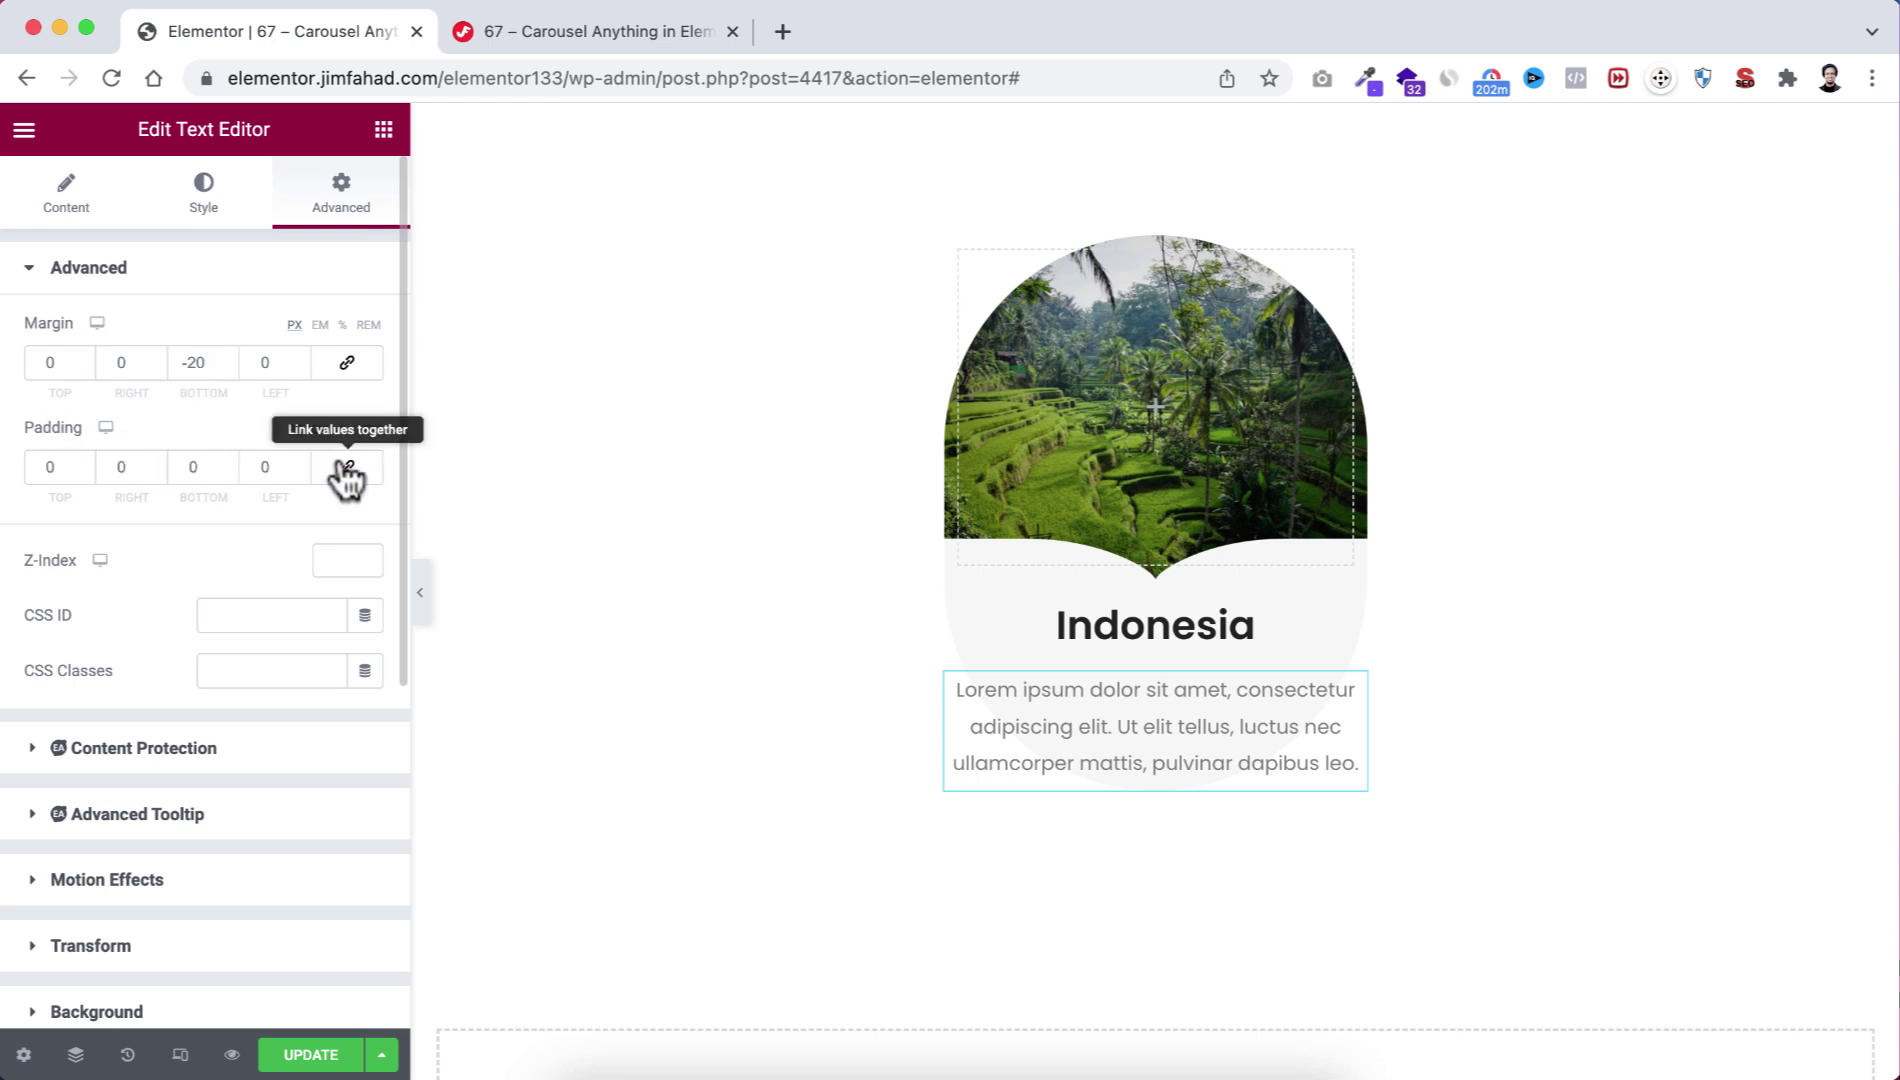
{"action": "left_click", "coordinate": [116, 462]}
{"action": "type", "text": "2"}
{"action": "left_click", "coordinate": [262, 464]}
{"action": "type", "text": "2"}
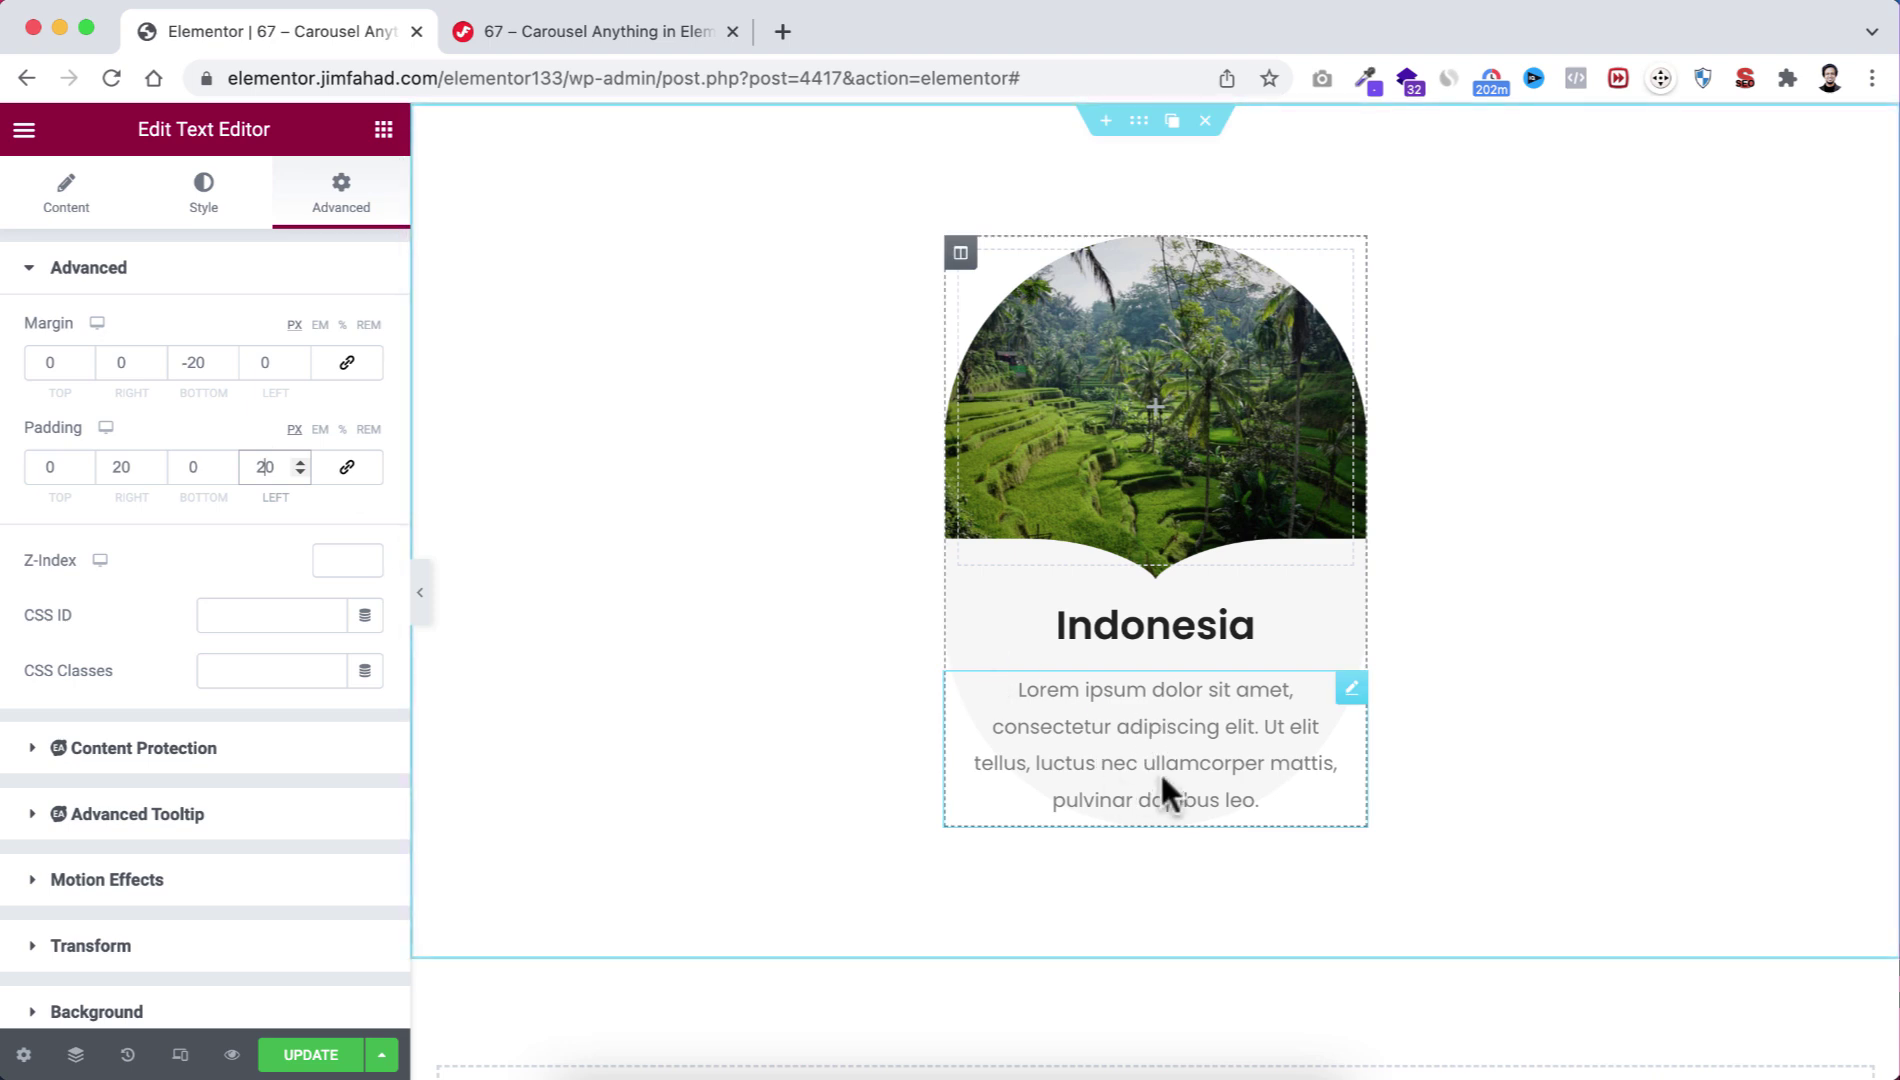
Place a Button widget below the card's placeholder text and center it.
{"action": "left_click", "coordinate": [389, 140]}
{"action": "left_click_drag", "start_coordinate": [306, 681], "coordinate": [1145, 792]}
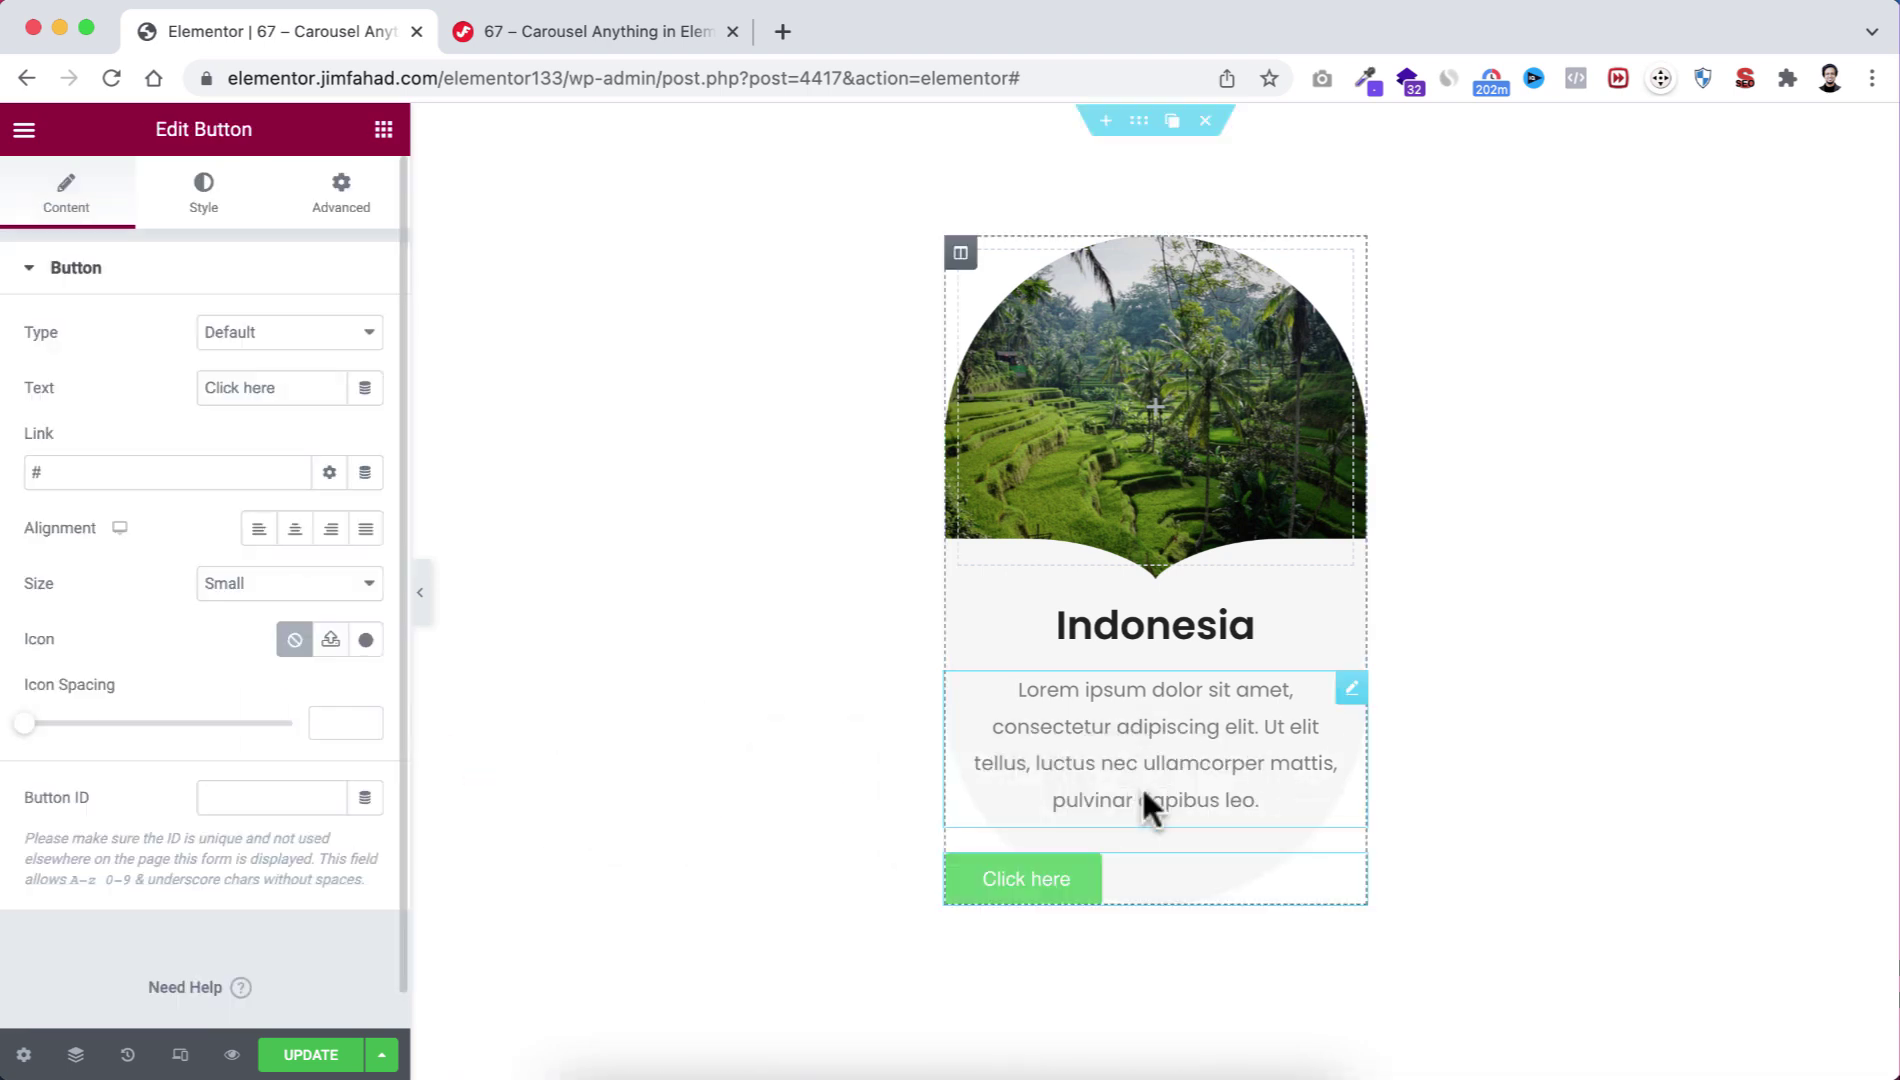
{"action": "left_click", "coordinate": [295, 530]}
Set the button's typography style to Normal.
{"action": "left_click", "coordinate": [207, 195]}
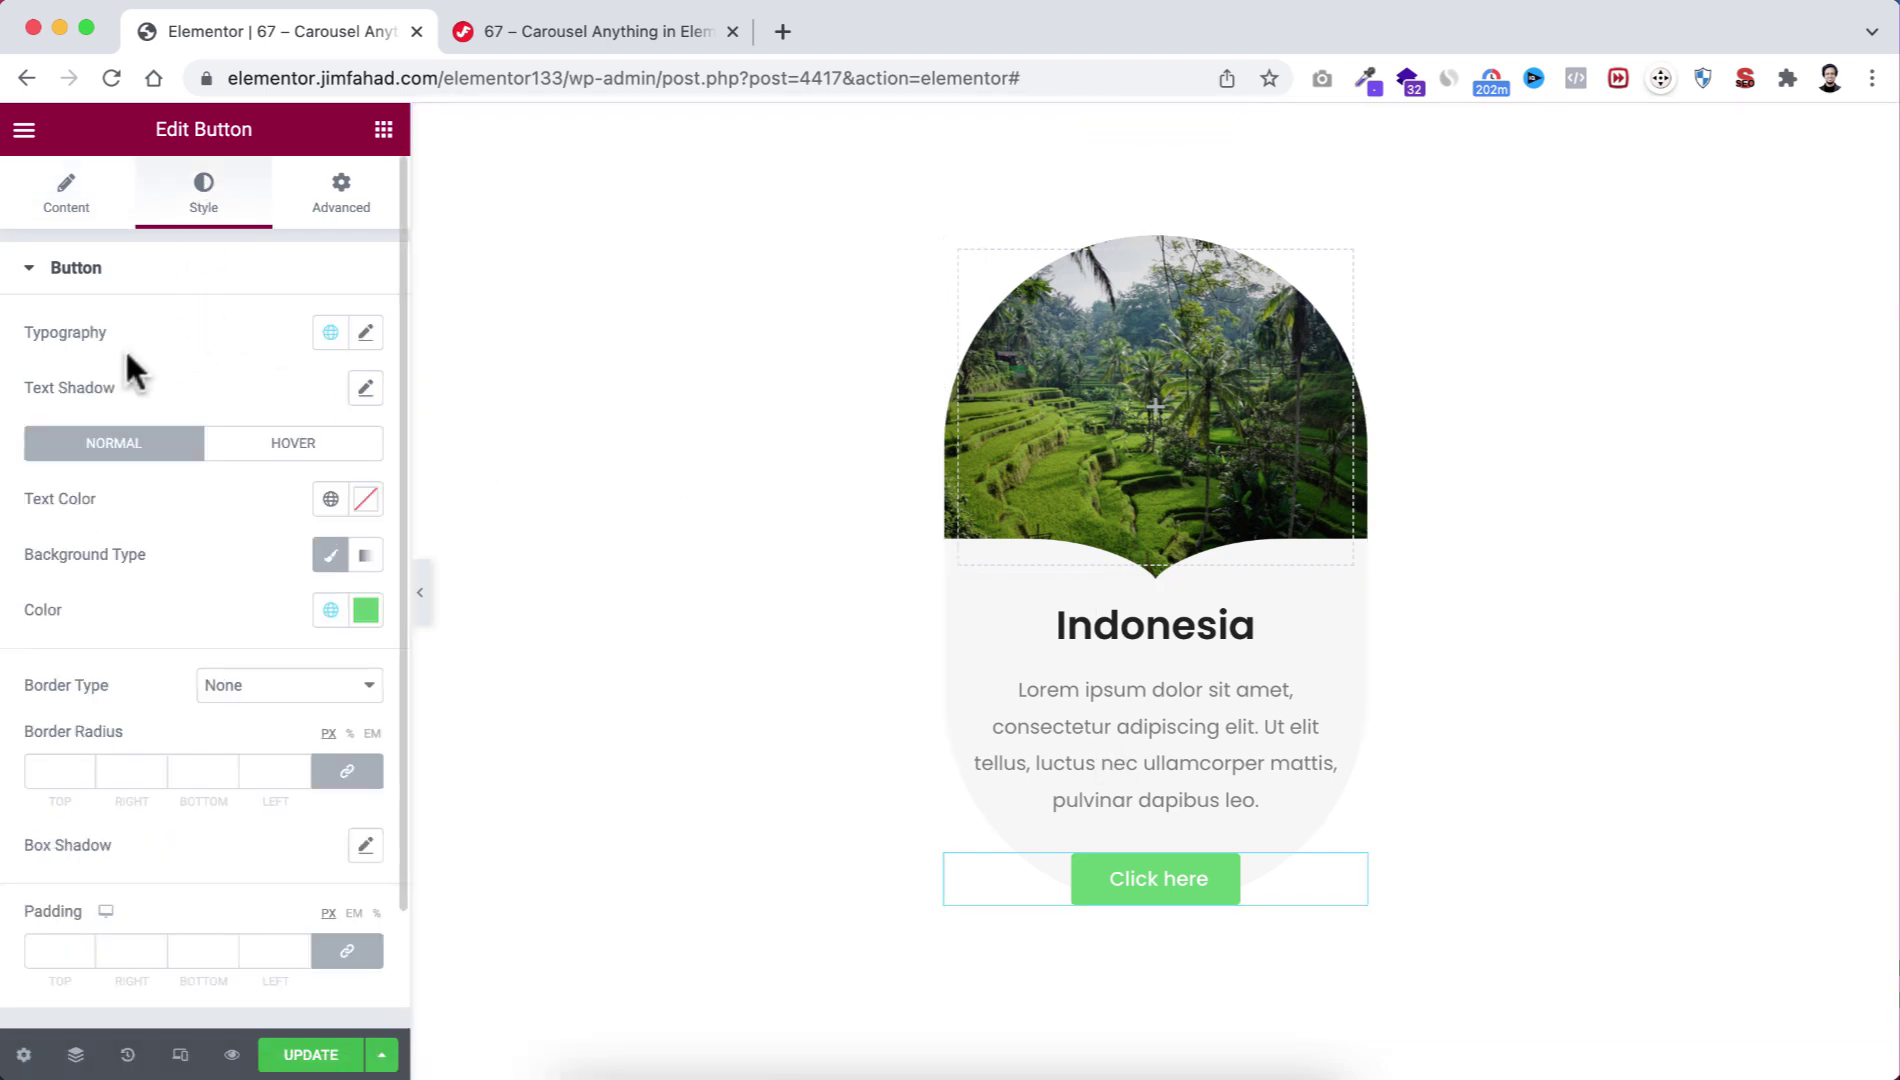
{"action": "left_click", "coordinate": [357, 332]}
{"action": "left_click", "coordinate": [238, 710]}
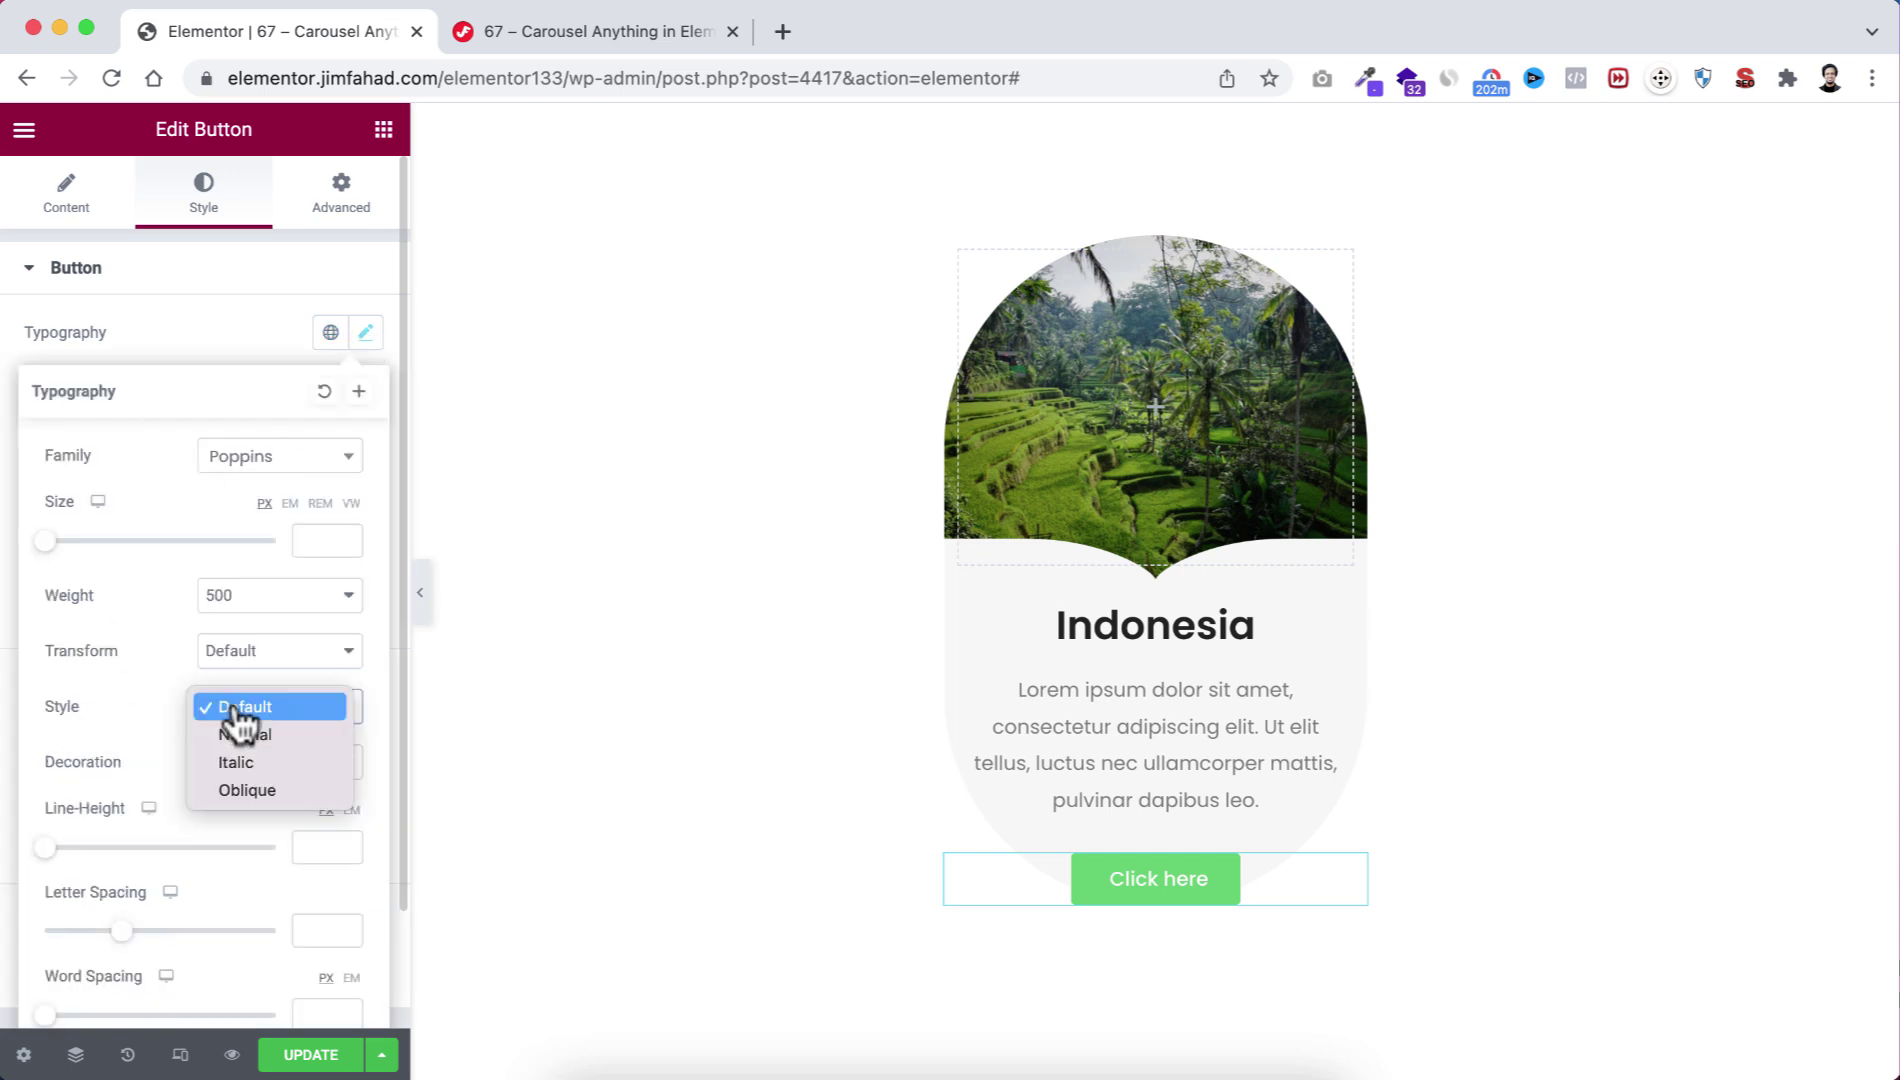
{"action": "left_click", "coordinate": [244, 738]}
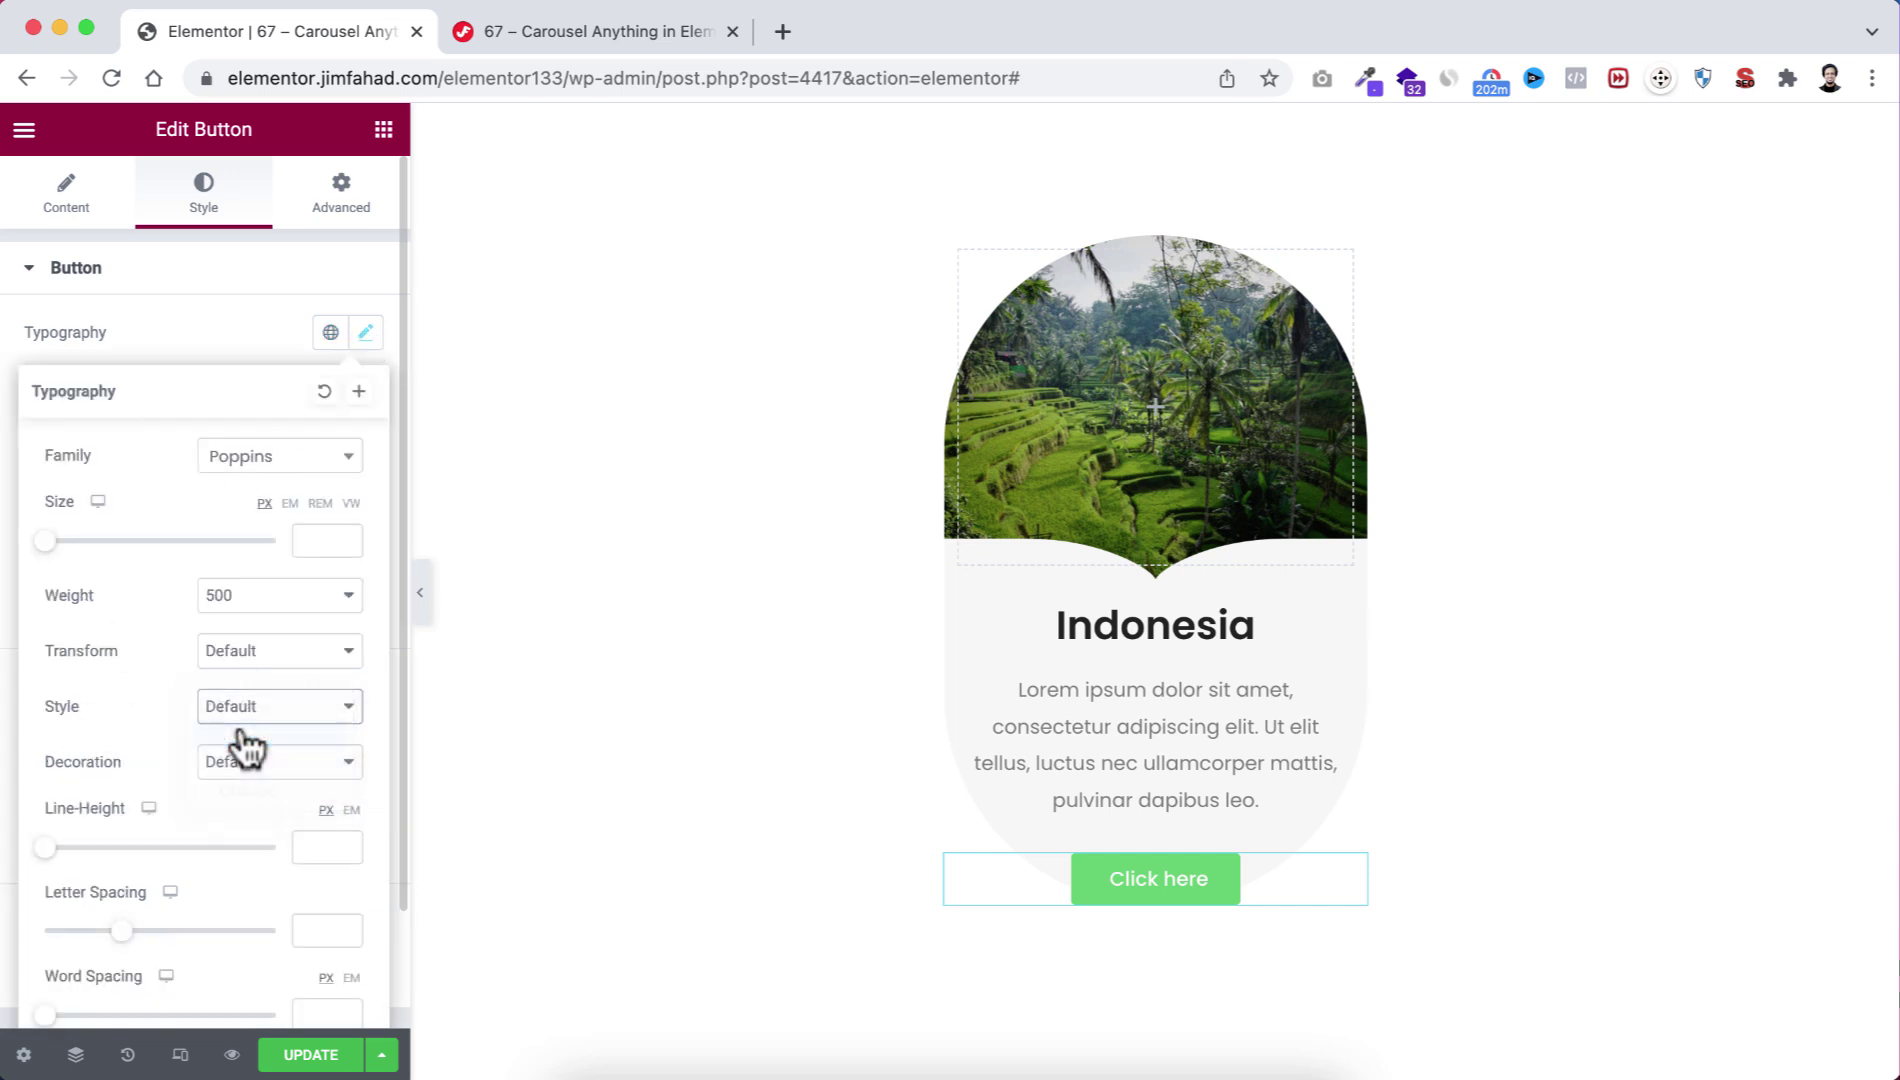
{"action": "left_click", "coordinate": [215, 338]}
Give the button a black #000000 background and a 20 px border radius on all corners.
{"action": "left_click", "coordinate": [362, 611]}
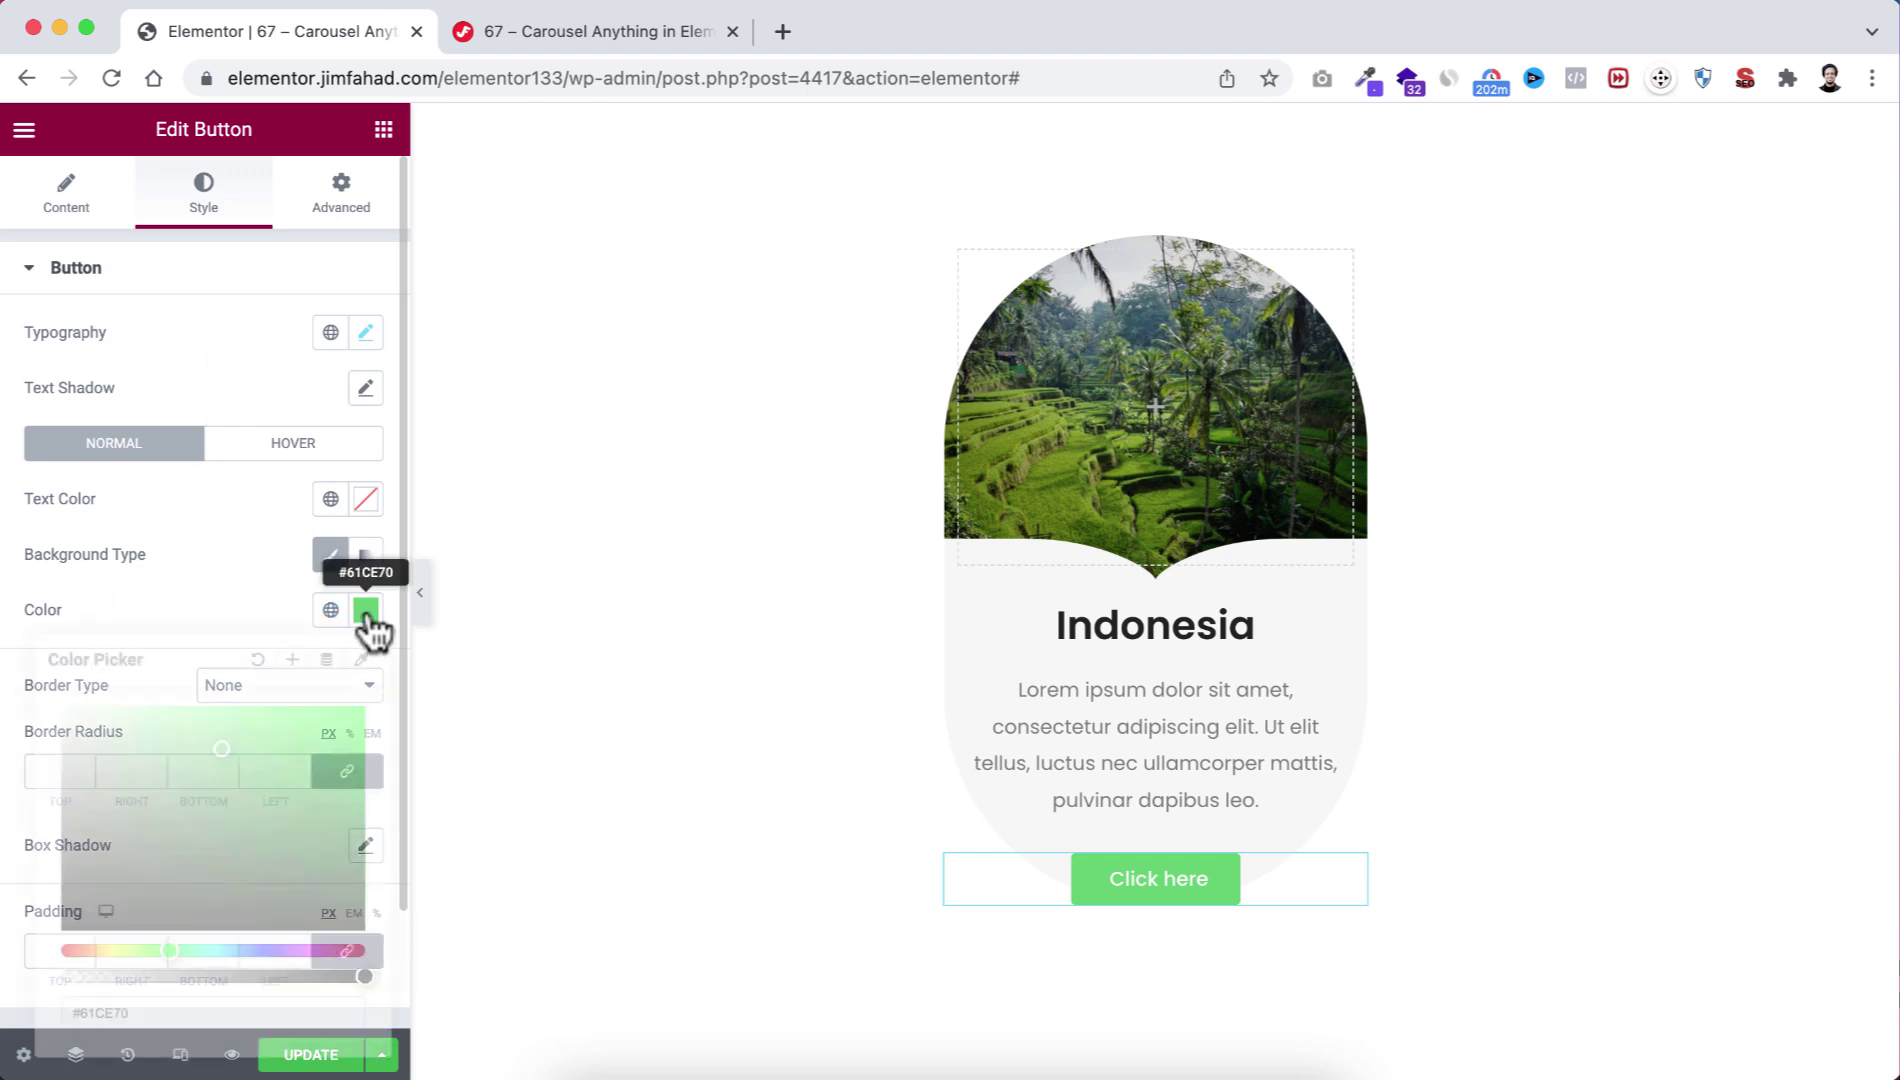
{"action": "left_click_drag", "start_coordinate": [254, 860], "coordinate": [273, 940]}
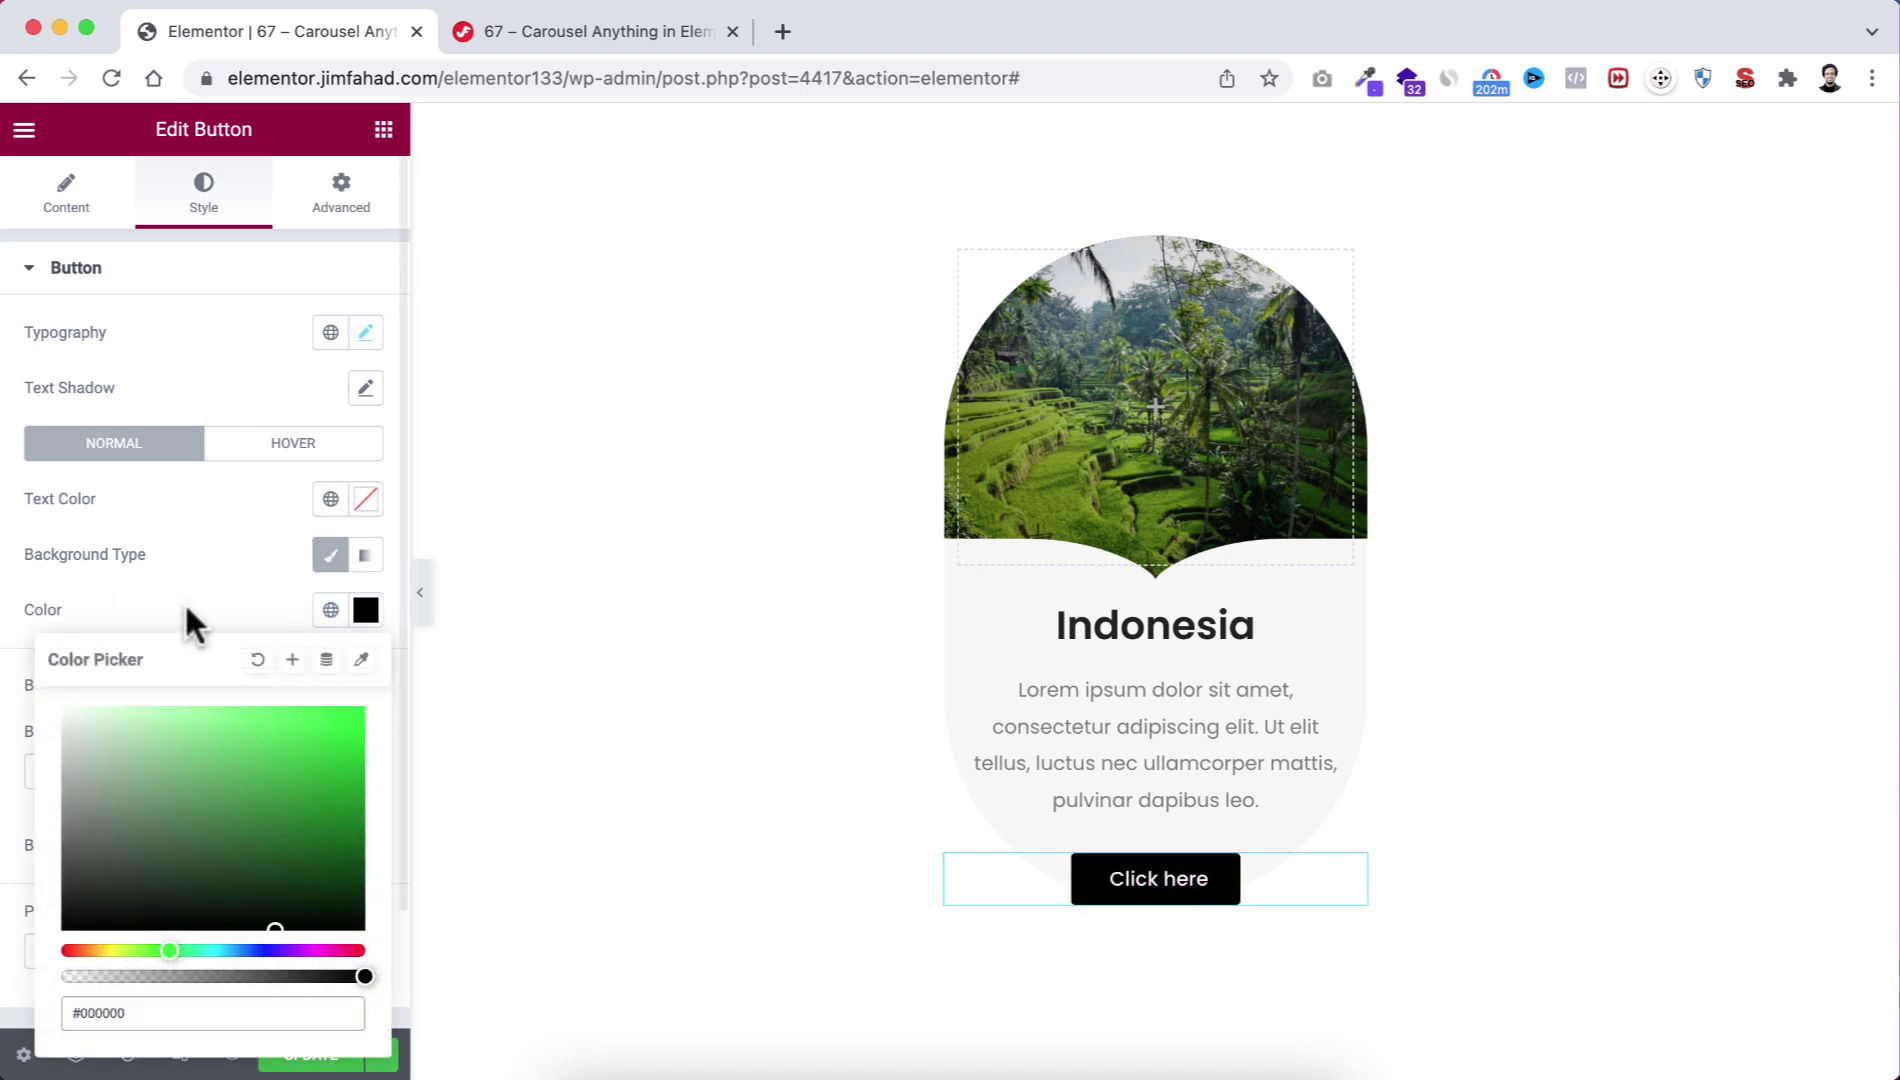
{"action": "left_click", "coordinate": [187, 607]}
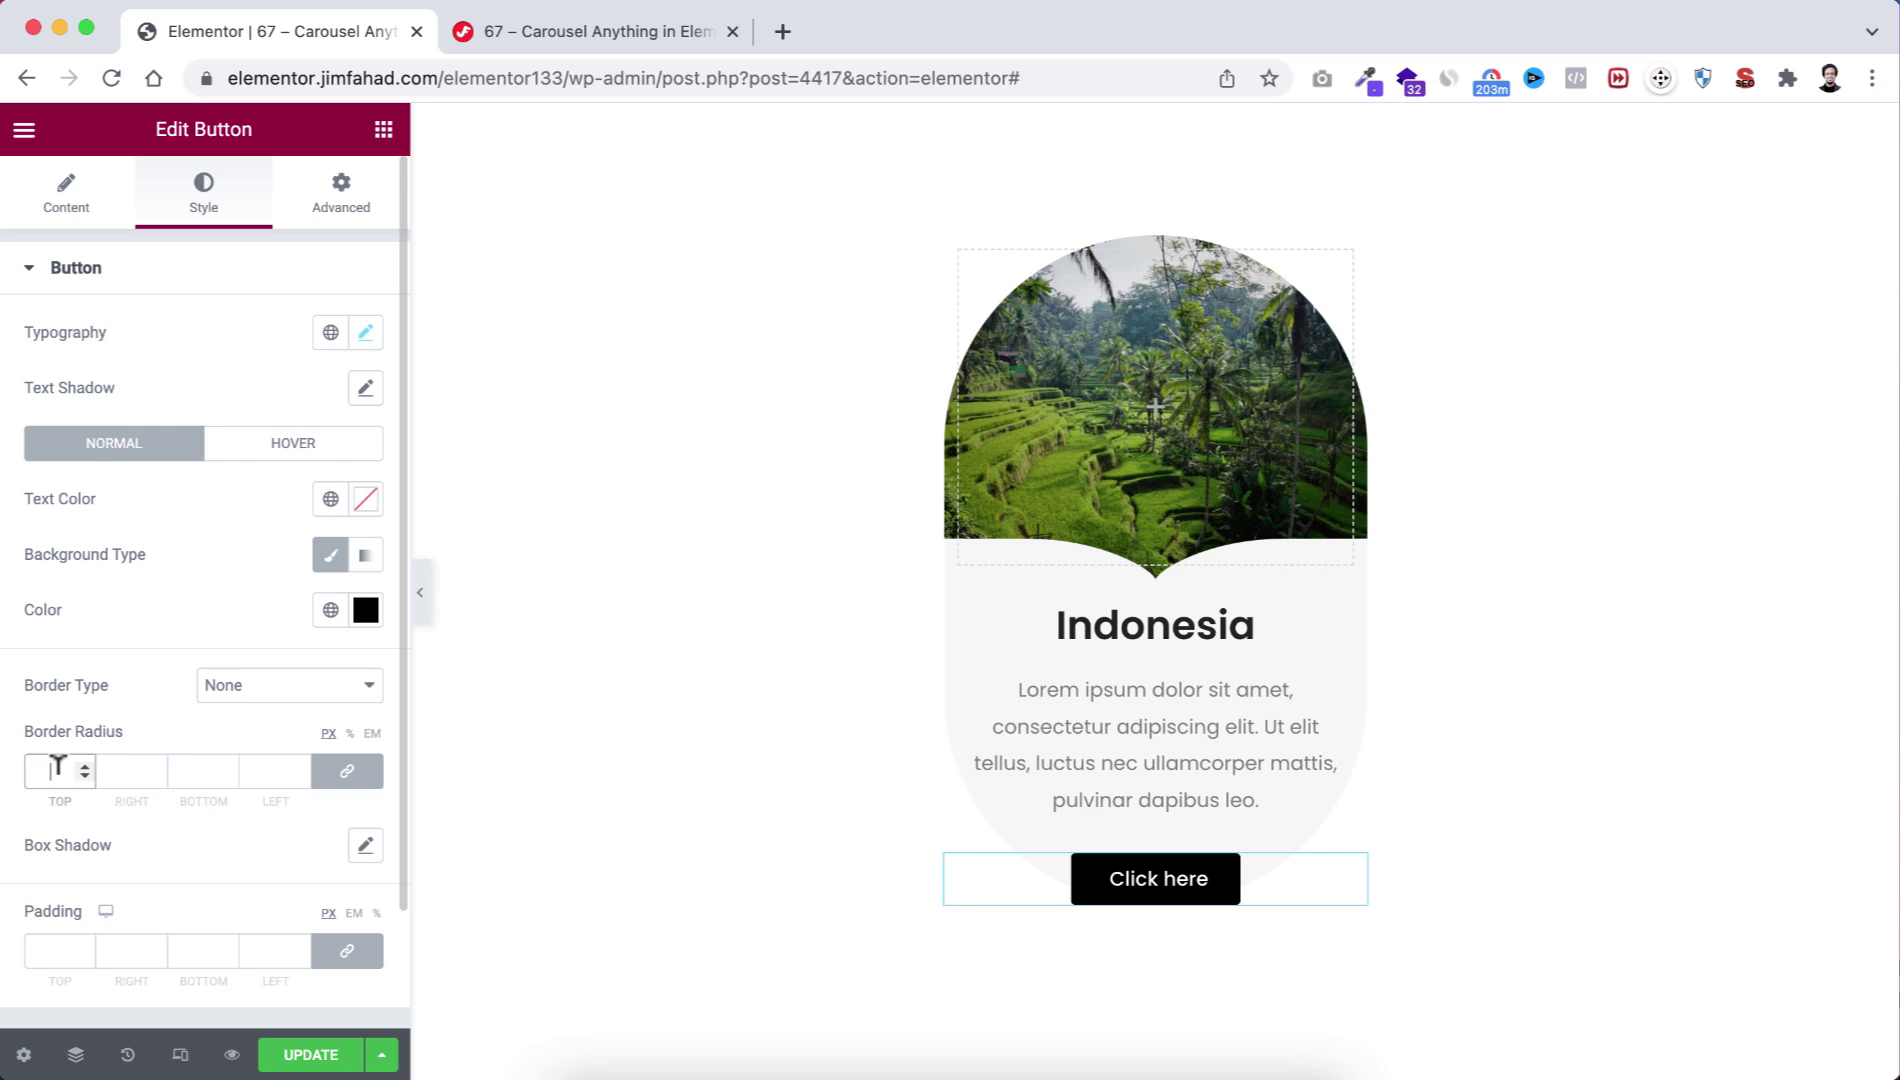
{"action": "type", "text": "20"}
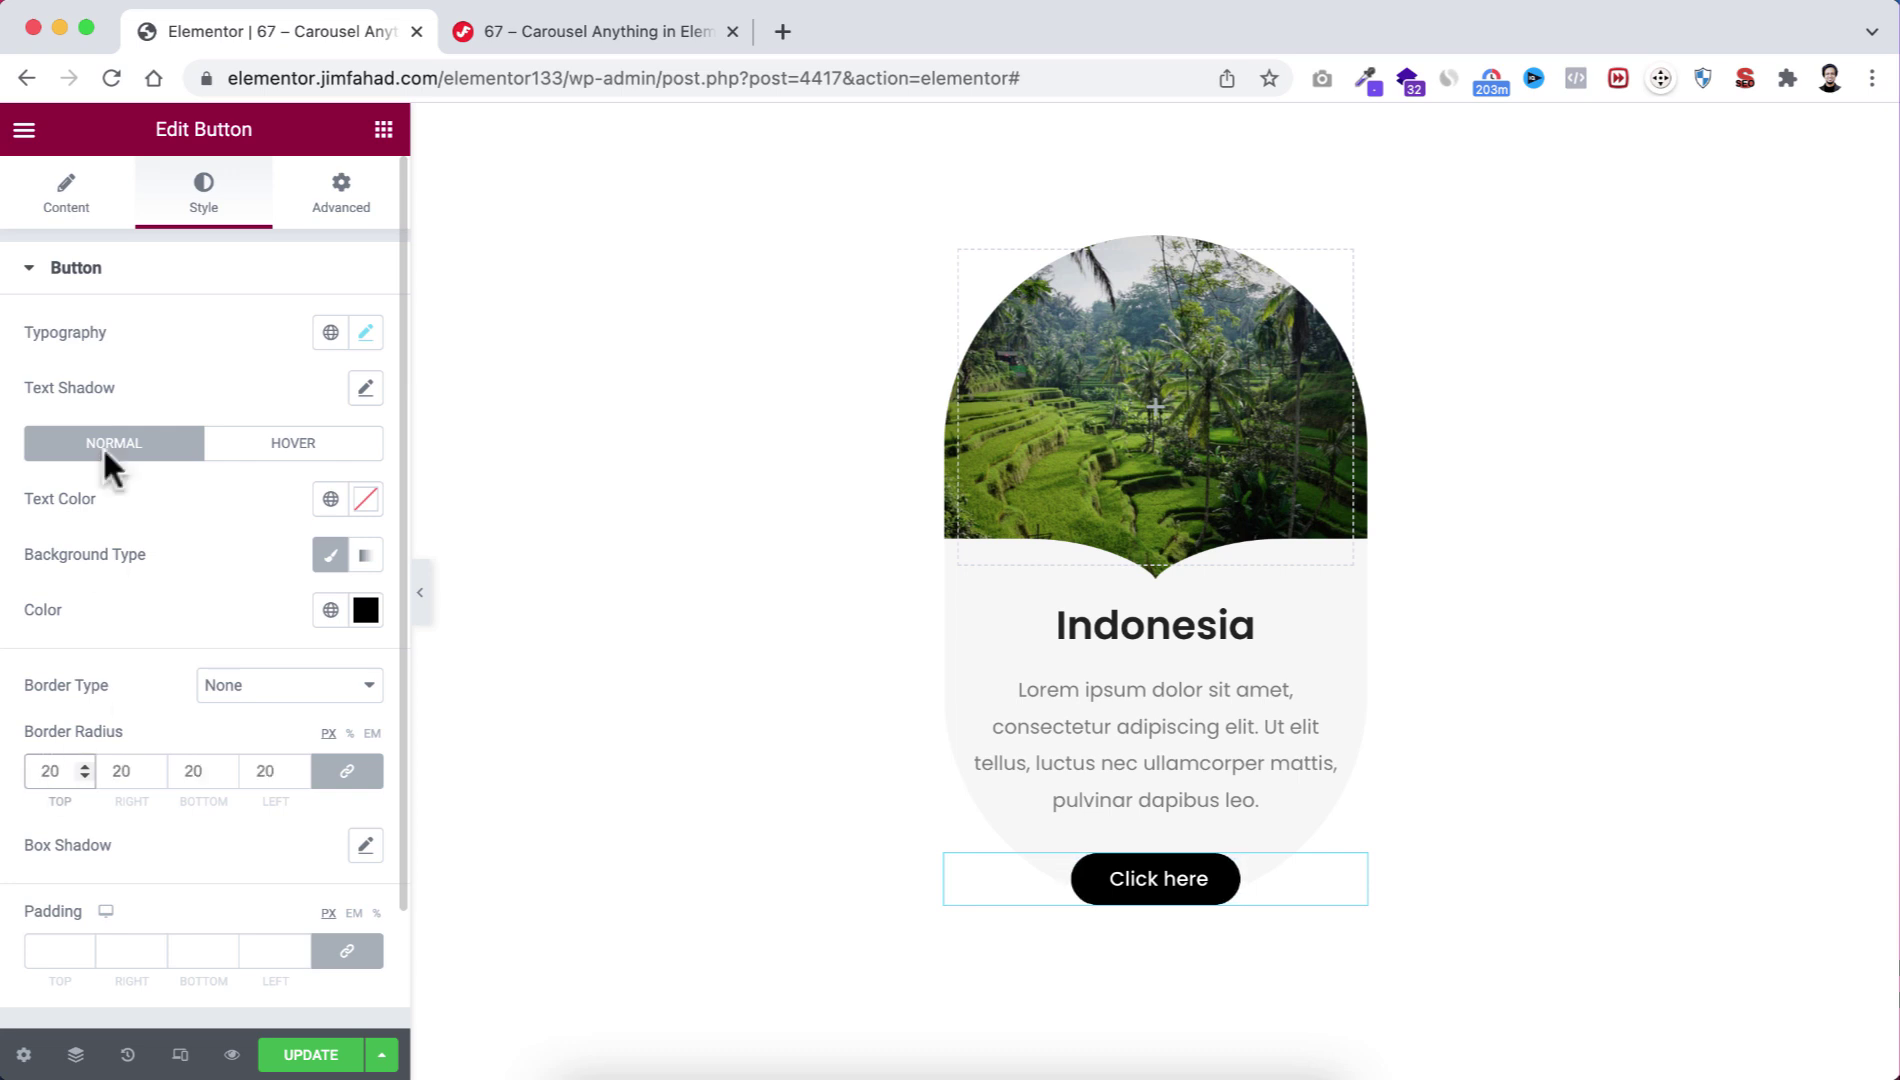
Unlink the button's margin values and set its bottom margin to 40 px.
{"action": "left_click", "coordinate": [340, 195]}
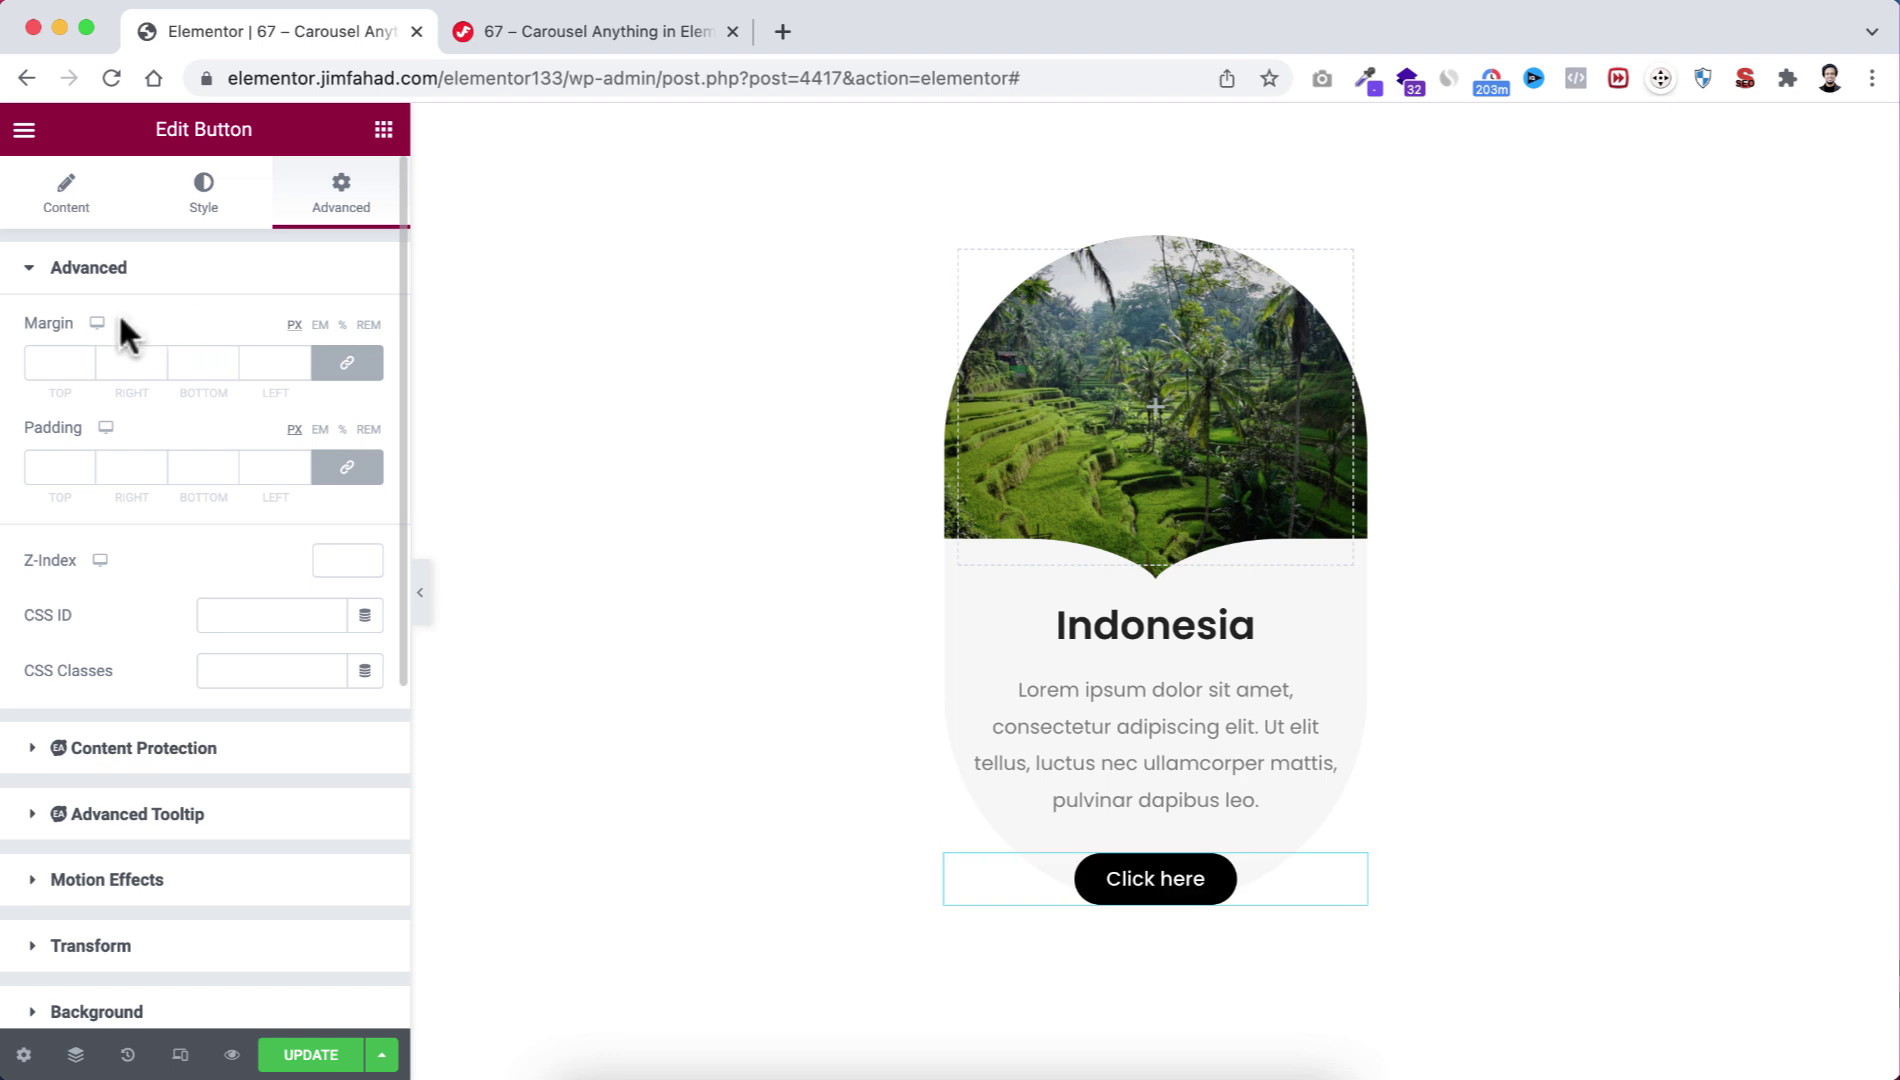
{"action": "left_click", "coordinate": [349, 364]}
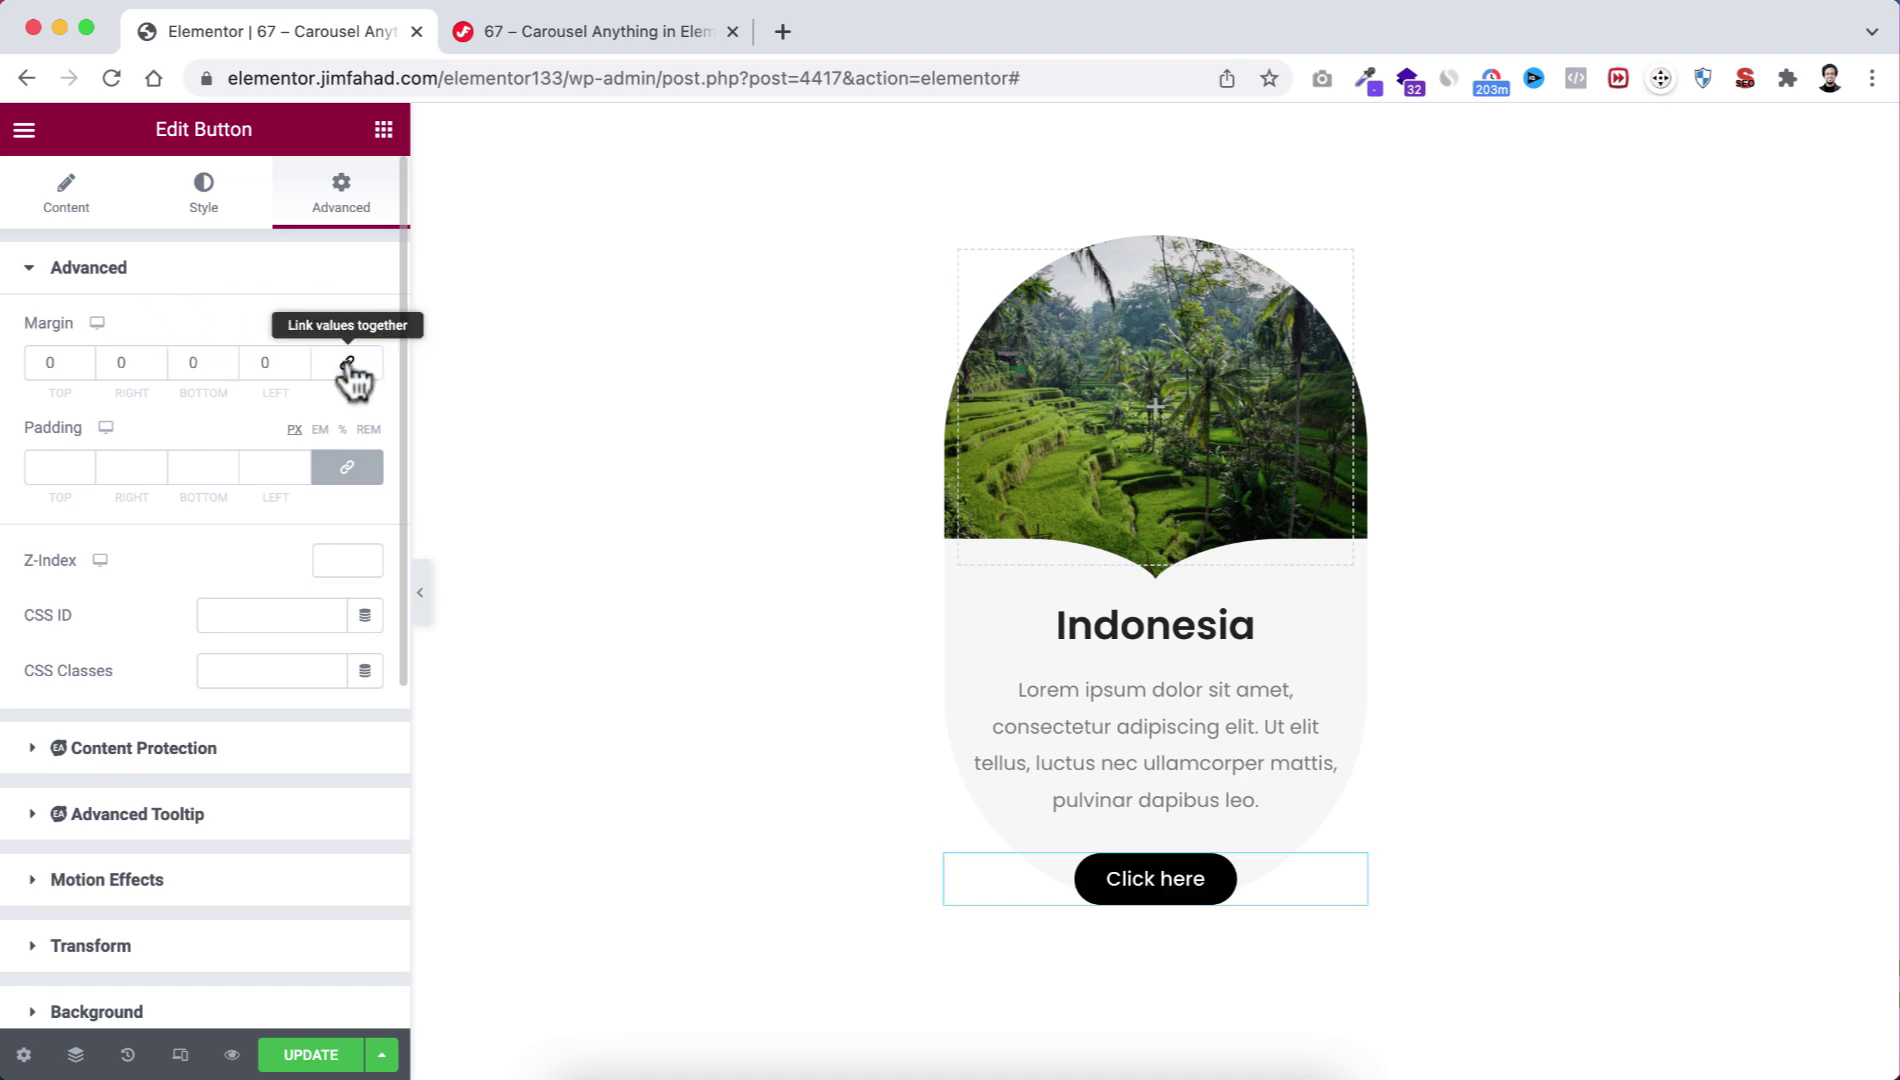
{"action": "left_click", "coordinate": [187, 352]}
{"action": "type", "text": "4"}
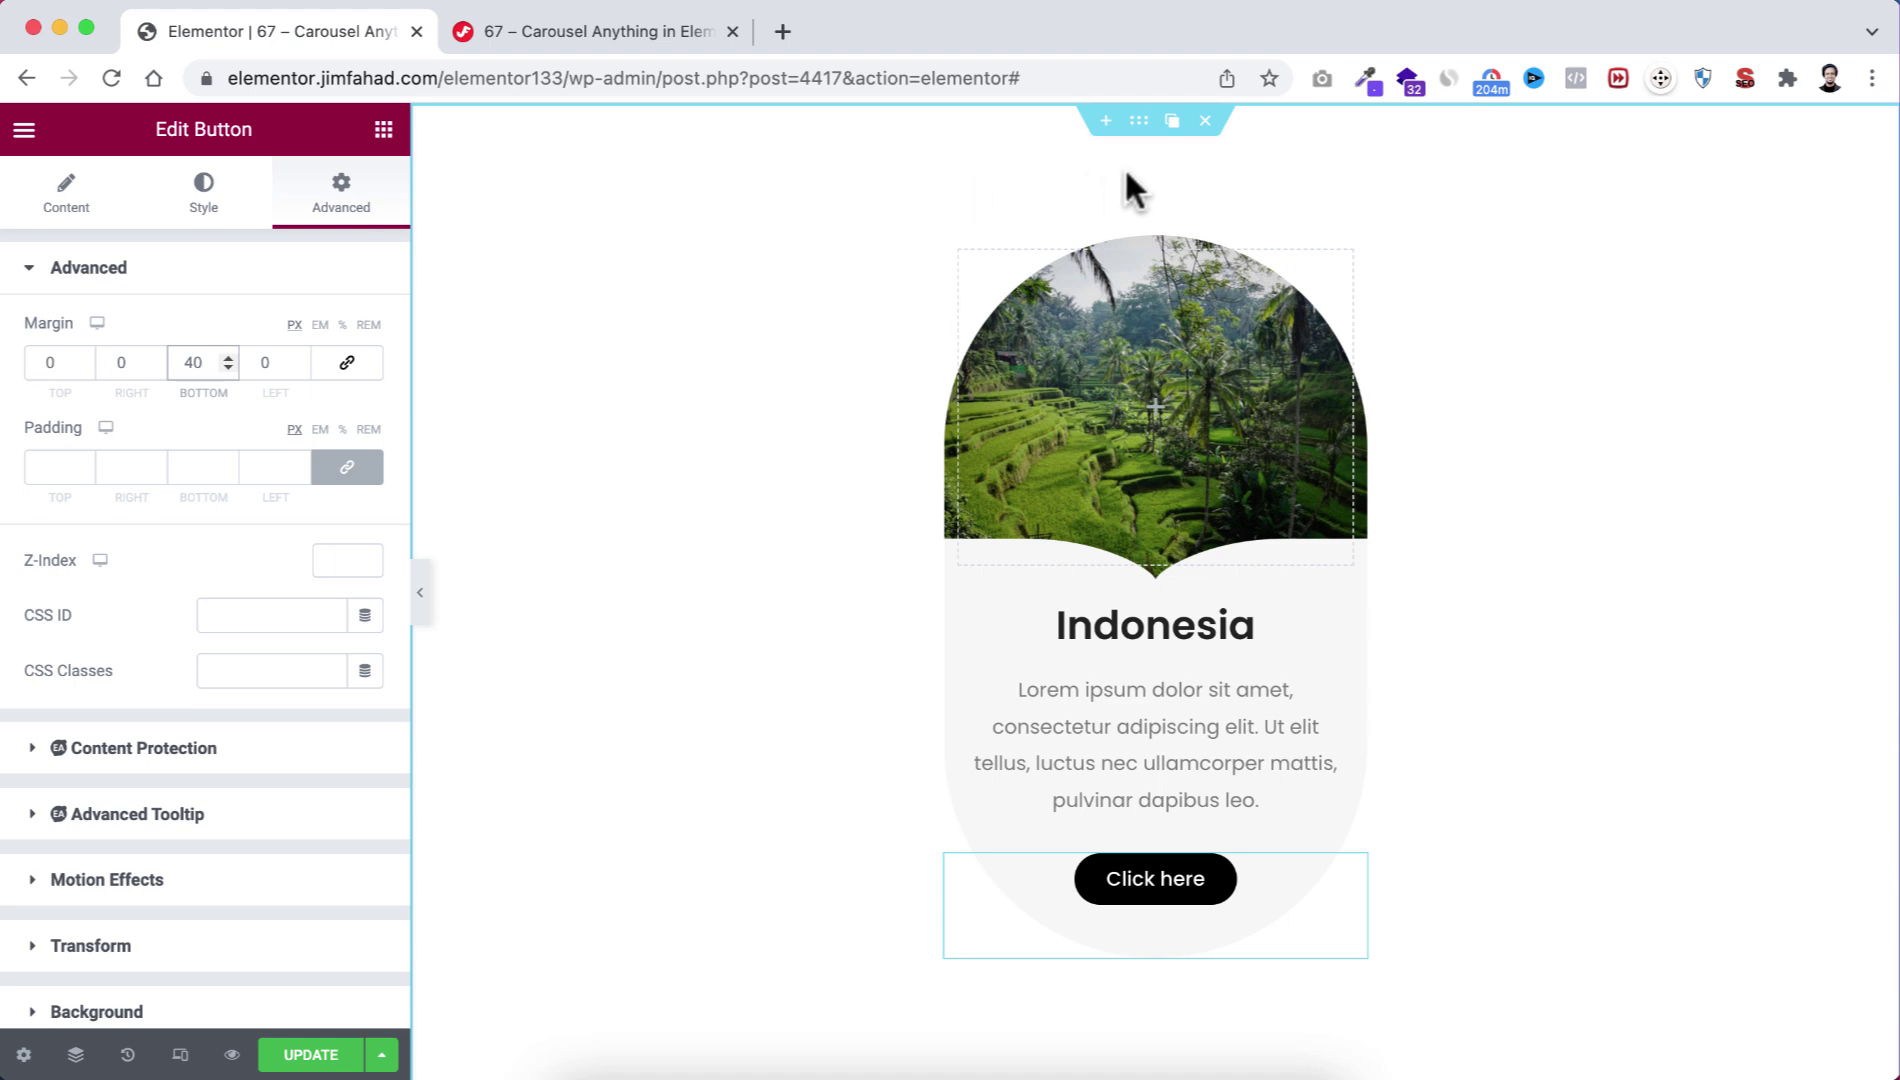
Set the outer section's top and bottom padding to 0.
{"action": "left_click", "coordinate": [1138, 120]}
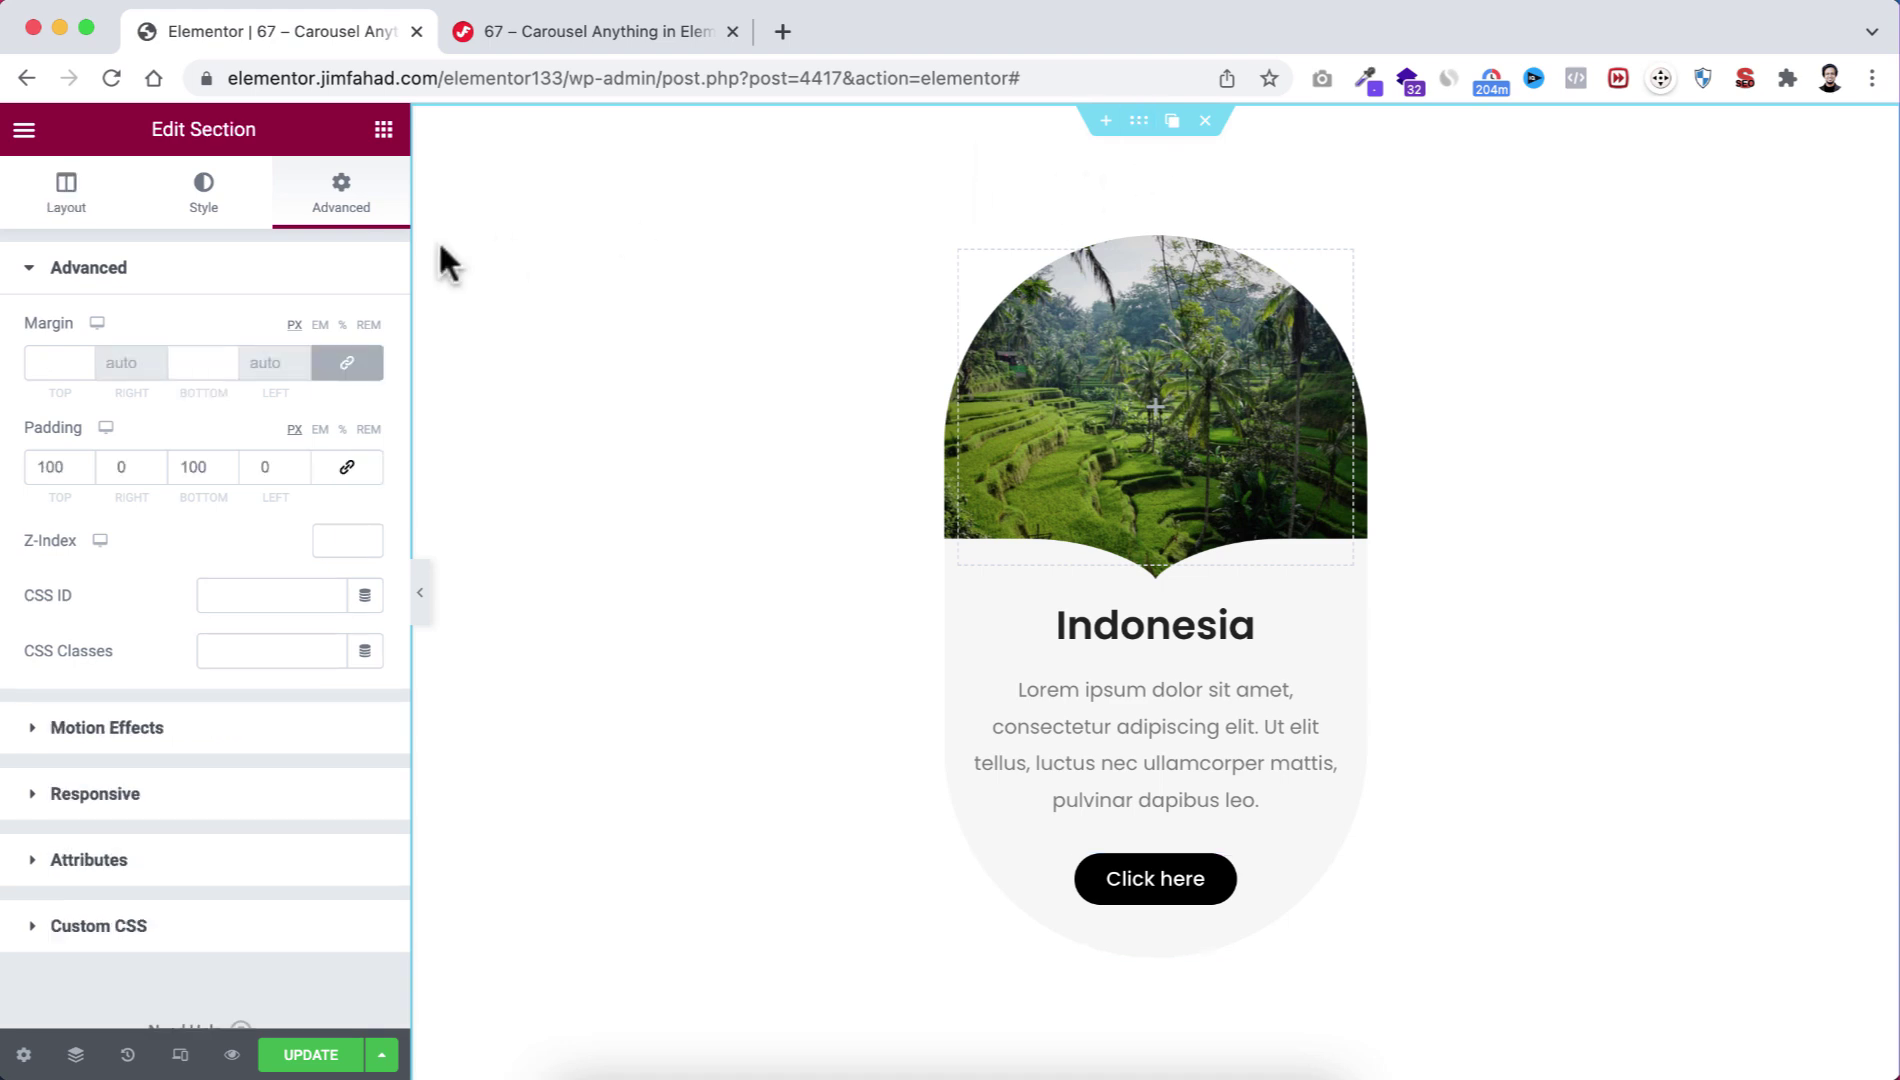
{"action": "double_click", "coordinate": [214, 462]}
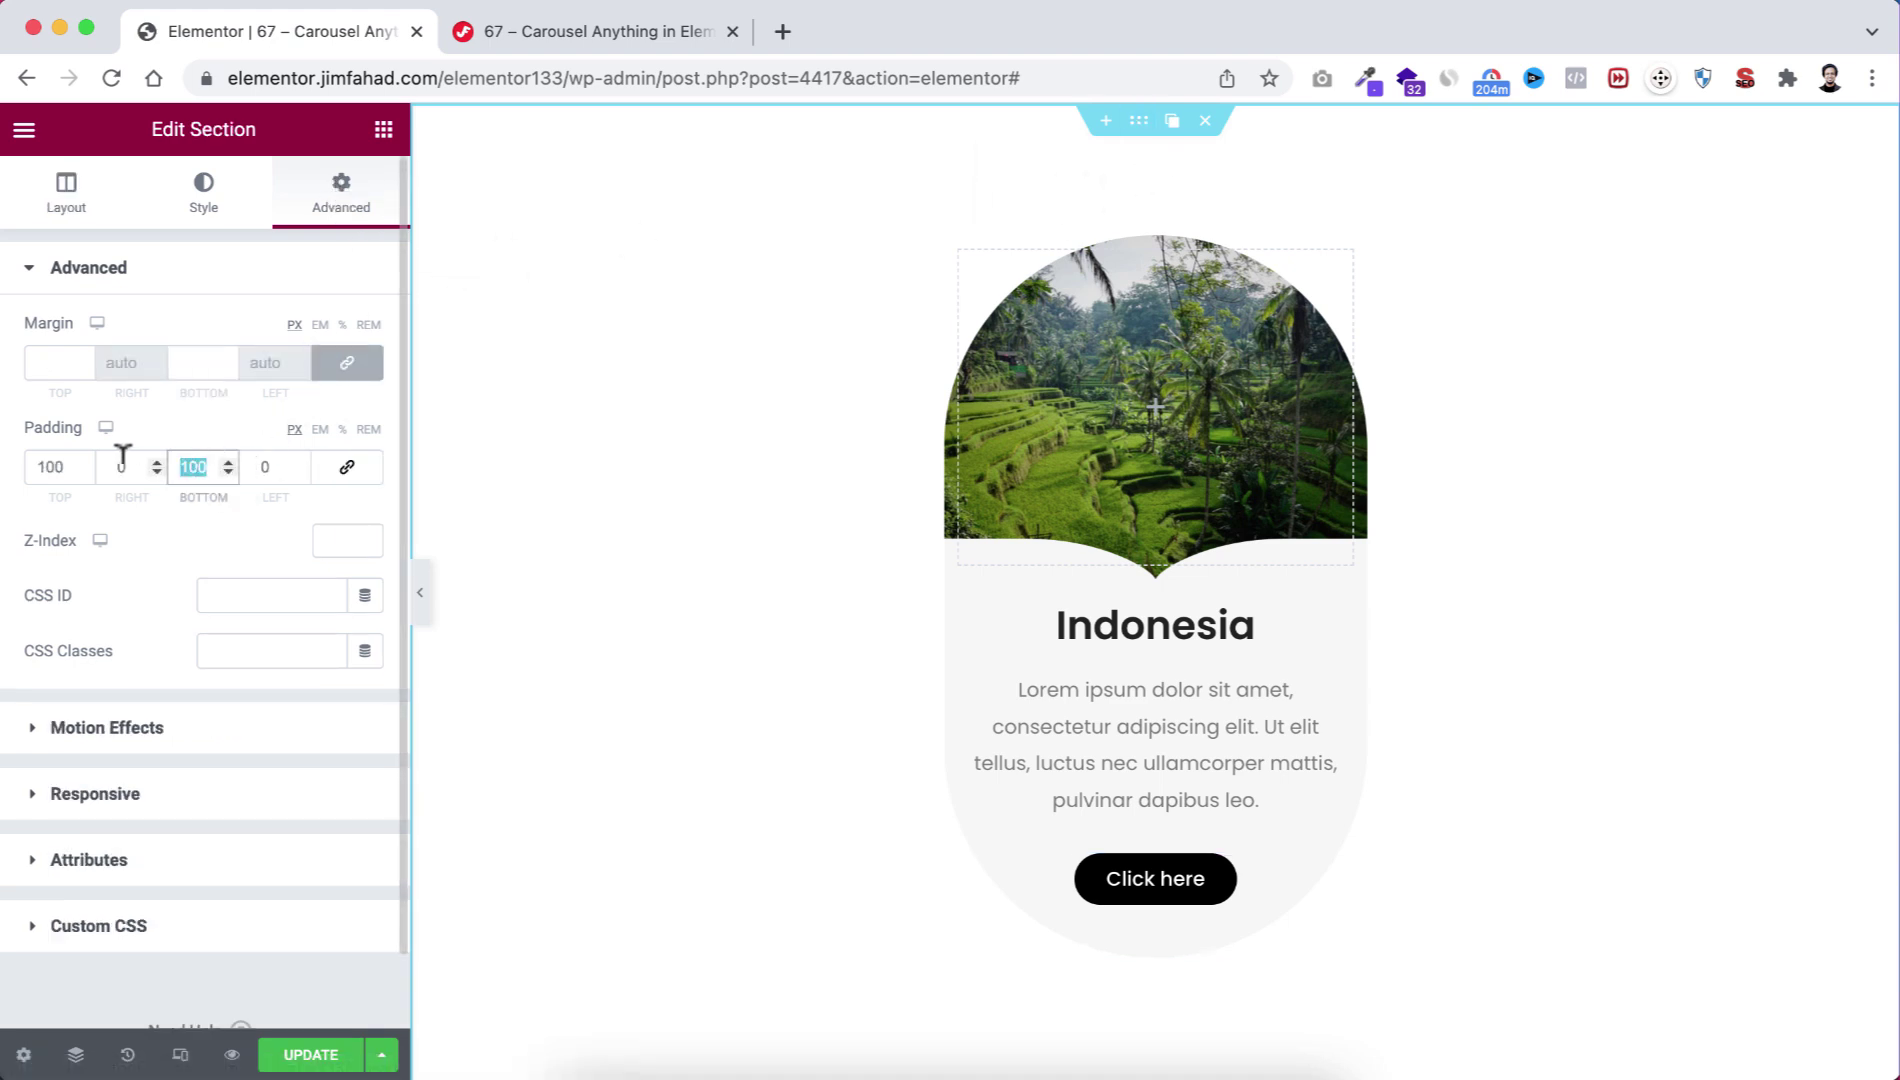
{"action": "type", "text": "0"}
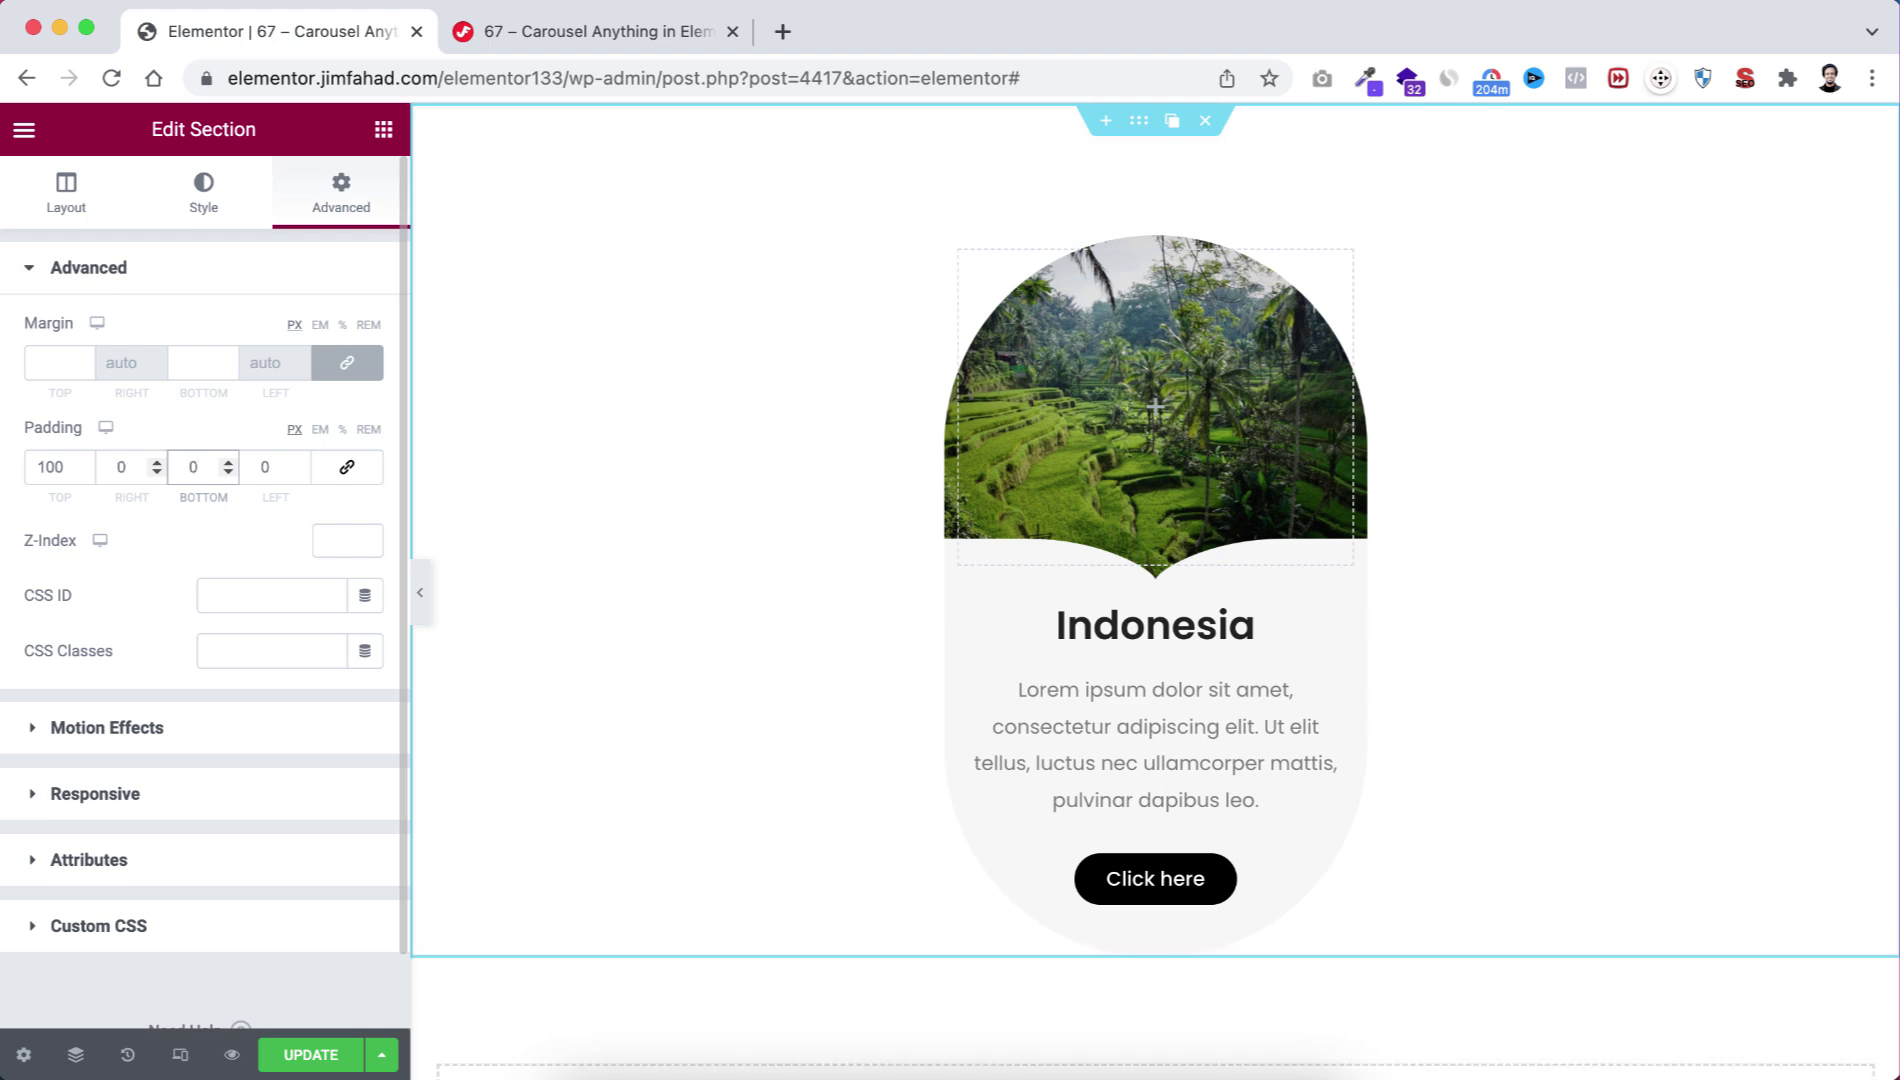
{"action": "double_click", "coordinate": [55, 465]}
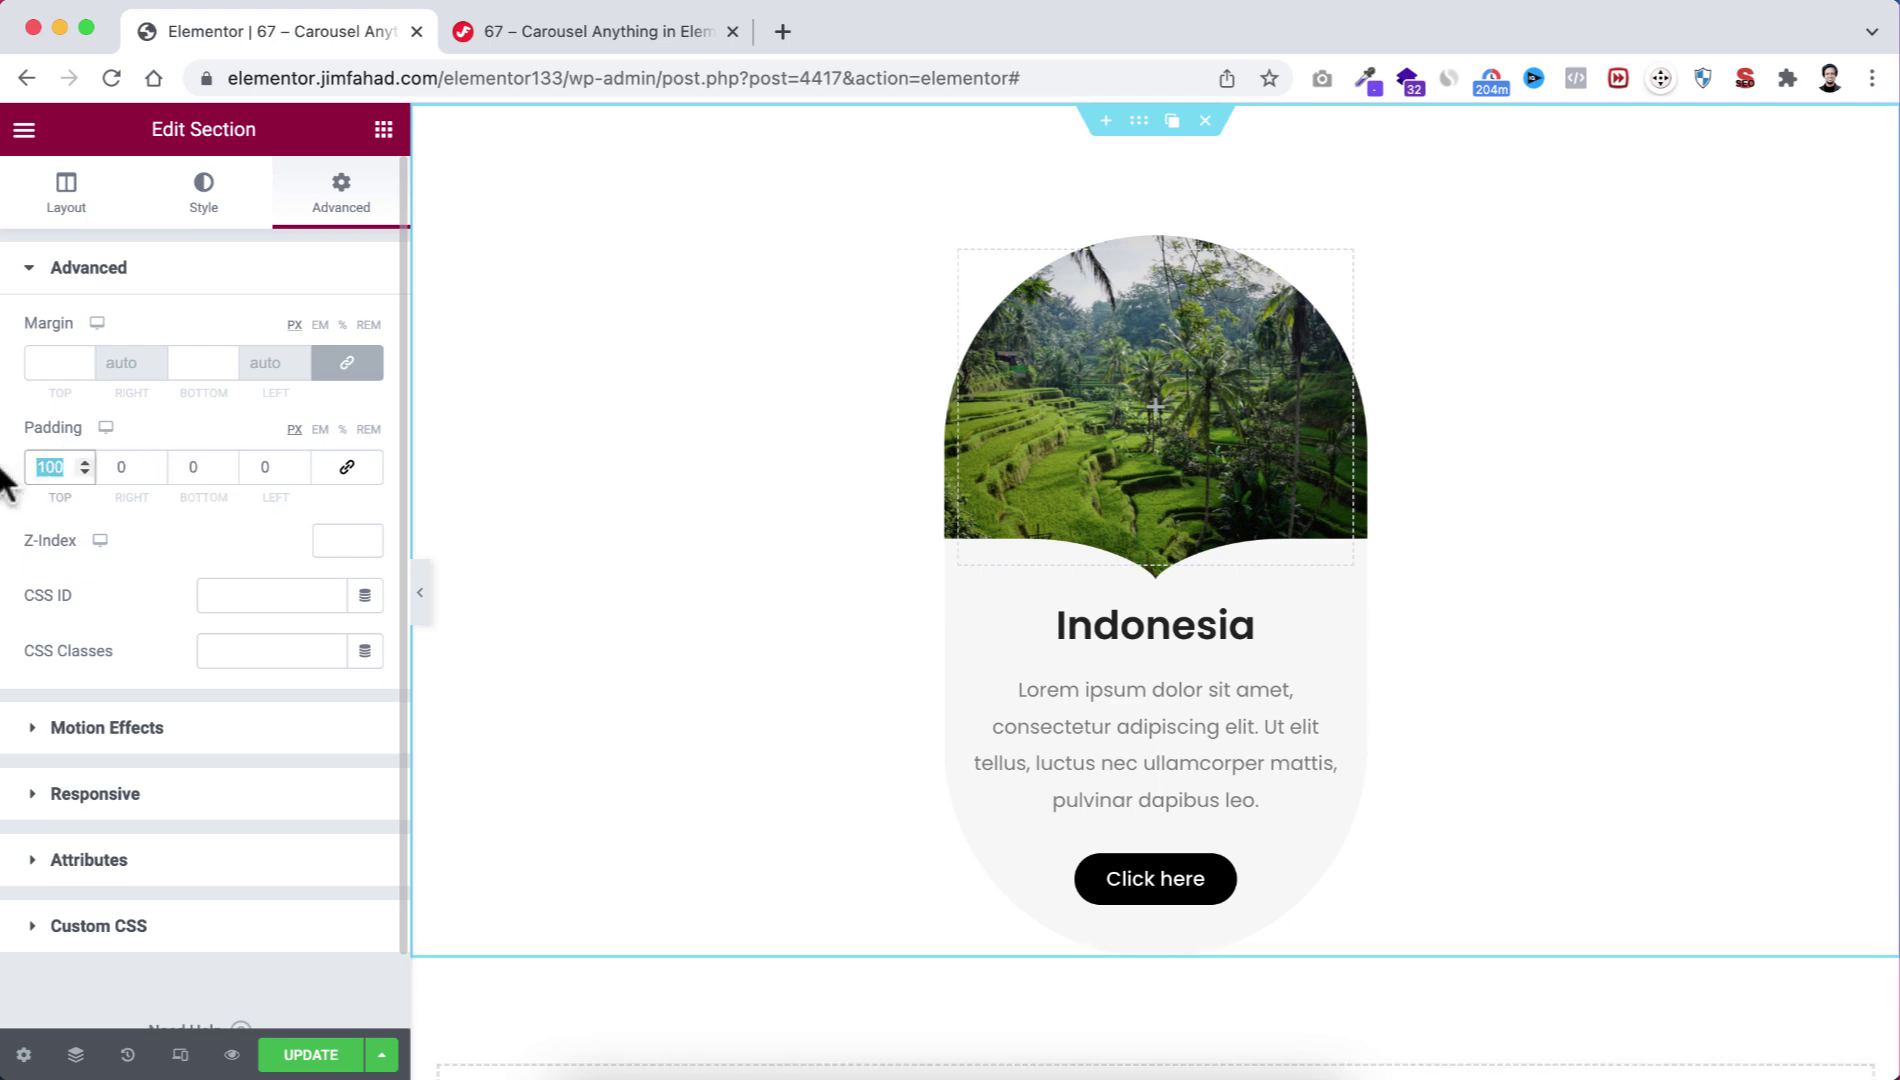
{"action": "type", "text": "0"}
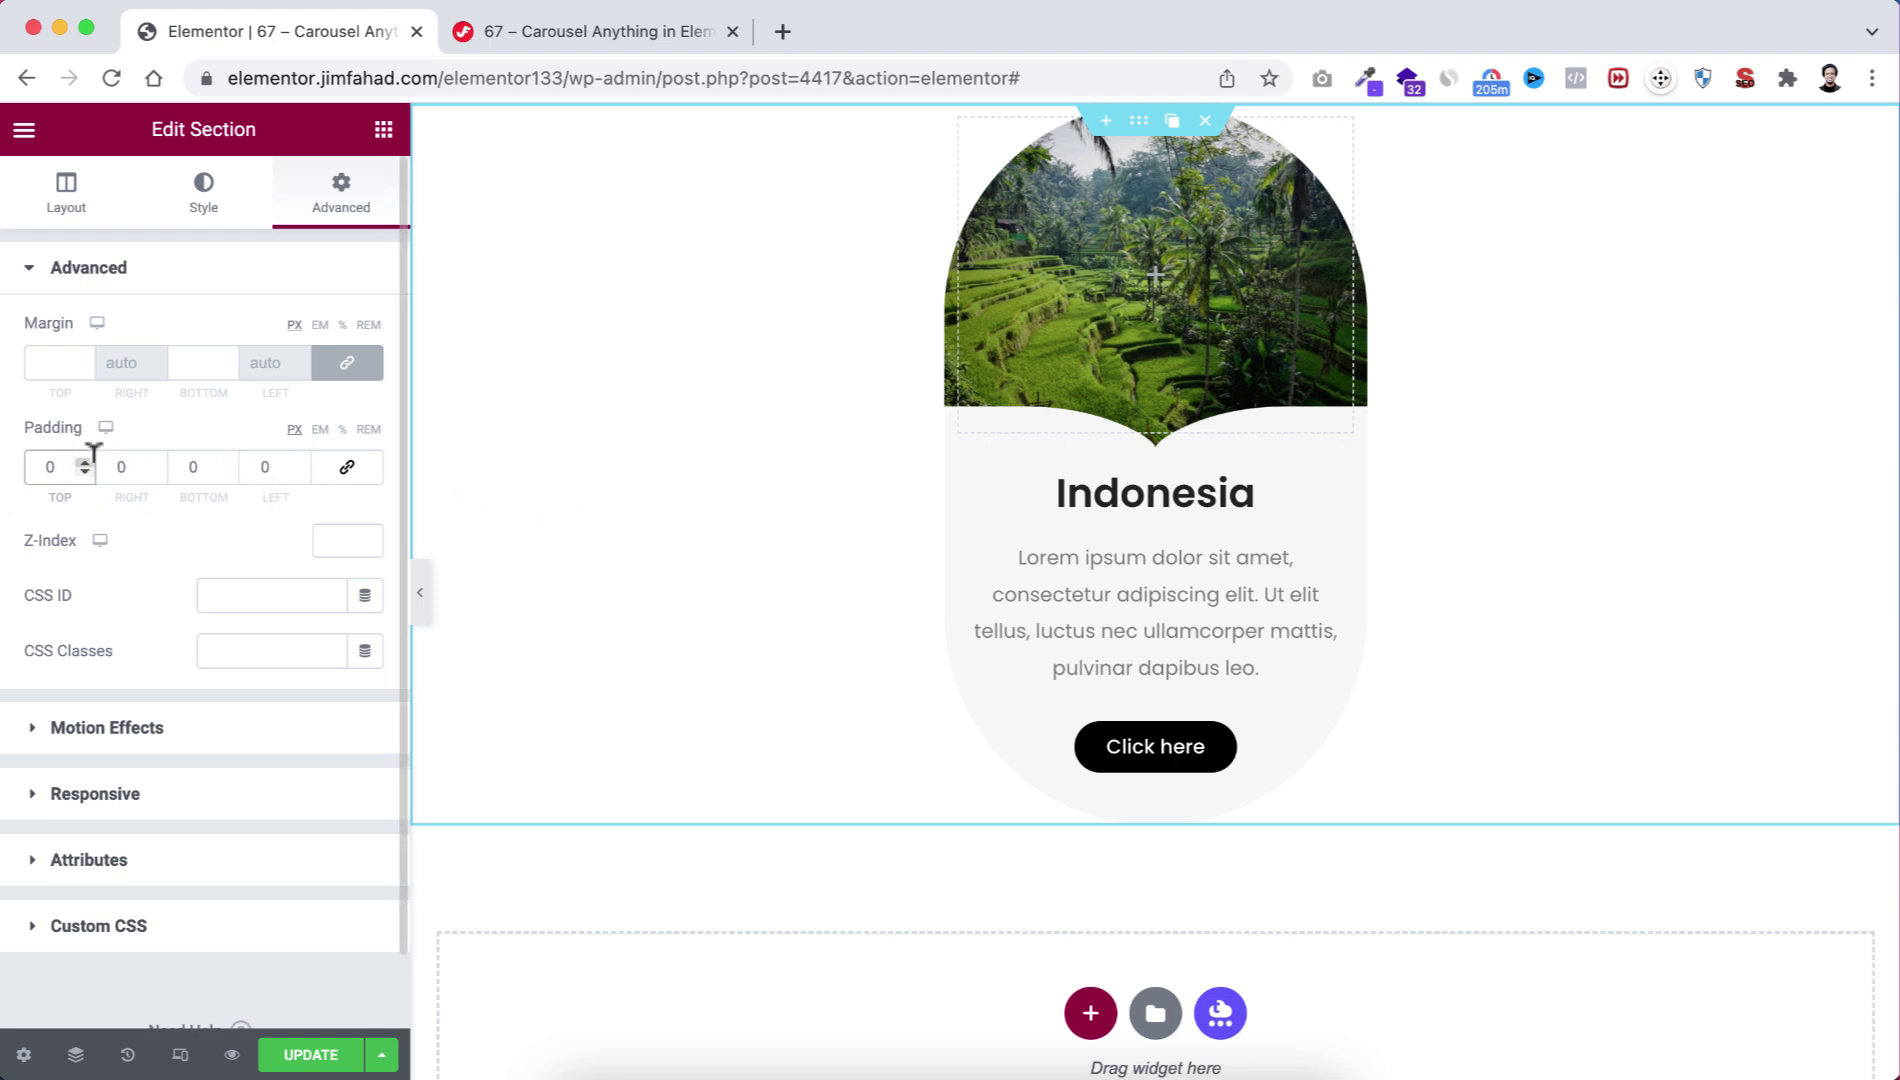
Open the Navigator and save the card's outer section to the library as a template named Country Card 001.
{"action": "right_click", "coordinate": [1137, 125]}
{"action": "left_click", "coordinate": [1210, 548]}
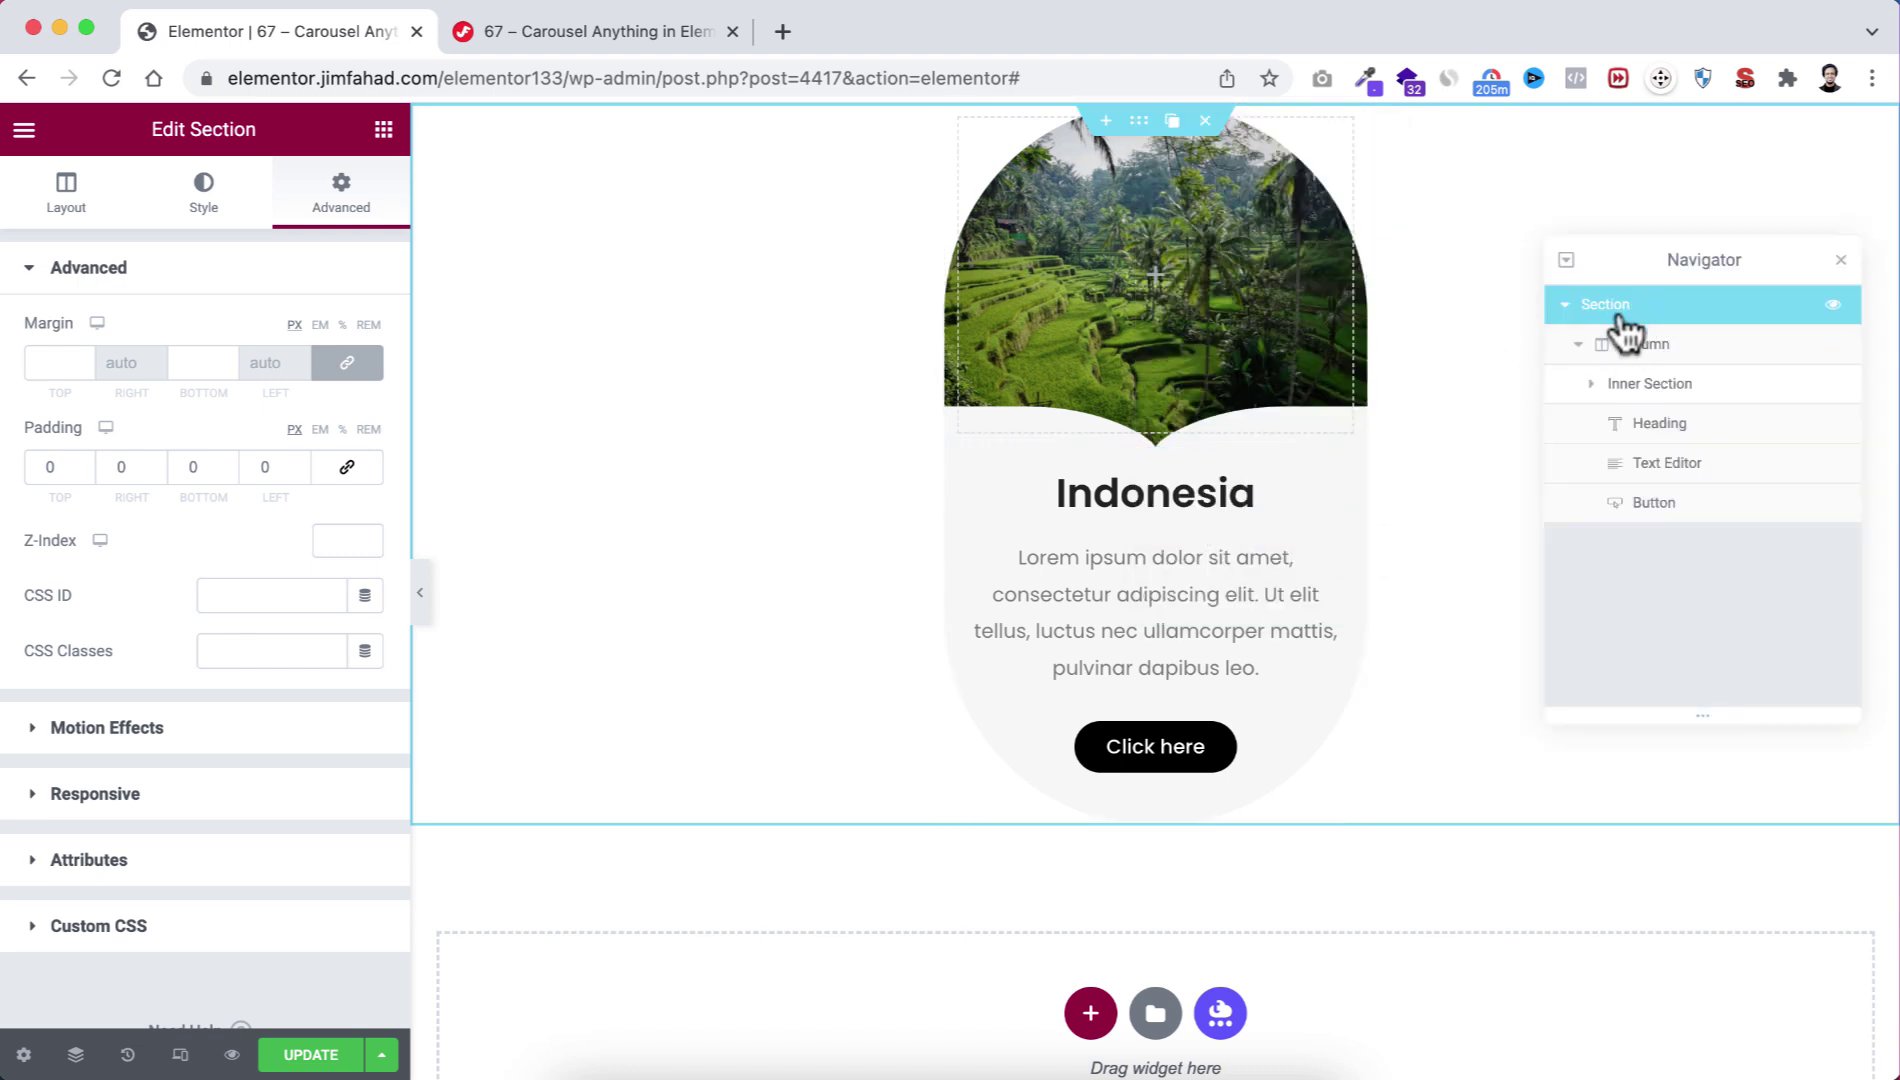
{"action": "left_click", "coordinate": [1675, 400]}
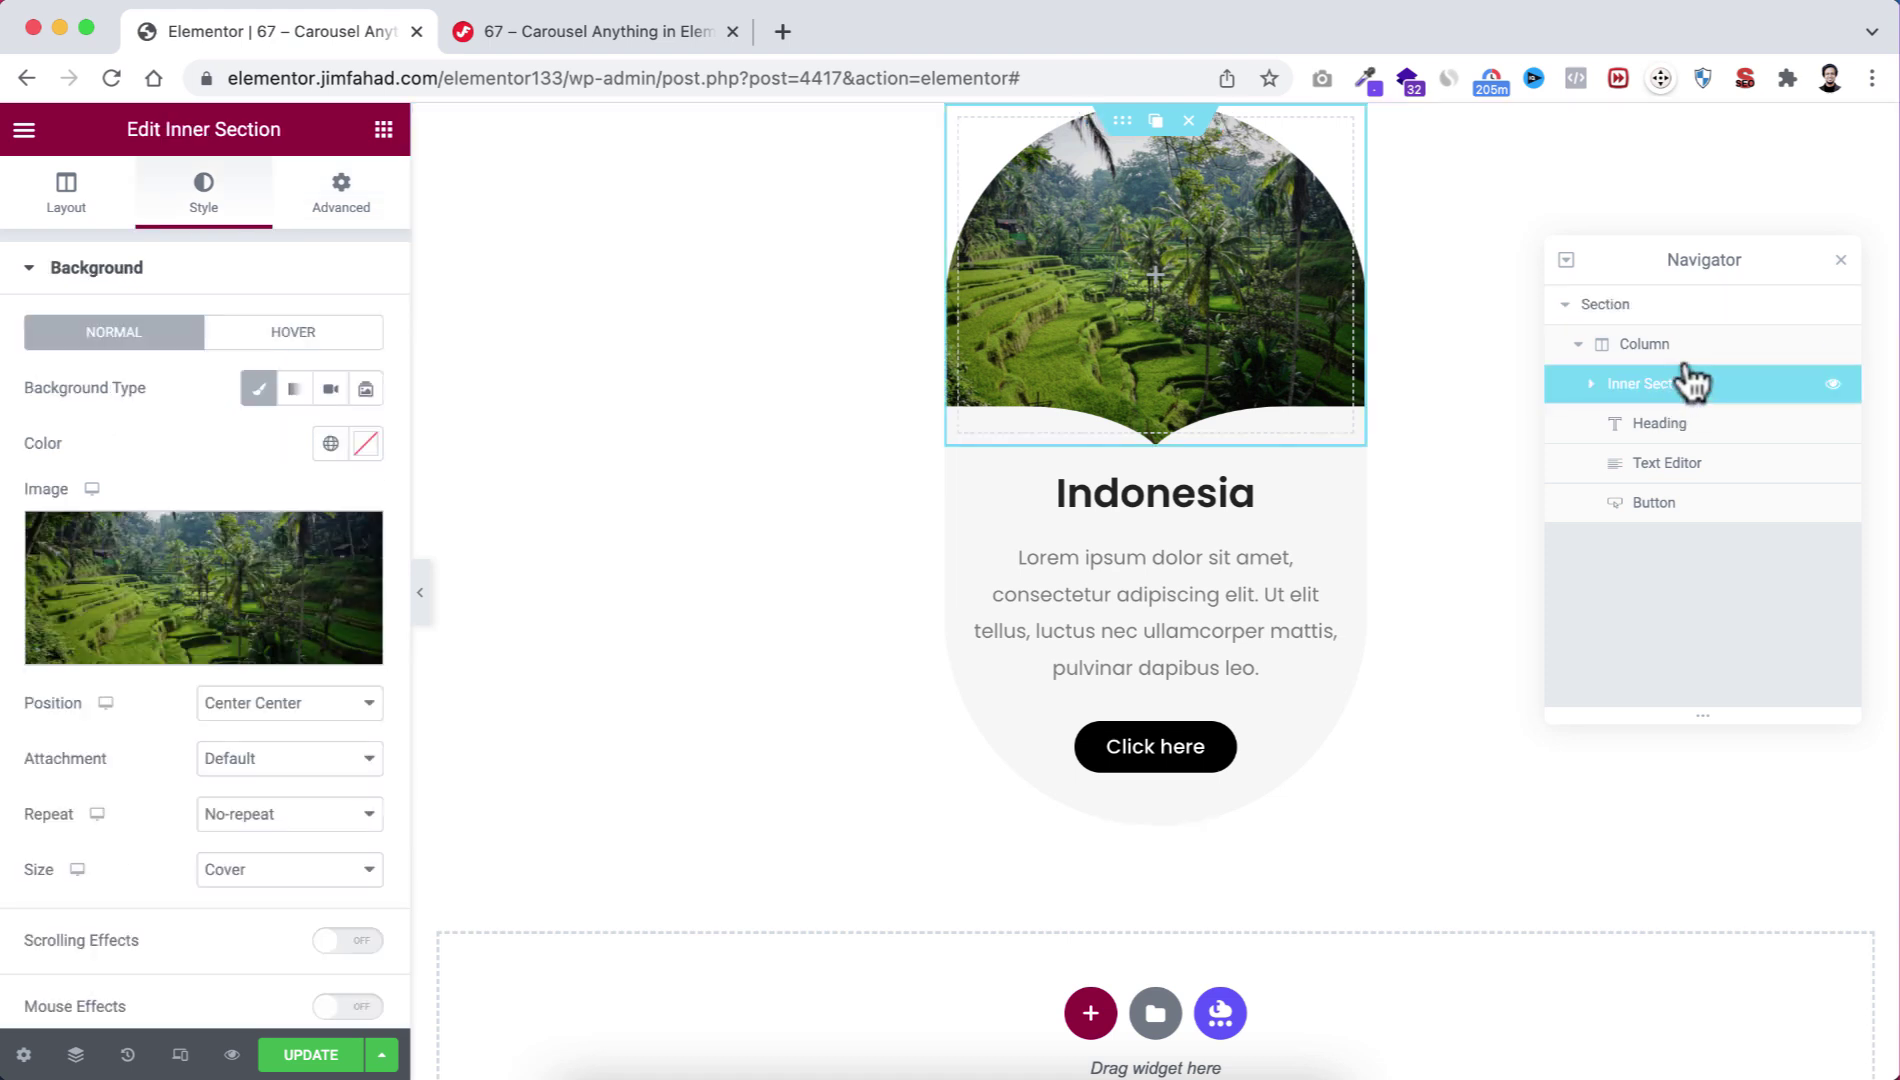
{"action": "left_click", "coordinate": [1650, 316]}
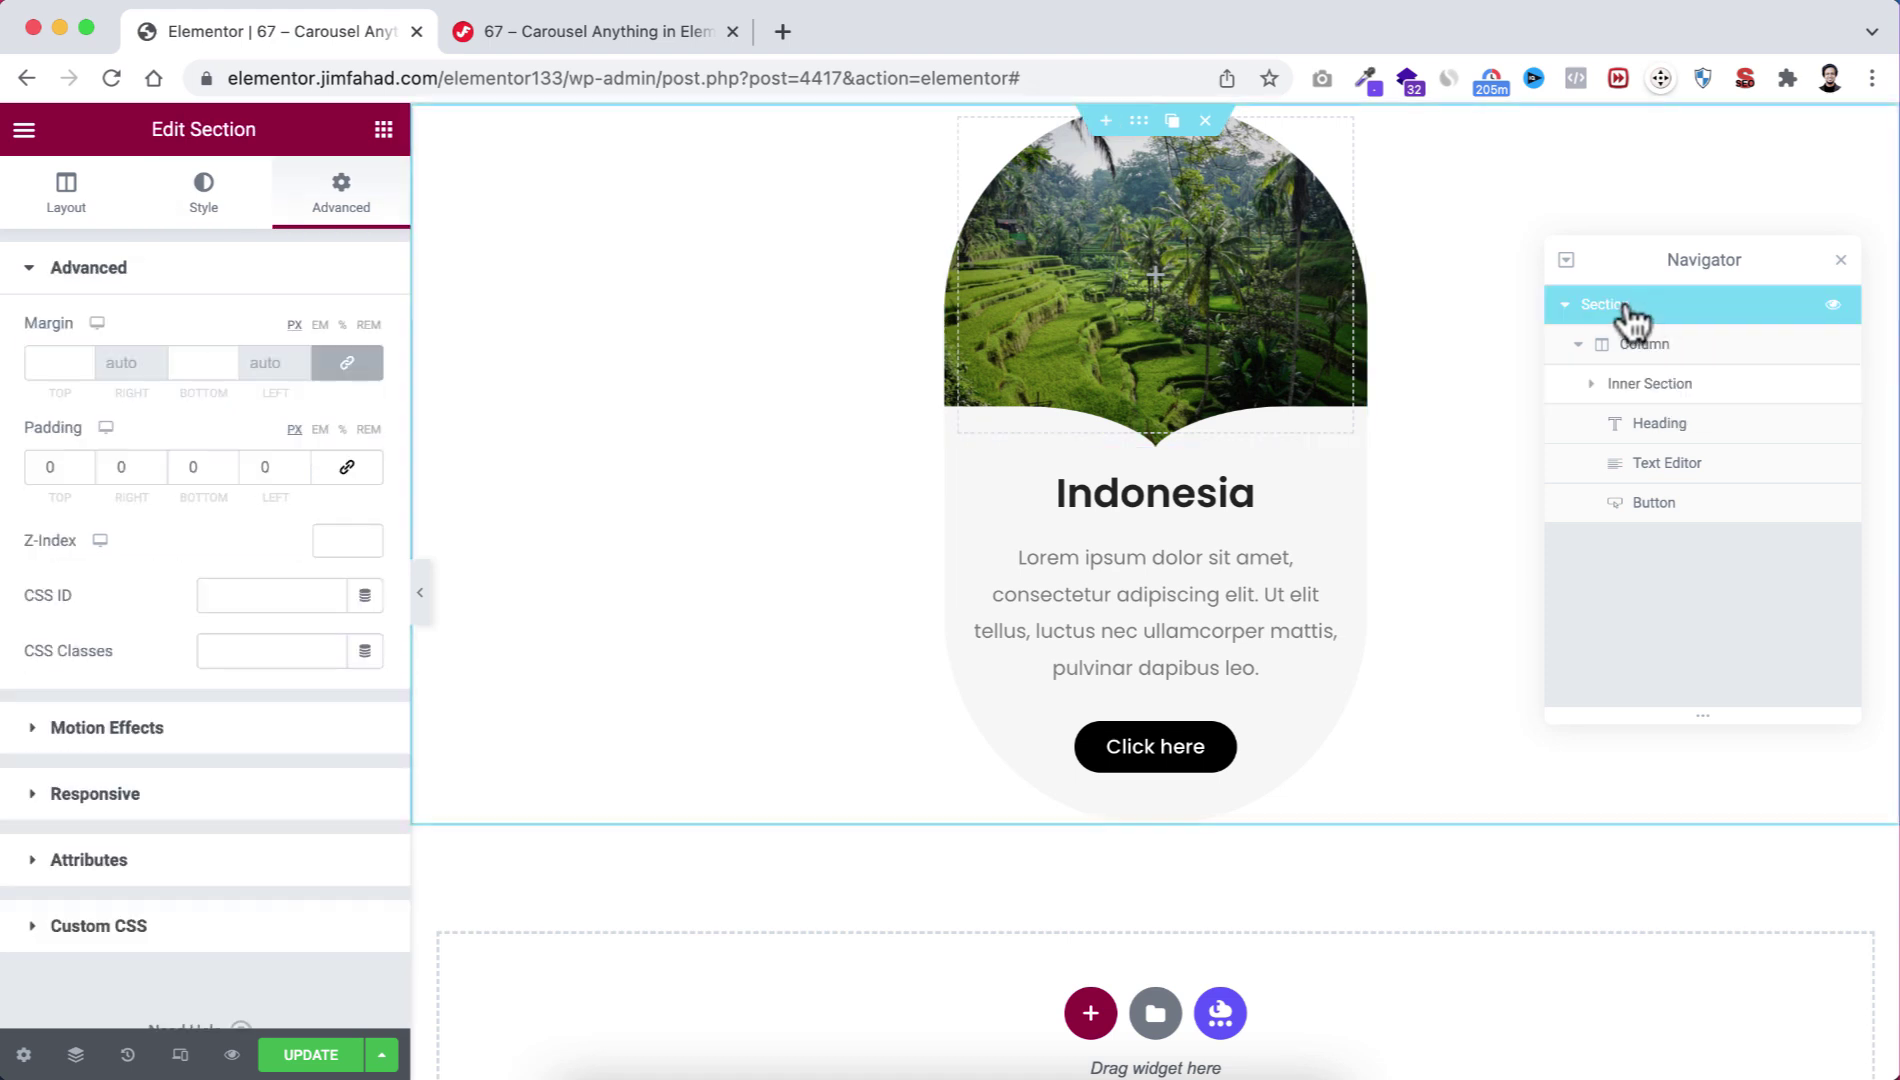
{"action": "right_click", "coordinate": [1634, 305]}
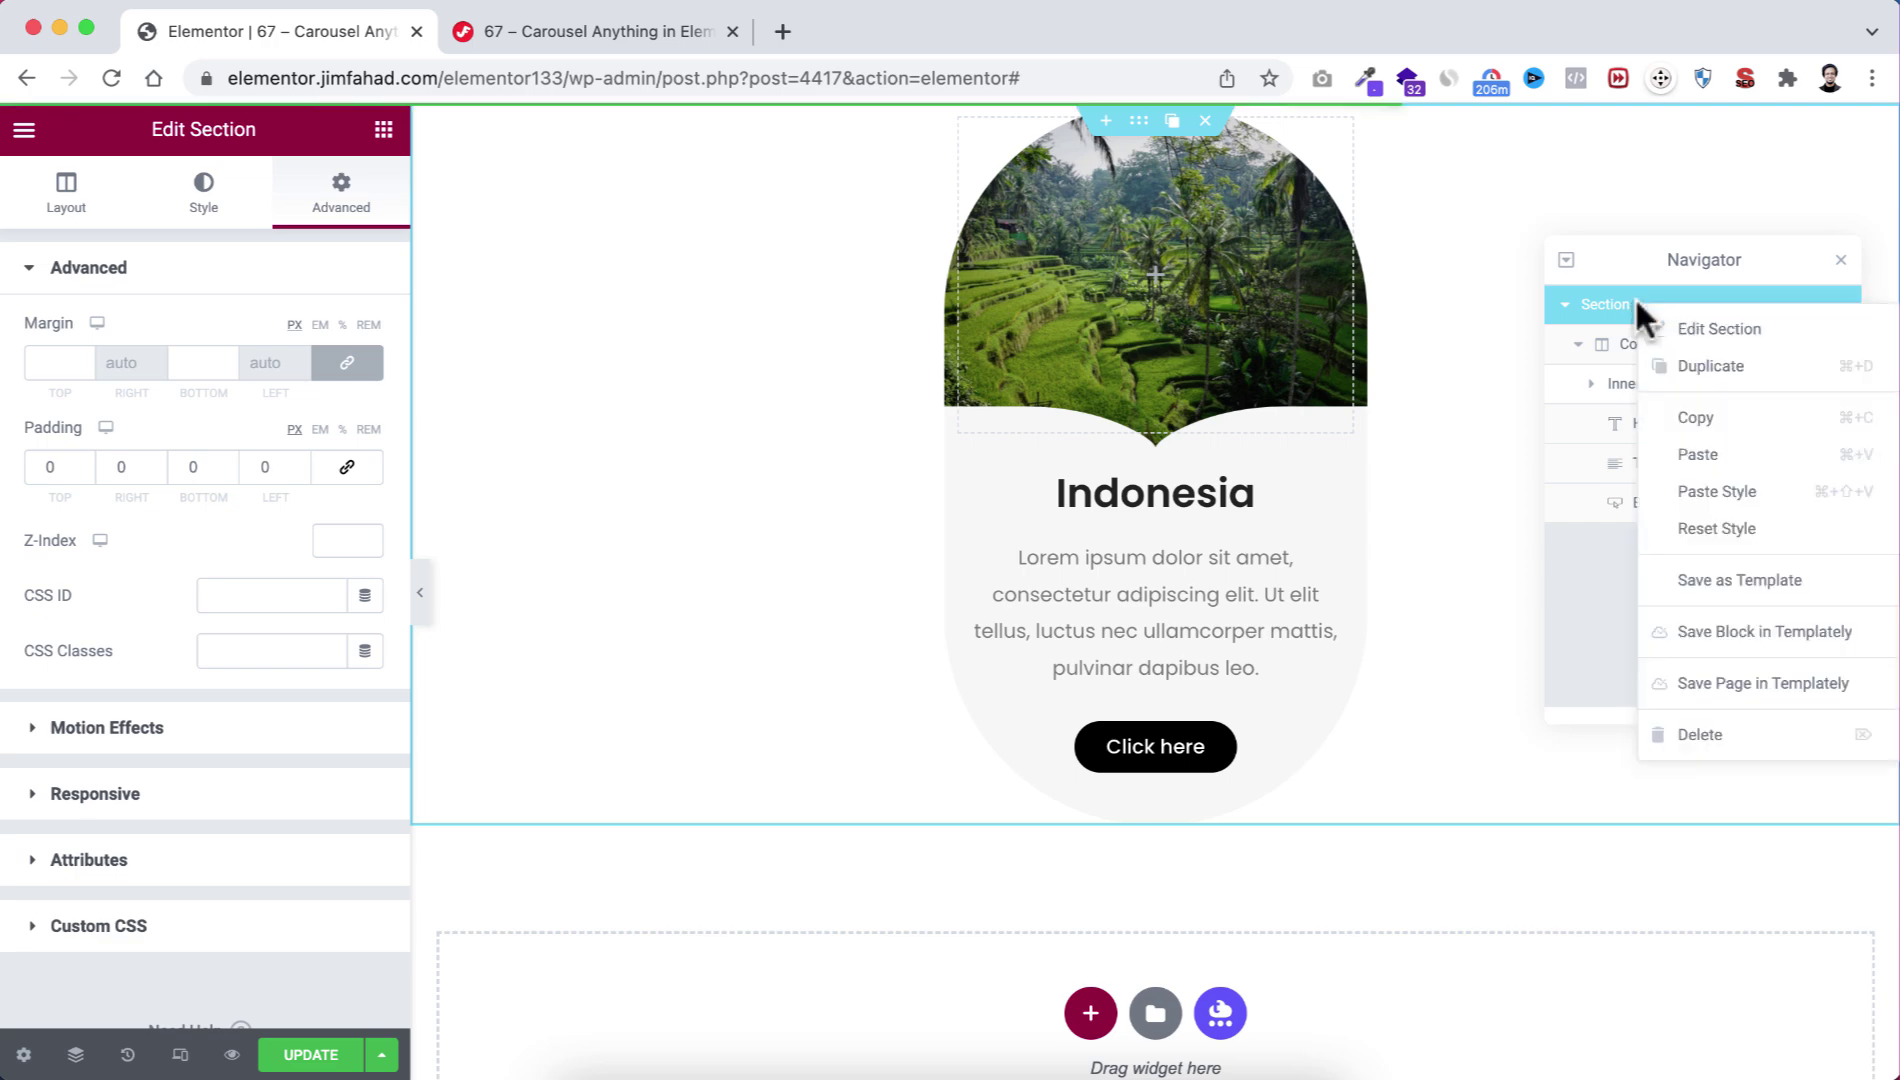
{"action": "left_click", "coordinate": [1745, 580]}
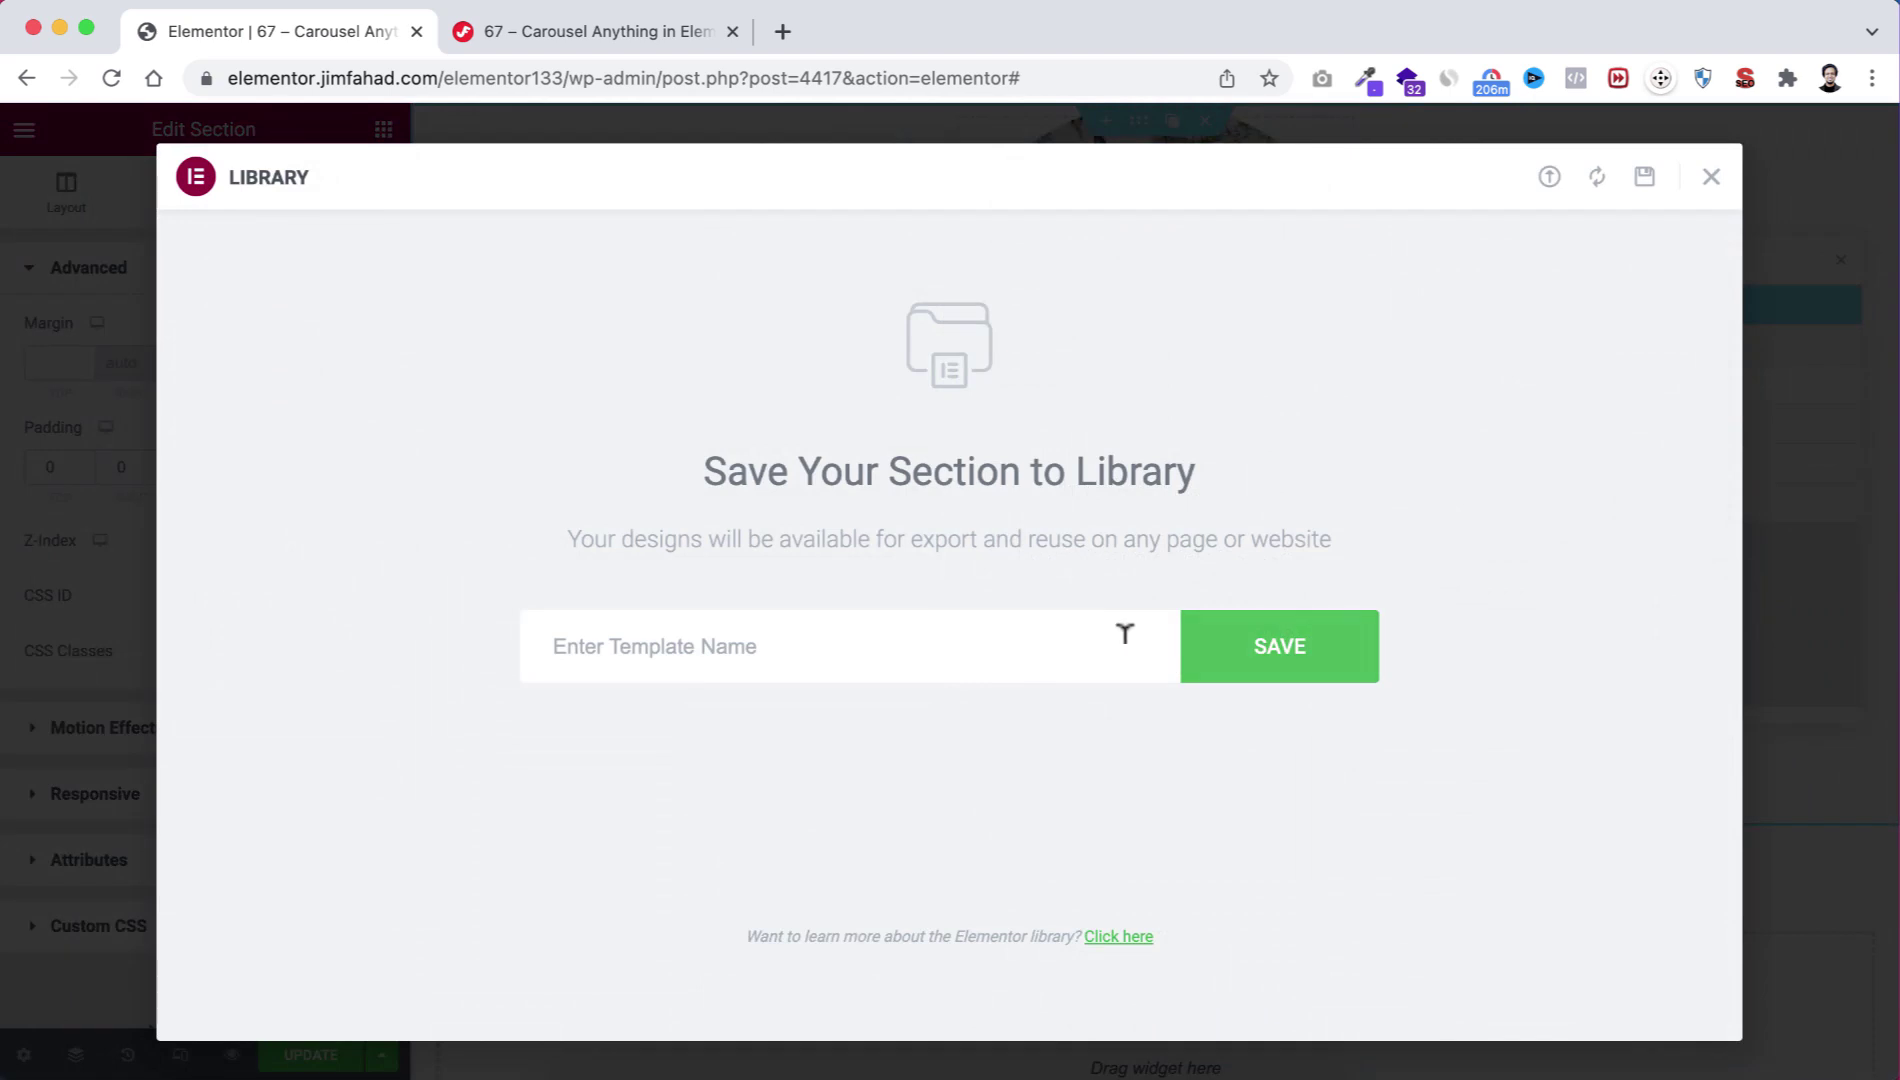
{"action": "type", "text": "Country Card 001"}
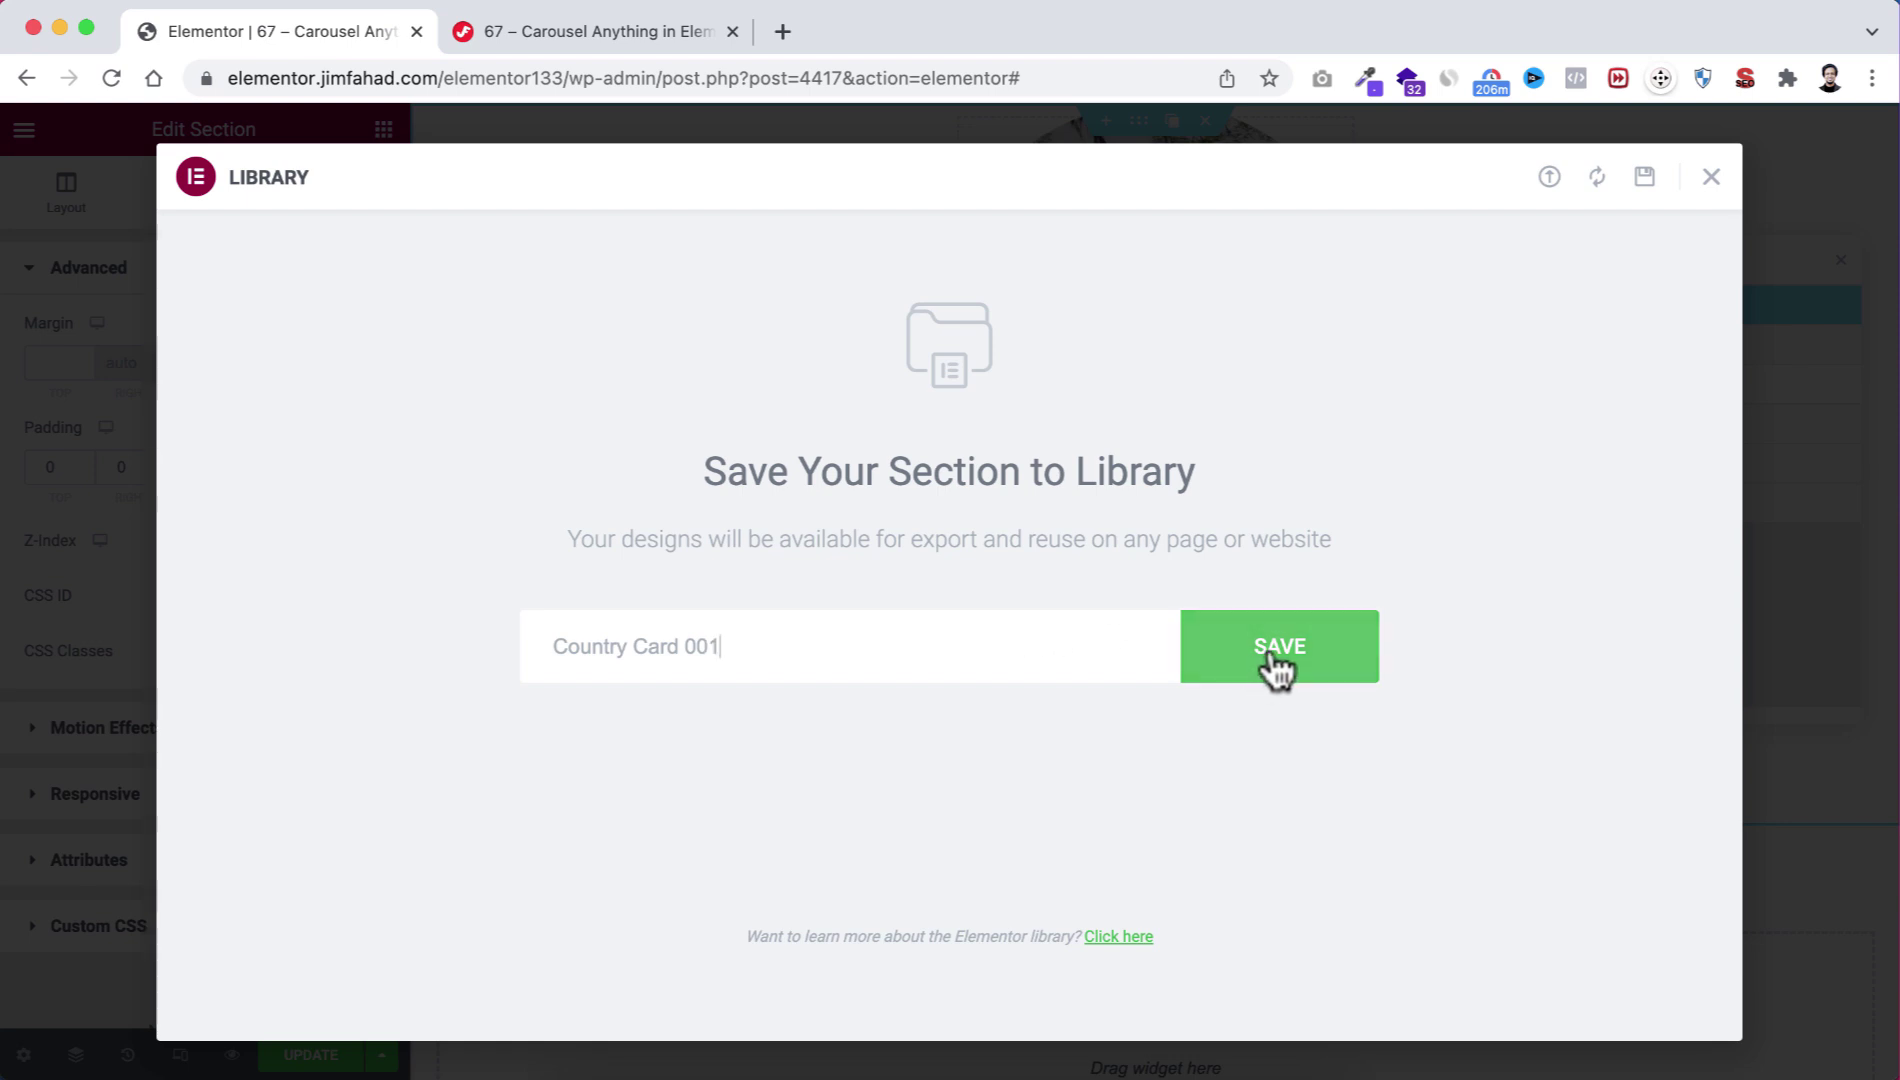
{"action": "left_click", "coordinate": [1270, 668]}
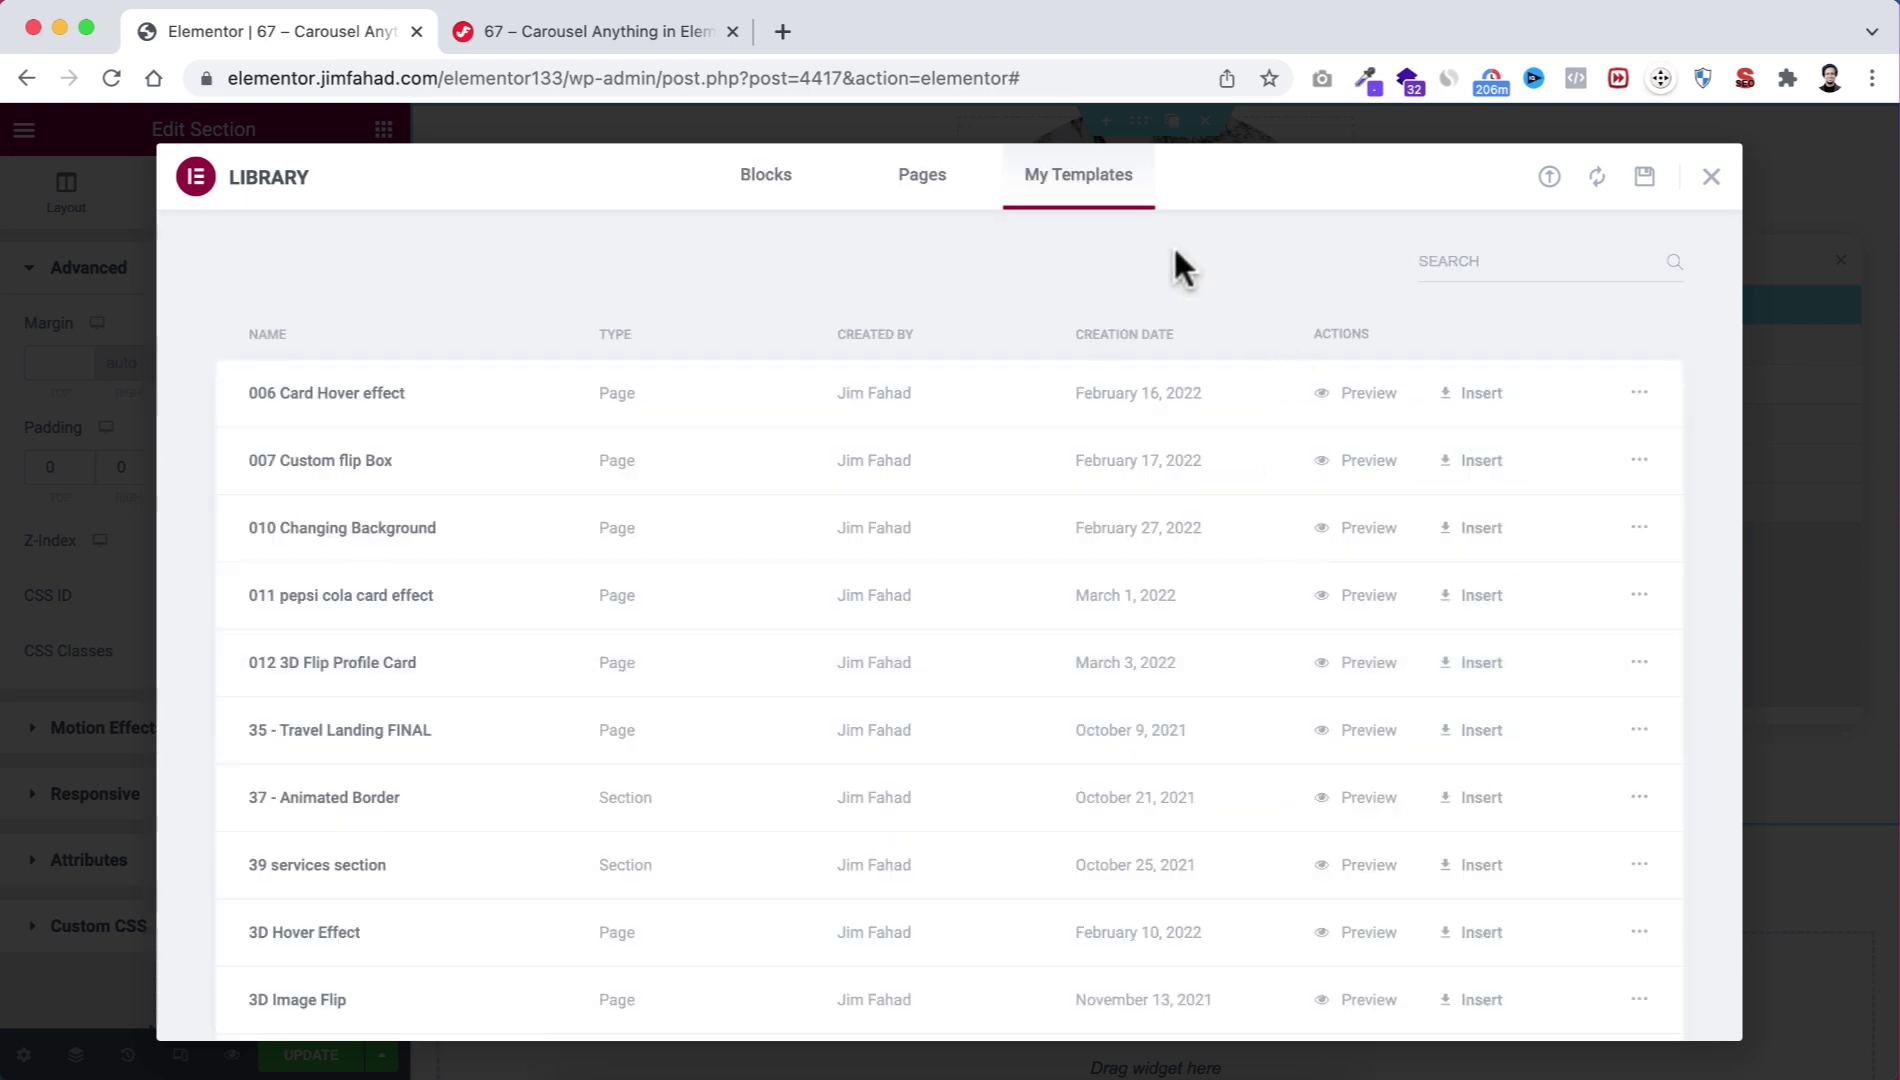
{"action": "left_click", "coordinate": [1707, 180]}
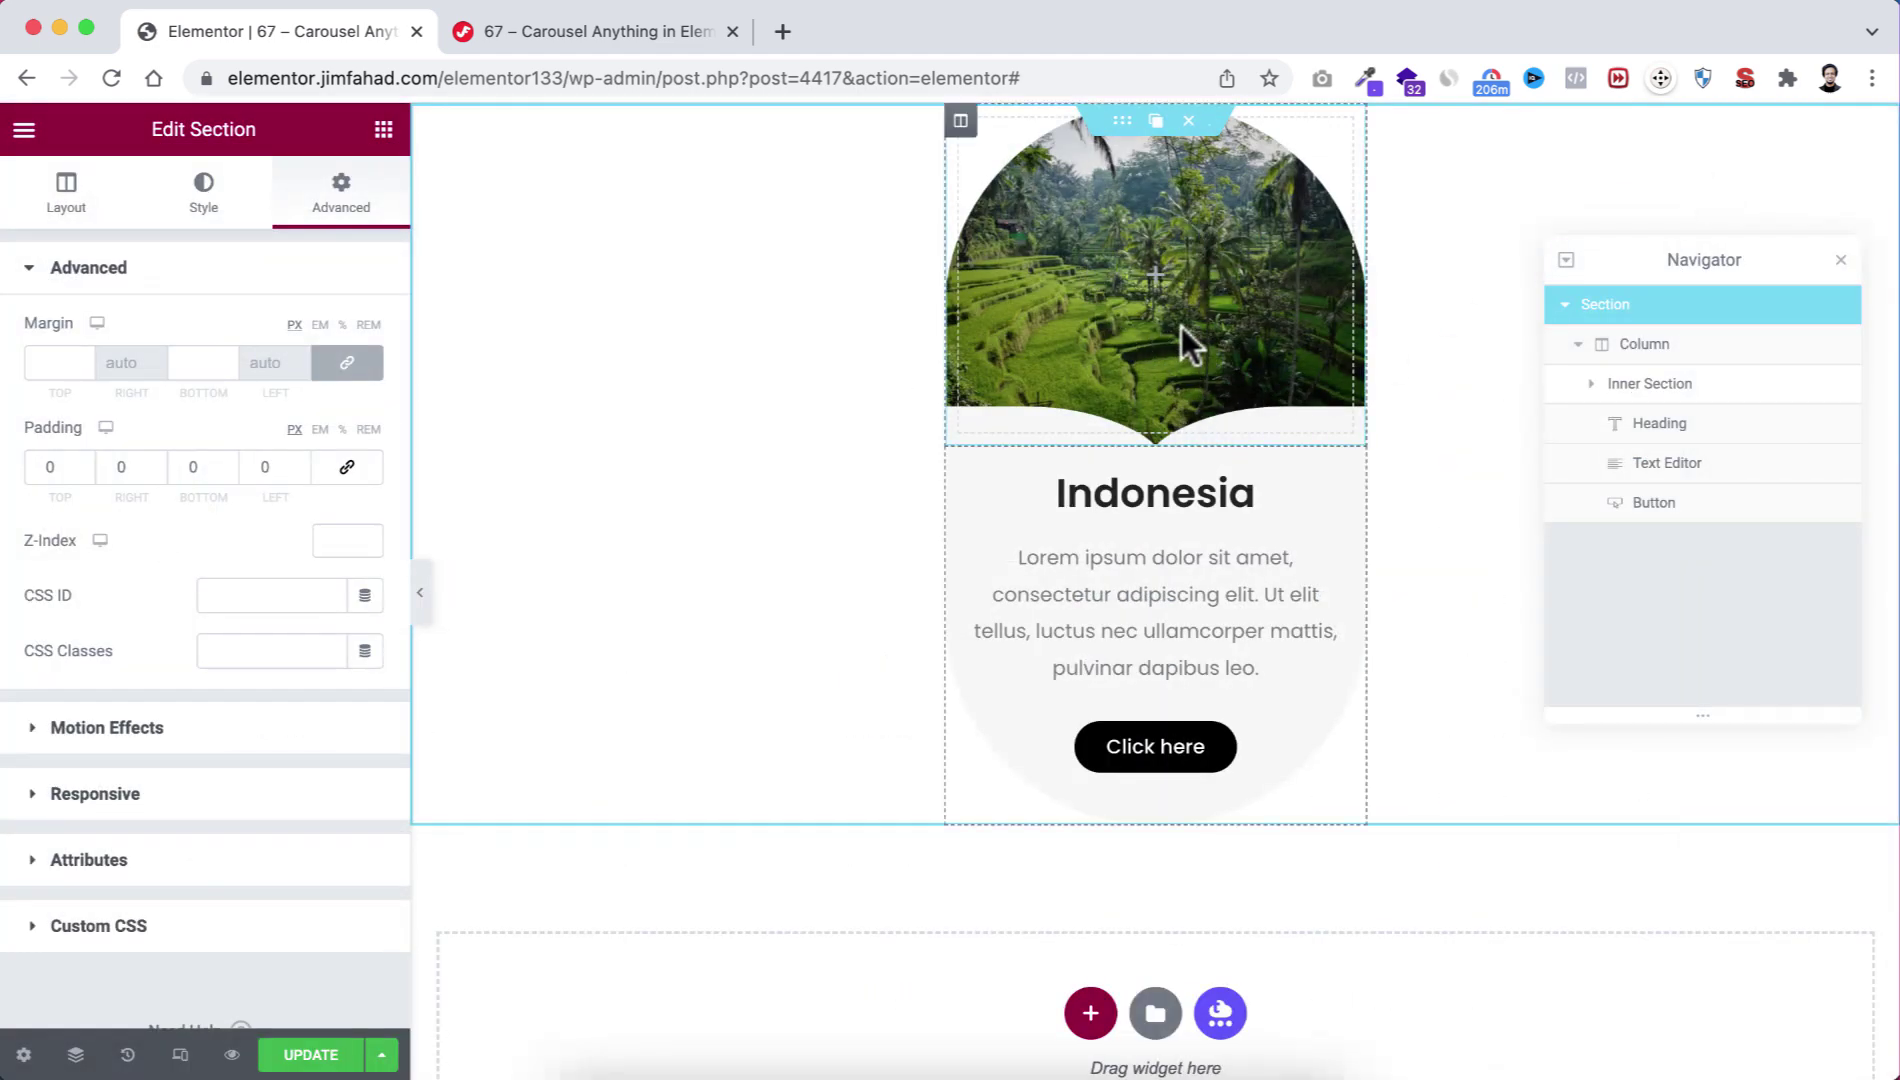
Change the card's heading to Africa and replace the inner section's background with the desert image with a lone tree.
{"action": "double_click", "coordinate": [1130, 487]}
{"action": "type", "text": "Africa"}
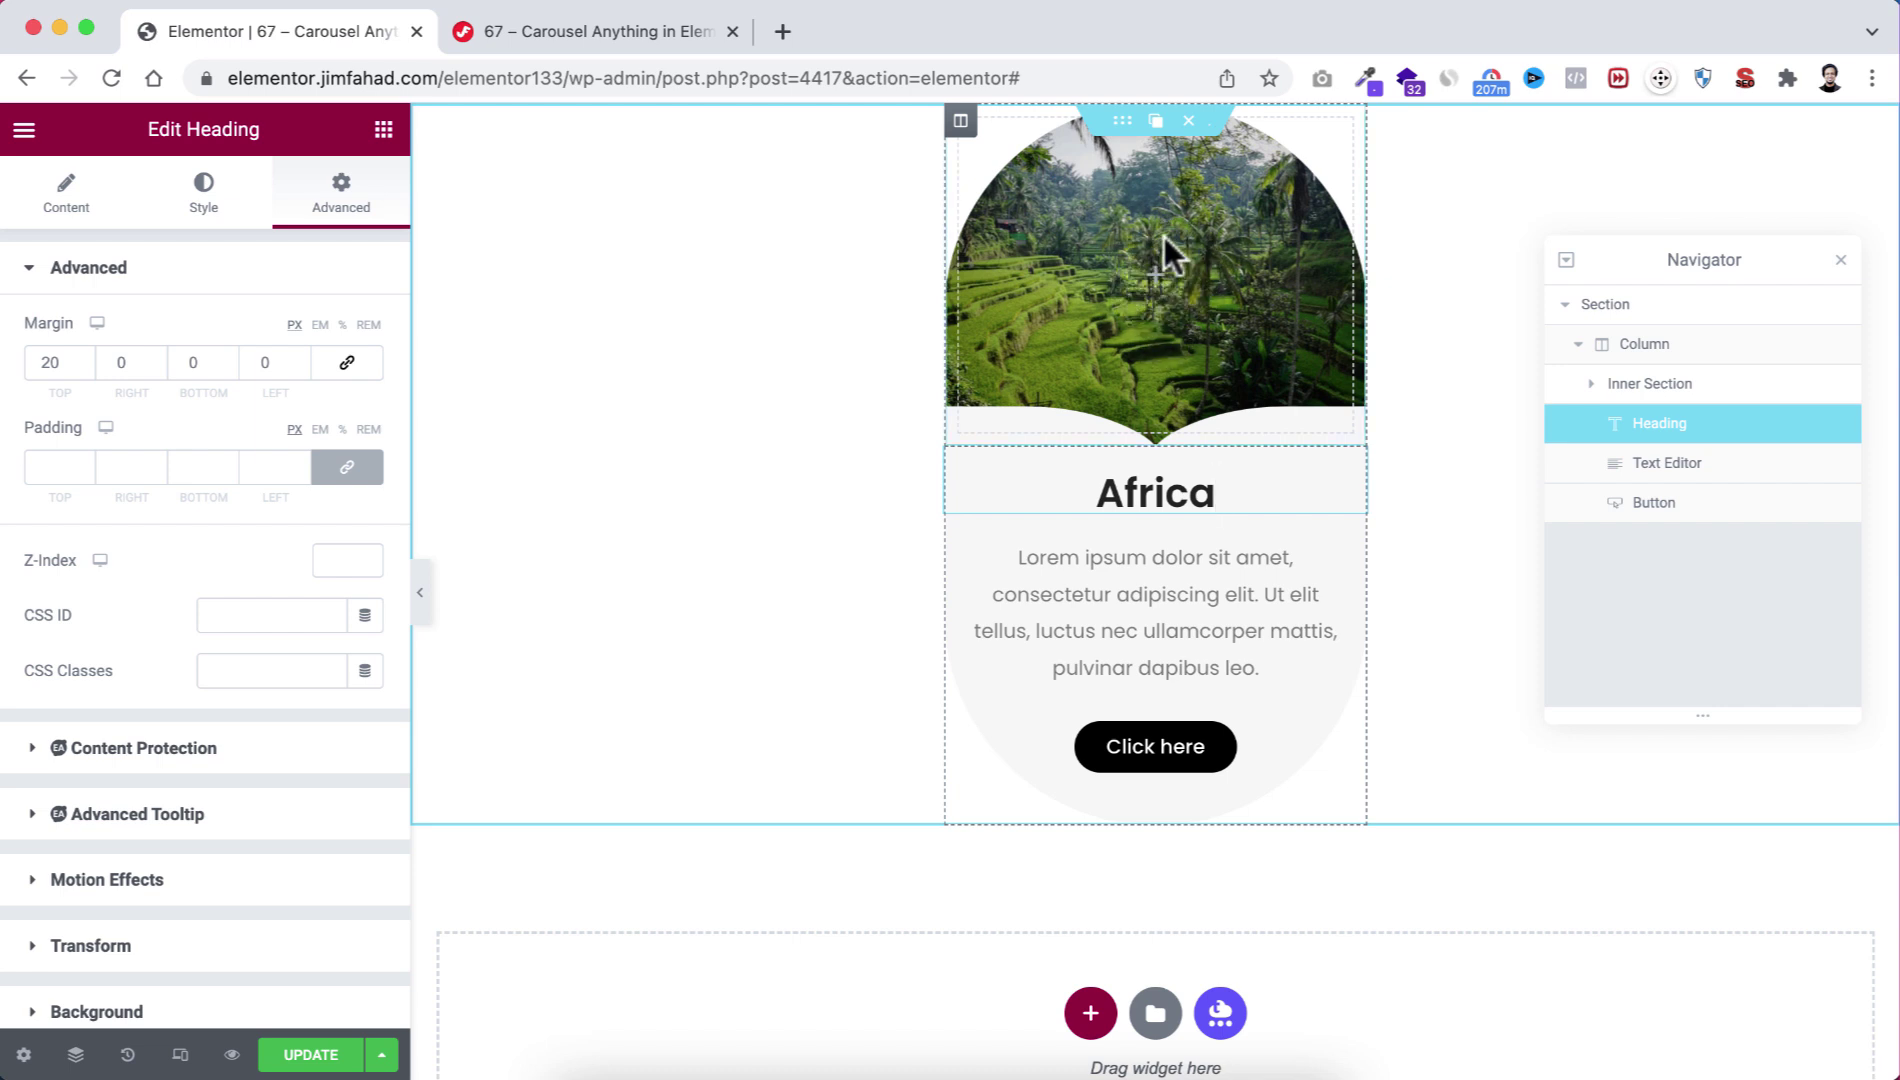
{"action": "left_click", "coordinate": [1670, 390]}
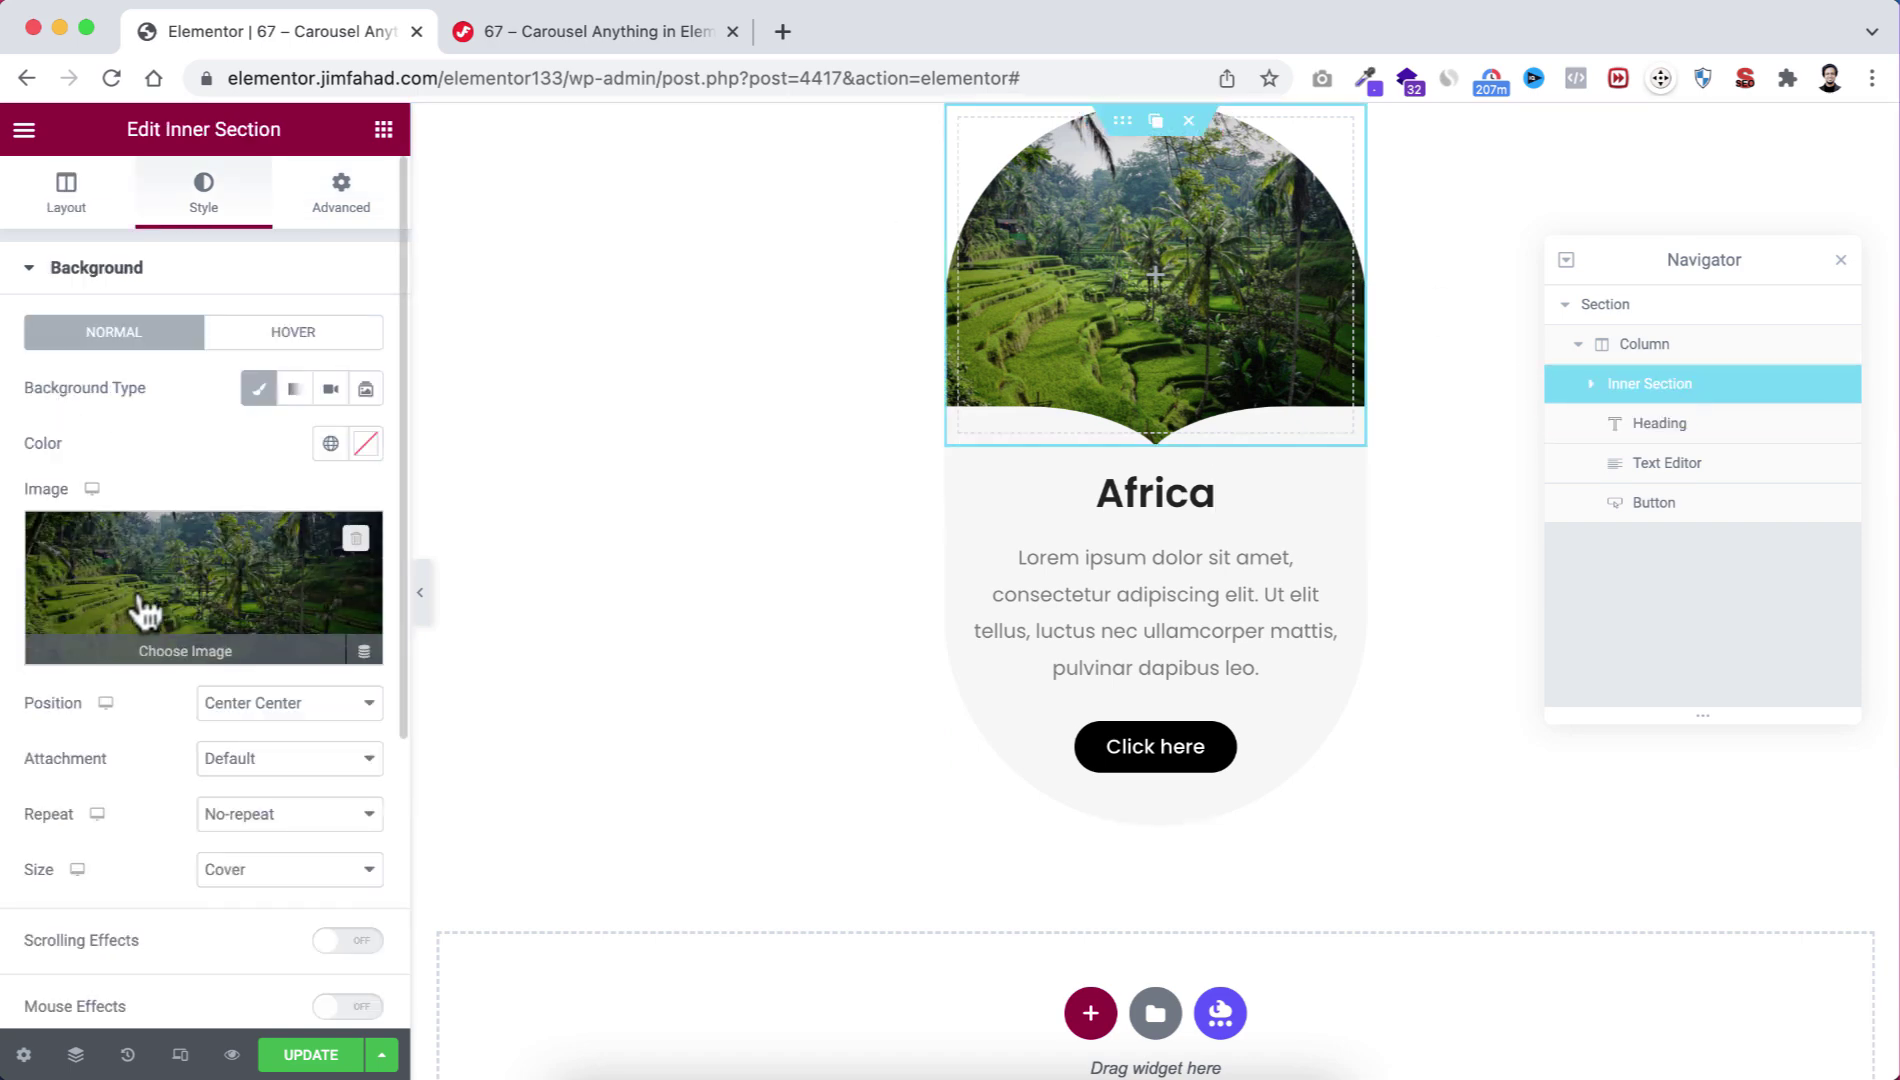
{"action": "left_click", "coordinate": [178, 585]}
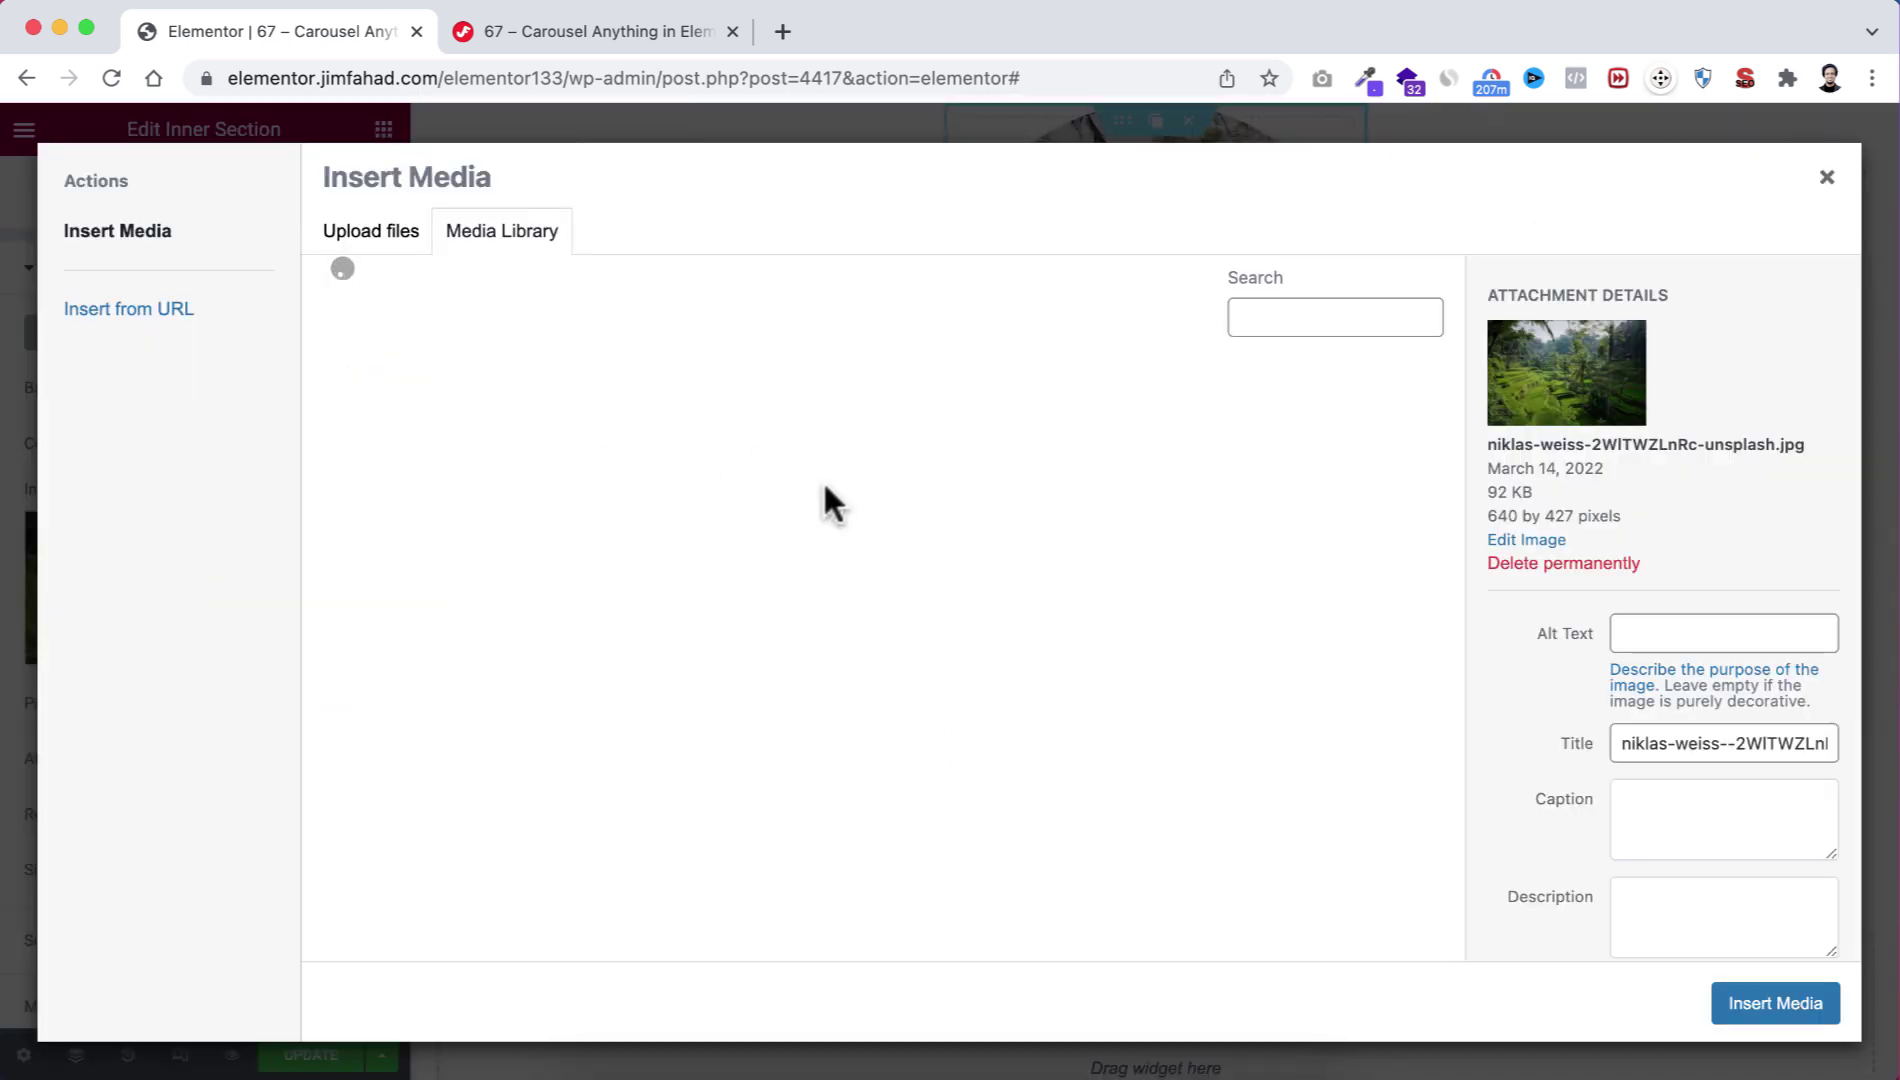
{"action": "left_click", "coordinate": [620, 475]}
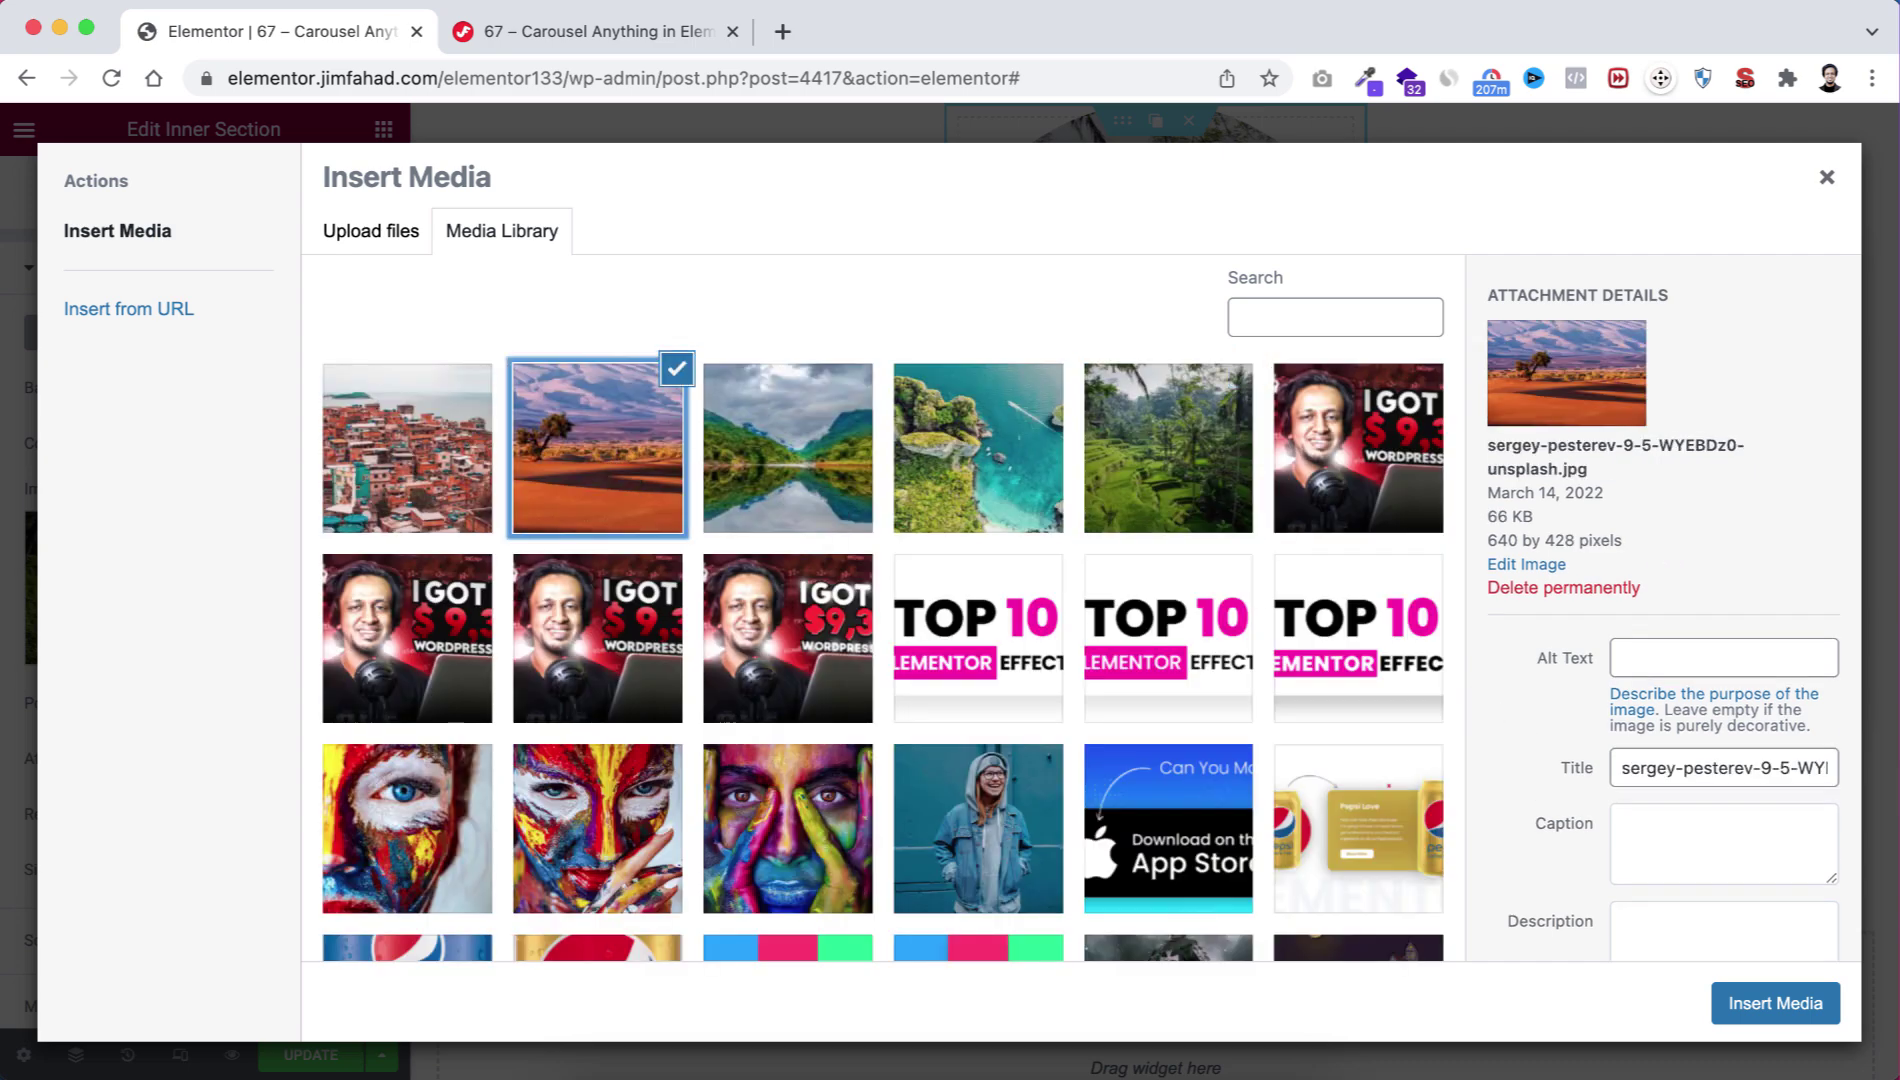
{"action": "left_click", "coordinate": [1769, 995]}
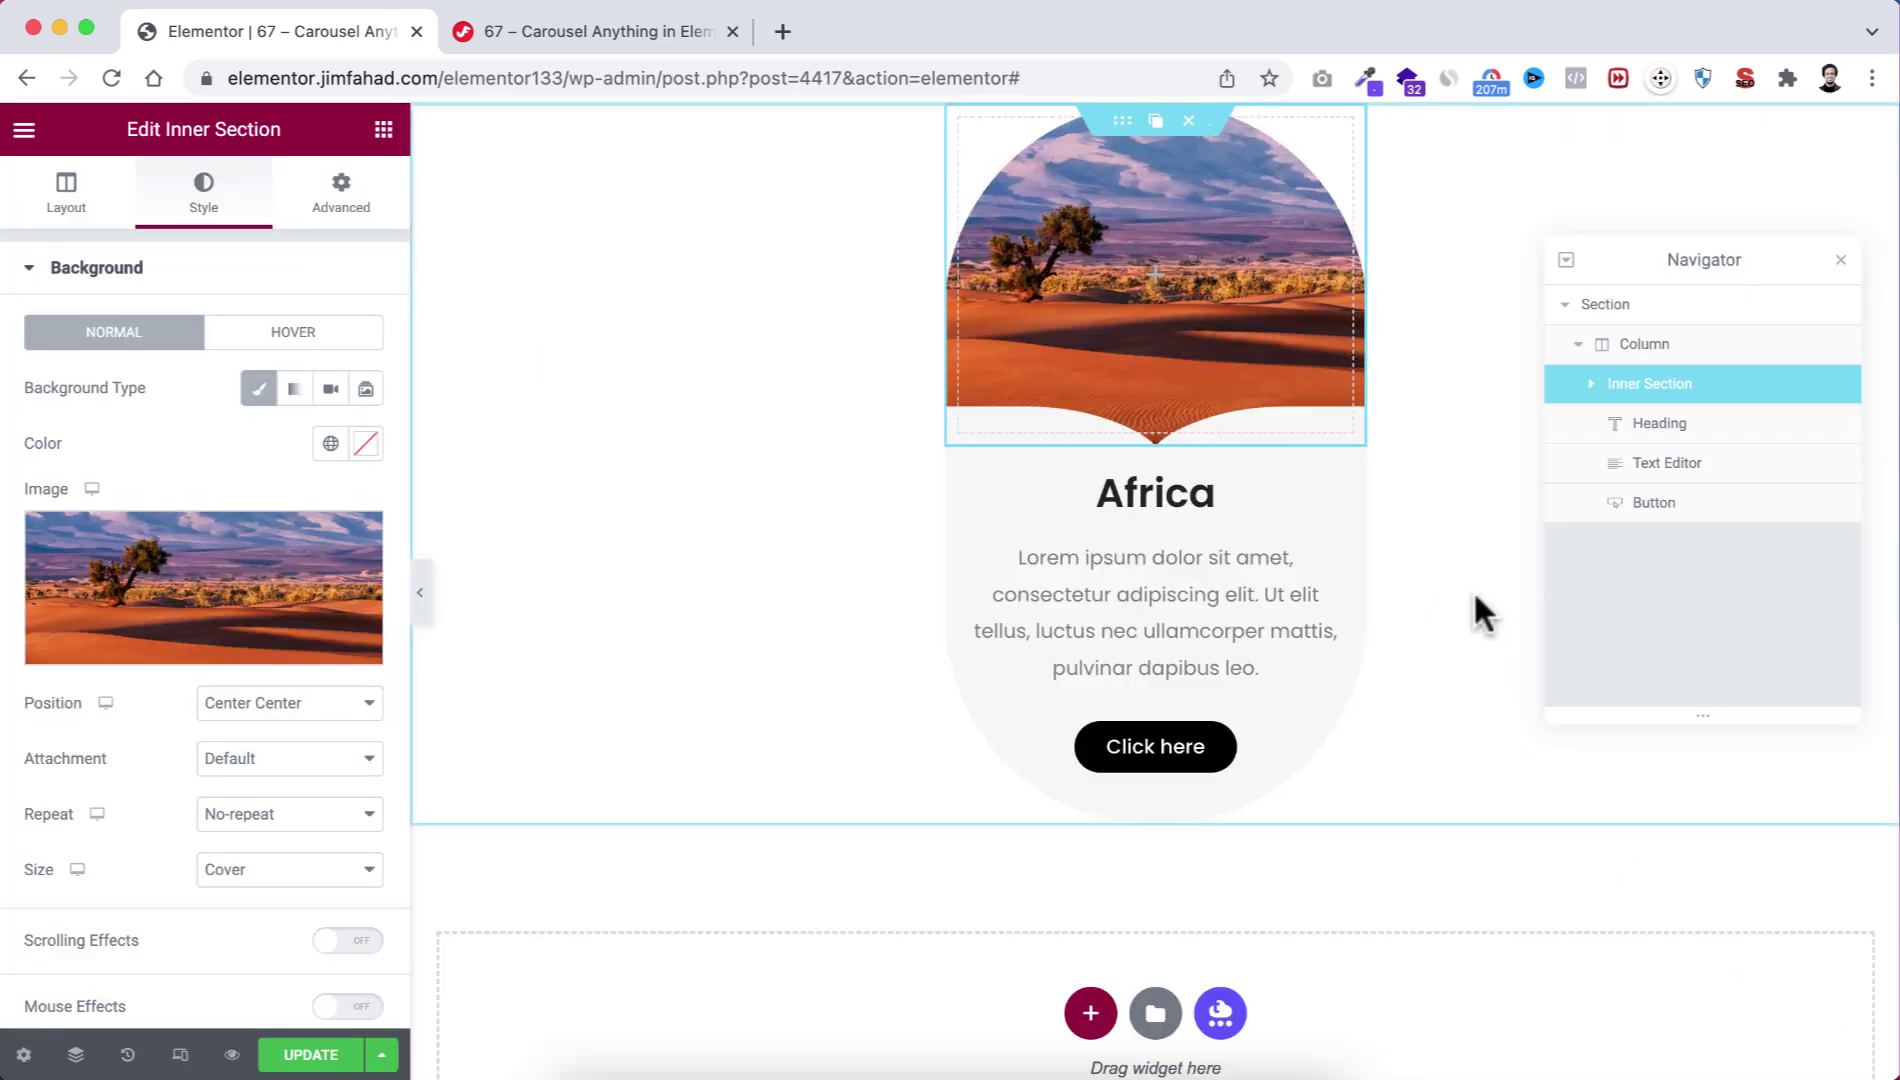
Save the Africa card's outer section as a template named Country Card 002 and close the library.
{"action": "left_click", "coordinate": [1652, 320]}
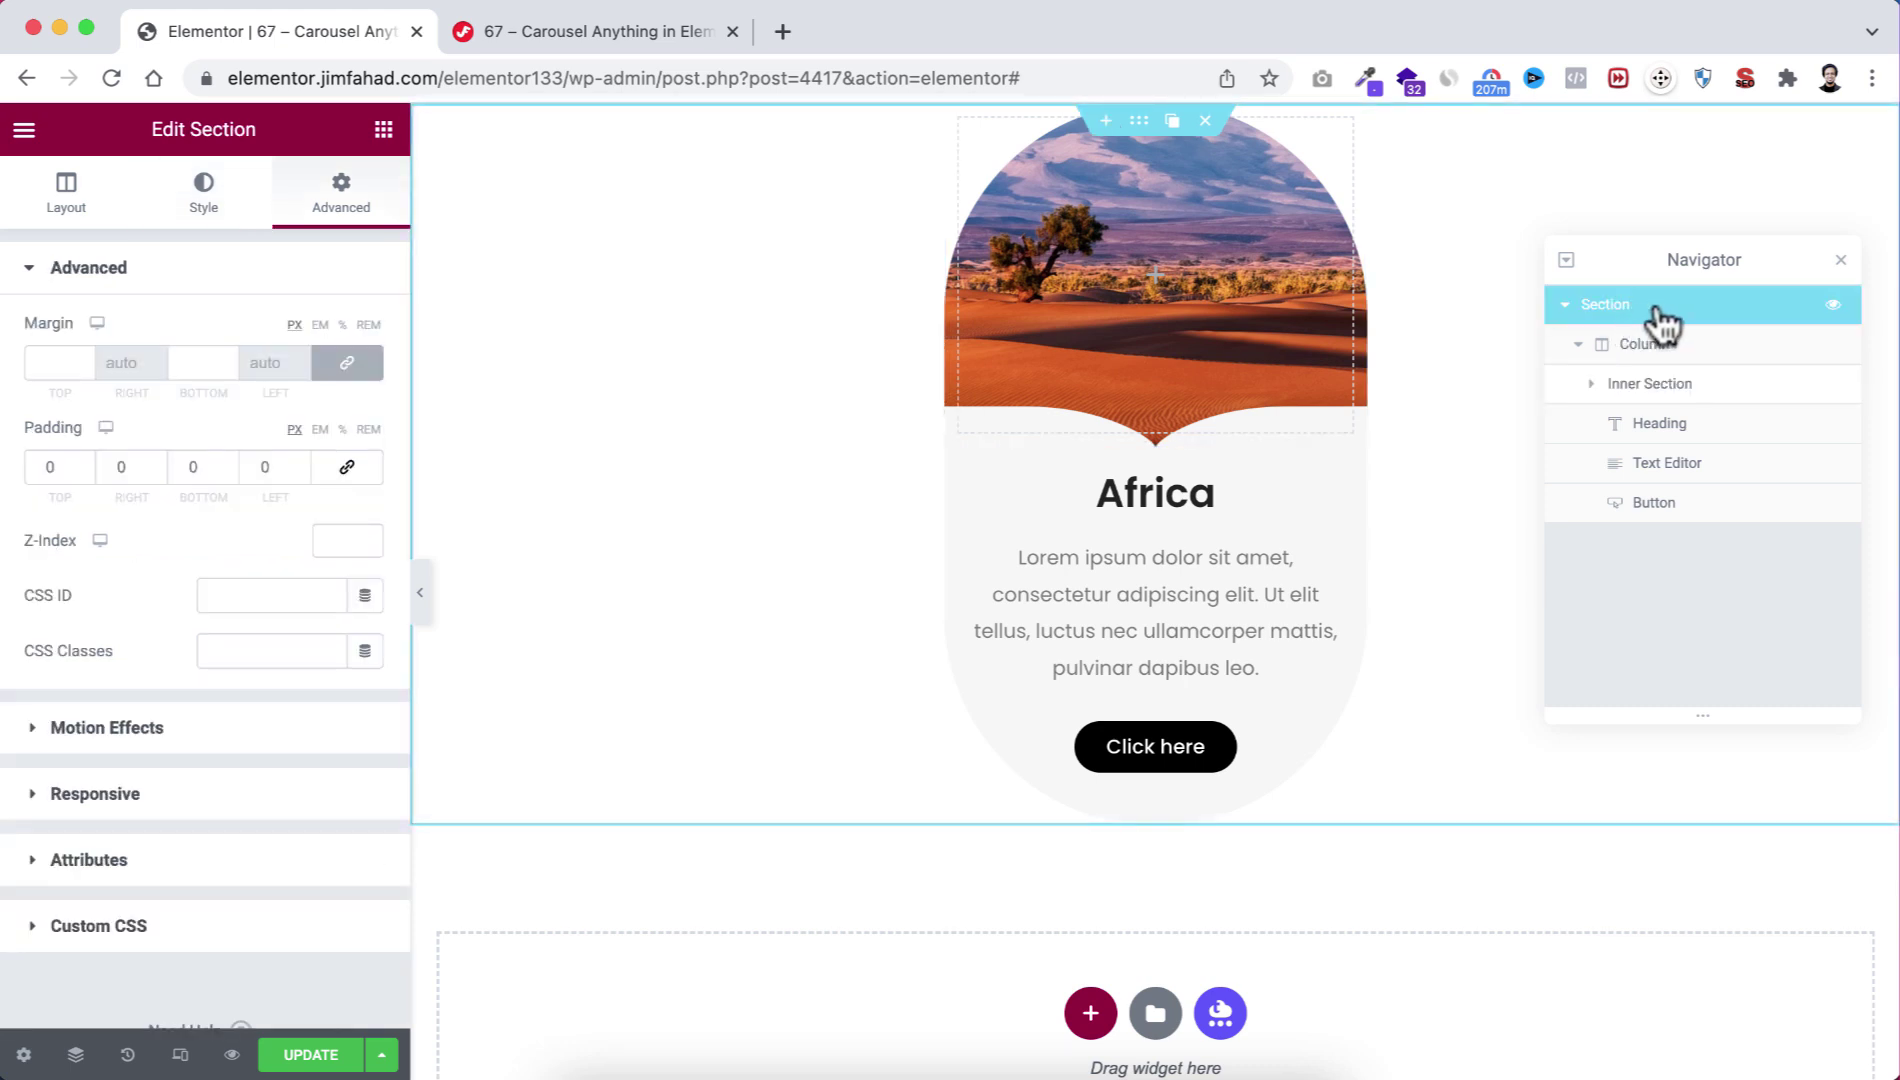
{"action": "right_click", "coordinate": [1660, 318]}
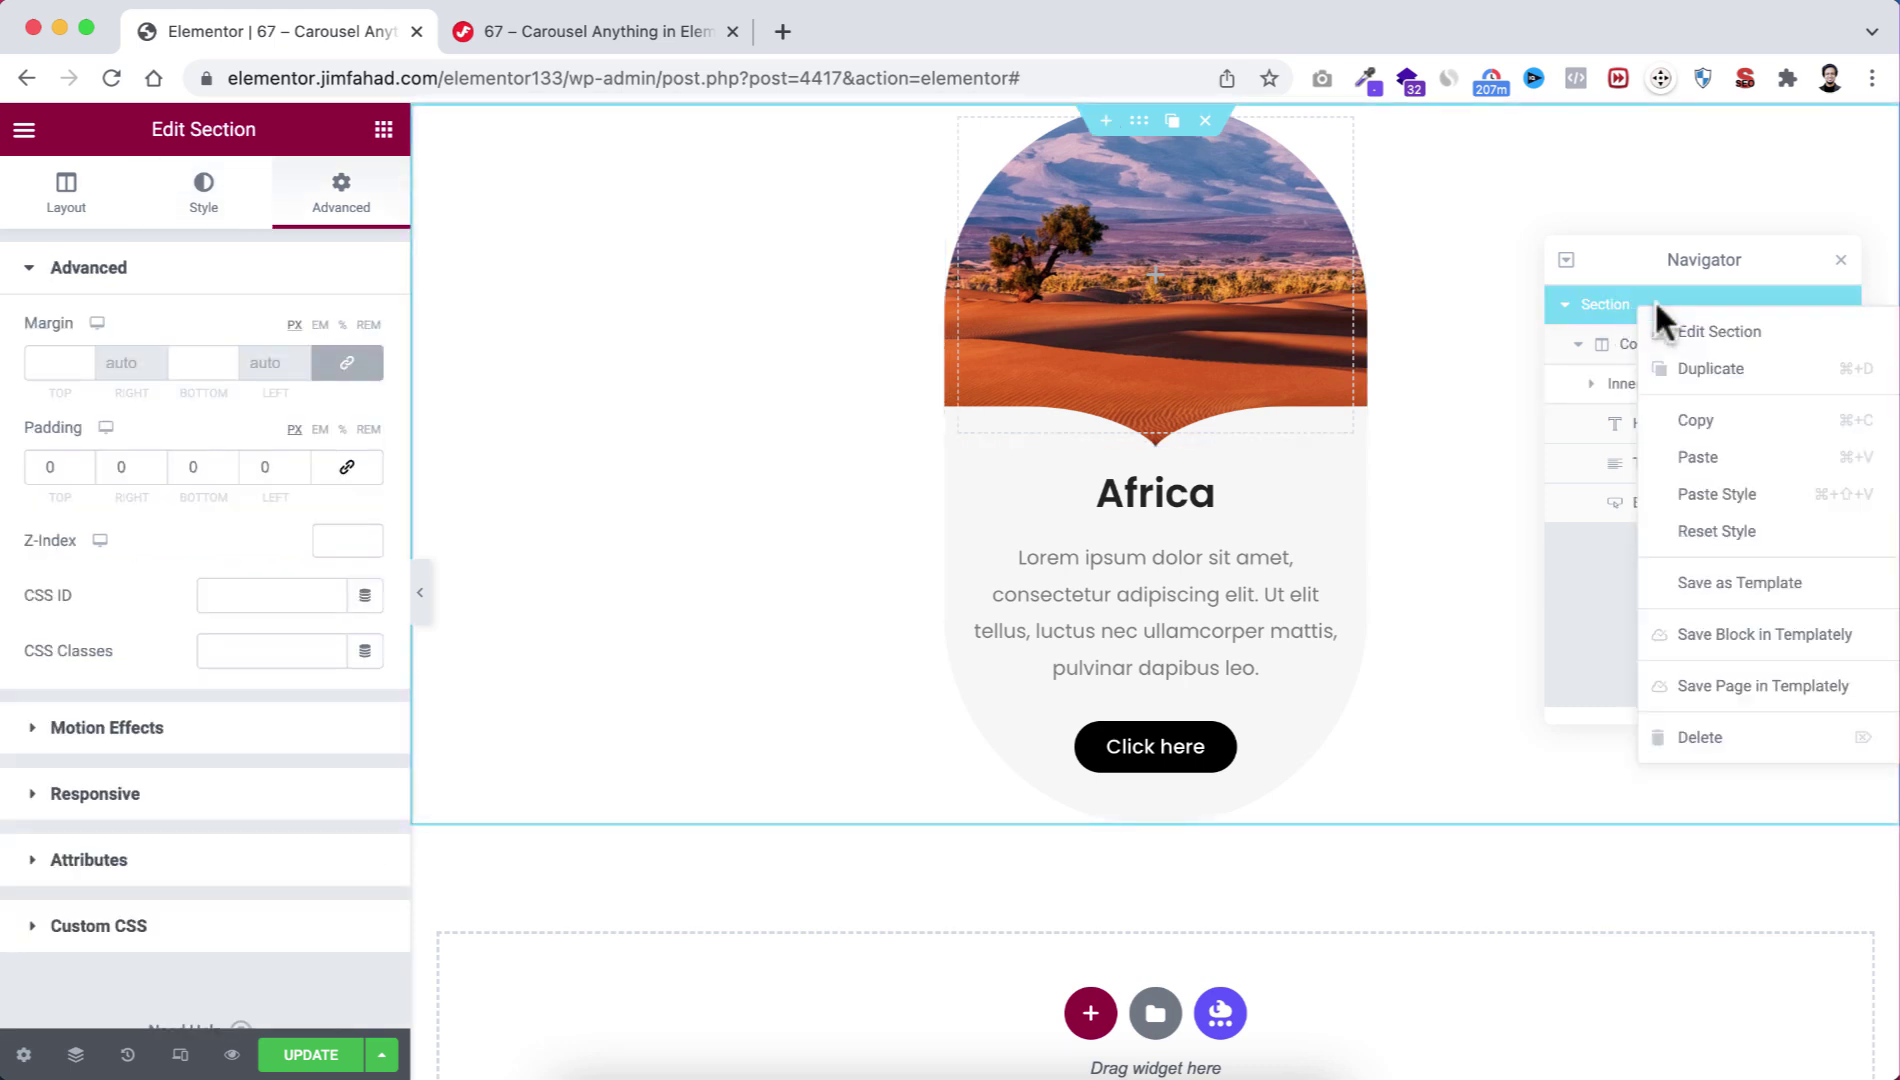
{"action": "left_click", "coordinate": [1728, 588]}
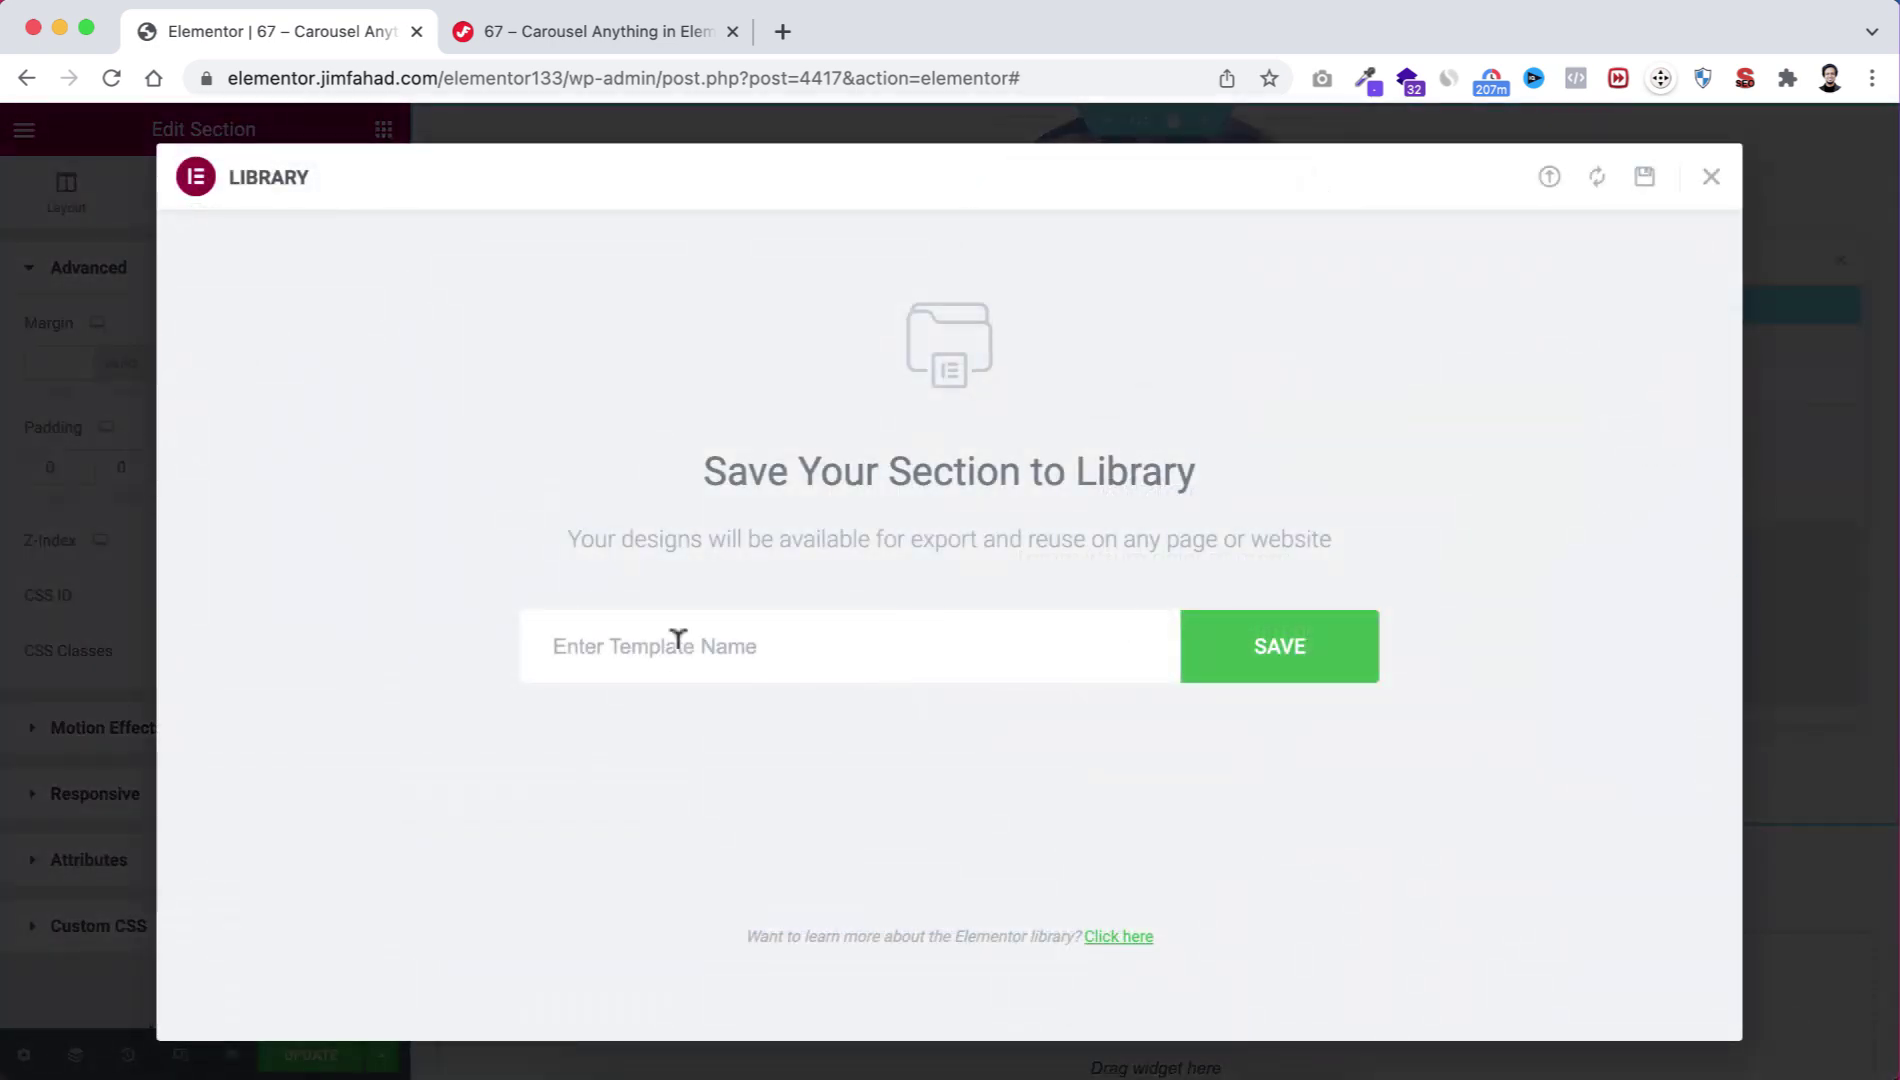
{"action": "type", "text": "Country Card 001"}
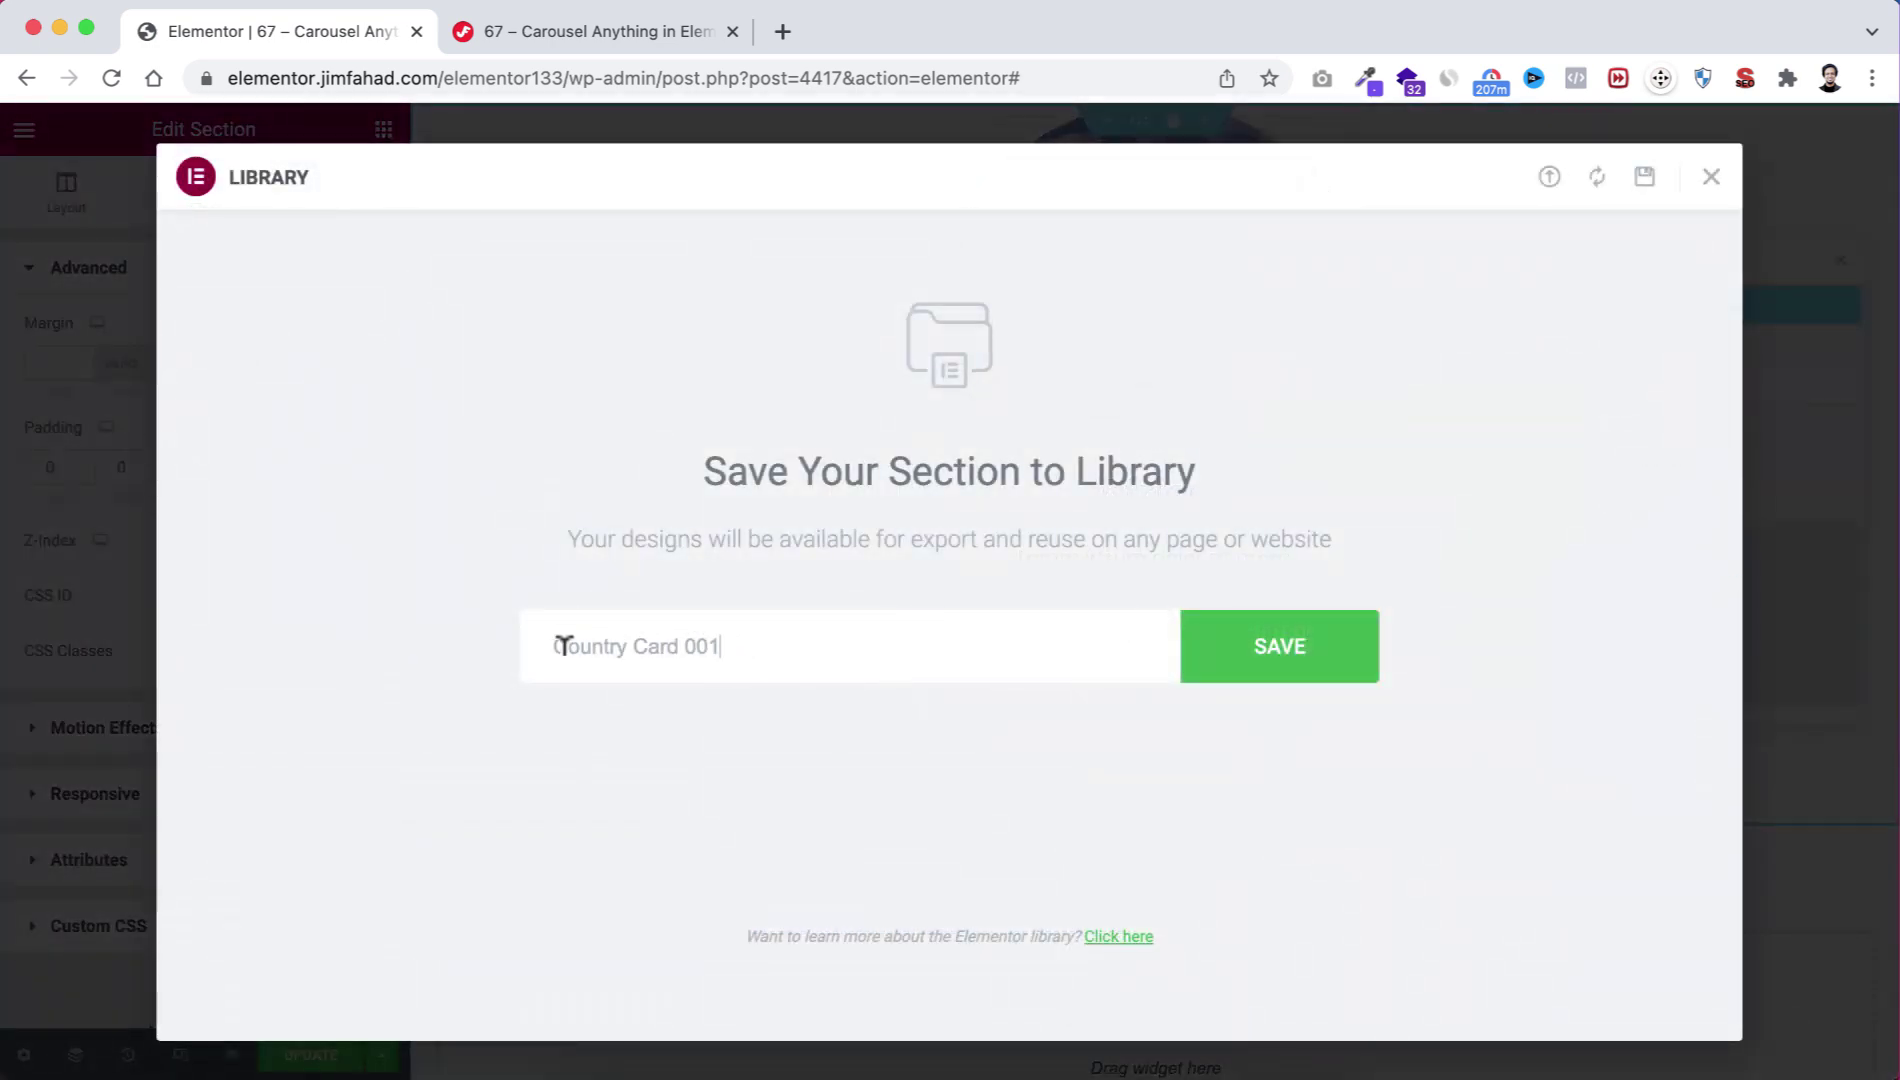
{"action": "left_click_drag", "start_coordinate": [709, 637], "coordinate": [727, 636]}
{"action": "left_click", "coordinate": [1295, 650]}
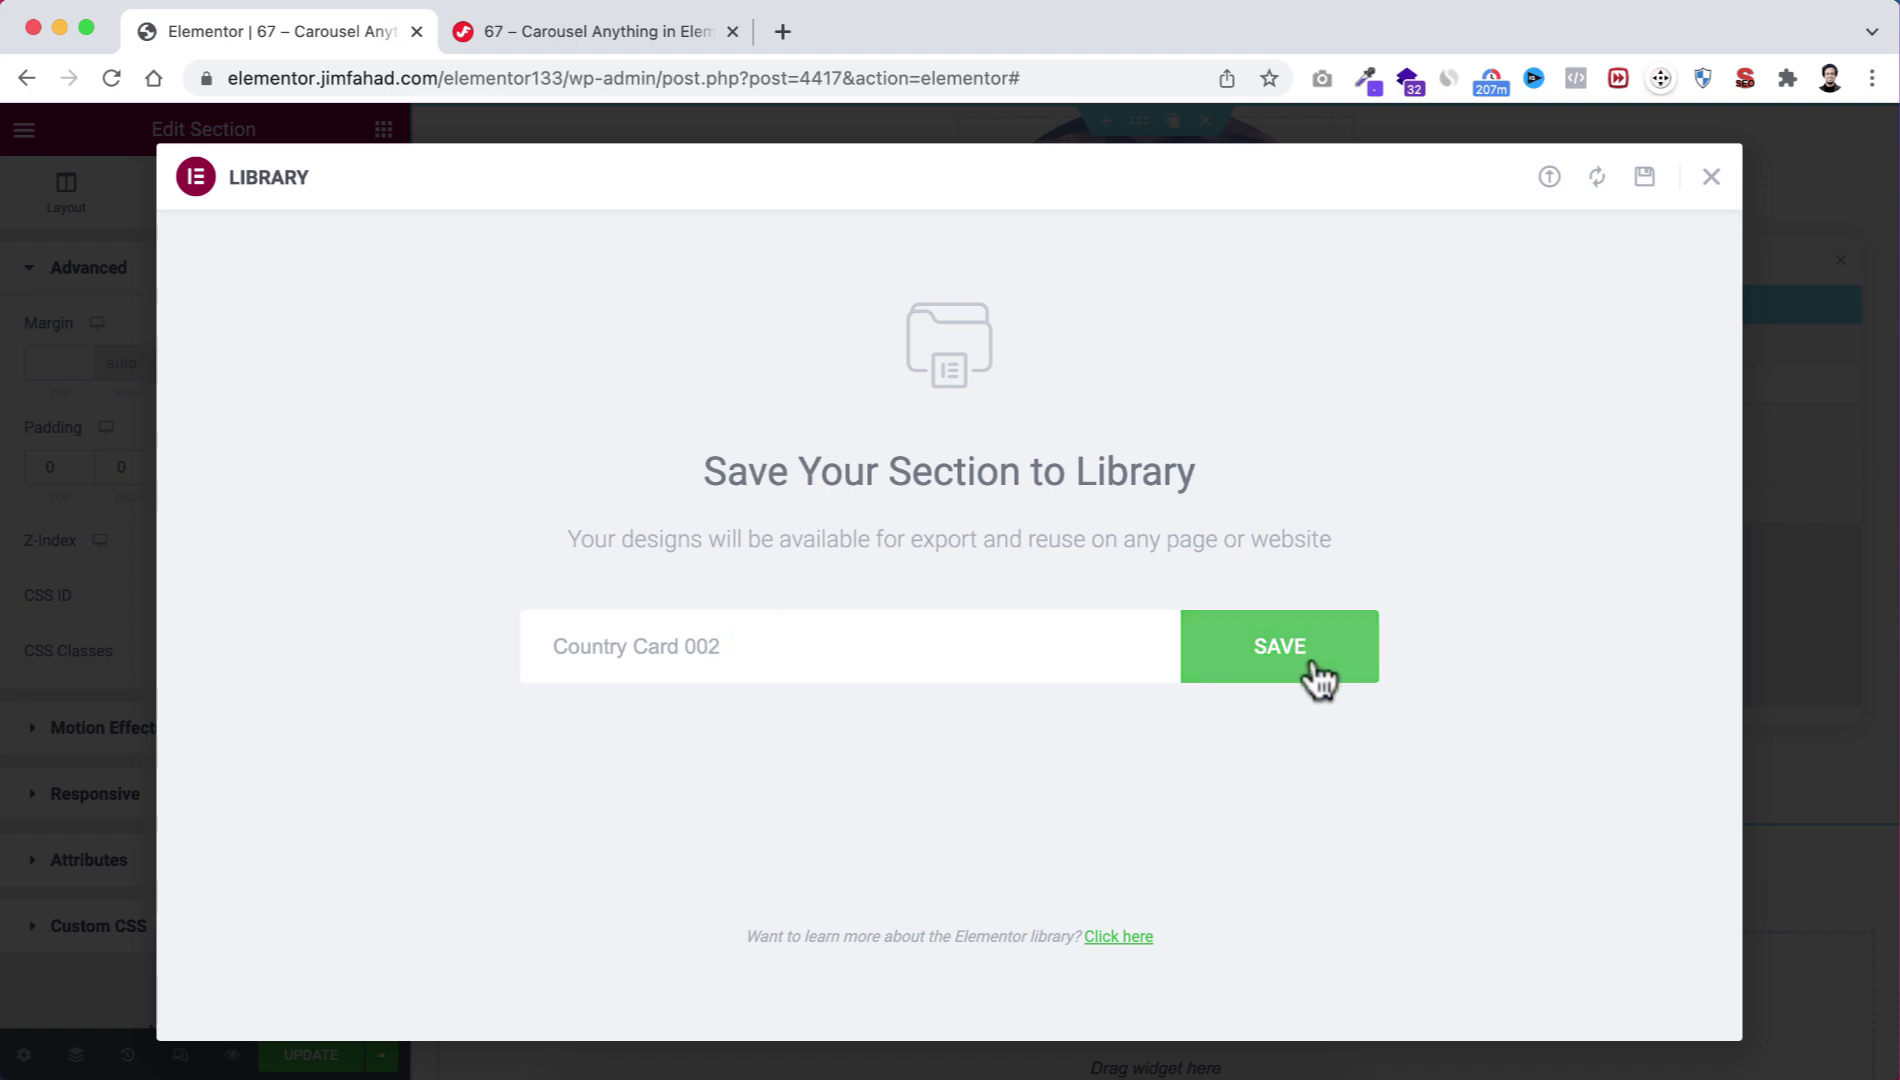
{"action": "left_click", "coordinate": [1720, 180]}
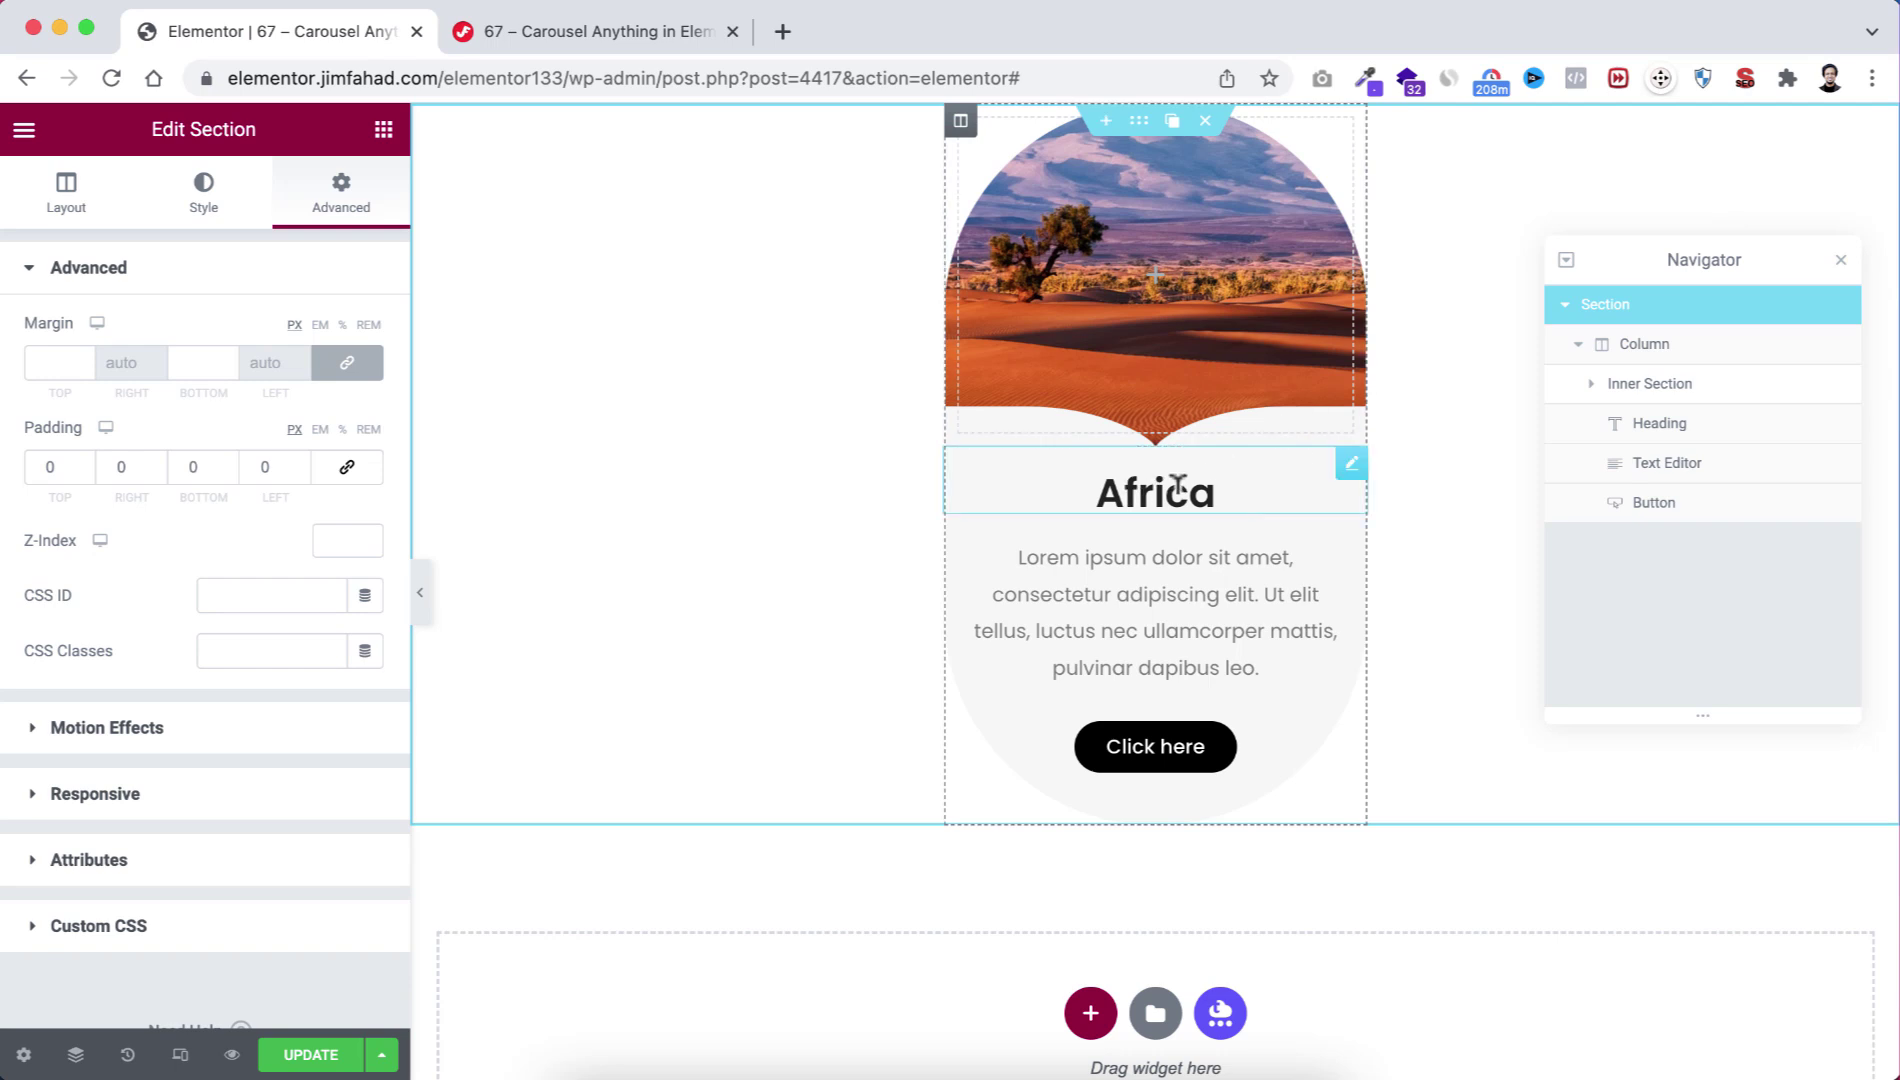
Change the card's heading to Thailand and replace the inner section's background with the turquoise bay and green cliffs image.
{"action": "left_click", "coordinate": [1136, 482]}
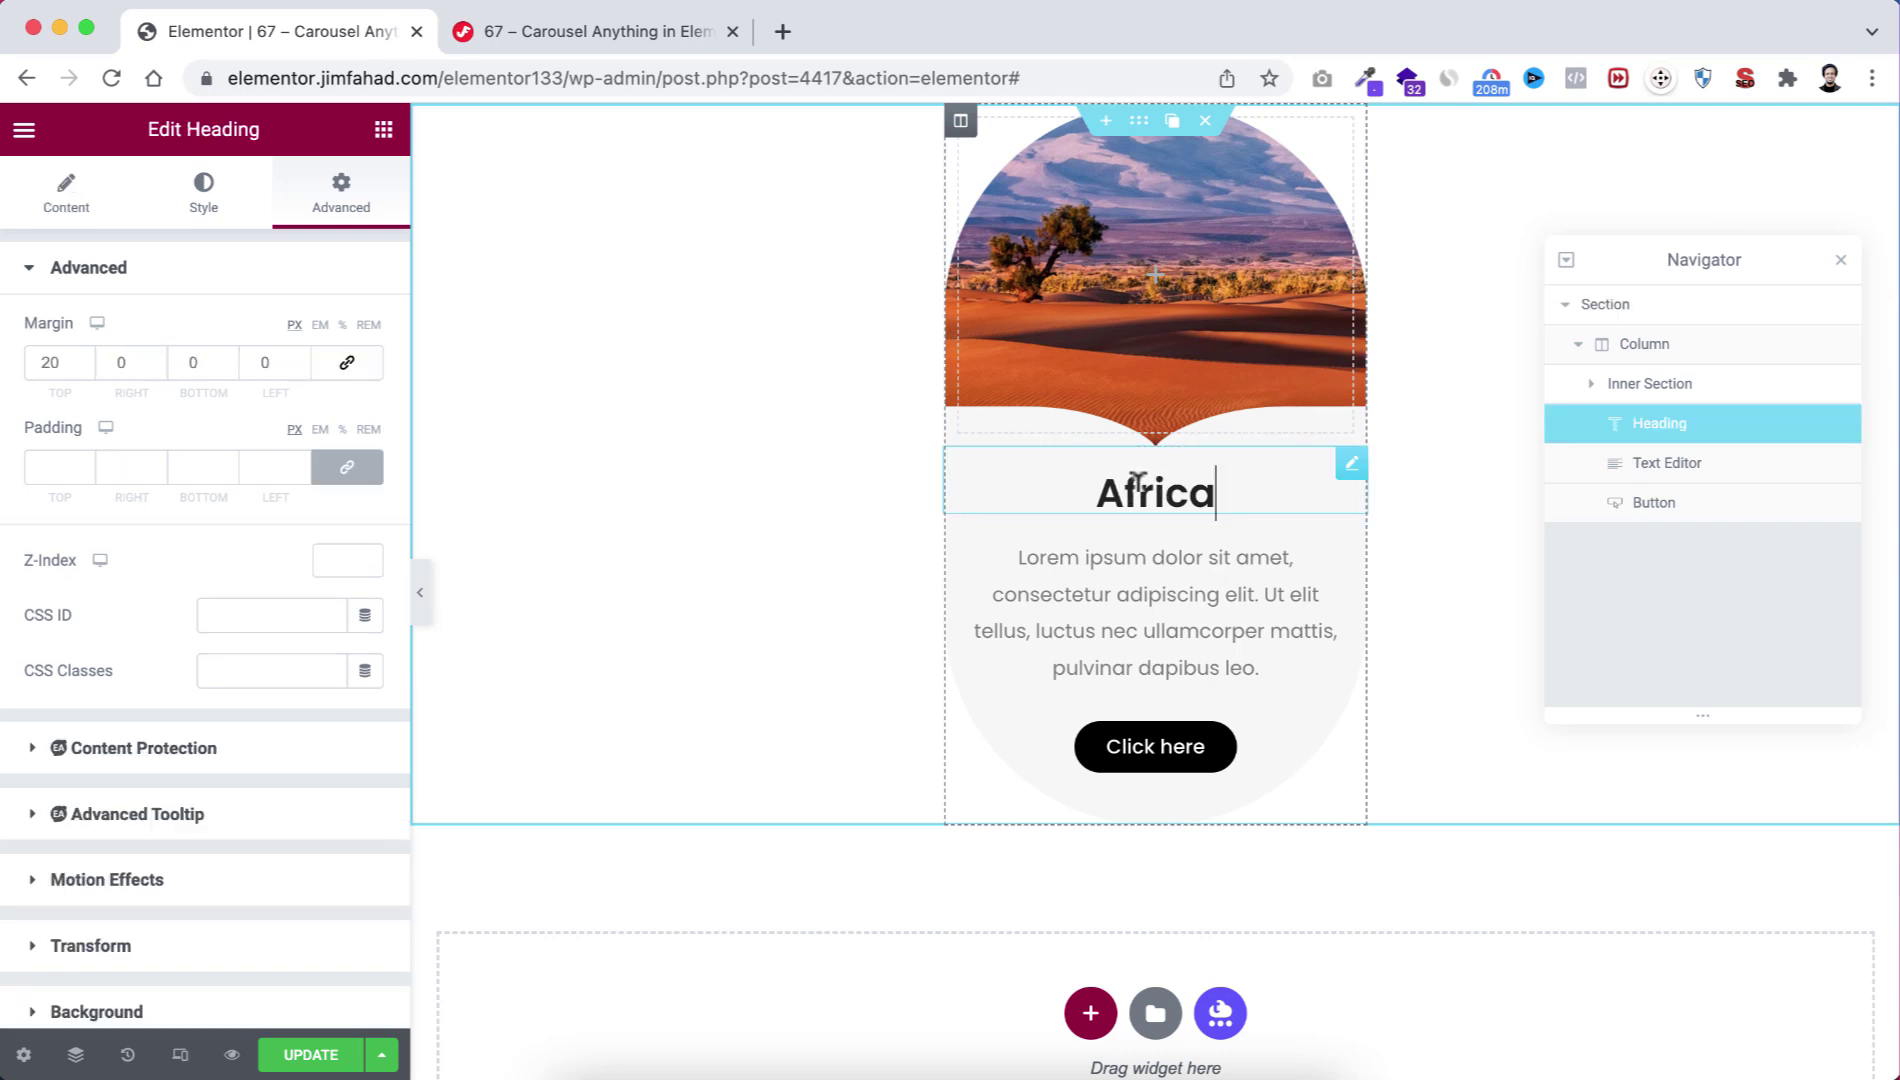
{"action": "double_click", "coordinate": [1136, 482]}
{"action": "type", "text": "Thailand"}
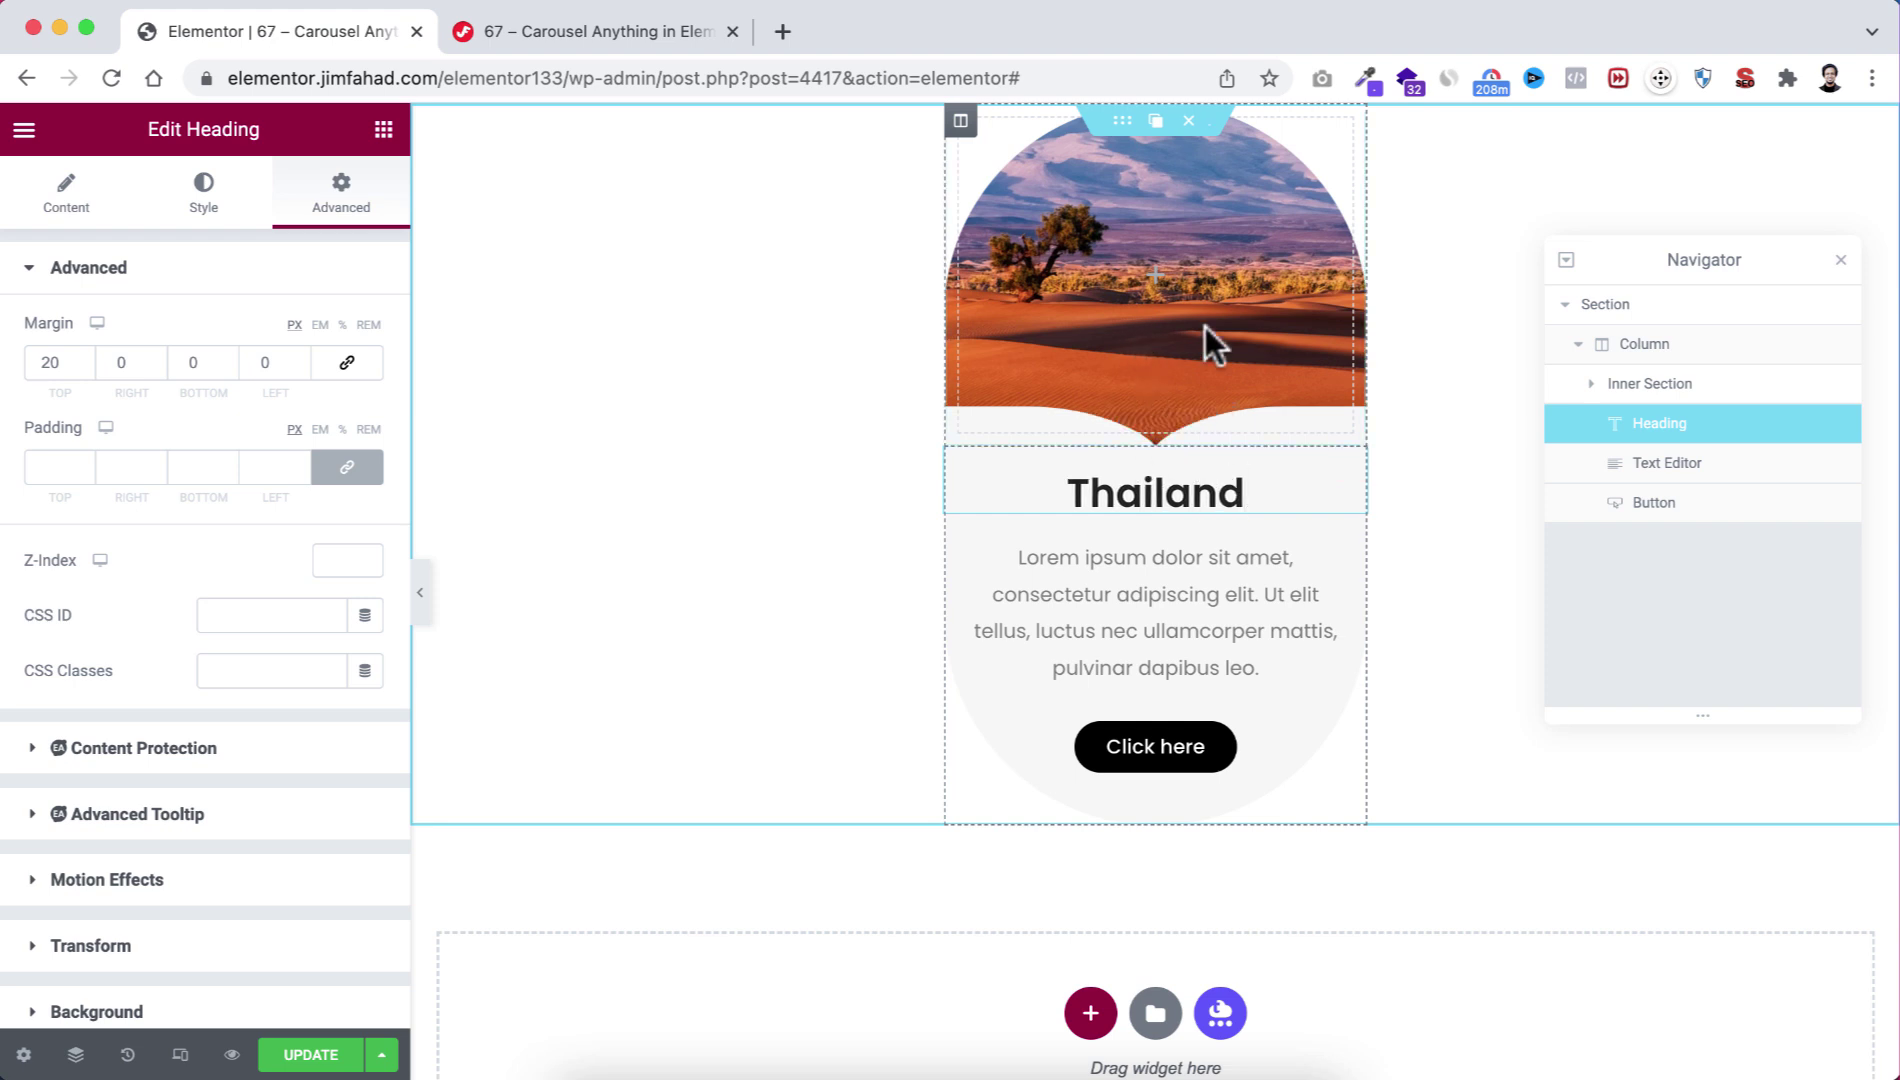
{"action": "left_click", "coordinate": [1630, 390]}
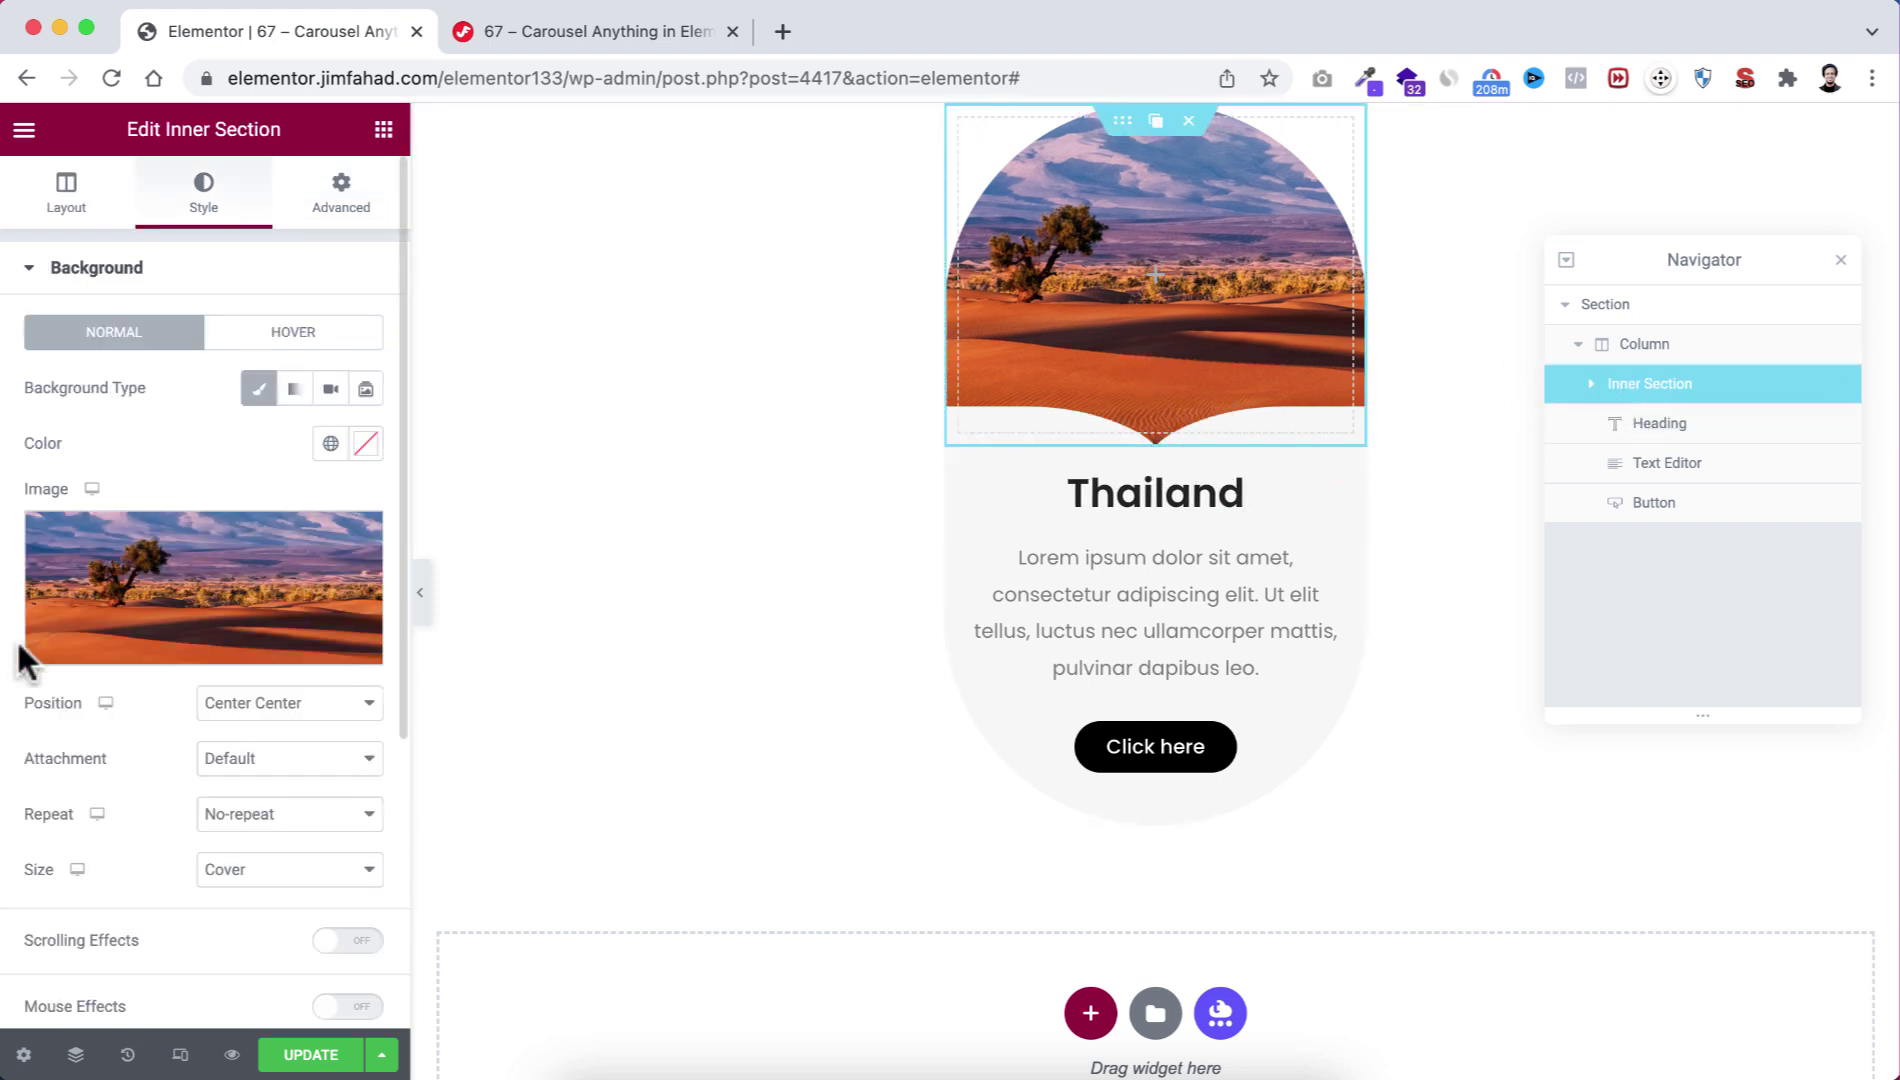
{"action": "left_click", "coordinate": [150, 605]}
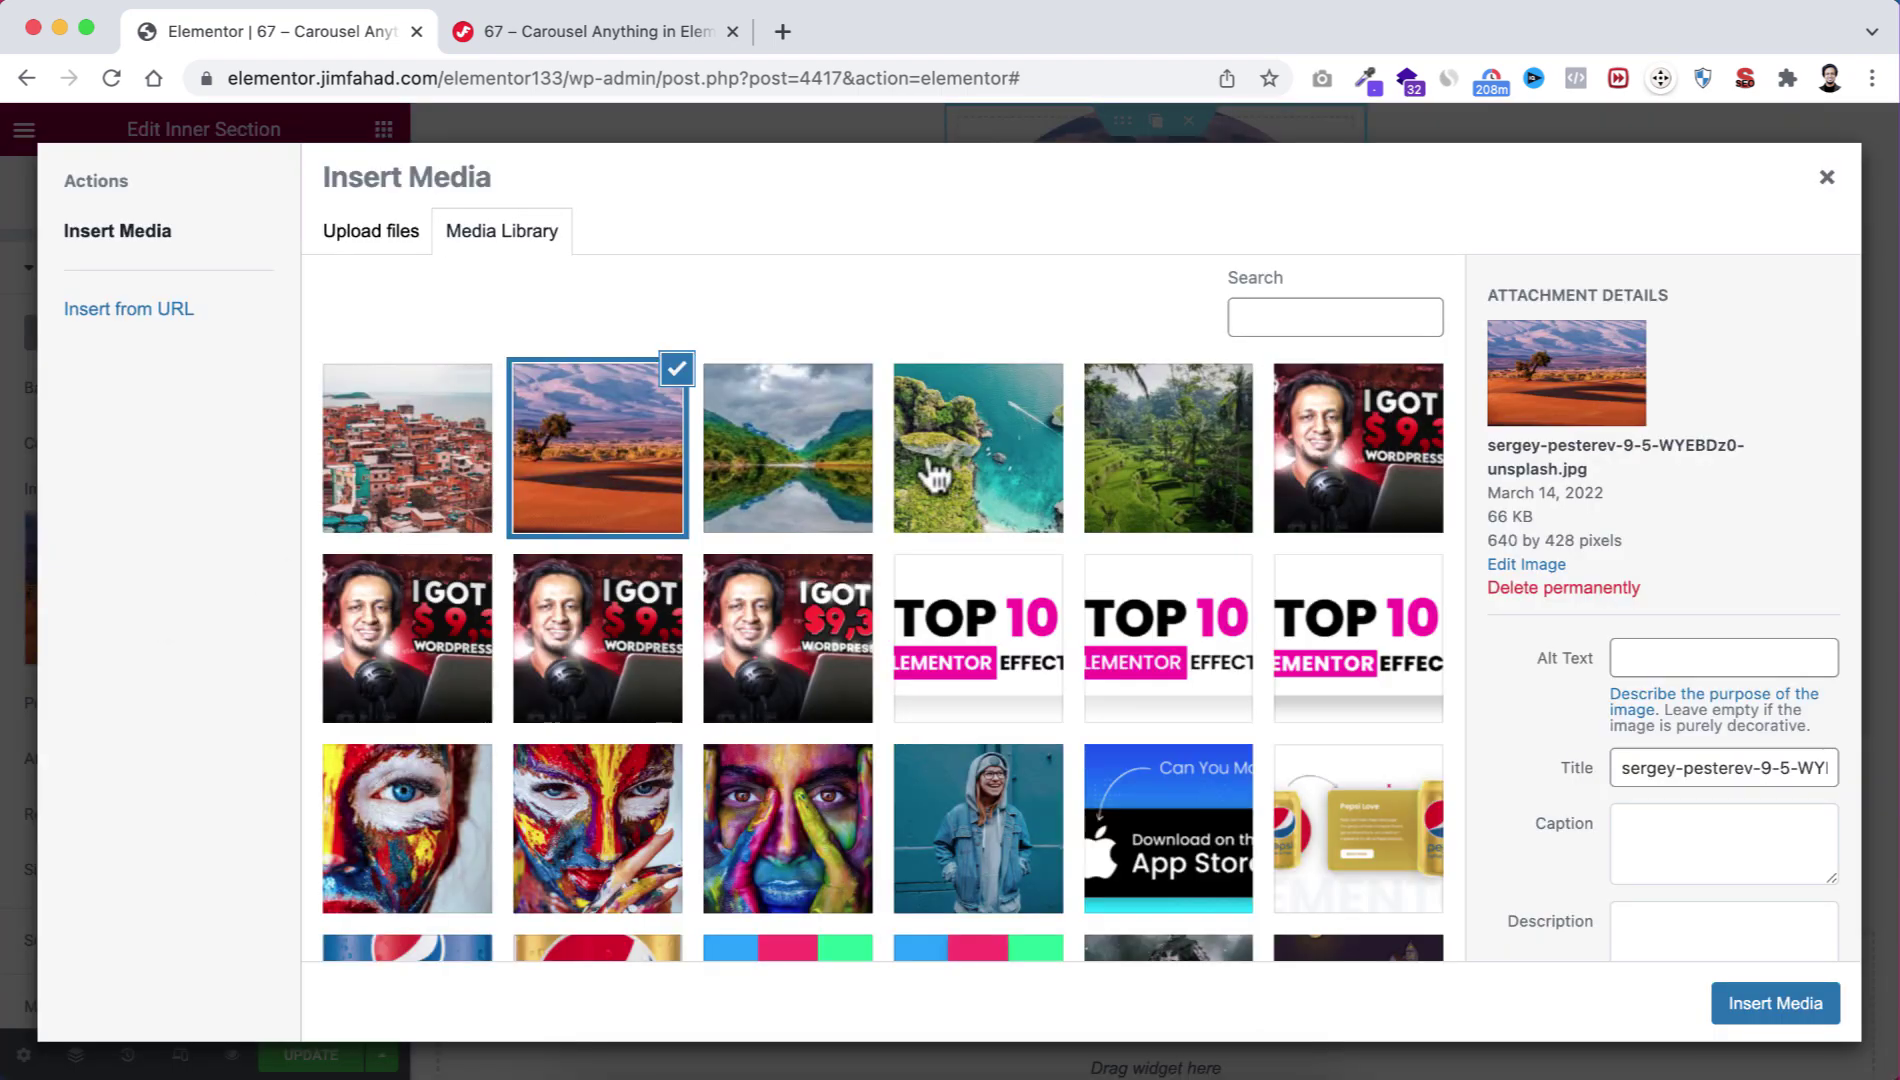
{"action": "left_click", "coordinate": [925, 468]}
{"action": "left_click", "coordinate": [1758, 1003]}
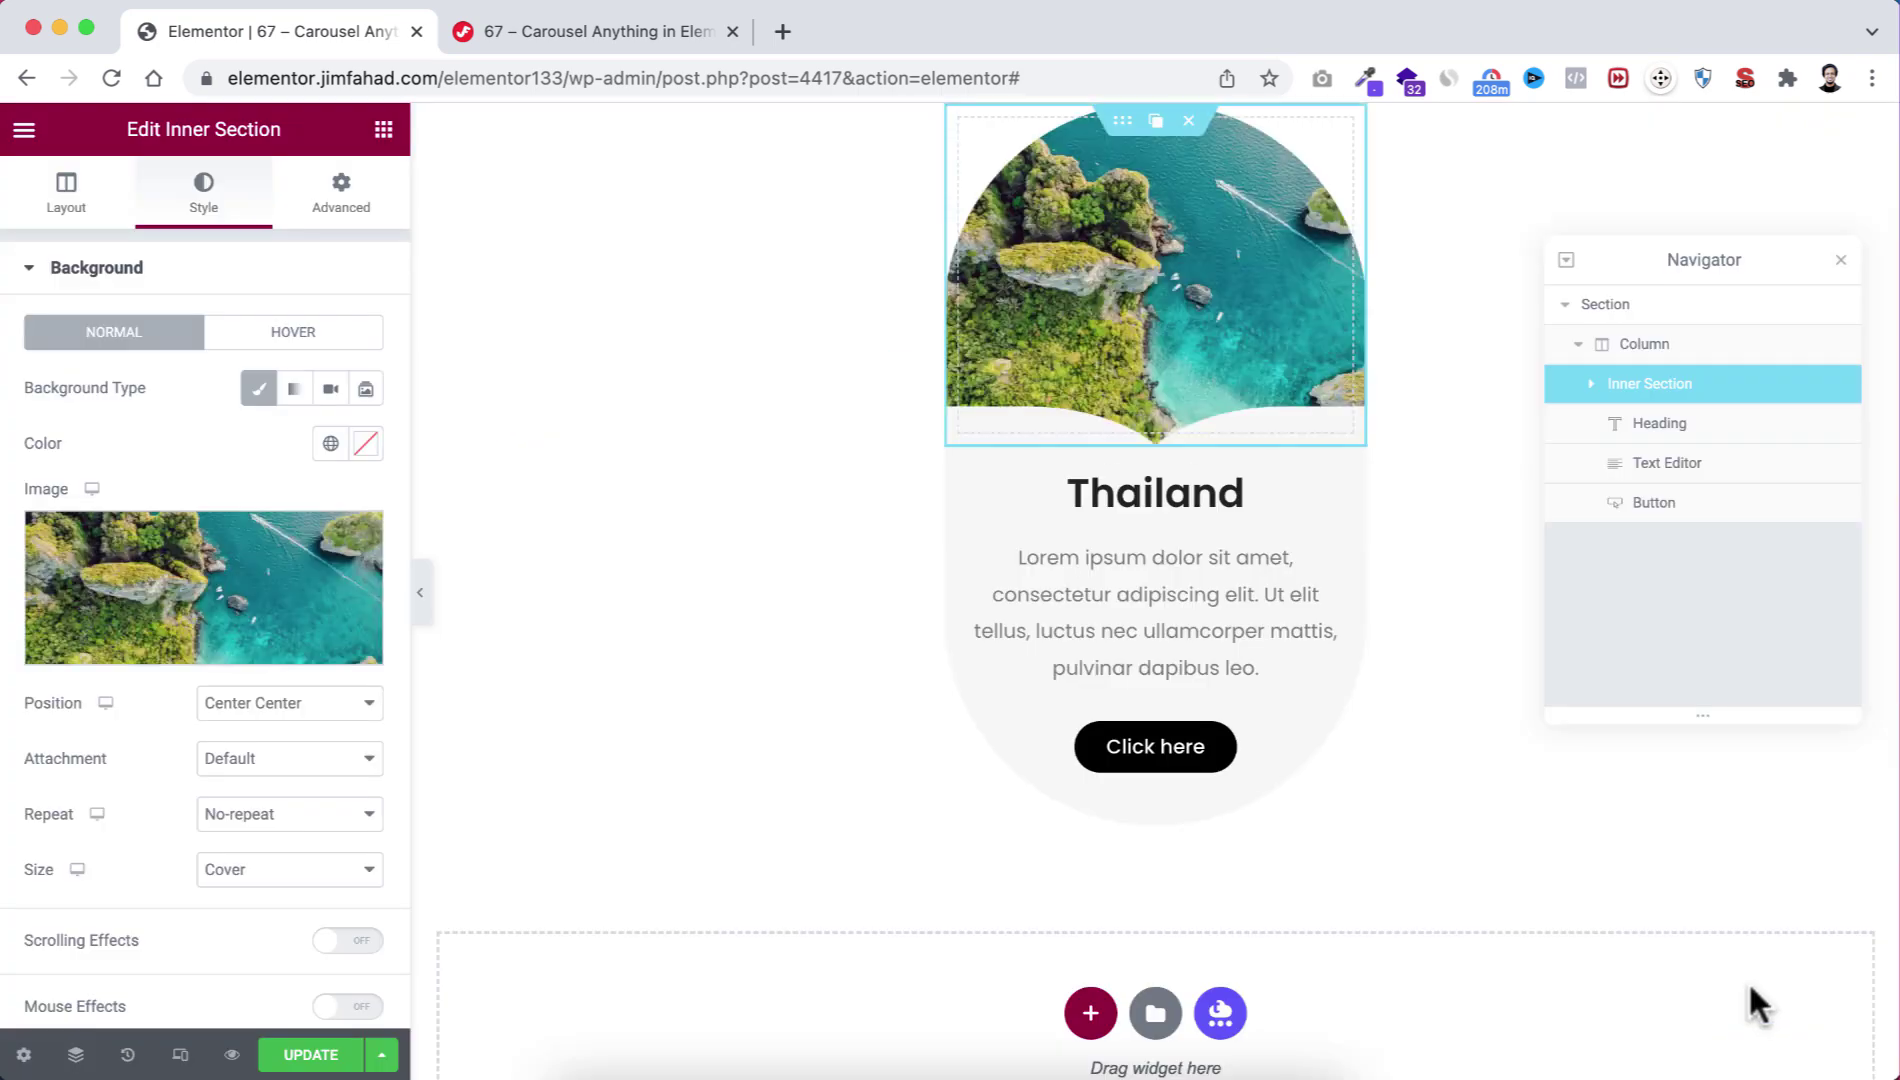
Save the Thailand card's outer section as a template named Country Card 003 and close the library.
{"action": "left_click", "coordinate": [1642, 315]}
{"action": "right_click", "coordinate": [1642, 320]}
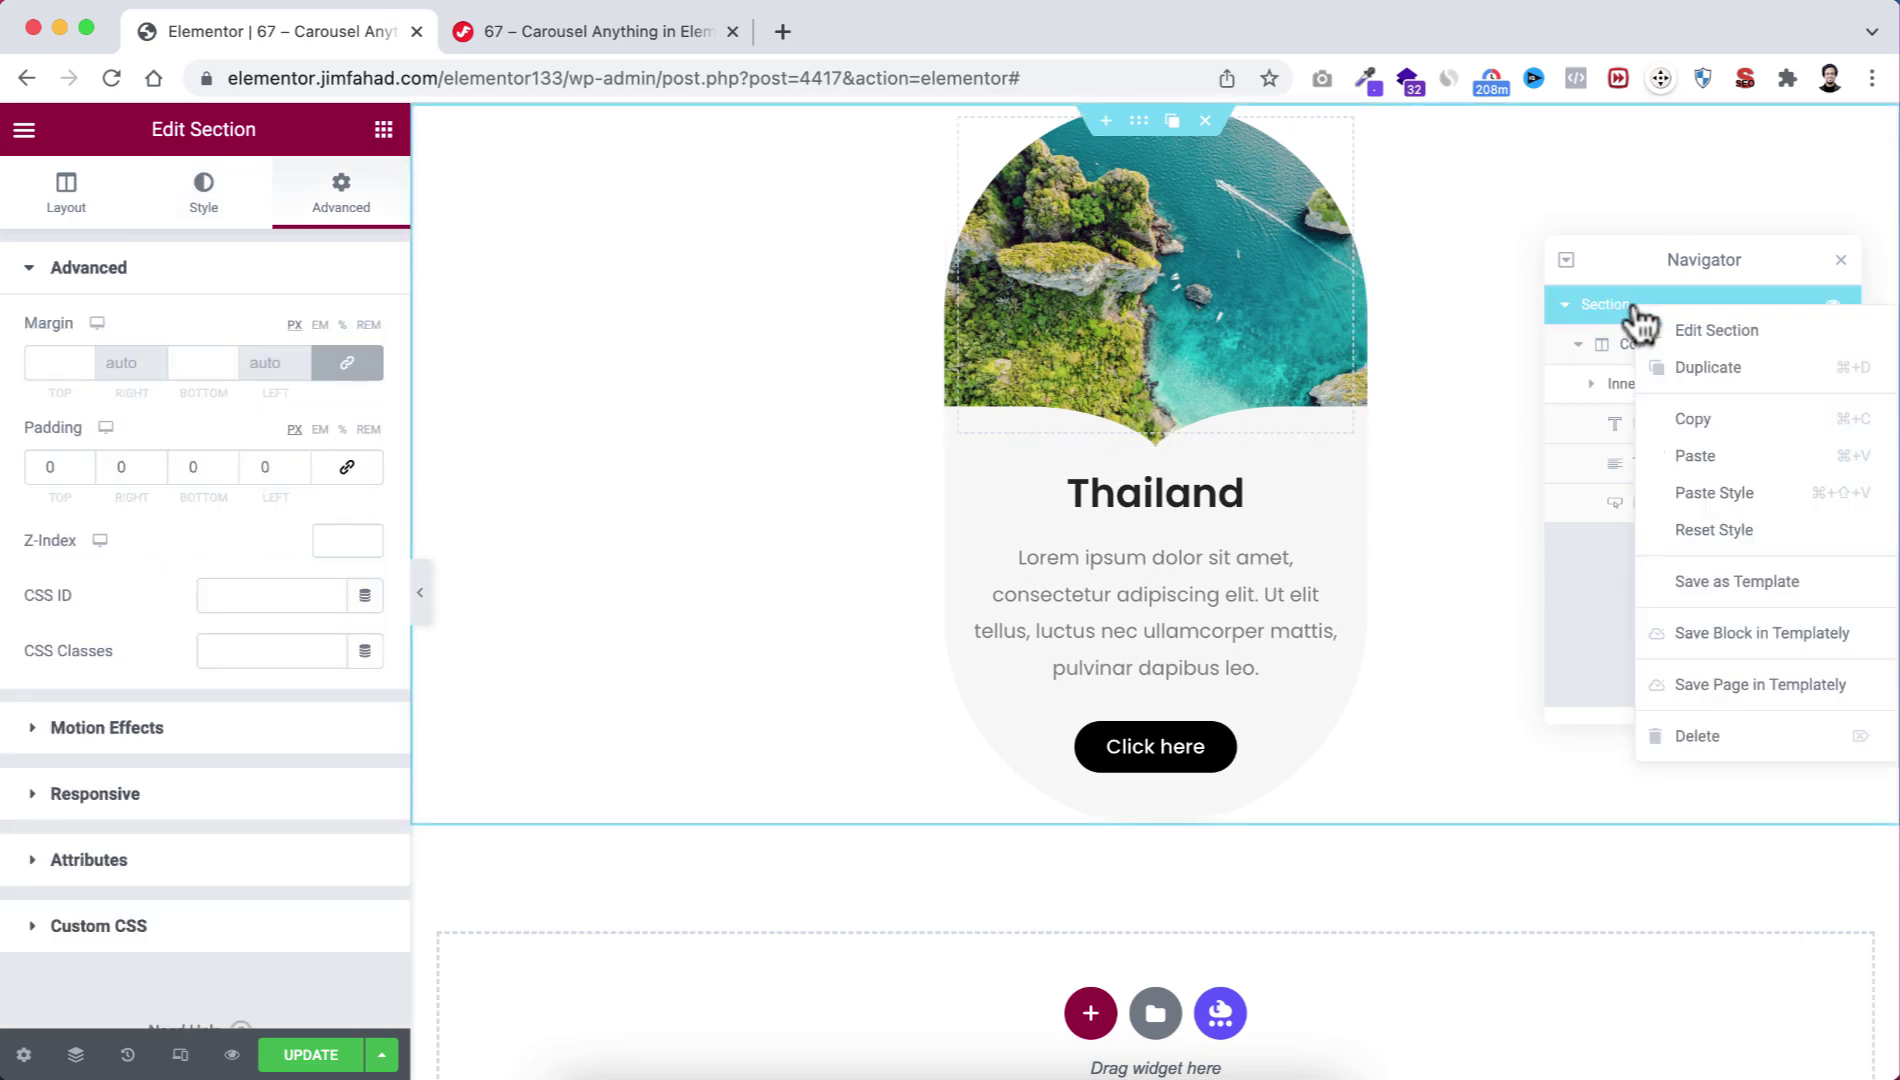
{"action": "left_click", "coordinate": [1747, 584]}
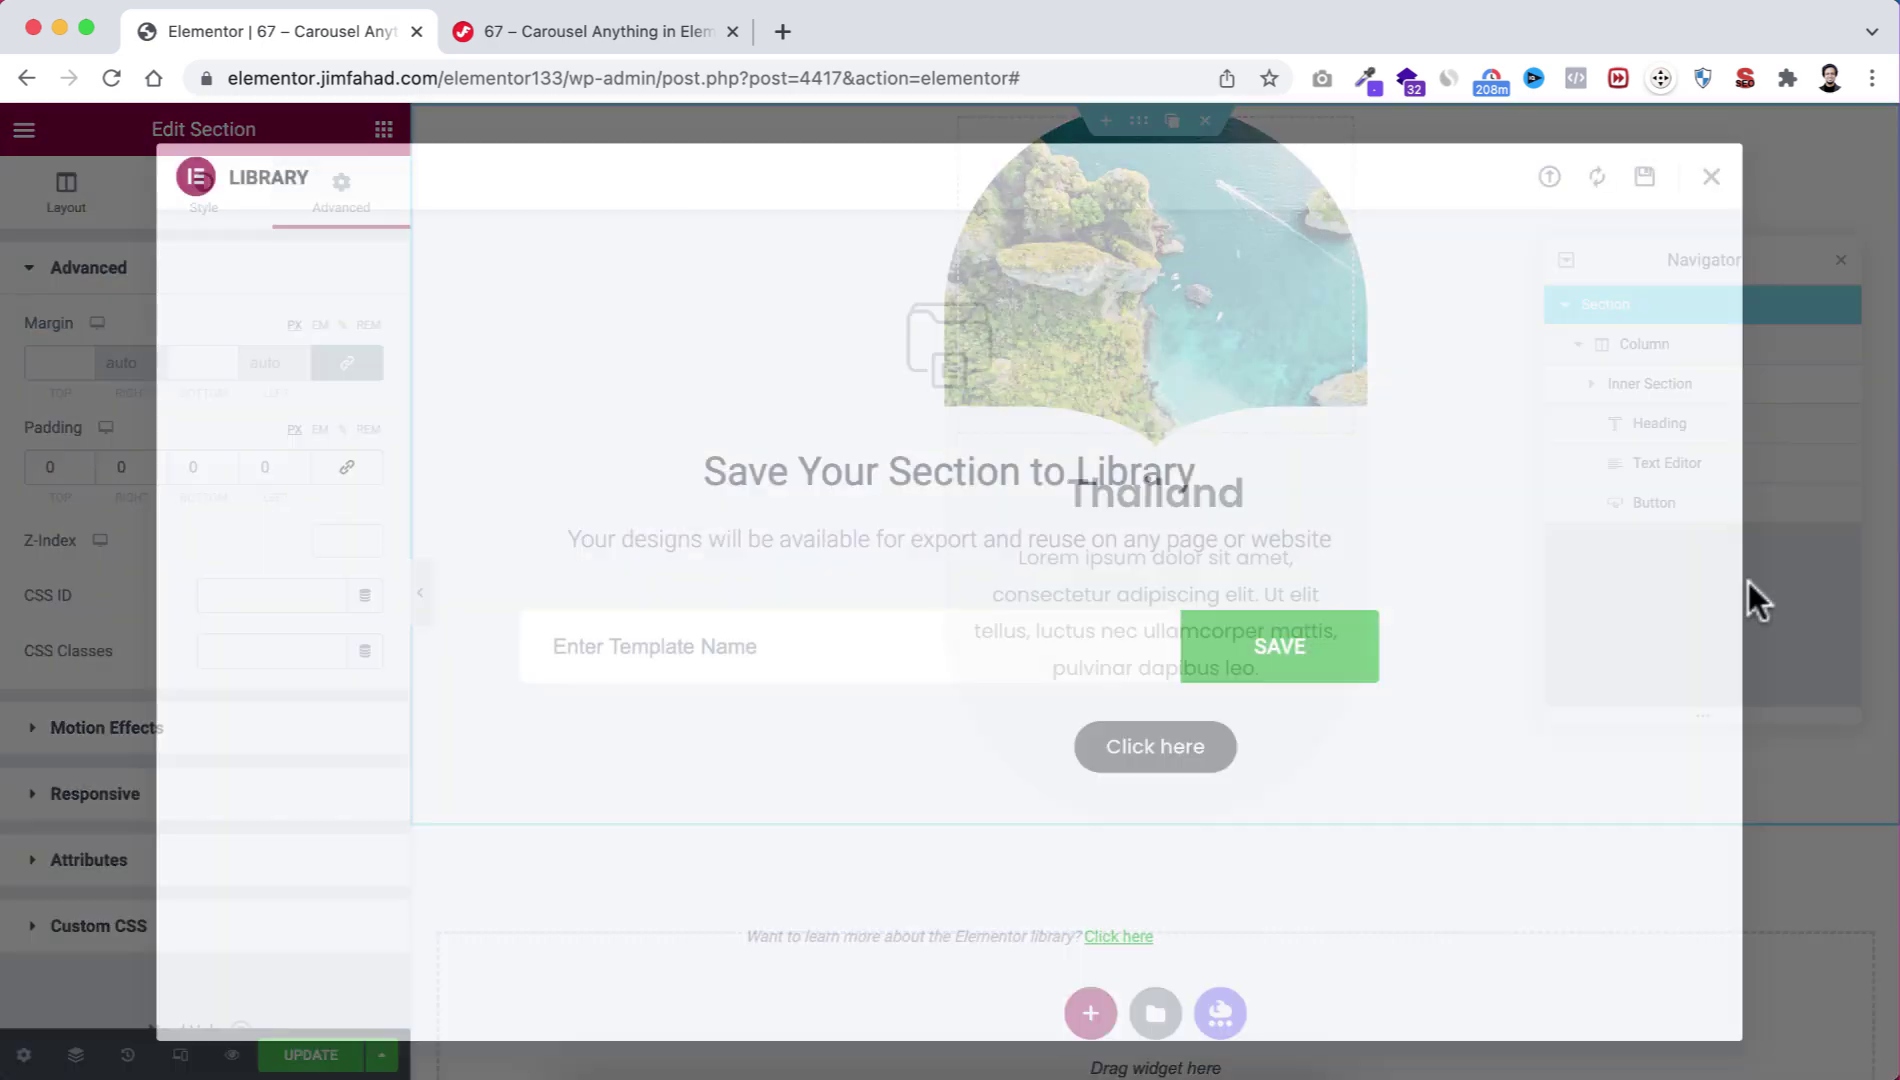
{"action": "type", "text": "Country Card 001"}
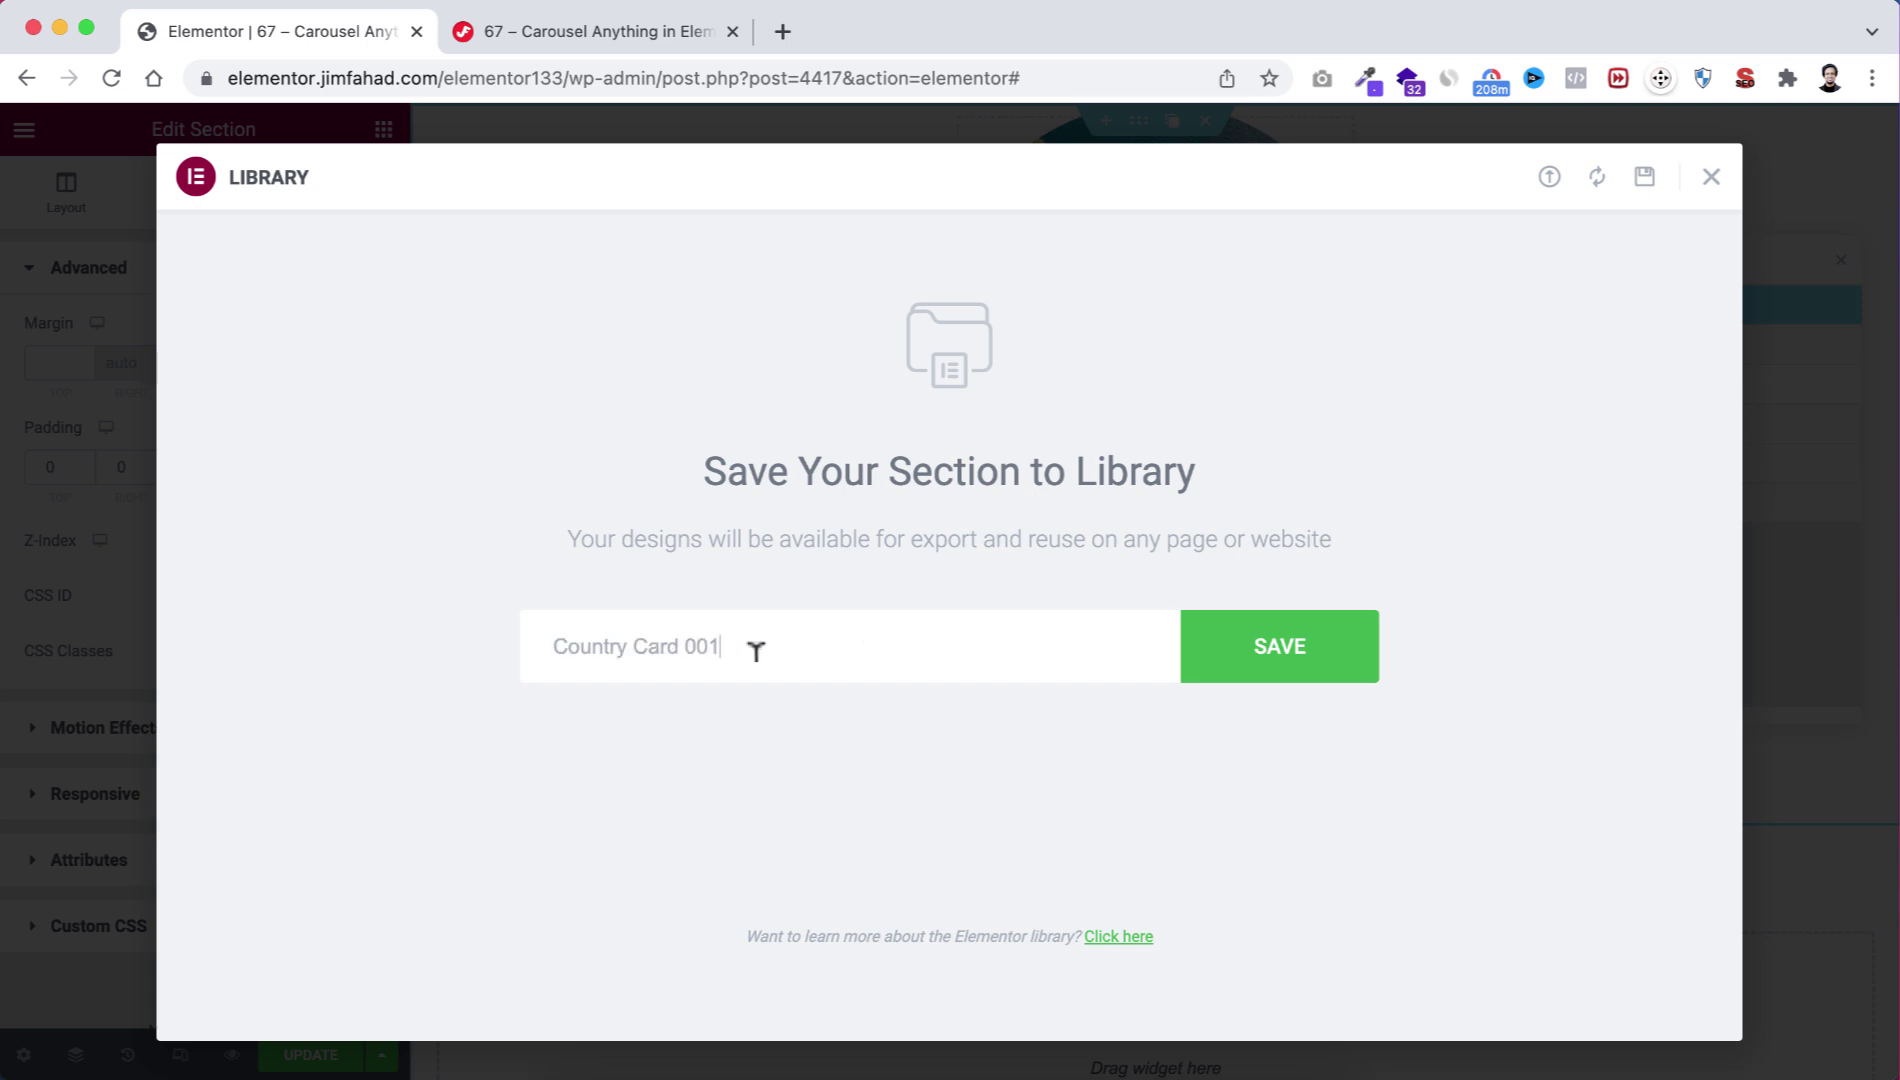
{"action": "left_click", "coordinate": [1262, 660]}
{"action": "left_click", "coordinate": [1711, 176]}
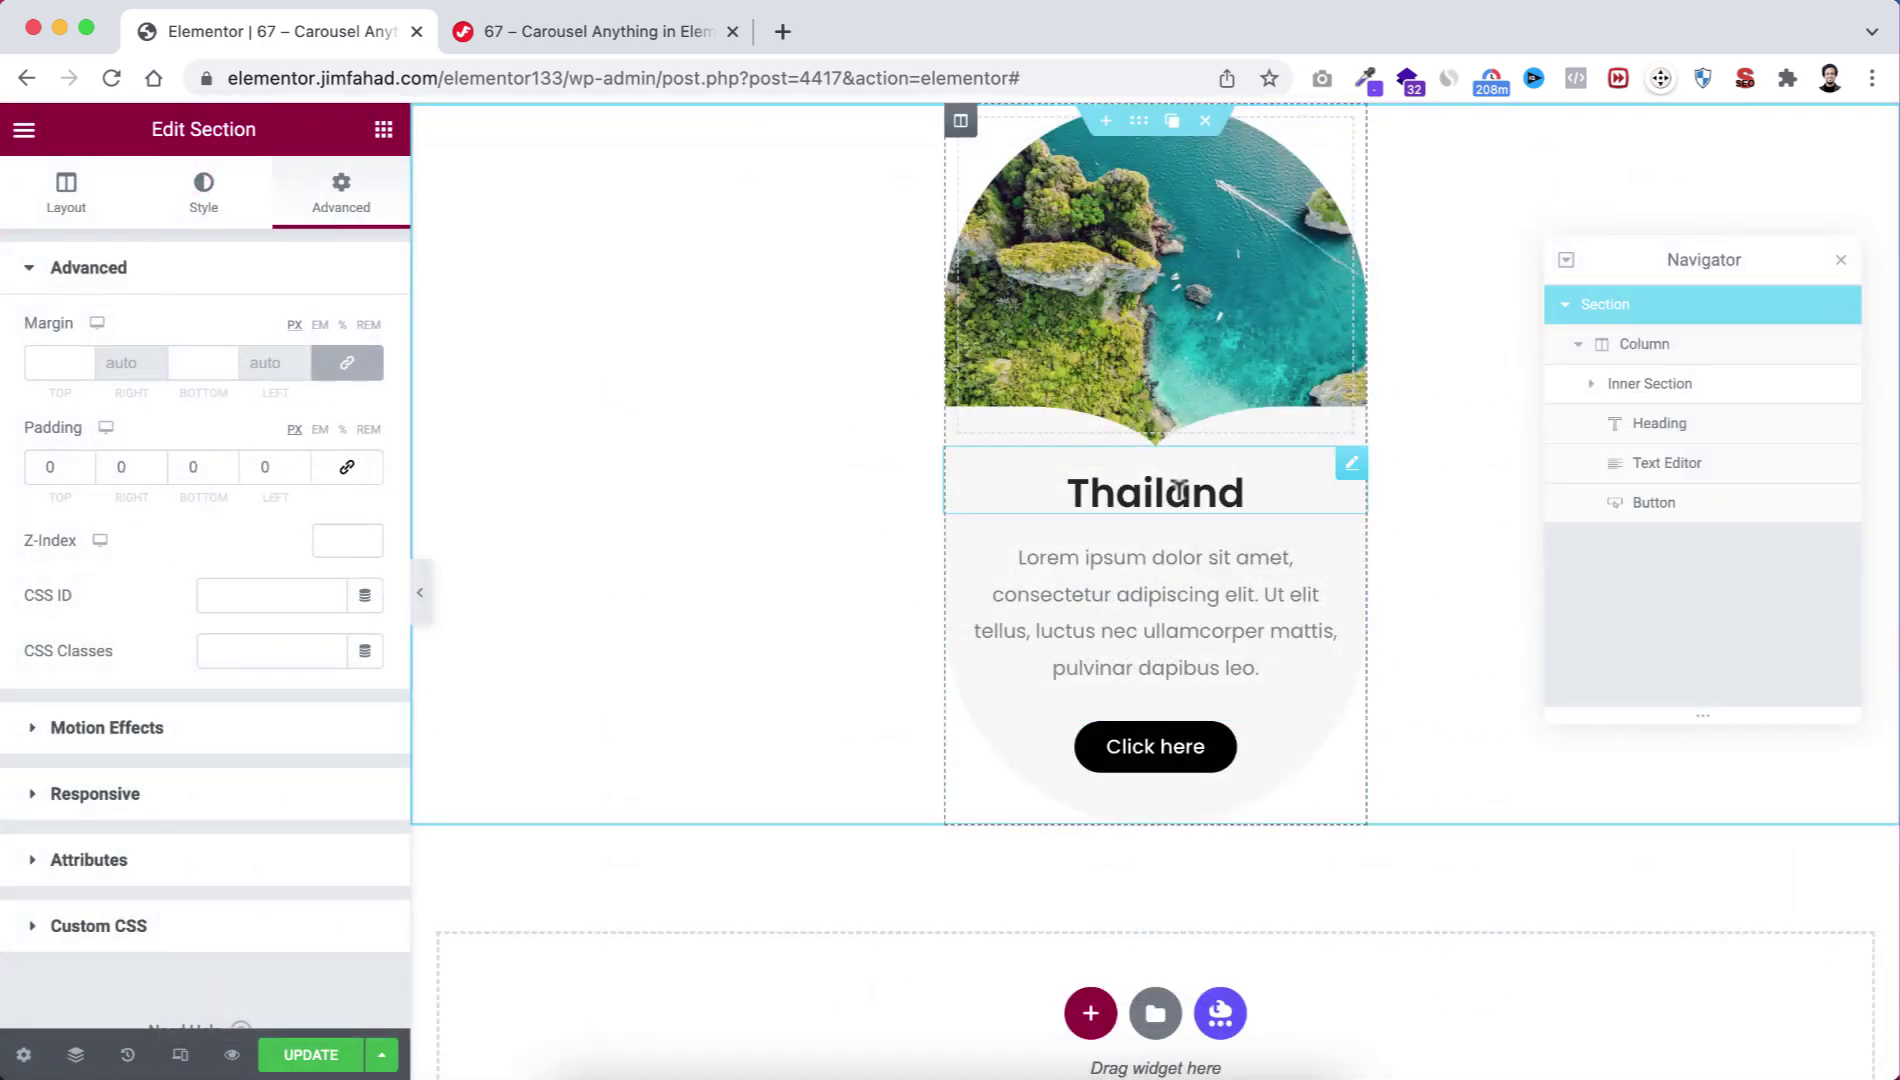
Change the card's heading to Brazil and replace the inner section's background with the image of red hillside houses.
{"action": "left_click", "coordinate": [1147, 488]}
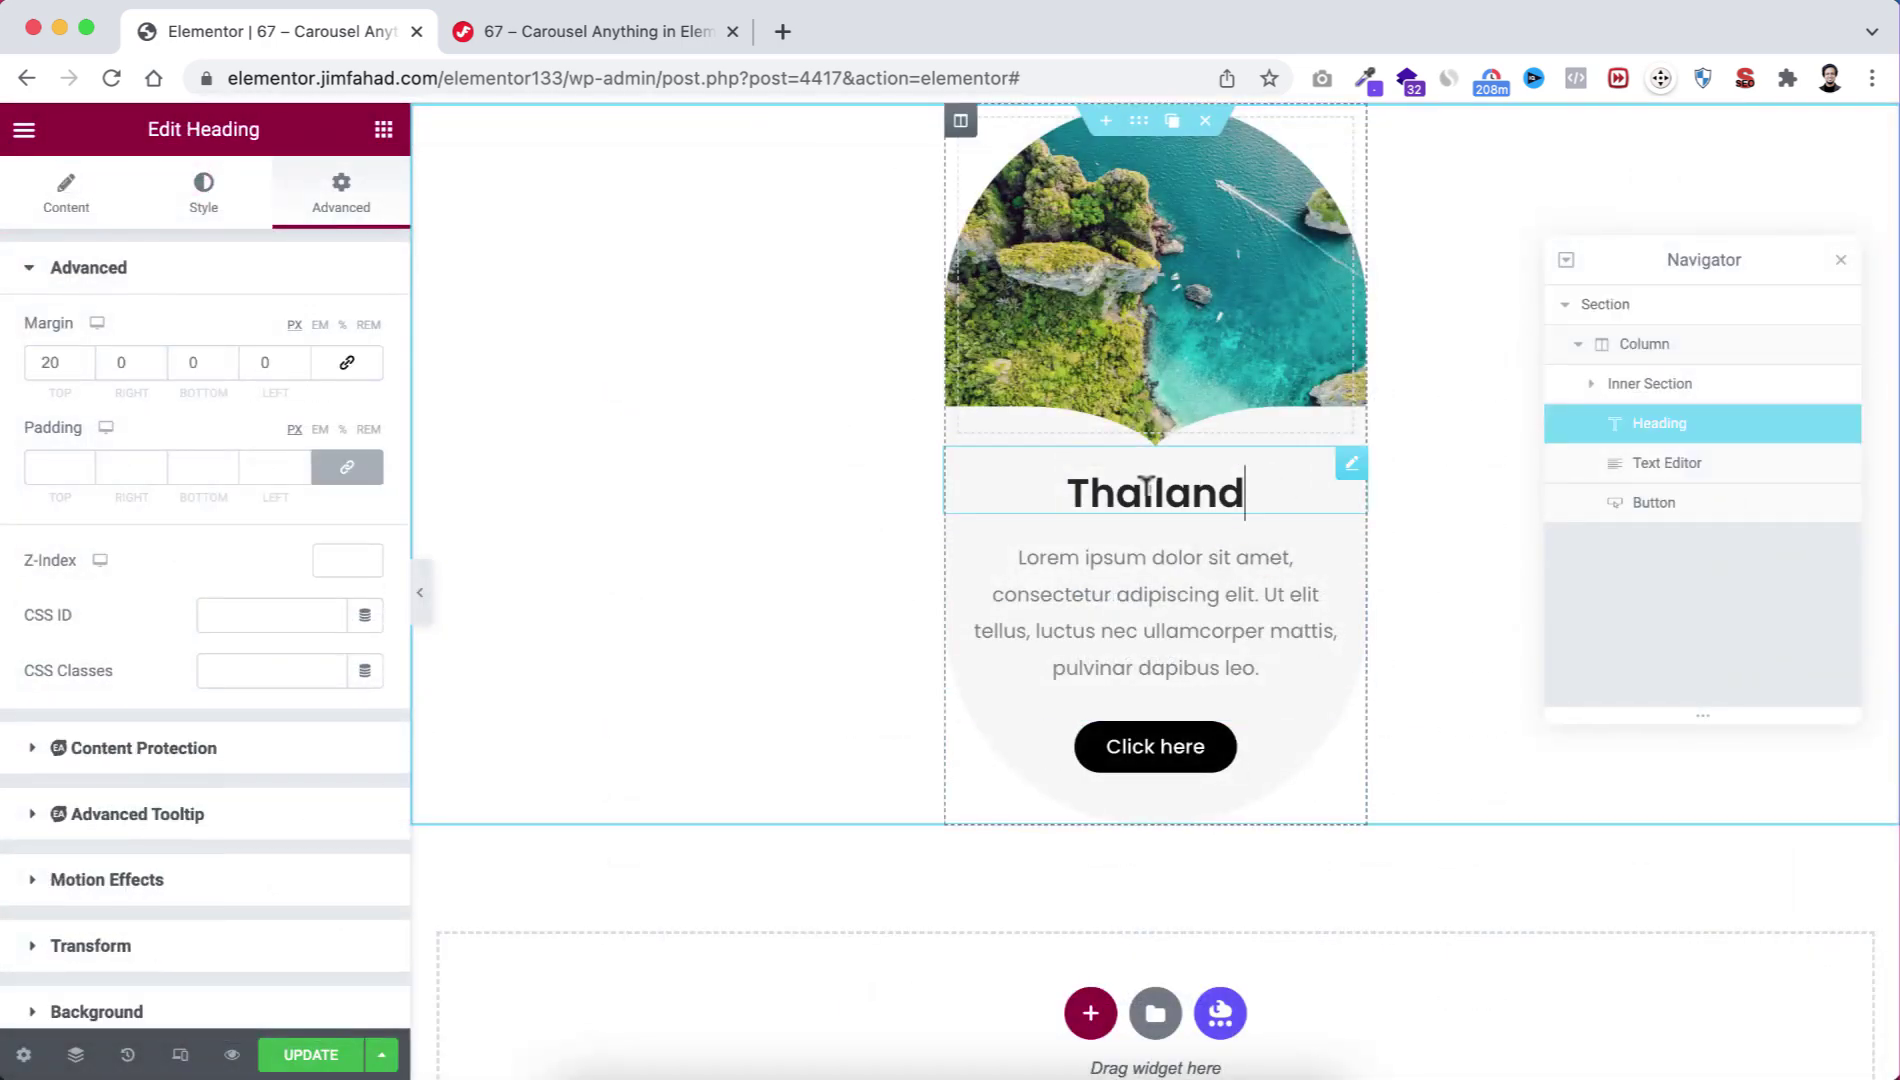
{"action": "double_click", "coordinate": [1147, 488]}
{"action": "type", "text": "Br"}
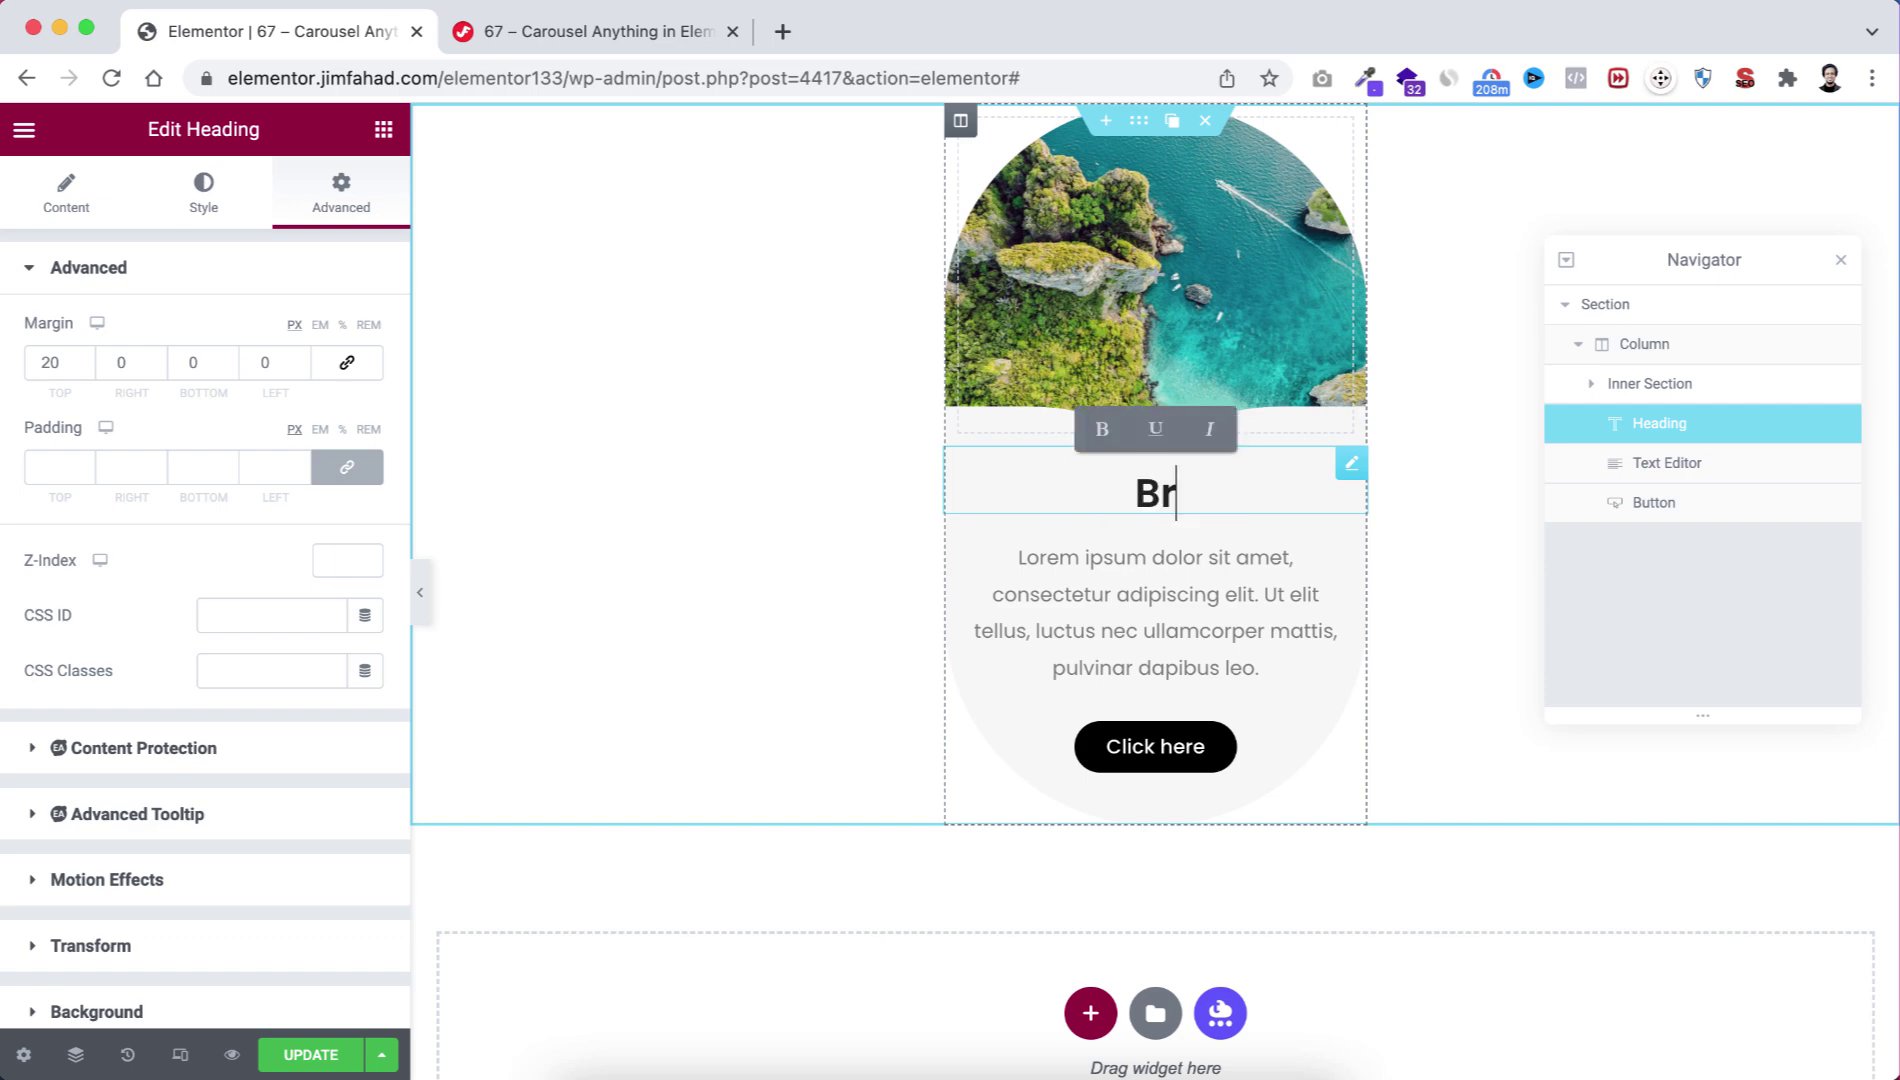
{"action": "type", "text": "azil"}
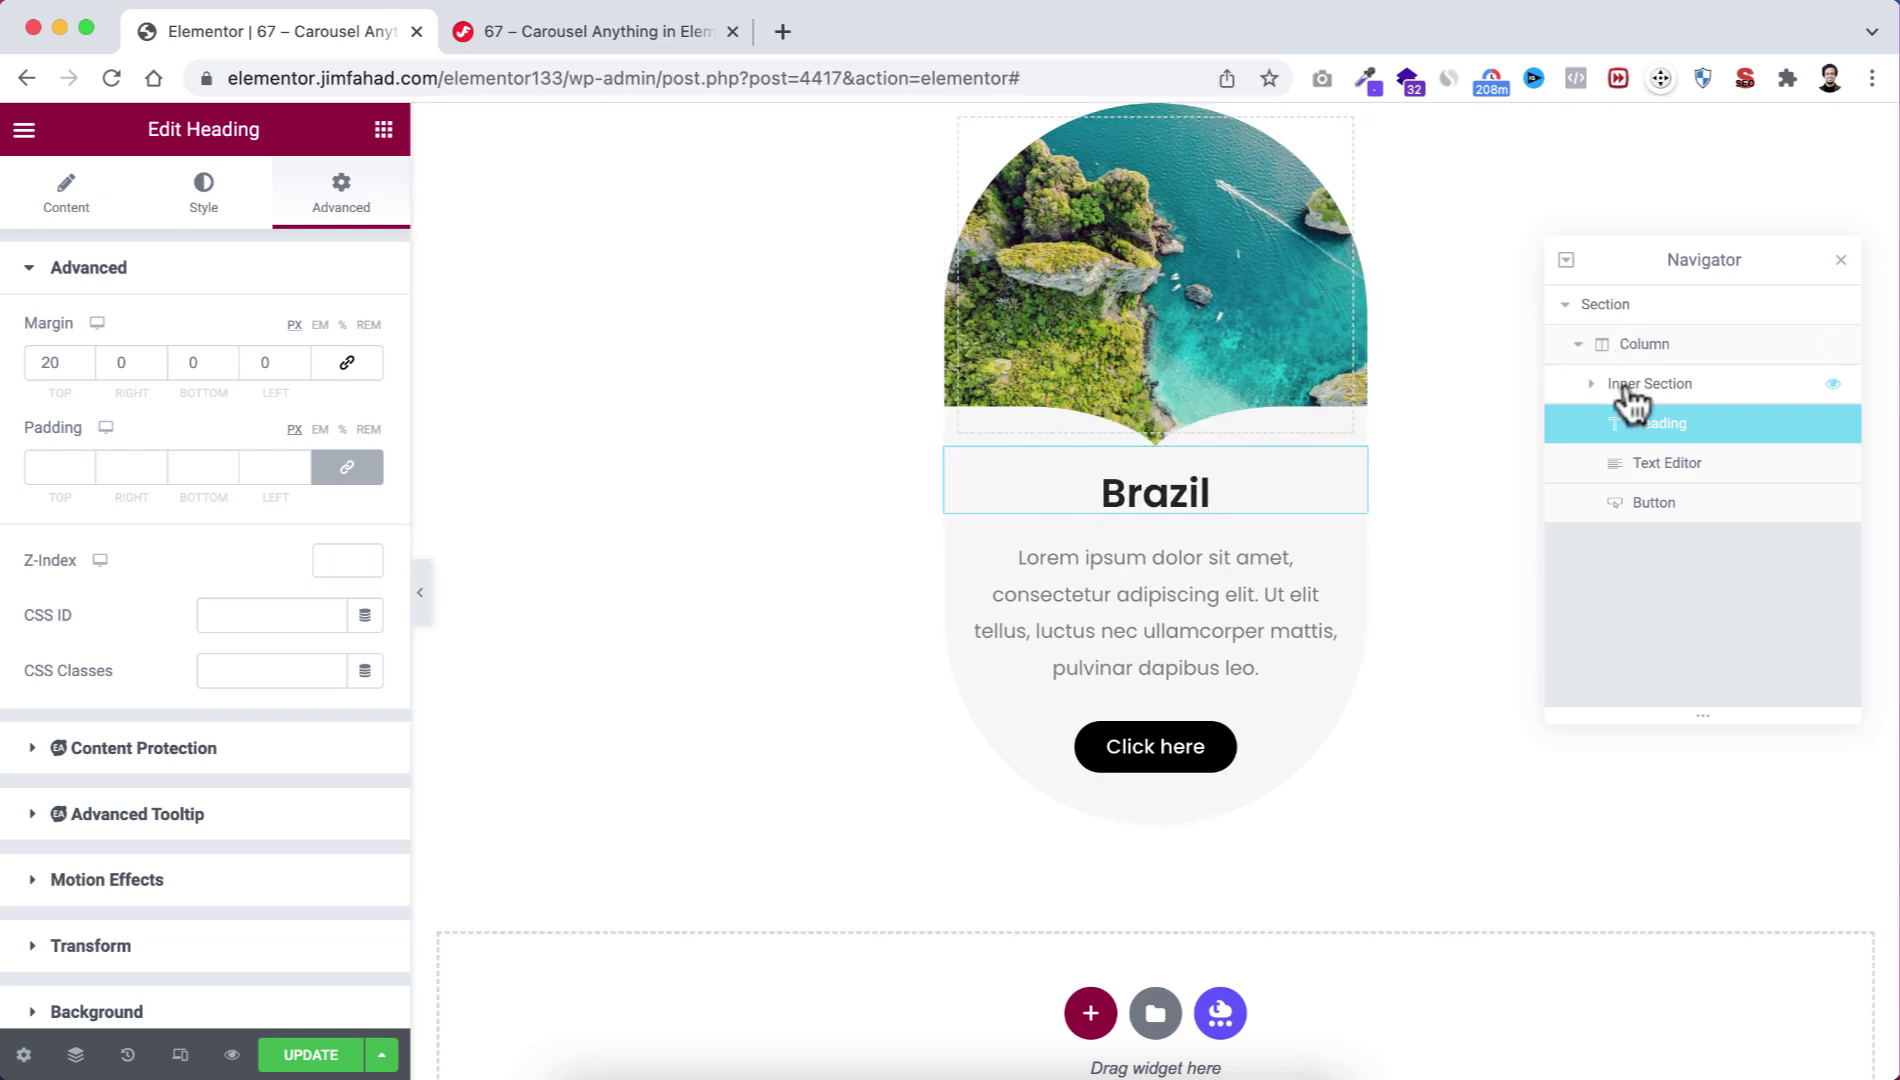
{"action": "left_click", "coordinate": [1628, 390]}
{"action": "left_click", "coordinate": [212, 581]}
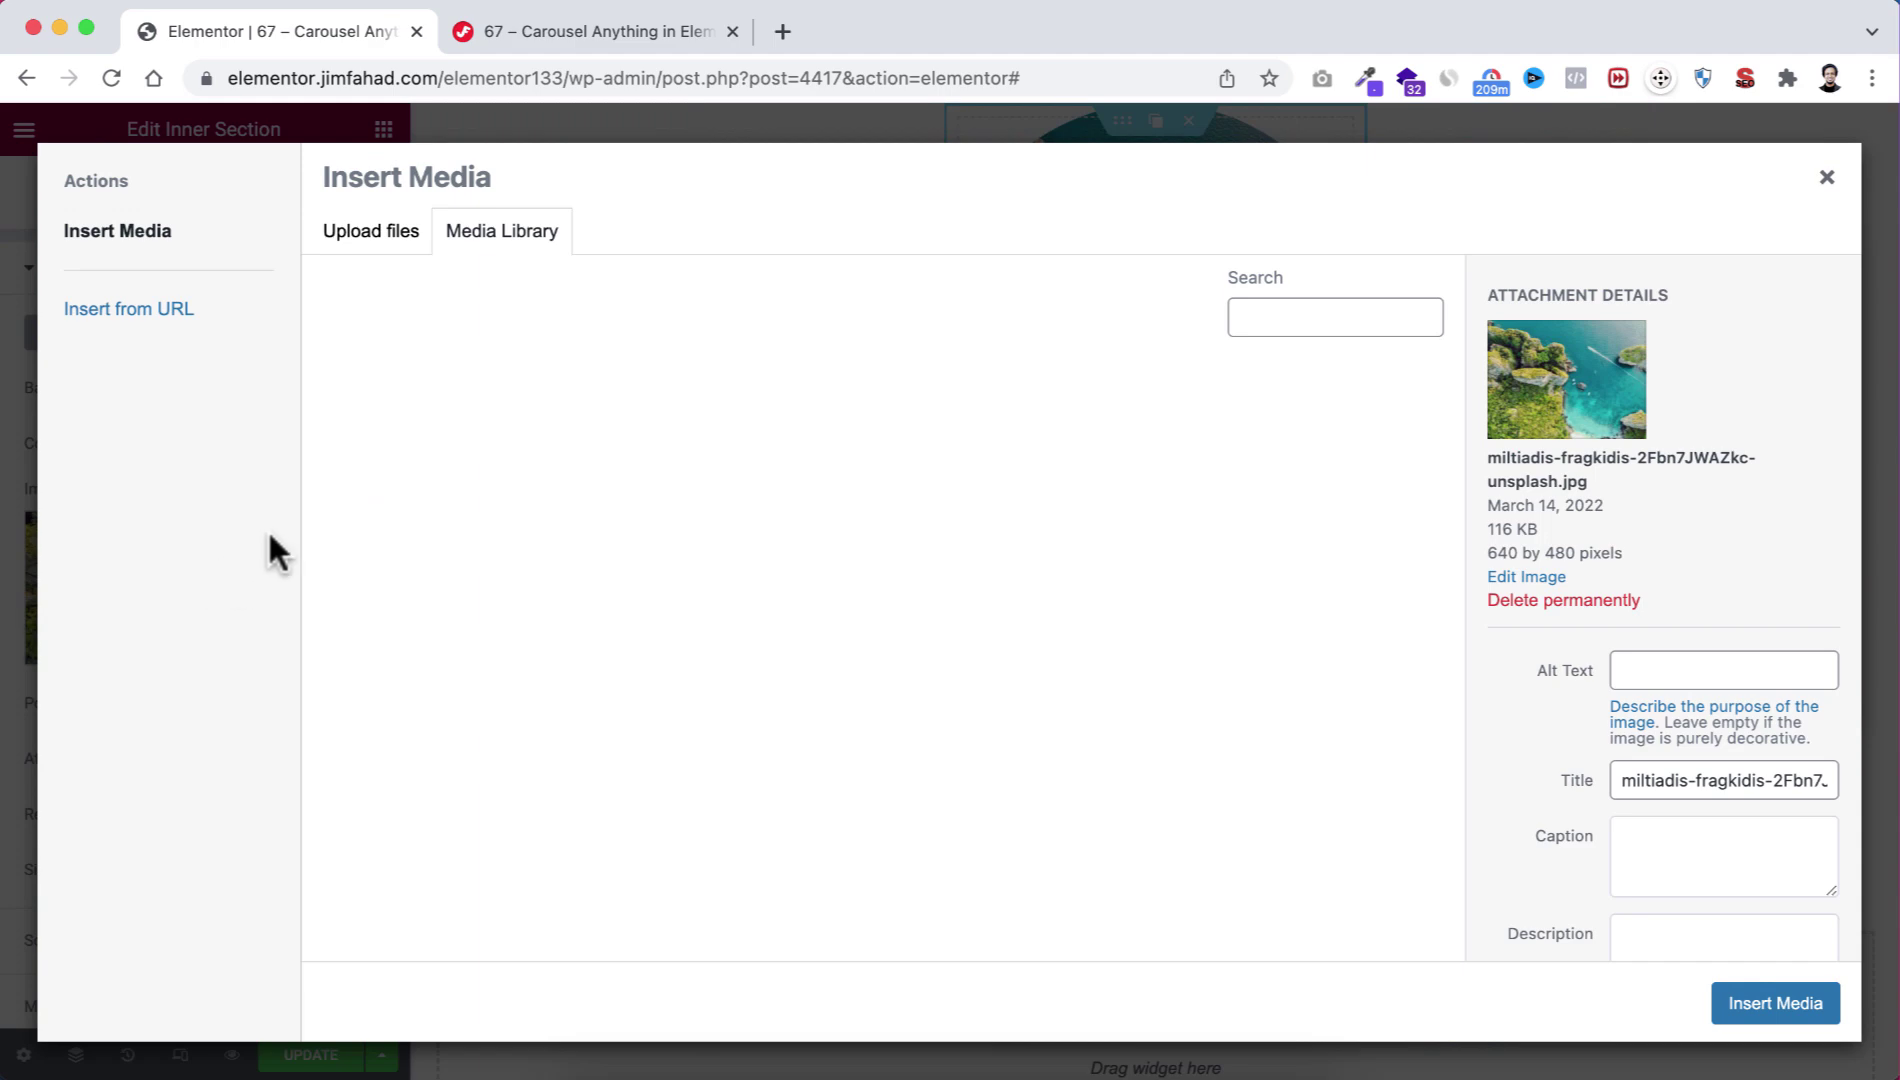
{"action": "left_click", "coordinate": [400, 478]}
{"action": "left_click", "coordinate": [1768, 1005]}
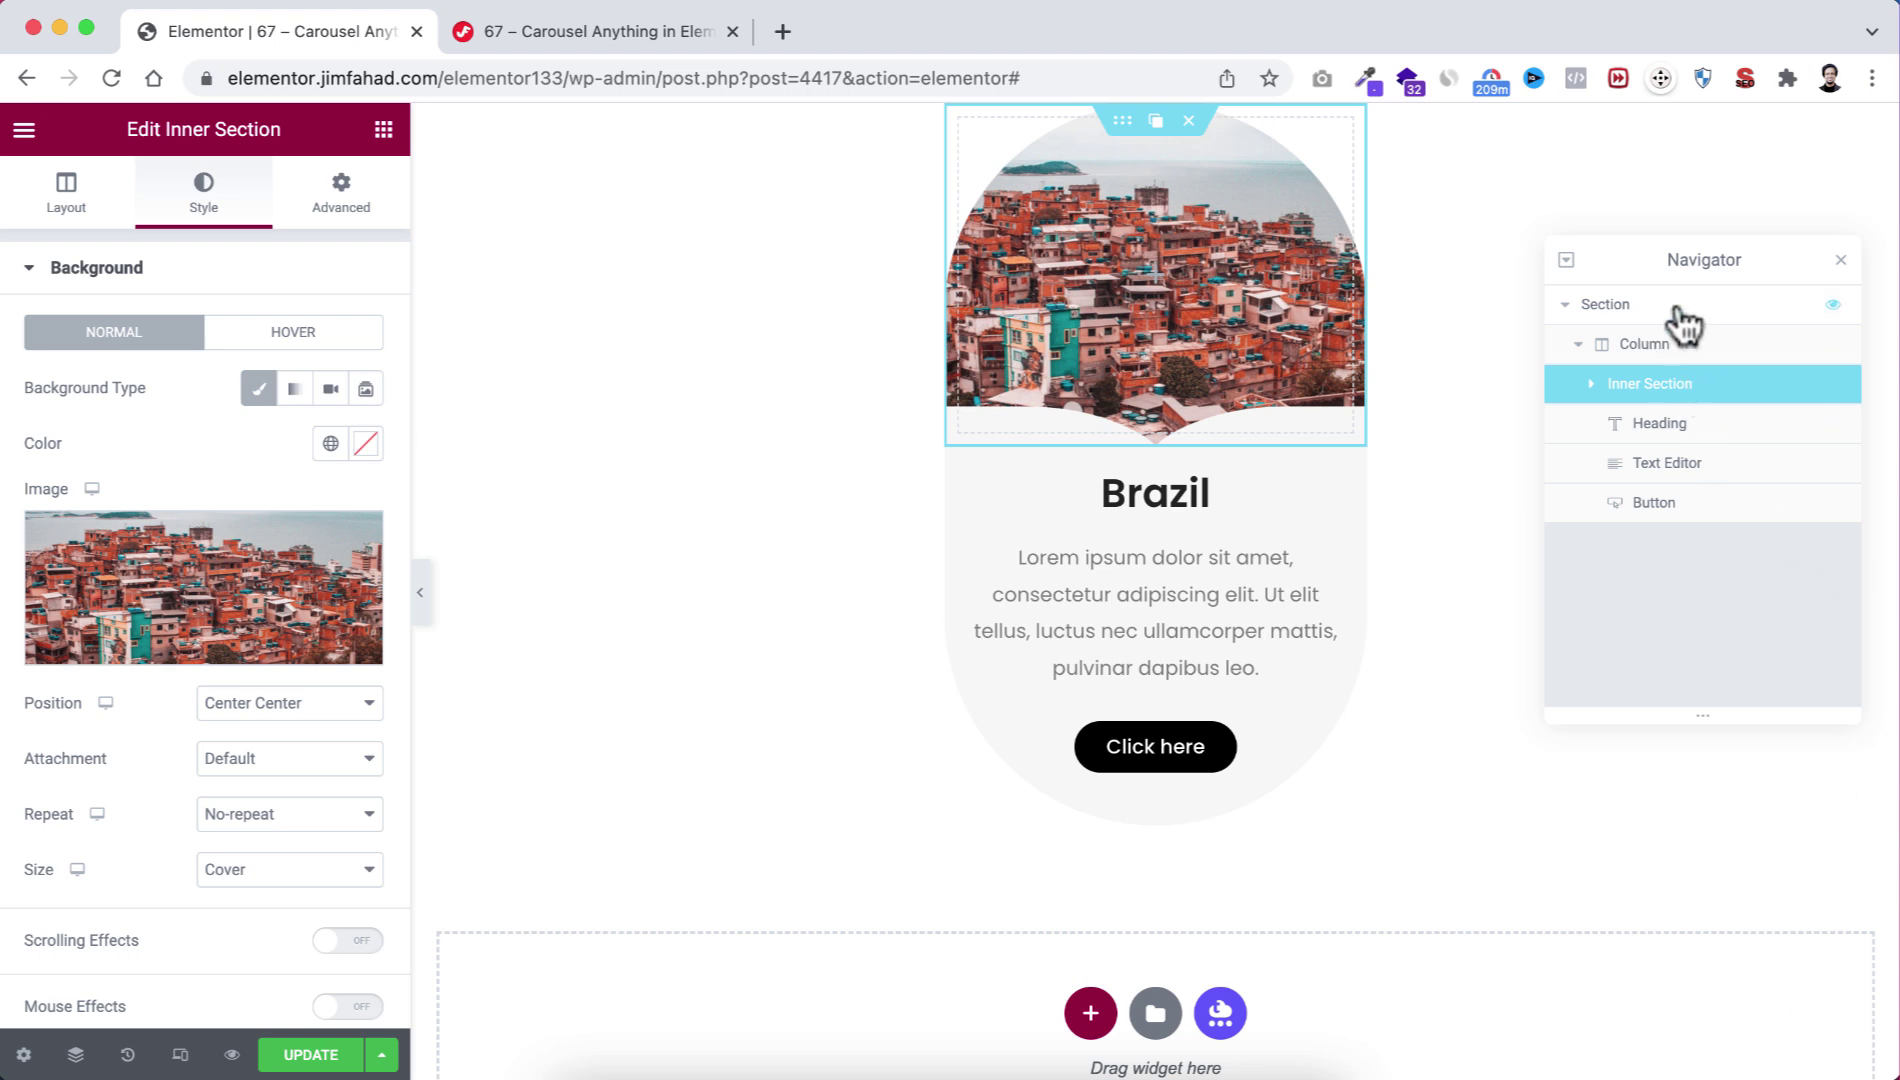
Save the Brazil card's outer section as a template named Country Card 004, closing the library and the Navigator.
{"action": "left_click", "coordinate": [1655, 318]}
{"action": "right_click", "coordinate": [1653, 305]}
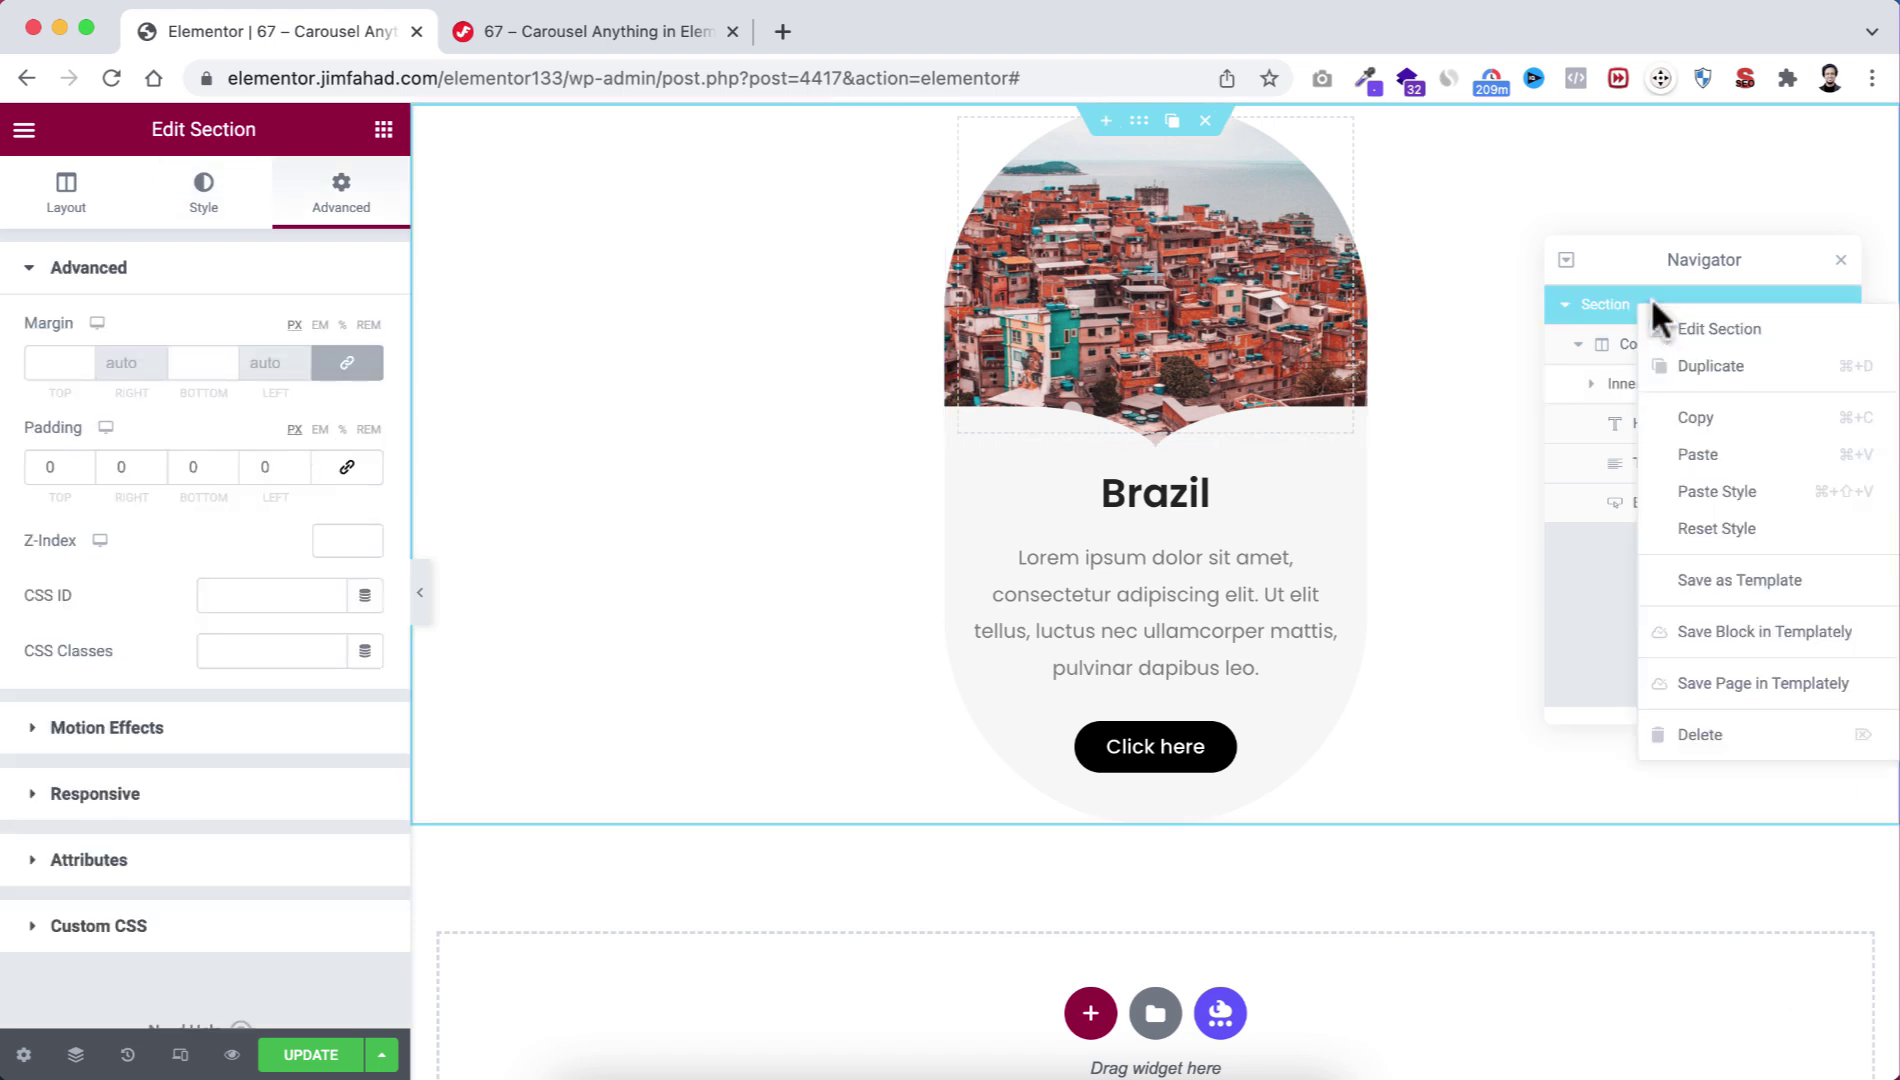
{"action": "left_click", "coordinate": [1727, 577]}
{"action": "type", "text": "Country Card 001"}
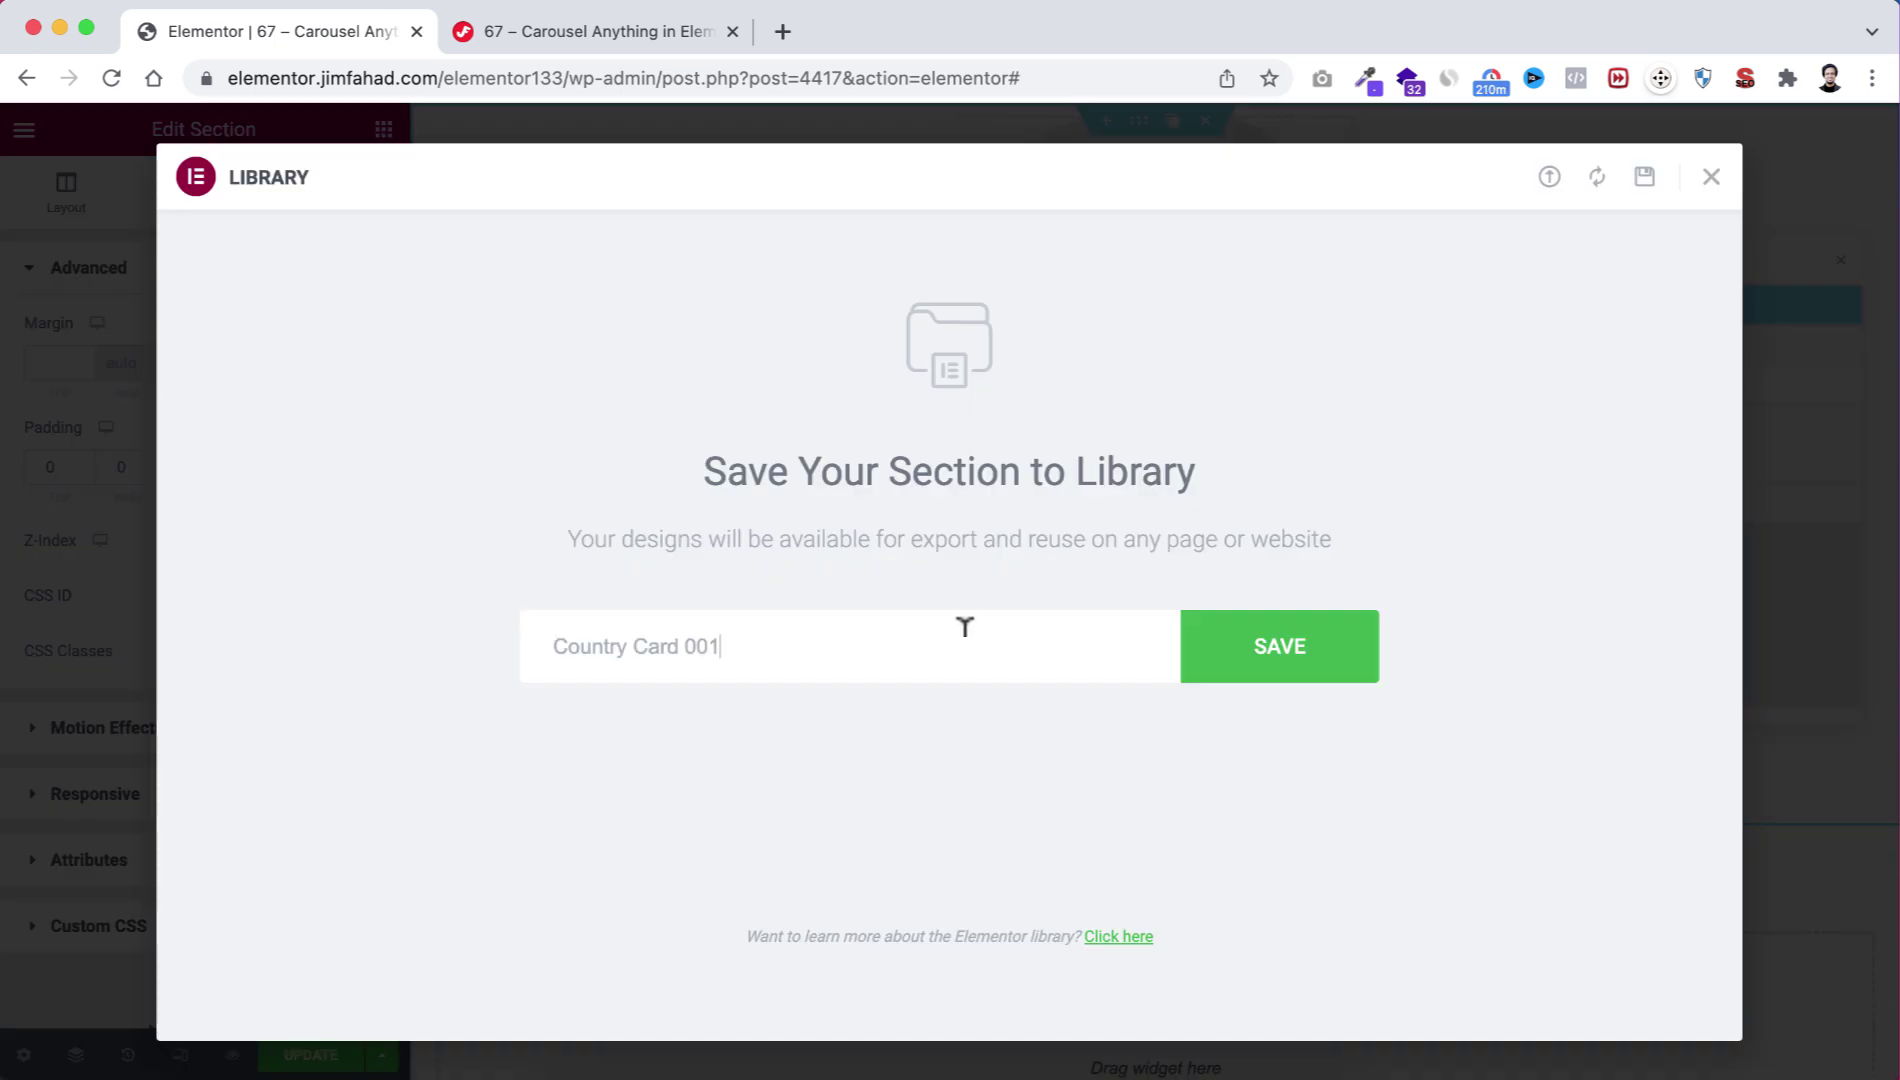
{"action": "left_click", "coordinate": [1252, 668]}
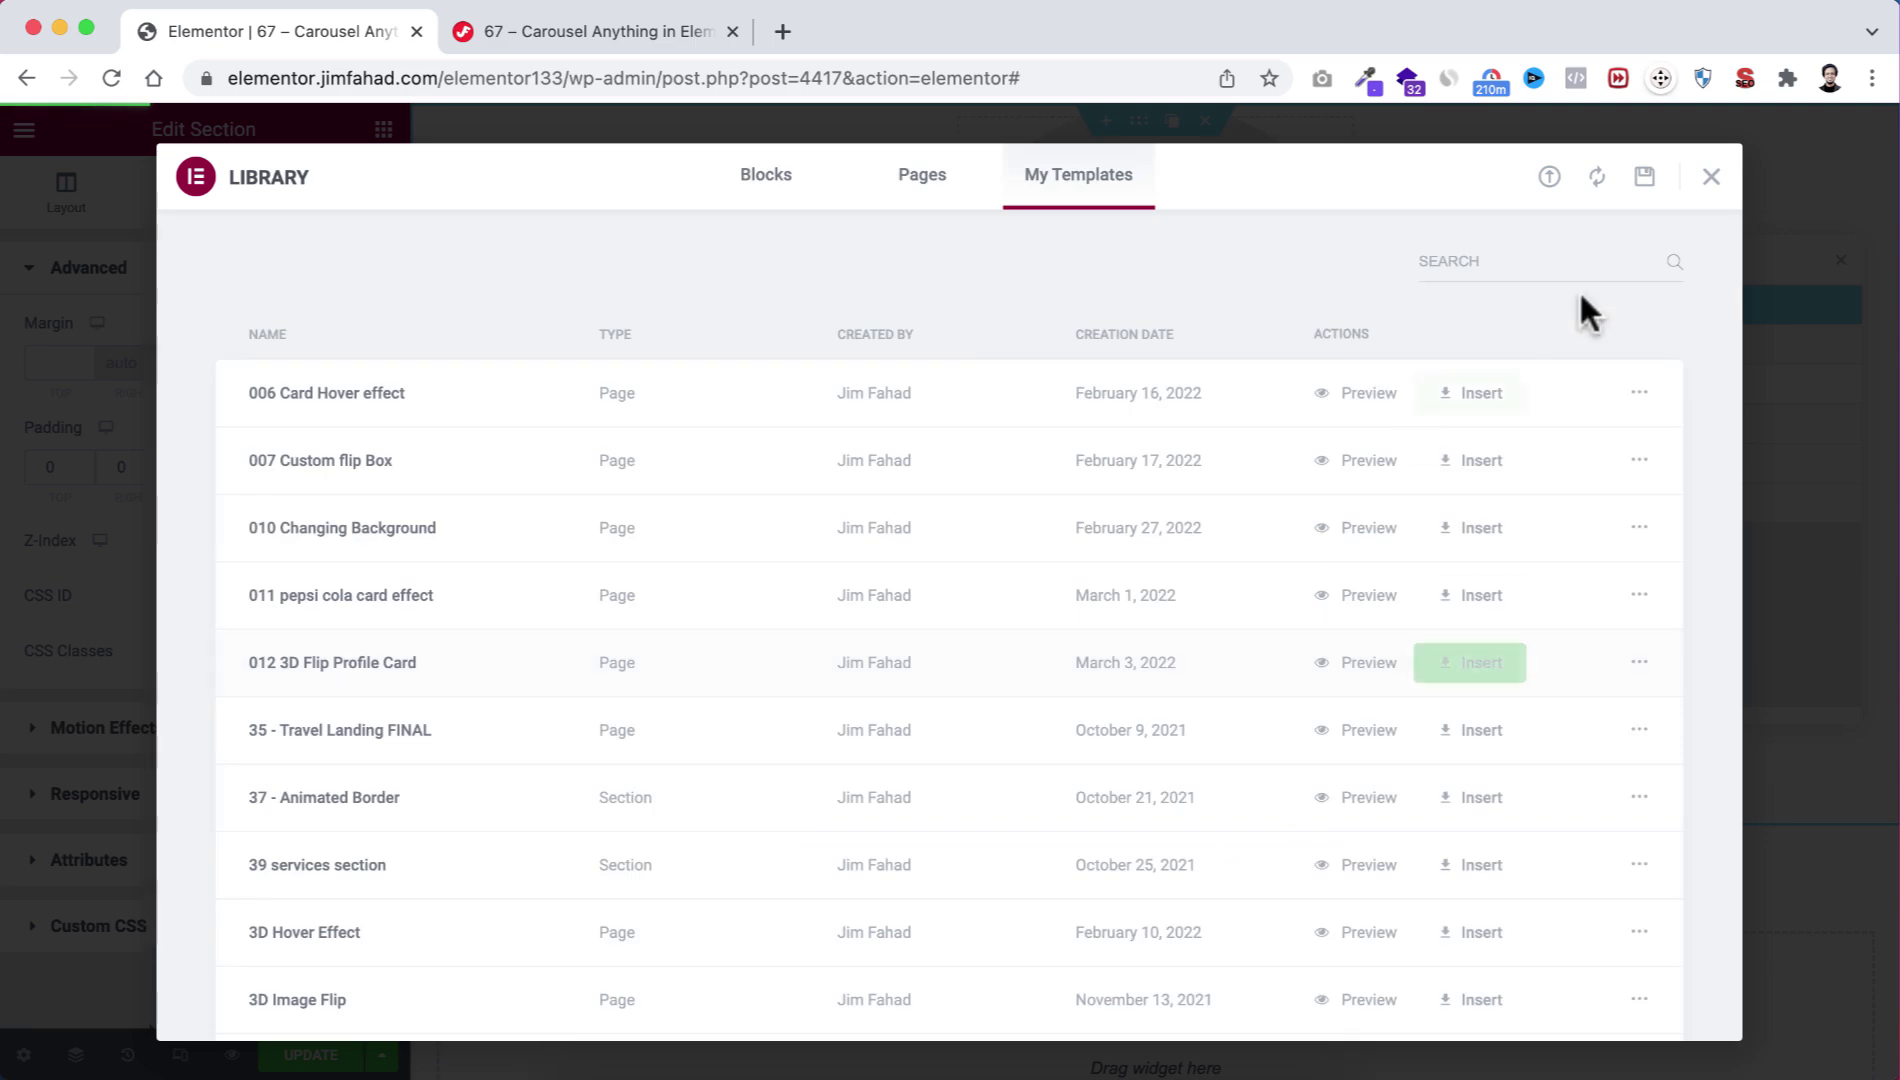
{"action": "left_click", "coordinate": [1711, 177]}
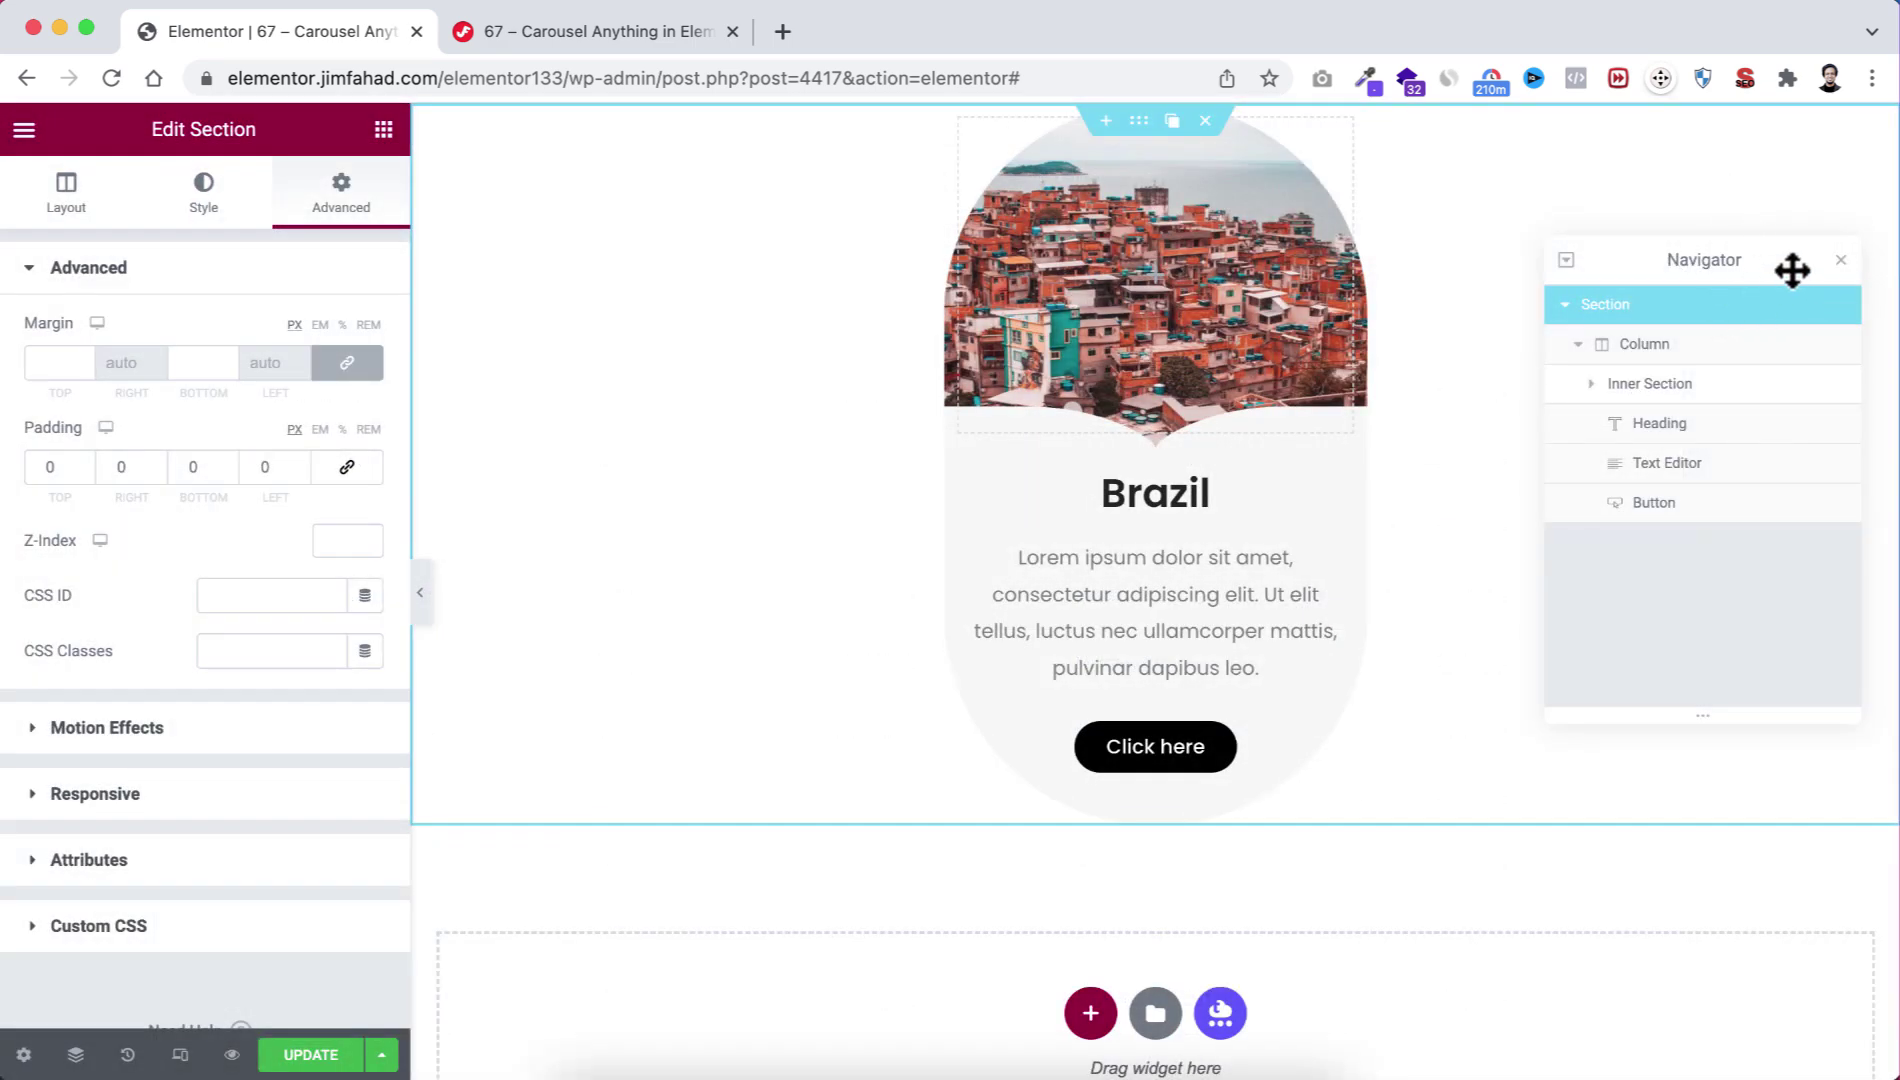
{"action": "left_click", "coordinate": [1840, 261]}
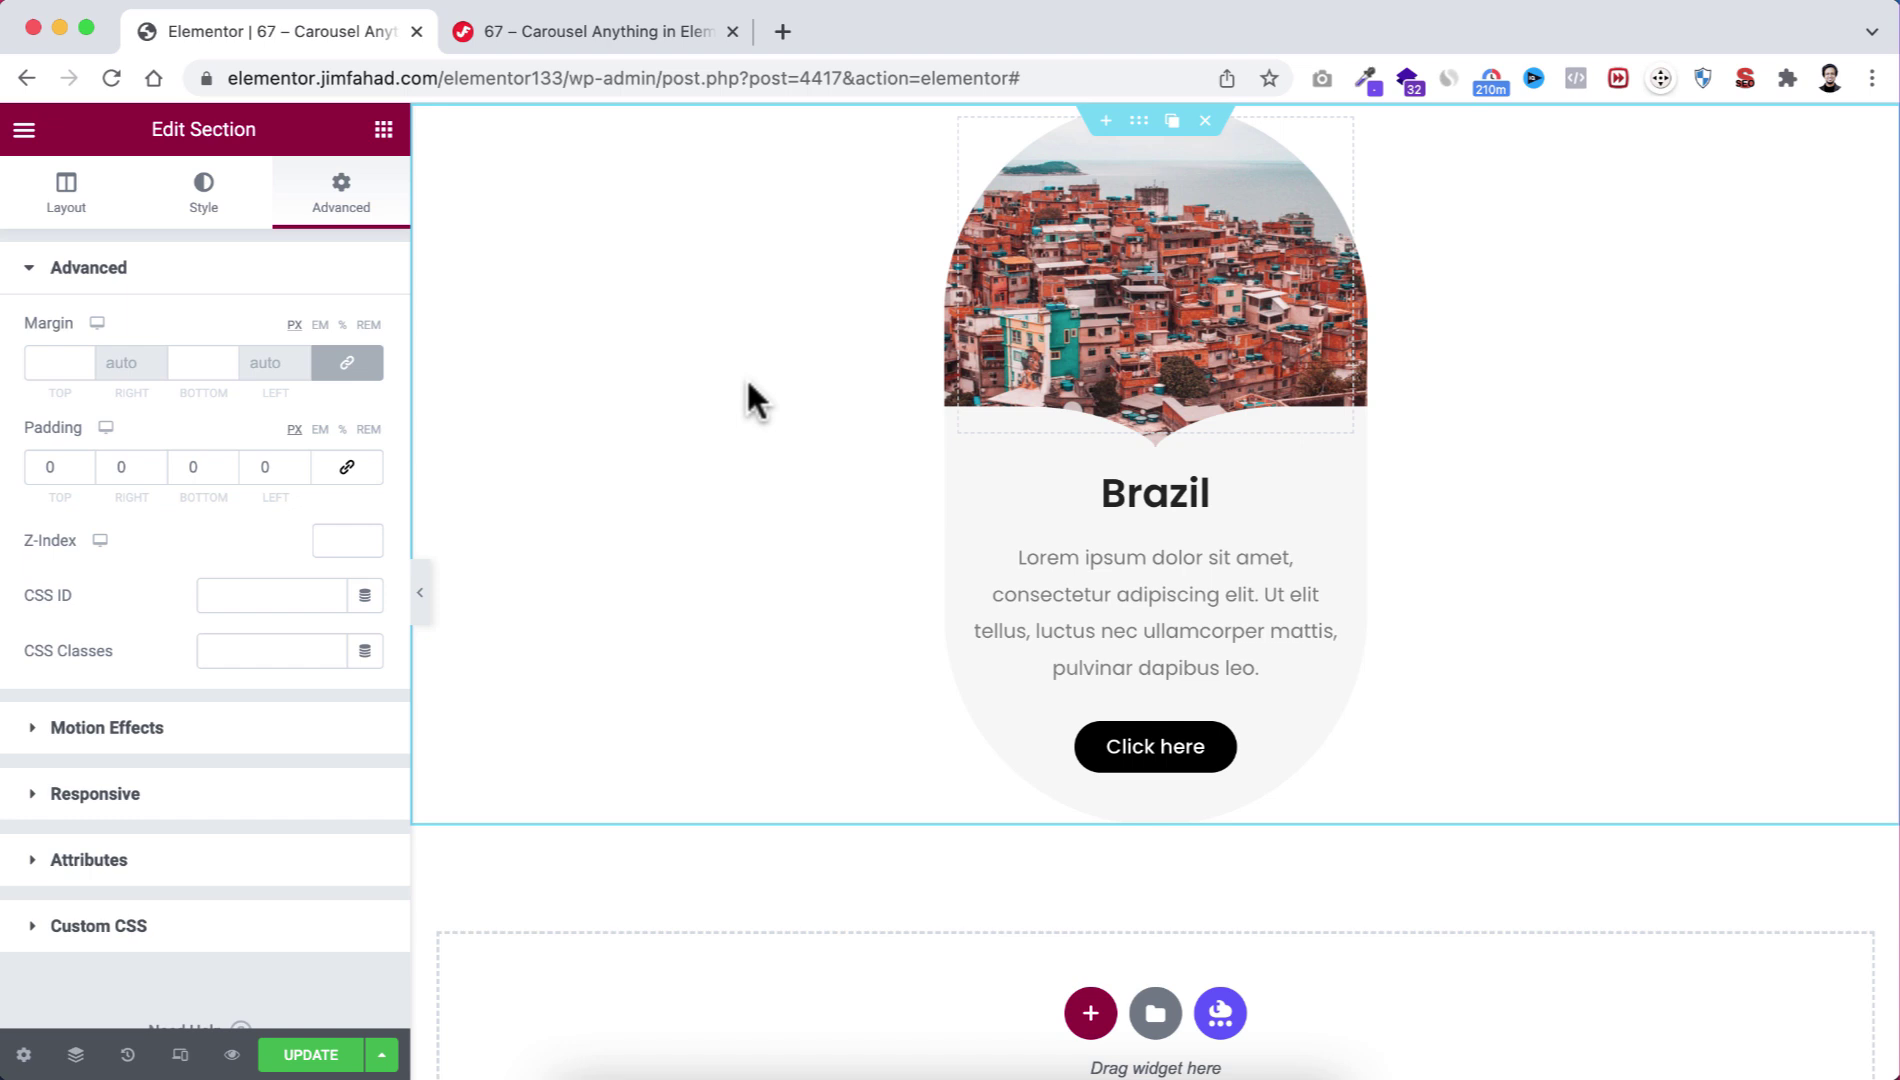
Open the WordPress dashboard in a new browser tab and review the country cards in Saved Templates.
{"action": "left_click", "coordinate": [24, 131]}
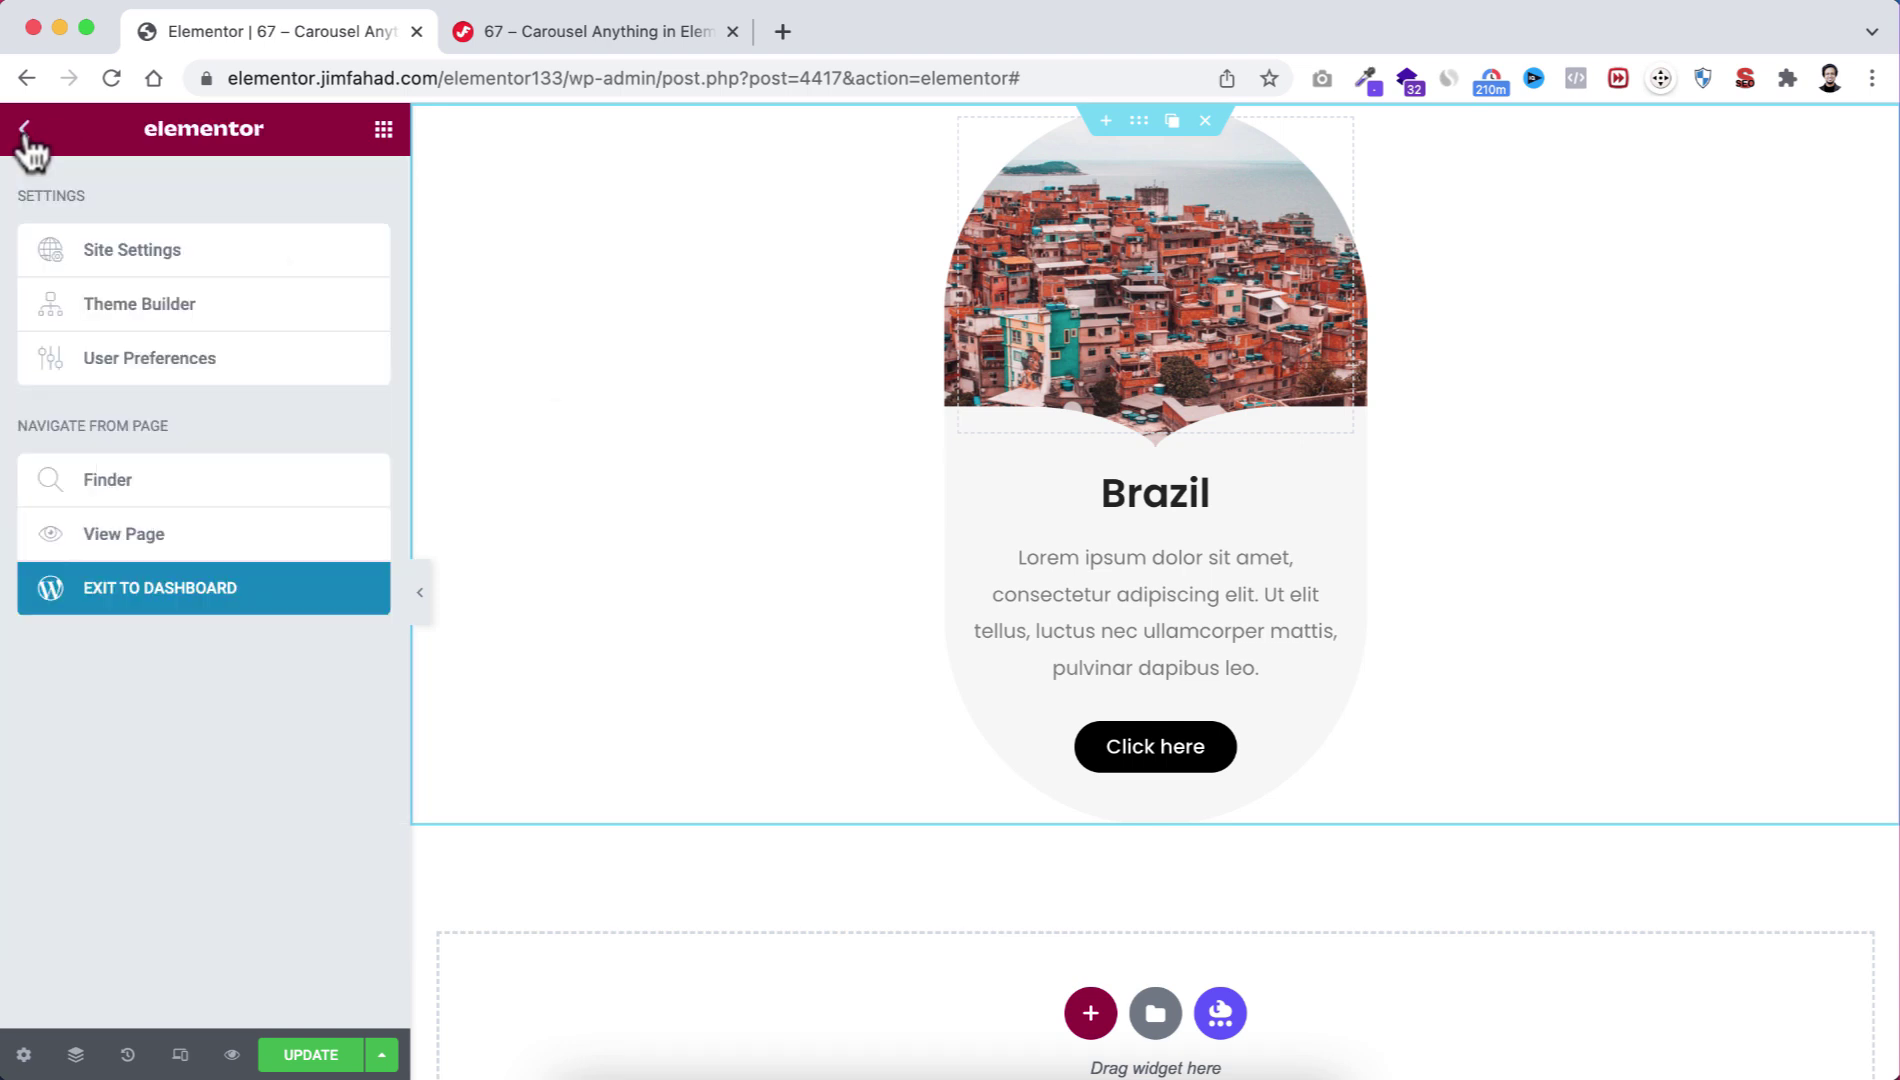
{"action": "right_click", "coordinate": [178, 588]}
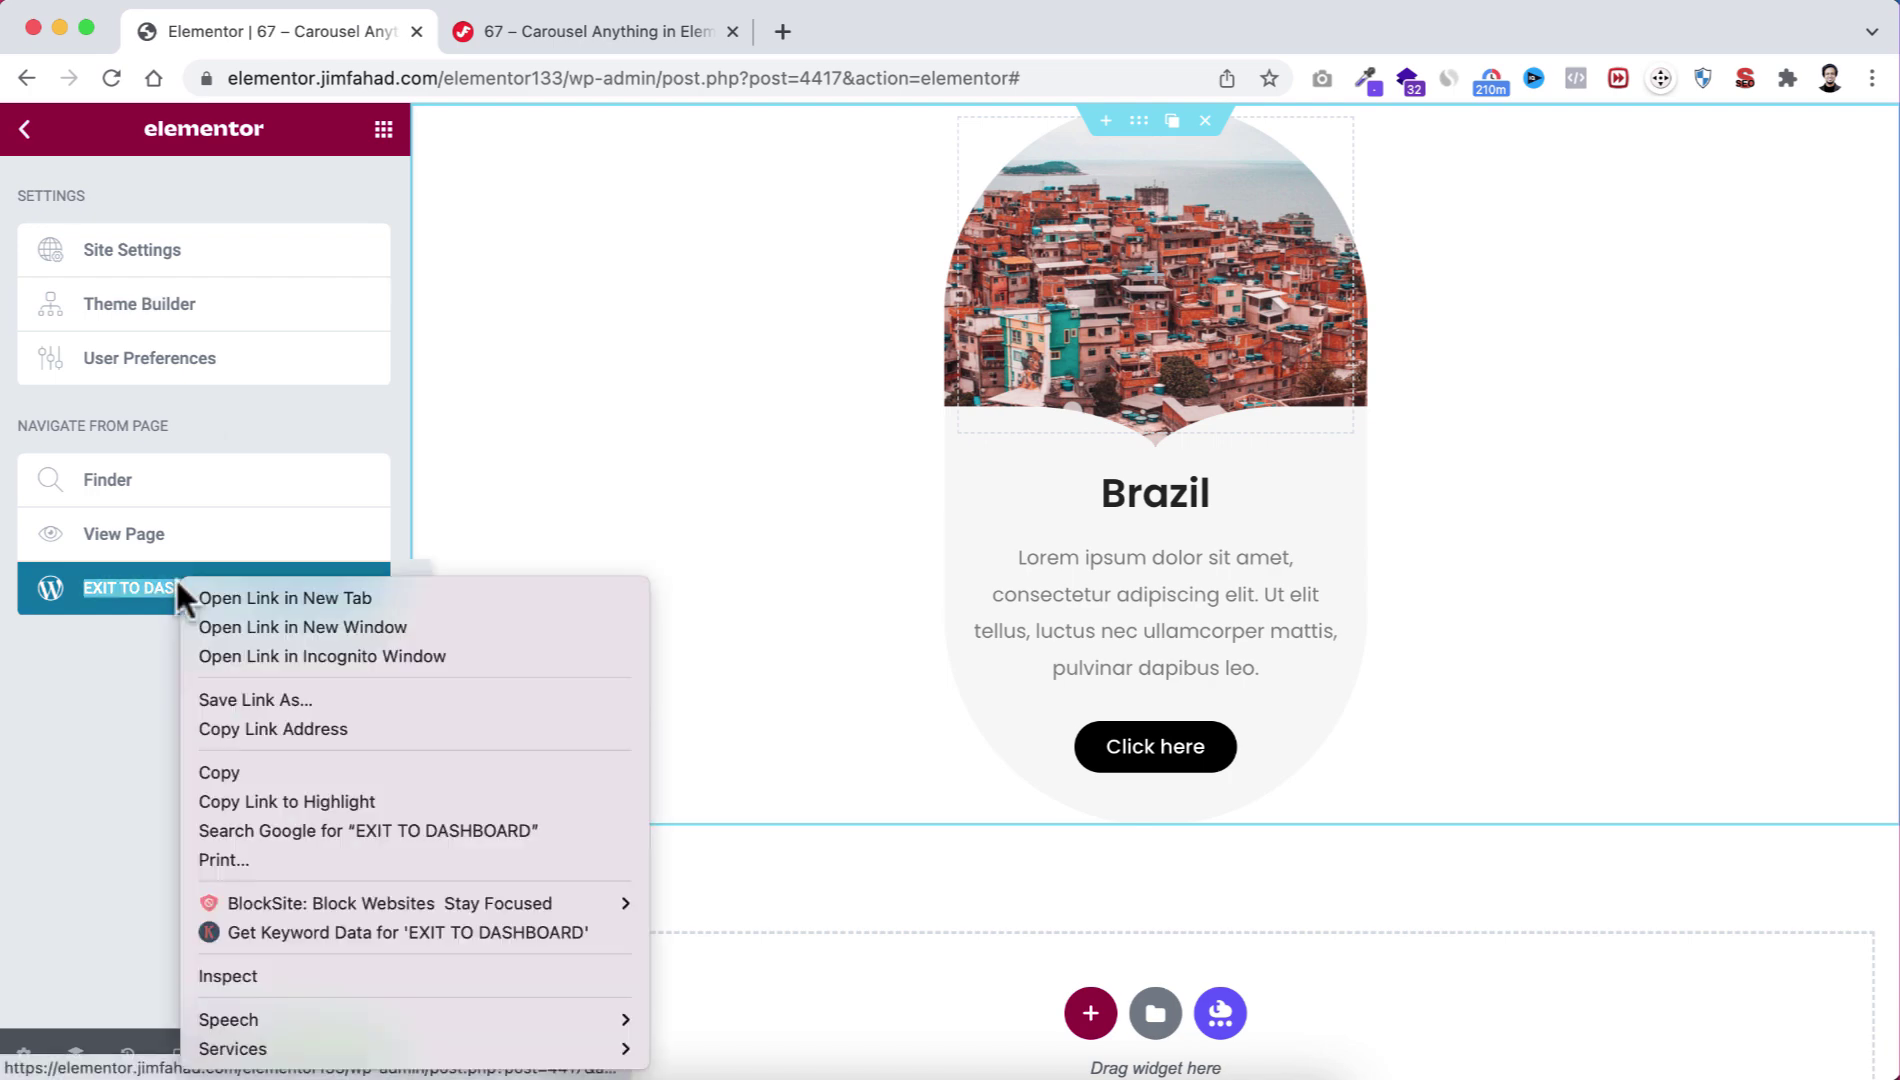
{"action": "left_click", "coordinate": [251, 597]}
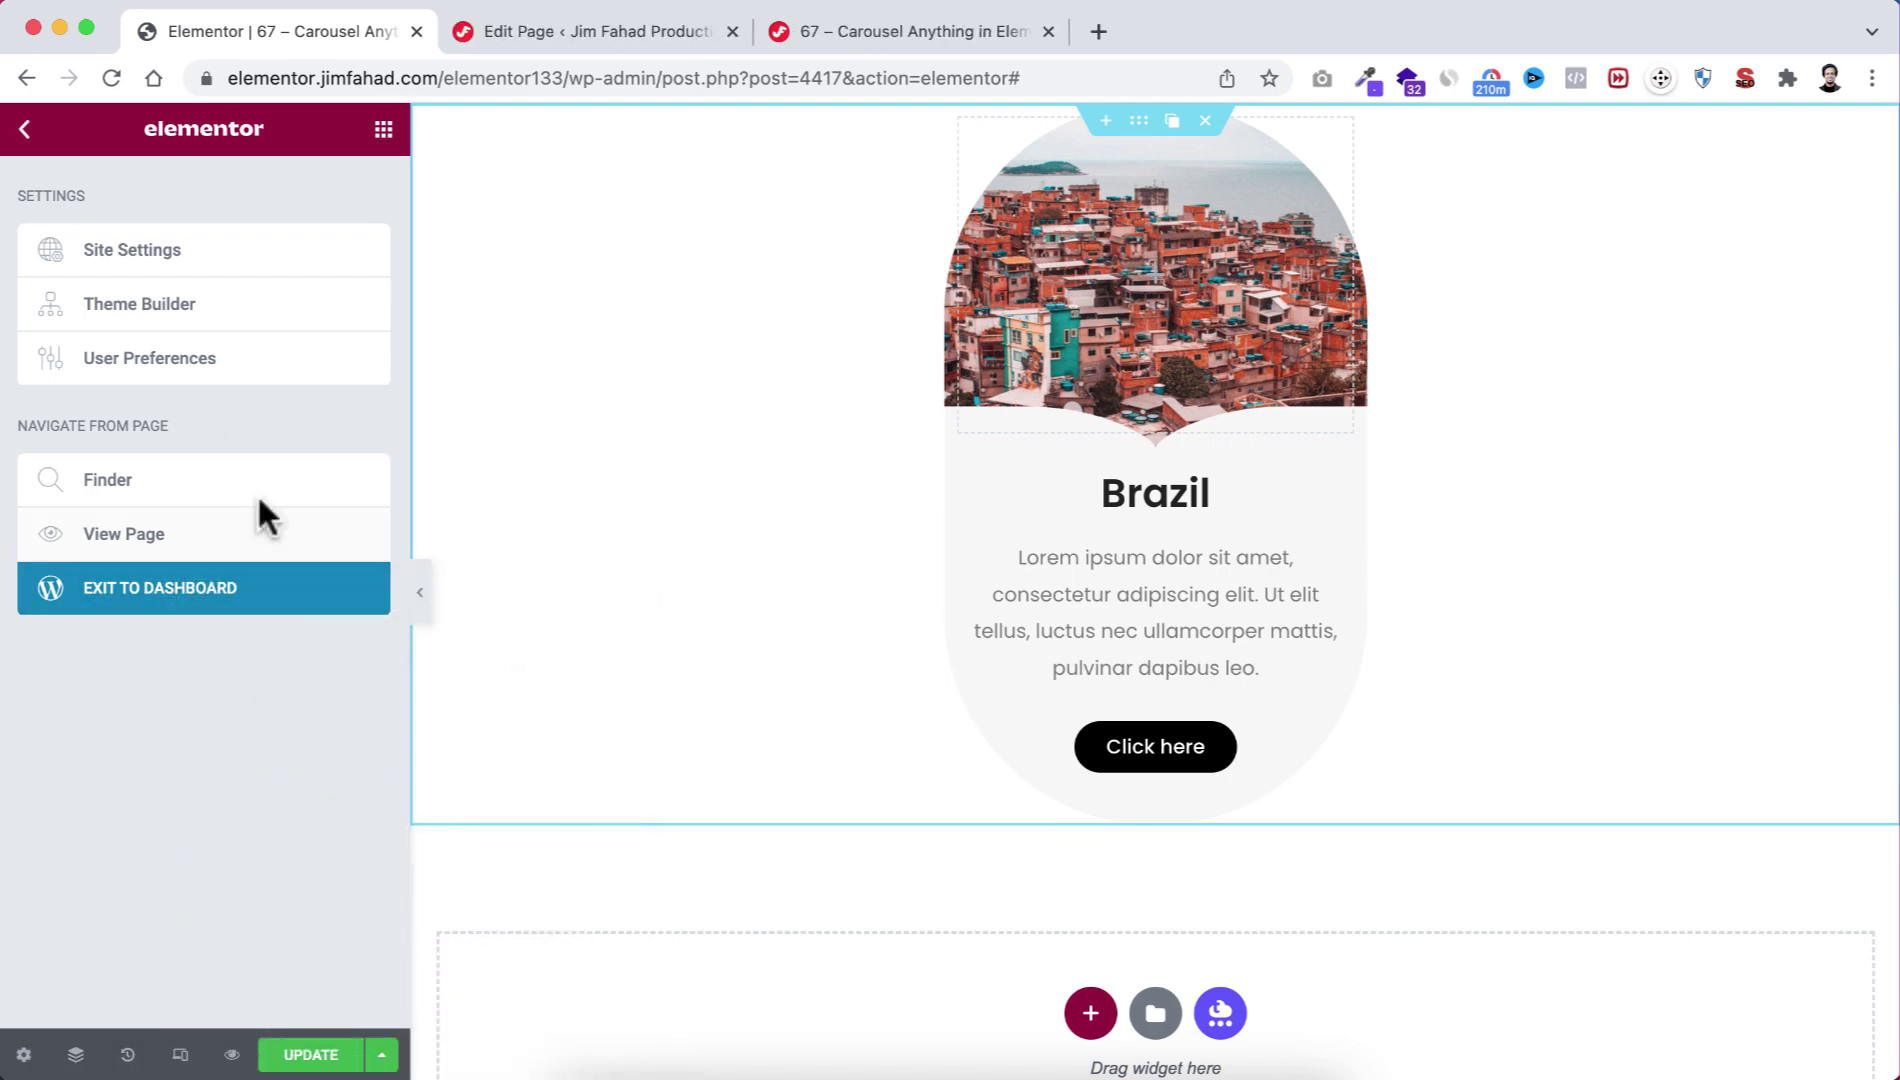
{"action": "left_click", "coordinate": [602, 30]}
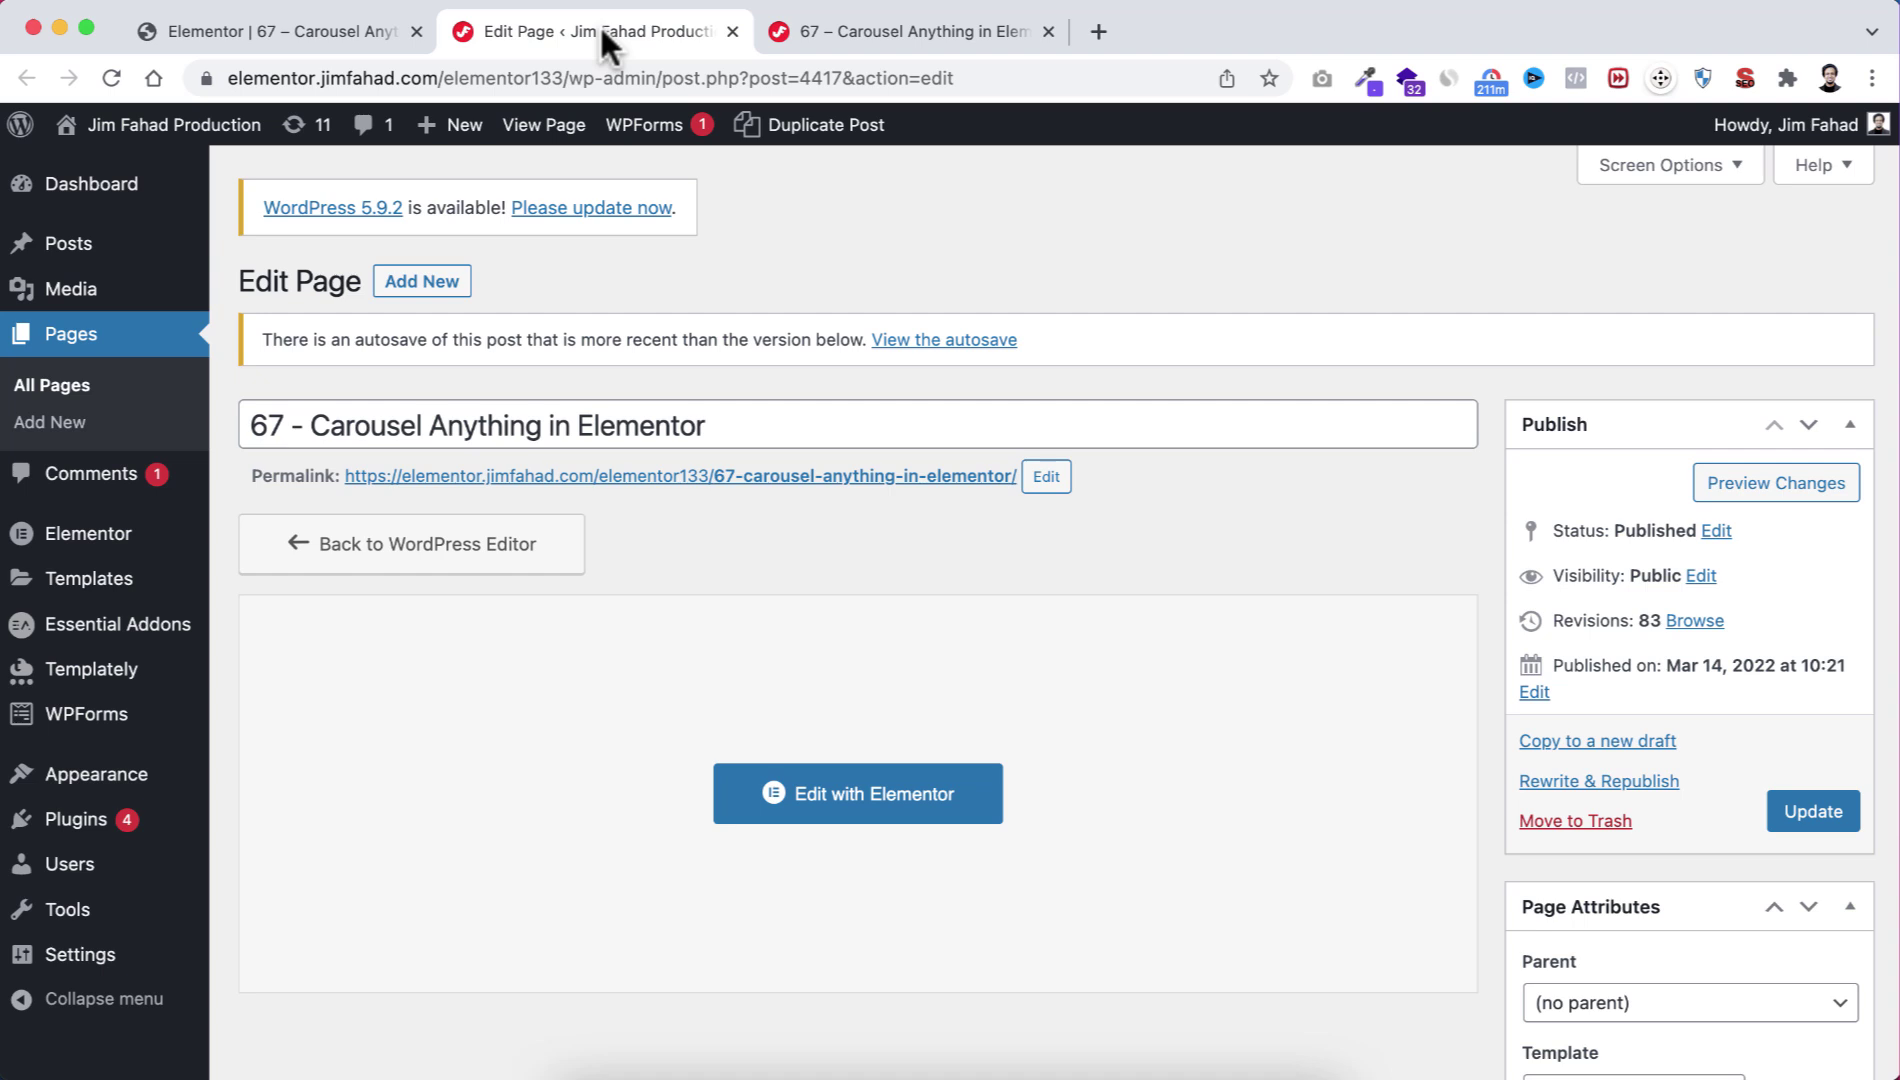
{"action": "mouse_move", "coordinate": [80, 590]}
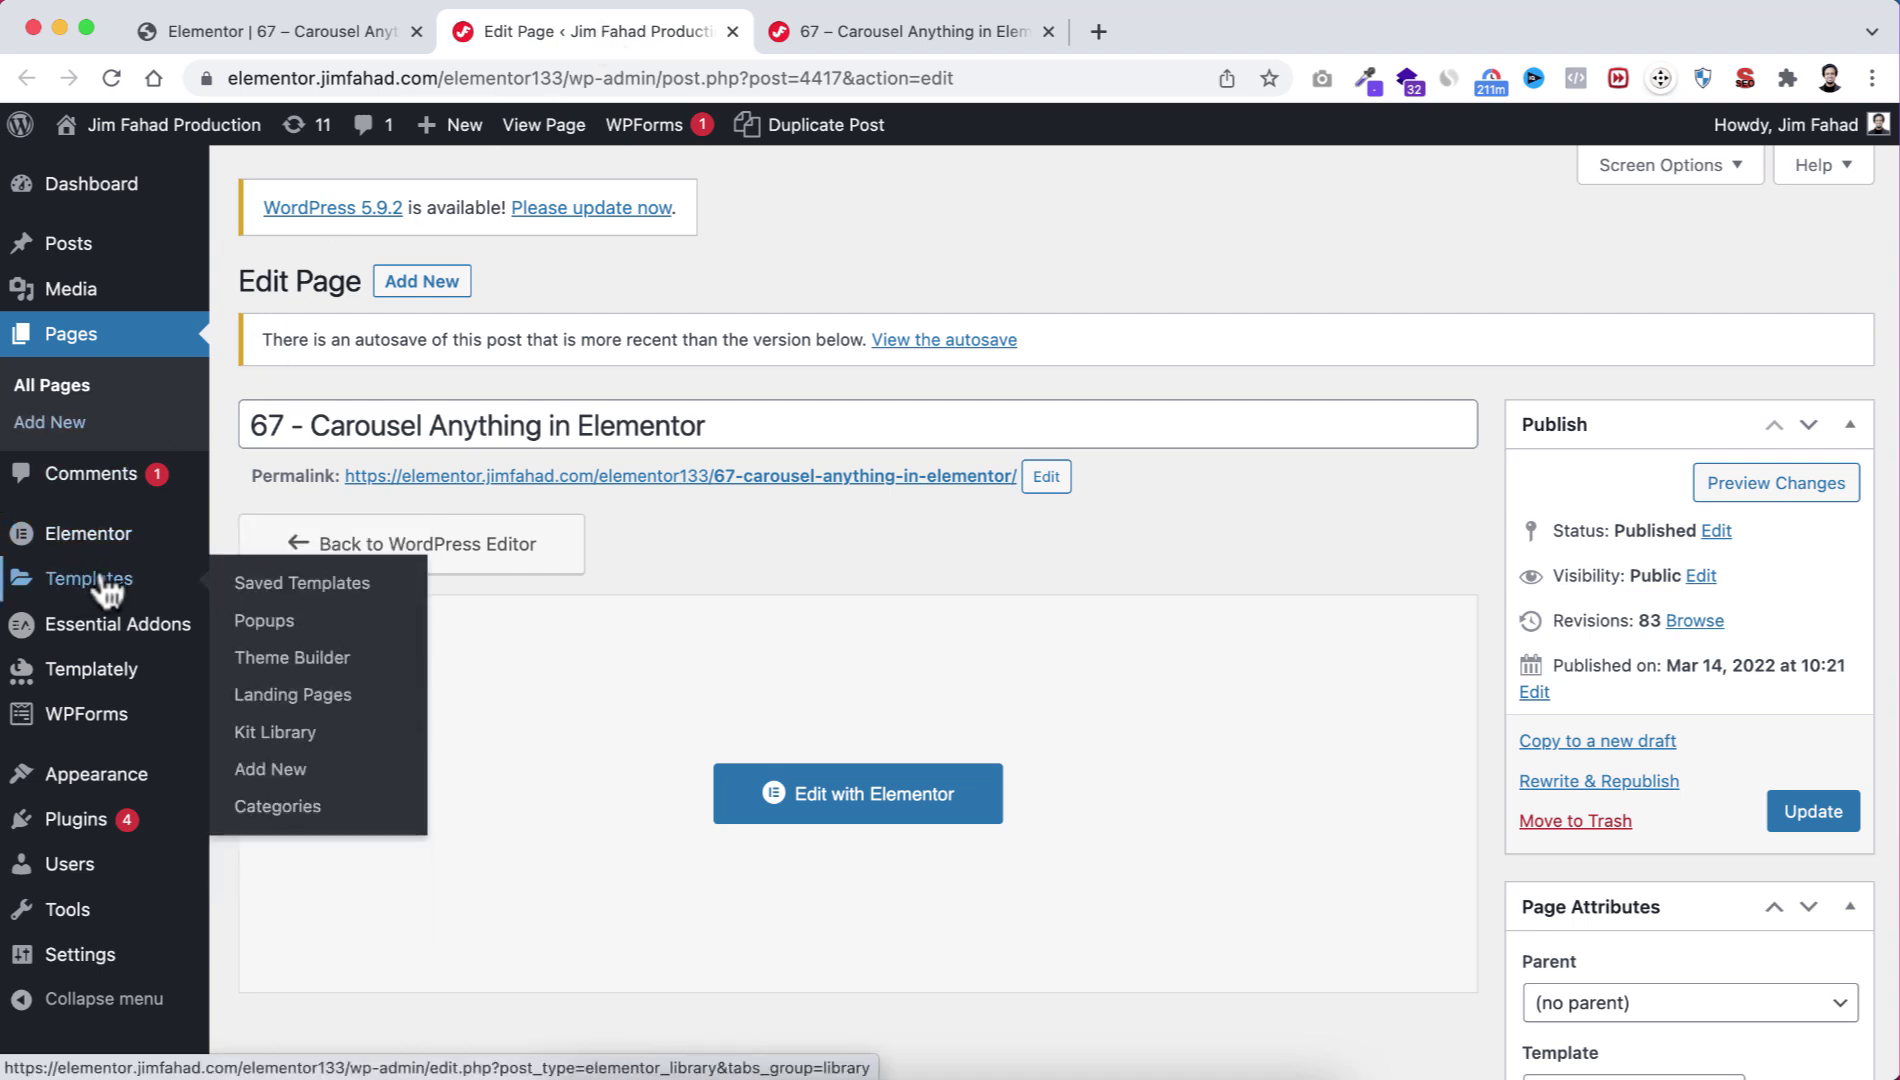
{"action": "left_click", "coordinate": [297, 590]}
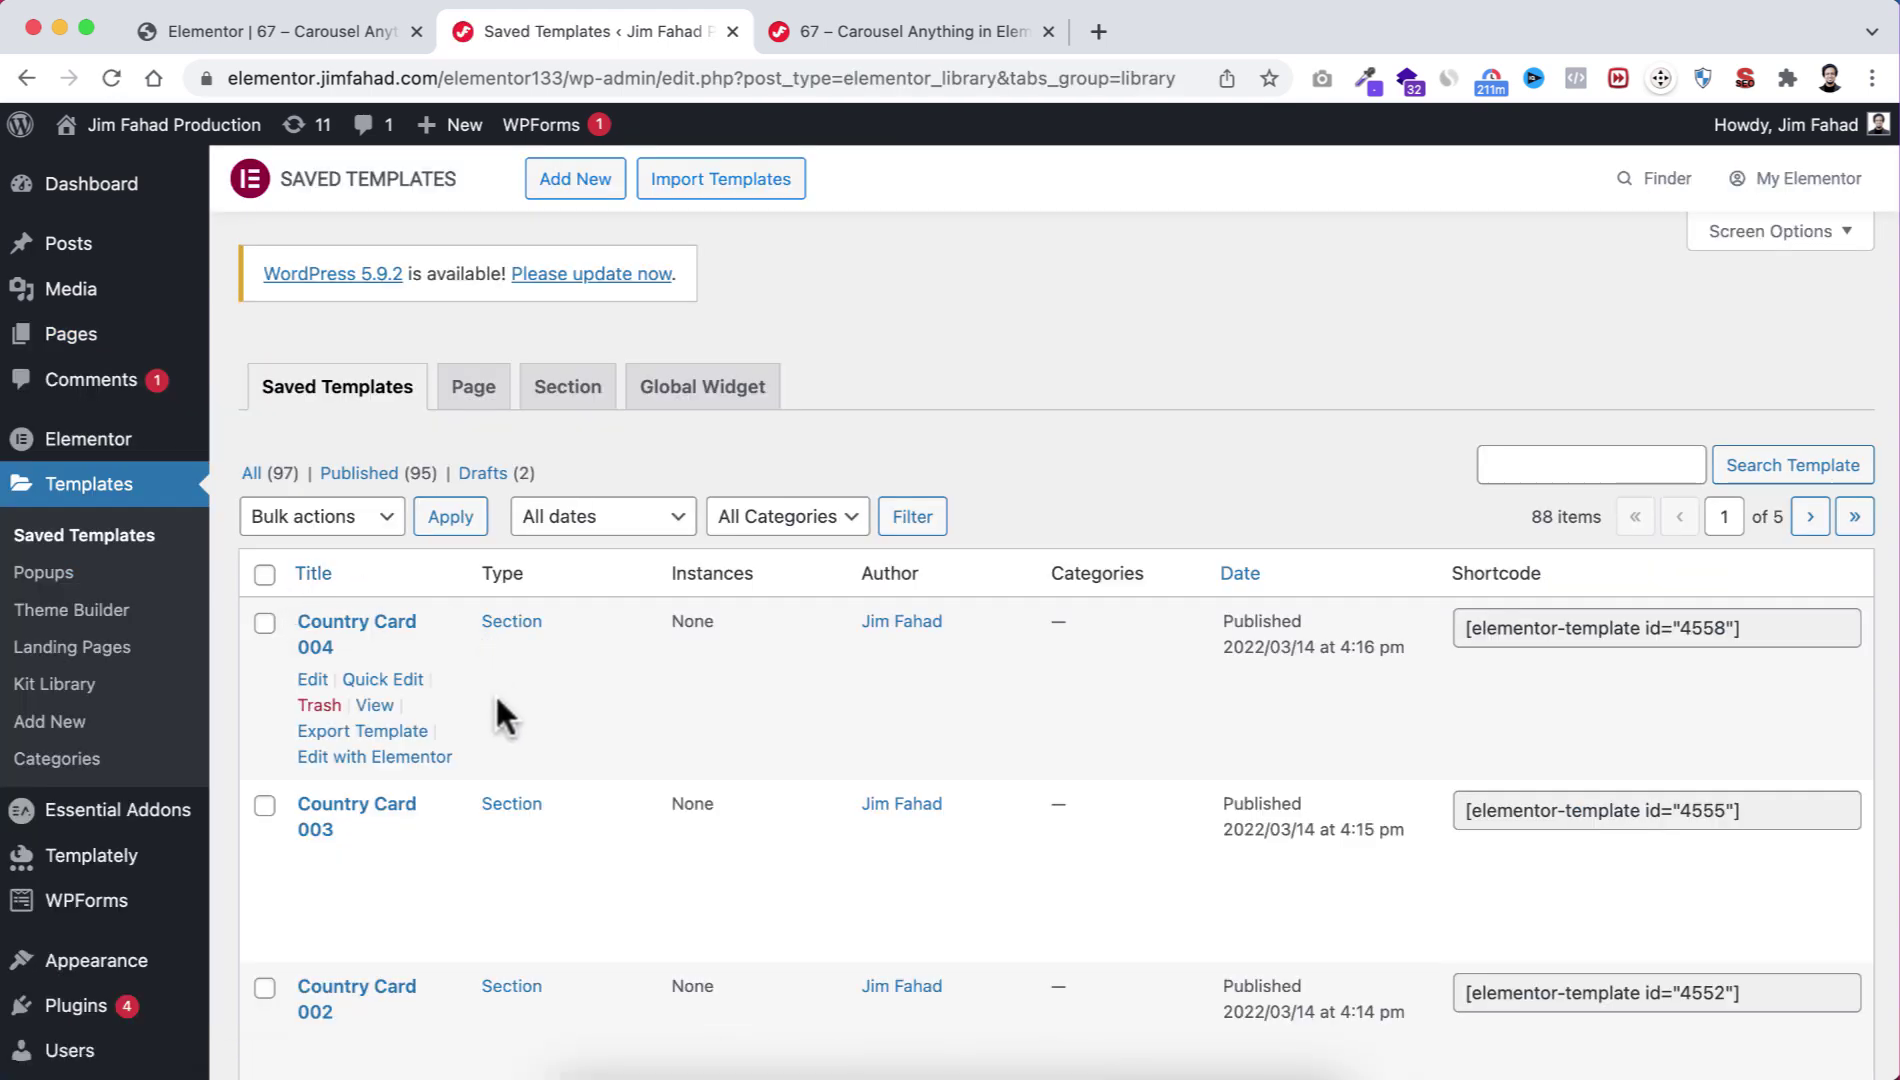
{"action": "scroll", "coordinate": [497, 699], "scroll_direction": "down", "scroll_amount": 2}
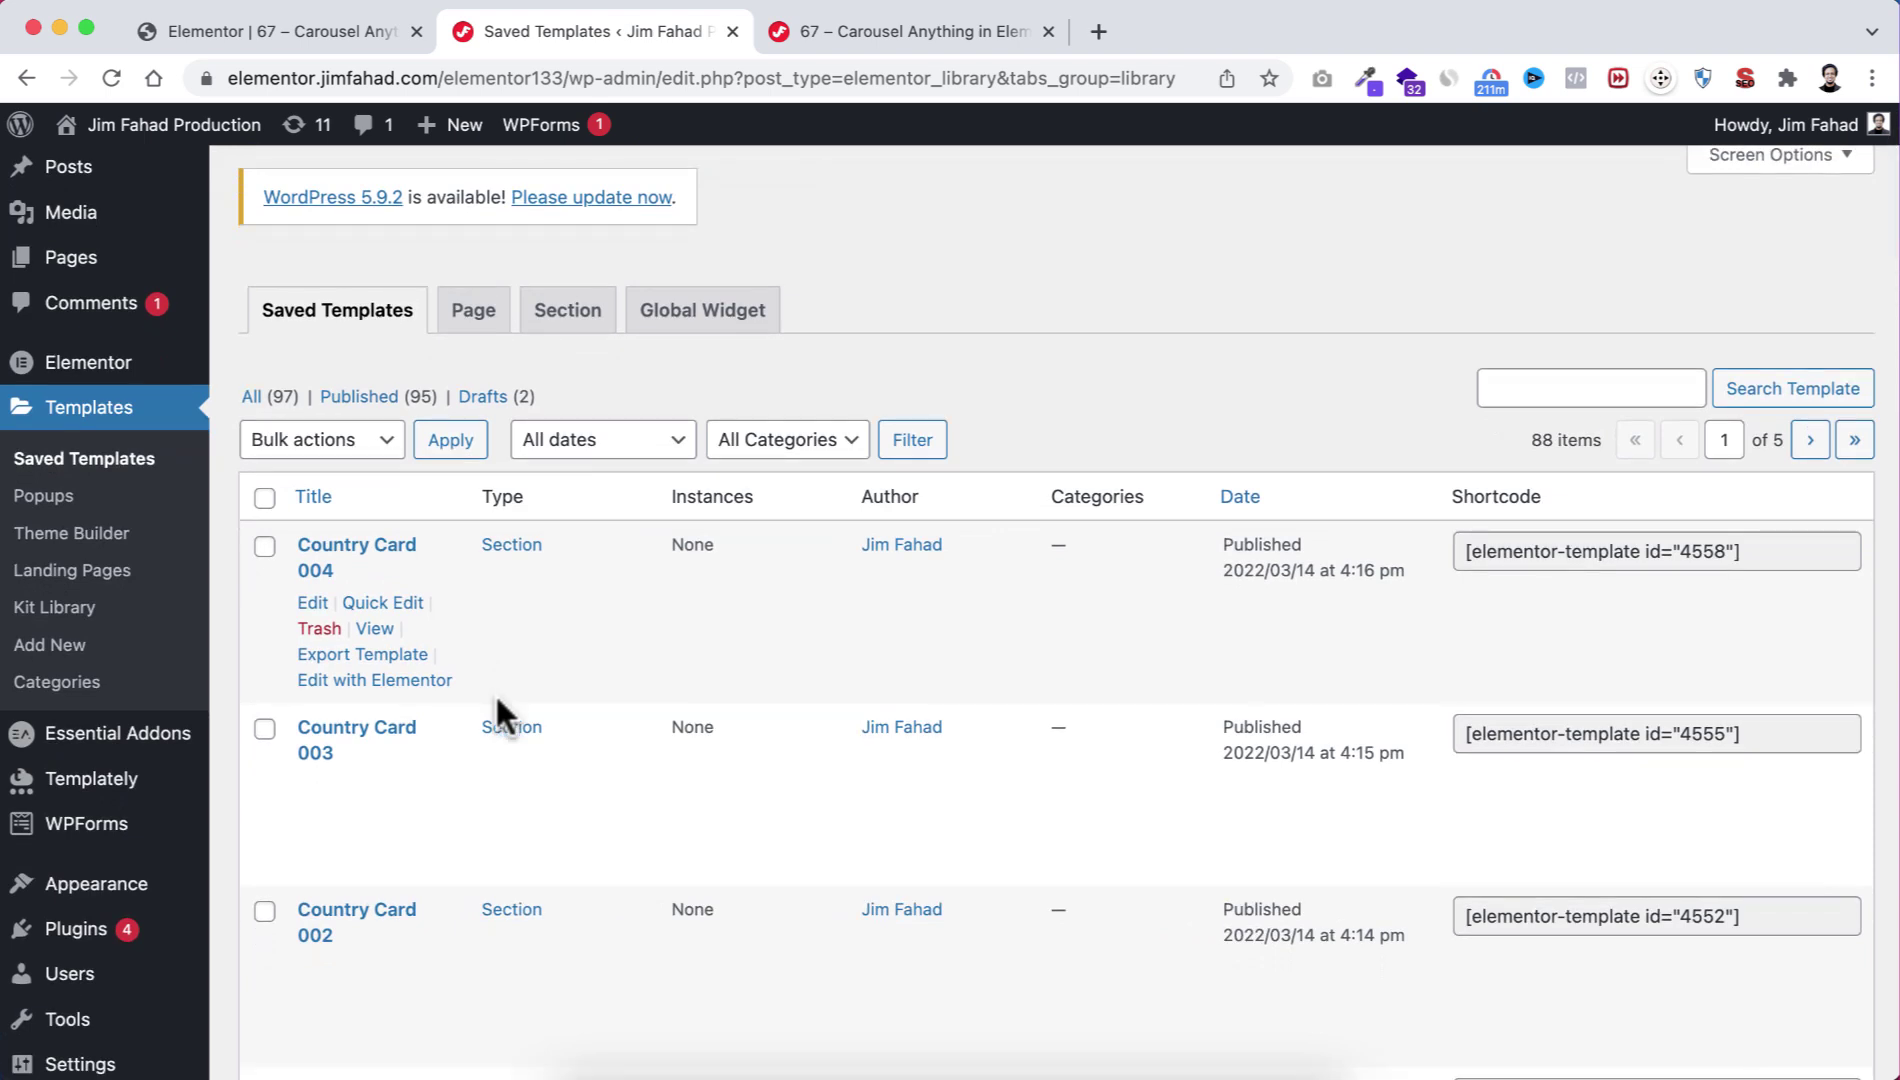
{"action": "scroll", "coordinate": [494, 693], "scroll_direction": "down", "scroll_amount": 4}
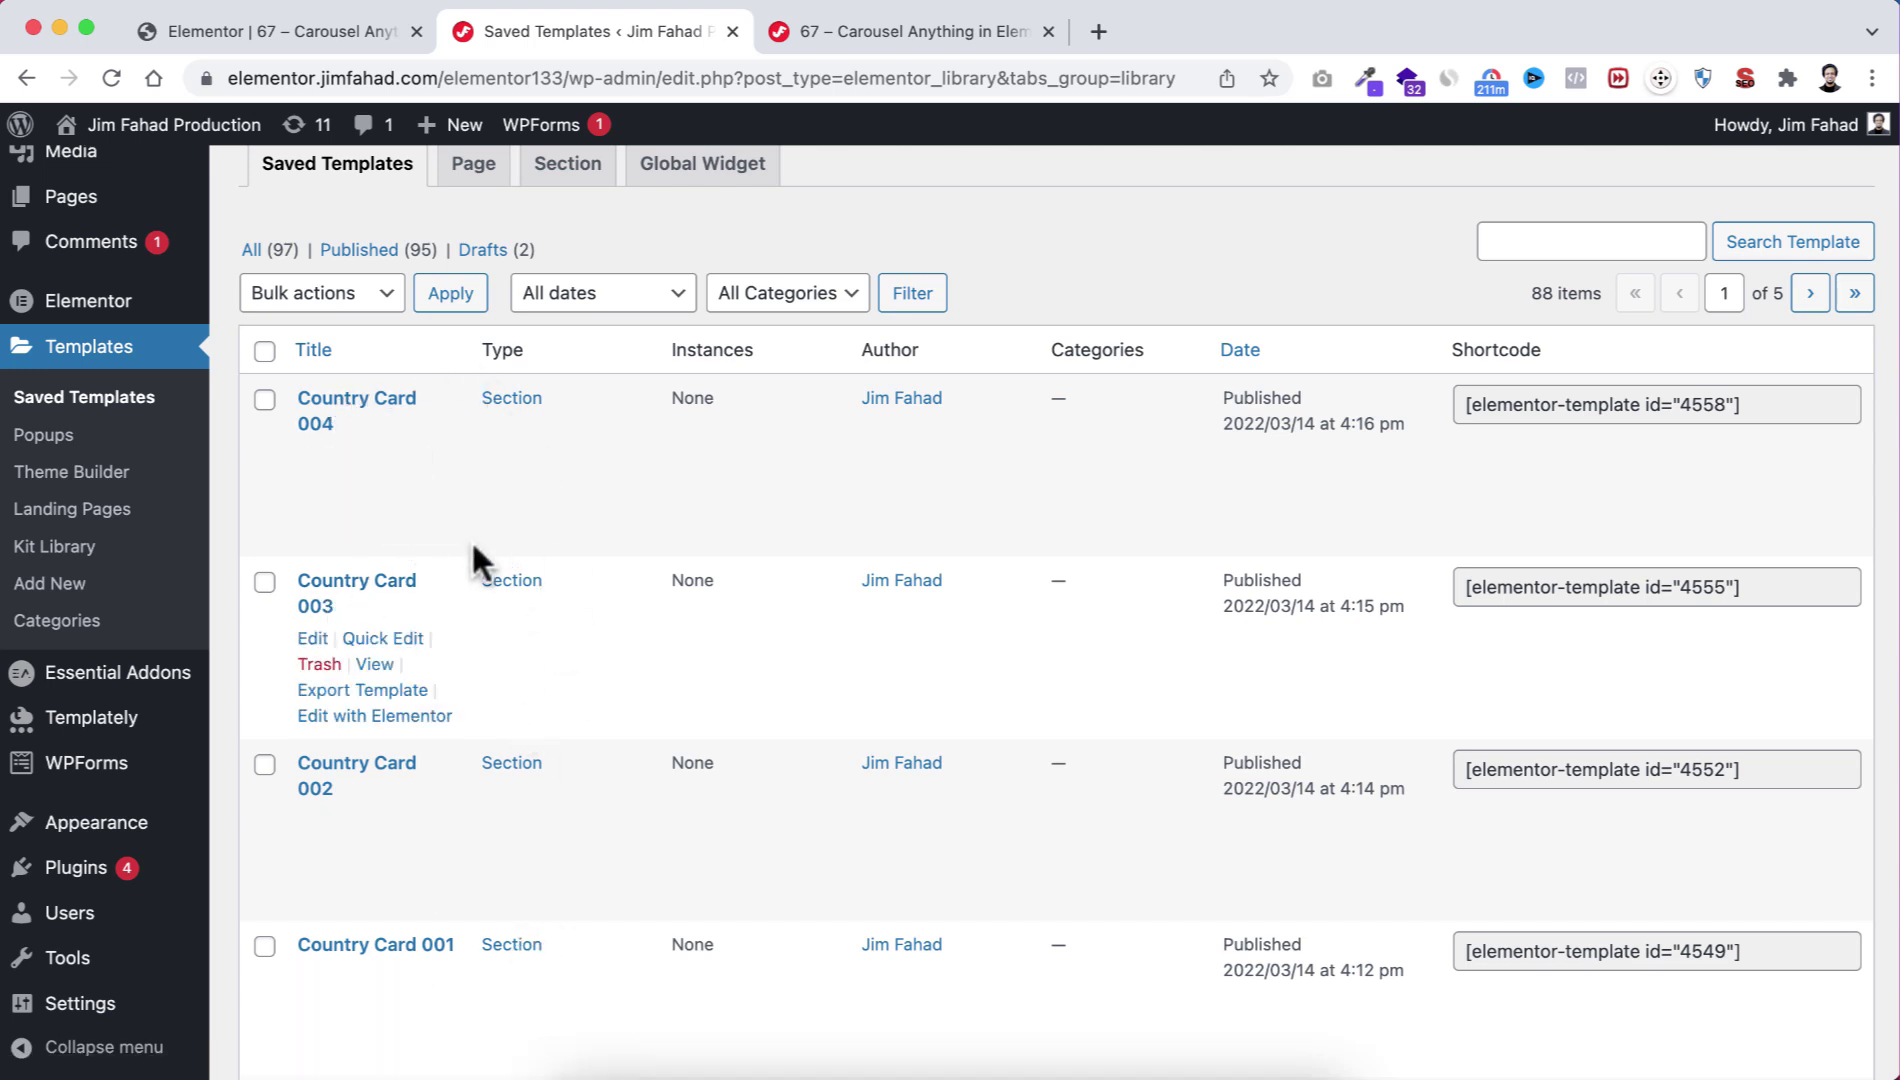
Return to the Elementor editor, delete the Brazil card's section from the page, and recheck the saved templates list.
{"action": "left_click", "coordinate": [308, 31]}
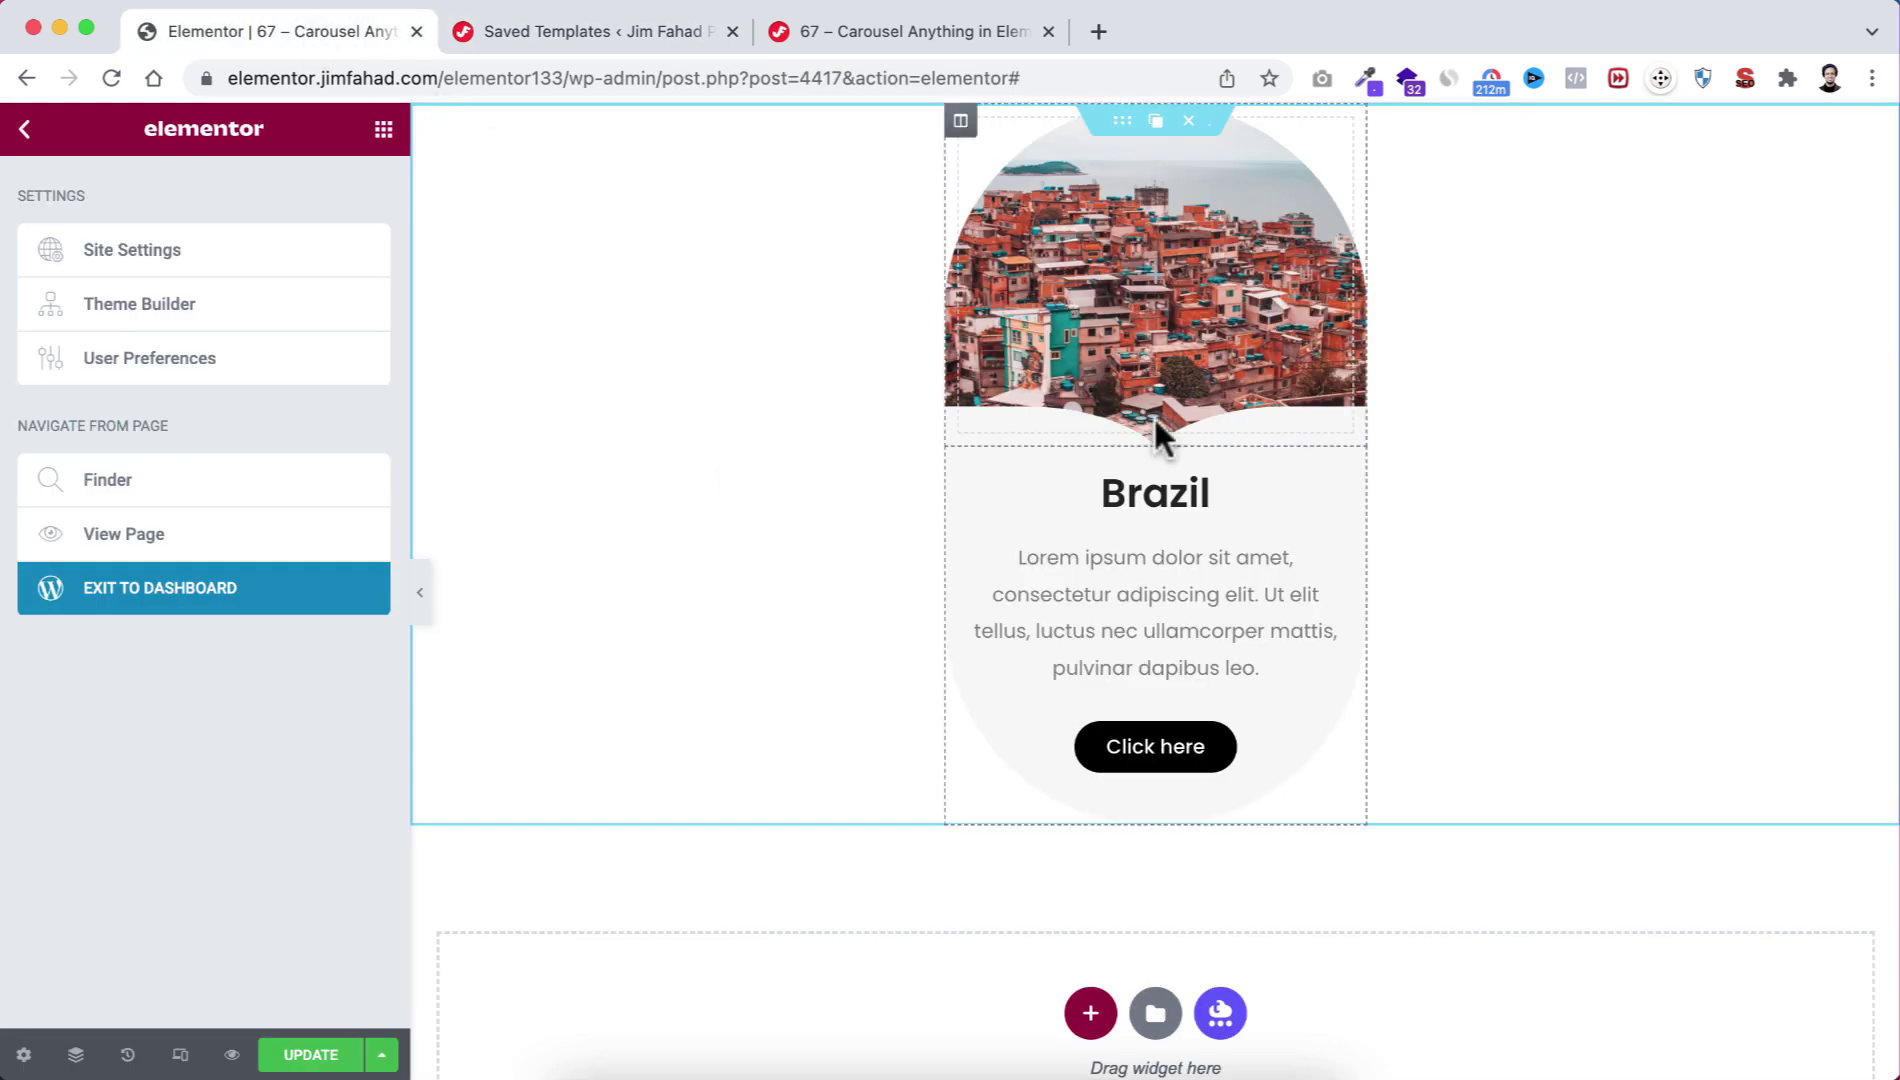
{"action": "left_click", "coordinate": [1190, 122]}
{"action": "left_click", "coordinate": [1205, 121]}
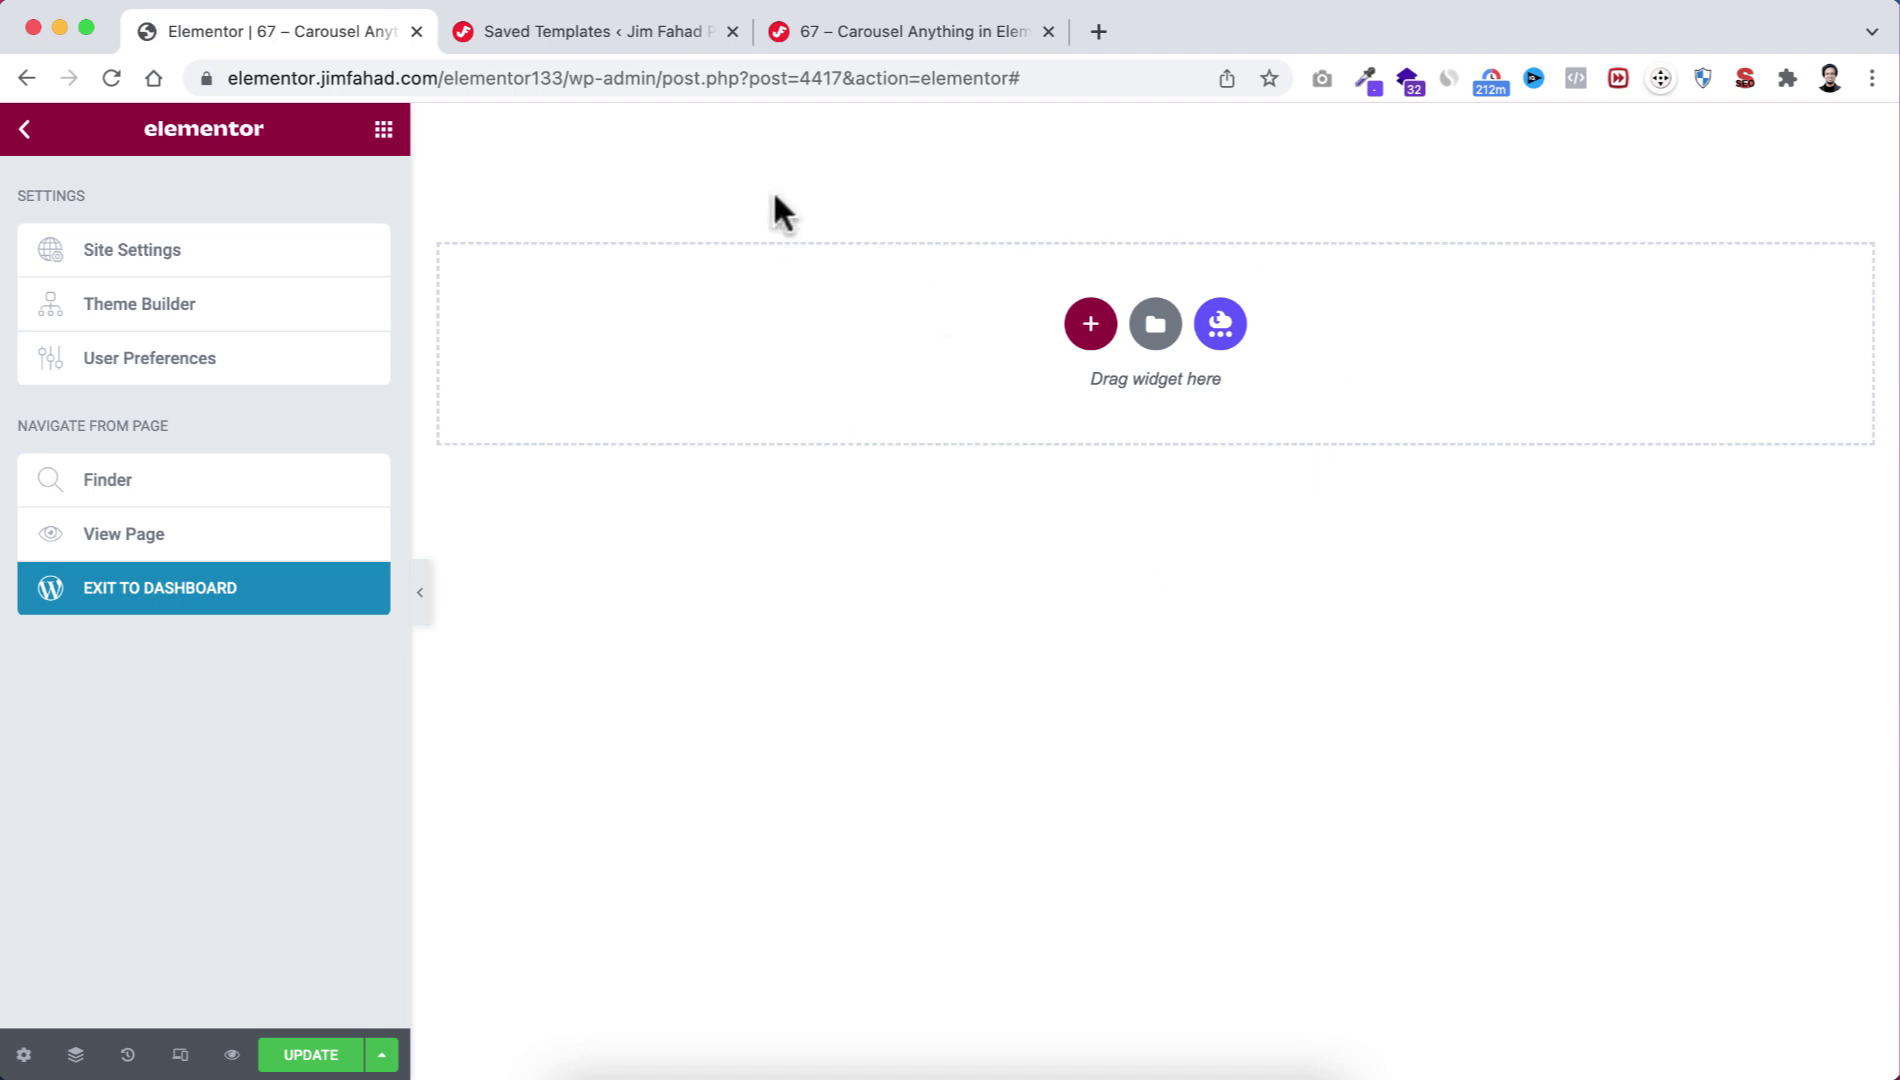
{"action": "left_click", "coordinate": [575, 31]}
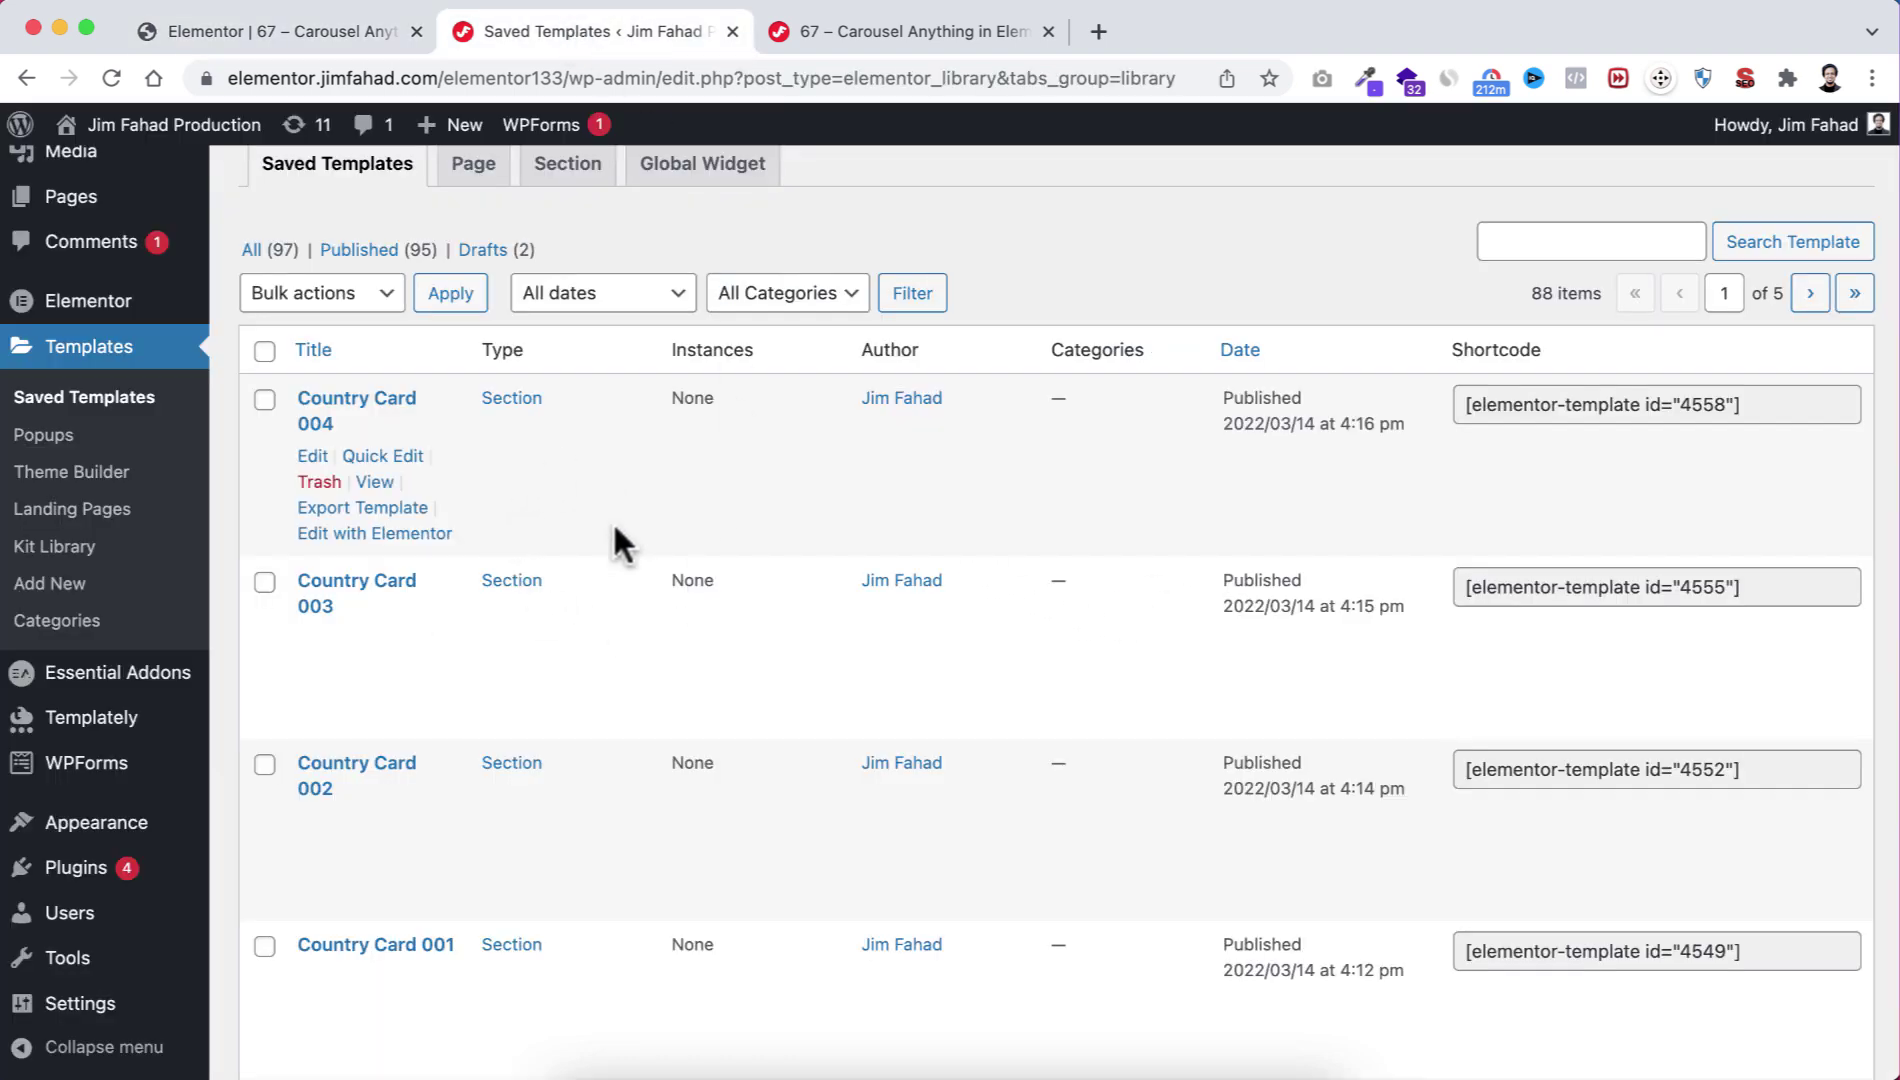
{"action": "left_click", "coordinate": [328, 30]}
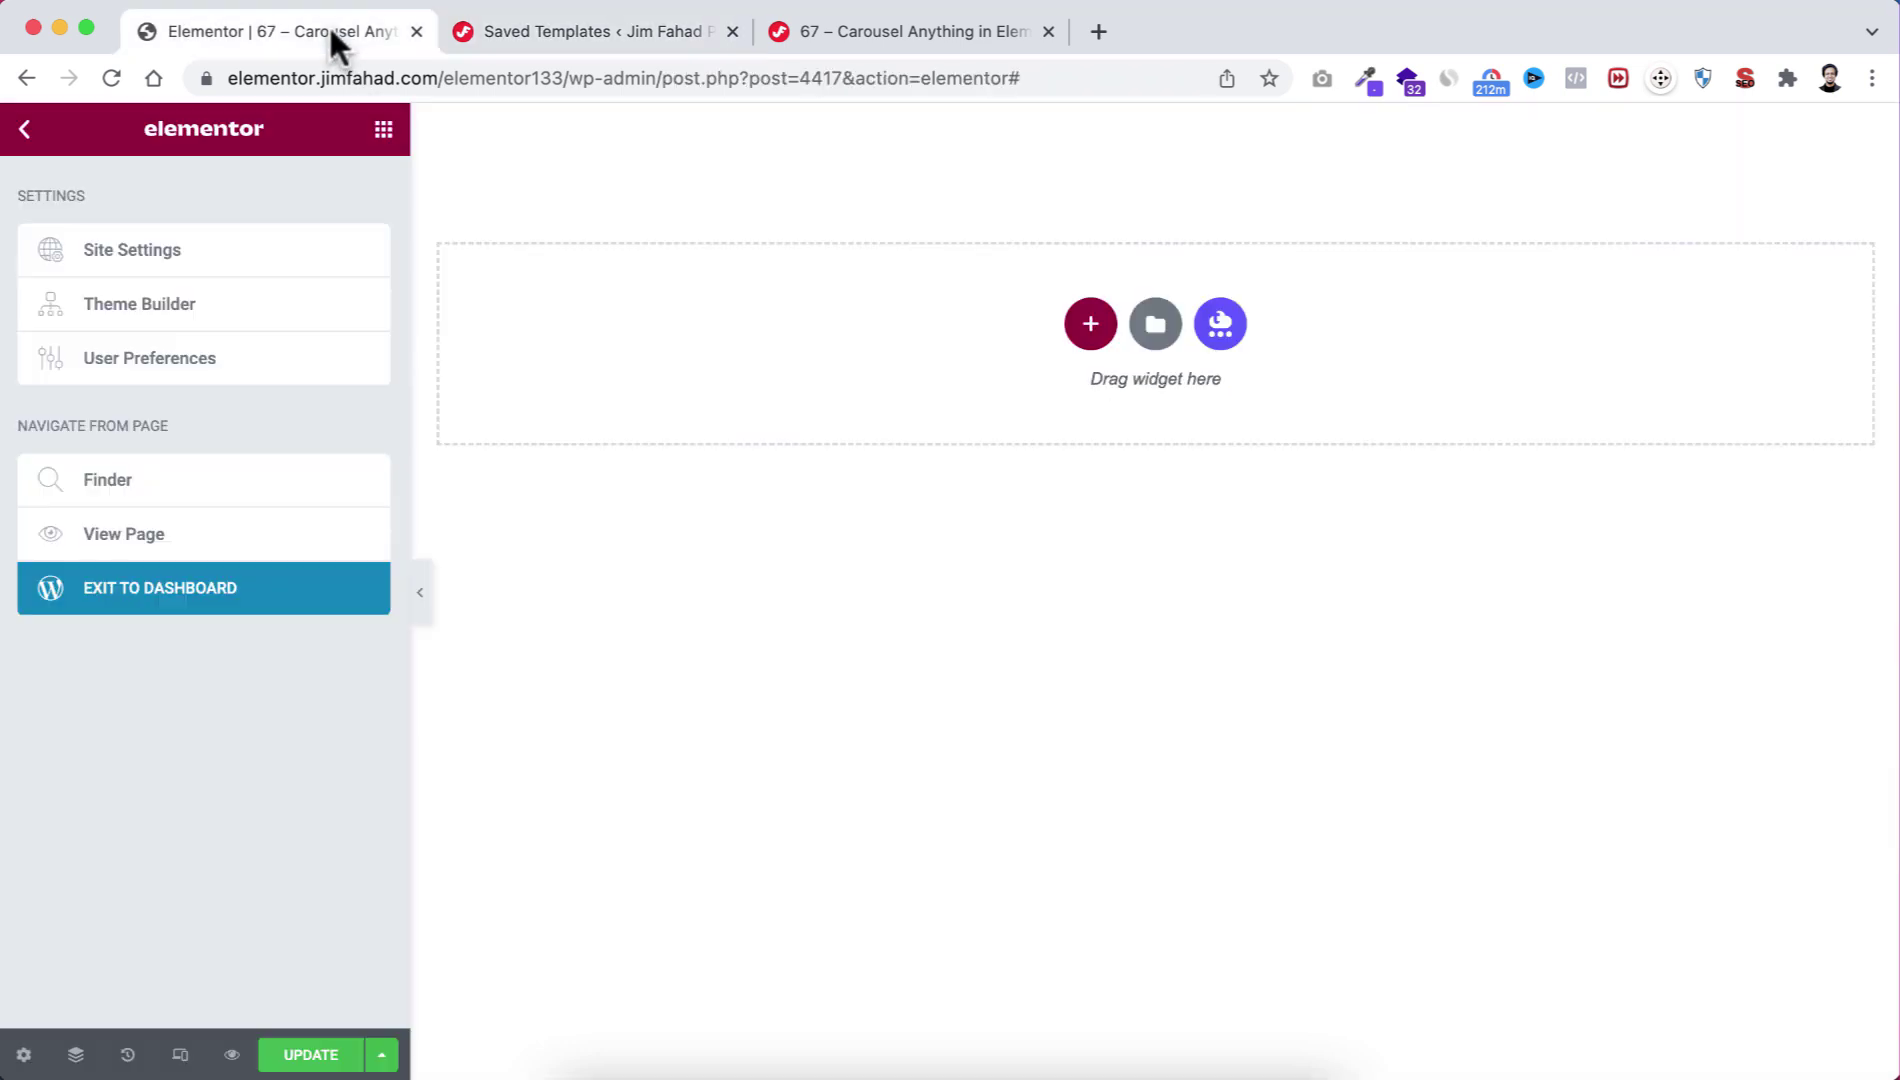
Add a new single-column section and give it a minimum height of 100 VH.
{"action": "left_click", "coordinate": [384, 133]}
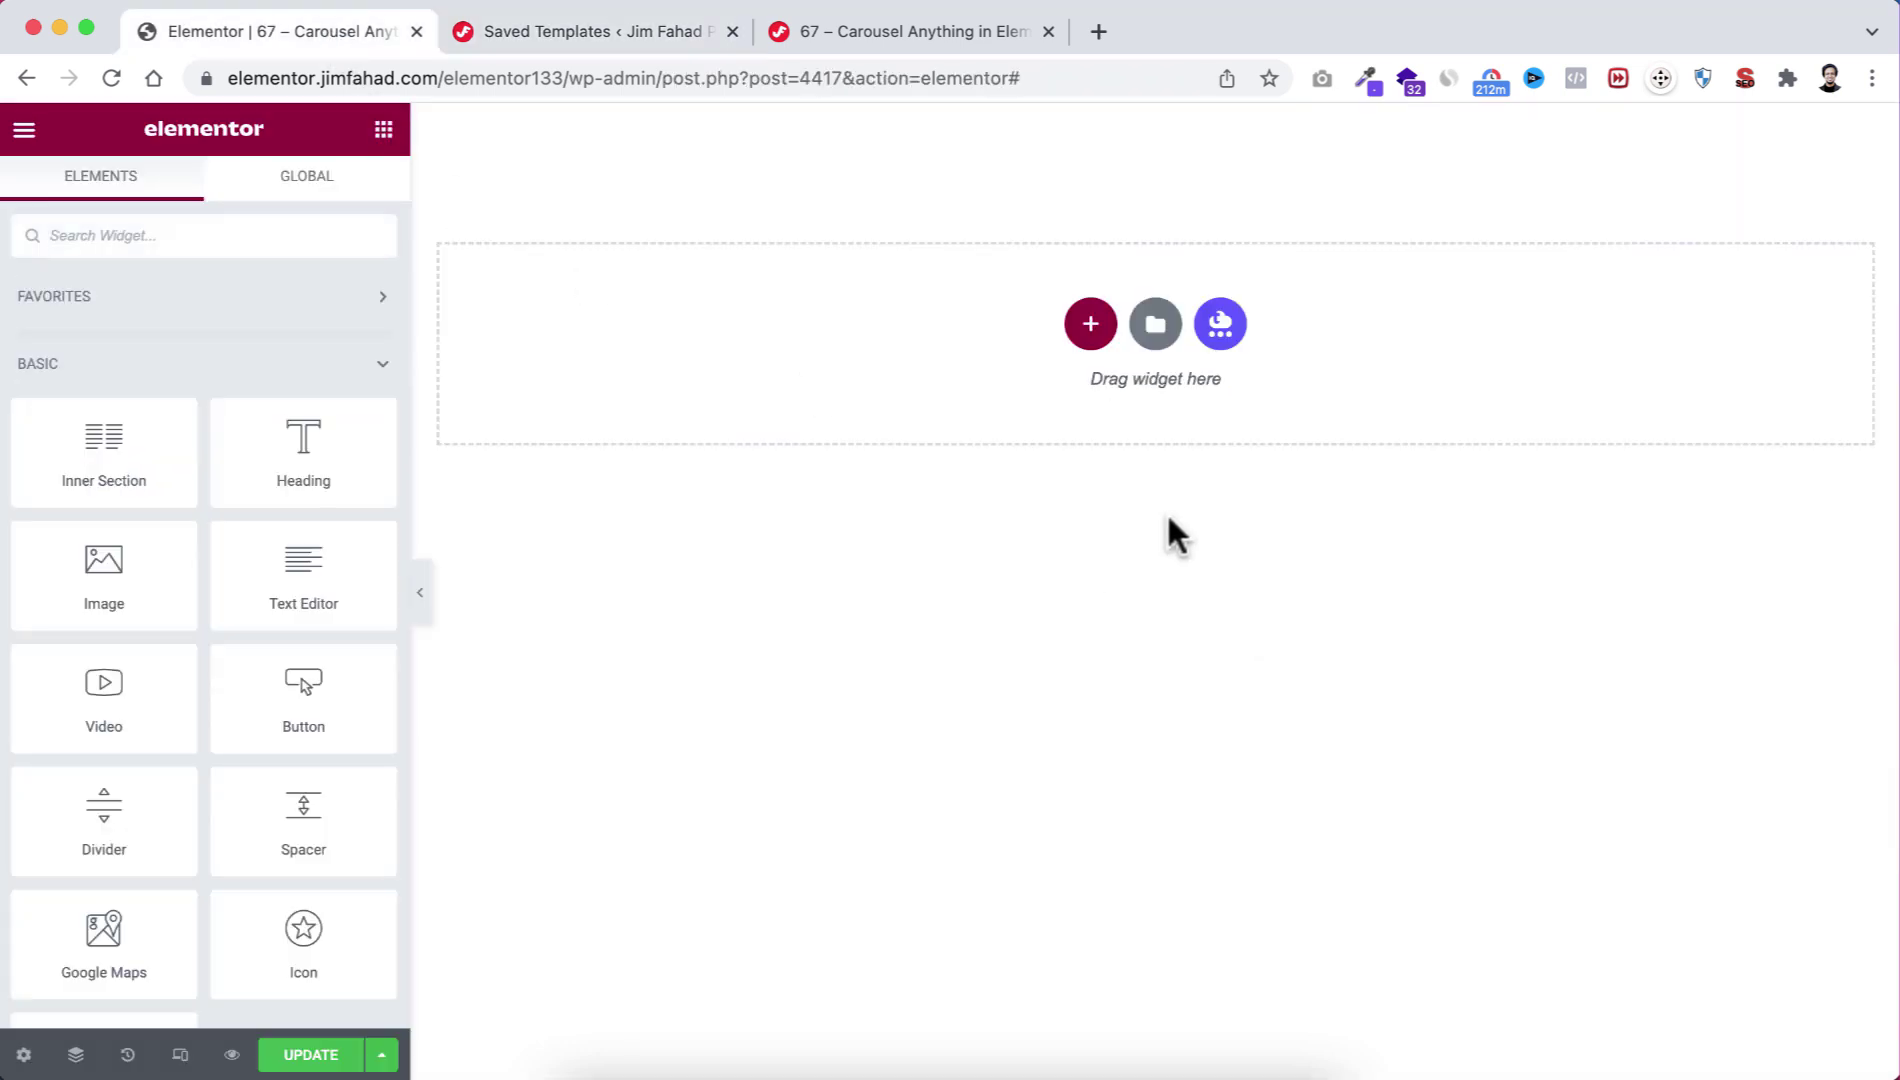
{"action": "left_click", "coordinate": [1090, 330]}
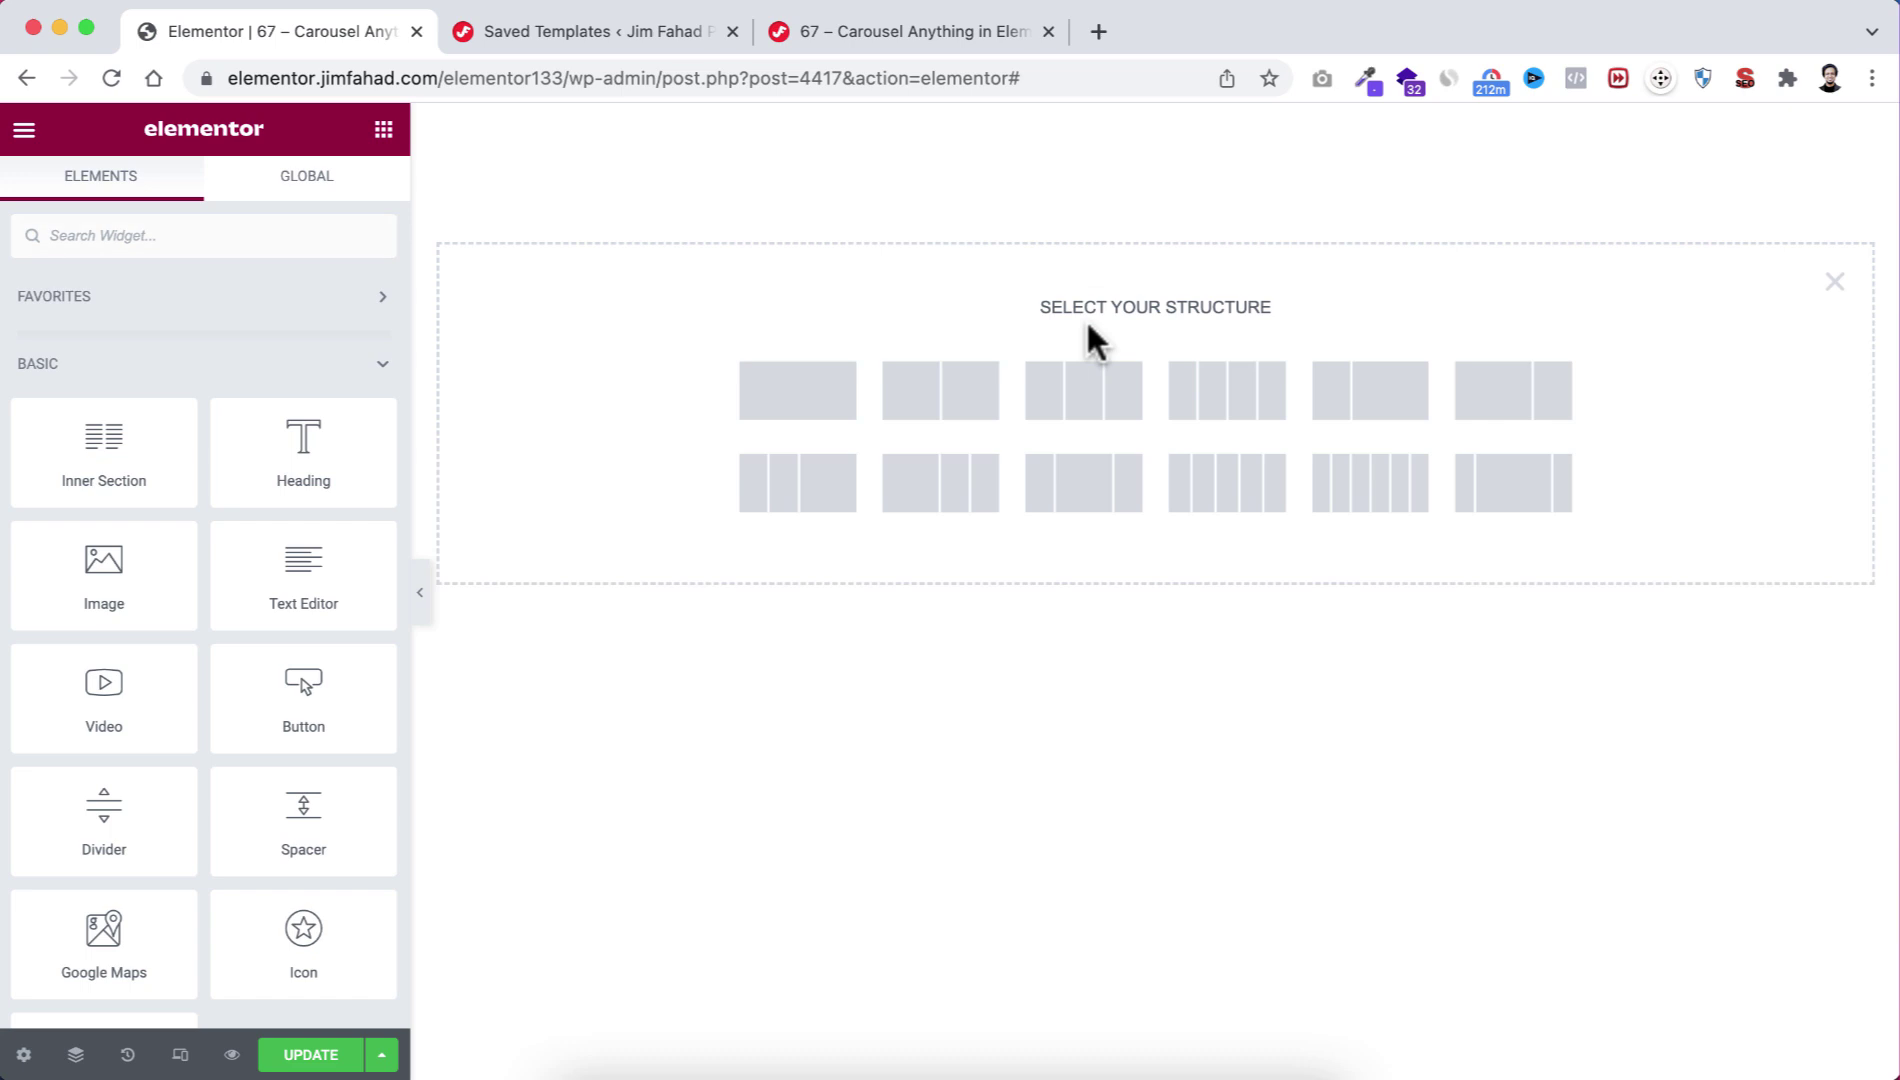
{"action": "left_click", "coordinate": [818, 395]}
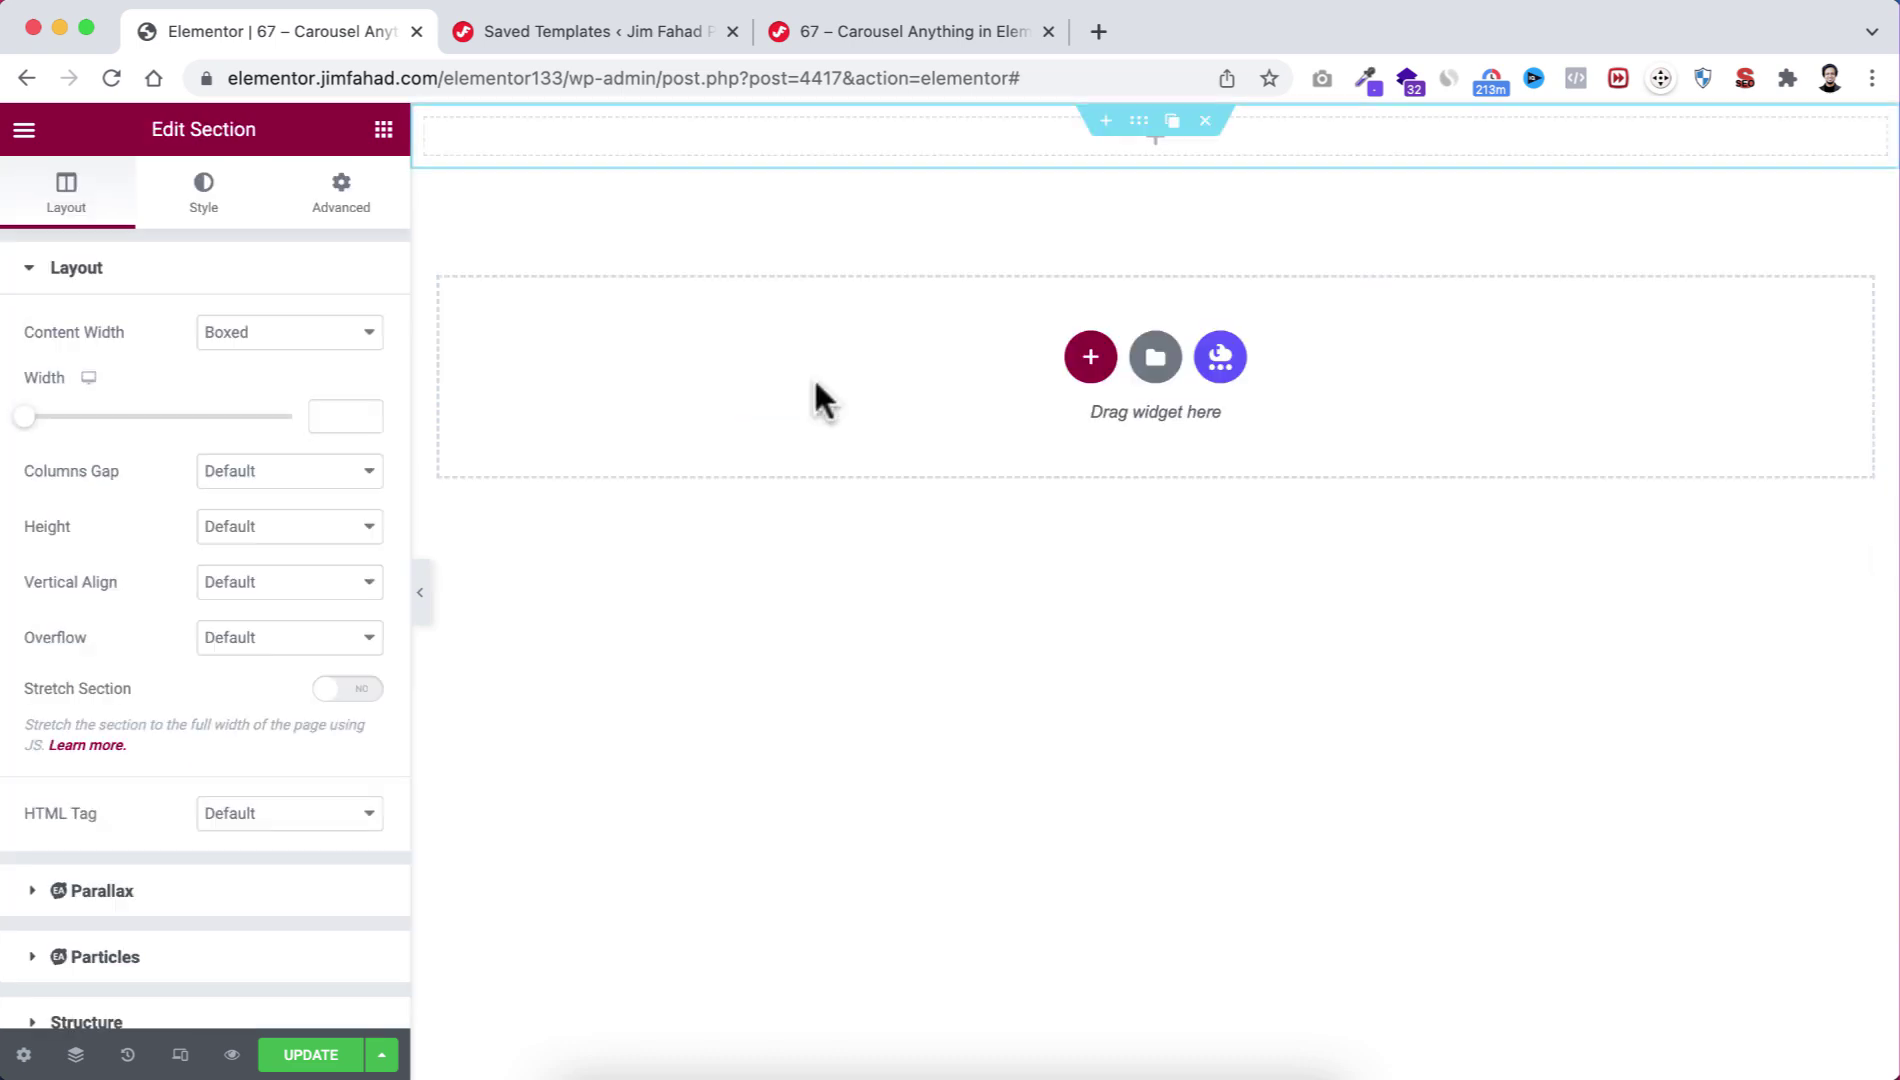
{"action": "left_click", "coordinate": [252, 530]}
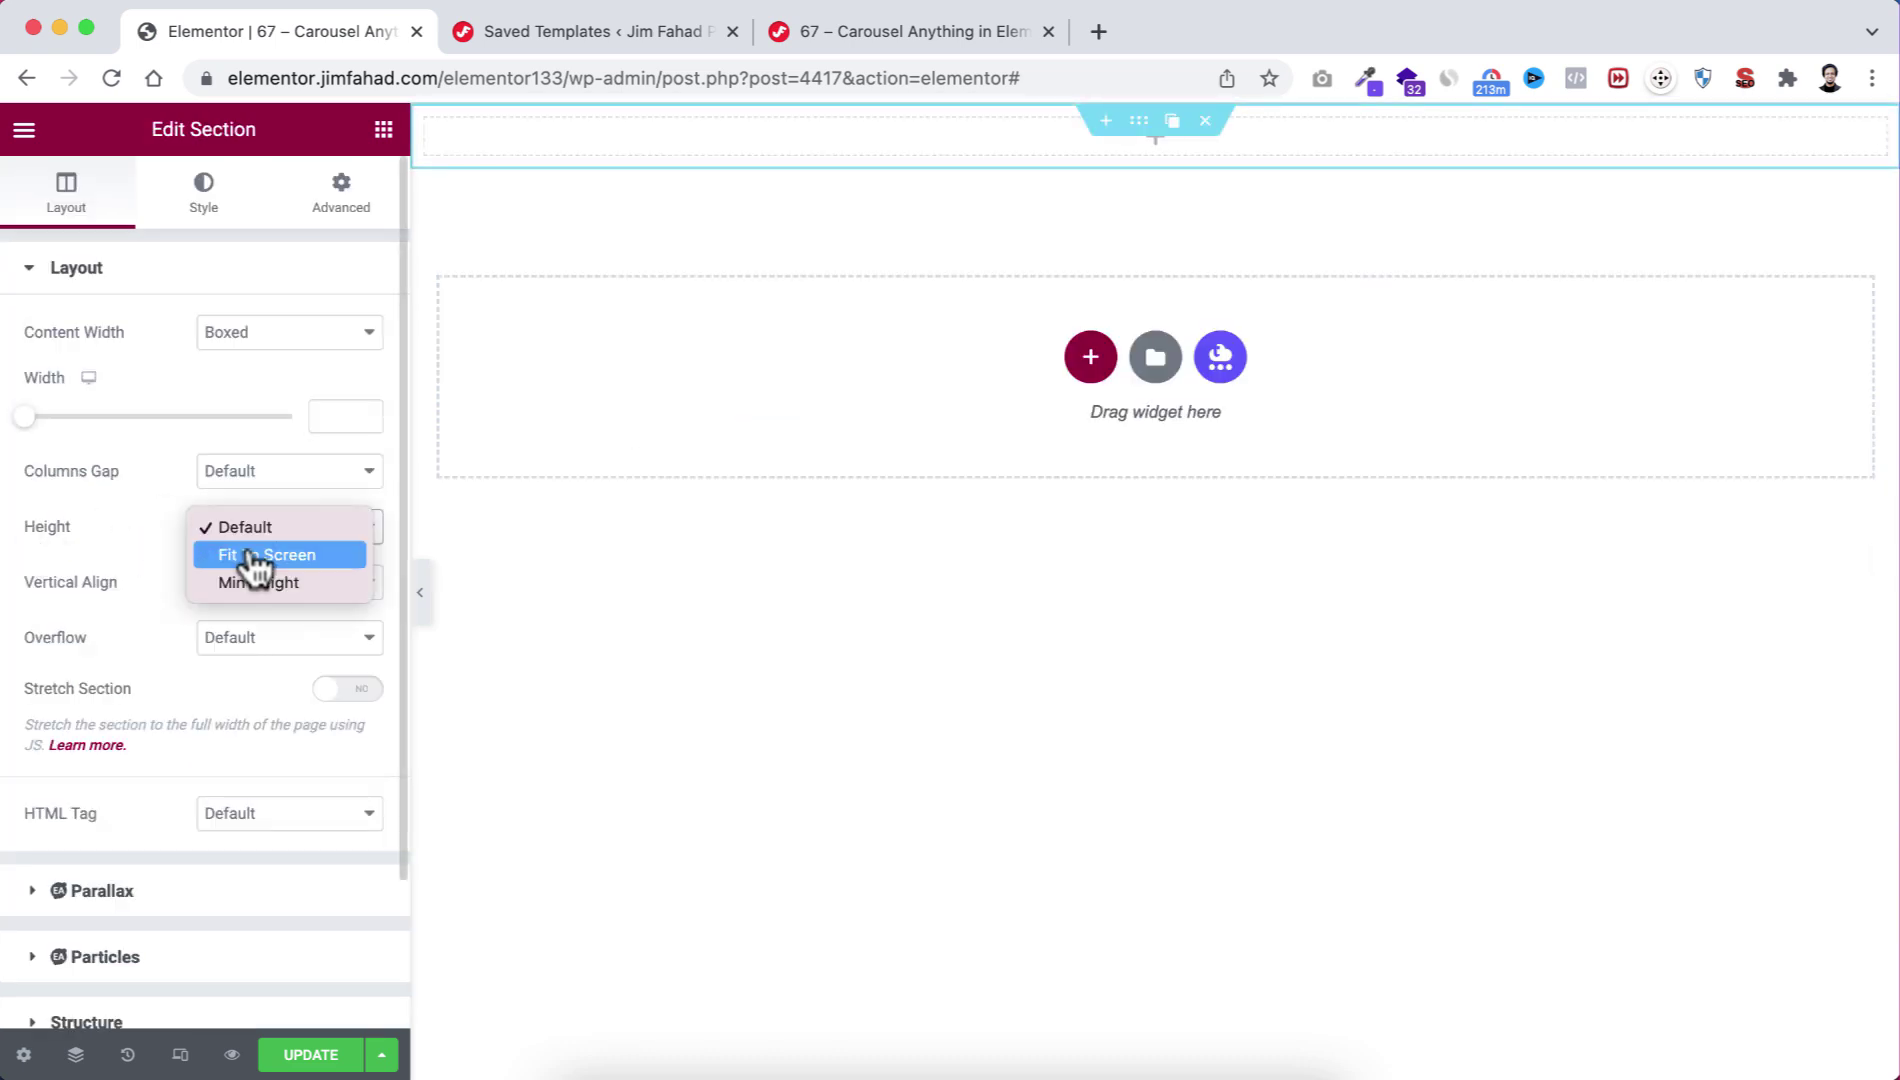
{"action": "left_click", "coordinate": [258, 584]}
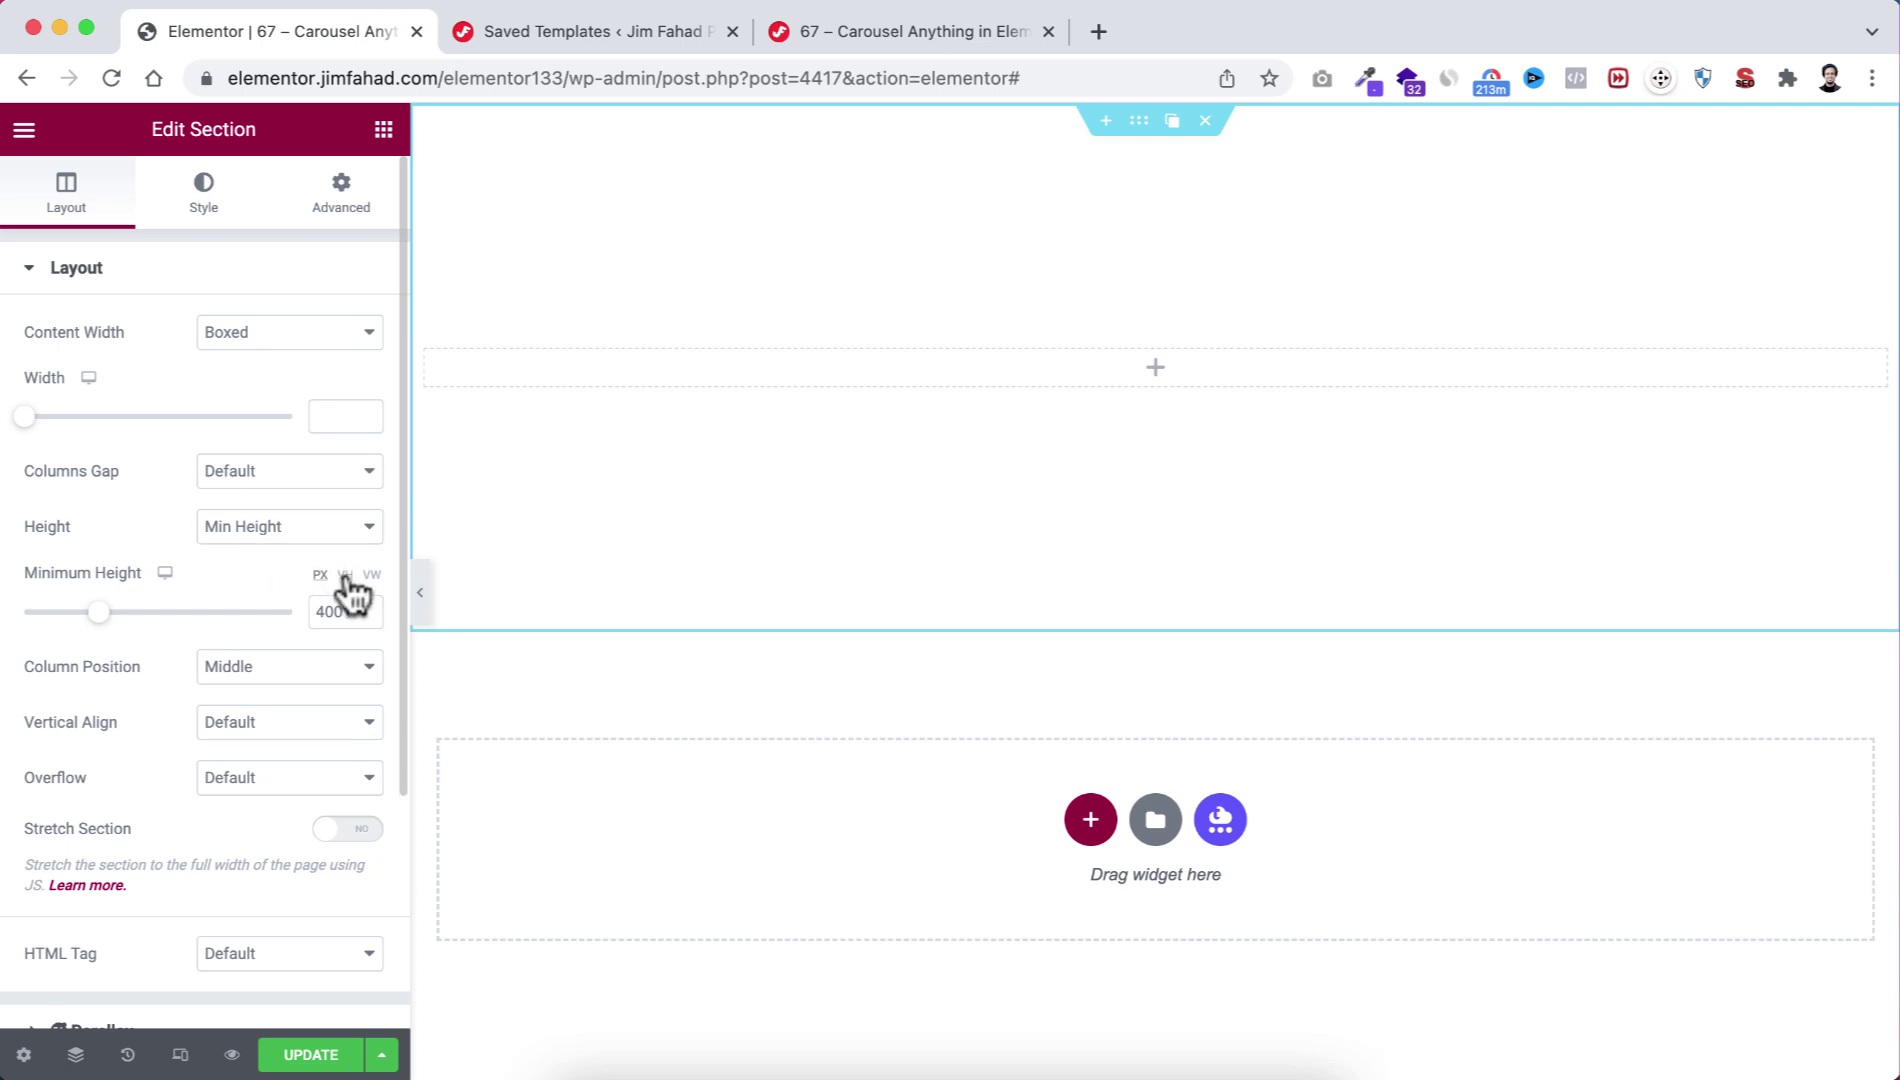
{"action": "left_click", "coordinate": [292, 613]}
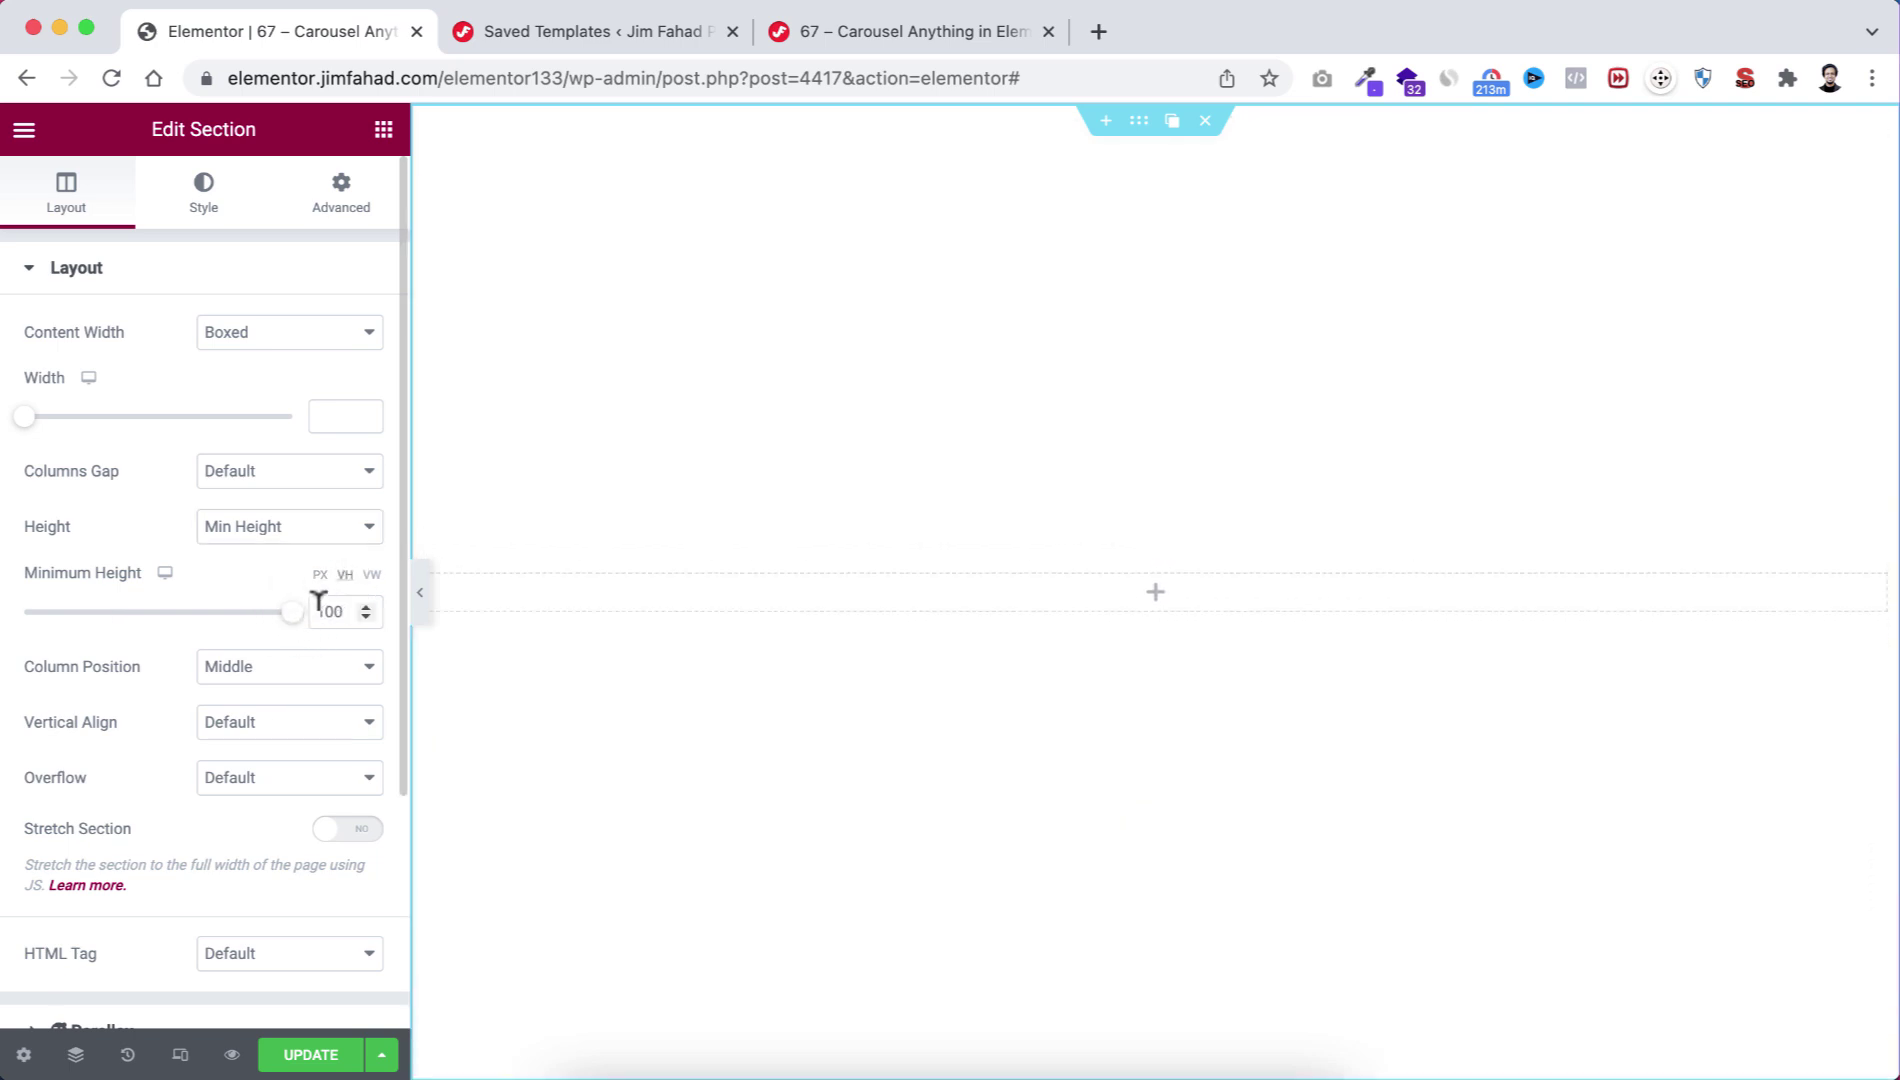
Give the section a gradient background with #734ff2 as its first color.
{"action": "left_click", "coordinate": [204, 193]}
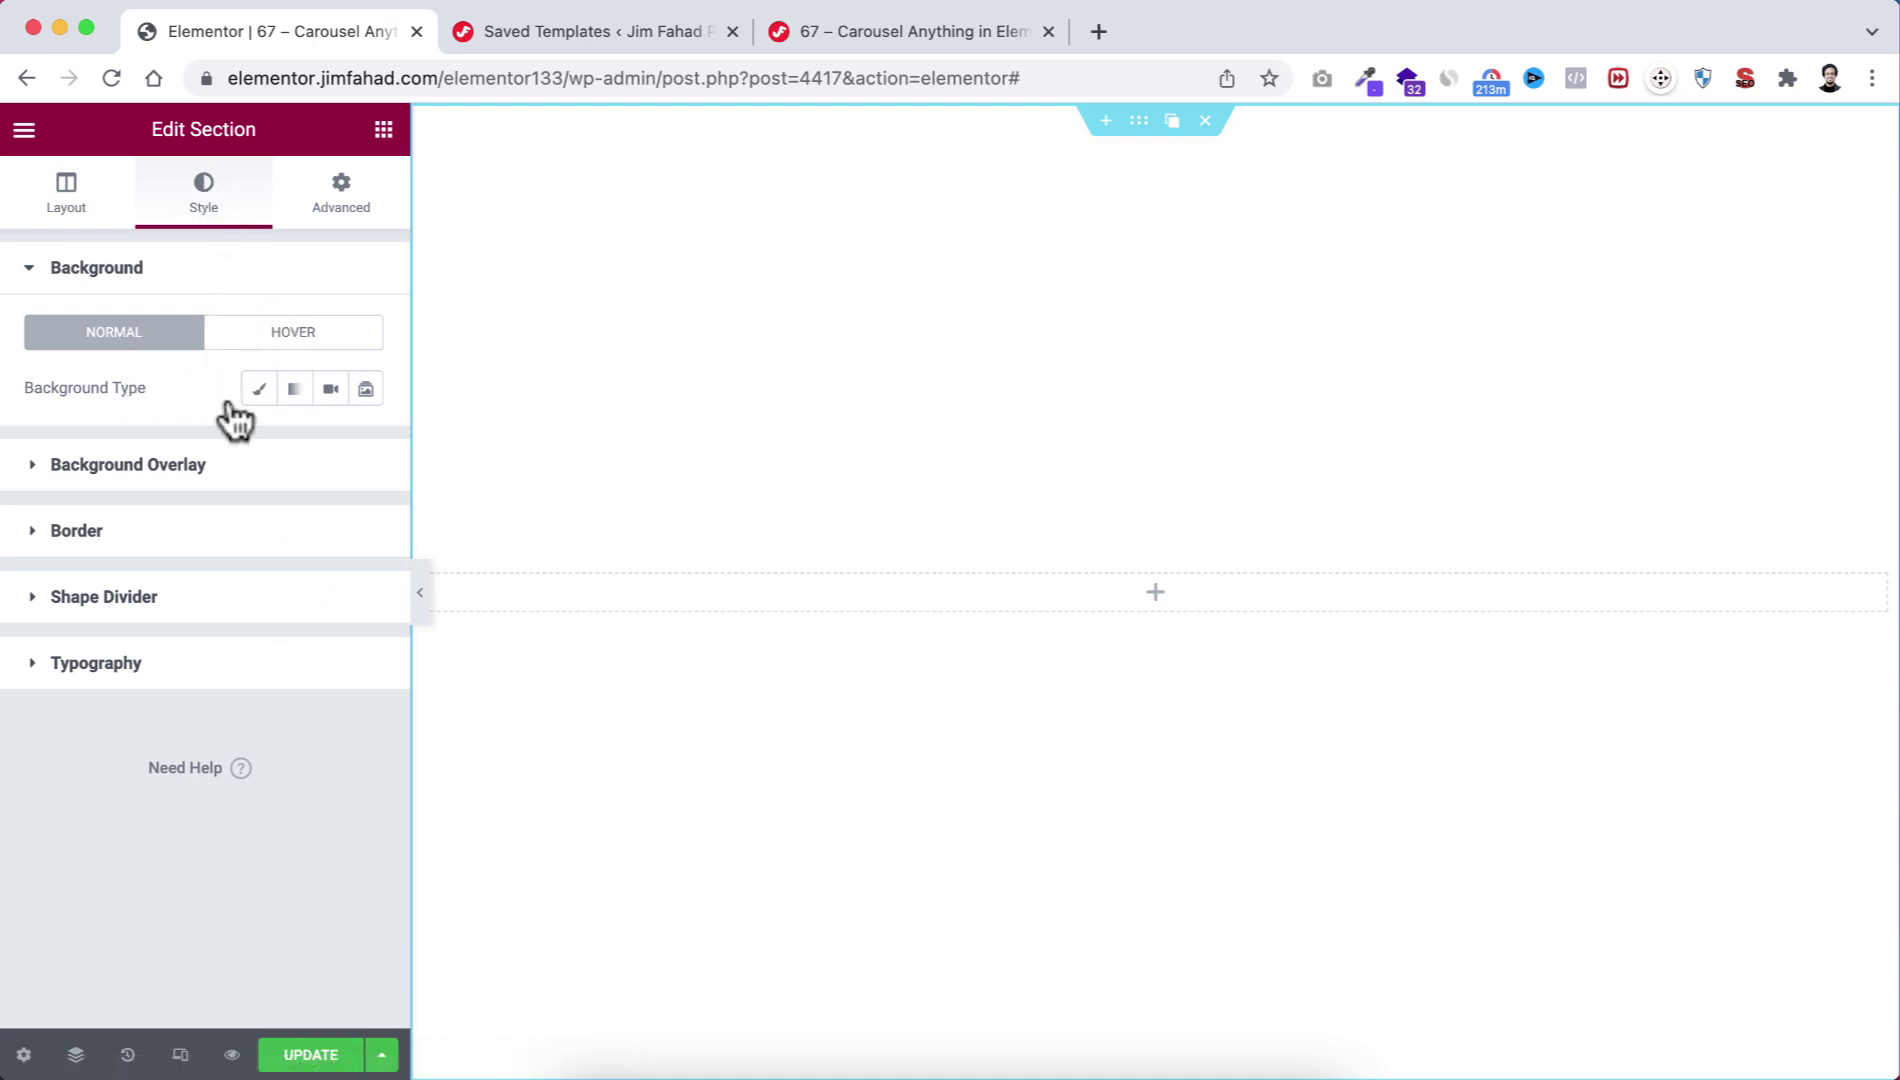
{"action": "left_click", "coordinate": [294, 390]}
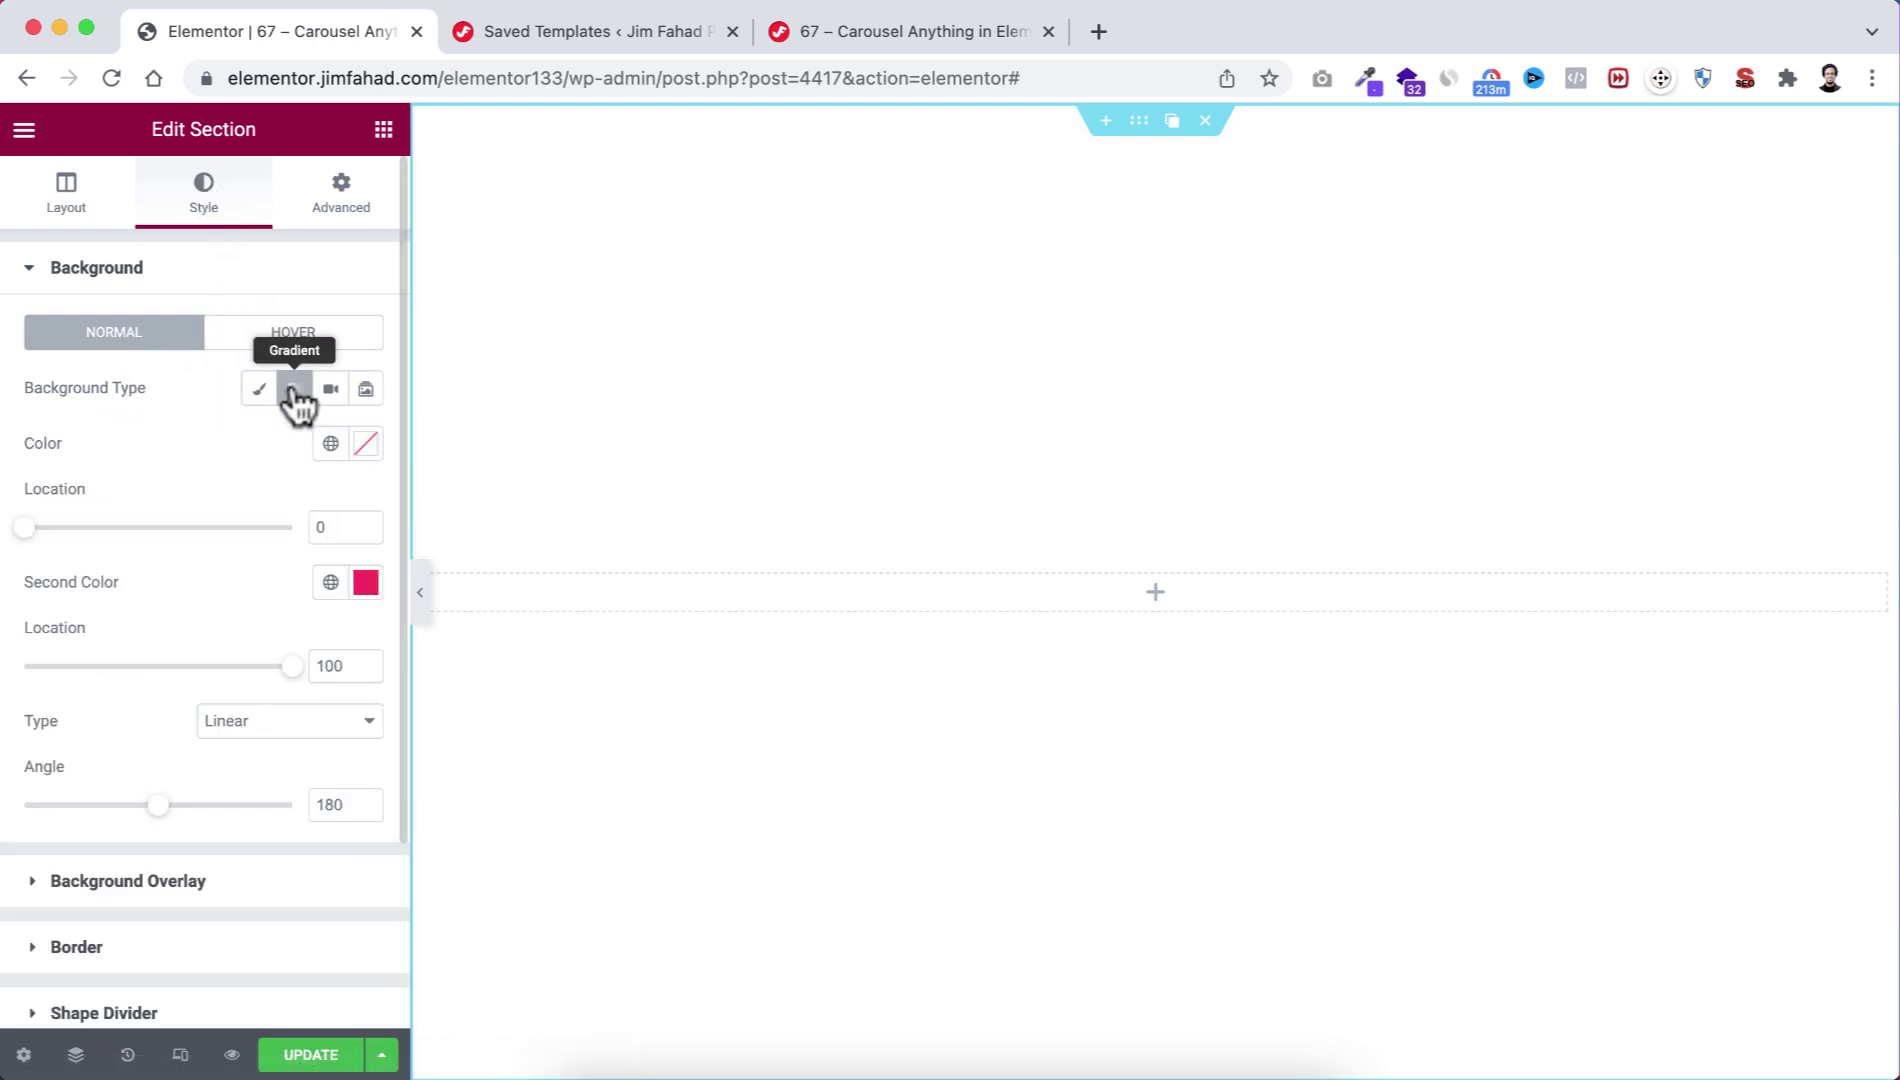
{"action": "left_click", "coordinate": [366, 443]}
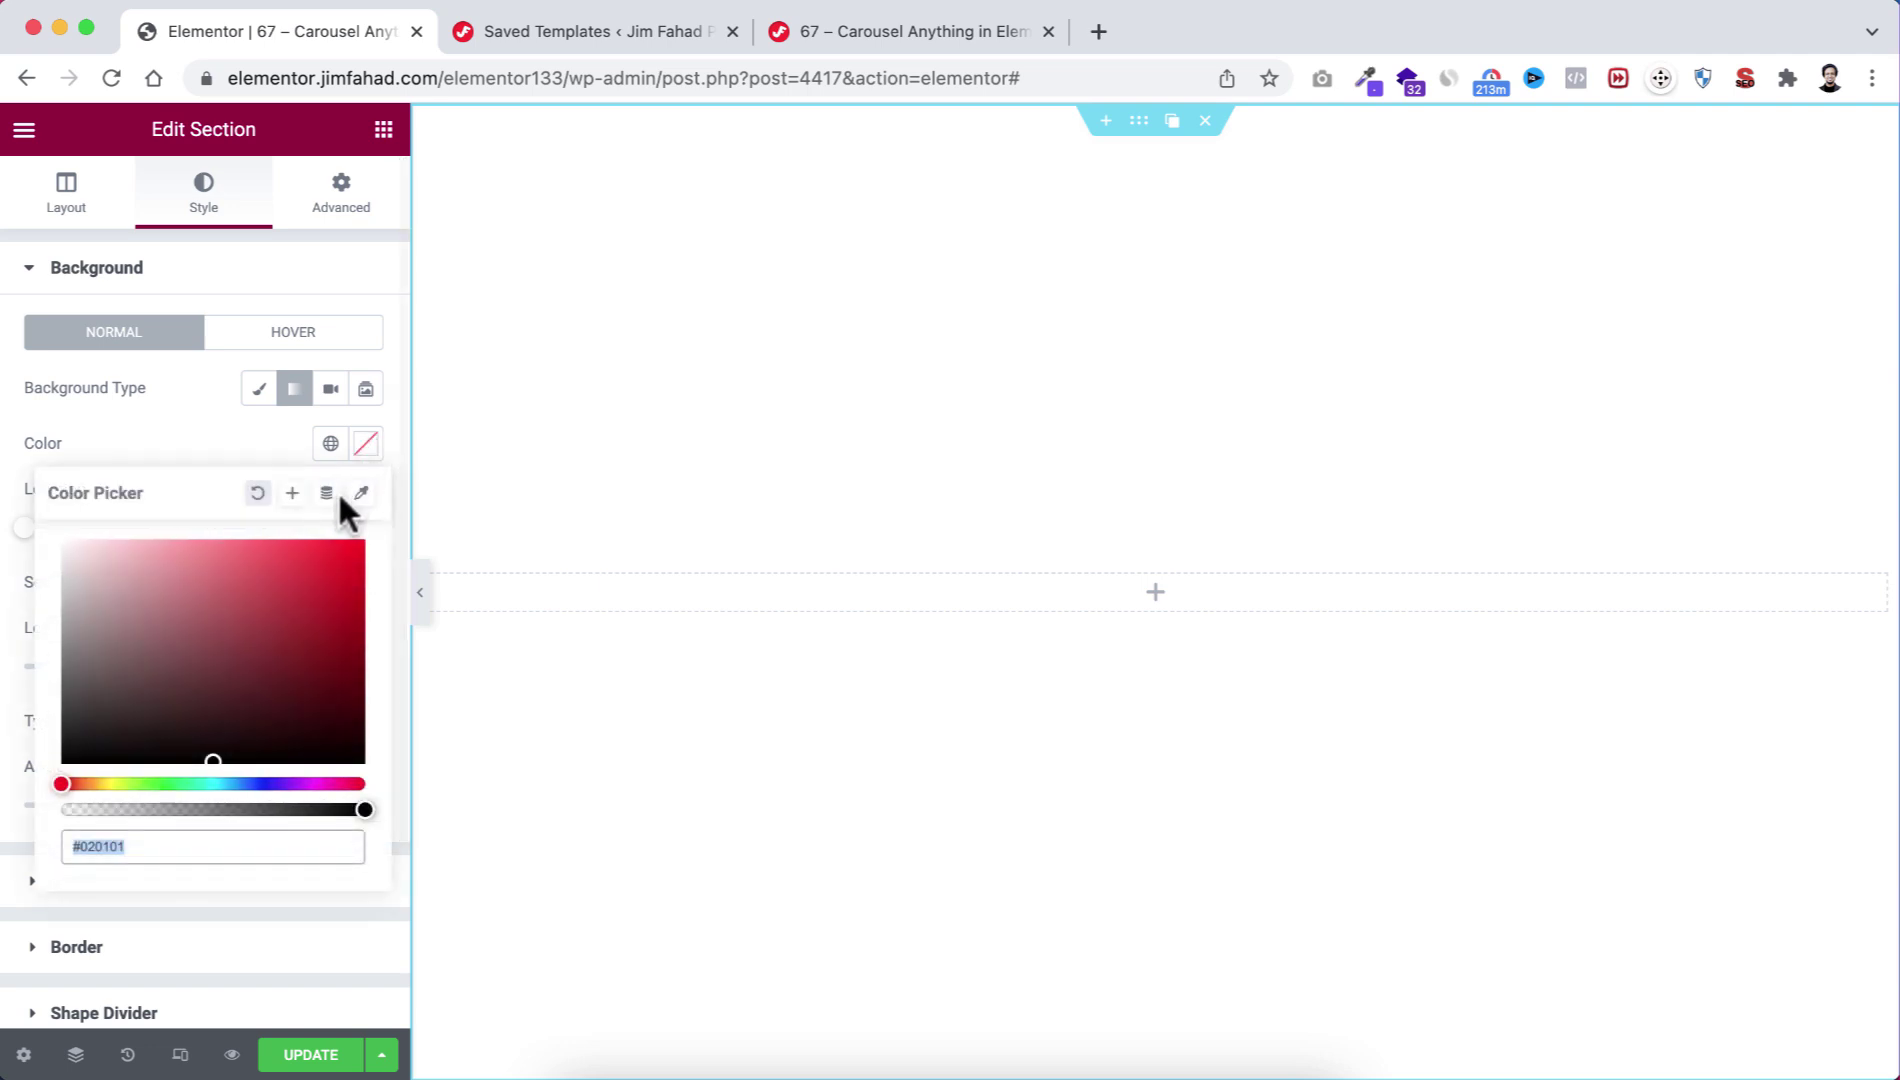
{"action": "type", "text": "#734ff2"}
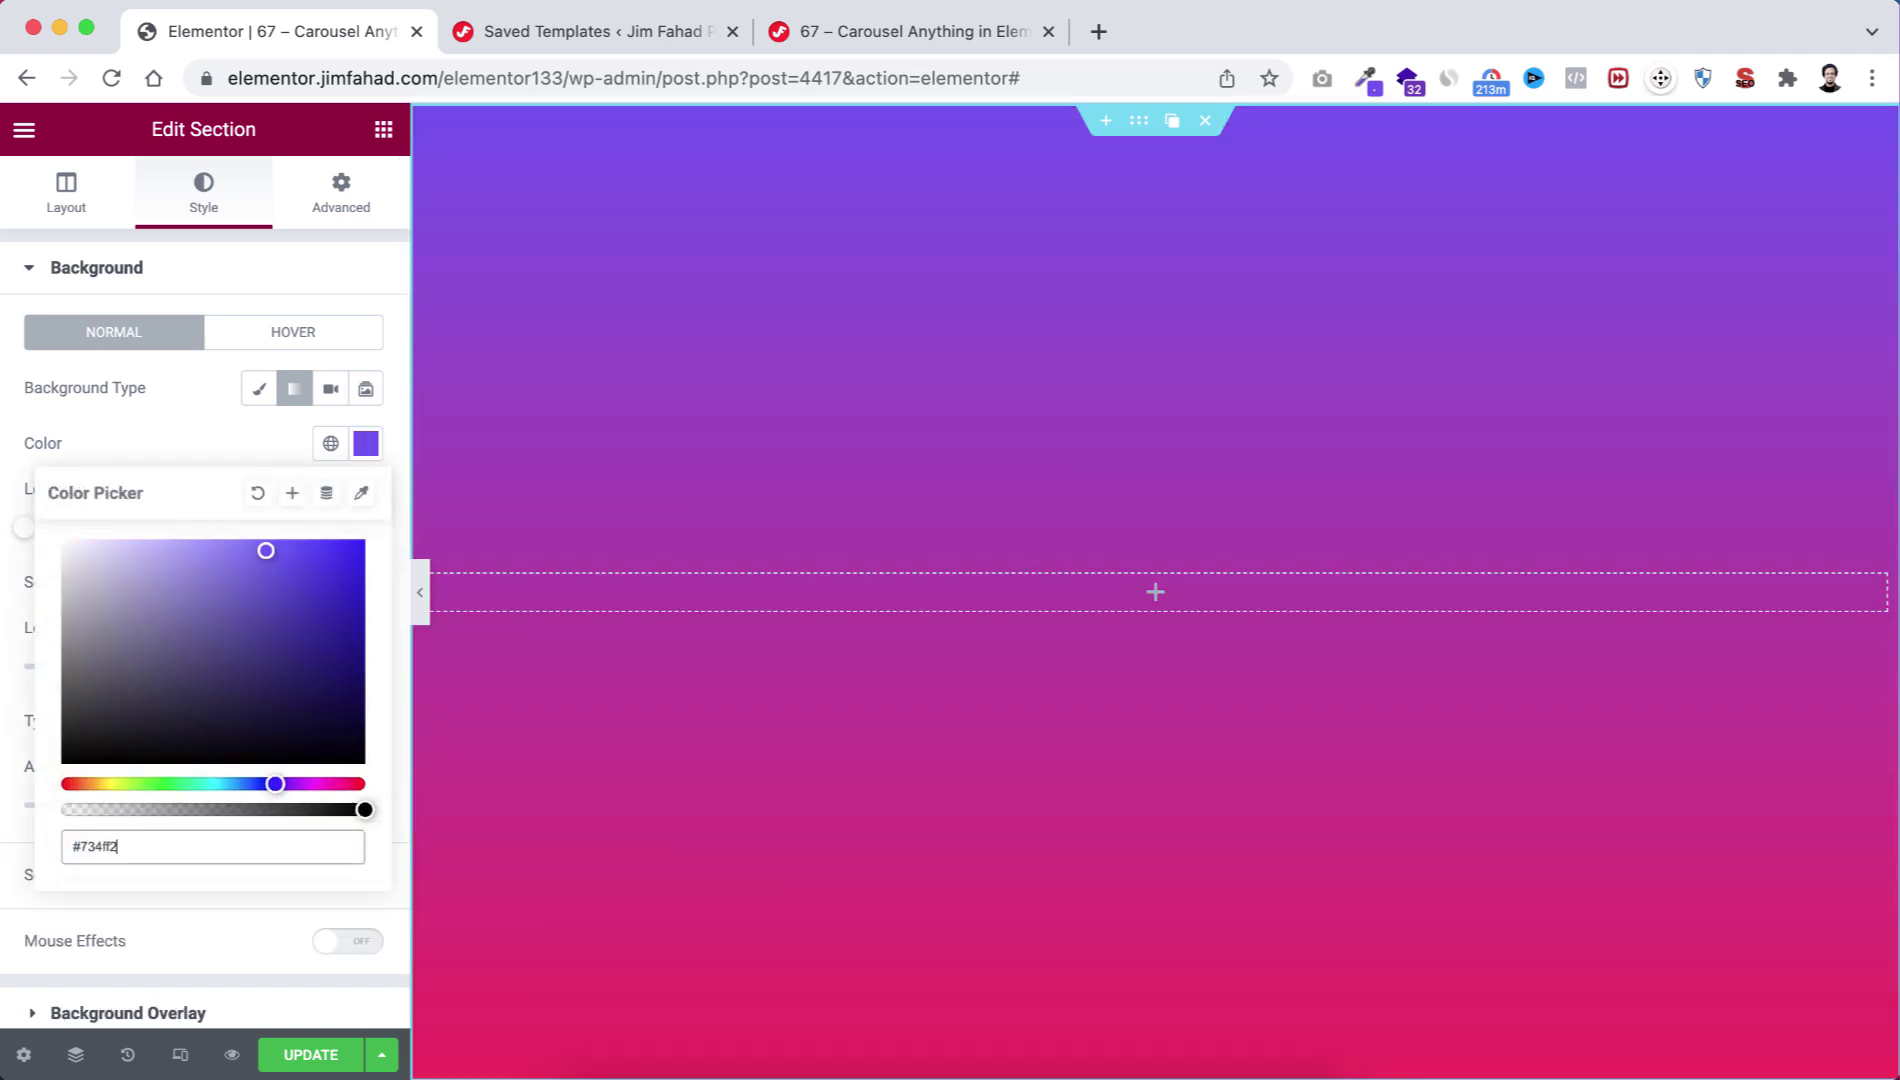
{"action": "left_click", "coordinate": [272, 438]}
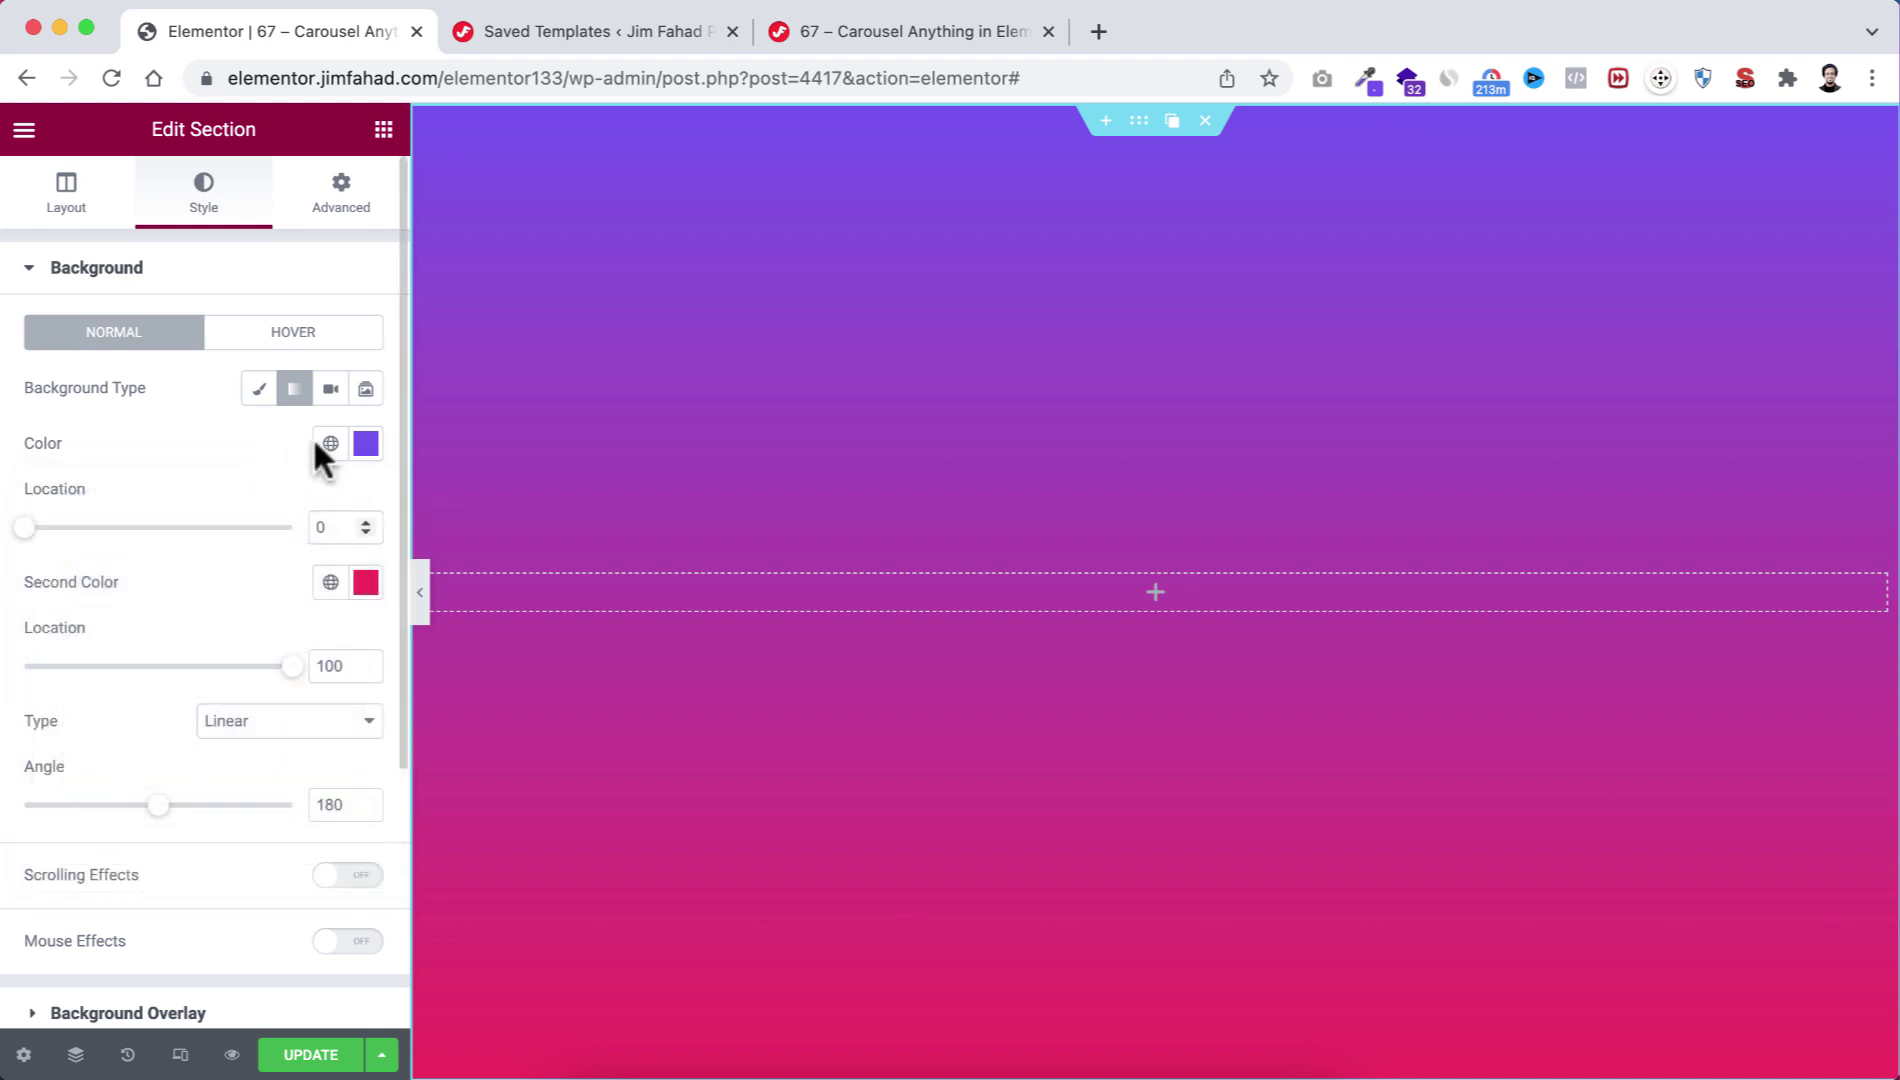
Place a Testimonial Carousel widget in the section's column and show 3 slides per view.
{"action": "left_click", "coordinate": [383, 130]}
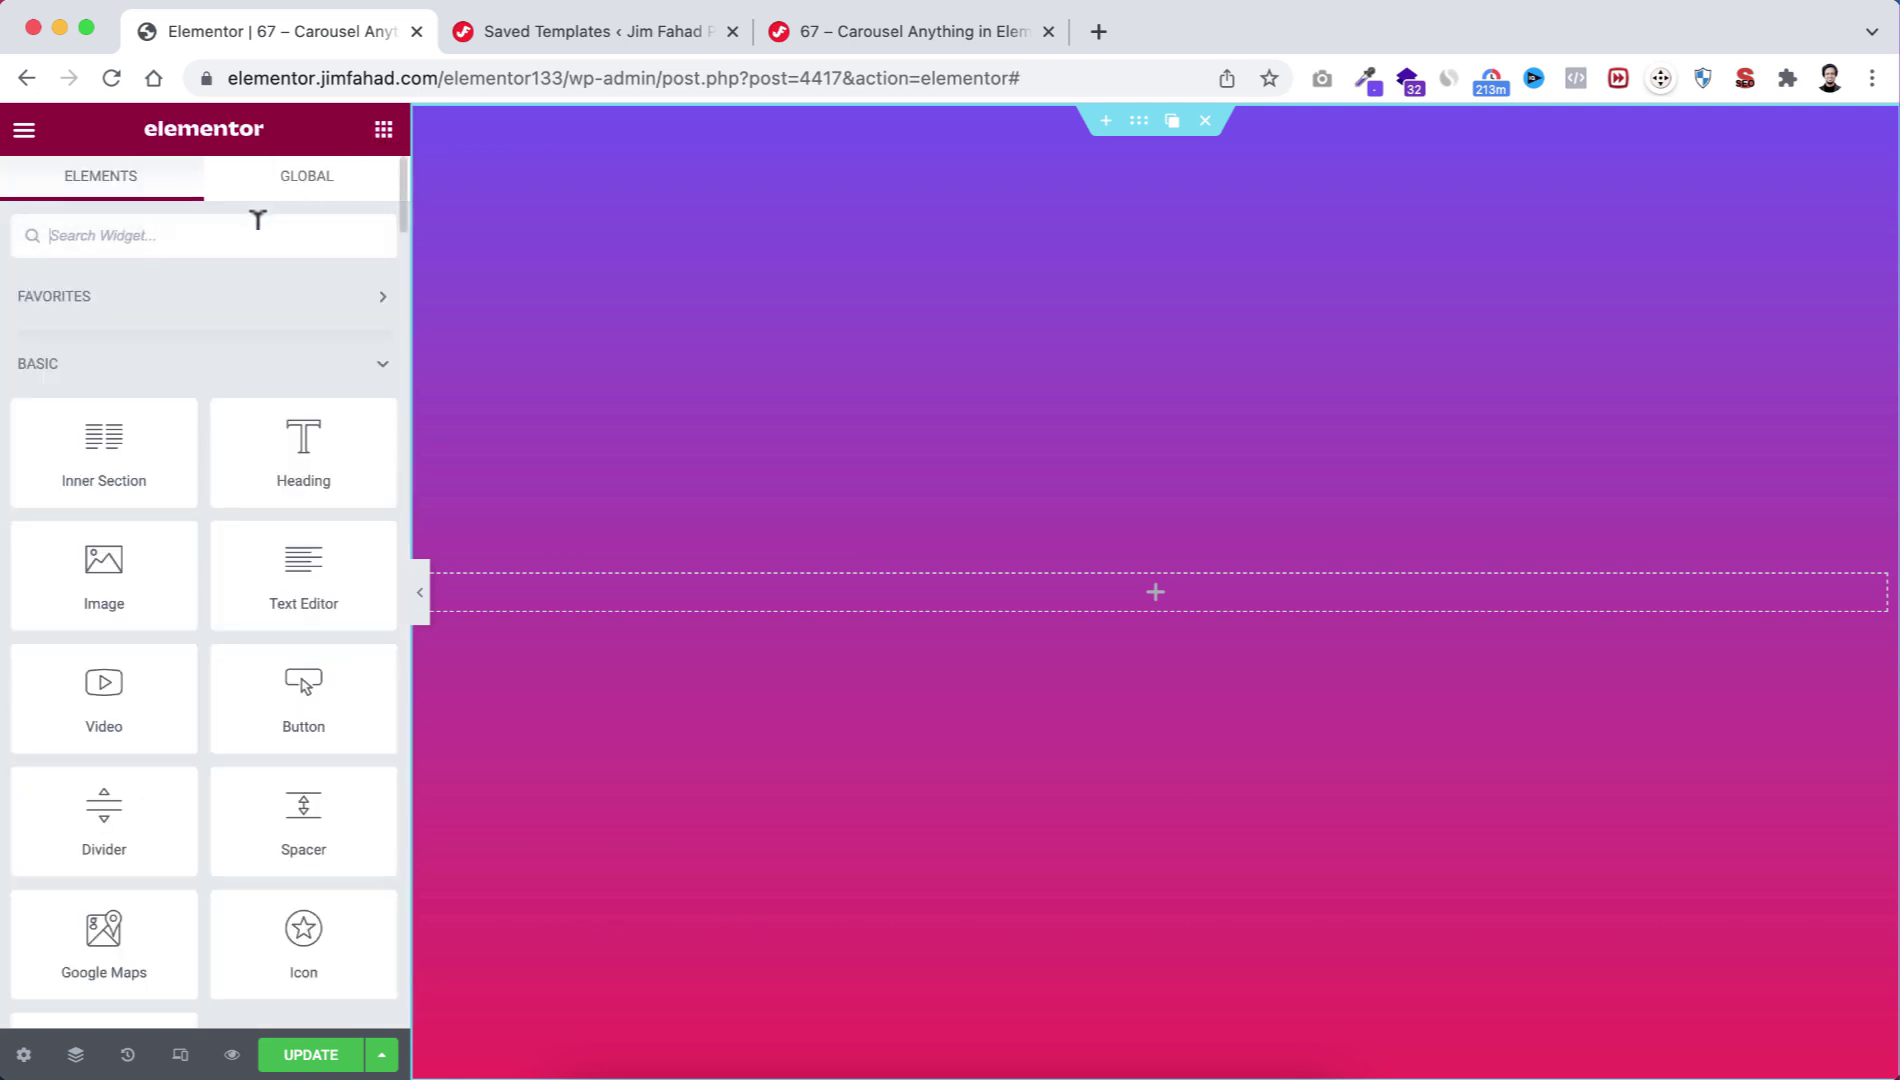
{"action": "type", "text": "testimonial"}
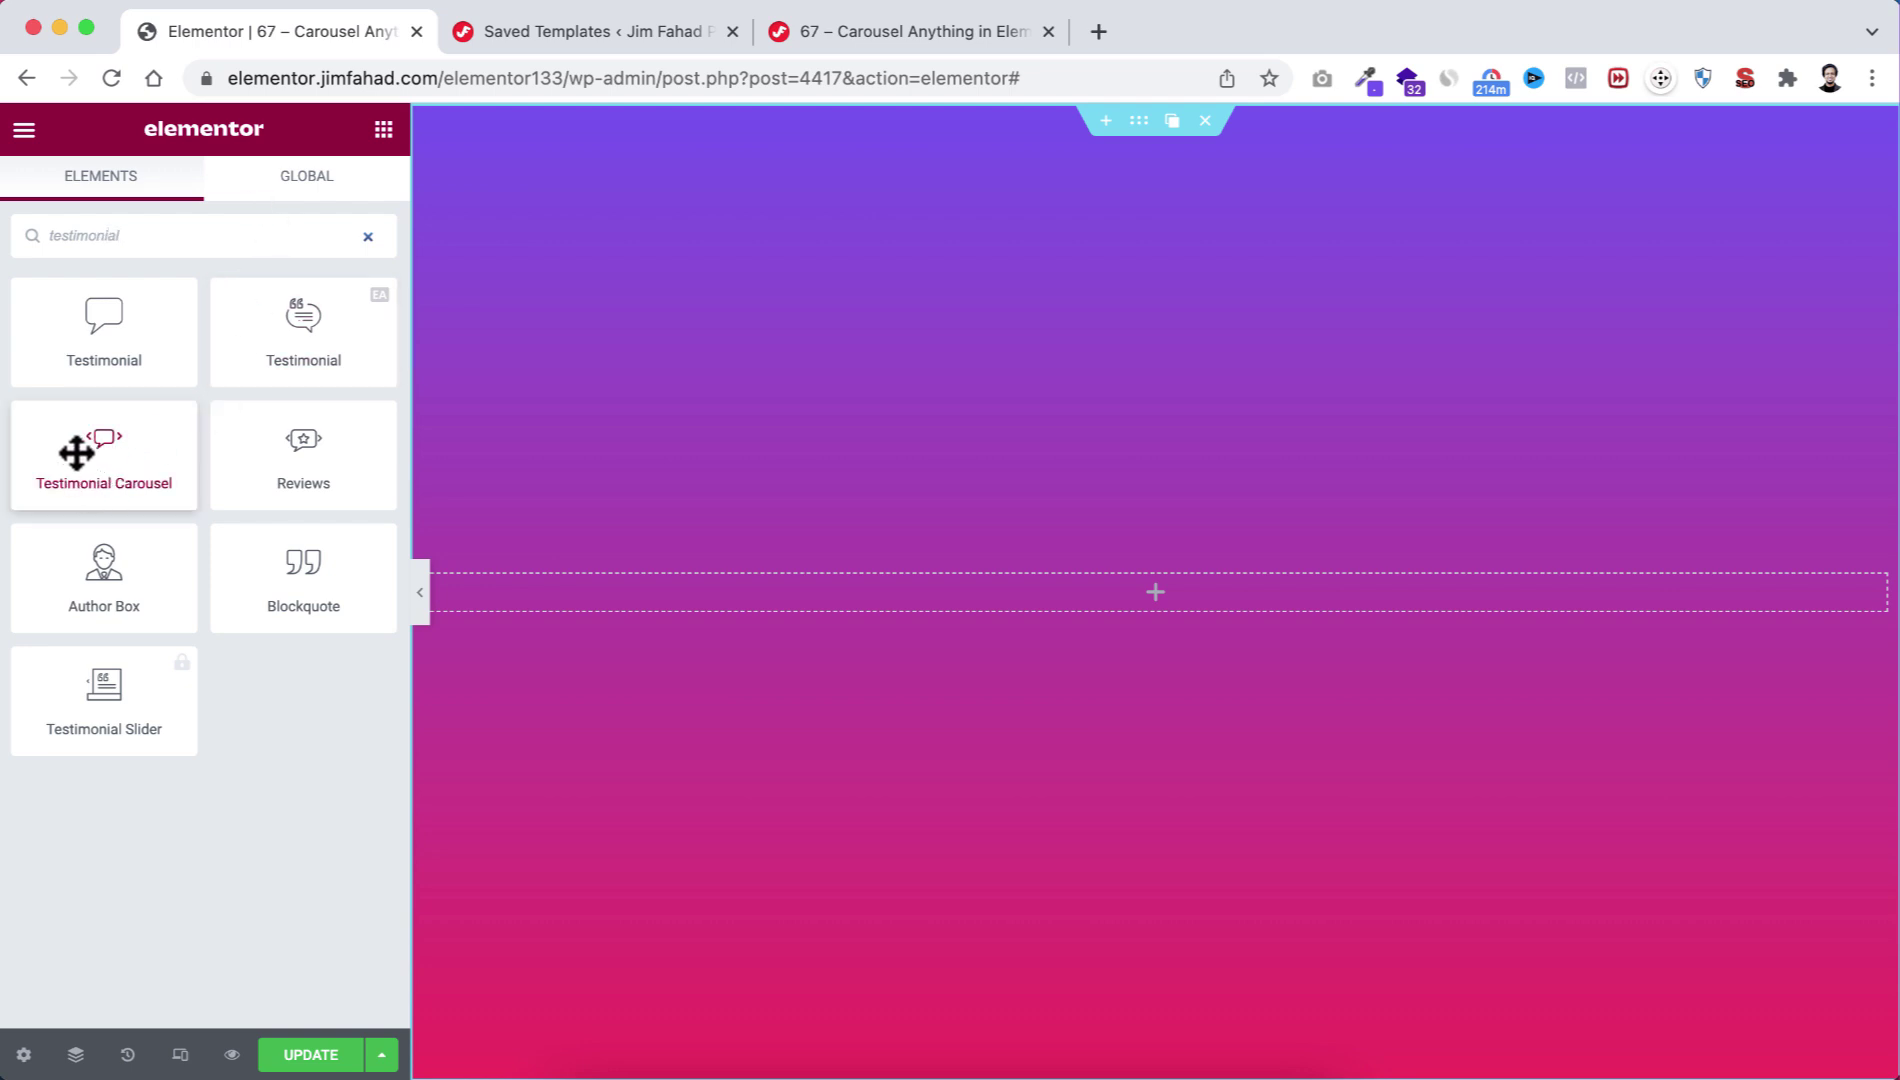
{"action": "left_click_drag", "start_coordinate": [70, 447], "coordinate": [1033, 583]}
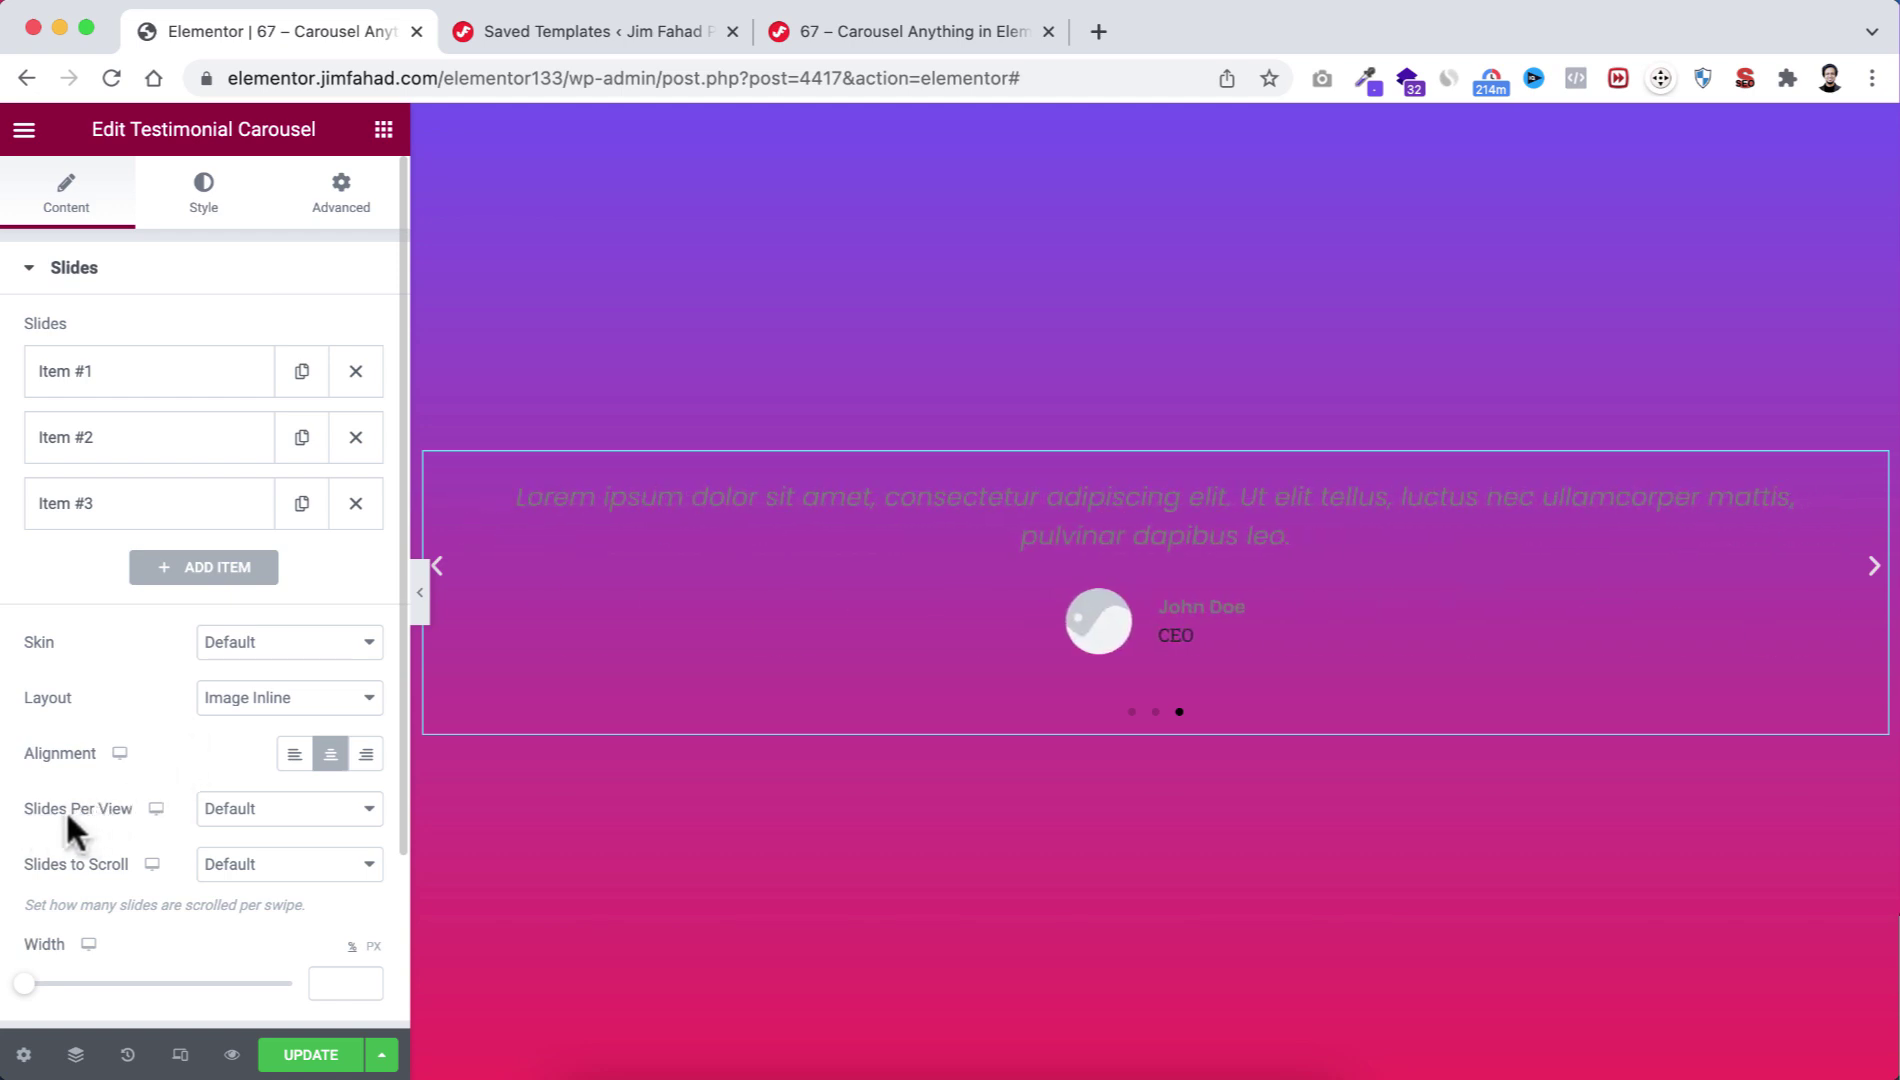
{"action": "left_click", "coordinate": [250, 812]}
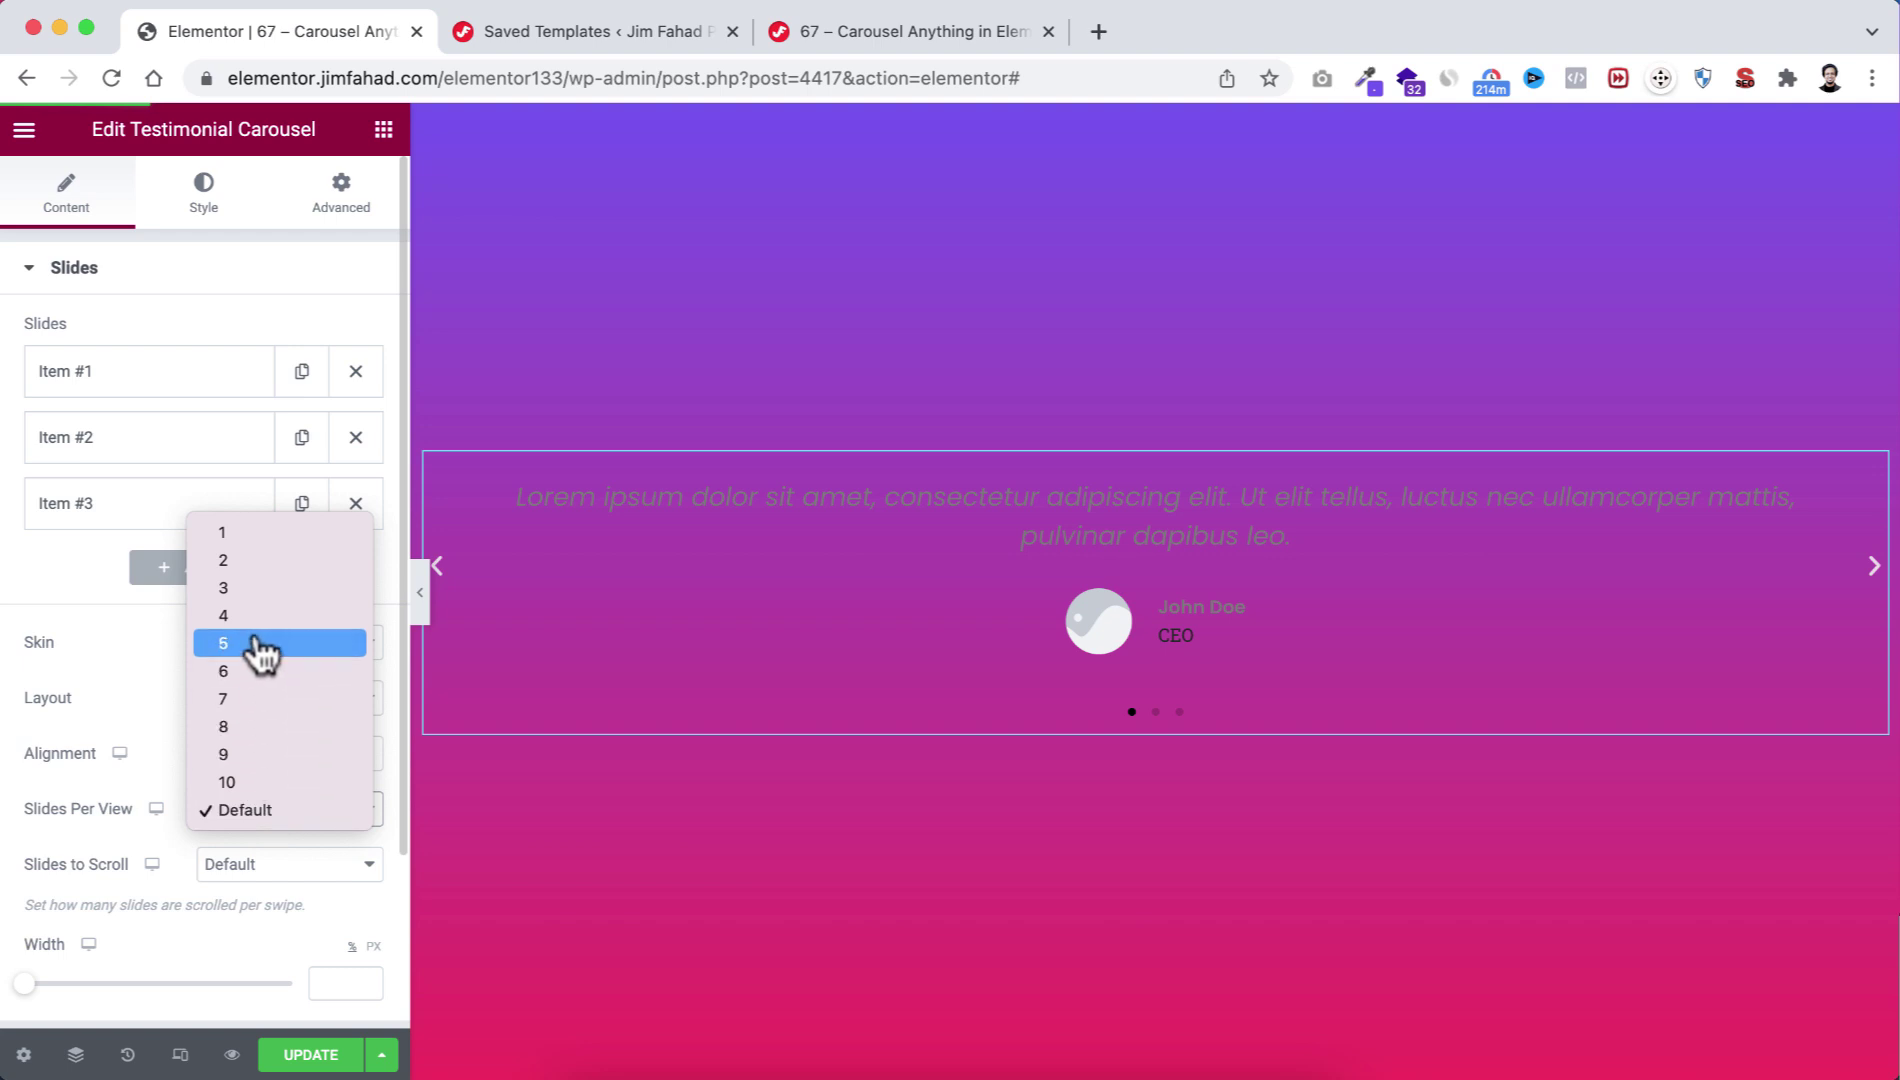
{"action": "left_click", "coordinate": [259, 591]}
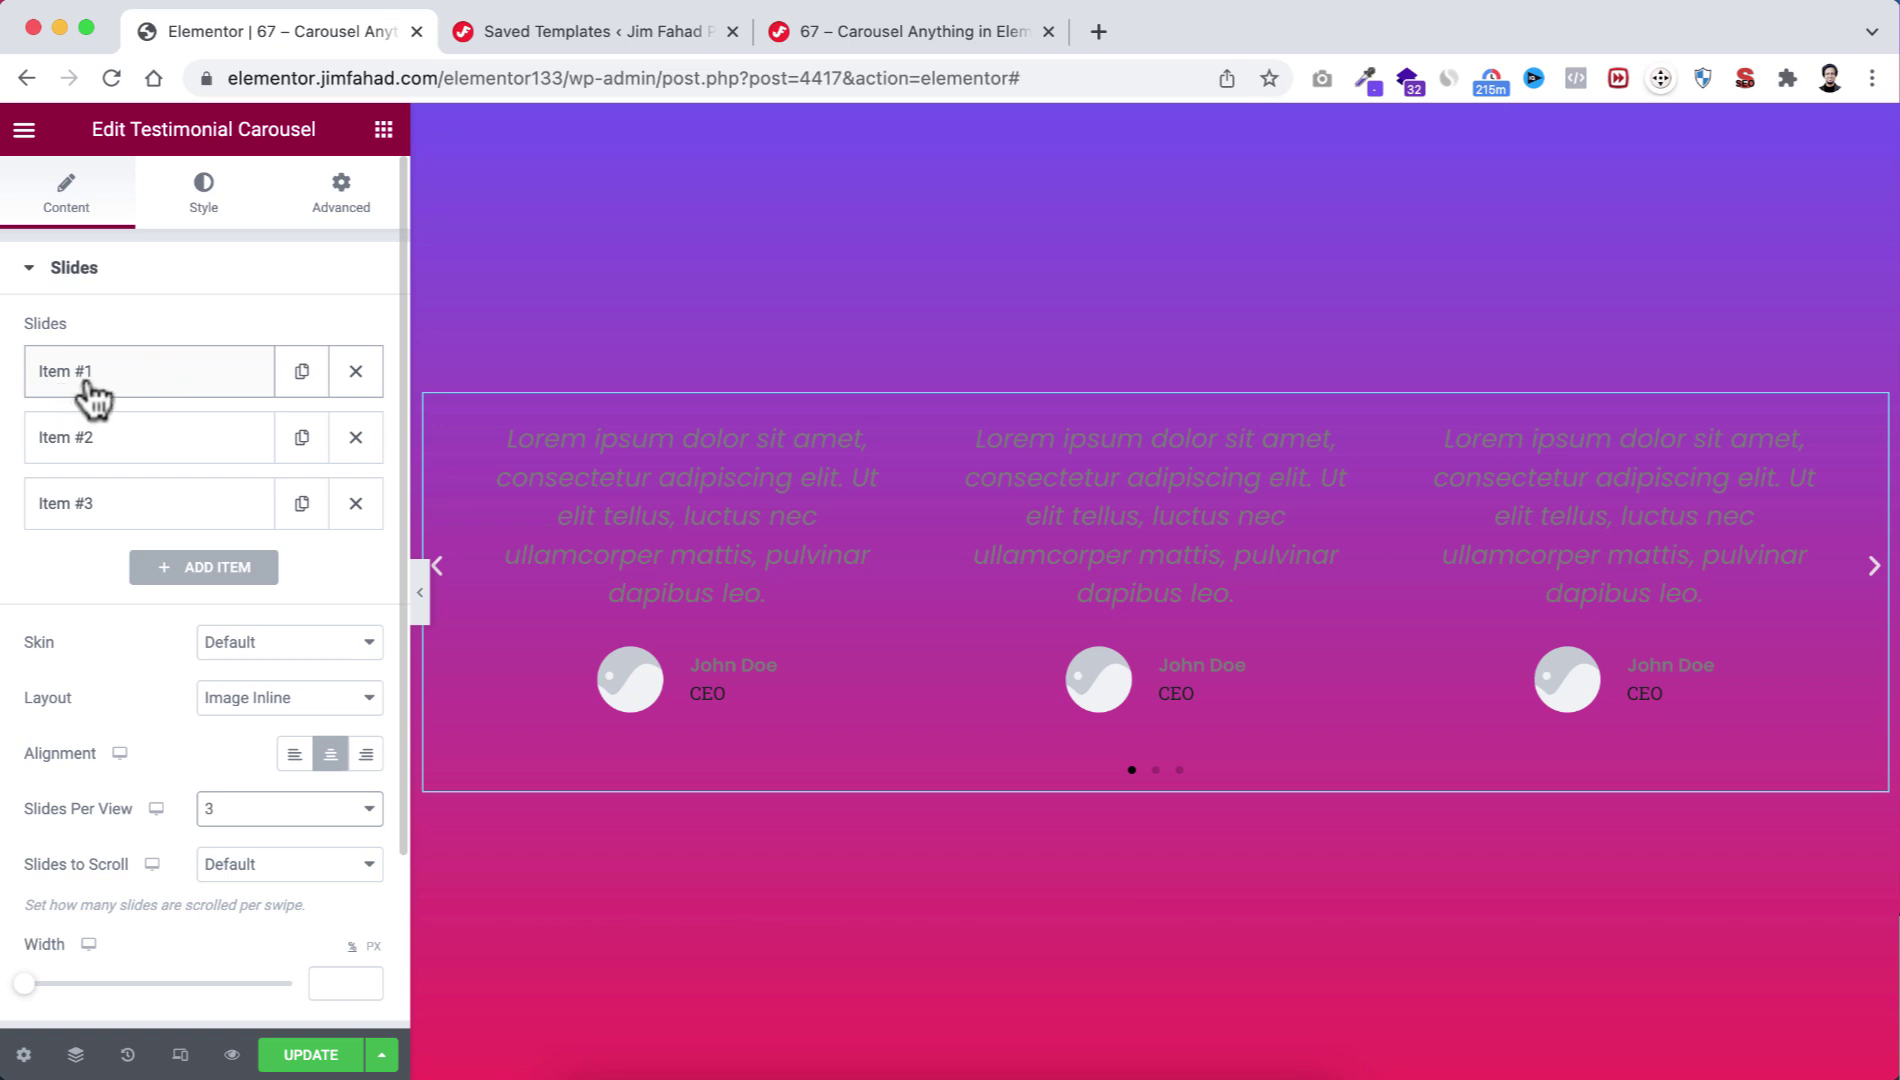
Remove the image, name, title and content text from the carousel's first slide.
{"action": "left_click", "coordinate": [152, 381]}
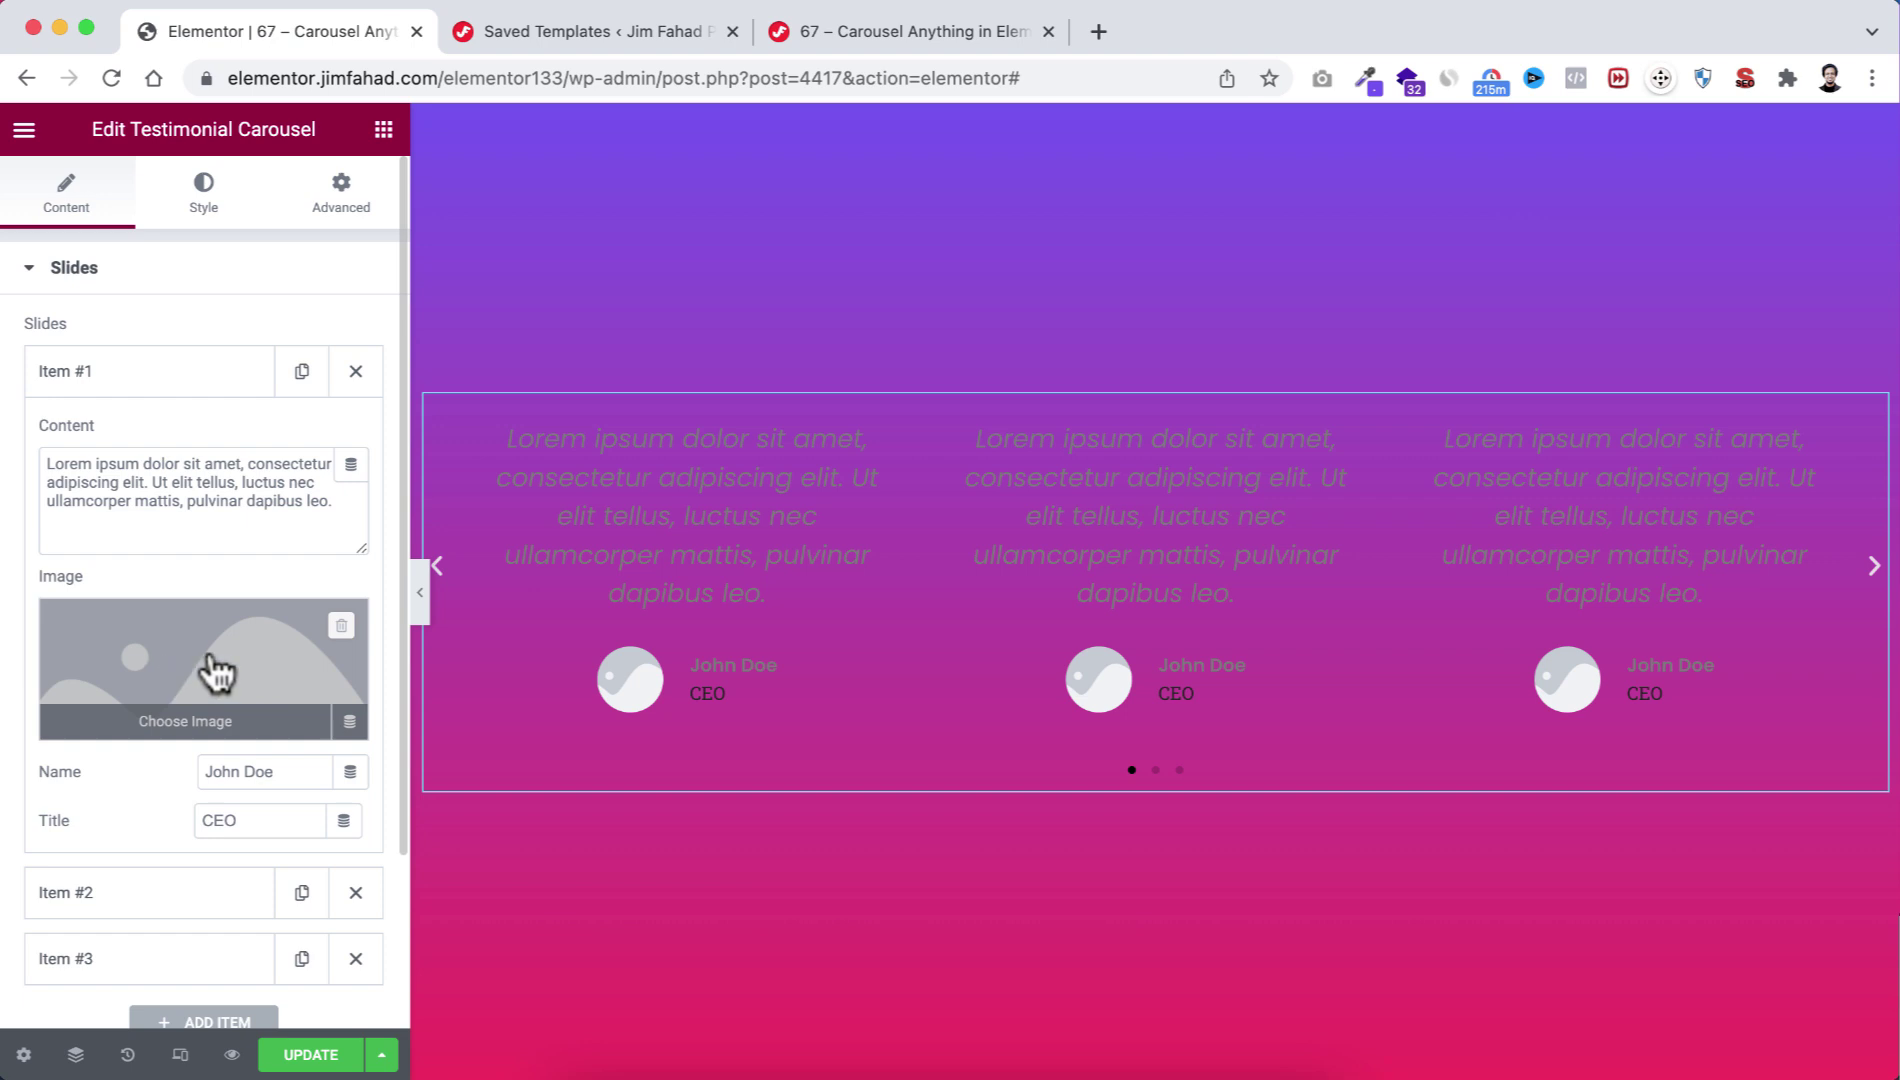
{"action": "left_click", "coordinate": [341, 627]}
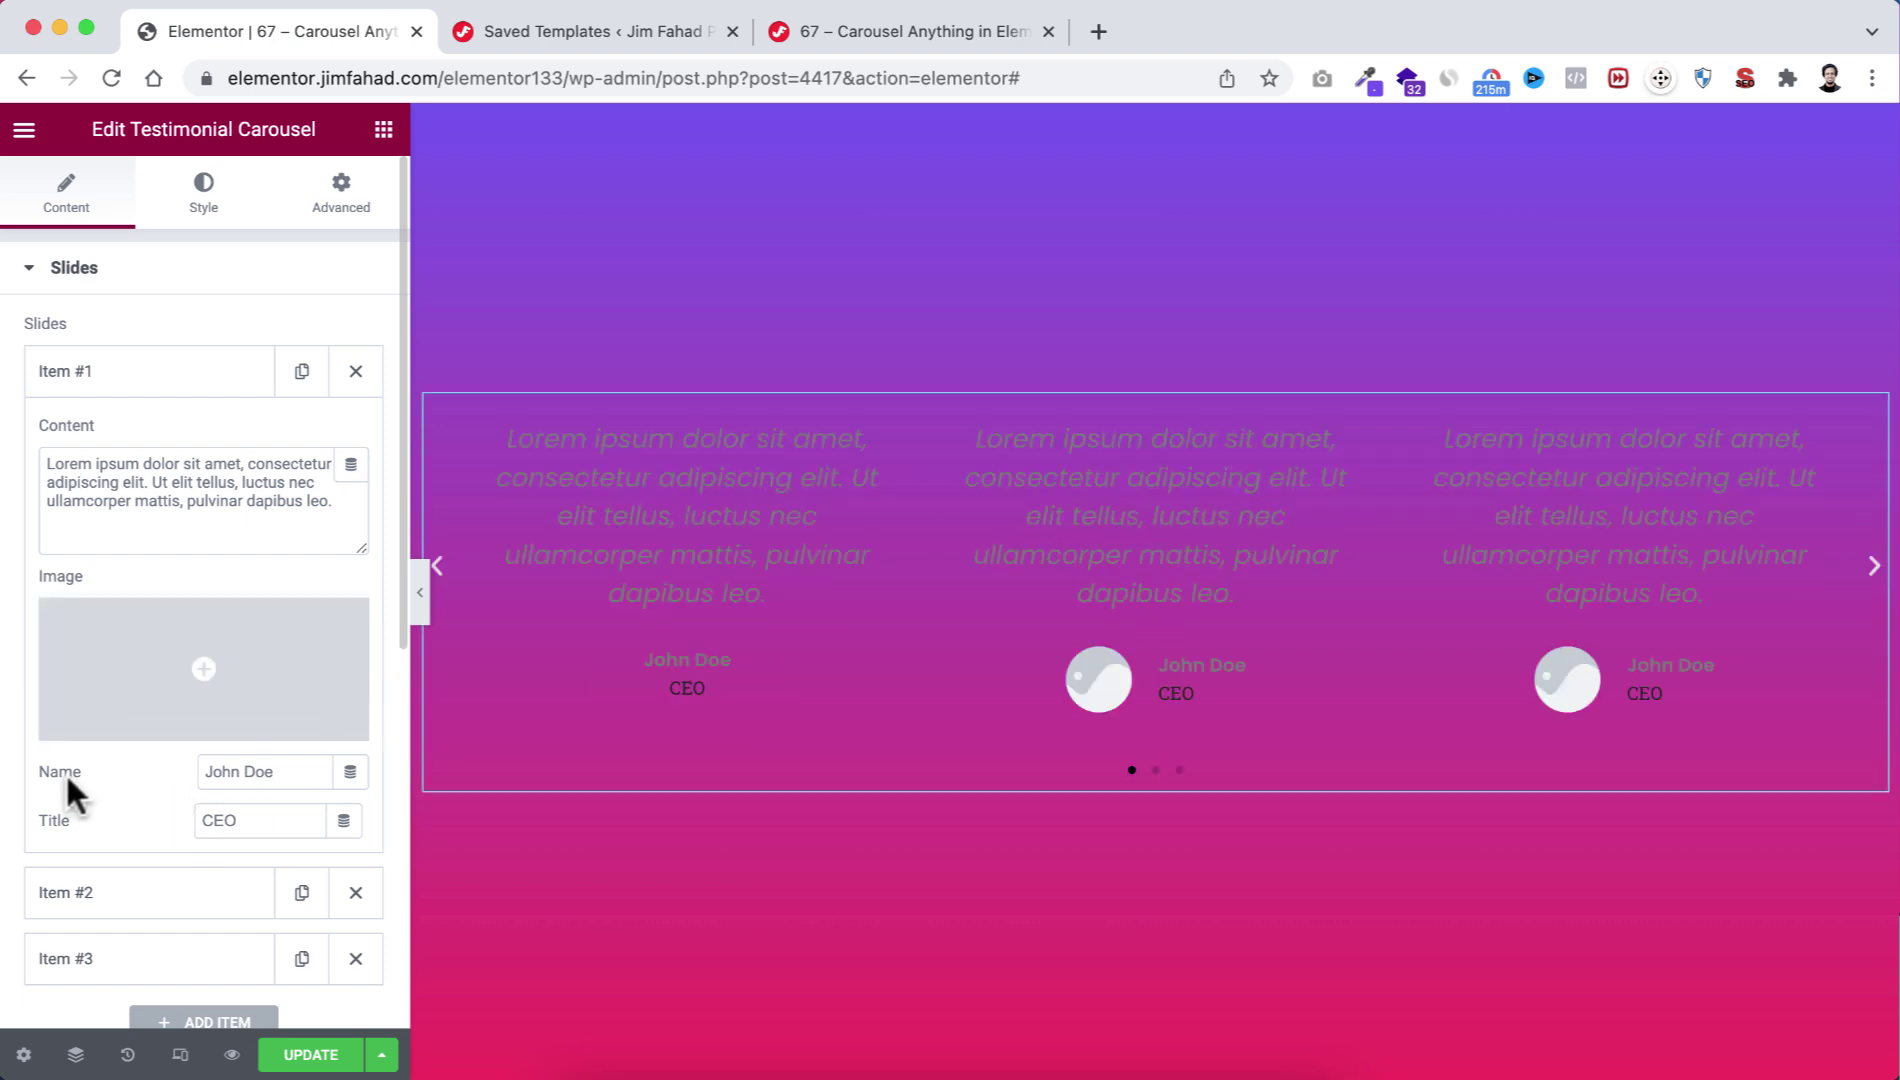
{"action": "left_click_drag", "start_coordinate": [283, 762], "coordinate": [136, 768]}
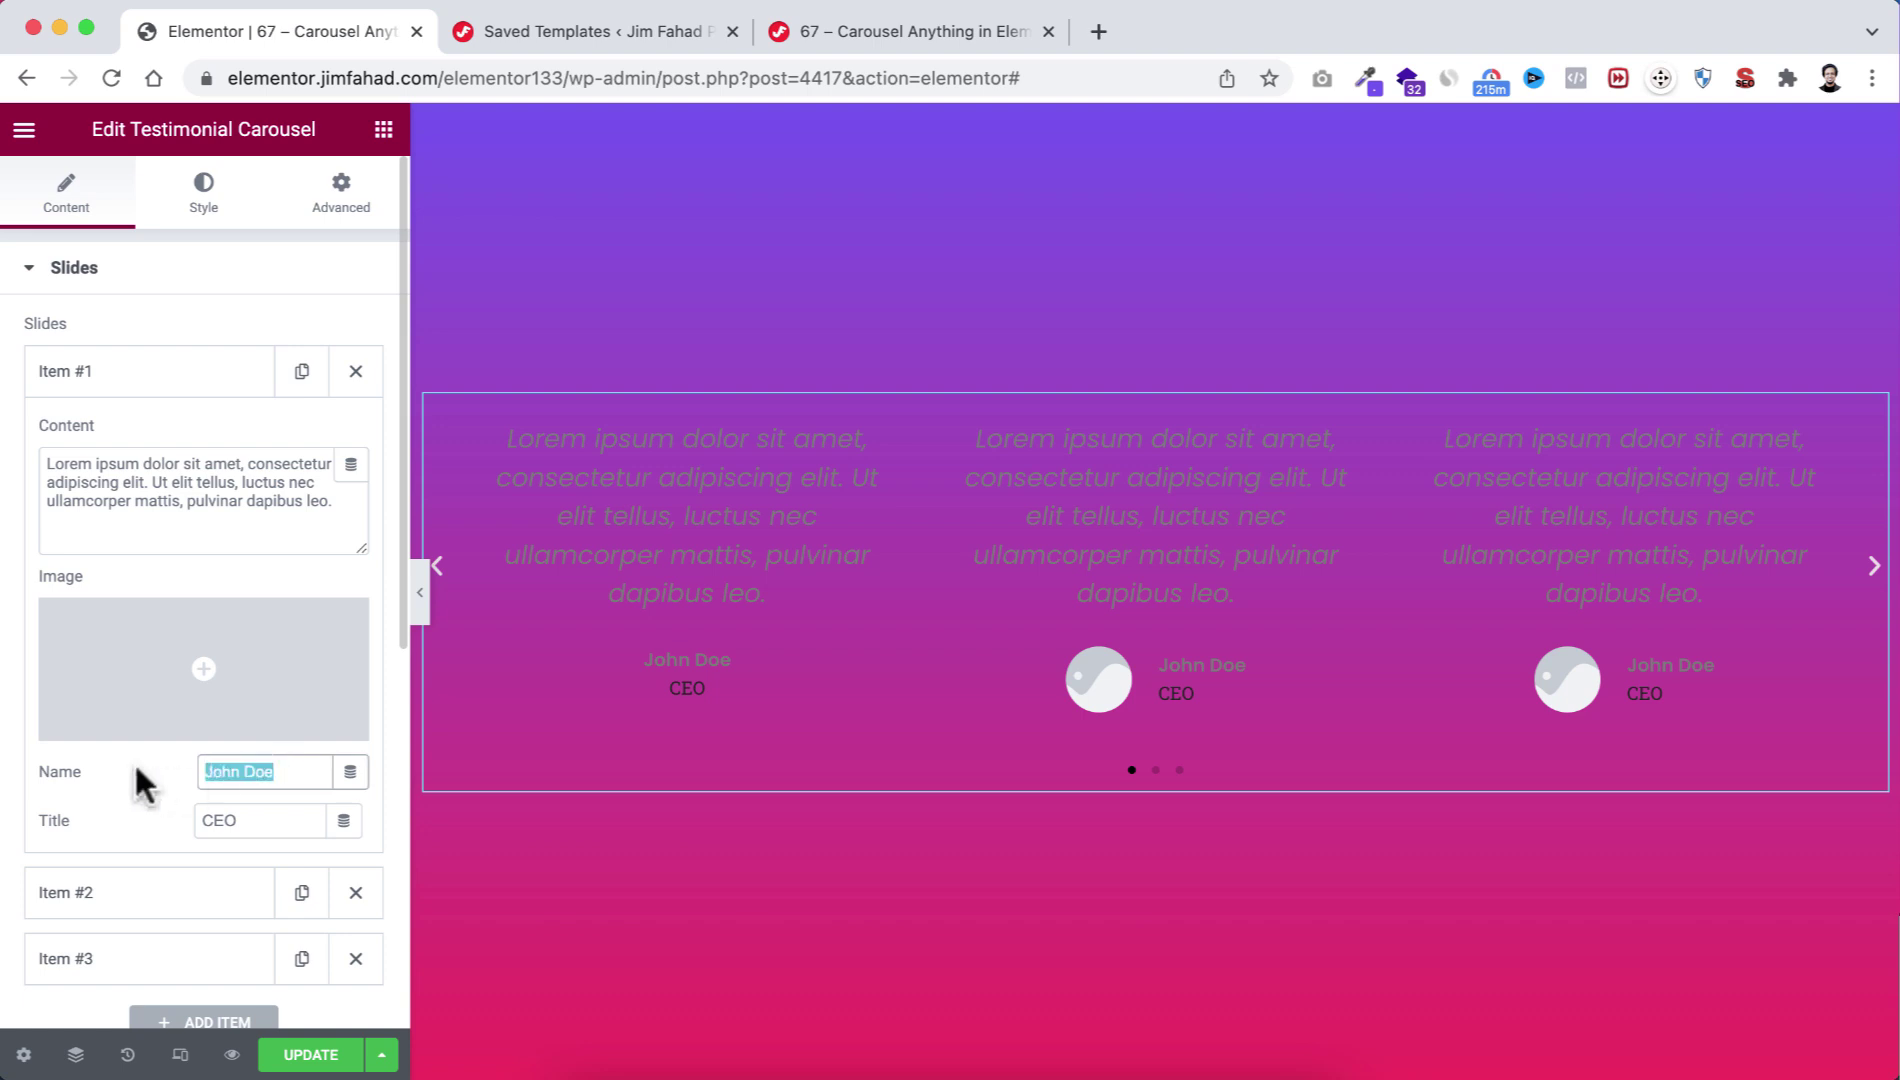
{"action": "key", "text": "BackSpace"}
{"action": "left_click_drag", "start_coordinate": [263, 820], "coordinate": [193, 818]}
{"action": "key", "text": "BackSpace"}
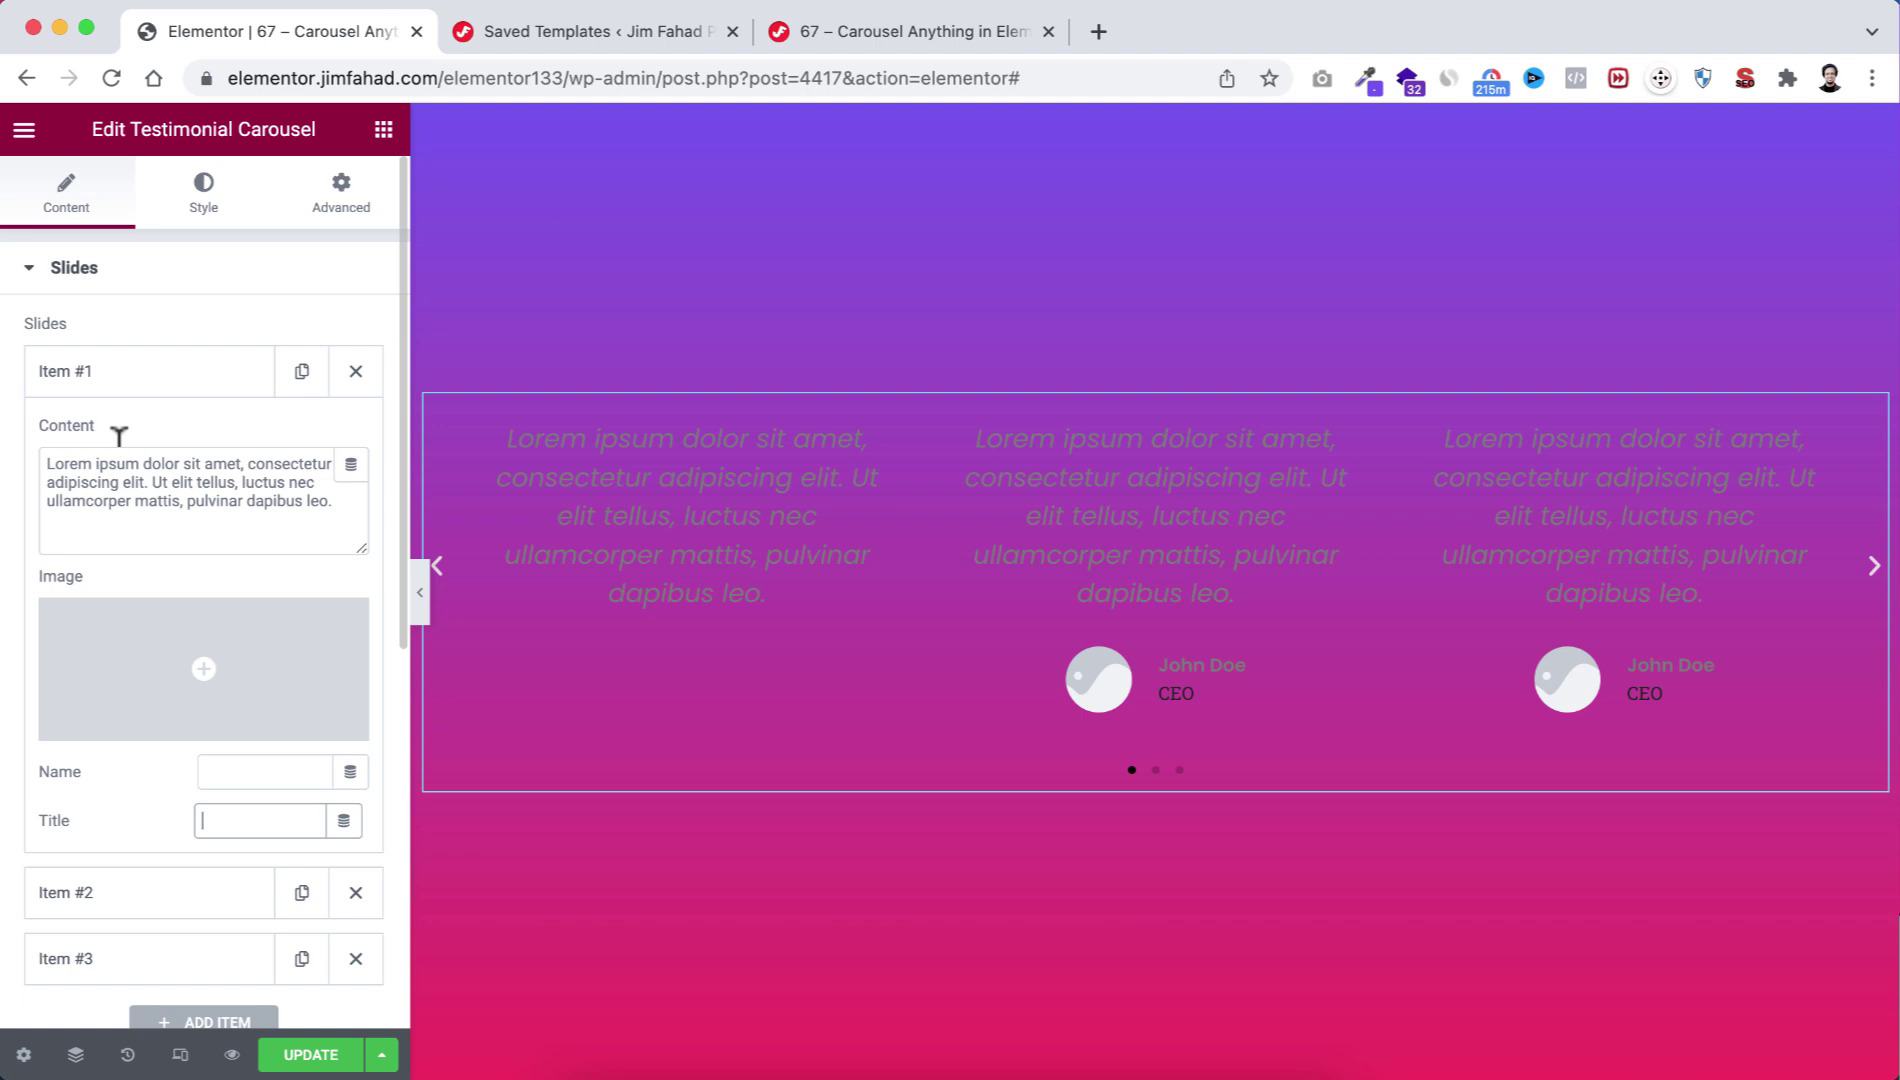
{"action": "left_click_drag", "start_coordinate": [47, 455], "coordinate": [373, 518]}
{"action": "key", "text": "BackSpace"}
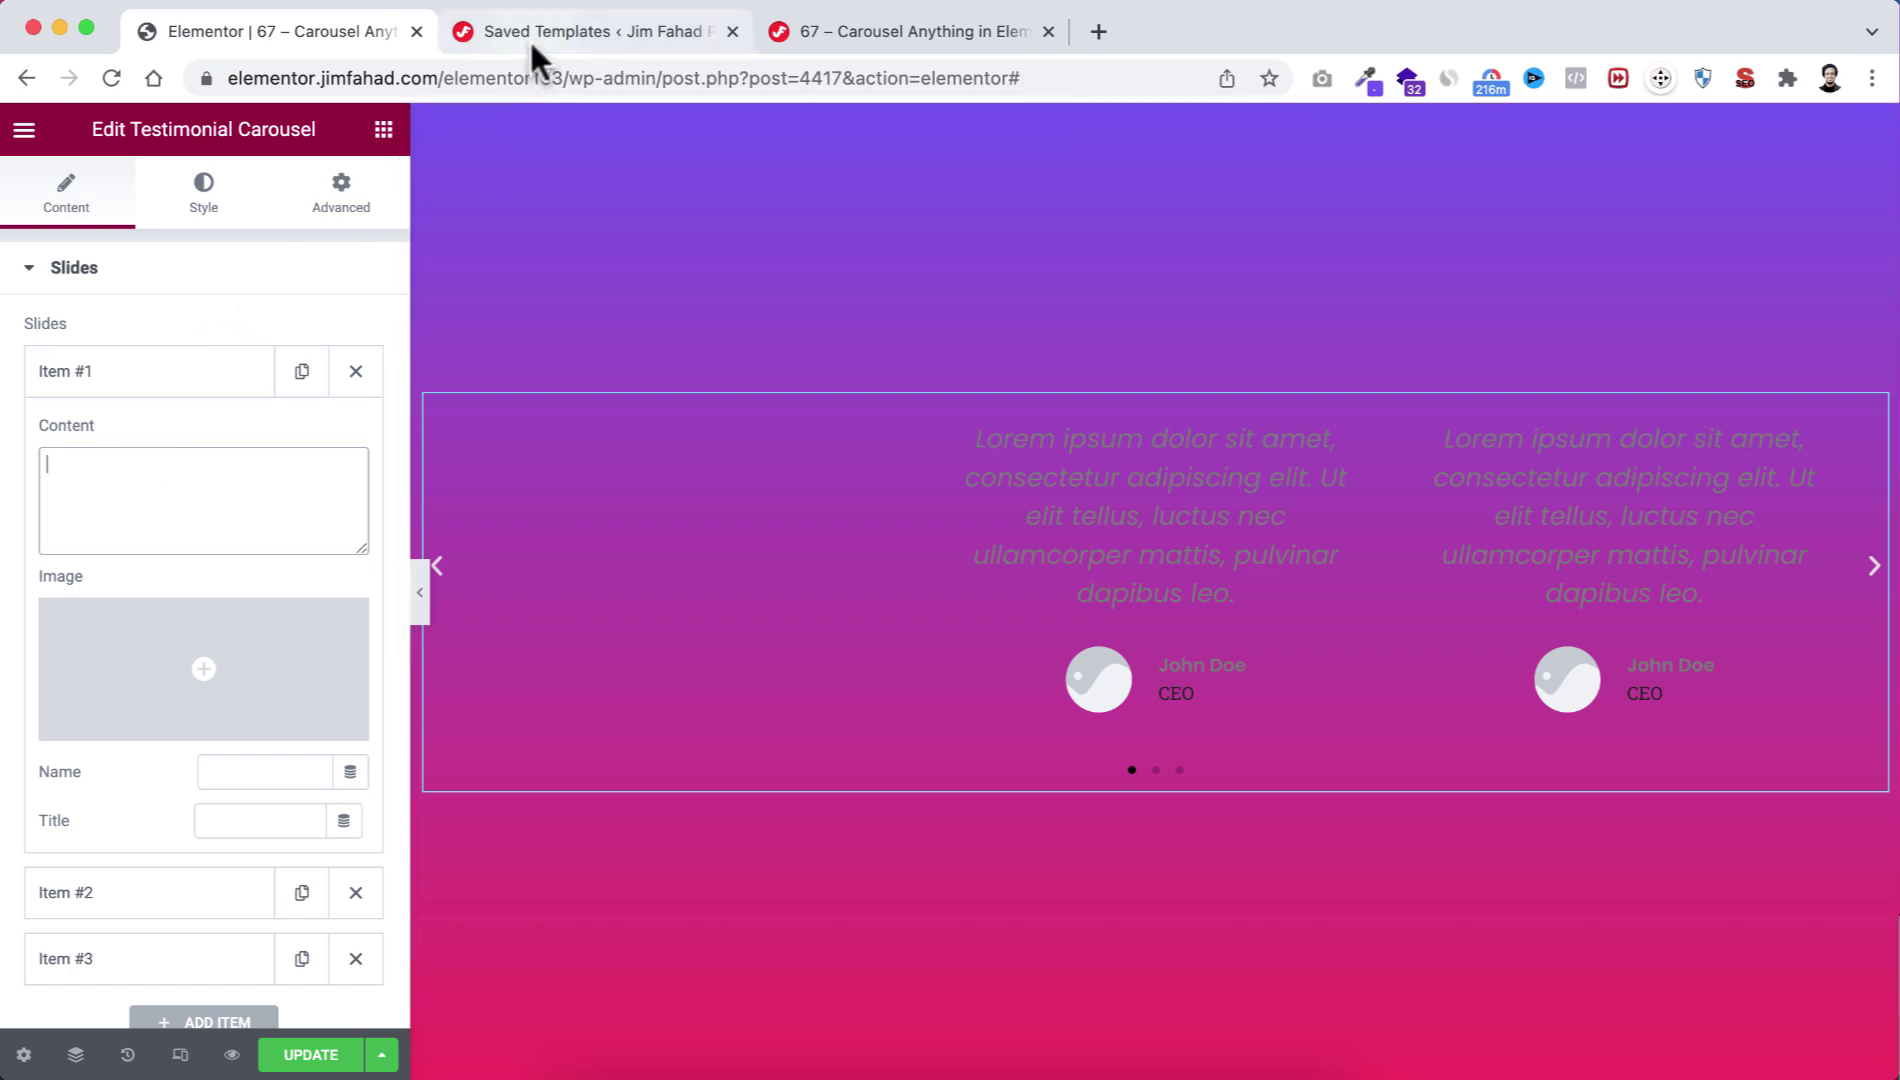
Copy Country Card 001's shortcode from Saved Templates and paste it as the first slide's content in the Elementor editor.
{"action": "left_click", "coordinate": [557, 31]}
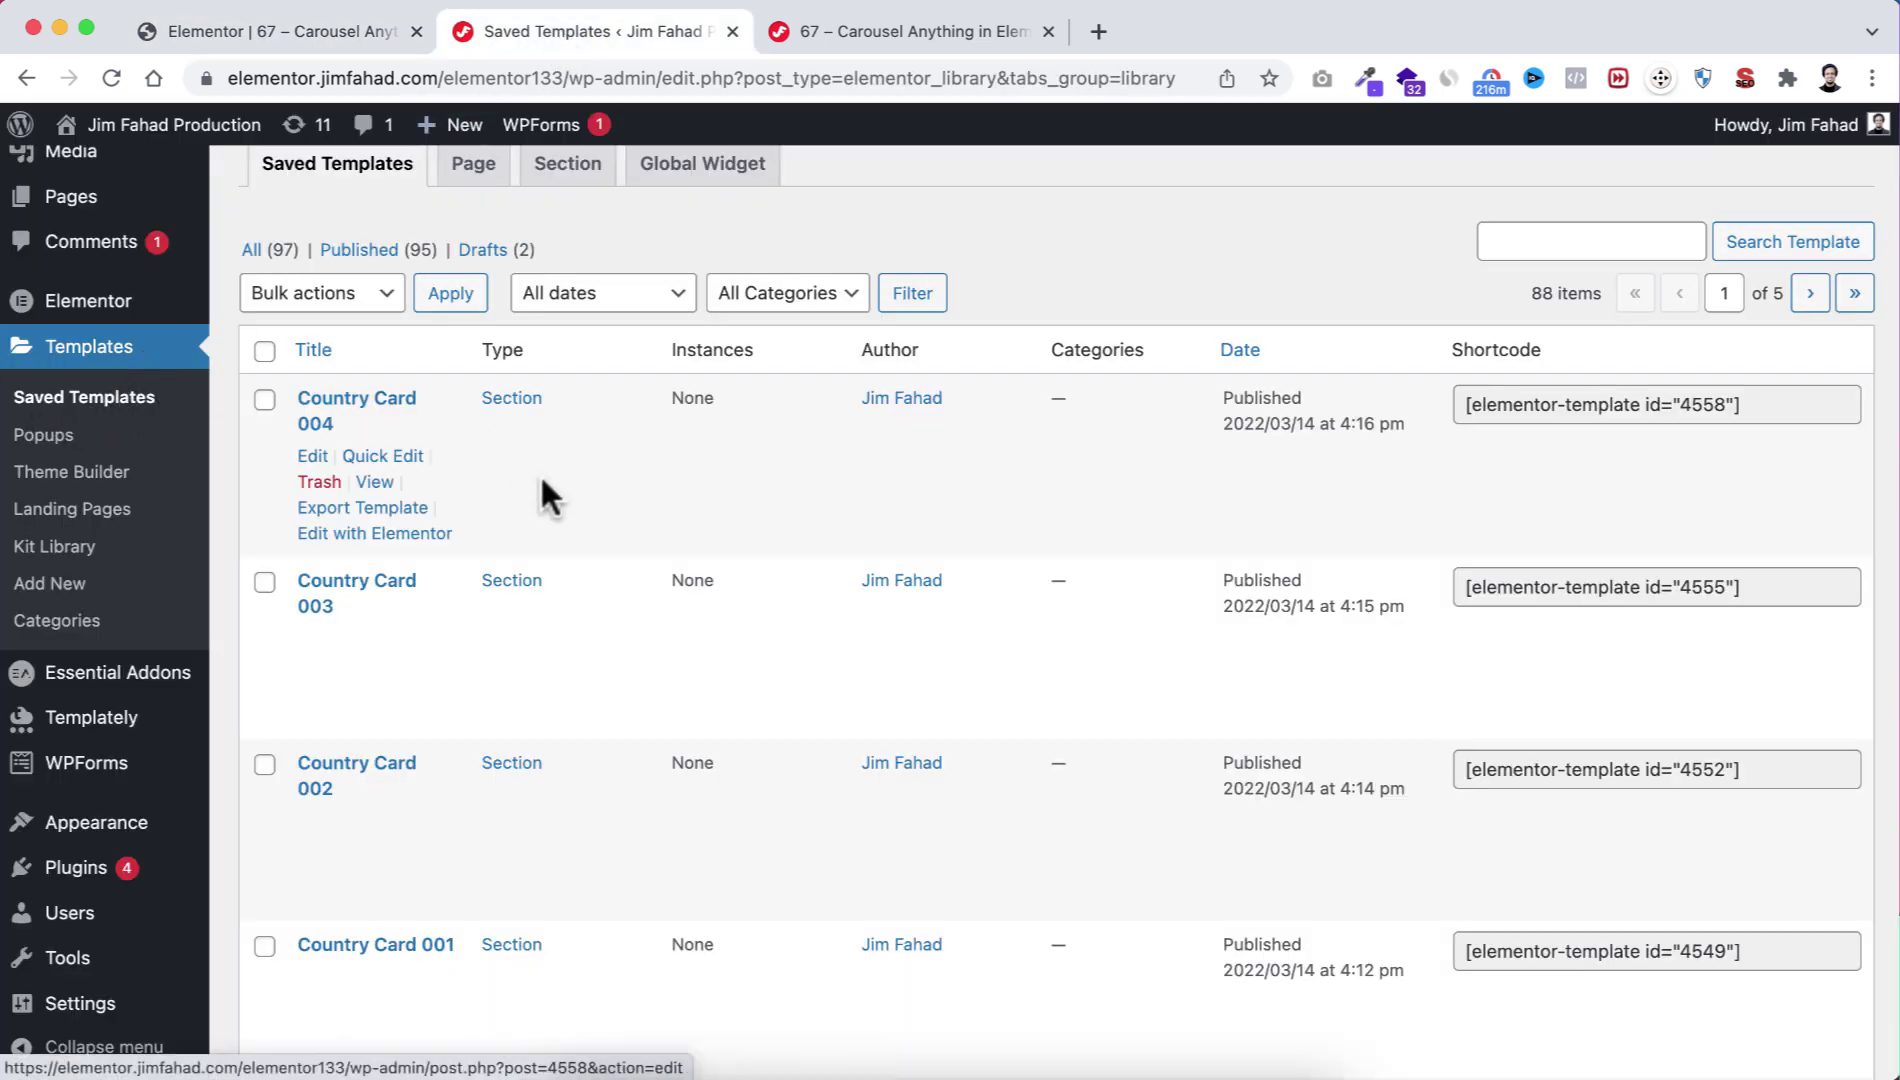
{"action": "scroll", "coordinate": [571, 577], "scroll_direction": "down", "scroll_amount": 2}
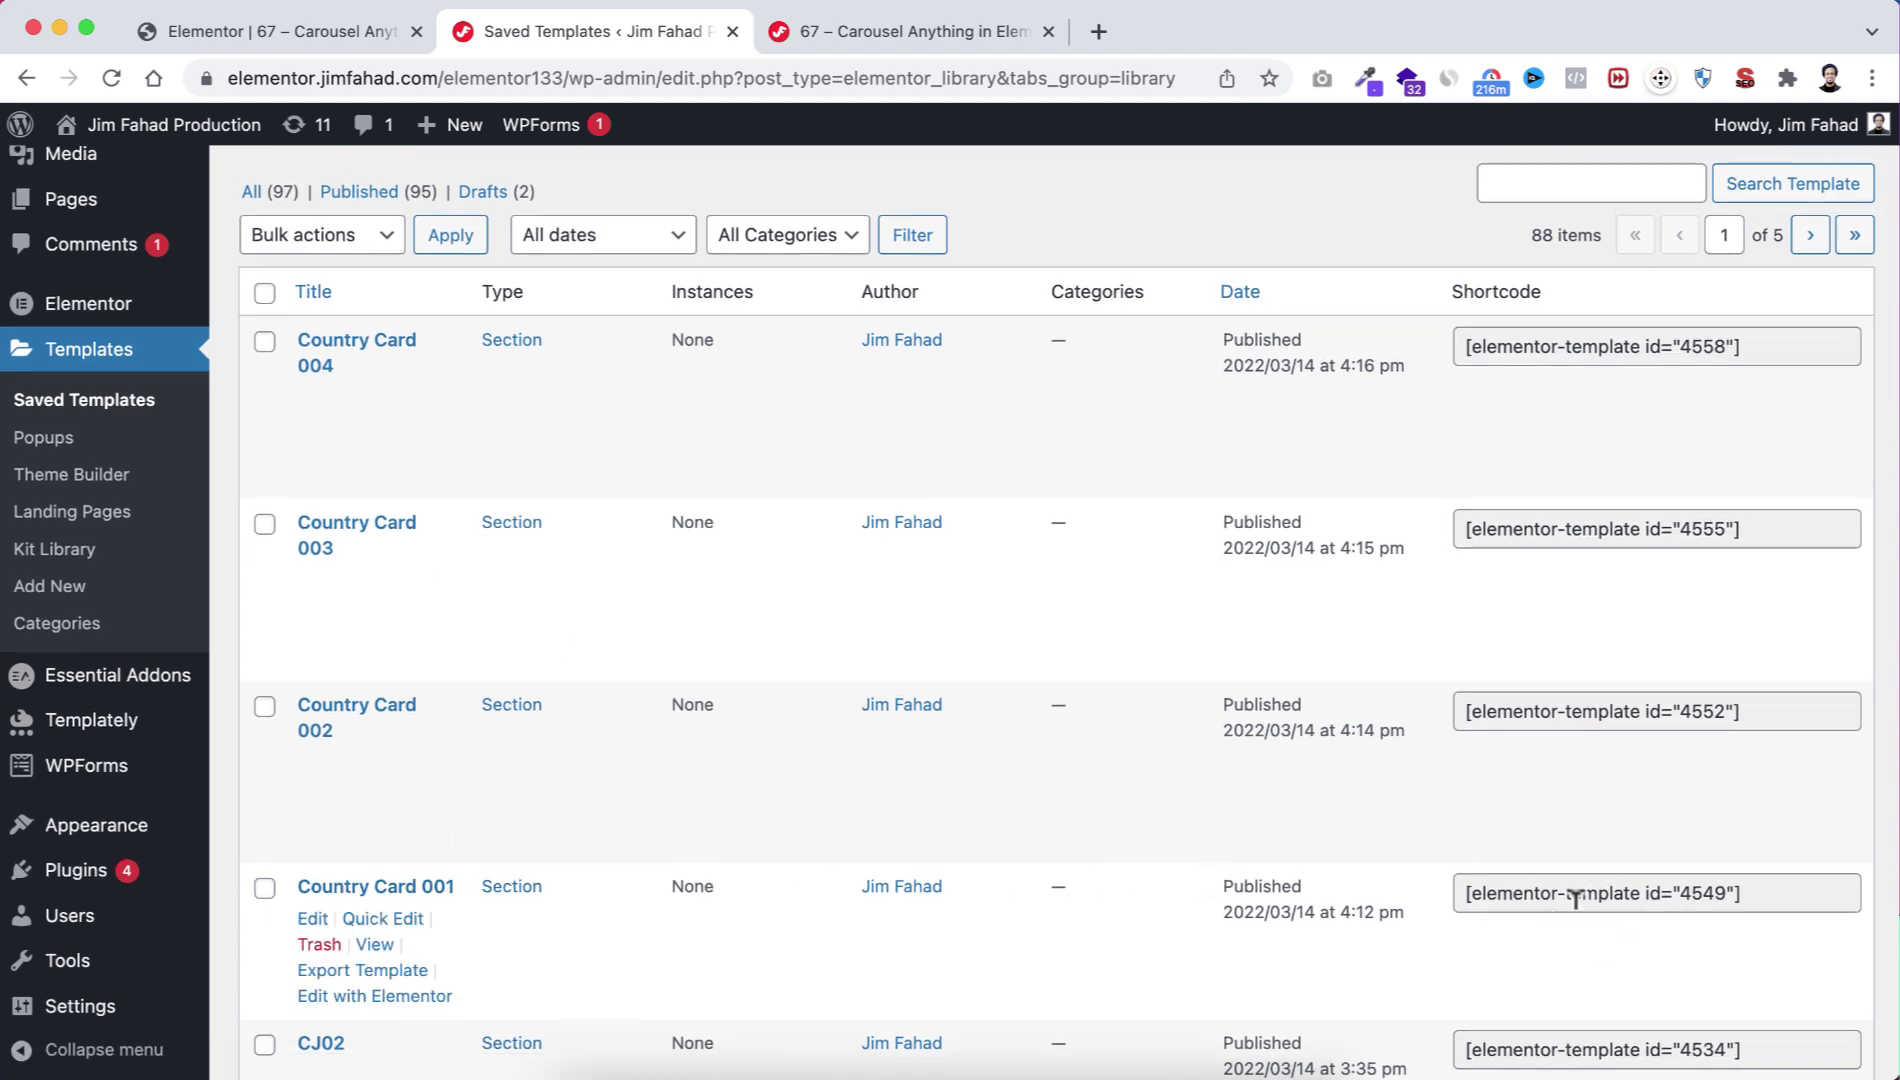
{"action": "left_click", "coordinate": [1470, 890]}
{"action": "key", "text": "ctrl+c"}
{"action": "left_click_drag", "start_coordinate": [1471, 895], "coordinate": [1644, 880]}
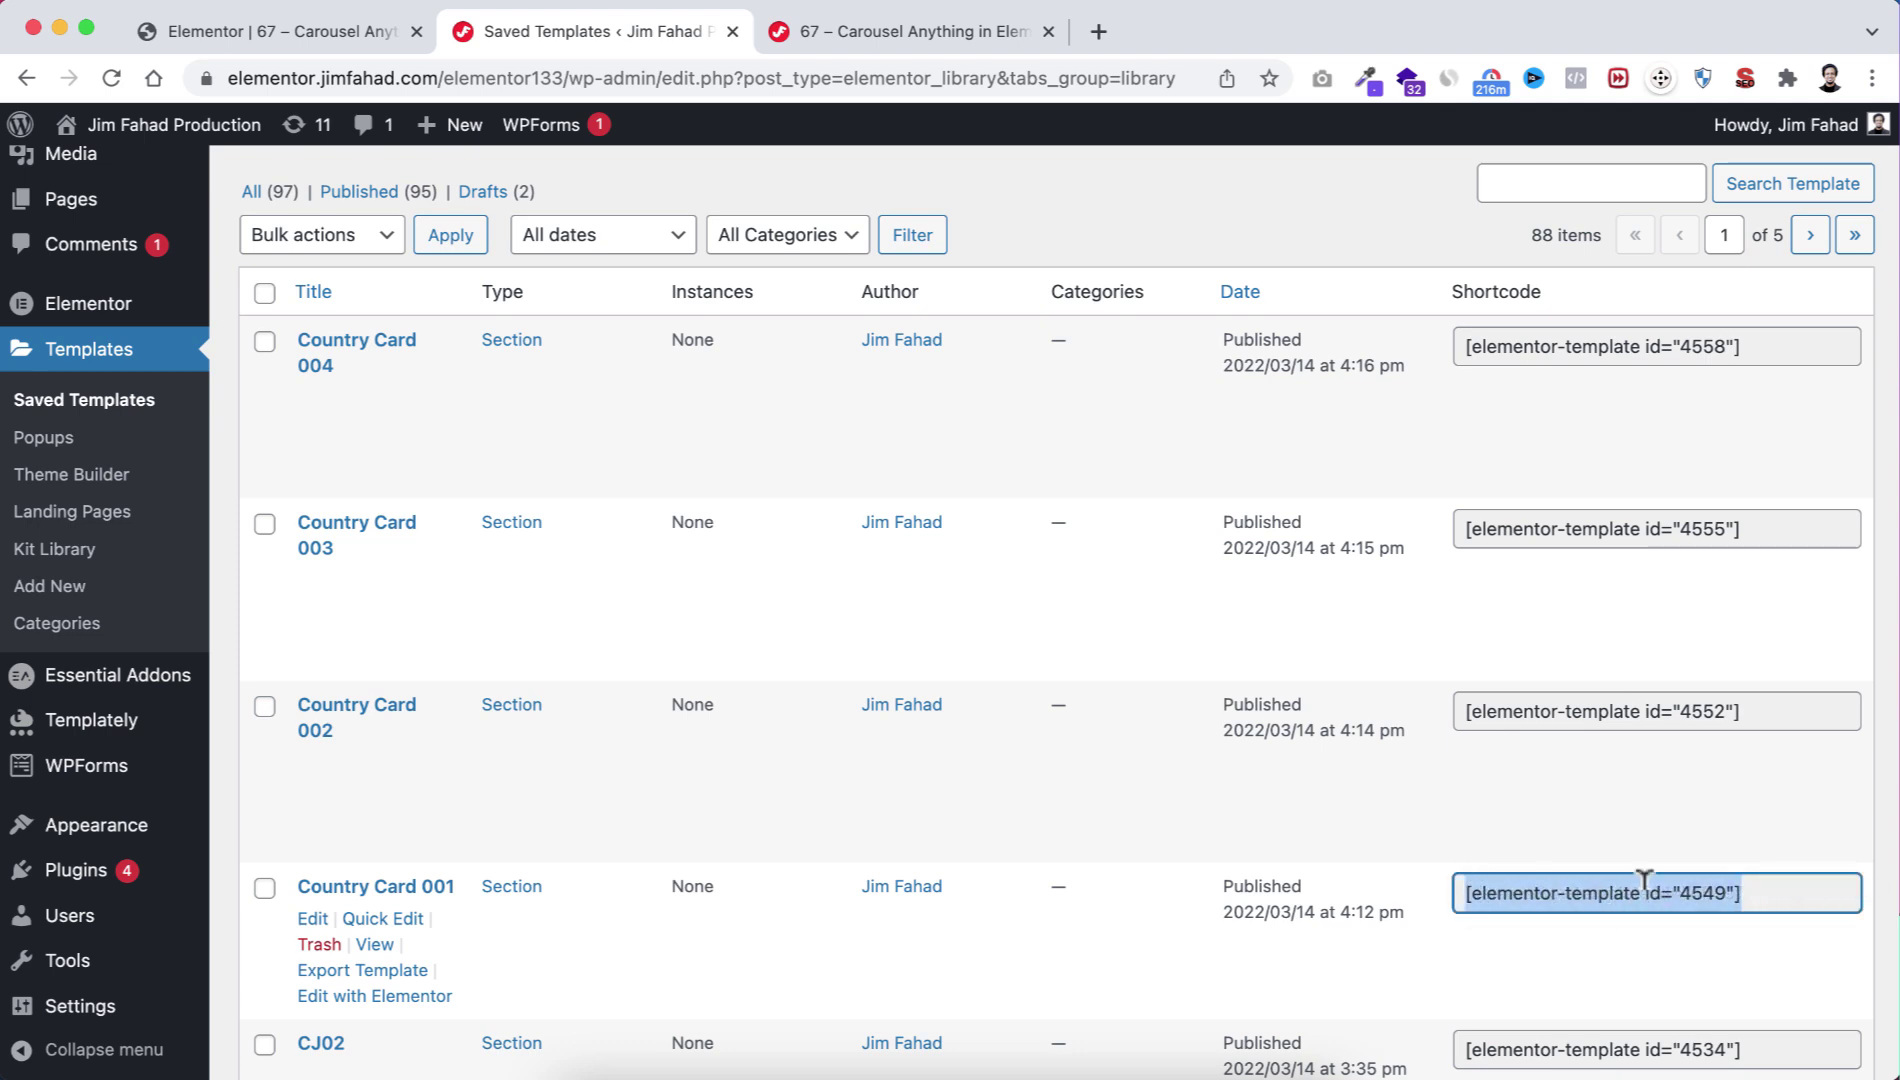
{"action": "left_click", "coordinate": [328, 22]}
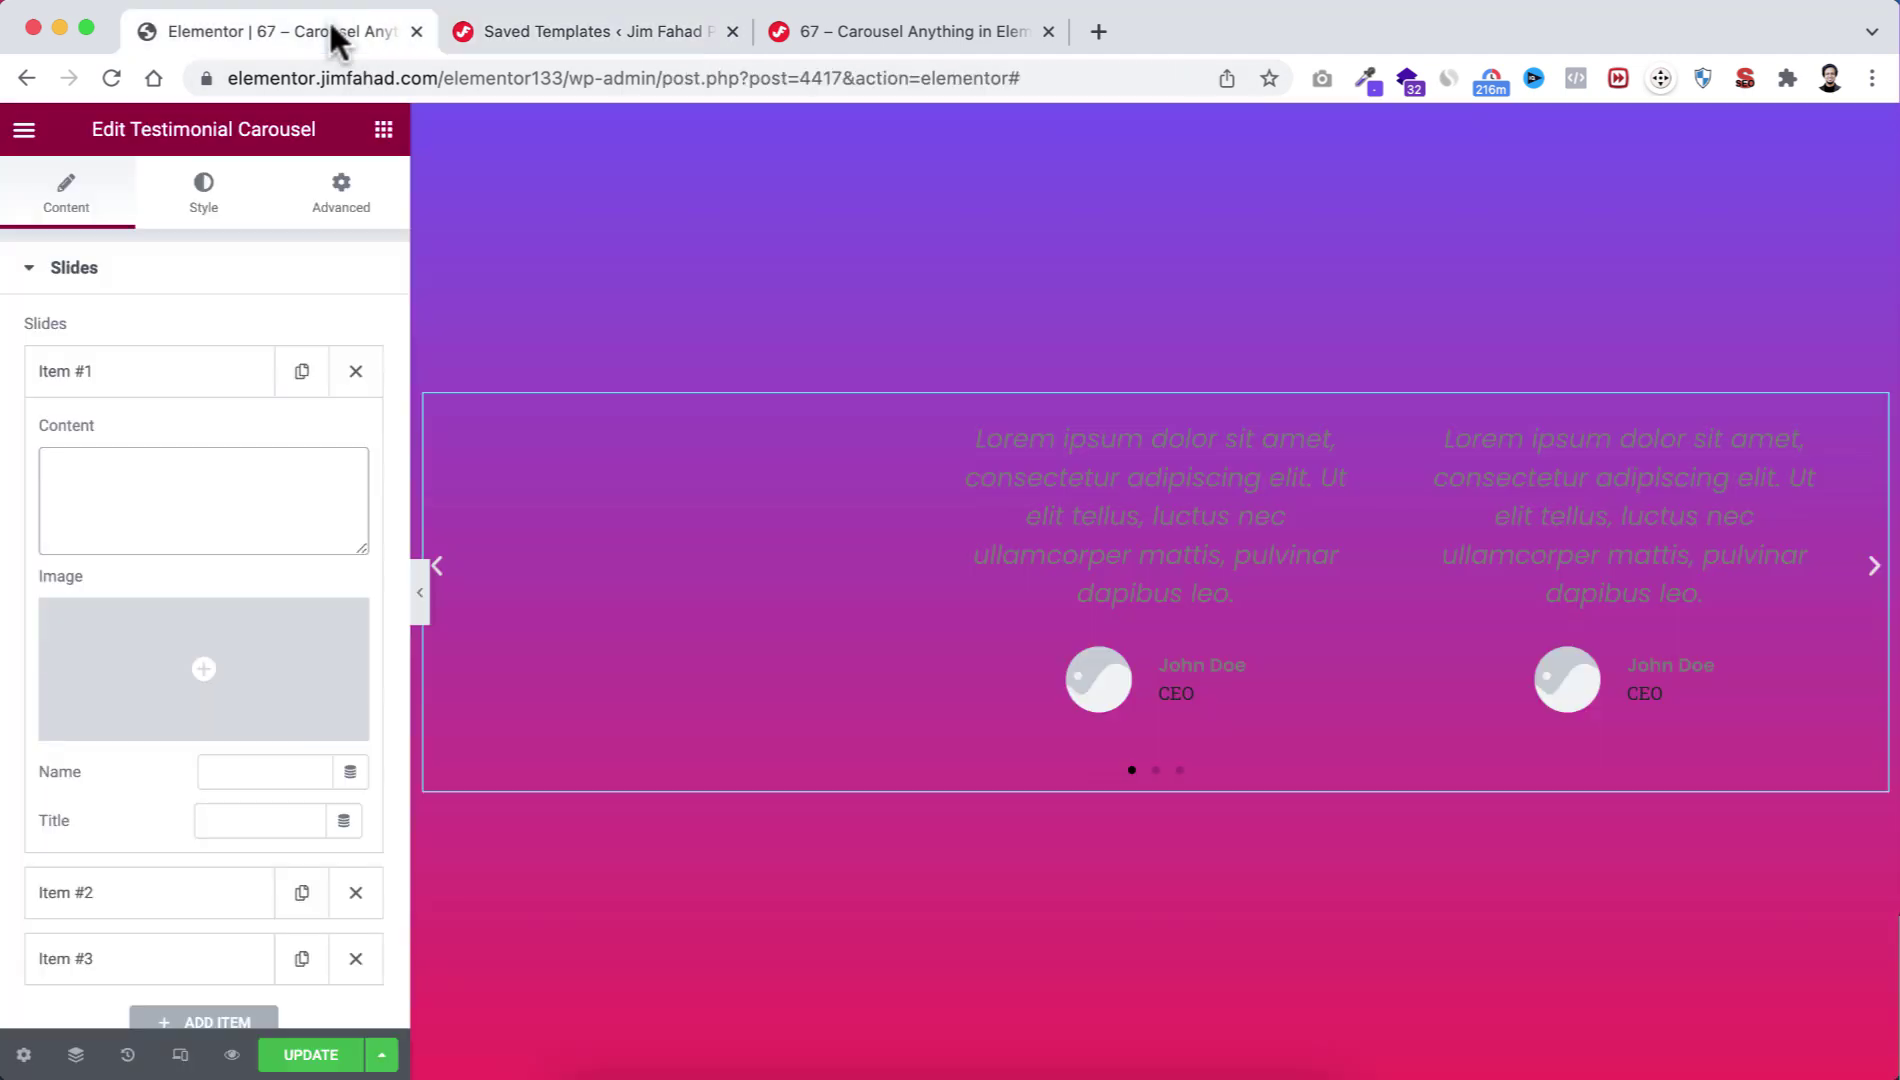
{"action": "left_click", "coordinate": [158, 456]}
{"action": "key", "text": "ctrl+v"}
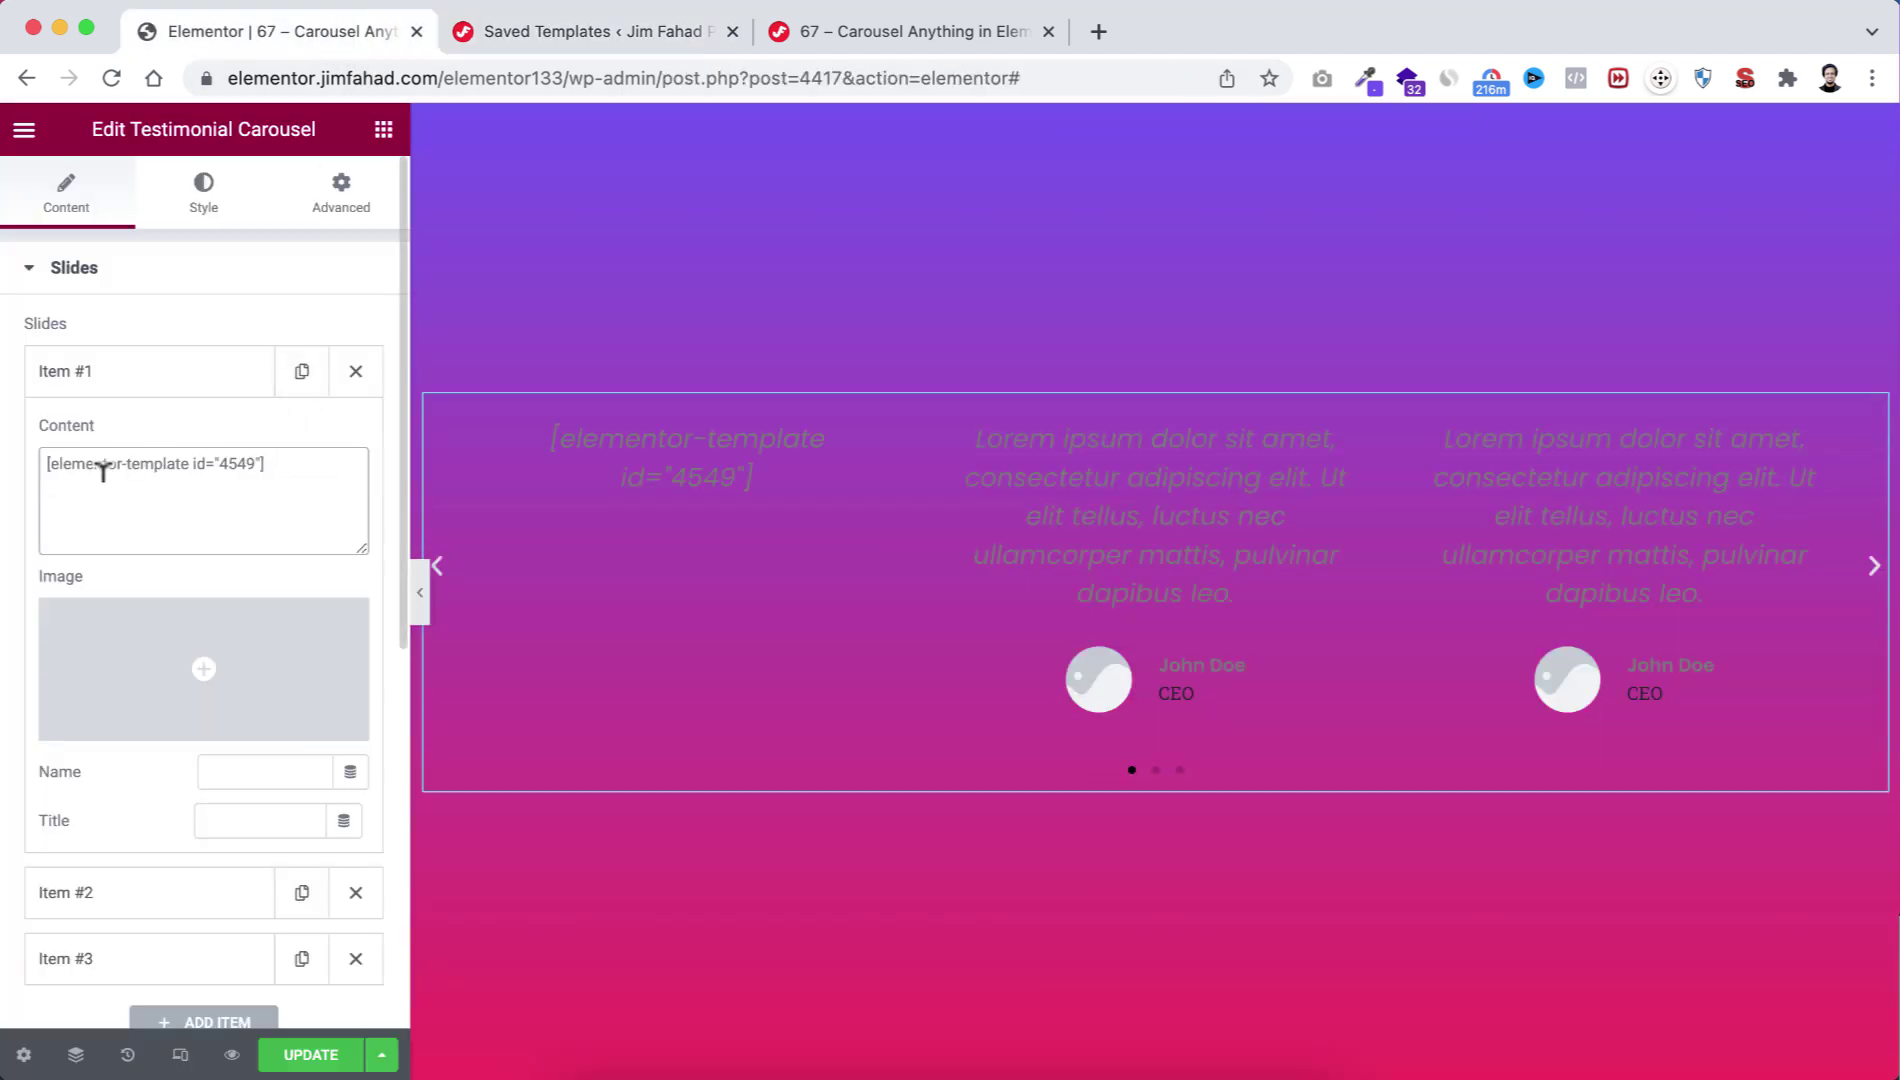
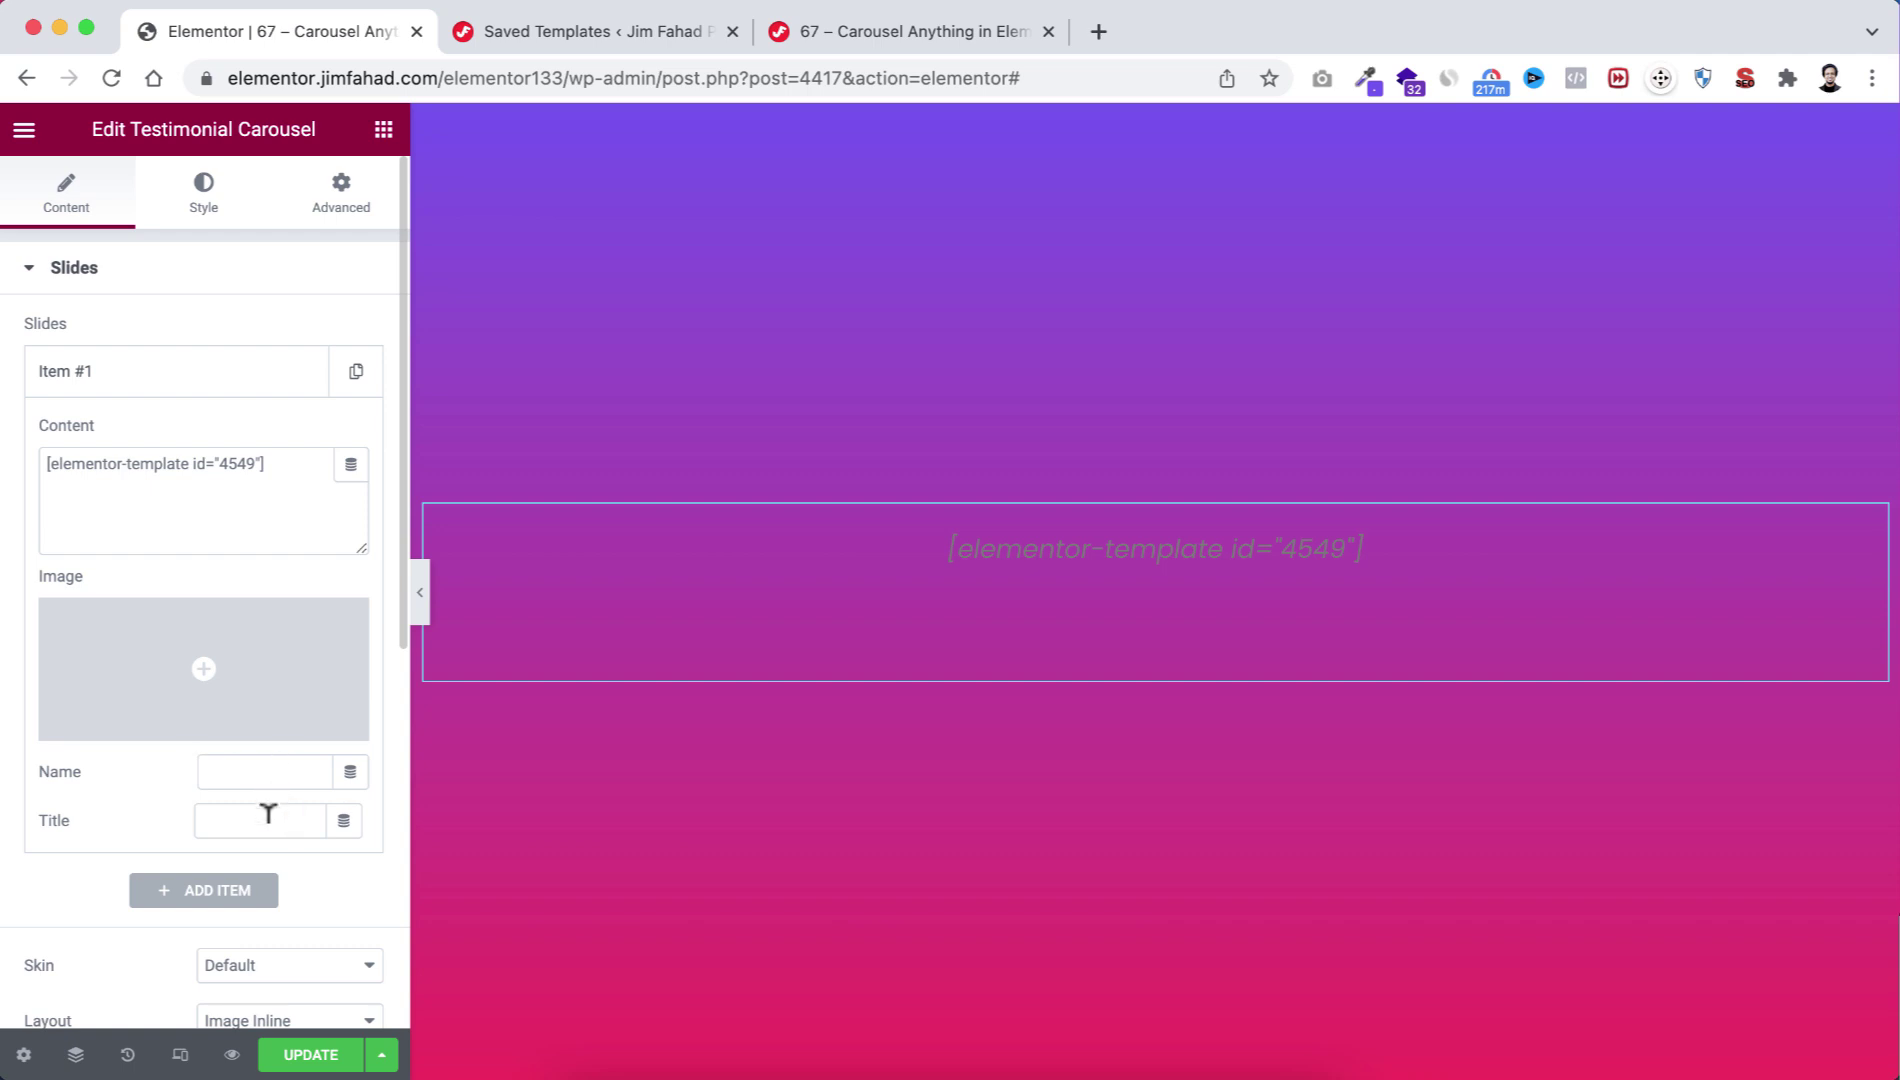
Duplicate the shortcode slide to make four slides, and check the first one's shortcode against Country Card 001 in Saved Templates.
{"action": "left_click", "coordinate": [213, 385]}
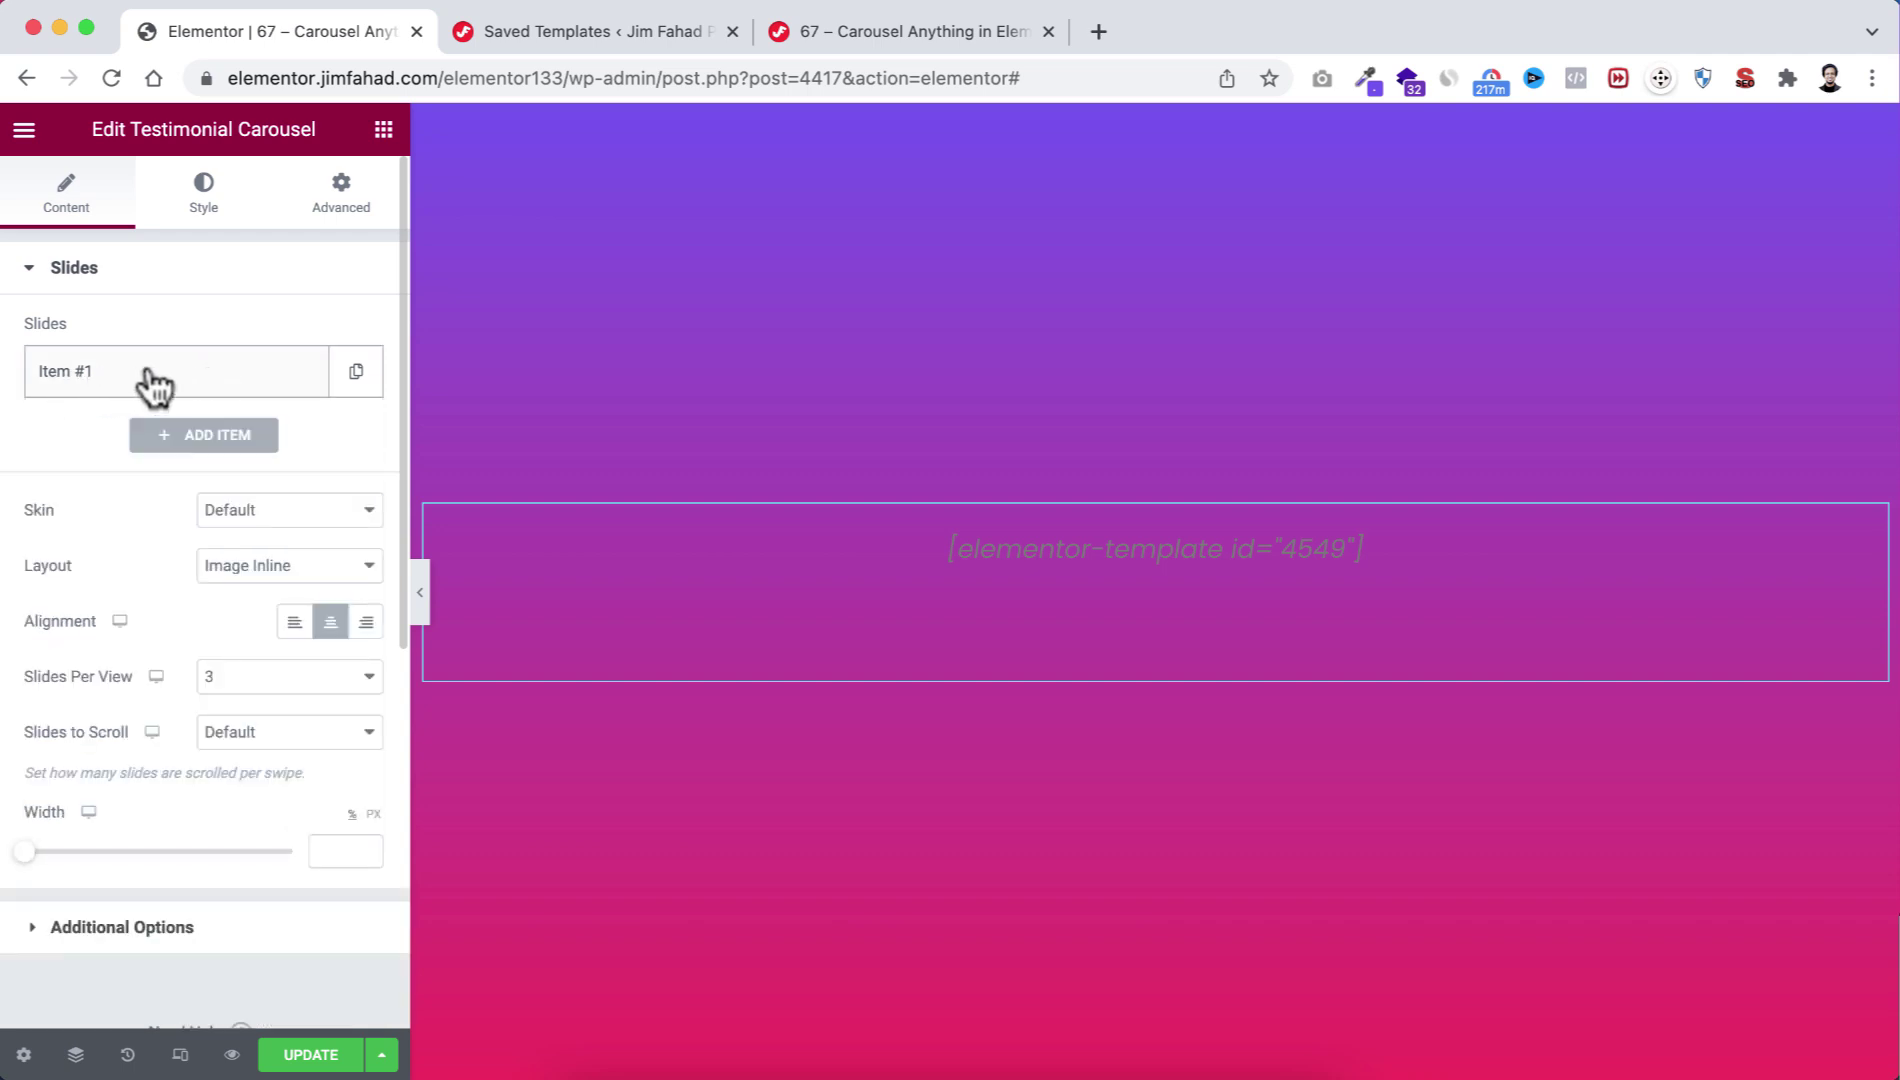
{"action": "left_click", "coordinate": [355, 383]}
{"action": "left_click", "coordinate": [305, 390]}
{"action": "left_click", "coordinate": [305, 390]}
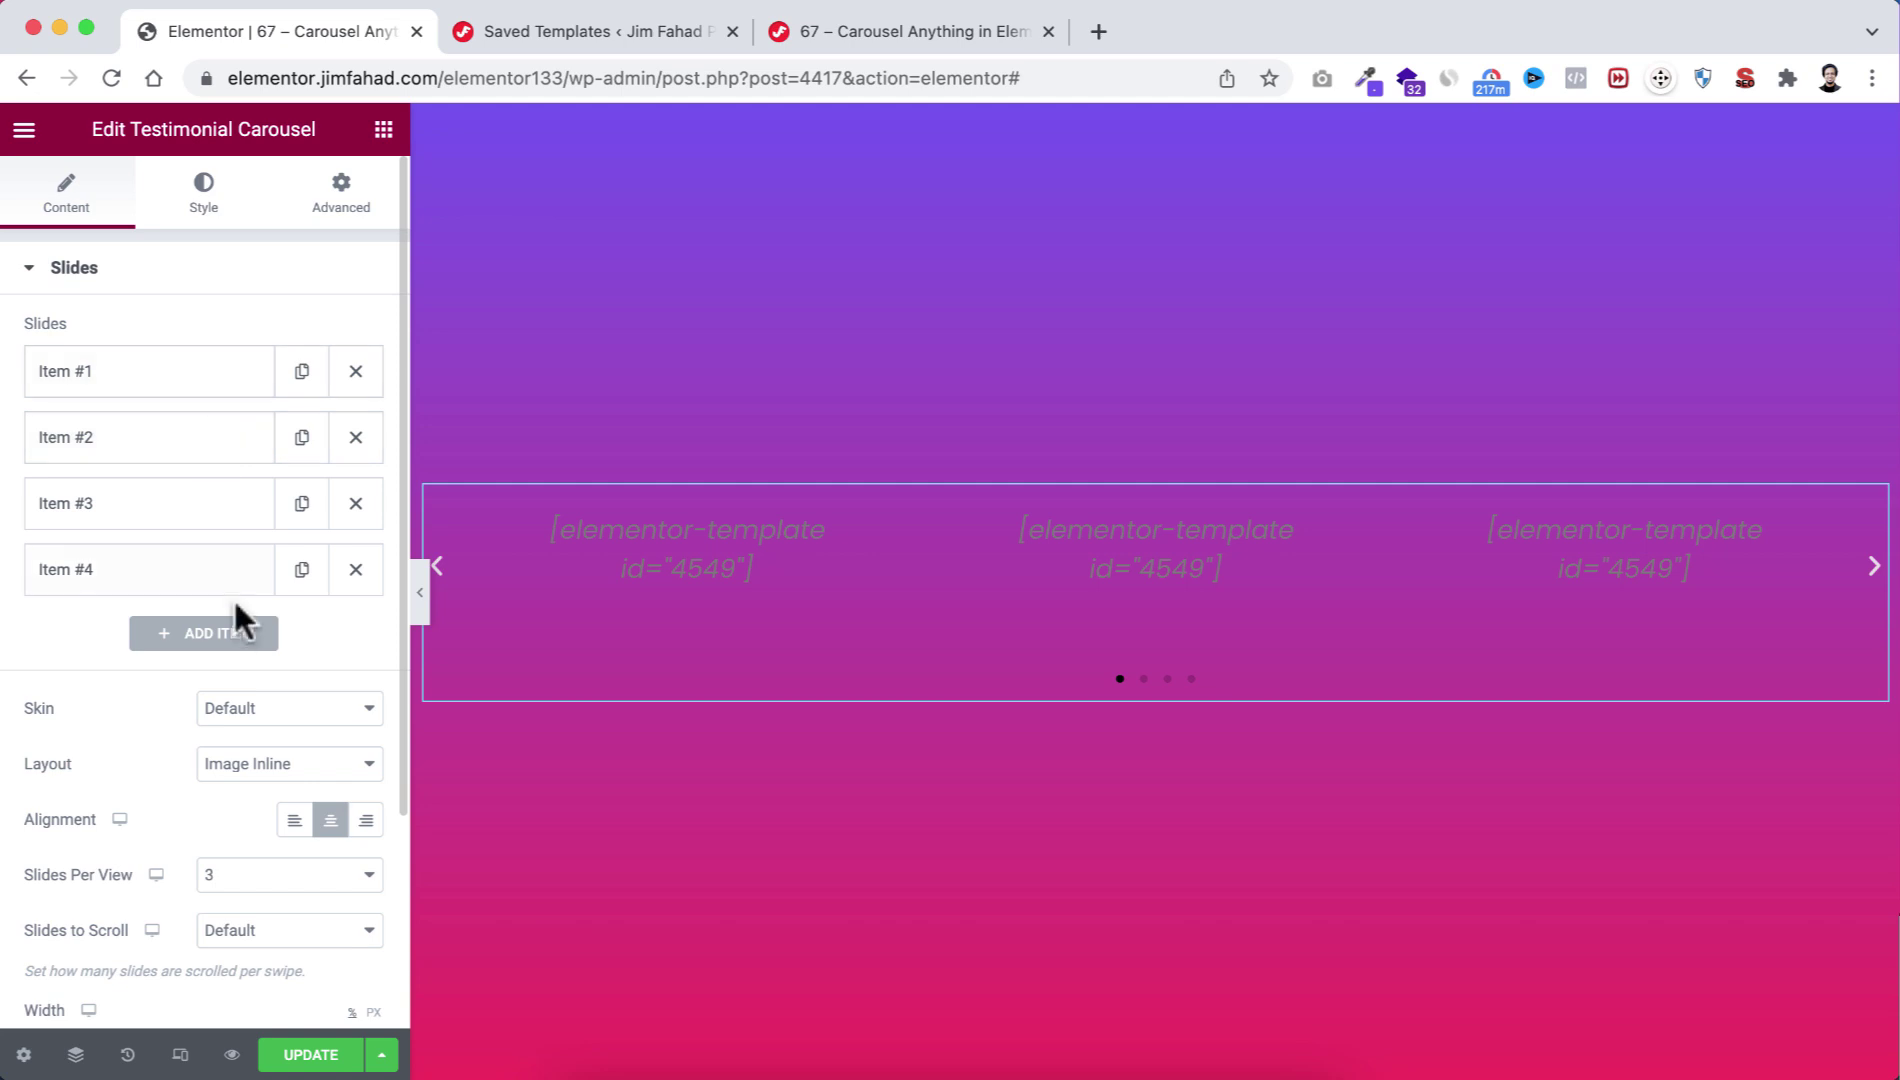
{"action": "left_click", "coordinate": [185, 386]}
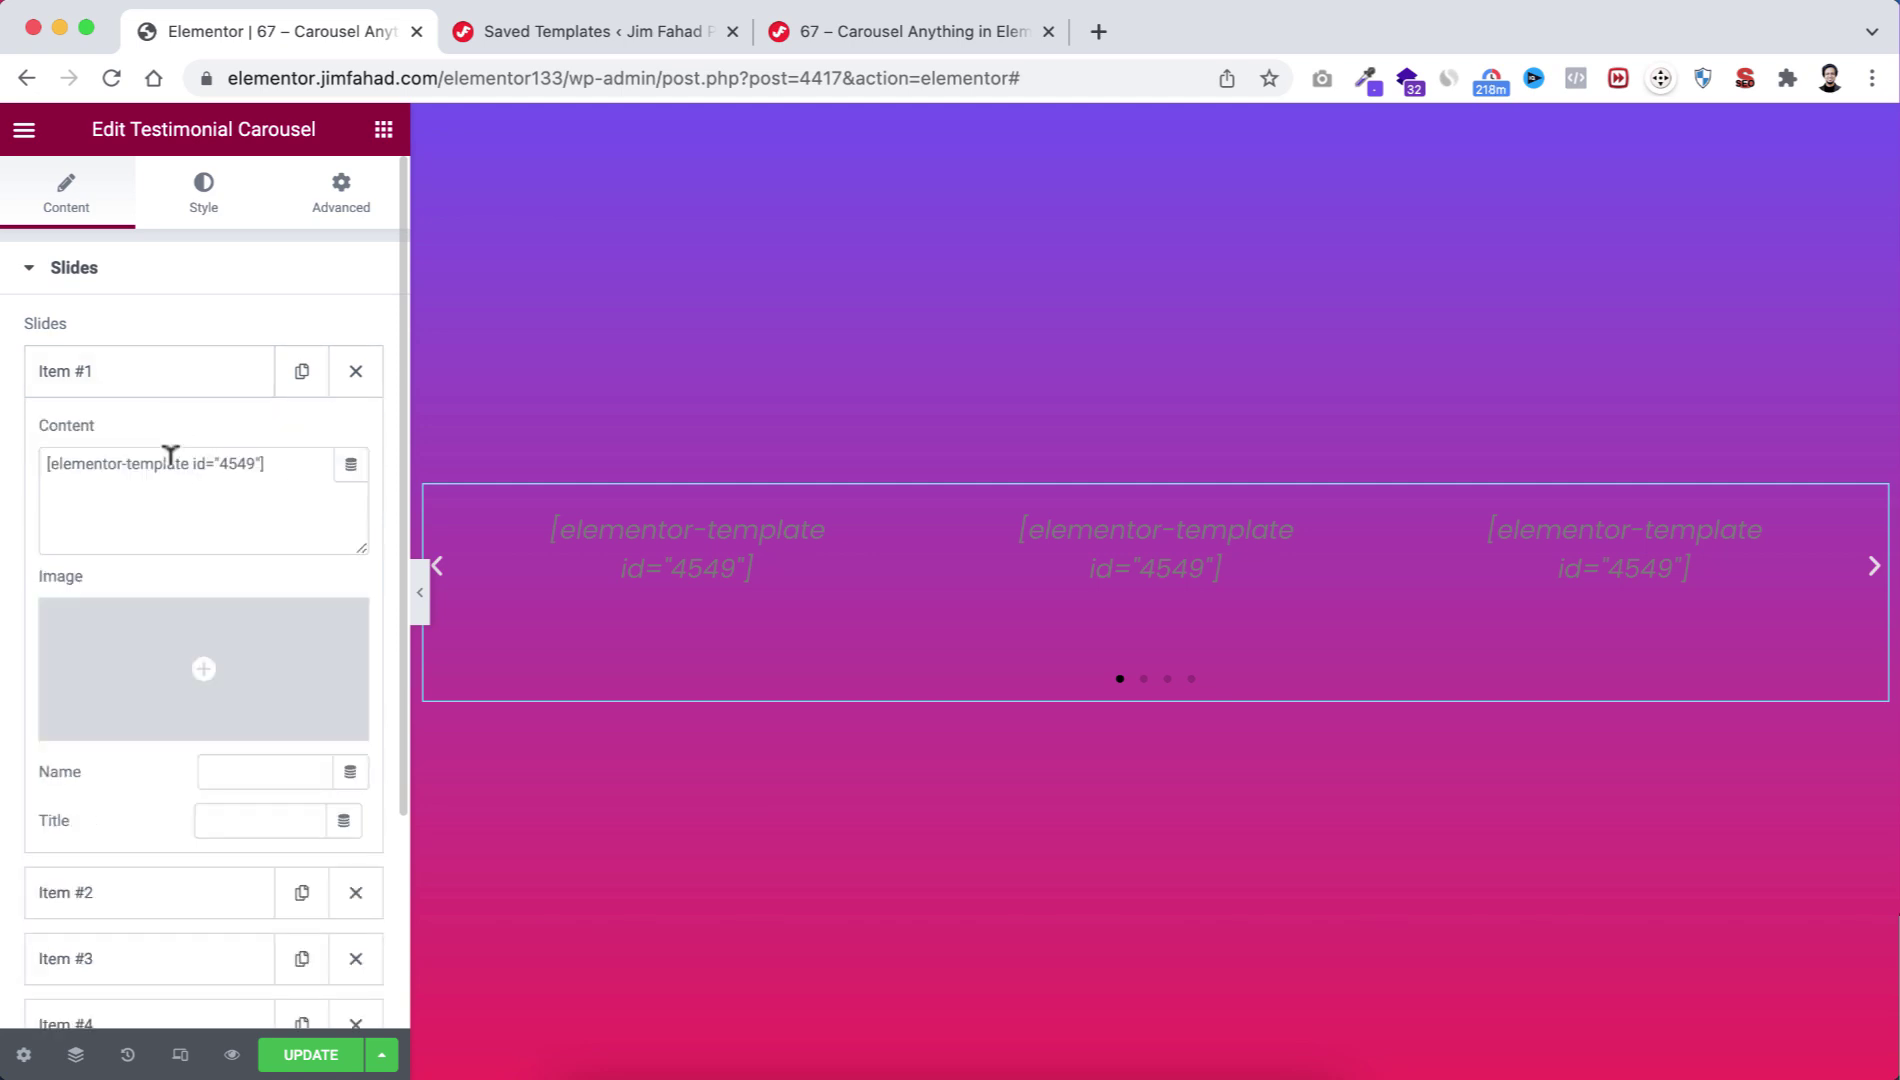
{"action": "left_click", "coordinate": [530, 31]}
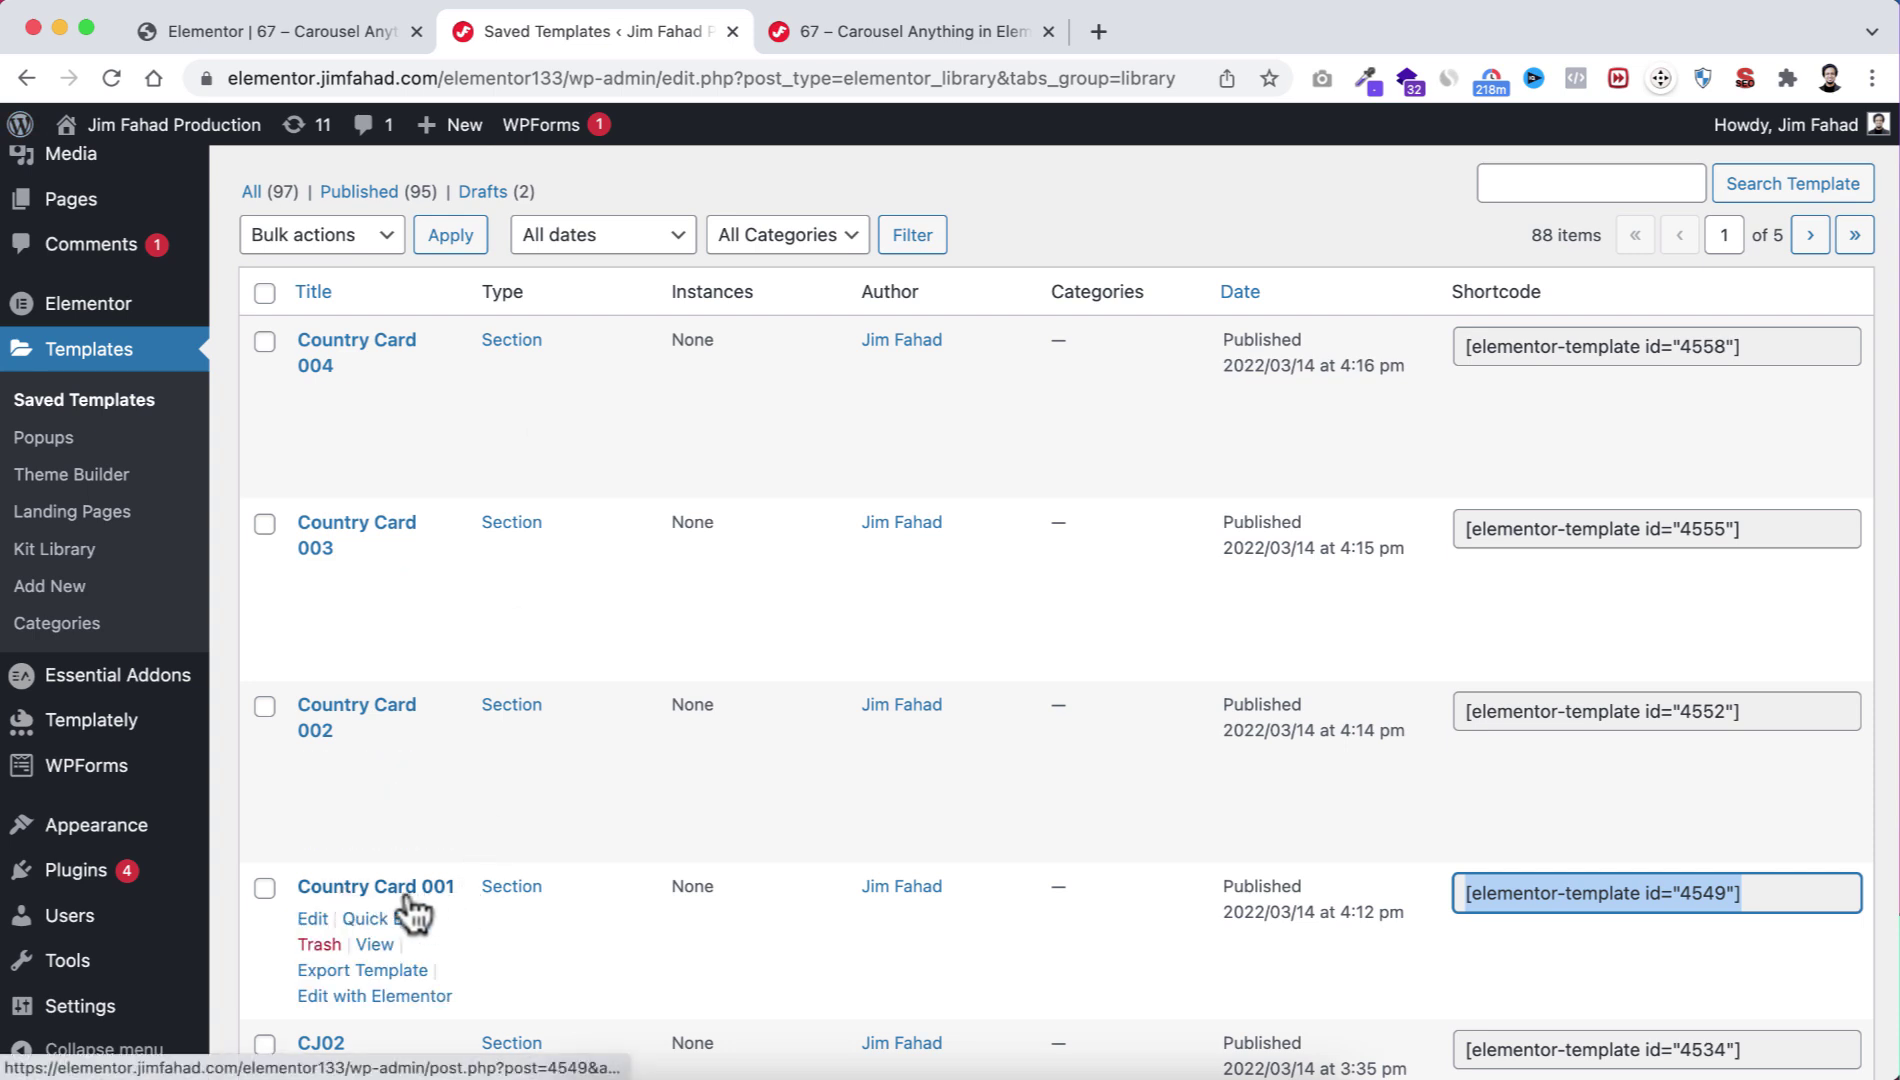
{"action": "left_click", "coordinate": [320, 30]}
{"action": "left_click", "coordinate": [170, 382]}
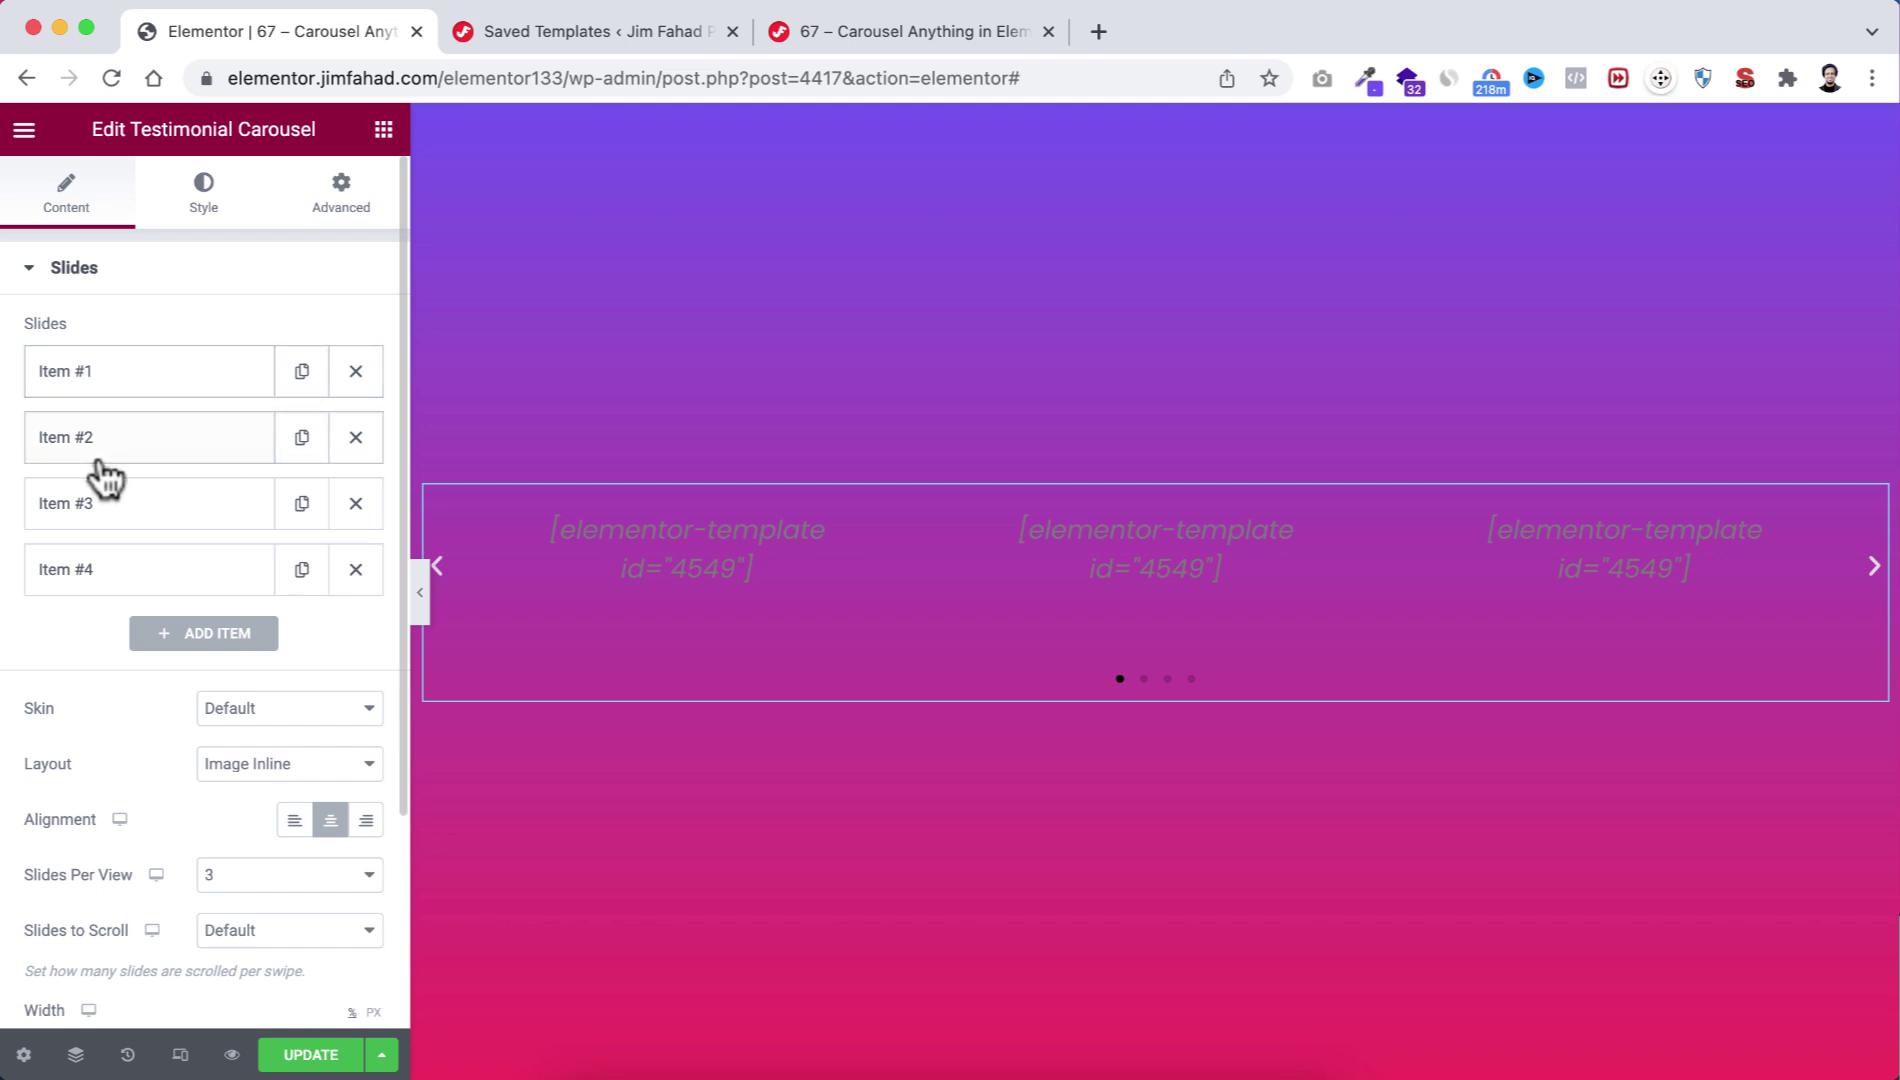
Replace the second slide's content with Country Card 002's shortcode, copied from Saved Templates.
{"action": "left_click", "coordinate": [144, 462]}
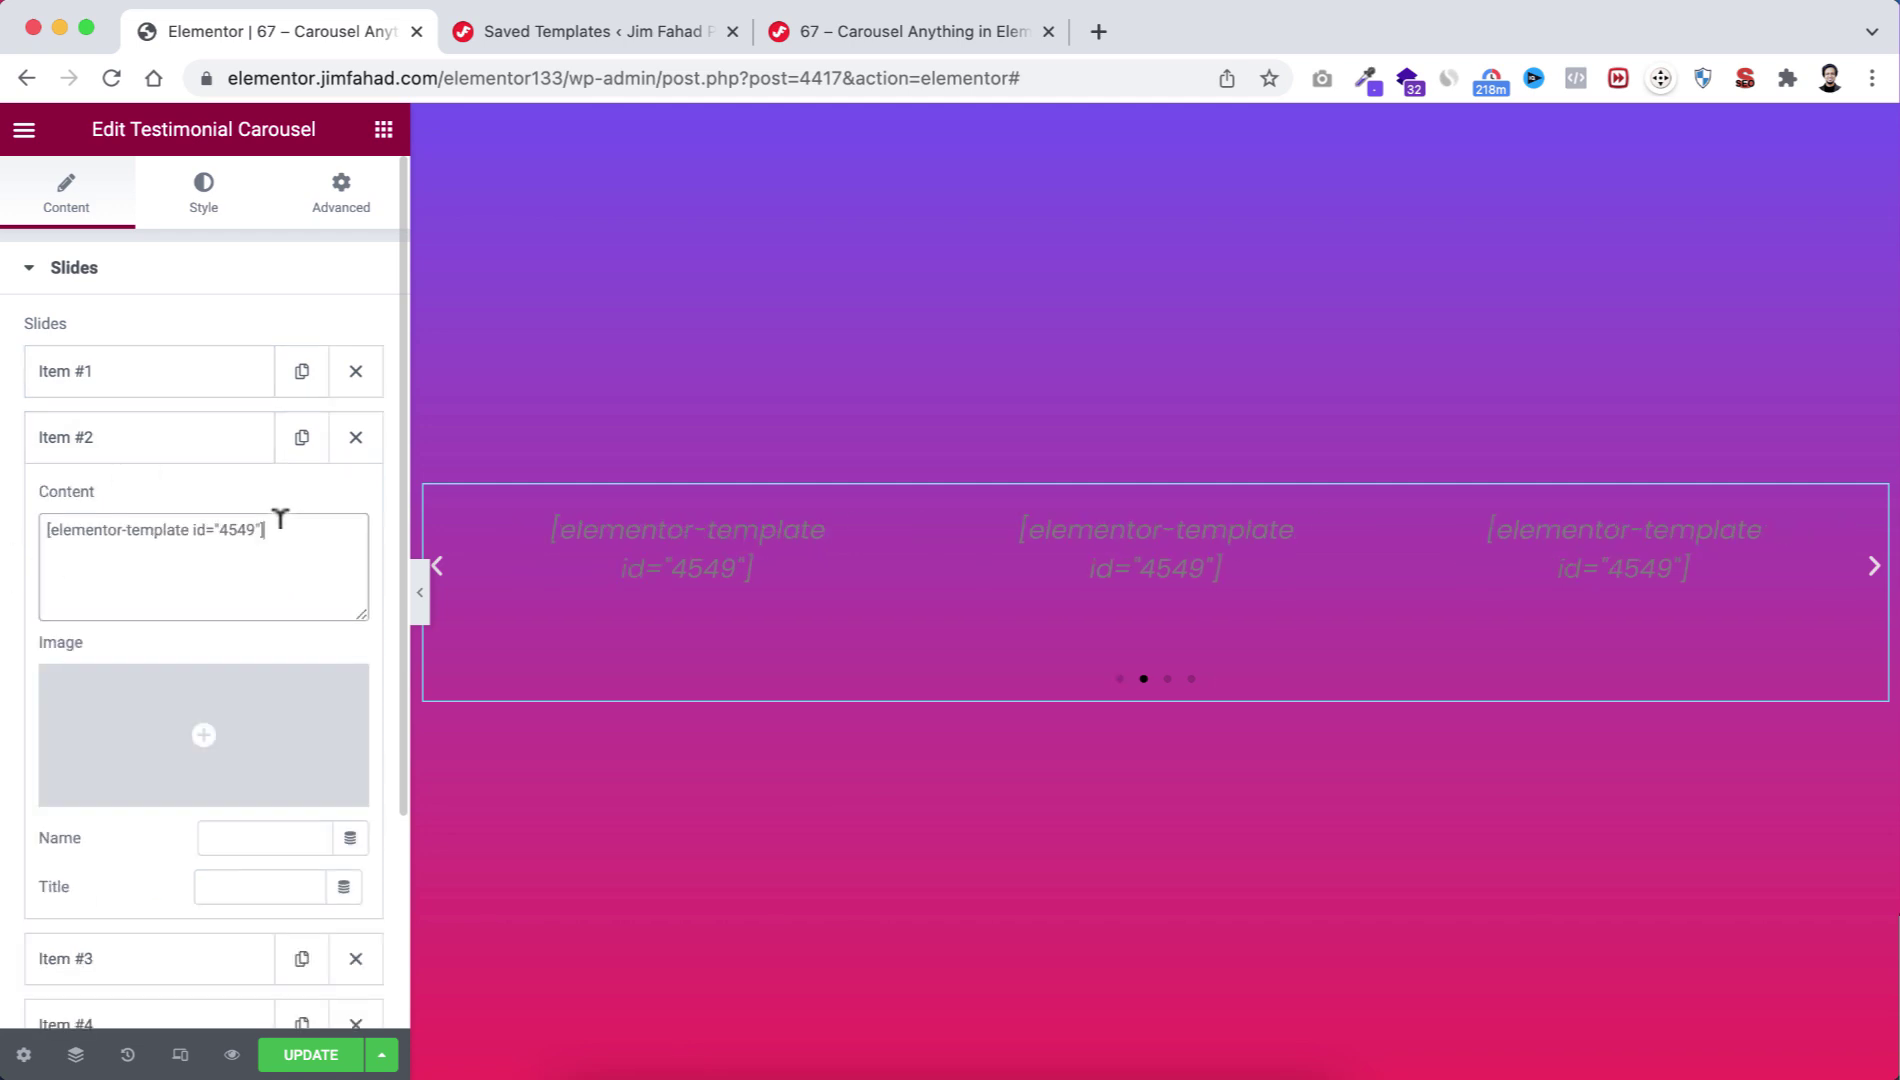
{"action": "left_click_drag", "start_coordinate": [278, 526], "coordinate": [3, 532]}
{"action": "key", "text": "BackSpace"}
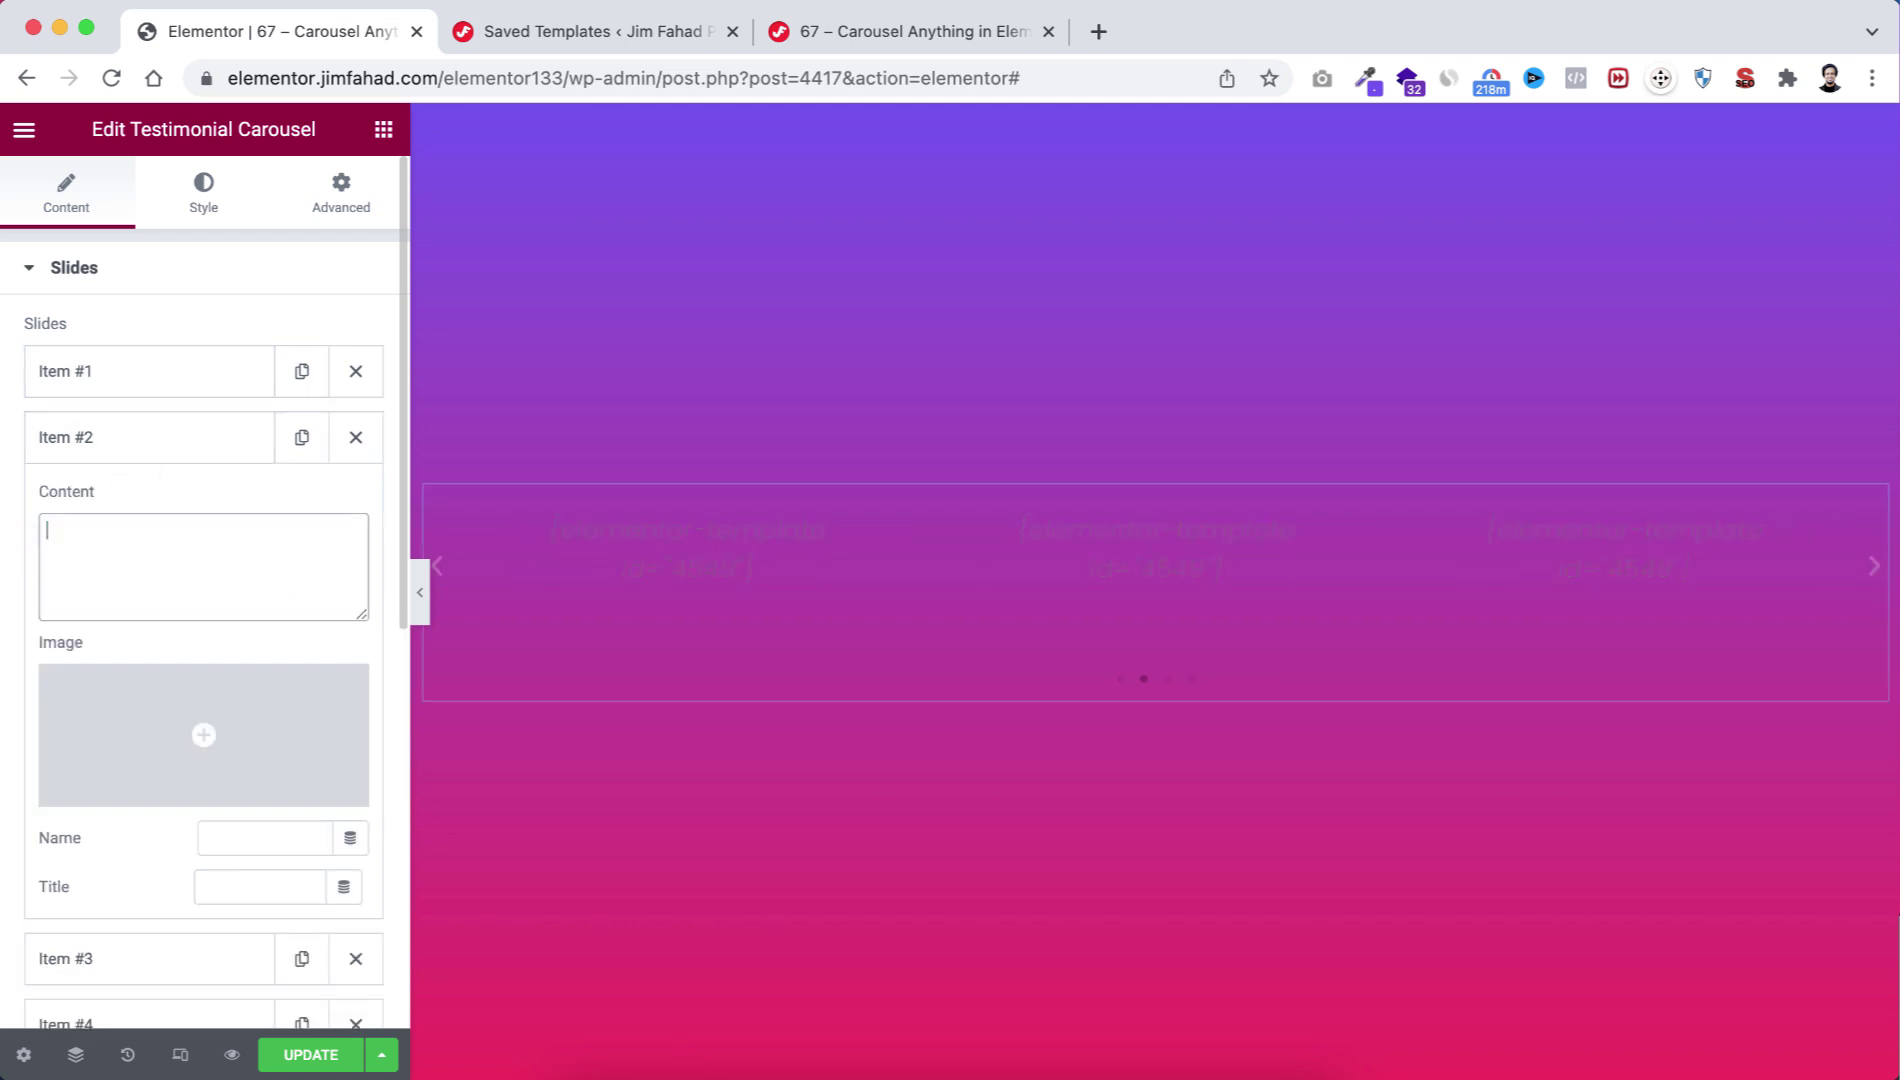
{"action": "left_click", "coordinate": [577, 28]}
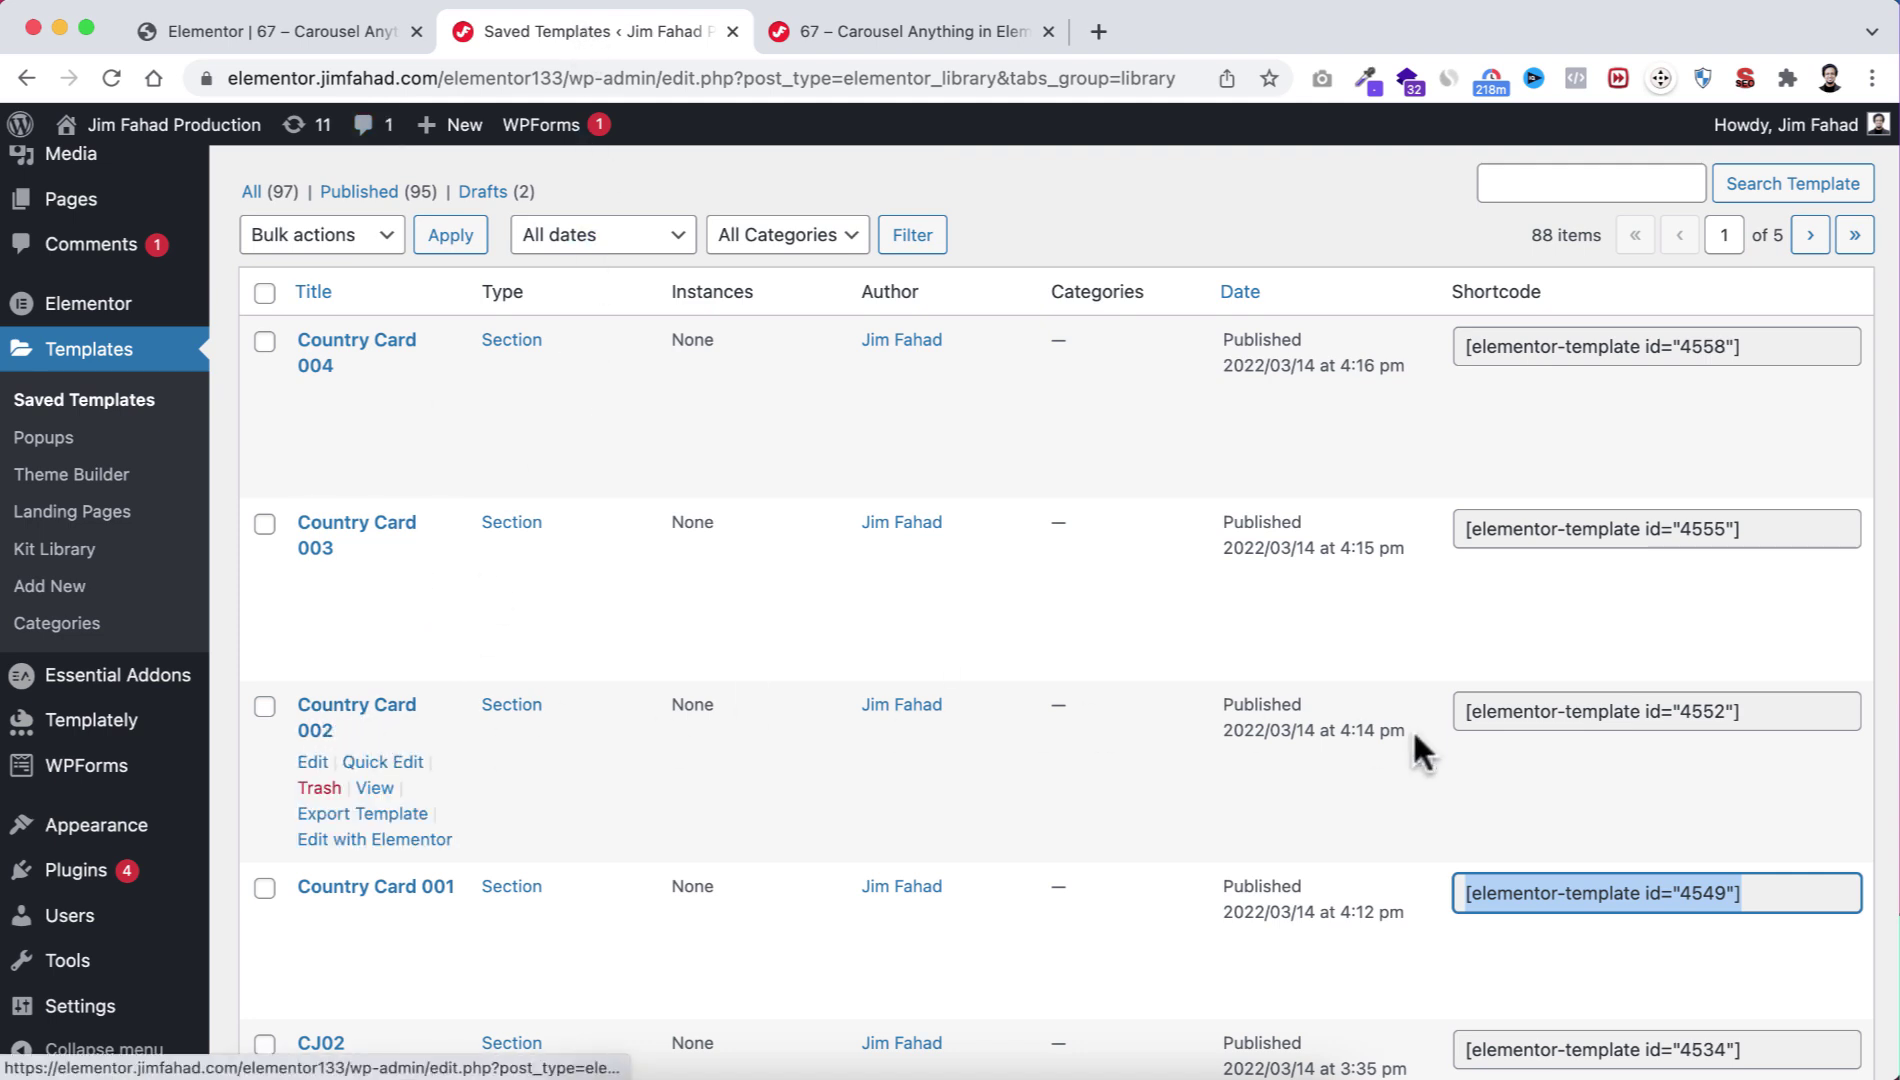
{"action": "left_click", "coordinate": [1497, 705]}
{"action": "key", "text": "ctrl+c"}
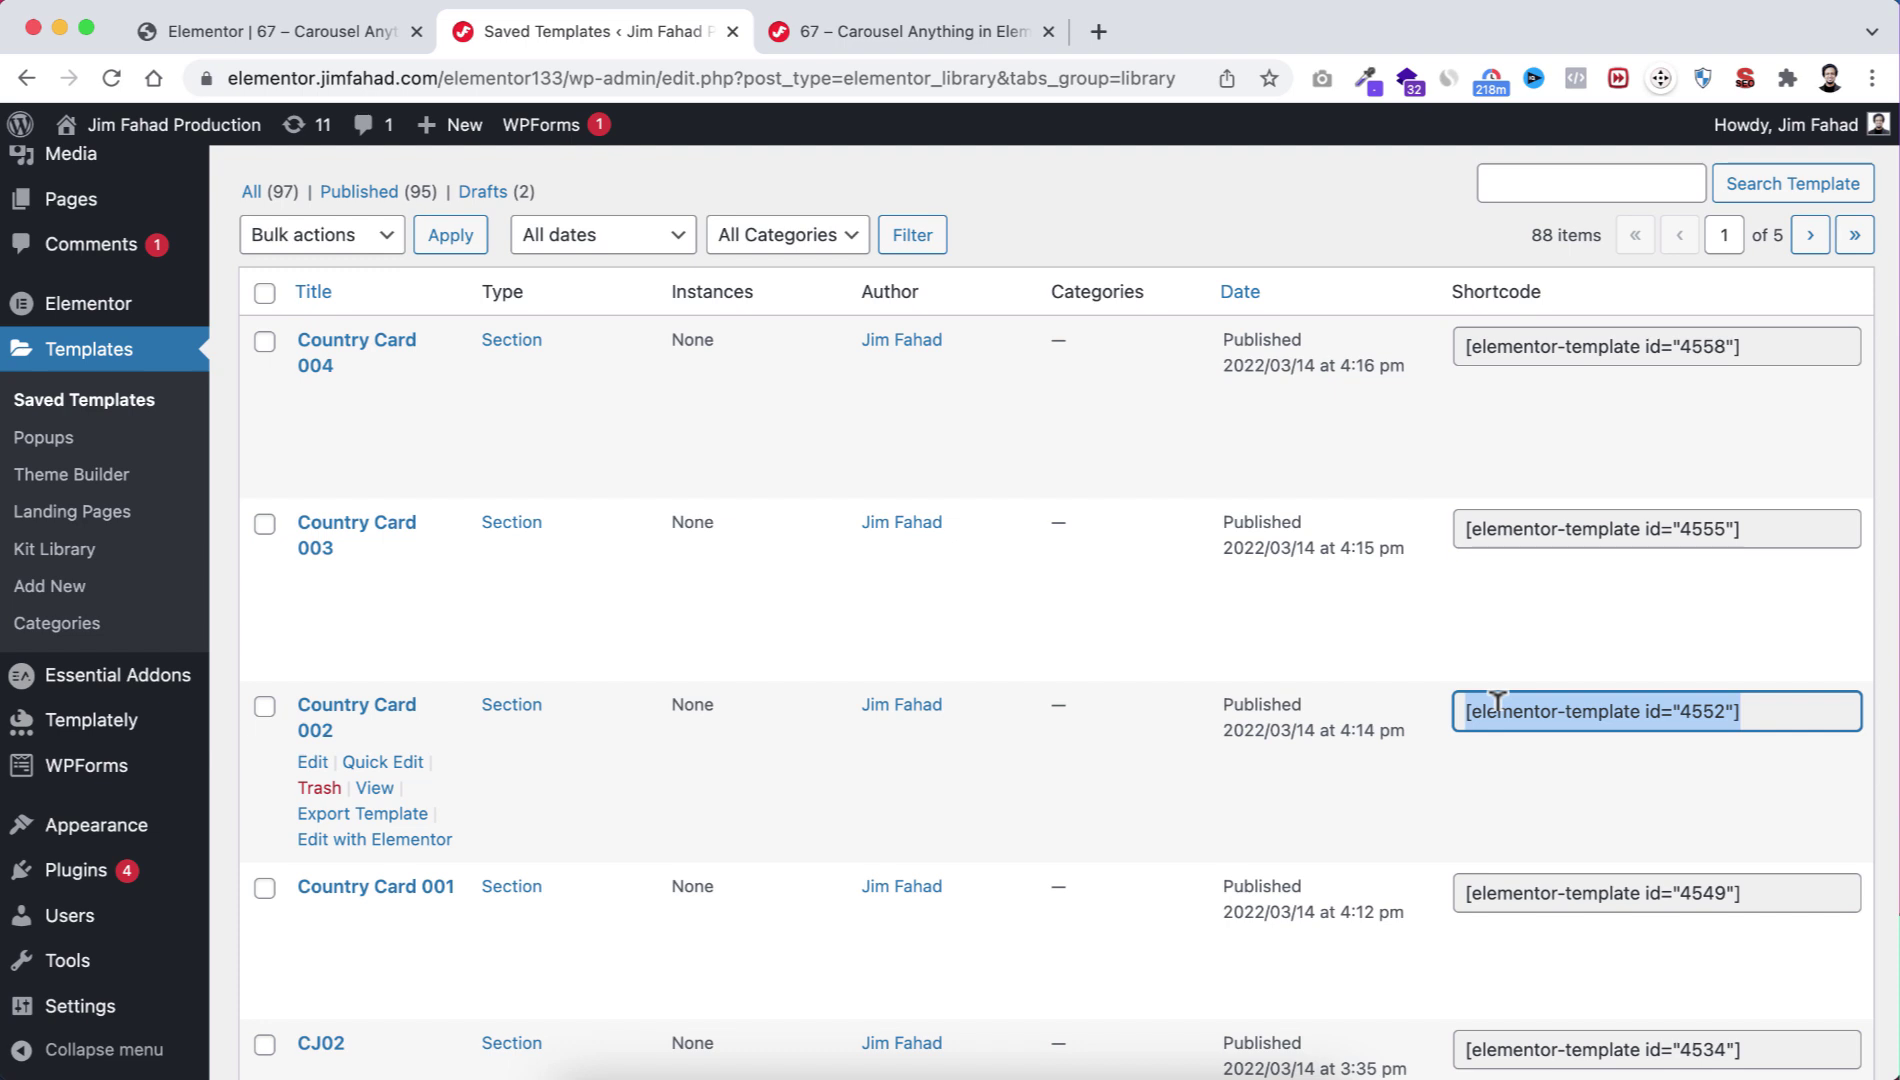
{"action": "left_click", "coordinate": [328, 27]}
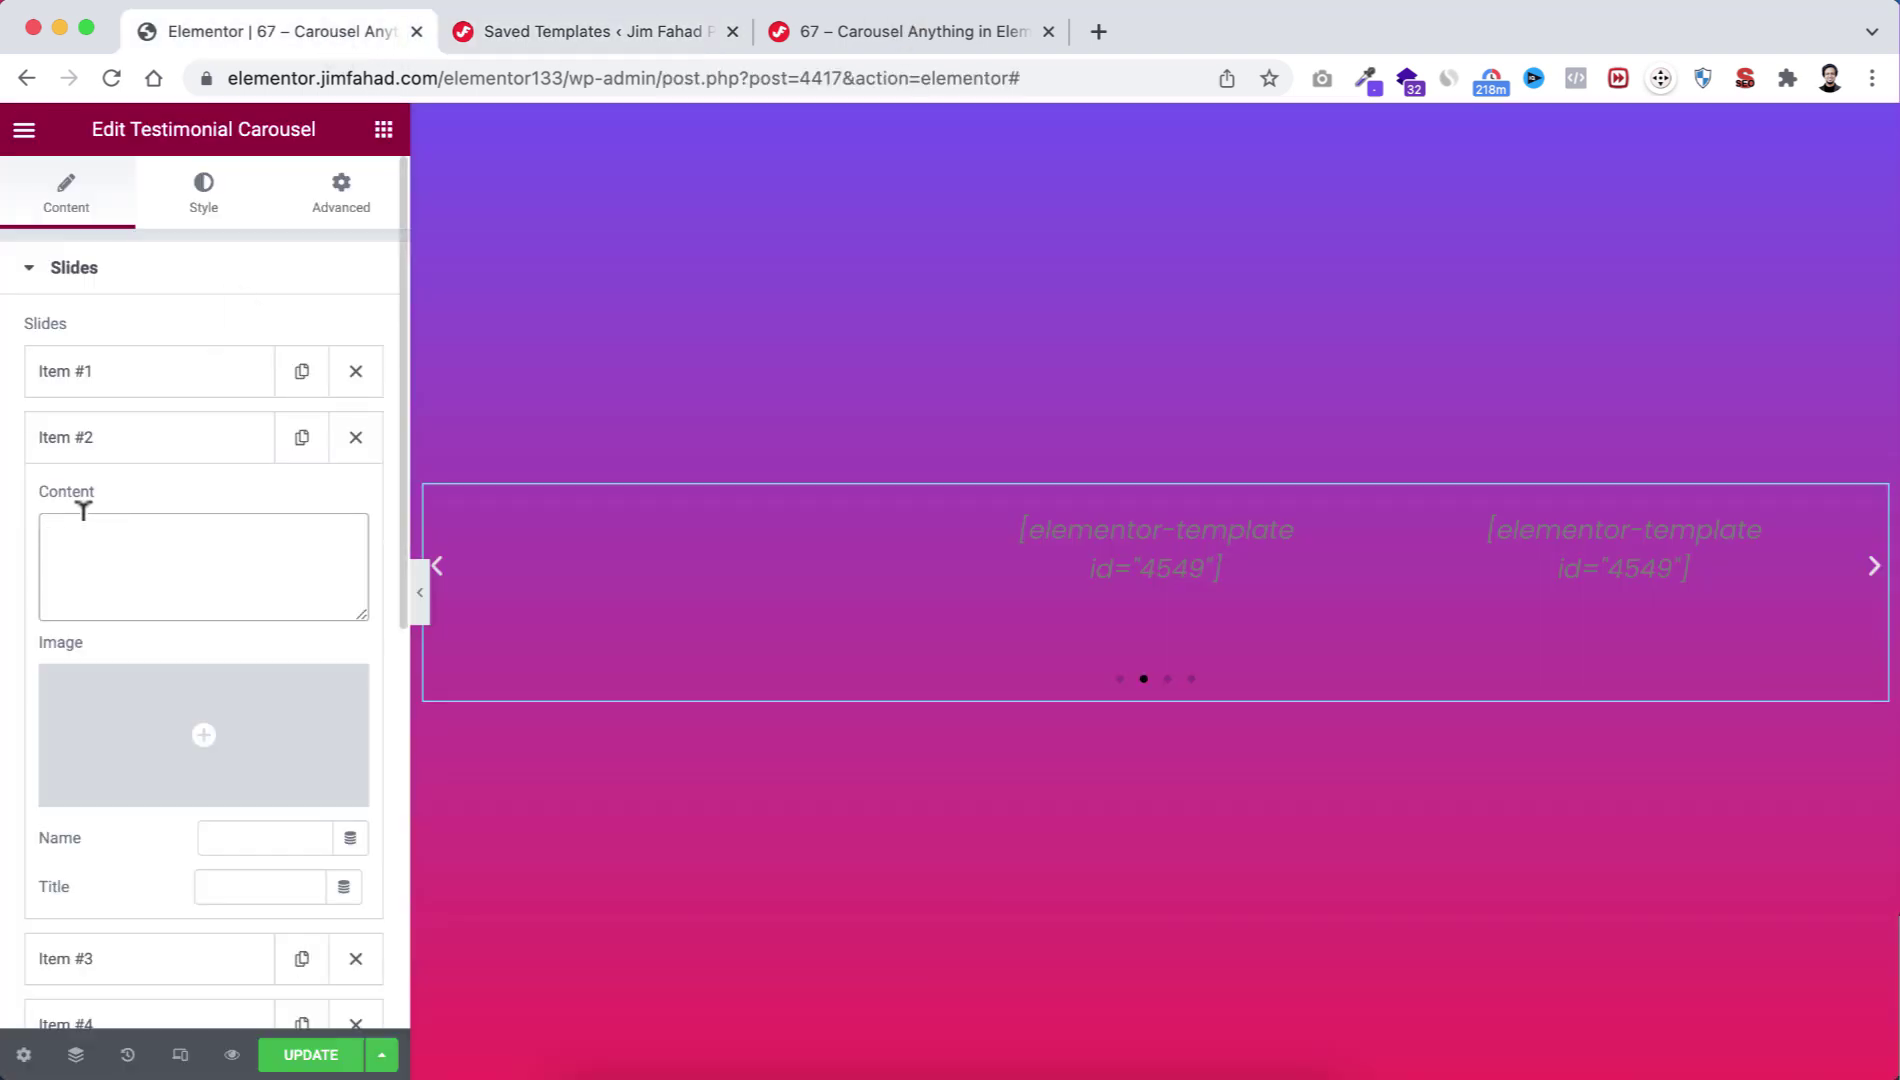
{"action": "key", "text": "ctrl+v"}
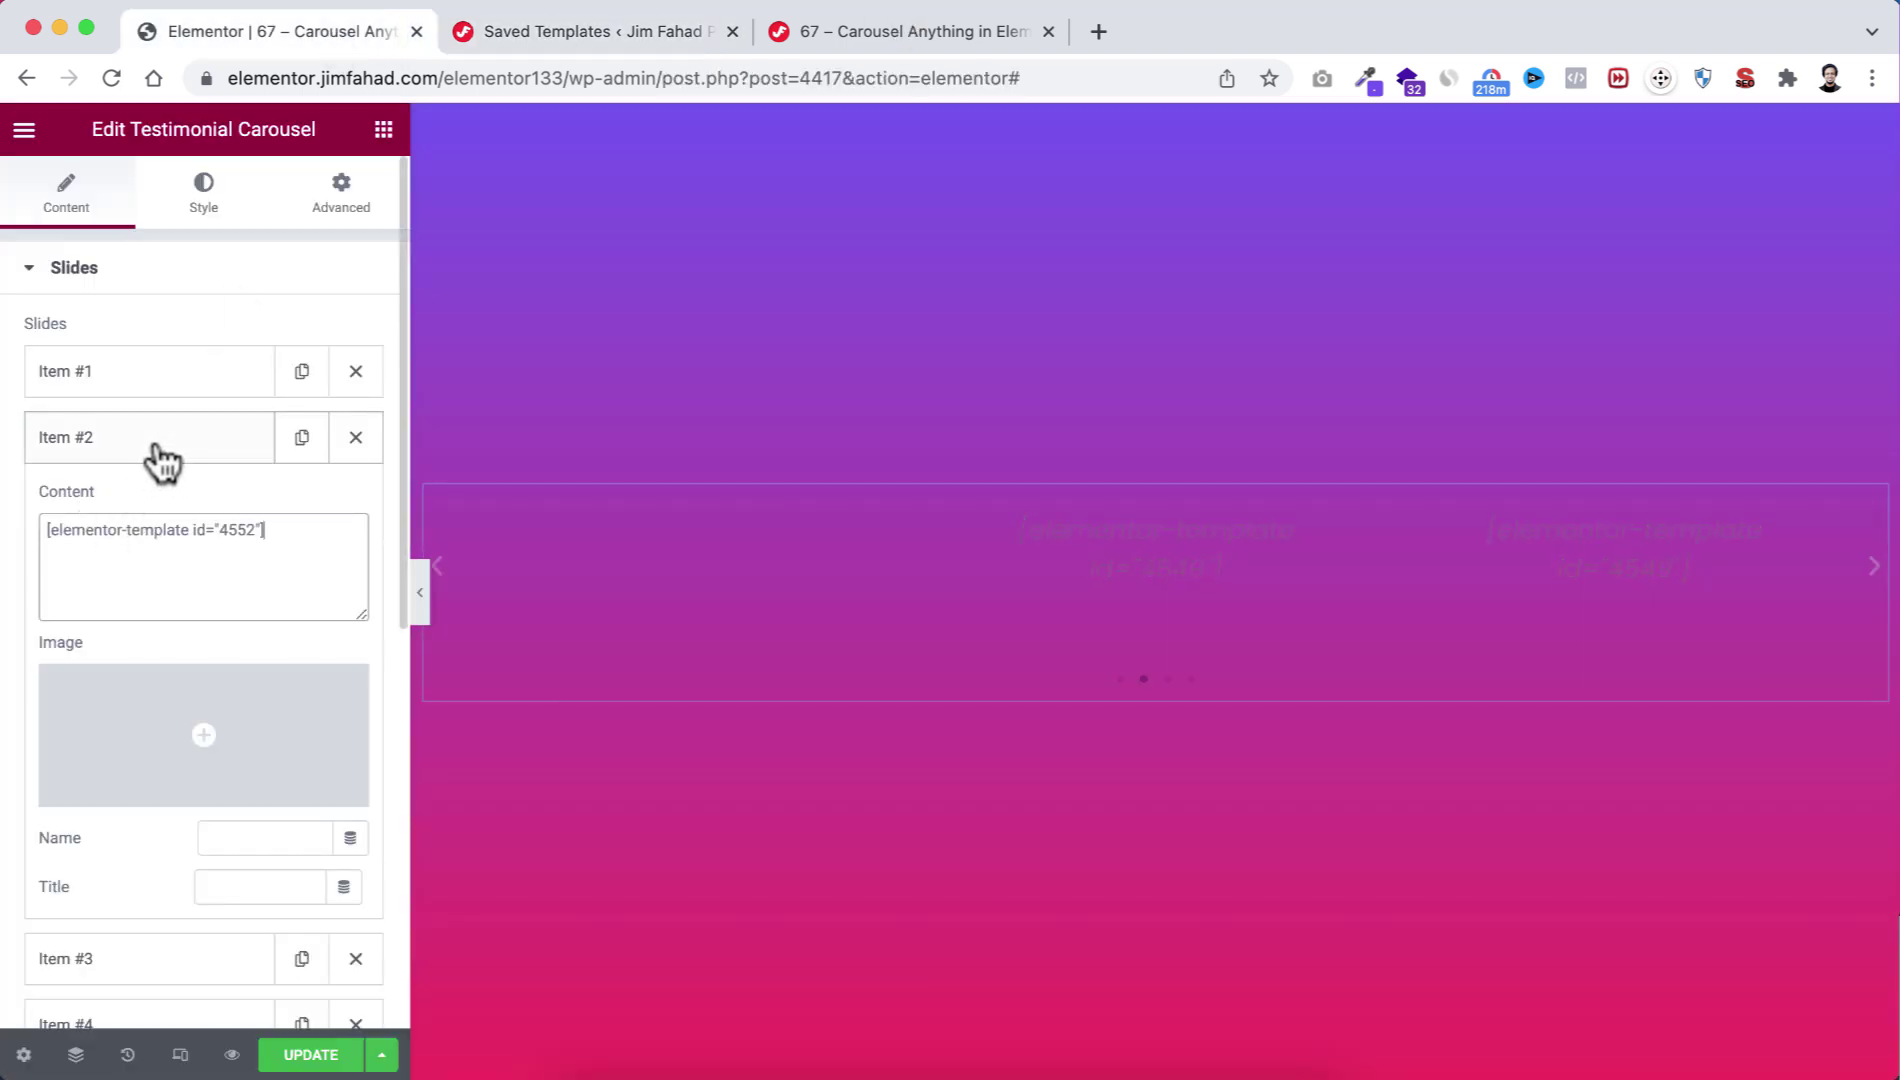
{"action": "left_click", "coordinate": [150, 447]}
Replace the third slide's content with Country Card 003's shortcode, copied from Saved Templates.
{"action": "left_click", "coordinate": [140, 503]}
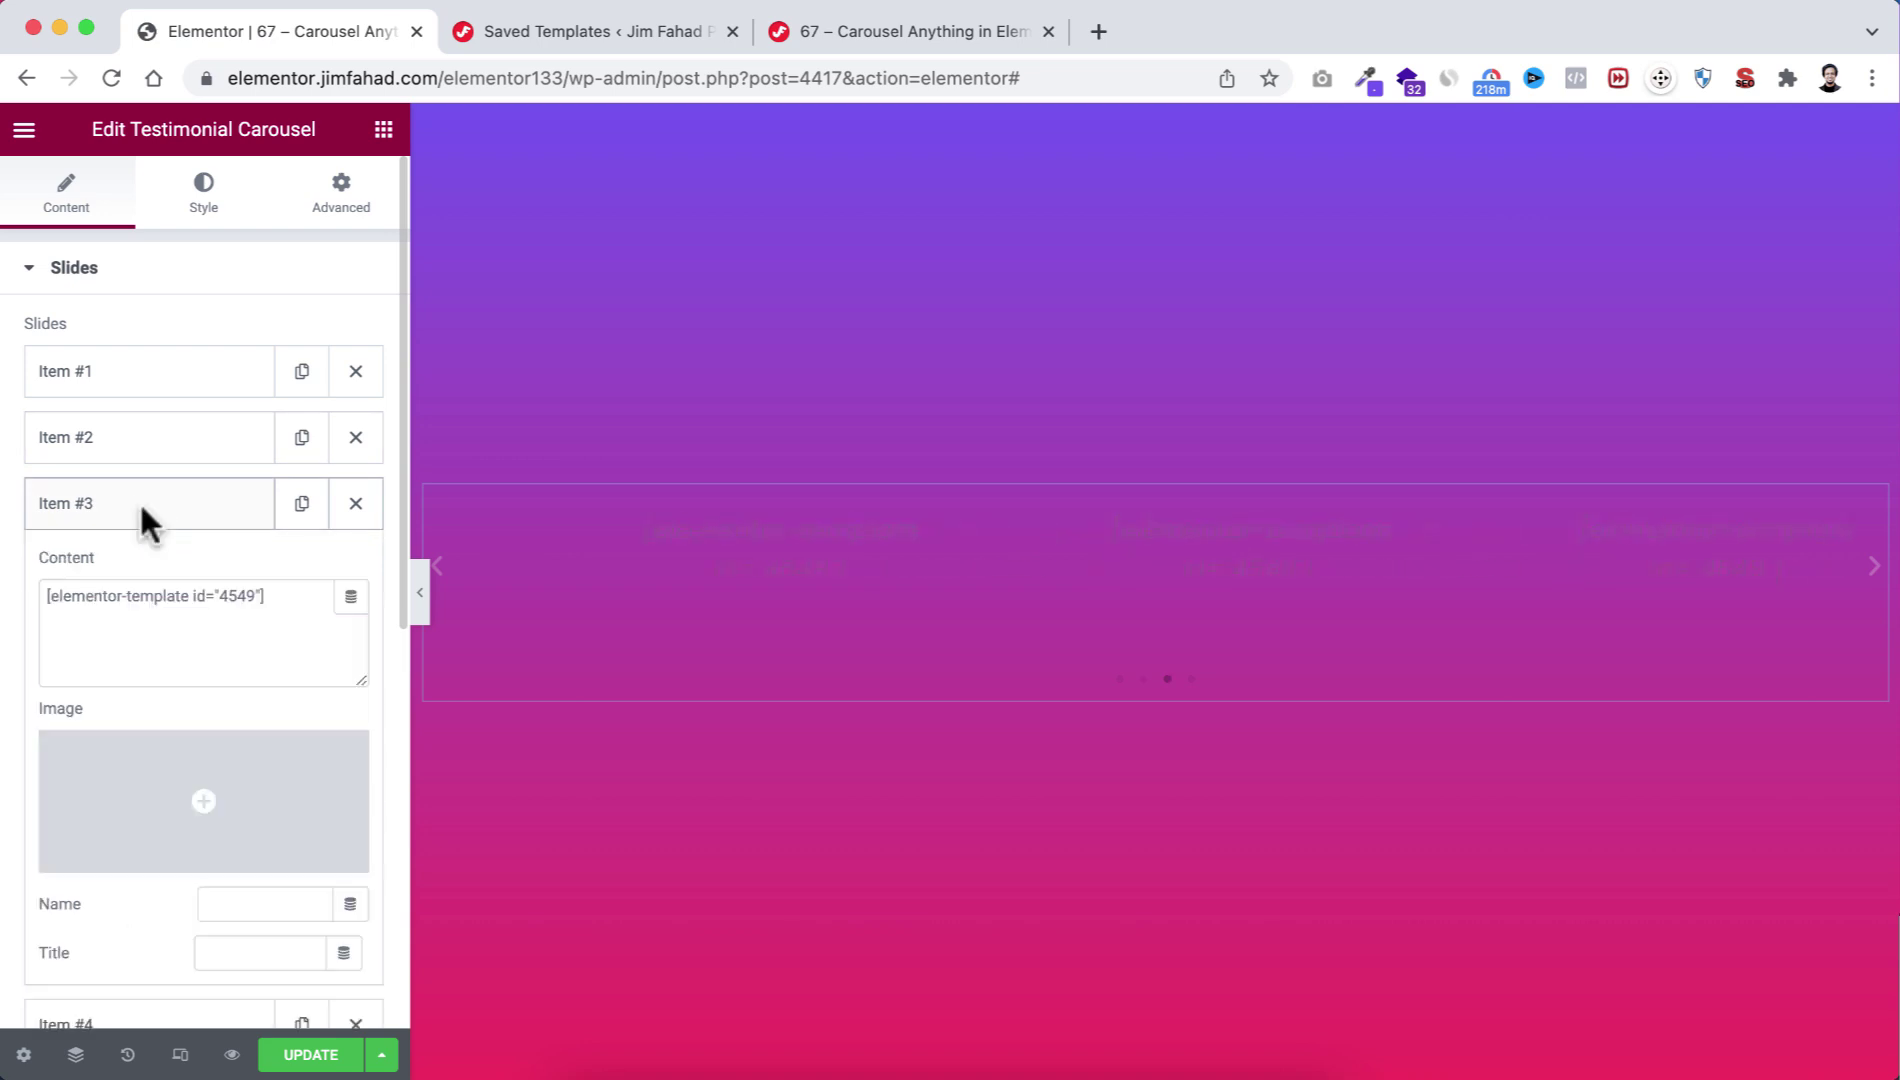
{"action": "left_click_drag", "start_coordinate": [269, 592], "coordinate": [2, 602]}
{"action": "key", "text": "BackSpace"}
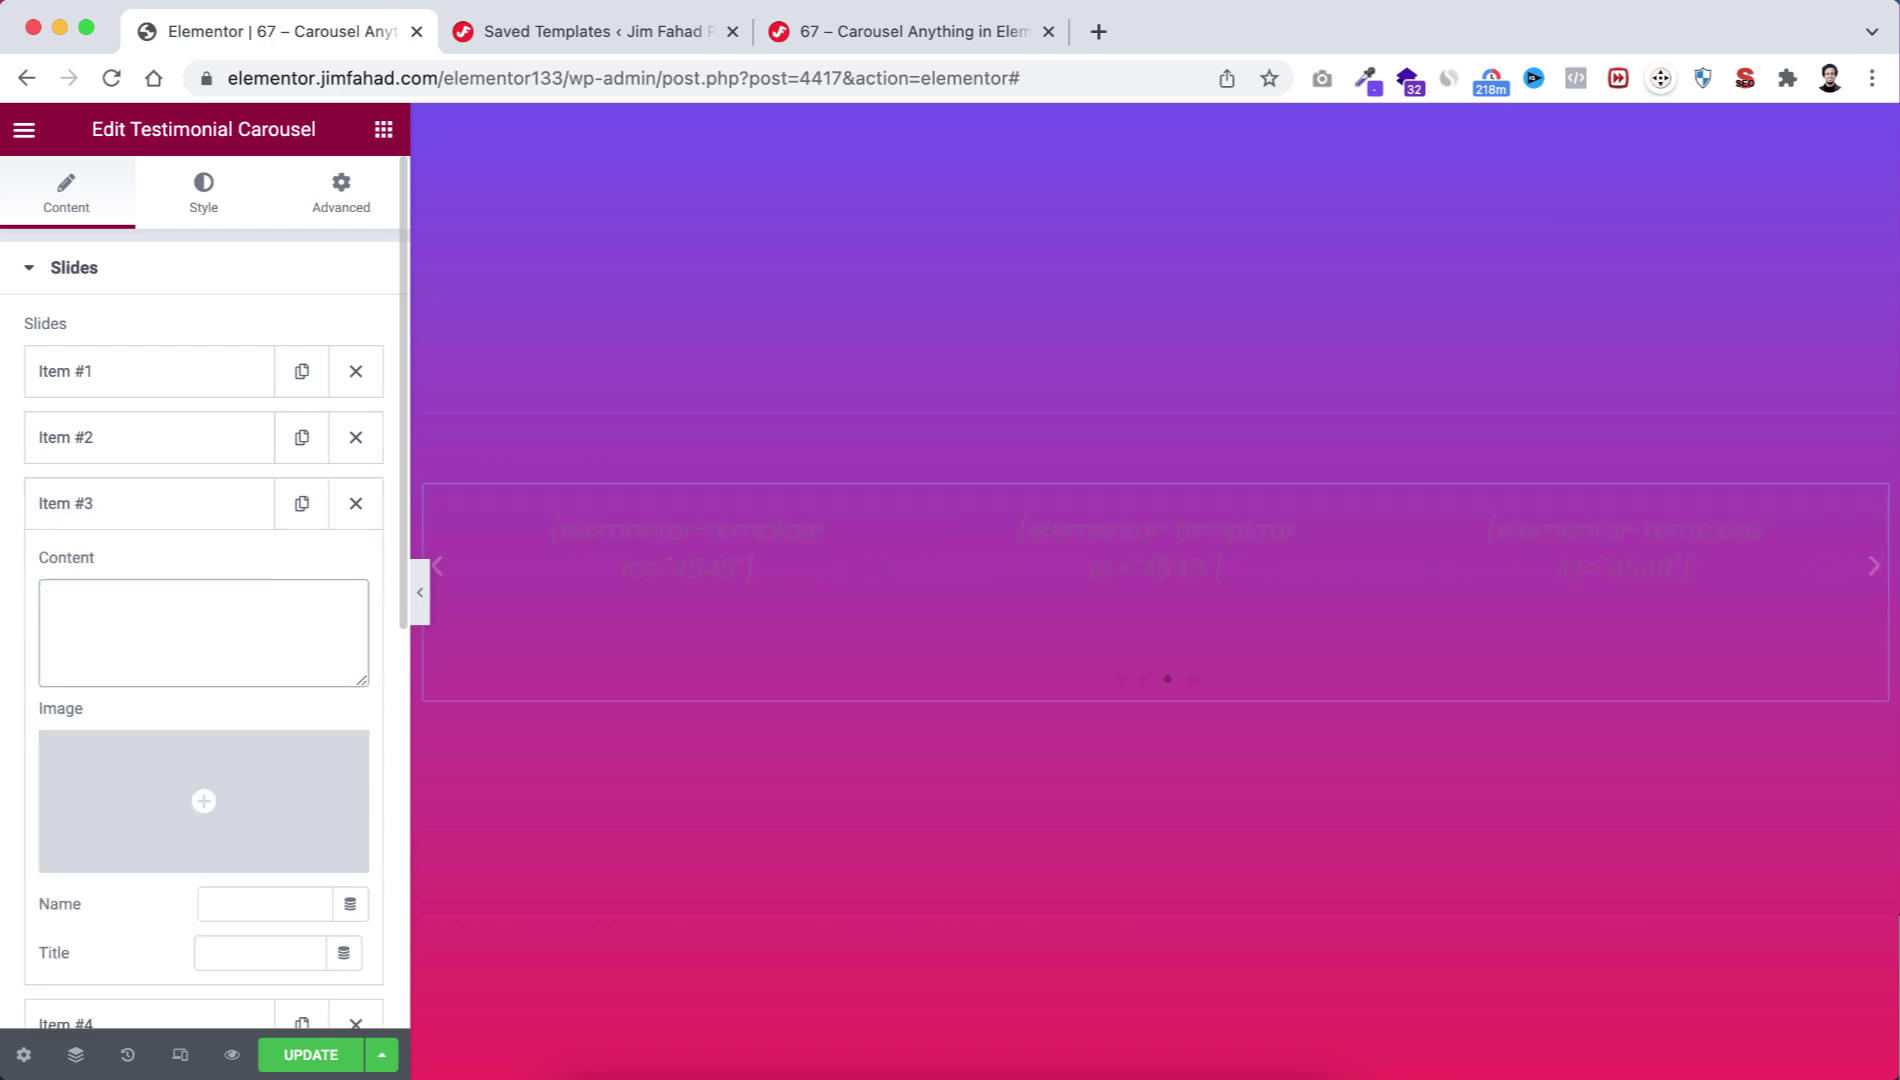
{"action": "left_click", "coordinate": [540, 30]}
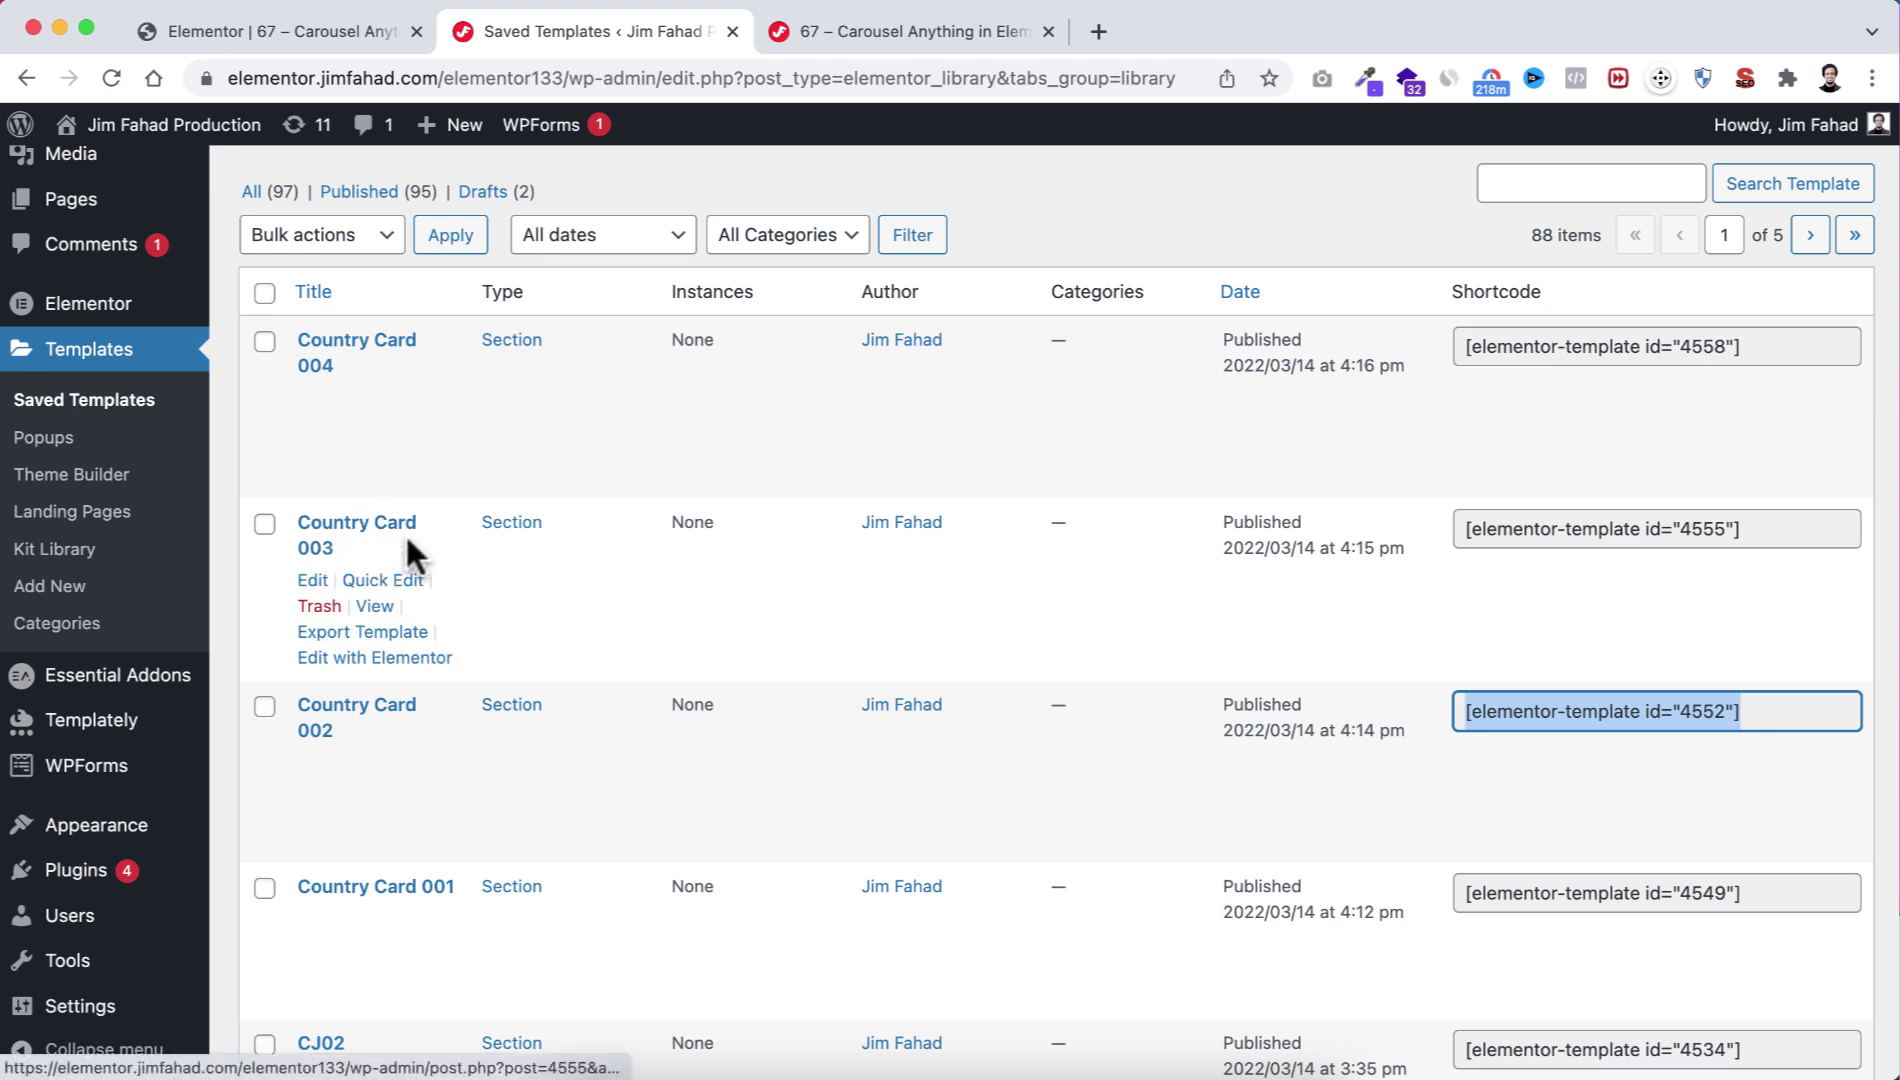
{"action": "left_click", "coordinate": [1470, 528]}
{"action": "key", "text": "super+c"}
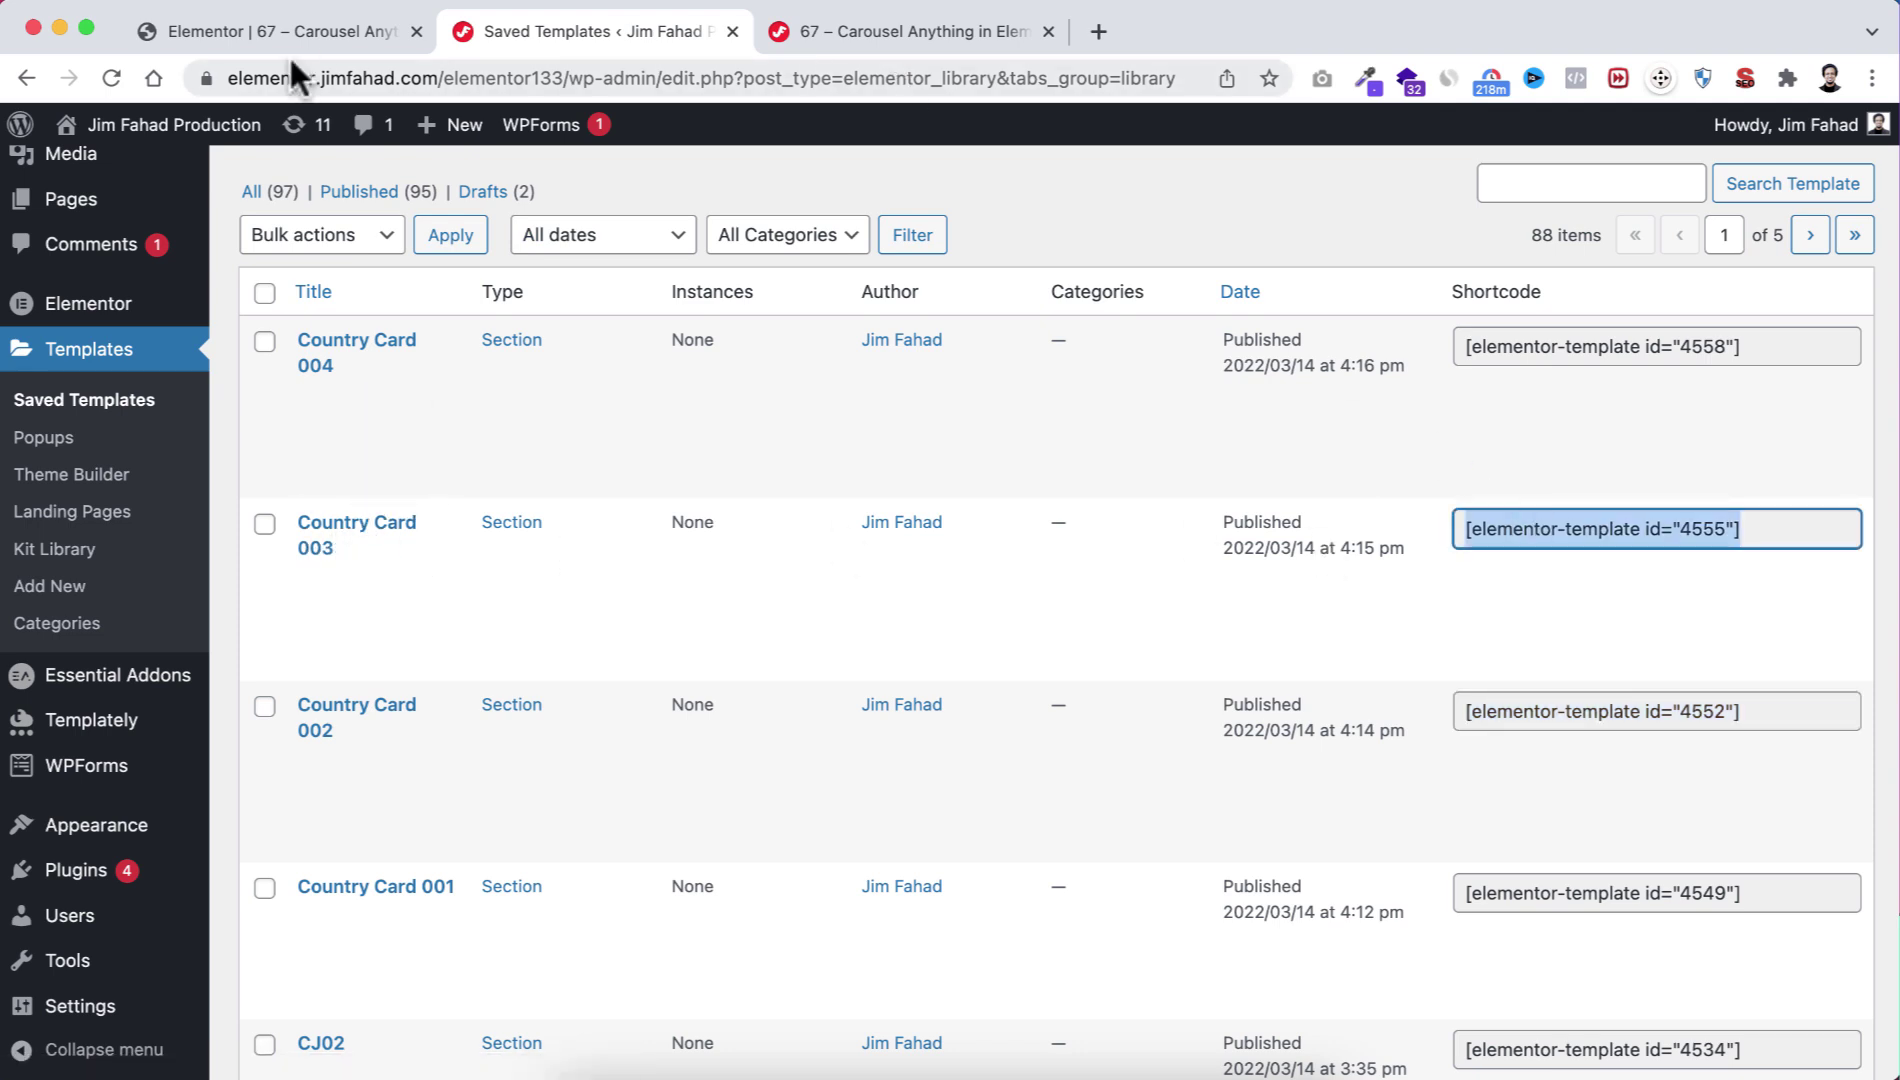
{"action": "left_click", "coordinate": [262, 38]}
{"action": "key", "text": "super+v"}
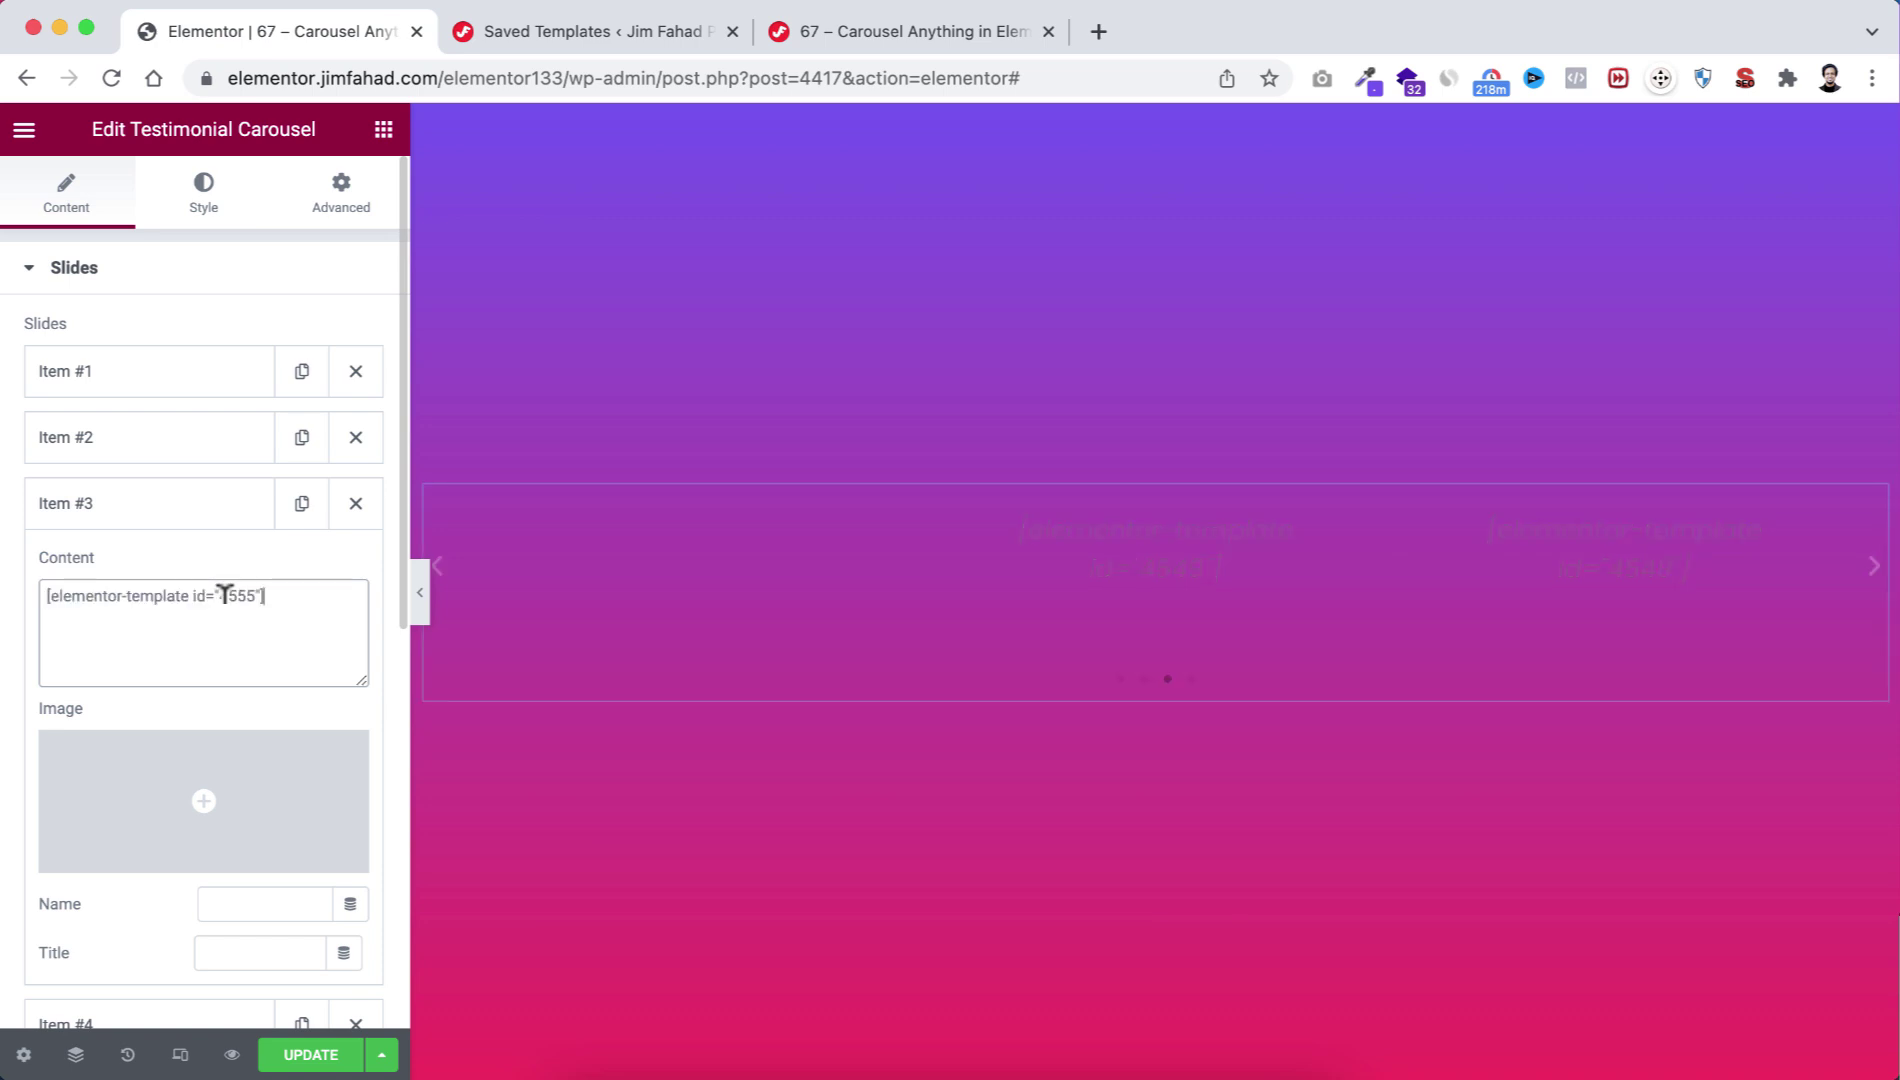
{"action": "left_click", "coordinate": [198, 518]}
Replace the fourth slide's content with Country Card 004's shortcode, copied from Saved Templates.
{"action": "left_click", "coordinate": [131, 568]}
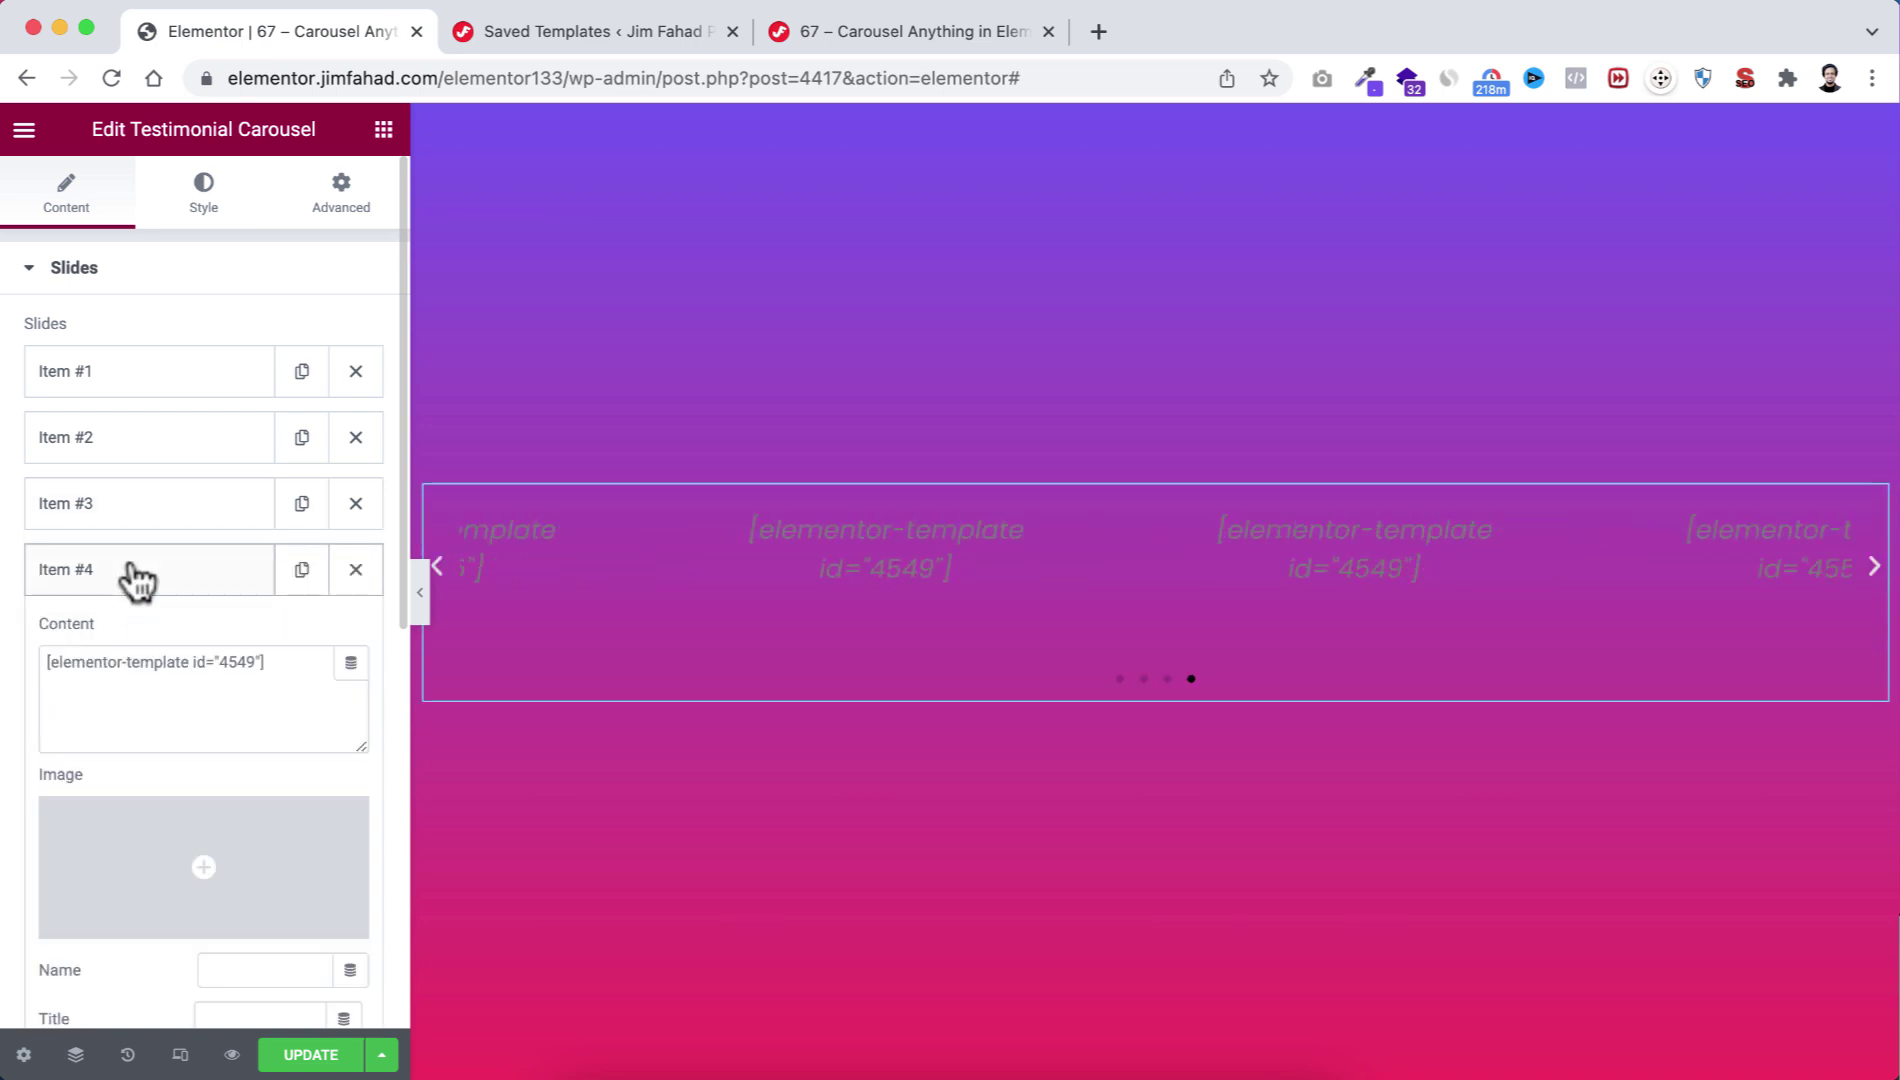
{"action": "left_click_drag", "start_coordinate": [268, 662], "coordinate": [5, 675]}
{"action": "key", "text": "BackSpace"}
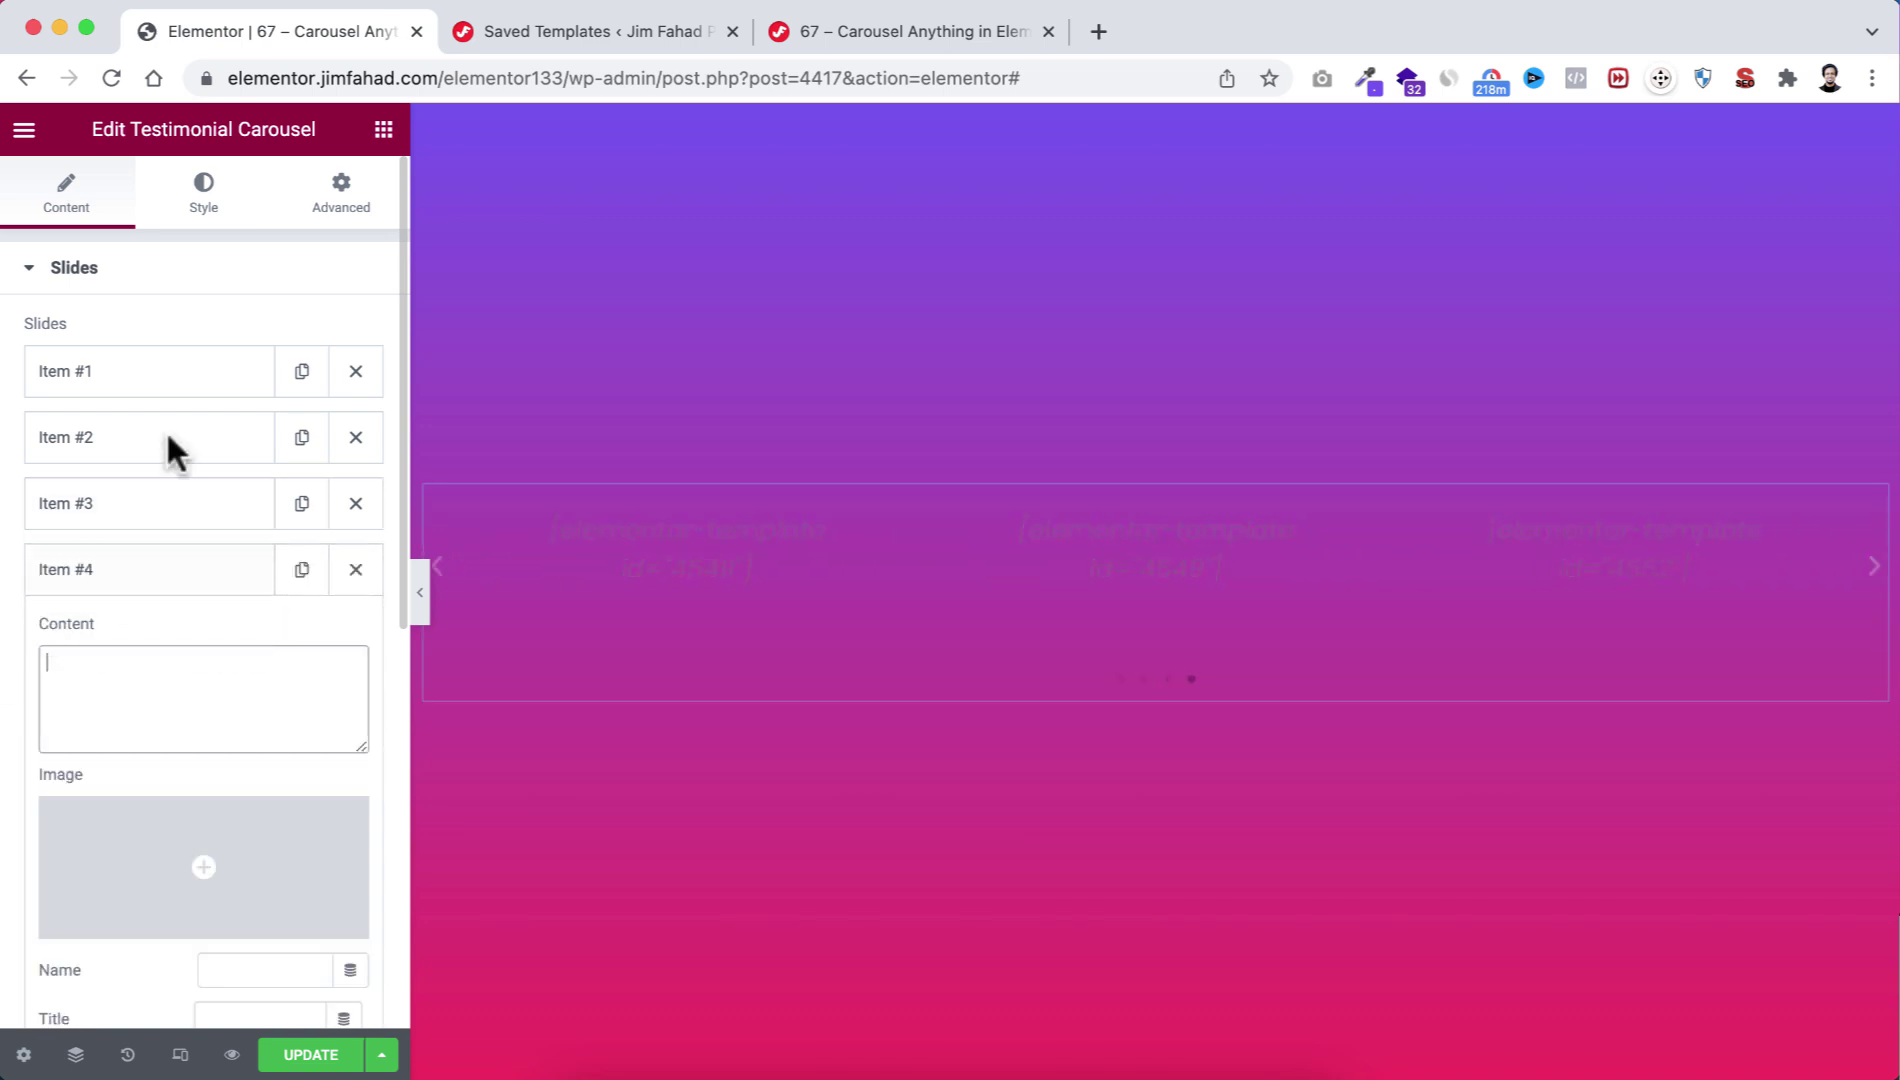
{"action": "left_click", "coordinate": [545, 30]}
{"action": "scroll", "coordinate": [519, 440], "scroll_direction": "up", "scroll_amount": 2}
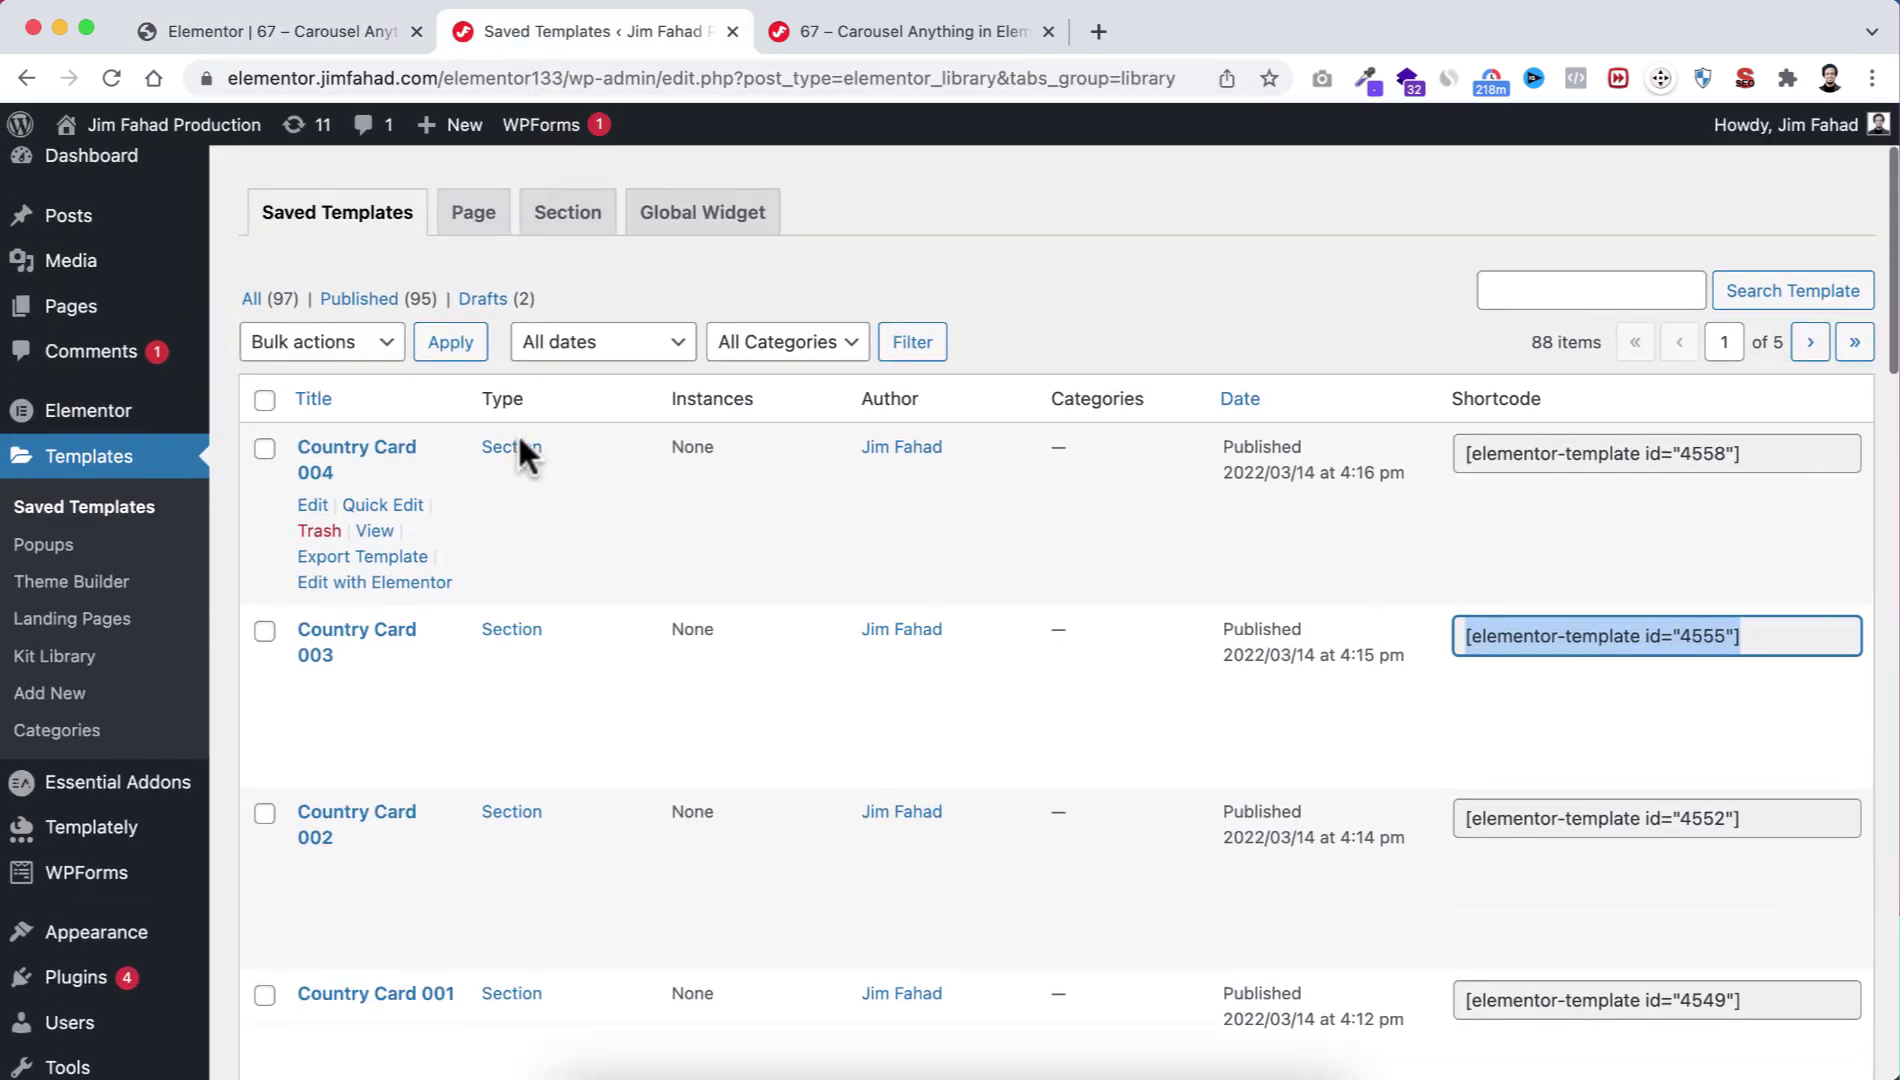
{"action": "left_click", "coordinate": [1540, 450]}
{"action": "key", "text": "super+c"}
{"action": "left_click", "coordinate": [307, 28]}
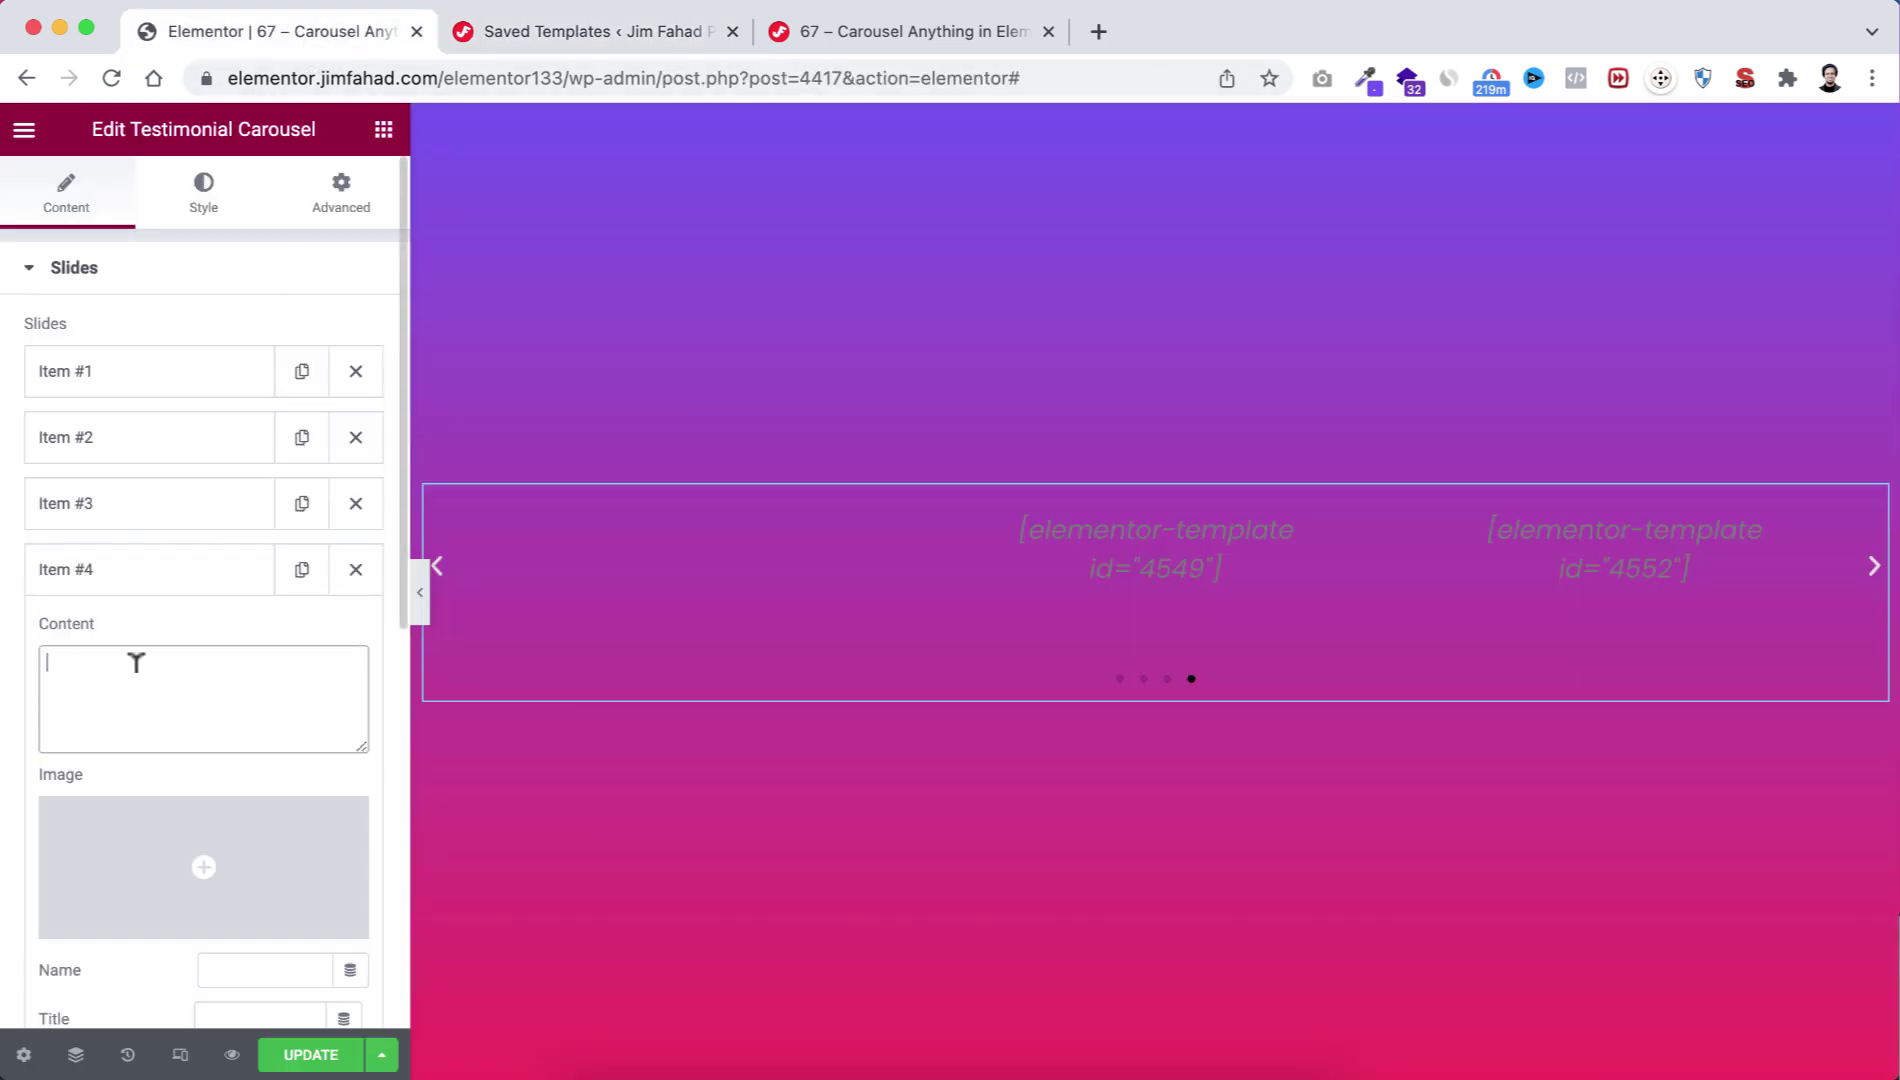
{"action": "key", "text": "super+v"}
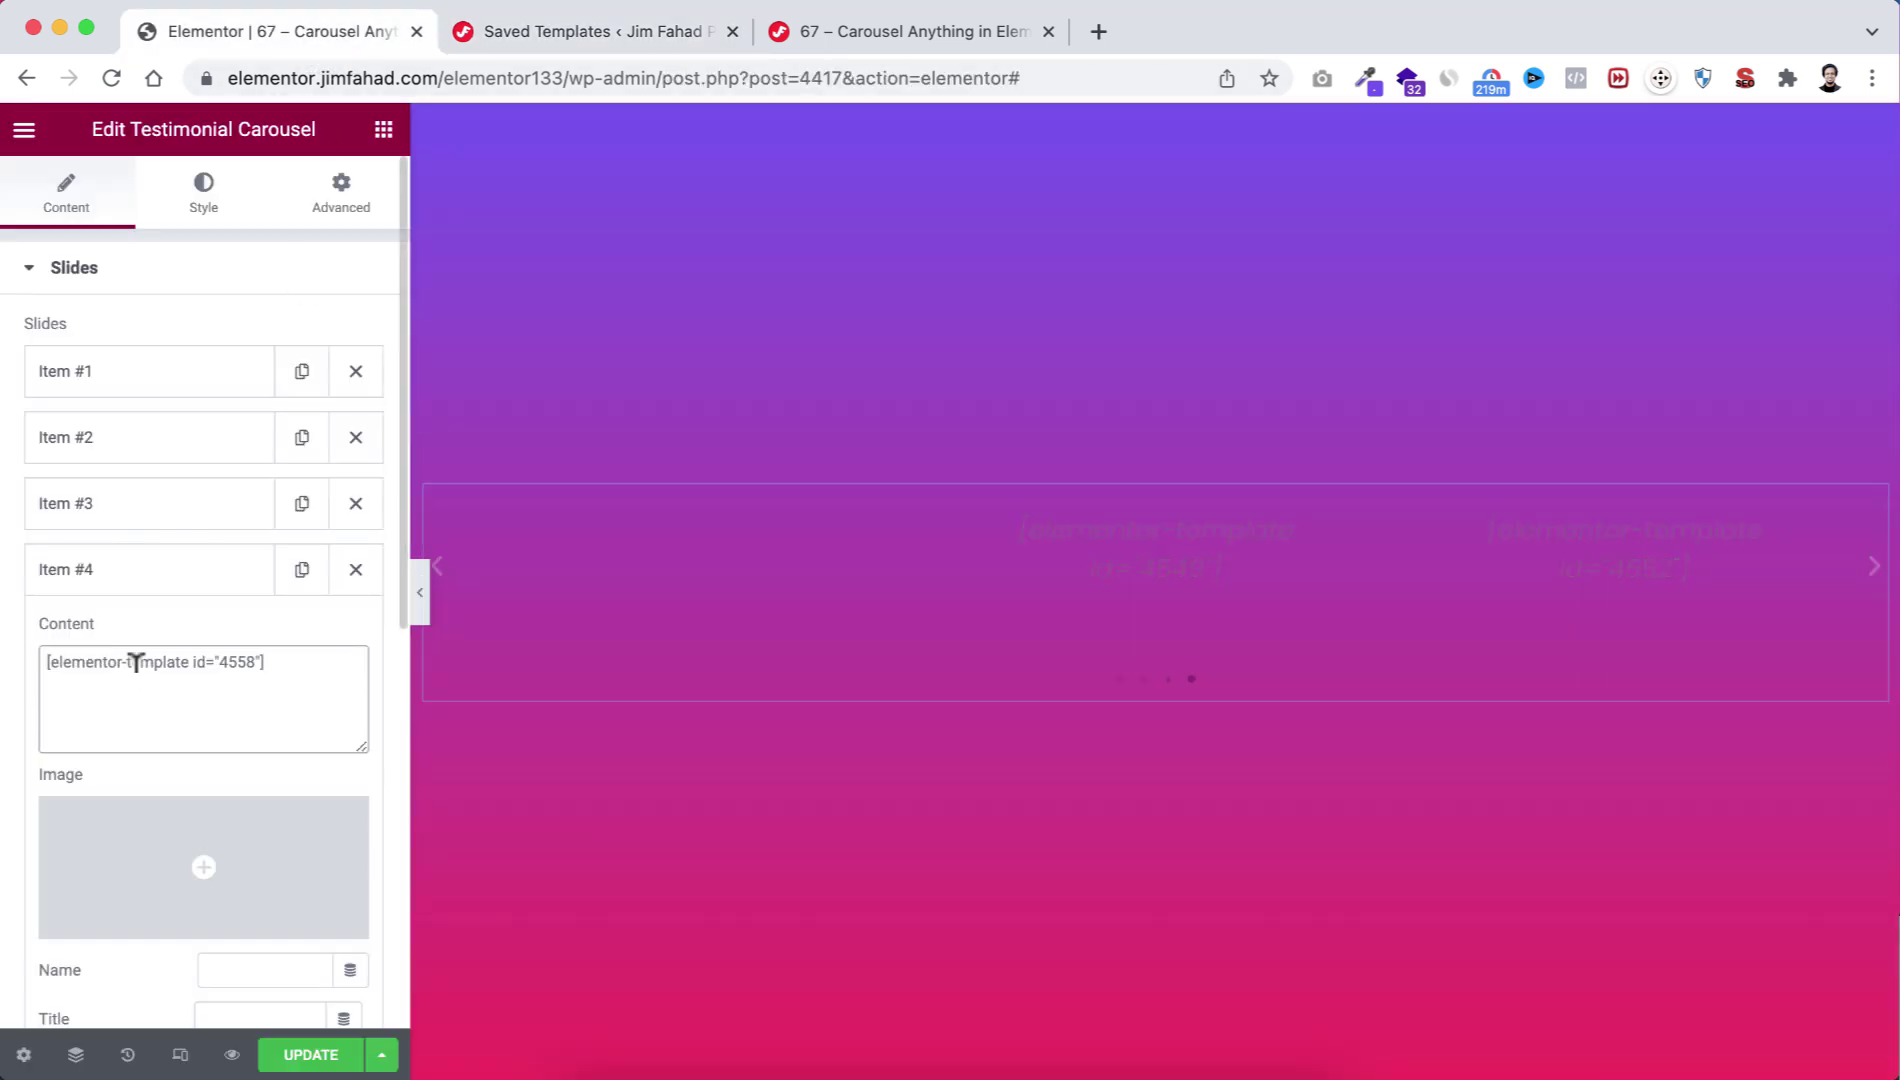
{"action": "left_click", "coordinate": [193, 590]}
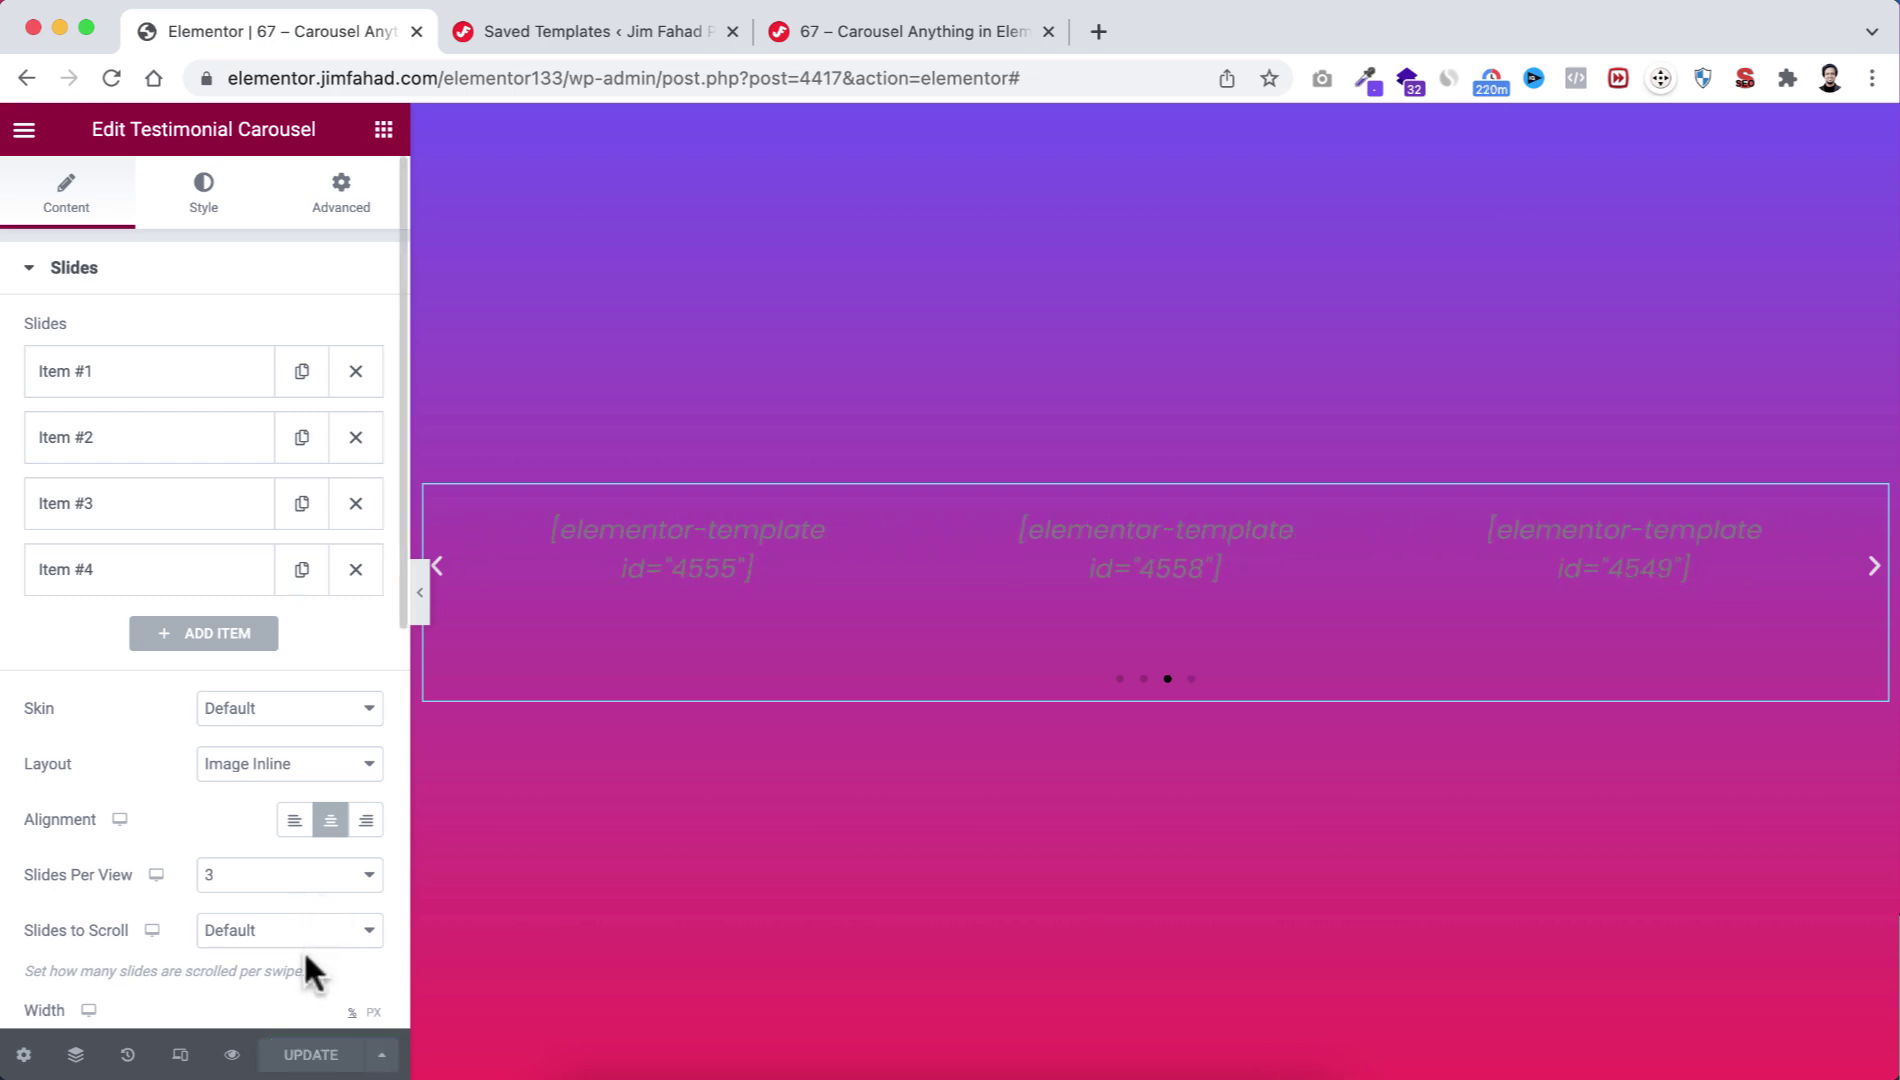
Preview the page and test the country card carousel by swiping and using its arrows and pagination dots.
{"action": "left_click", "coordinate": [232, 1055]}
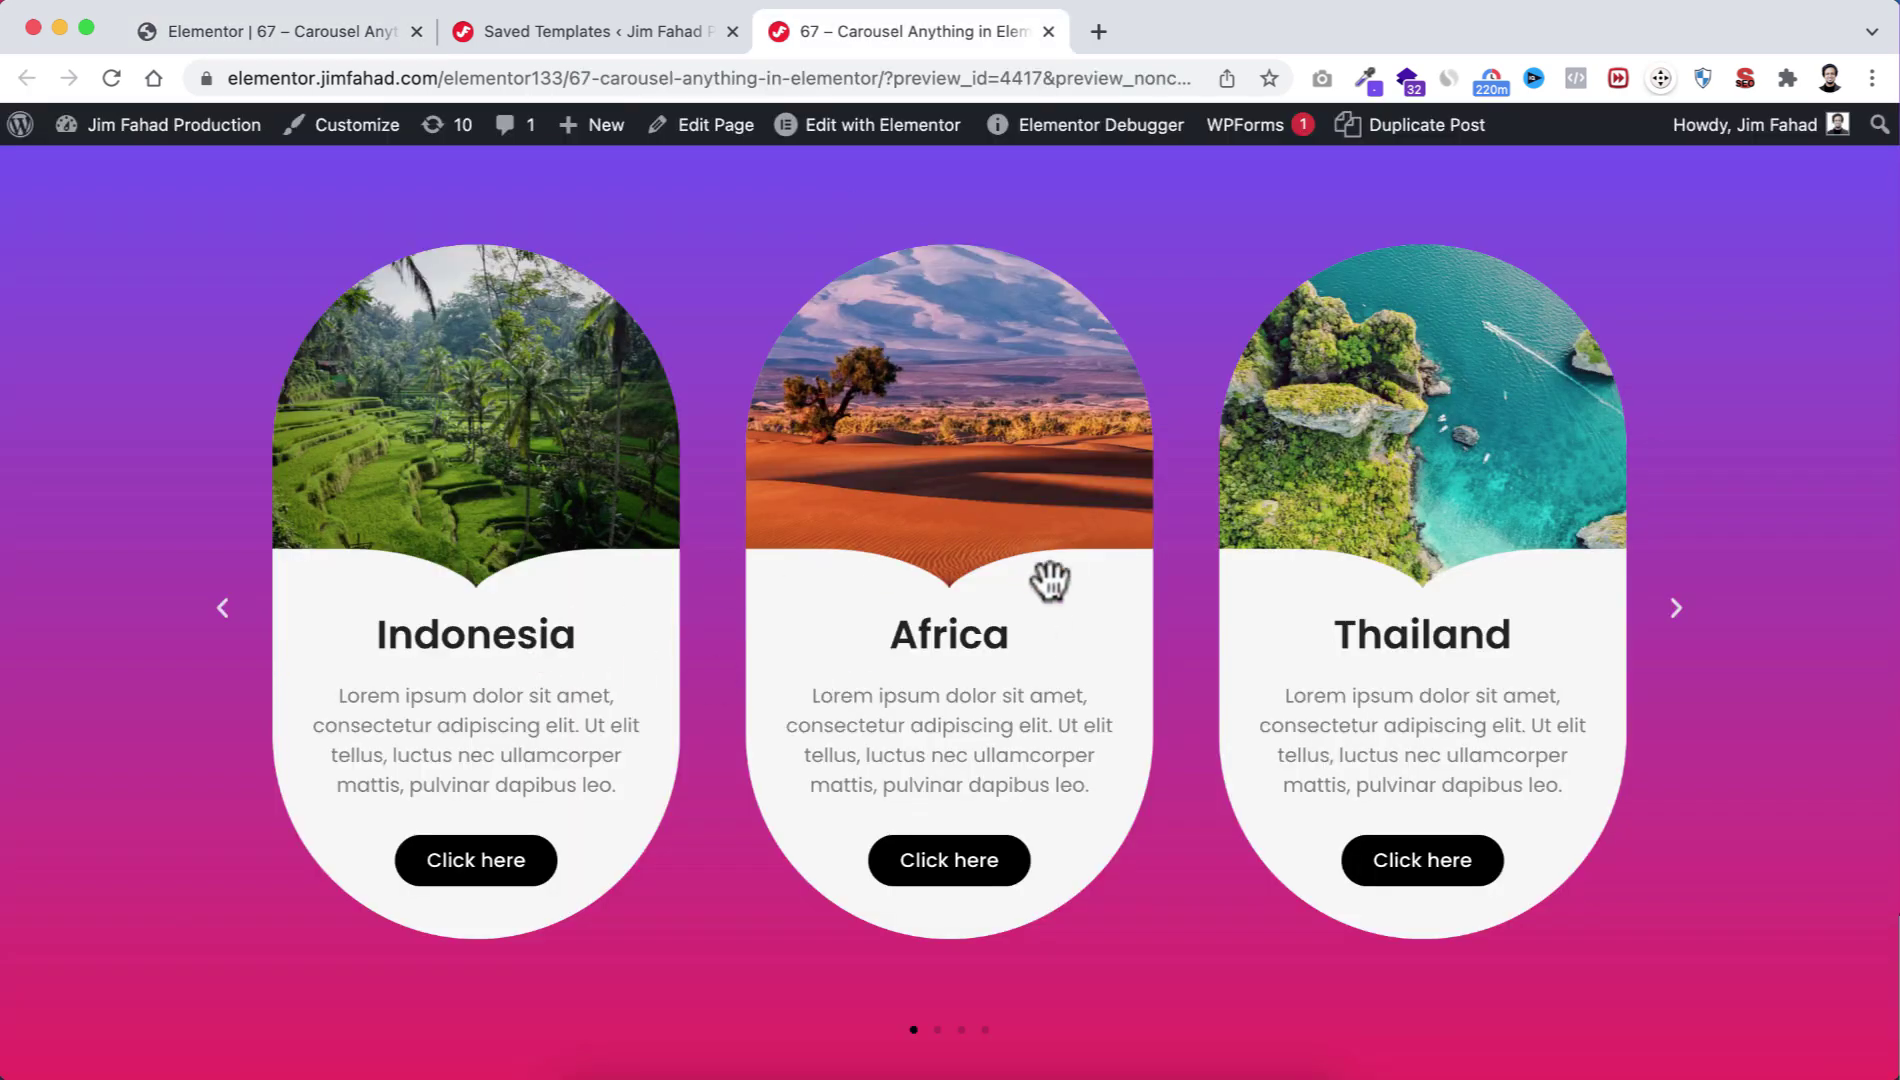
{"action": "left_click_drag", "start_coordinate": [1302, 636], "coordinate": [806, 645]}
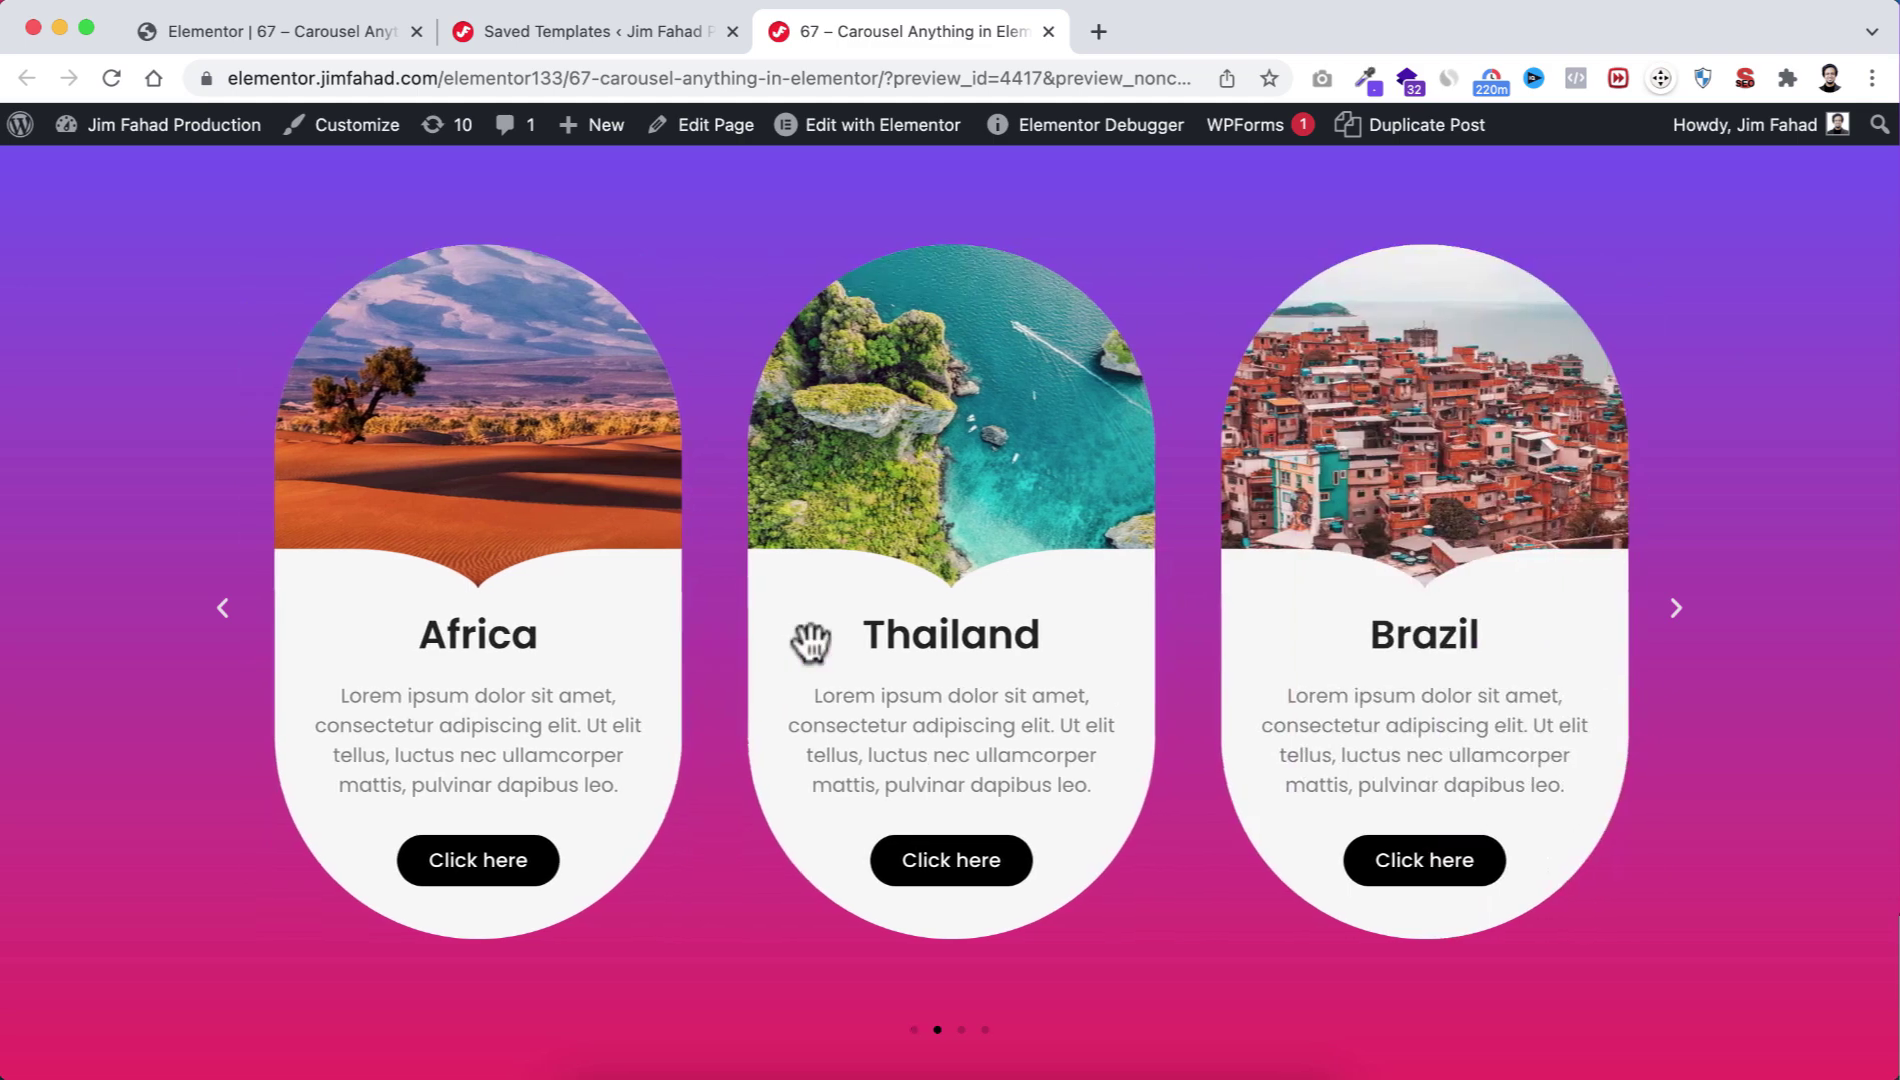
{"action": "left_click_drag", "start_coordinate": [1208, 627], "coordinate": [780, 628]}
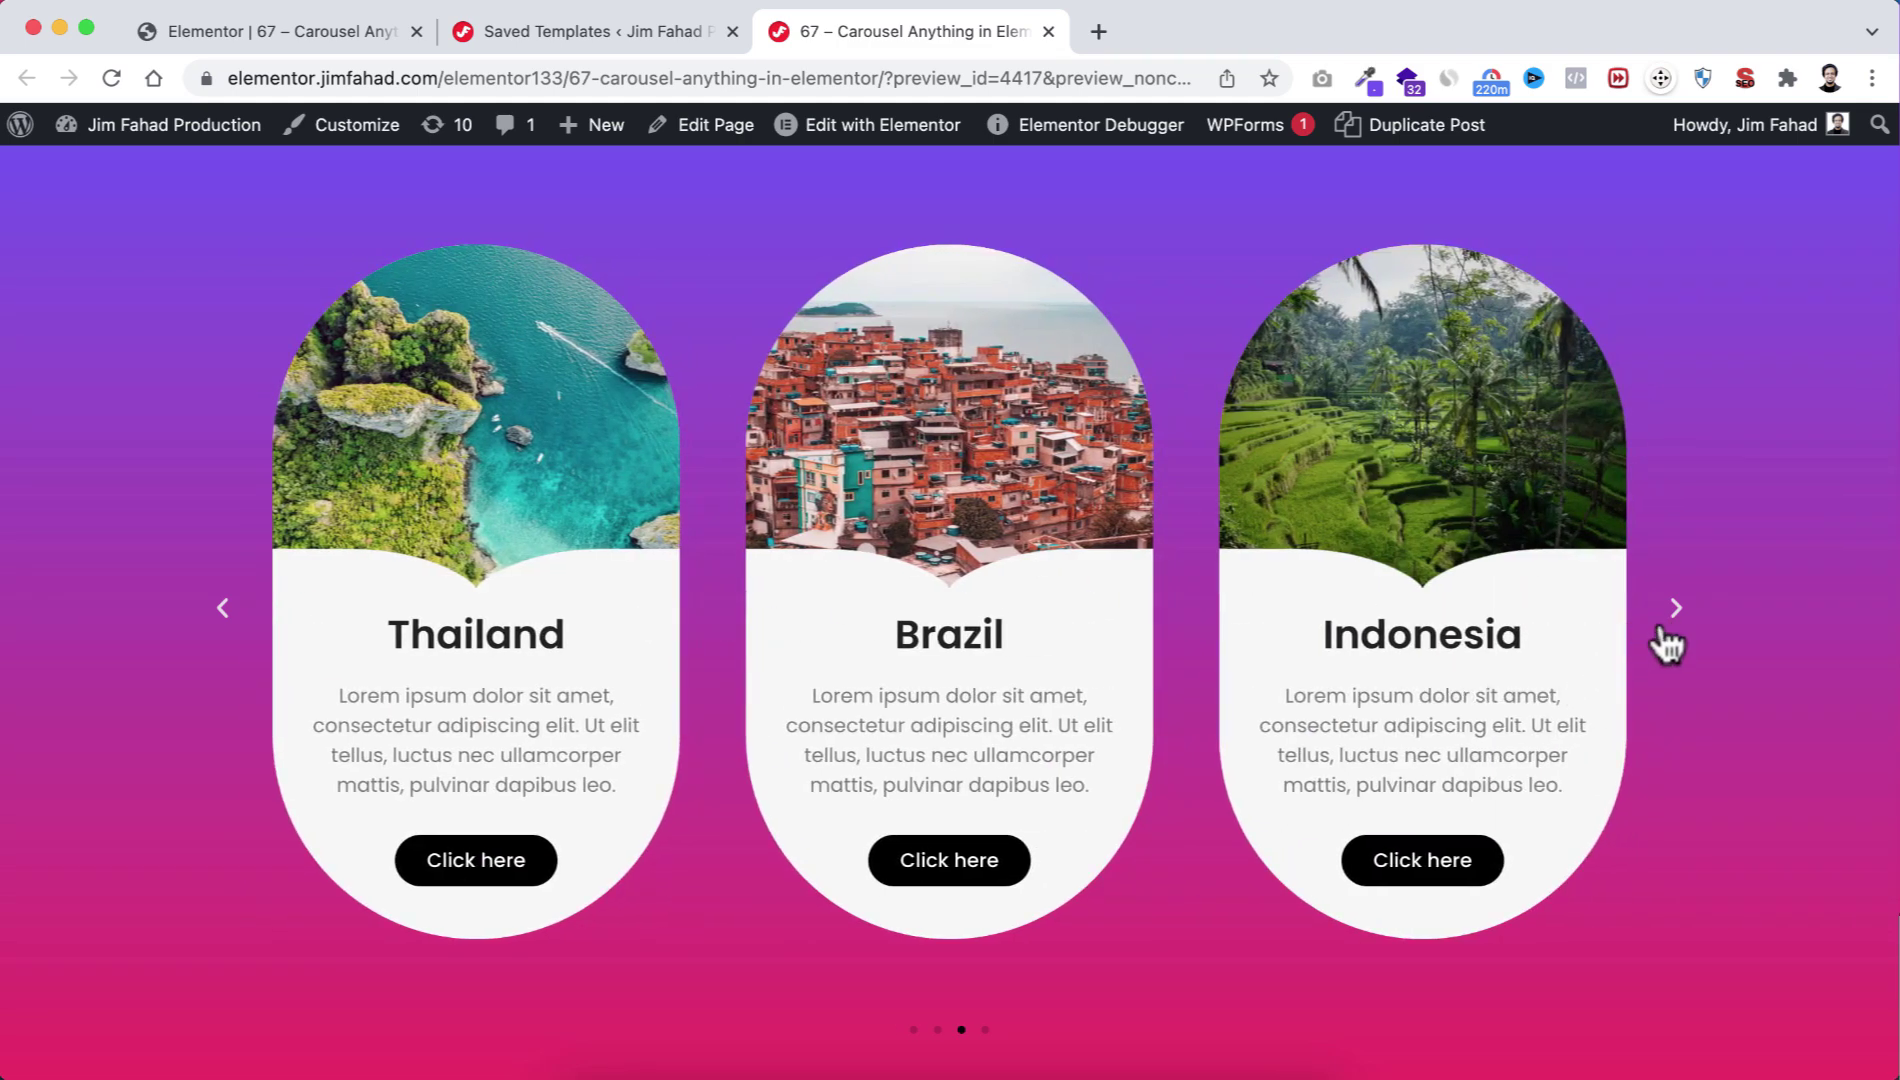
{"action": "left_click", "coordinate": [1680, 612]}
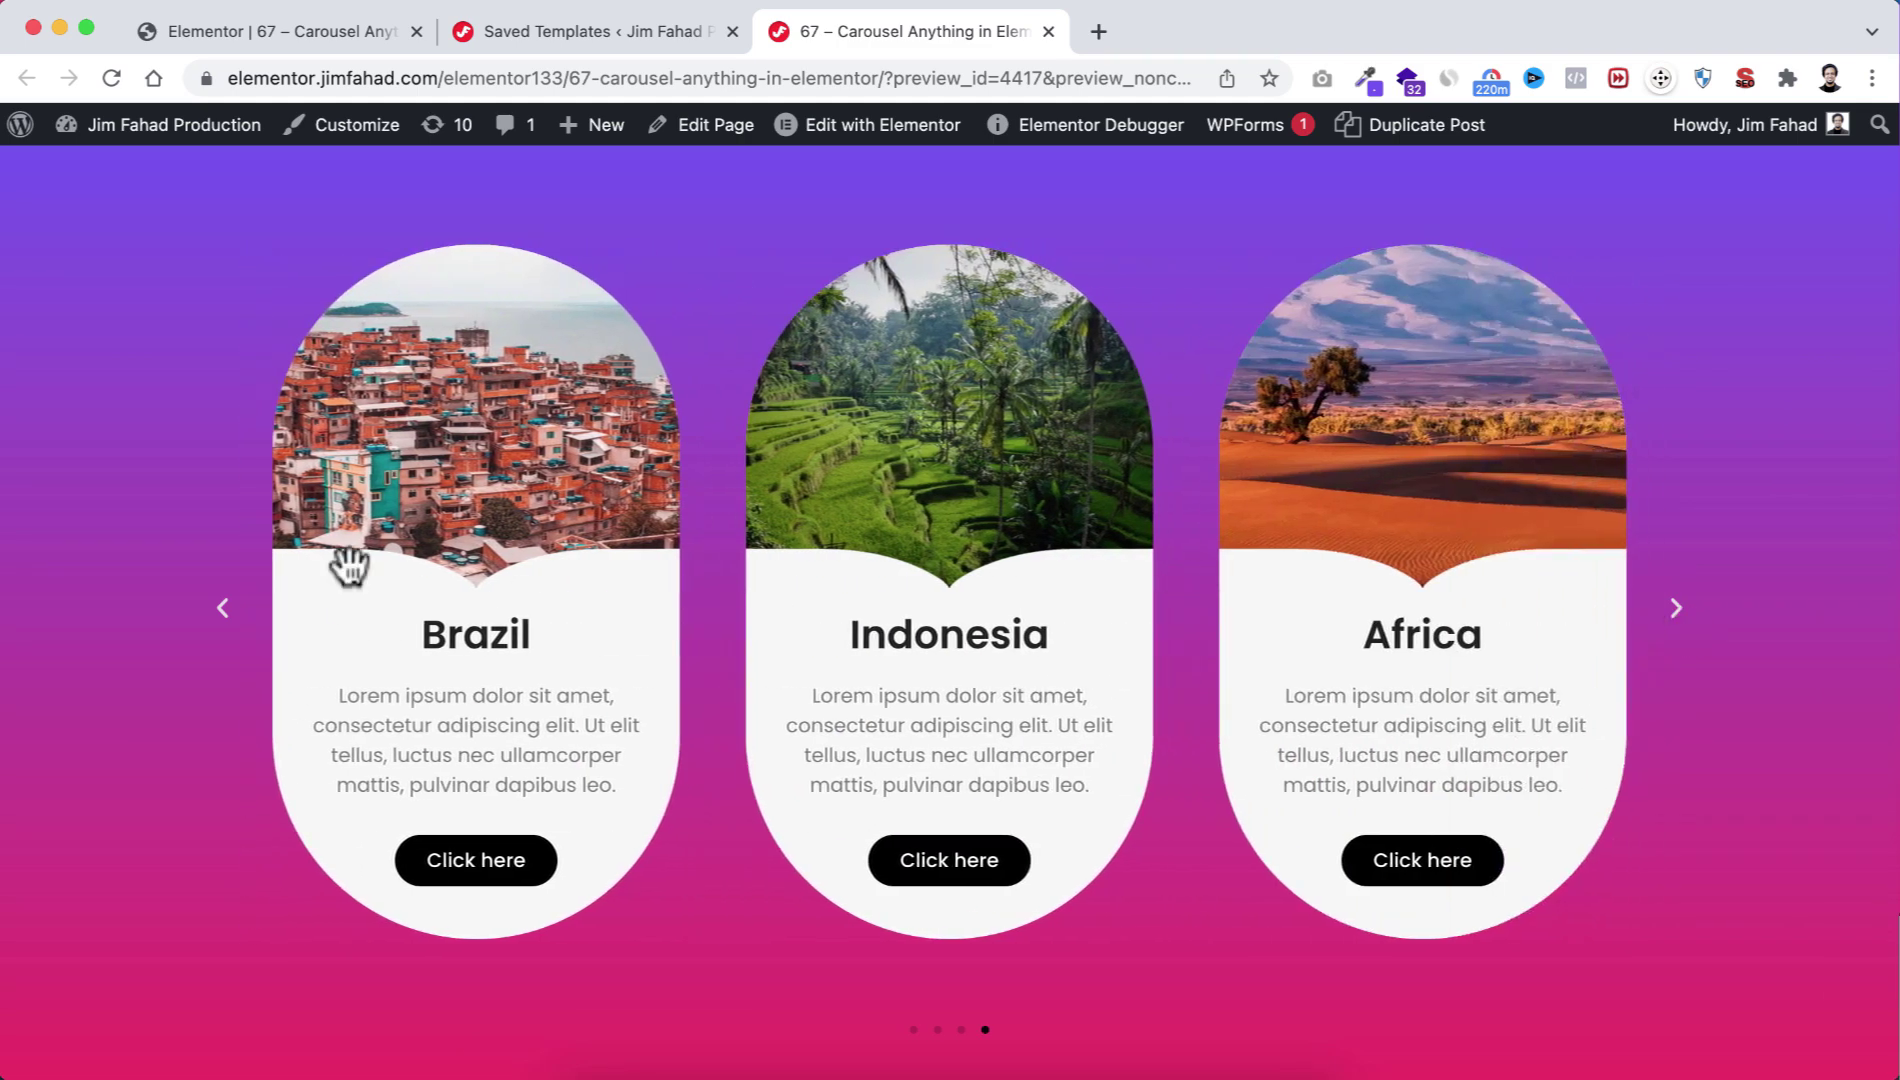
{"action": "left_click", "coordinate": [226, 615]}
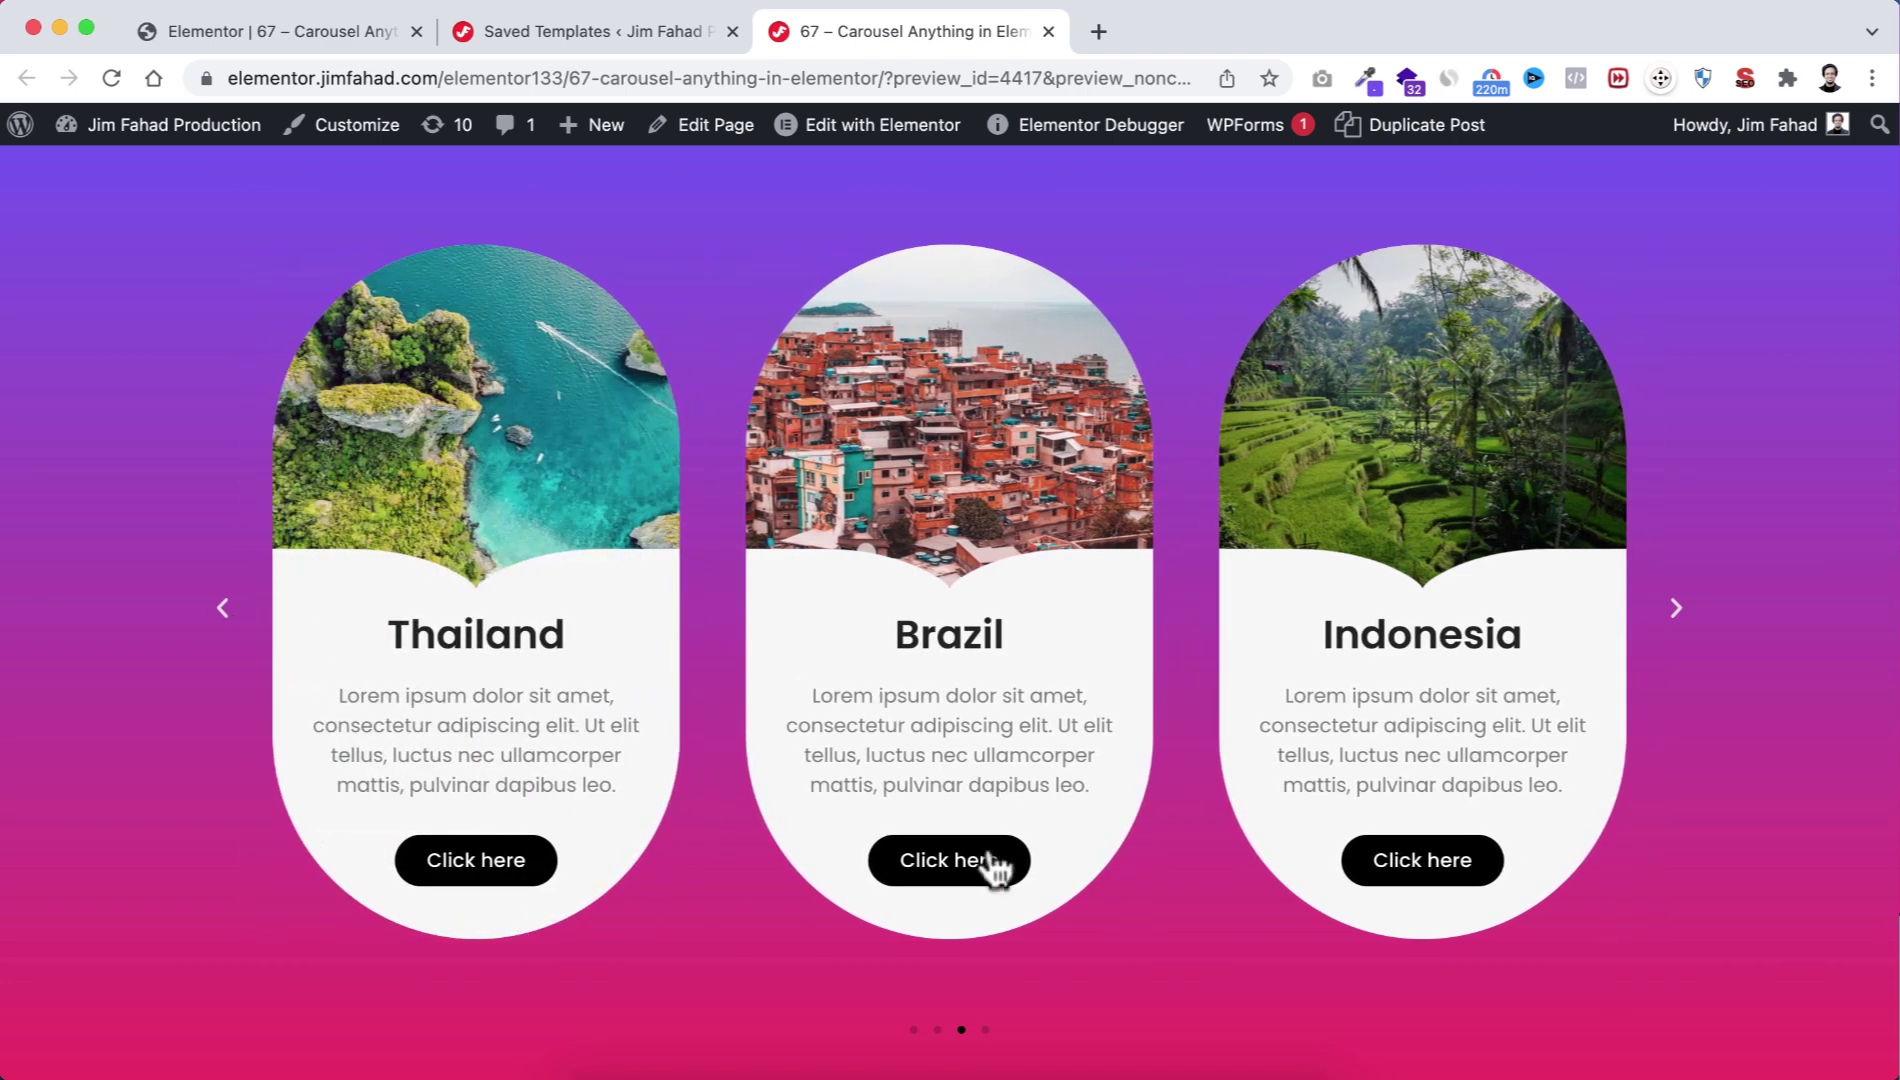
{"action": "scroll", "coordinate": [997, 866], "scroll_direction": "down", "scroll_amount": 1}
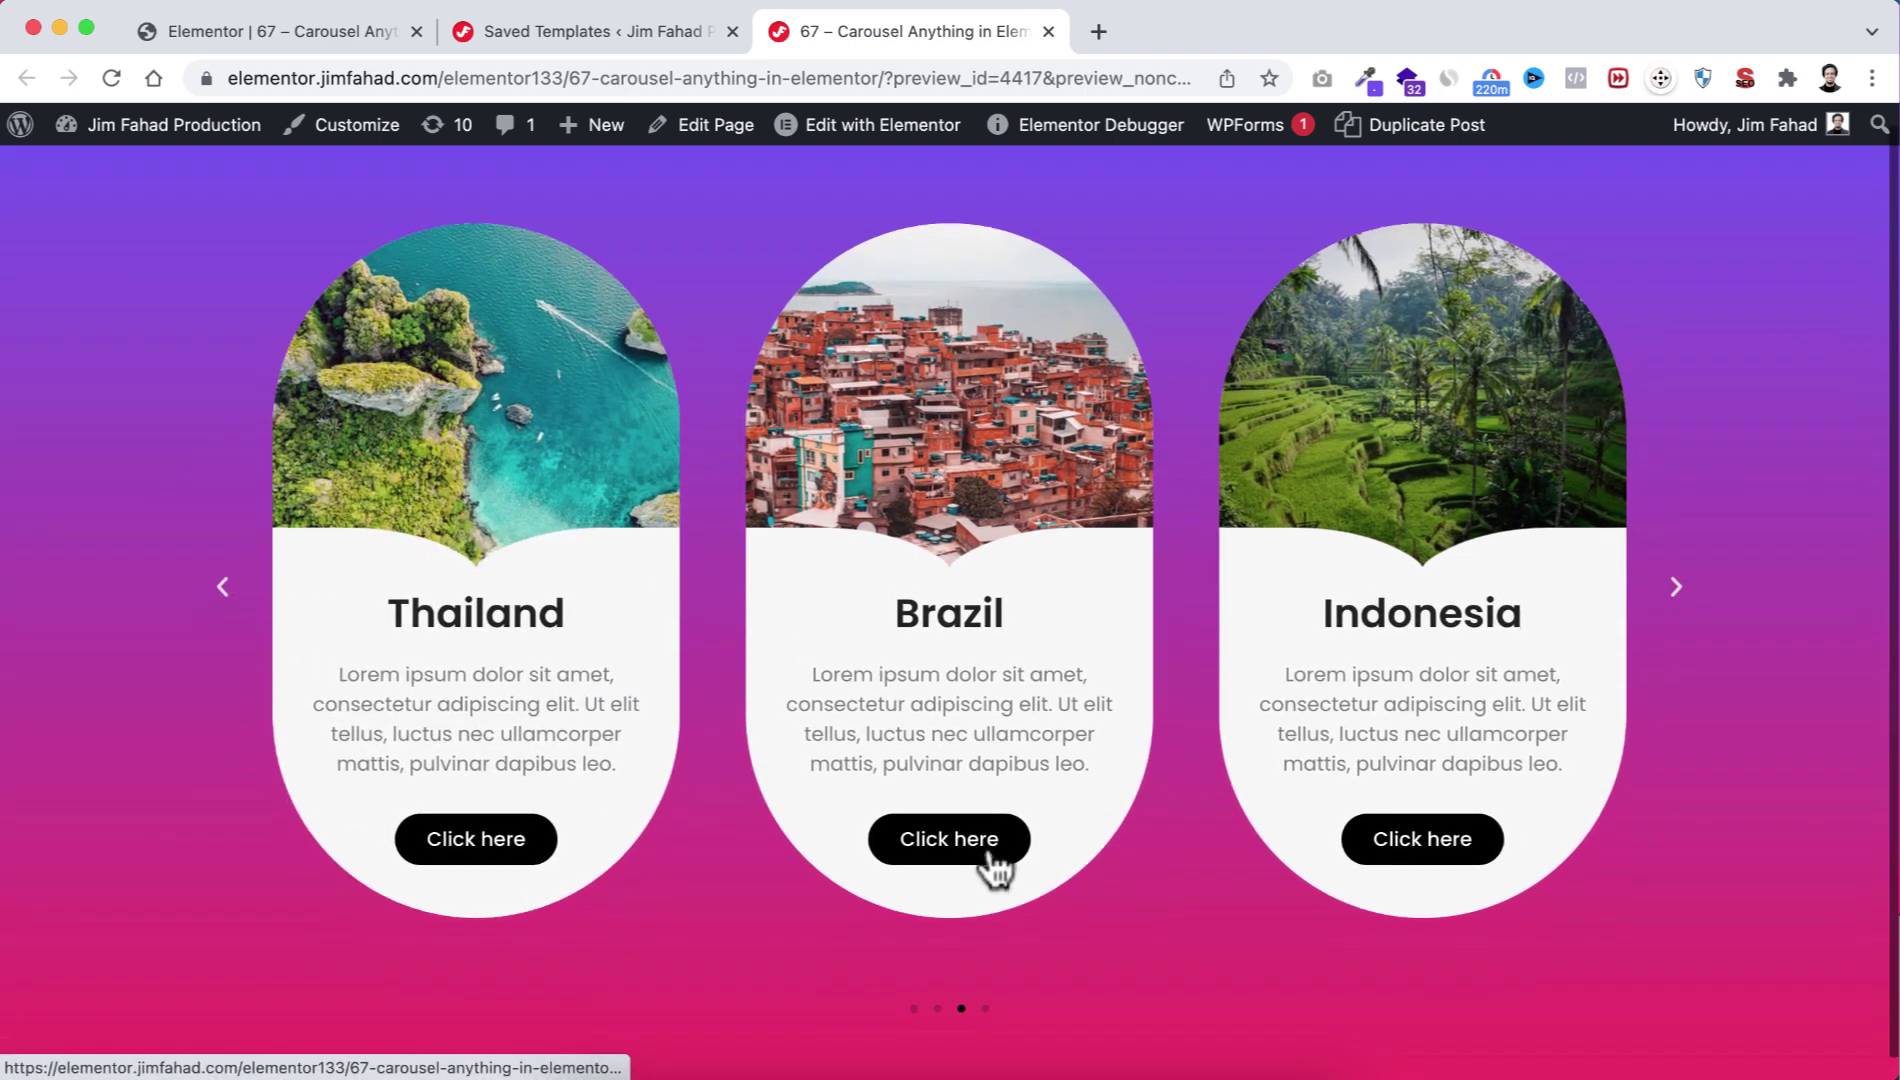
{"action": "left_click", "coordinate": [930, 1008]}
{"action": "left_click", "coordinate": [915, 1010]}
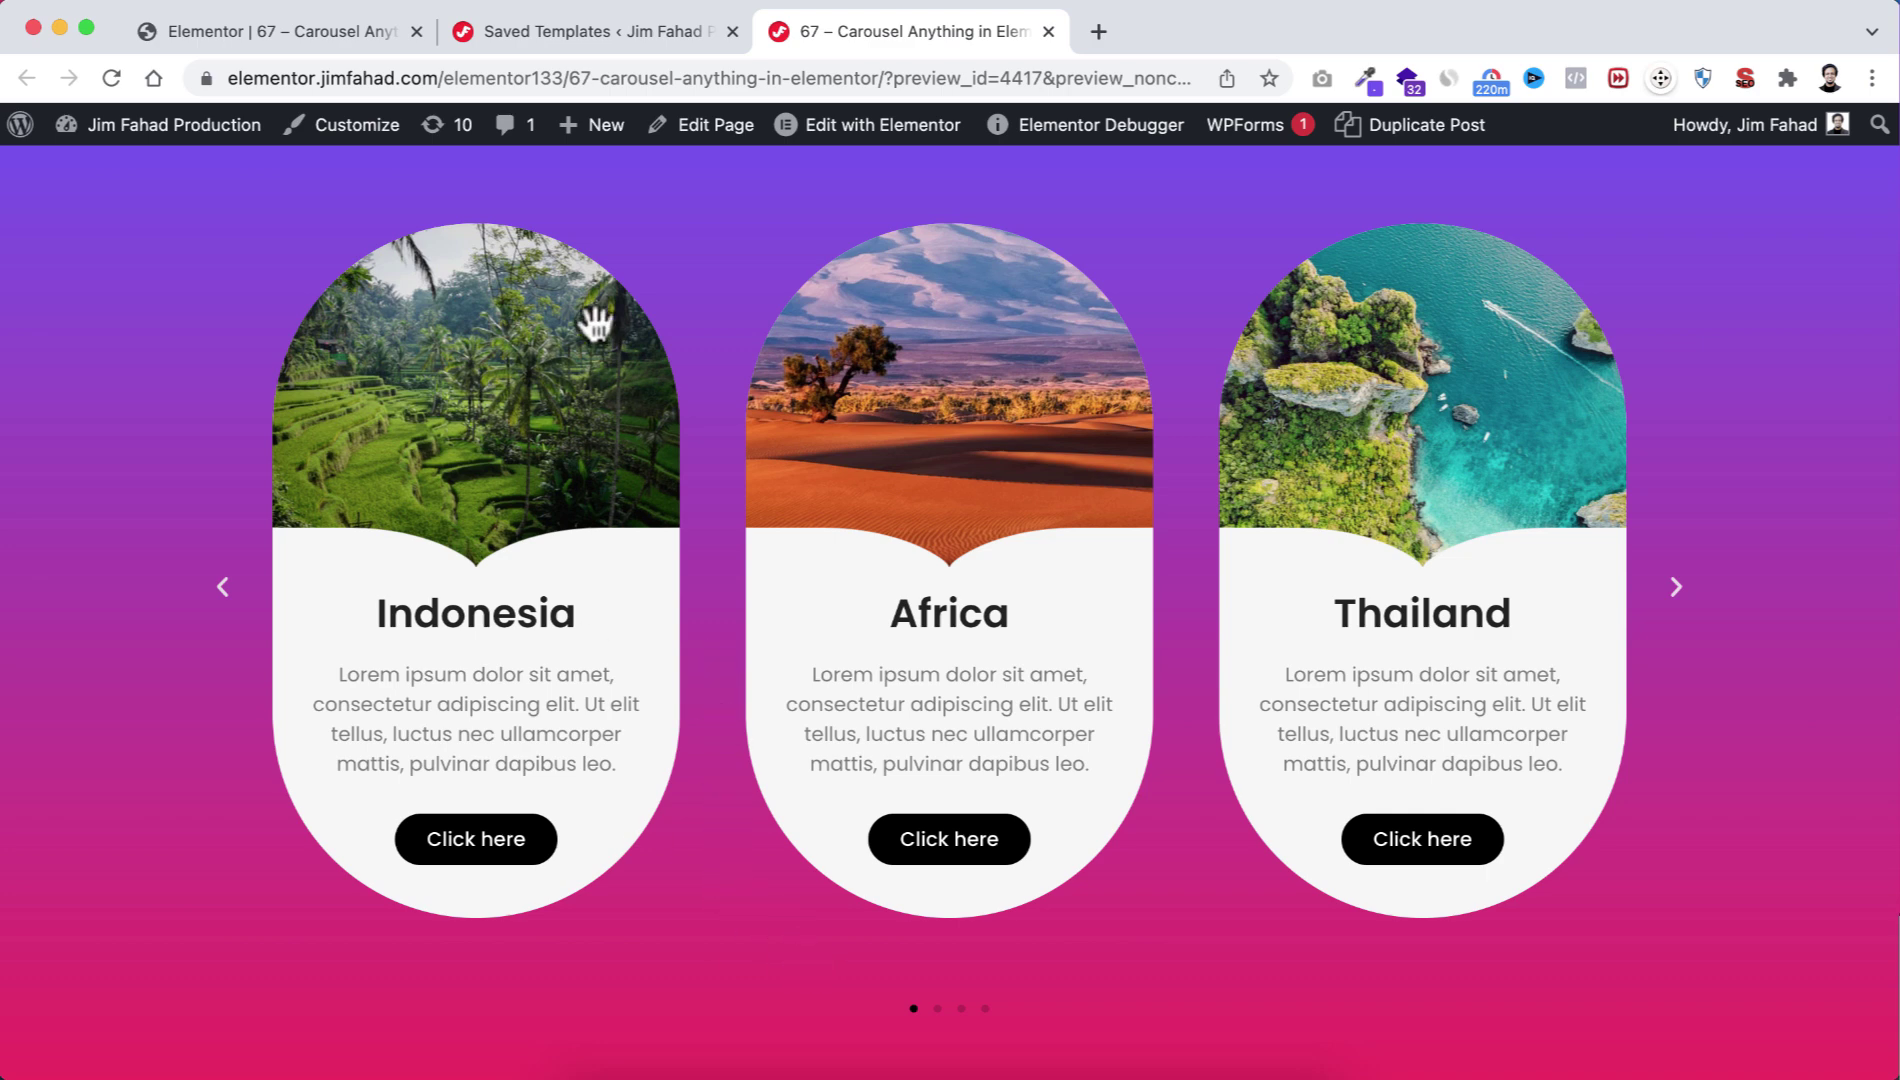
Back in the Elementor editor, set the carousel slides' padding to 0 px on all sides and the content gap to 0.
{"action": "left_click", "coordinate": [255, 33]}
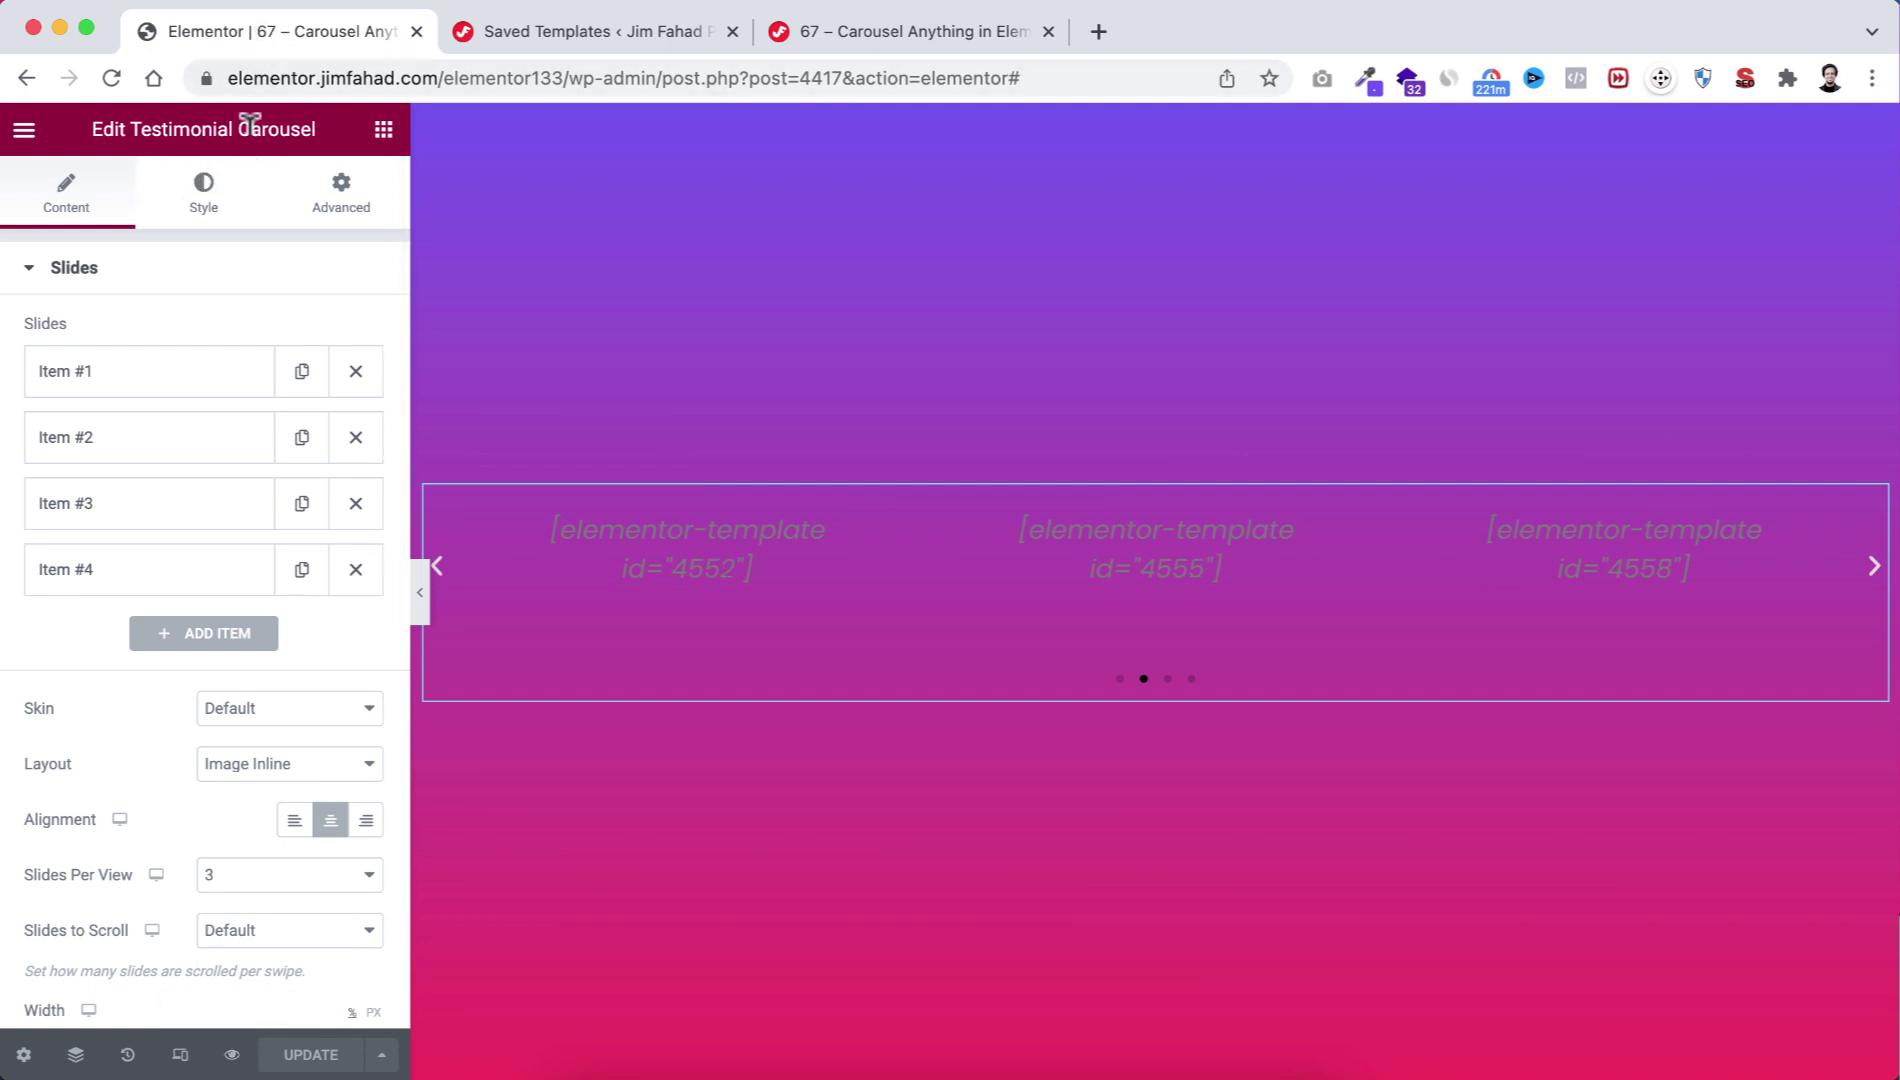
{"action": "left_click", "coordinate": [221, 217]}
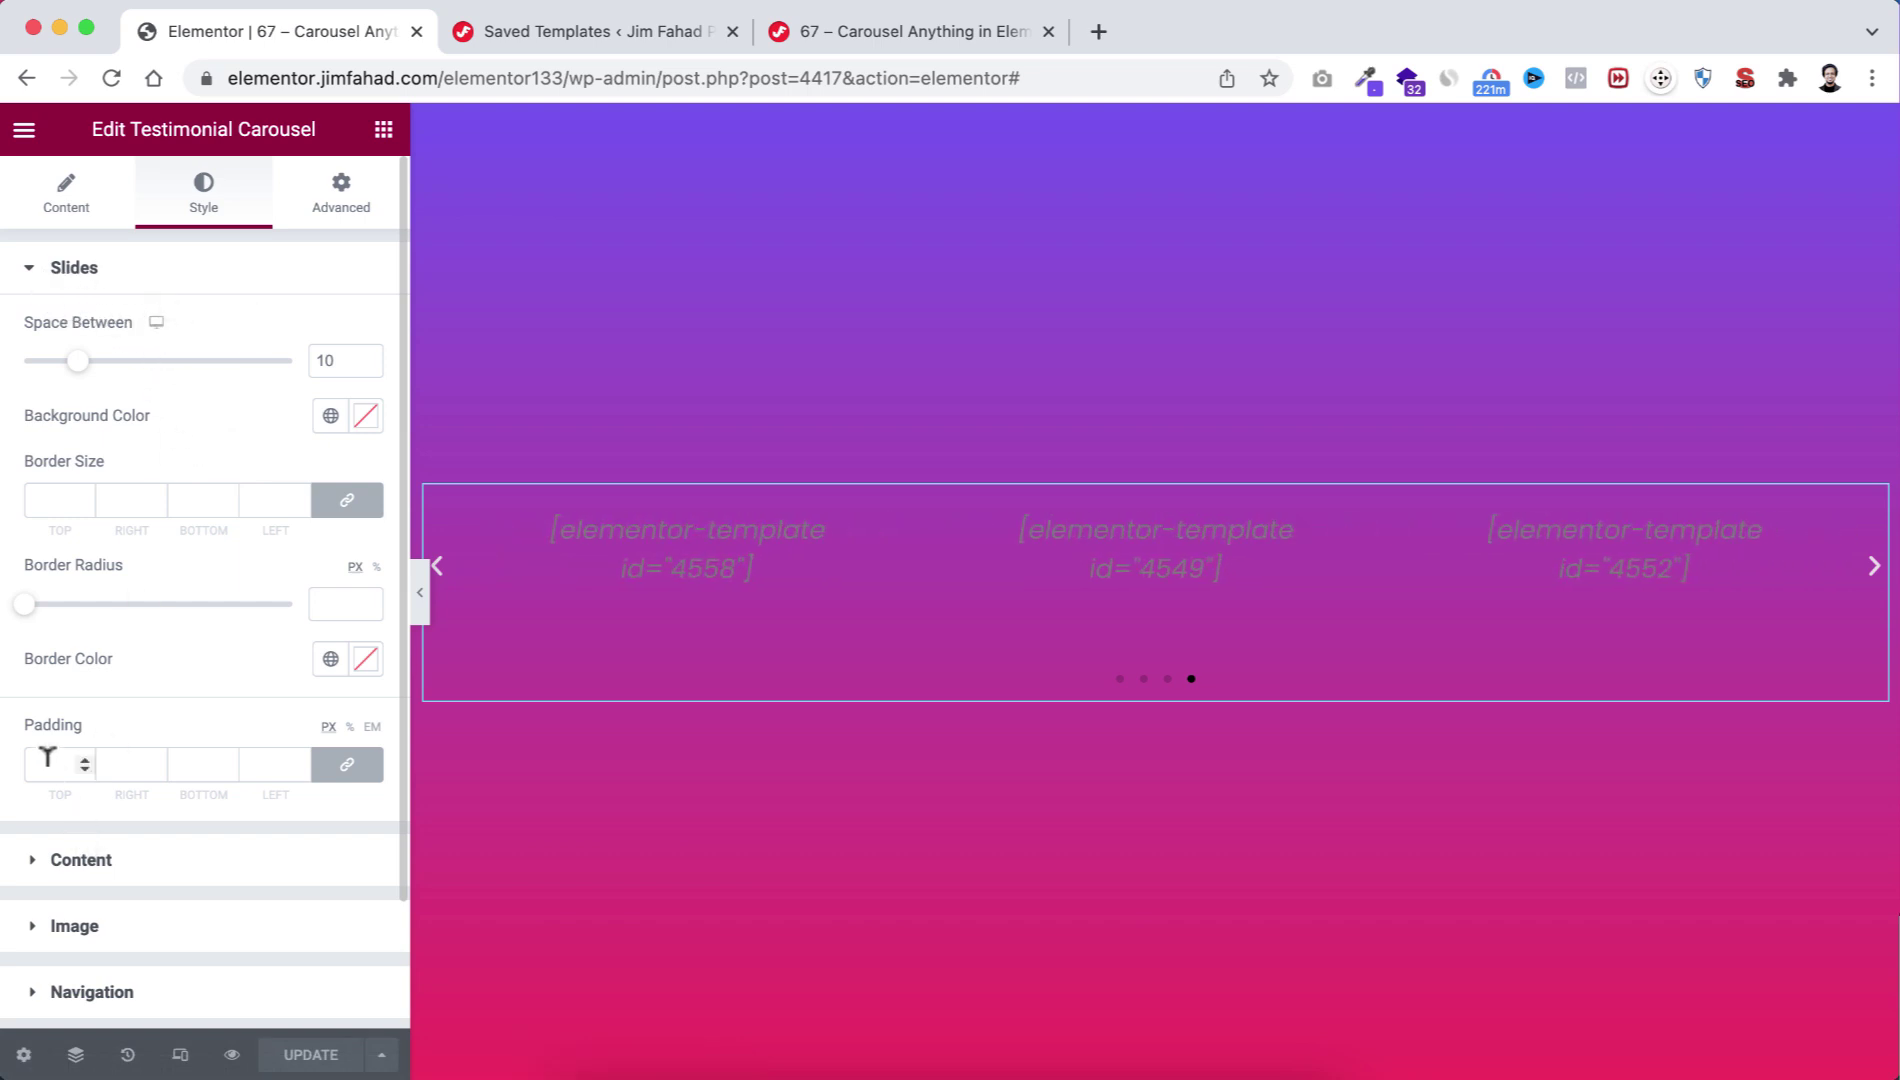
{"action": "type", "text": "0"}
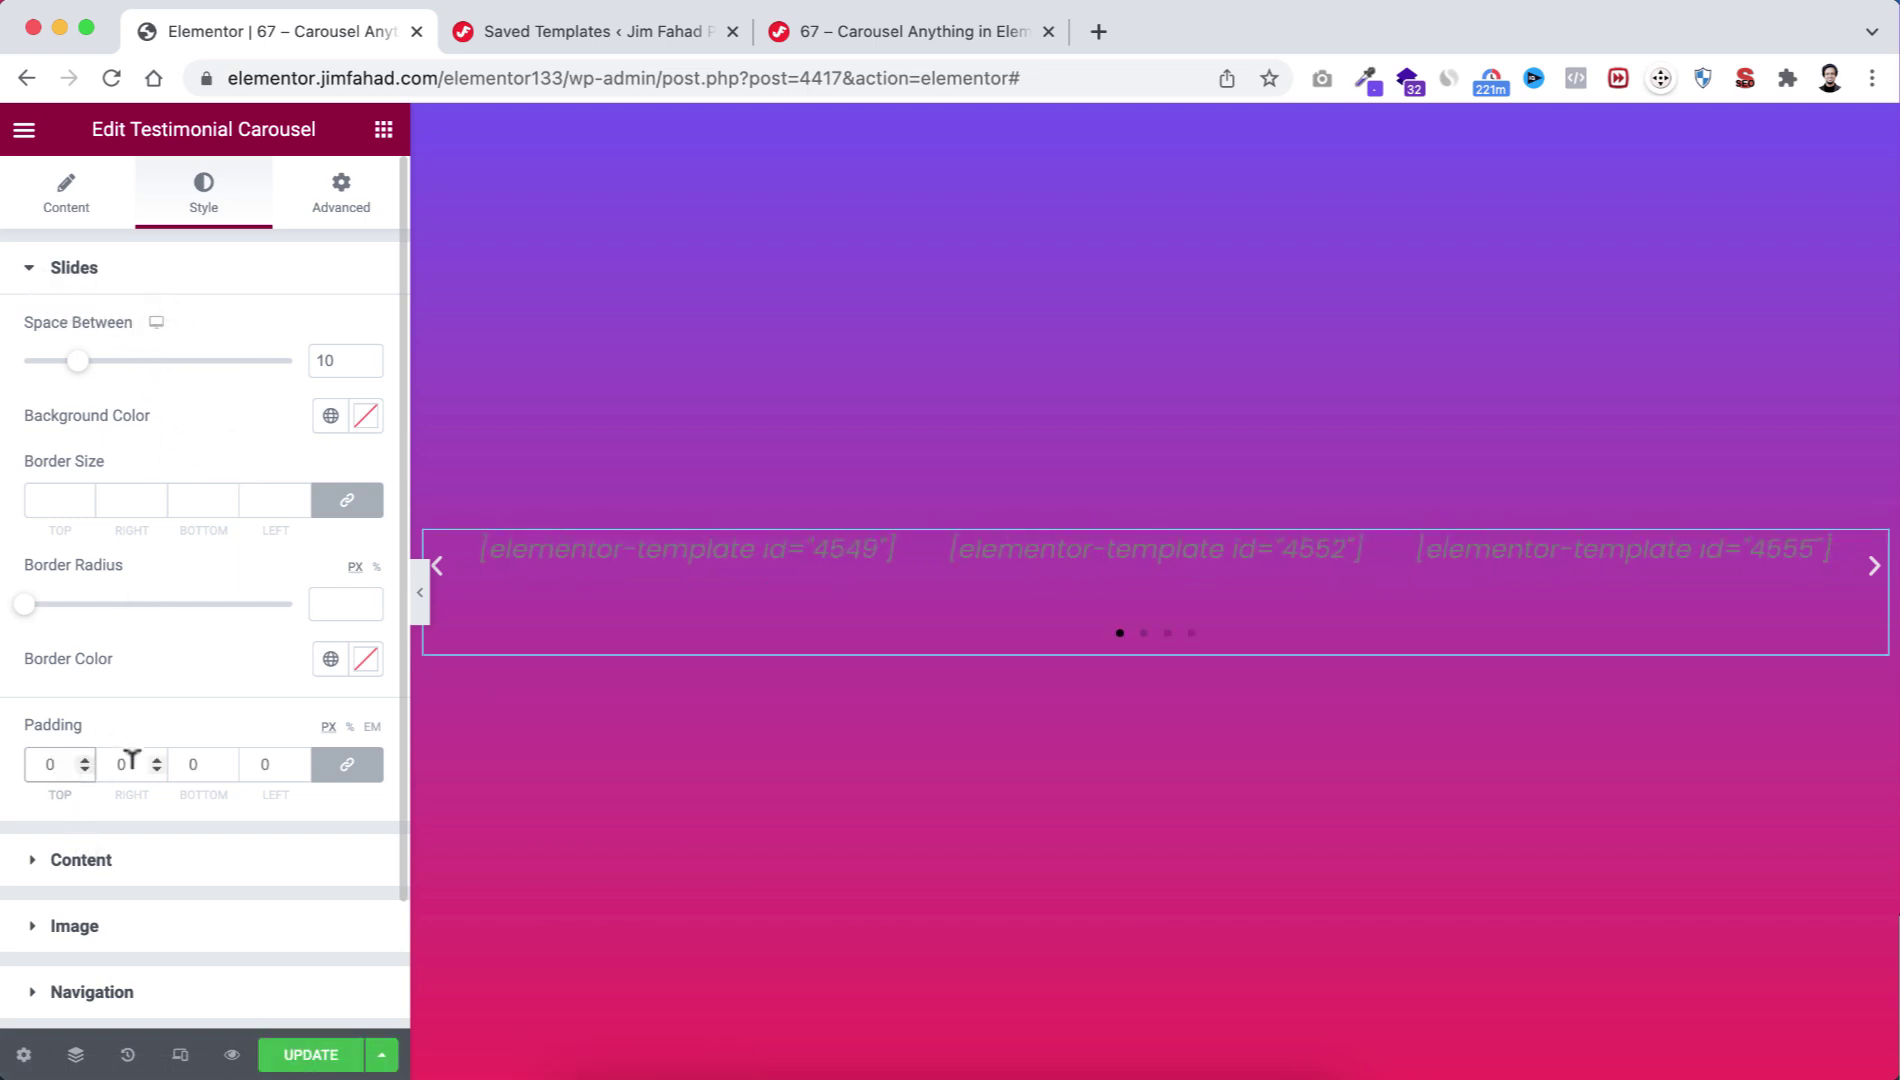
{"action": "scroll", "coordinate": [136, 780], "scroll_direction": "down", "scroll_amount": 3}
{"action": "left_click", "coordinate": [84, 714]}
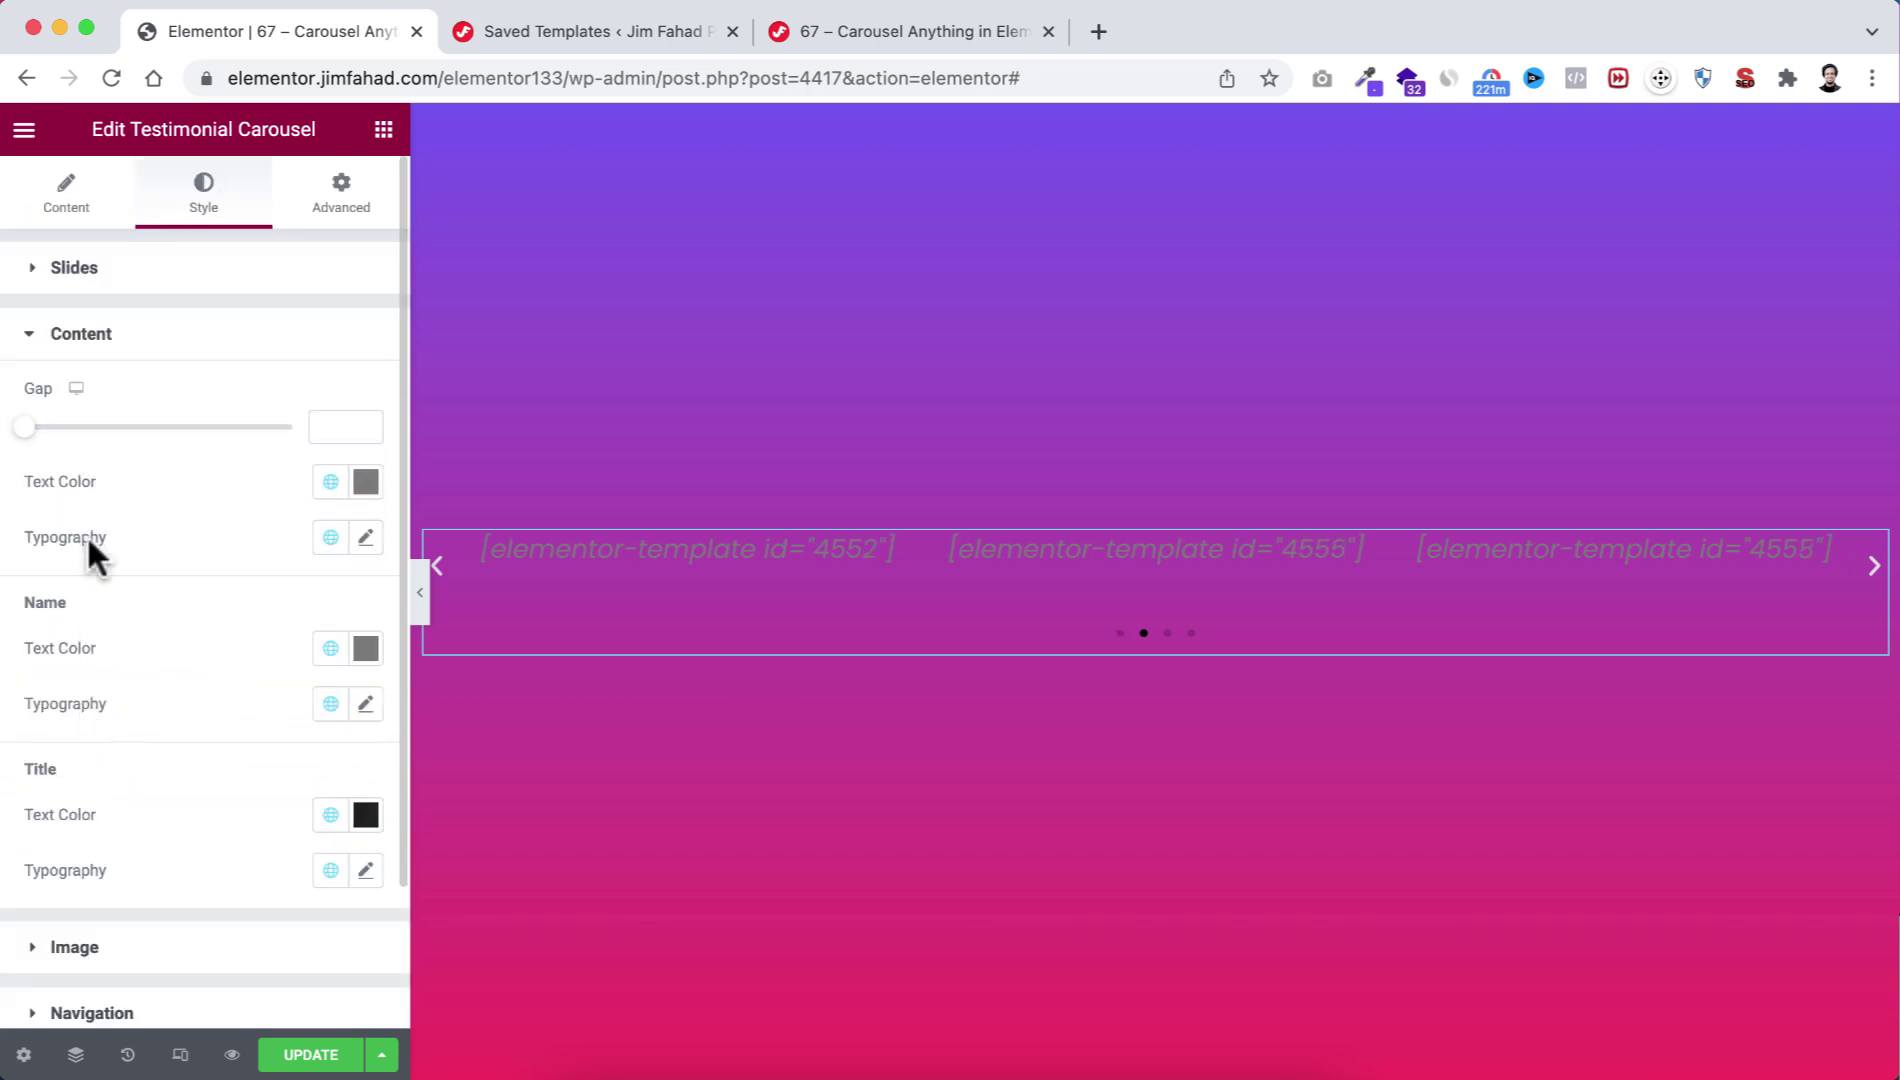
{"action": "left_click", "coordinate": [328, 420]}
{"action": "type", "text": "0"}
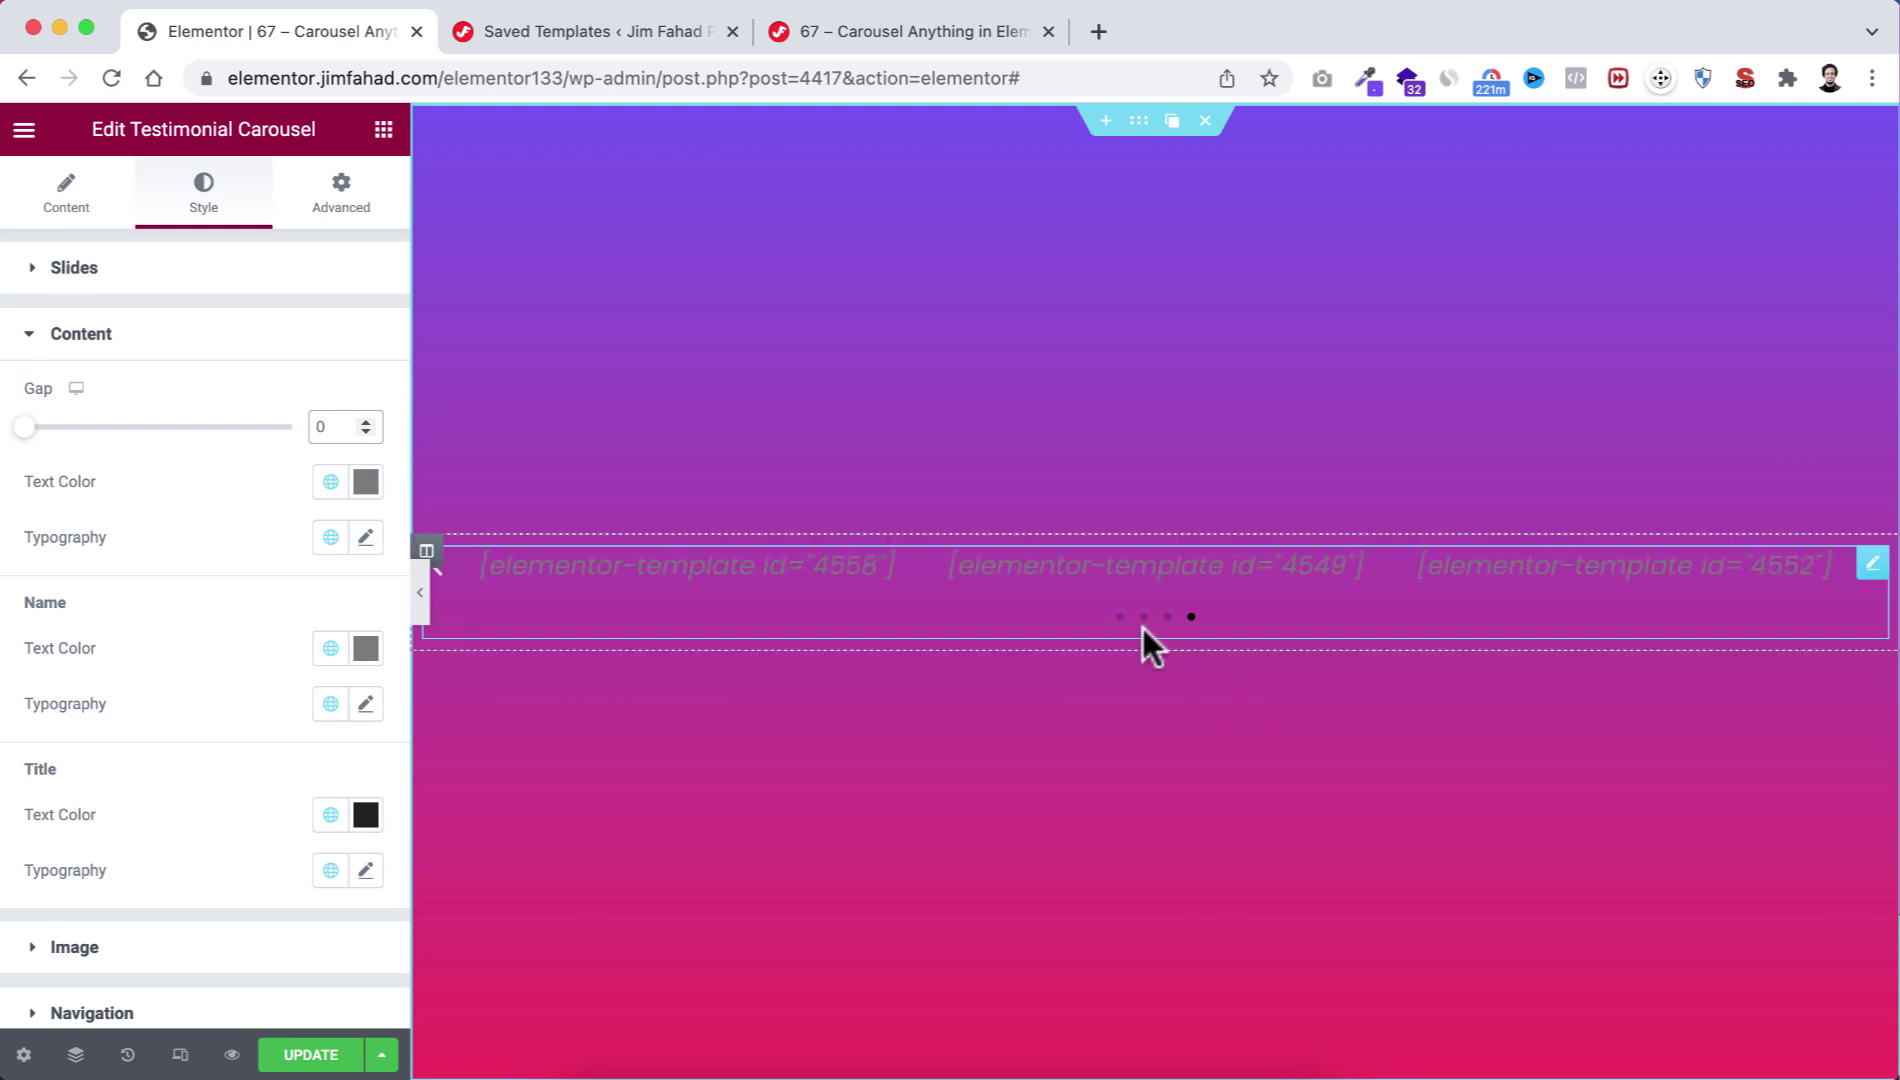
Switch the carousel's arrows off and on again in the additional options, and look through the pagination types.
{"action": "left_click", "coordinate": [68, 200]}
{"action": "scroll", "coordinate": [172, 877], "scroll_direction": "down", "scroll_amount": 5}
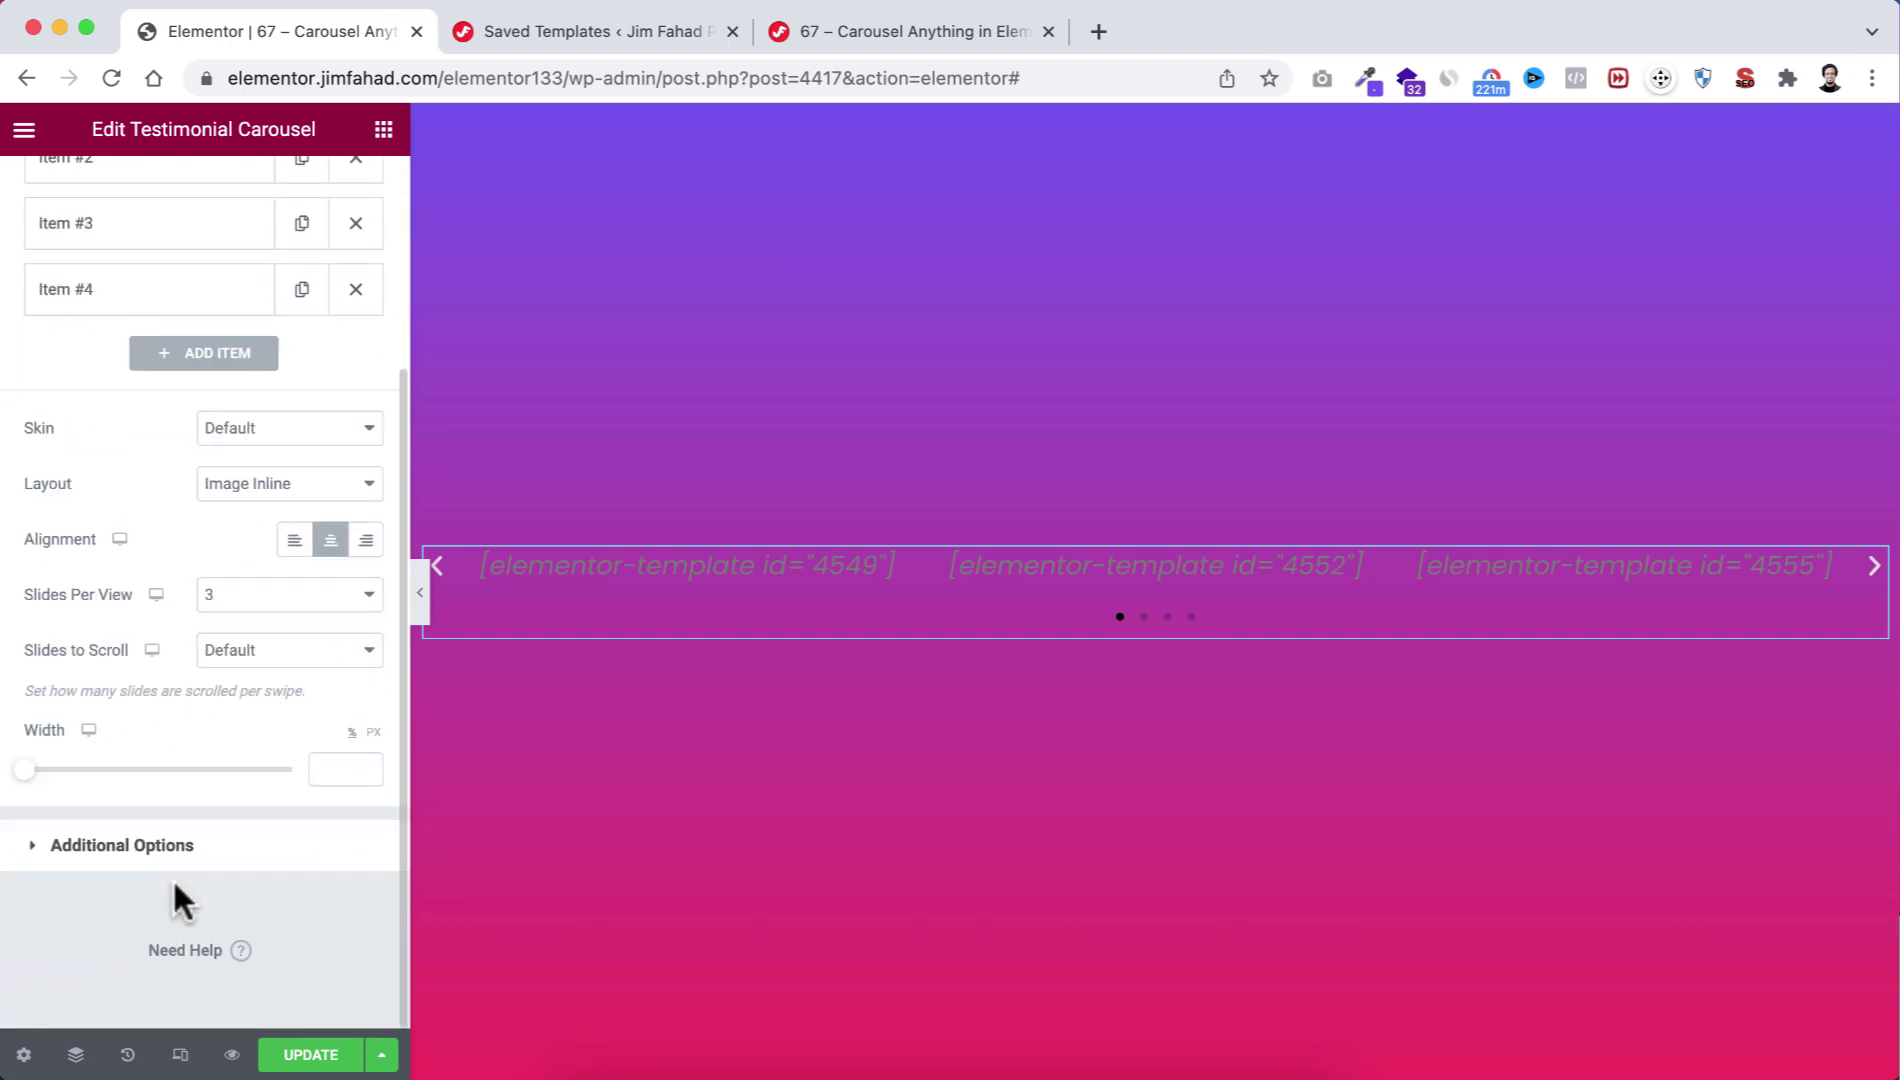
{"action": "left_click", "coordinate": [171, 846]}
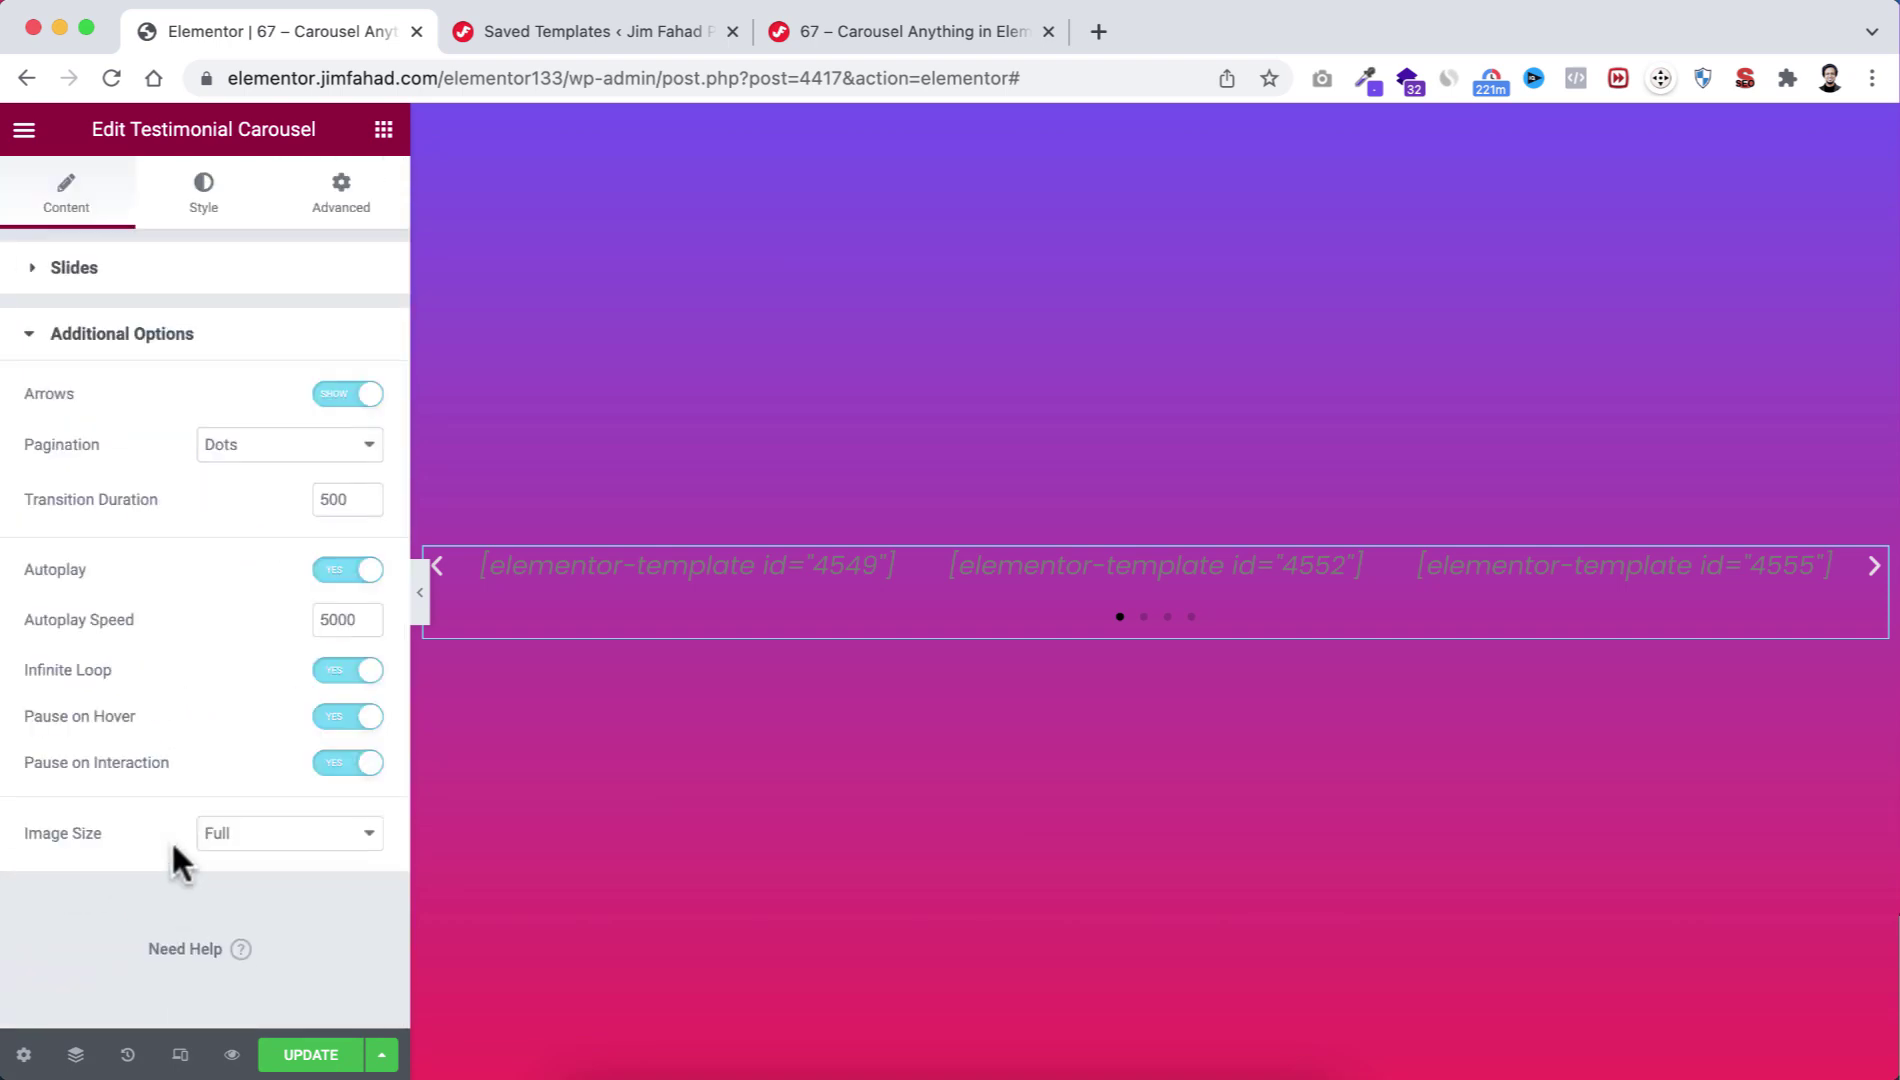
{"action": "left_click", "coordinate": [338, 400]}
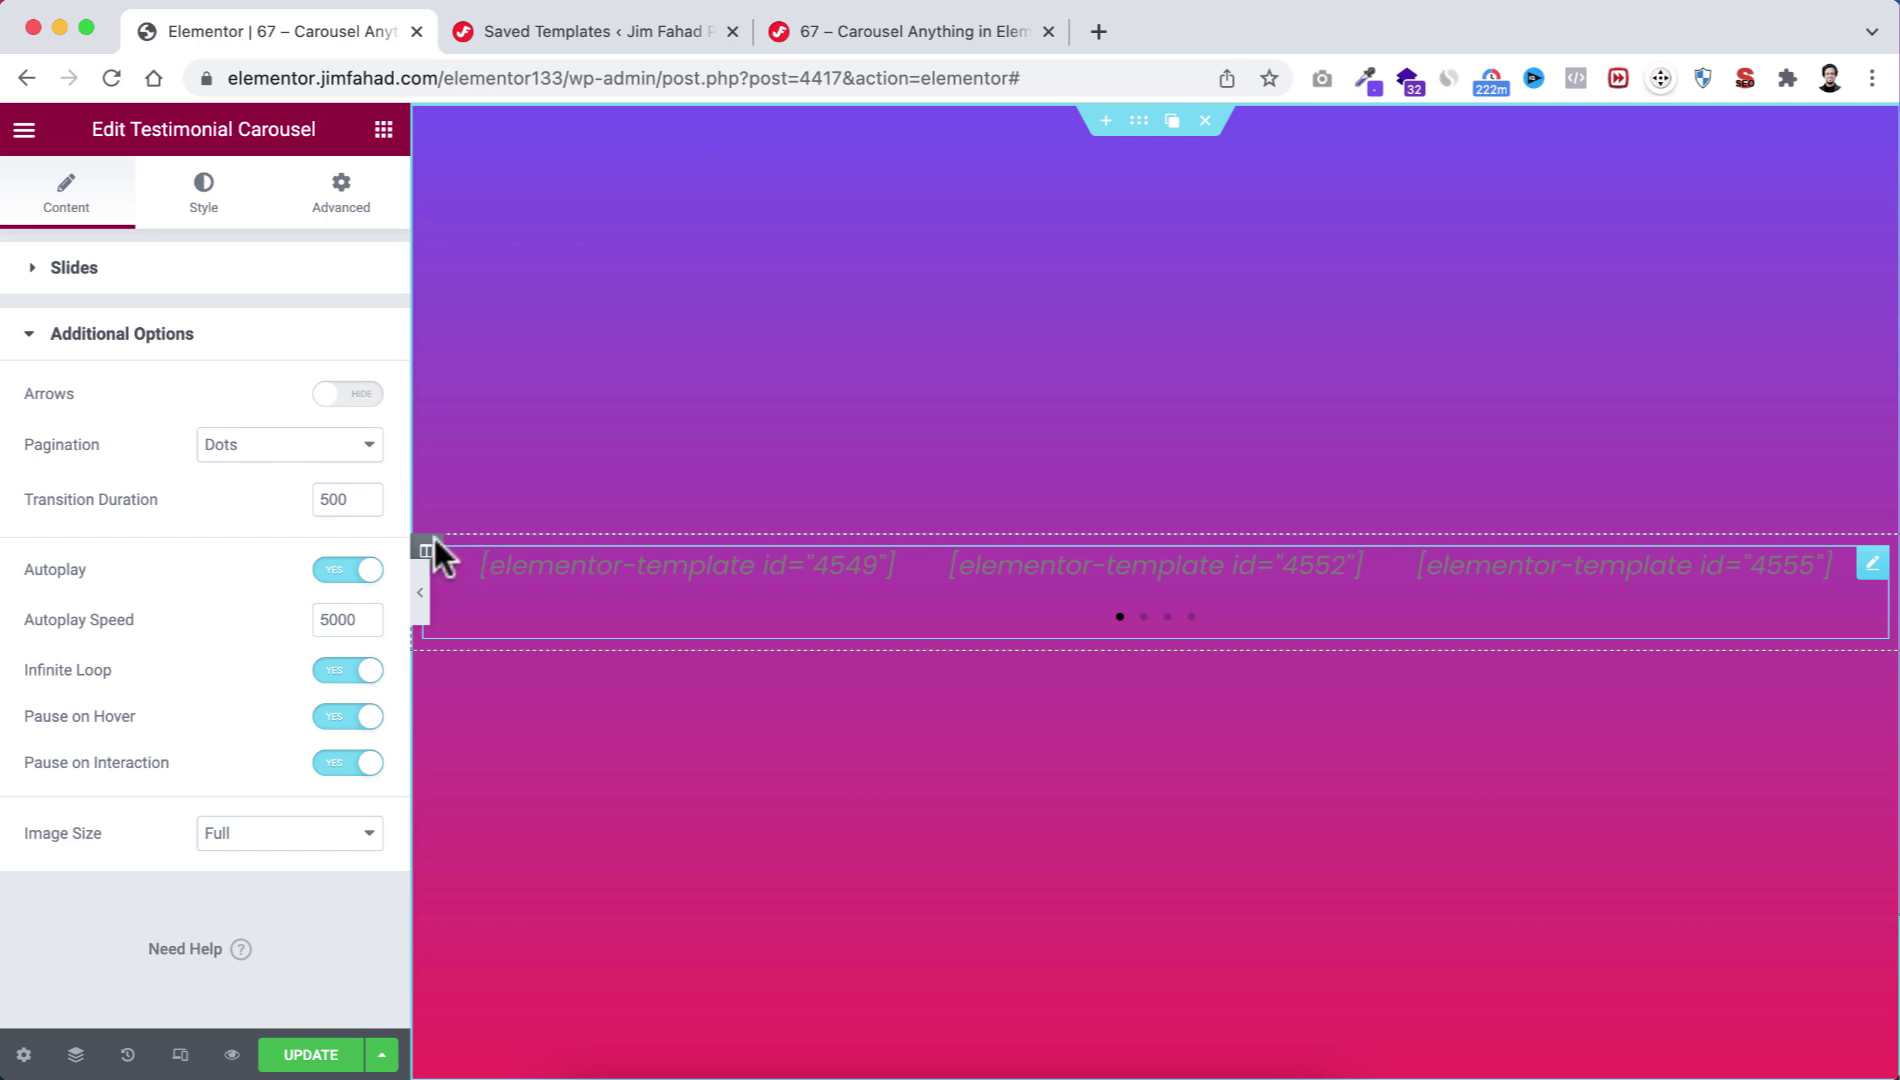
{"action": "left_click", "coordinate": [362, 405]}
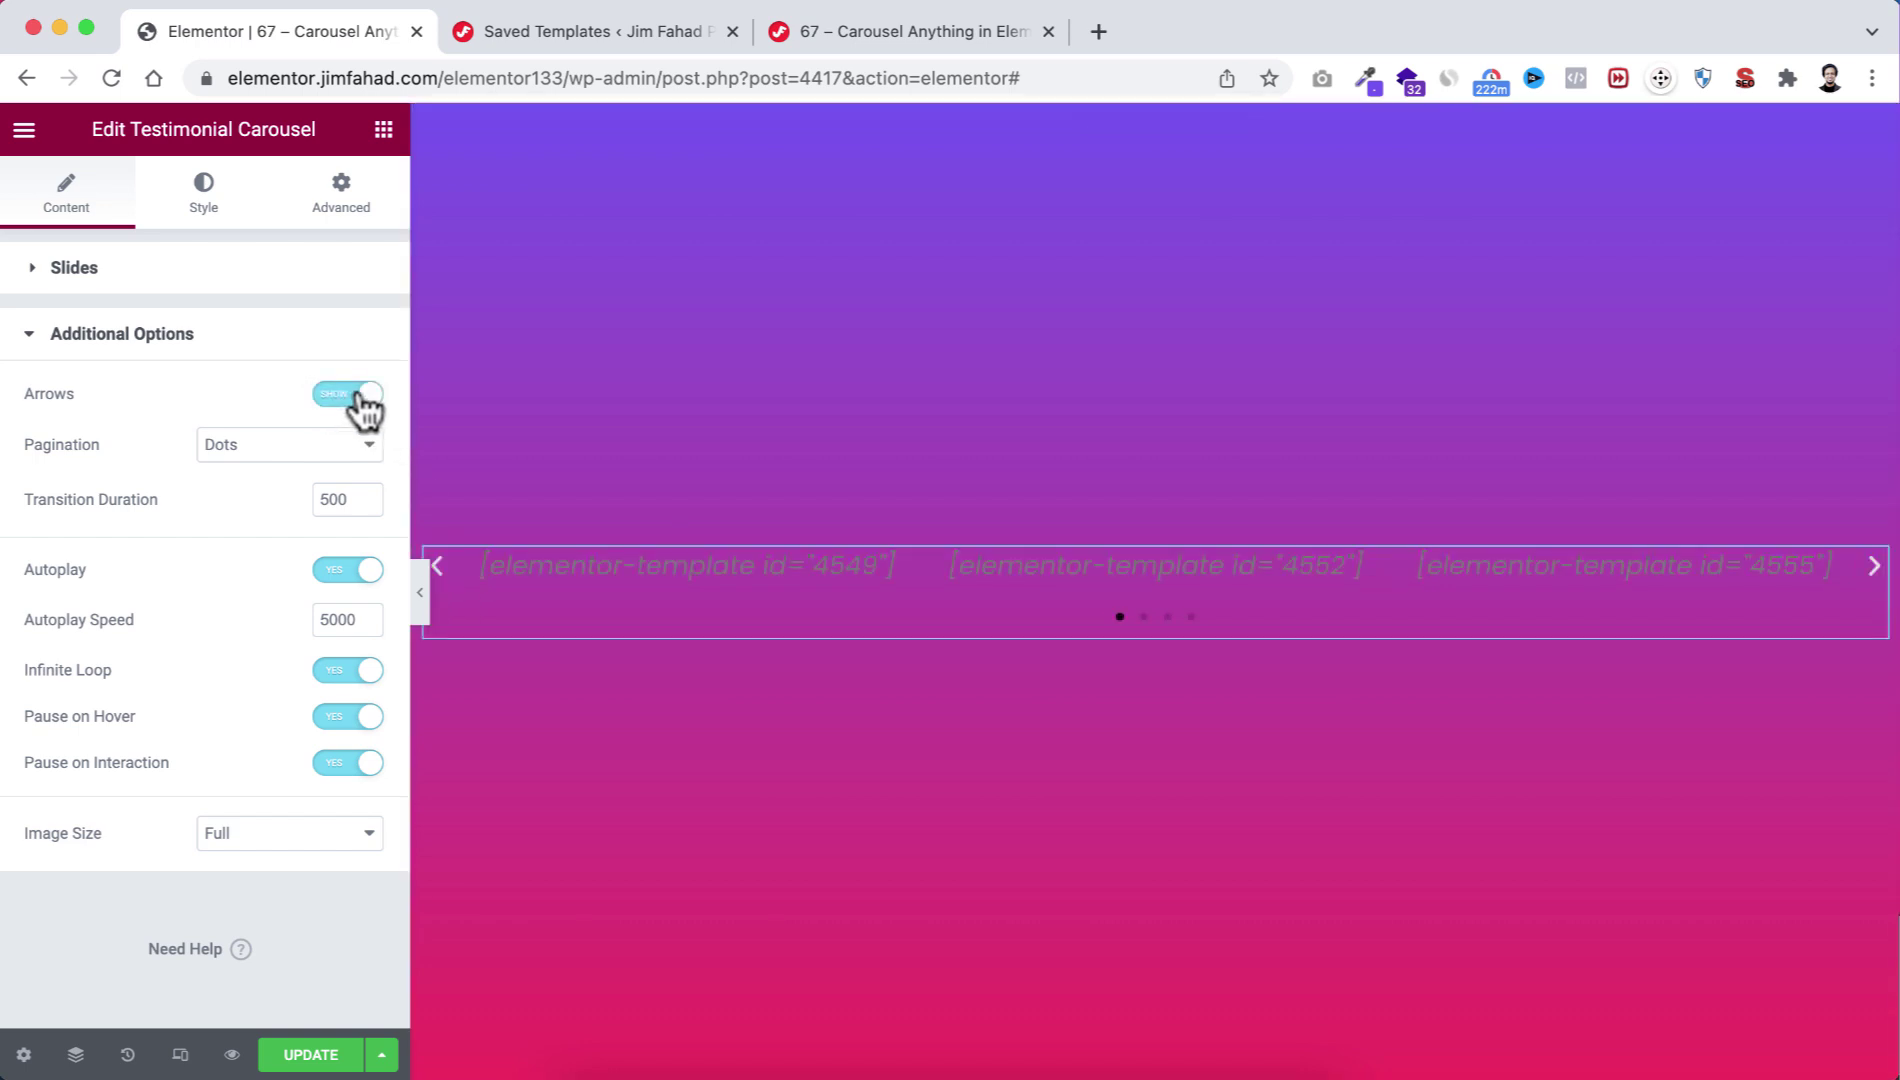
{"action": "left_click", "coordinate": [238, 452]}
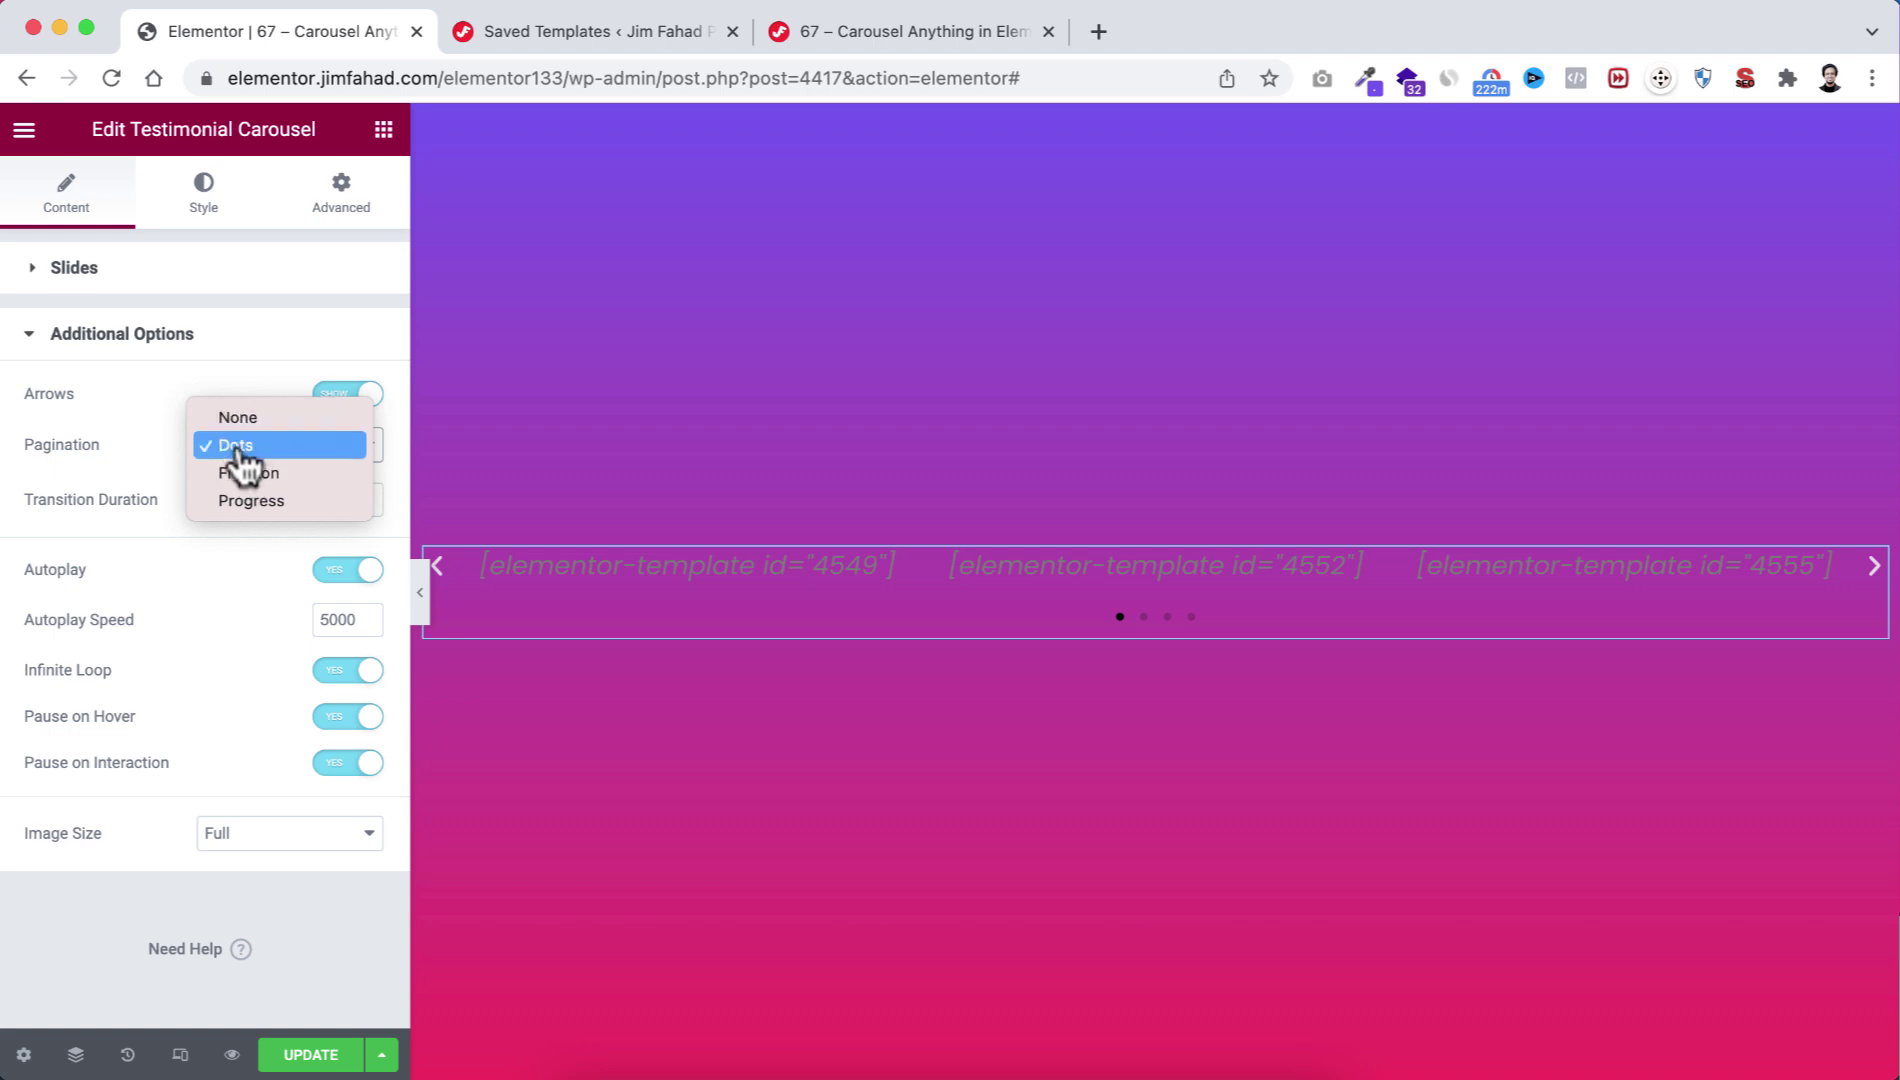
{"action": "left_click", "coordinate": [163, 475]}
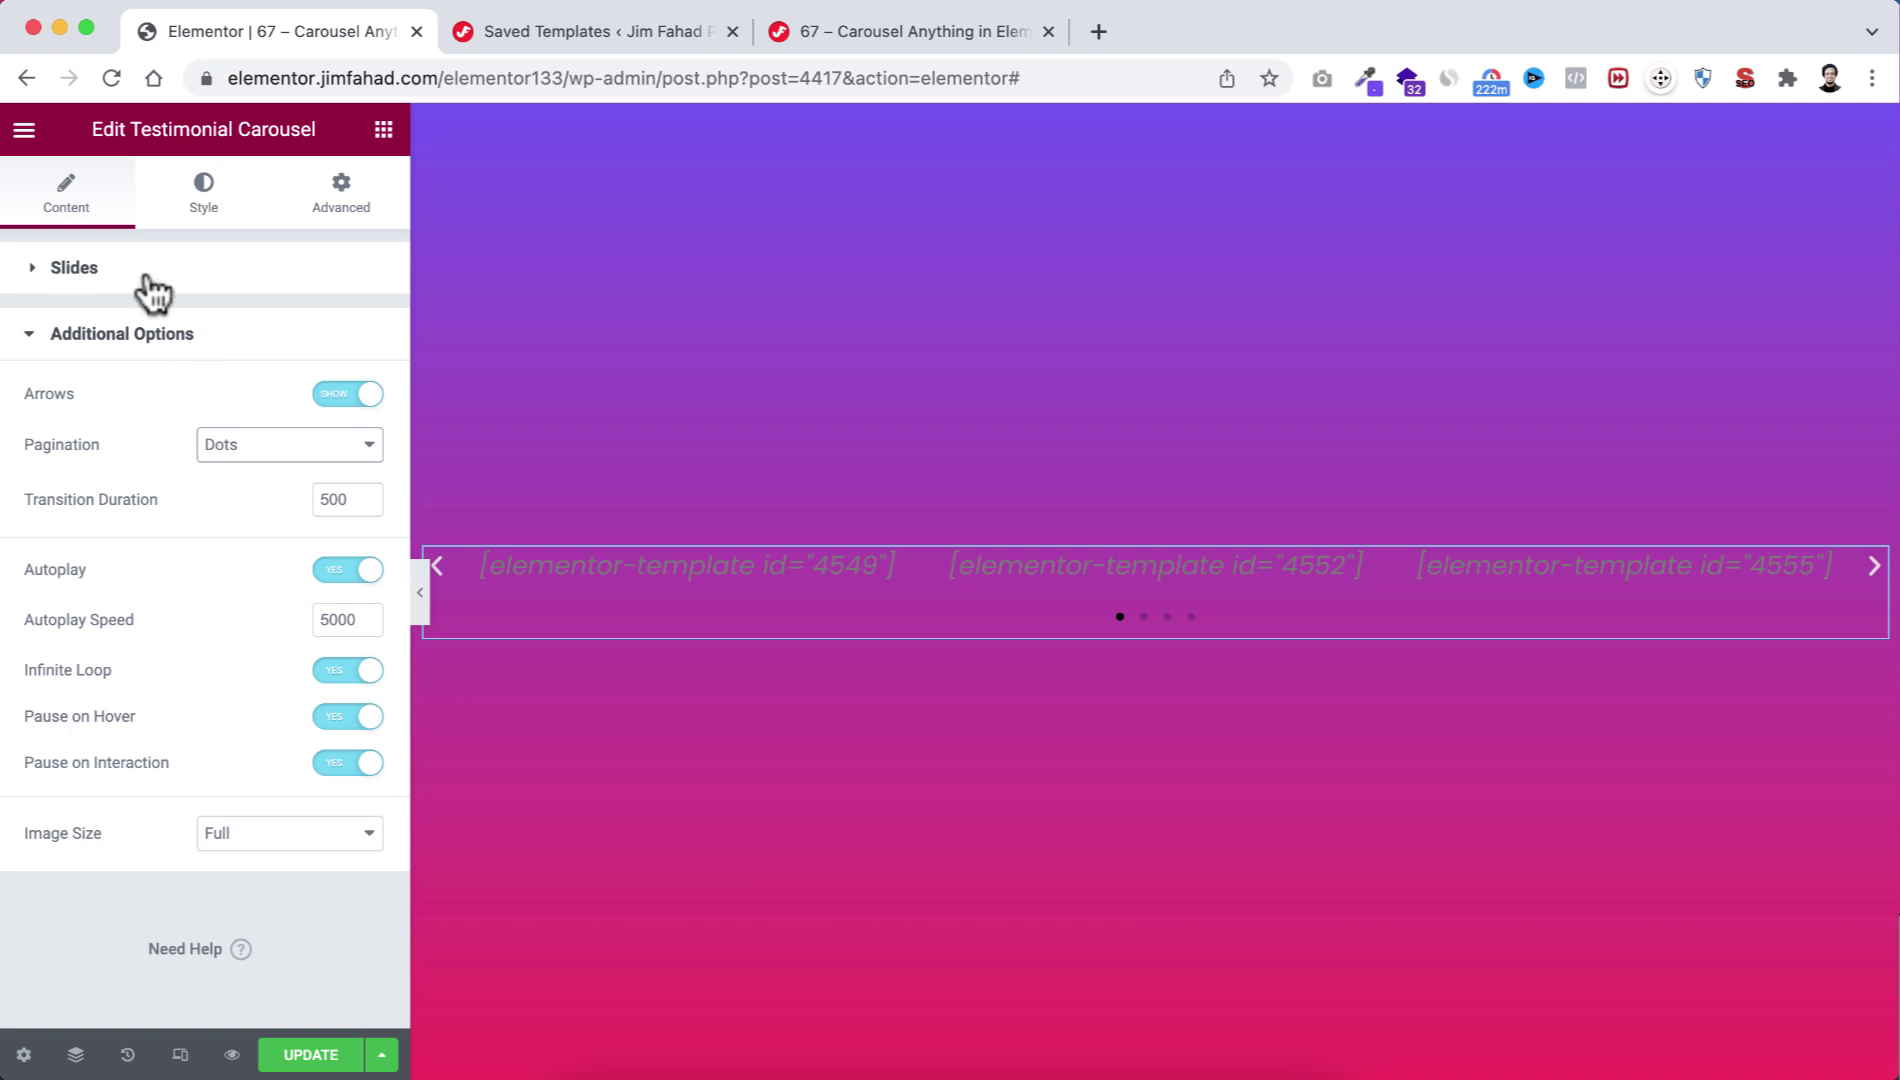
Set the carousel's navigation arrows to size 30 and colour #FFFFFF in its style settings.
{"action": "left_click", "coordinate": [208, 198]}
{"action": "scroll", "coordinate": [217, 539], "scroll_direction": "down", "scroll_amount": 3}
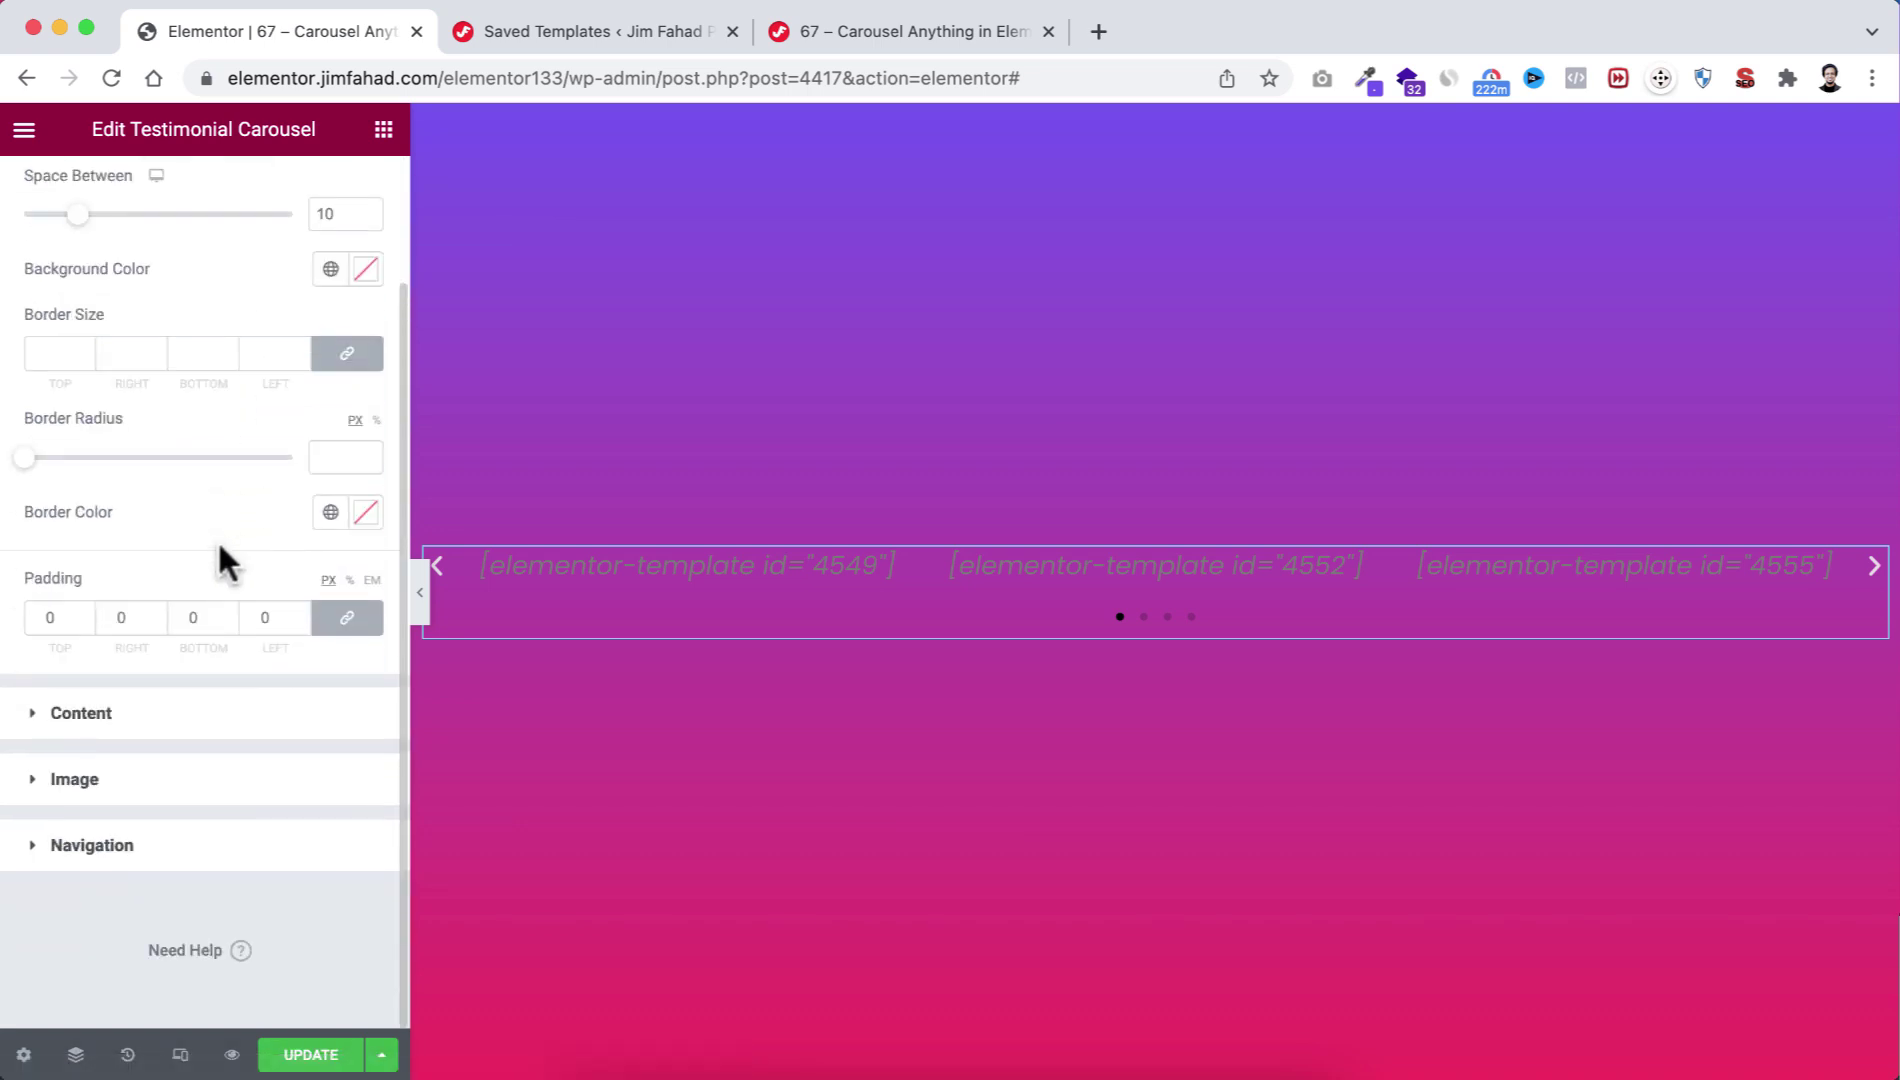
{"action": "left_click", "coordinate": [122, 849]}
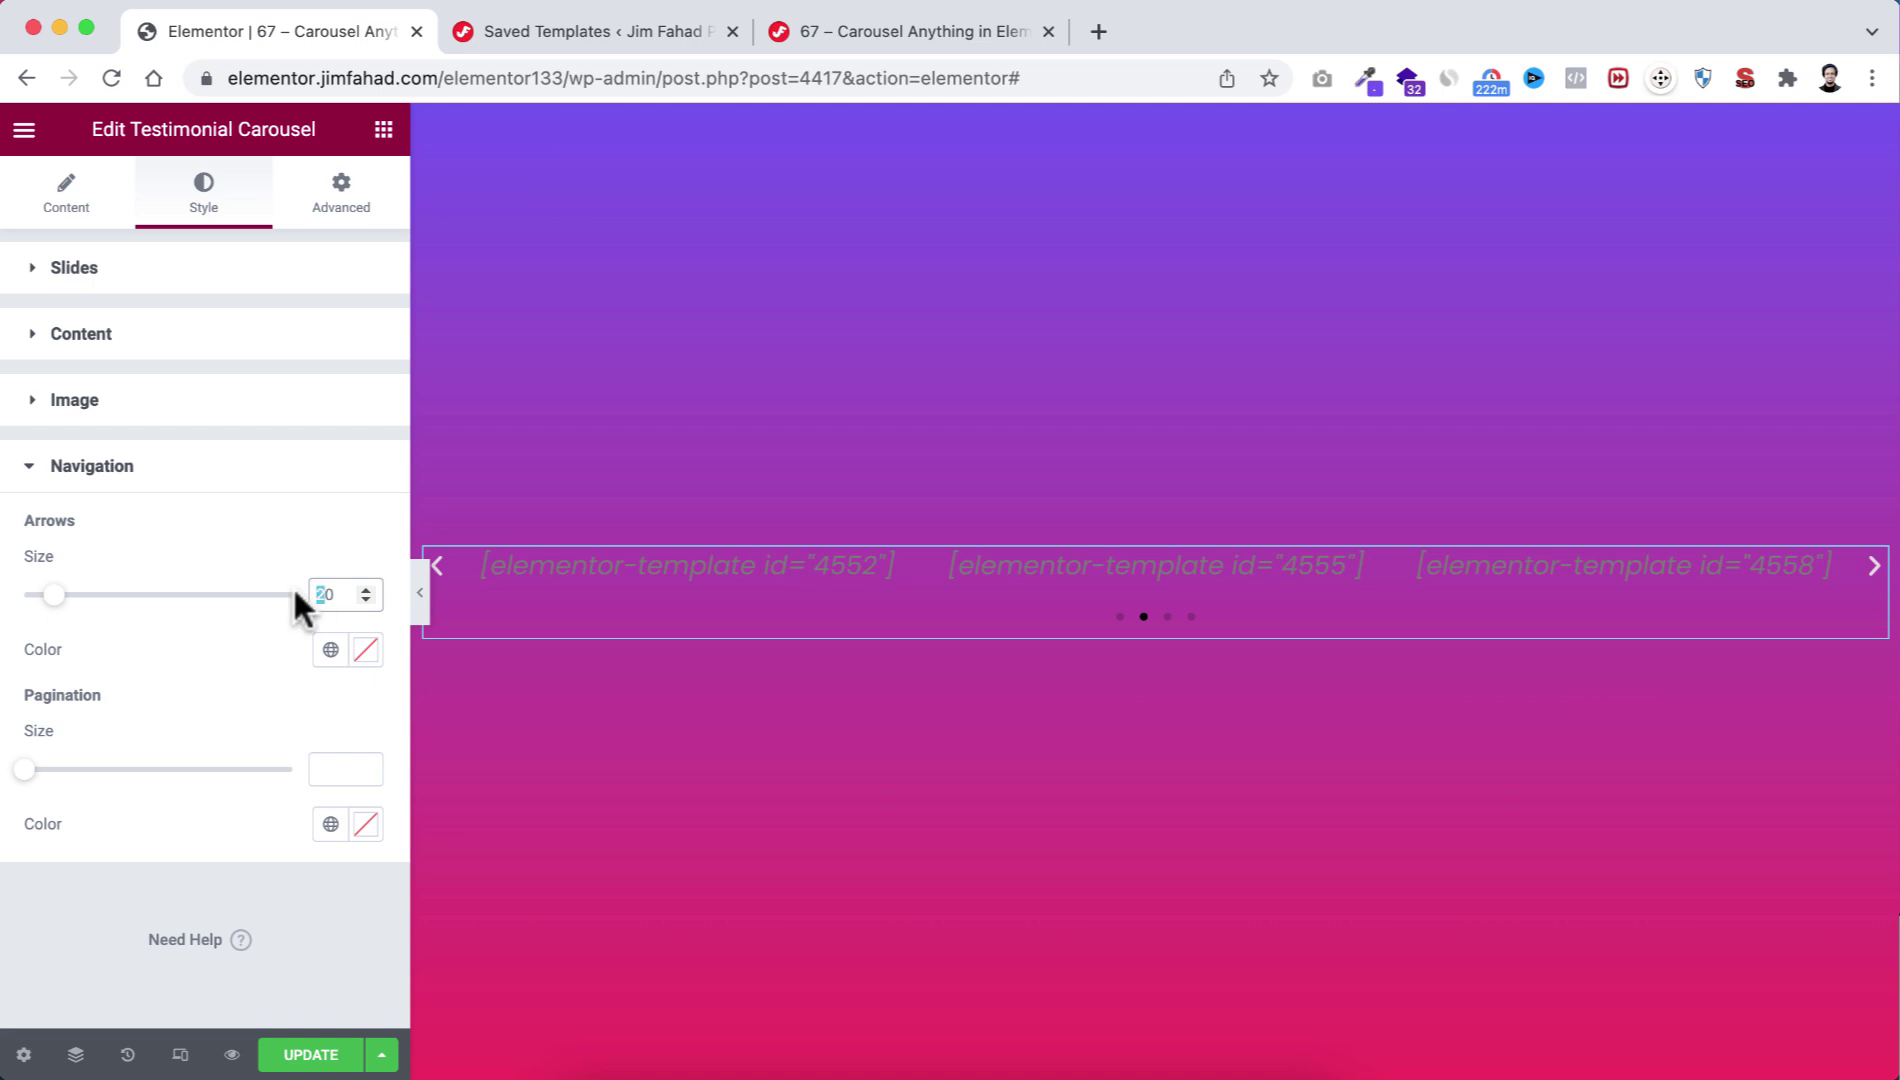
{"action": "type", "text": "3"}
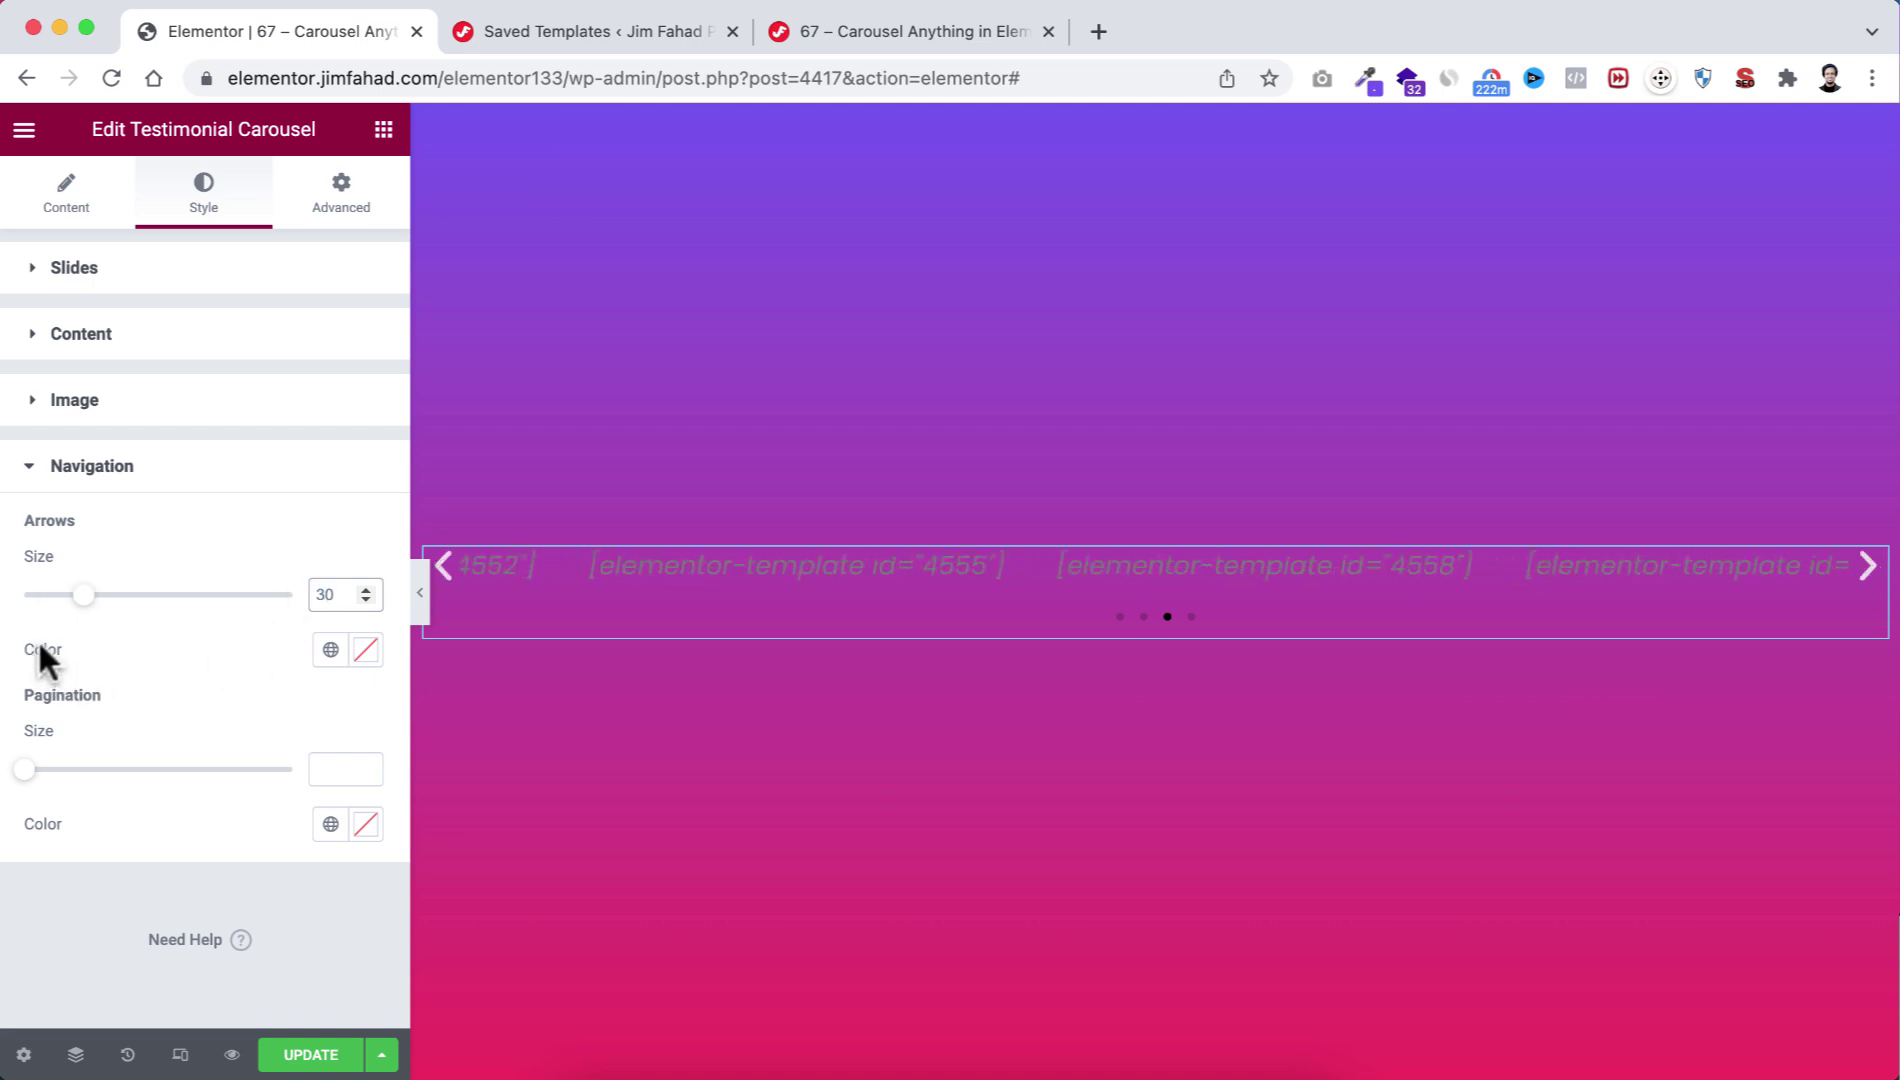
{"action": "left_click", "coordinate": [366, 650]}
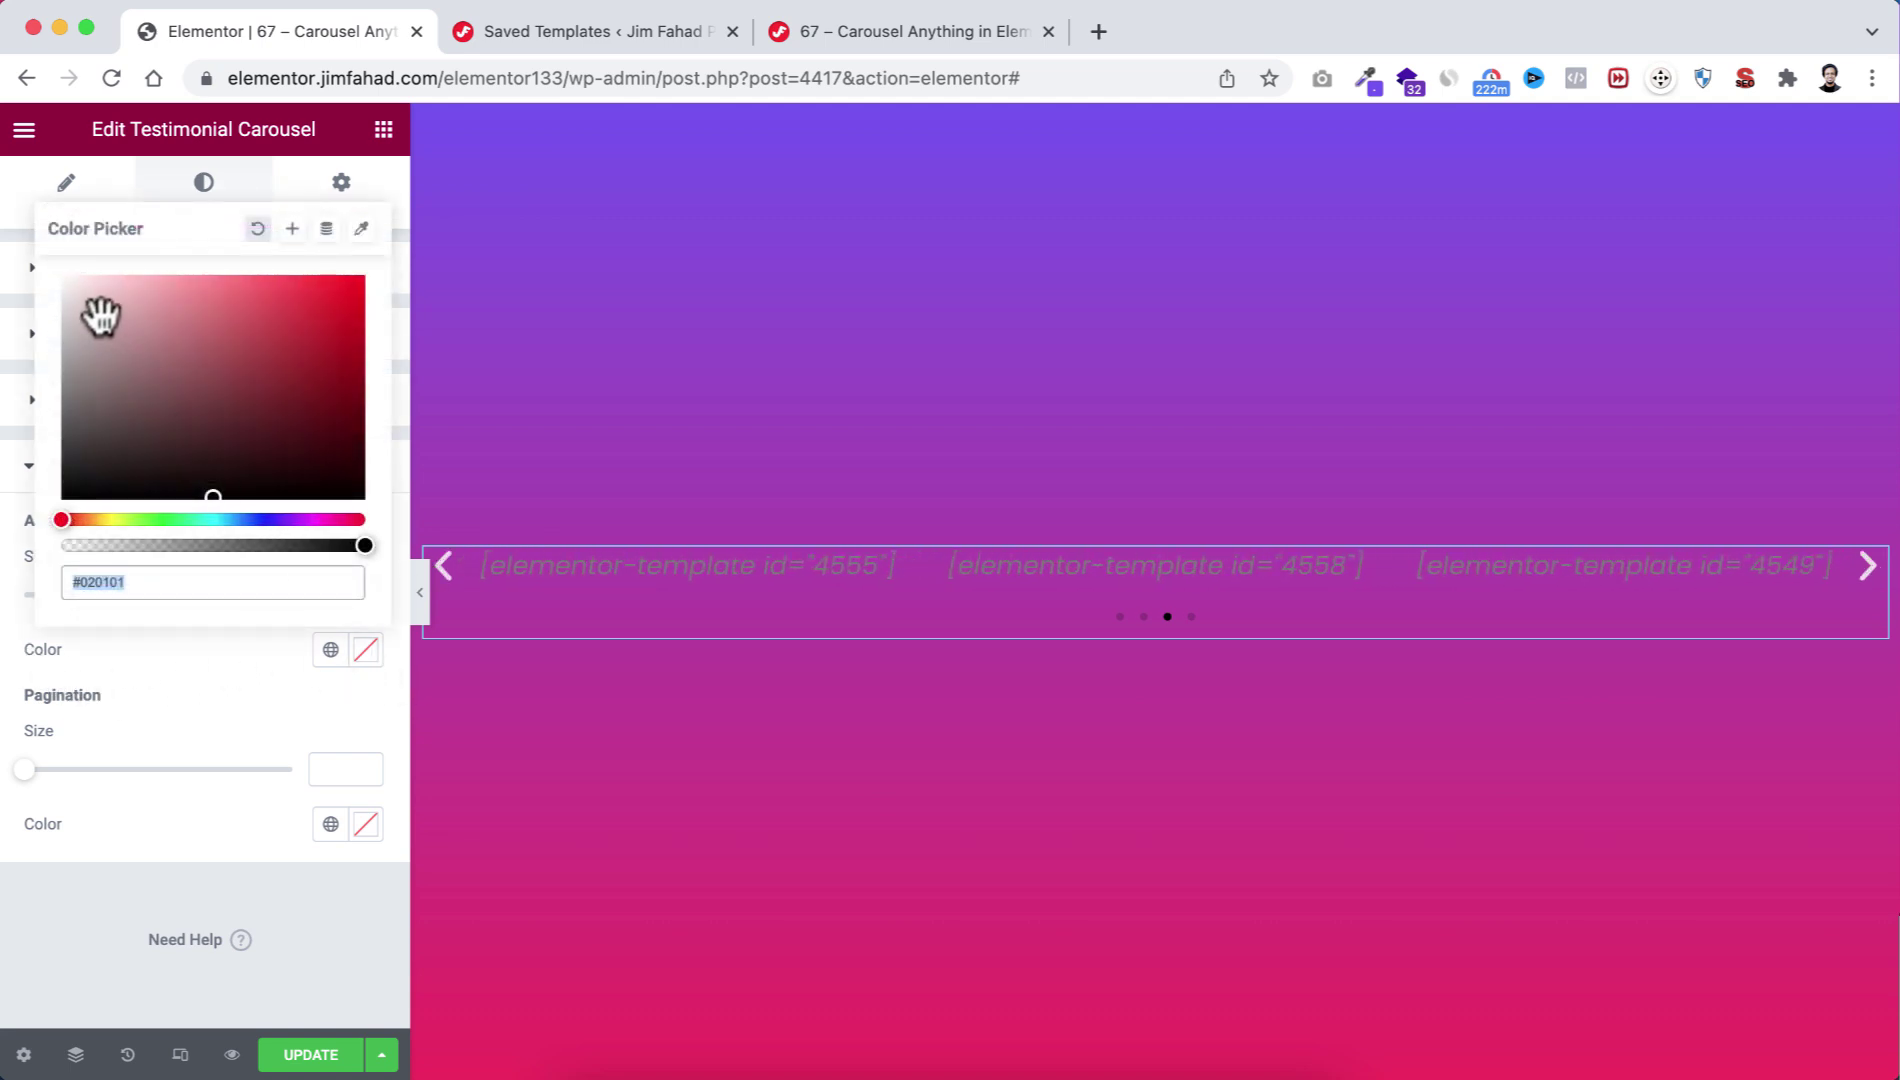
{"action": "type", "text": "#FFFFFF"}
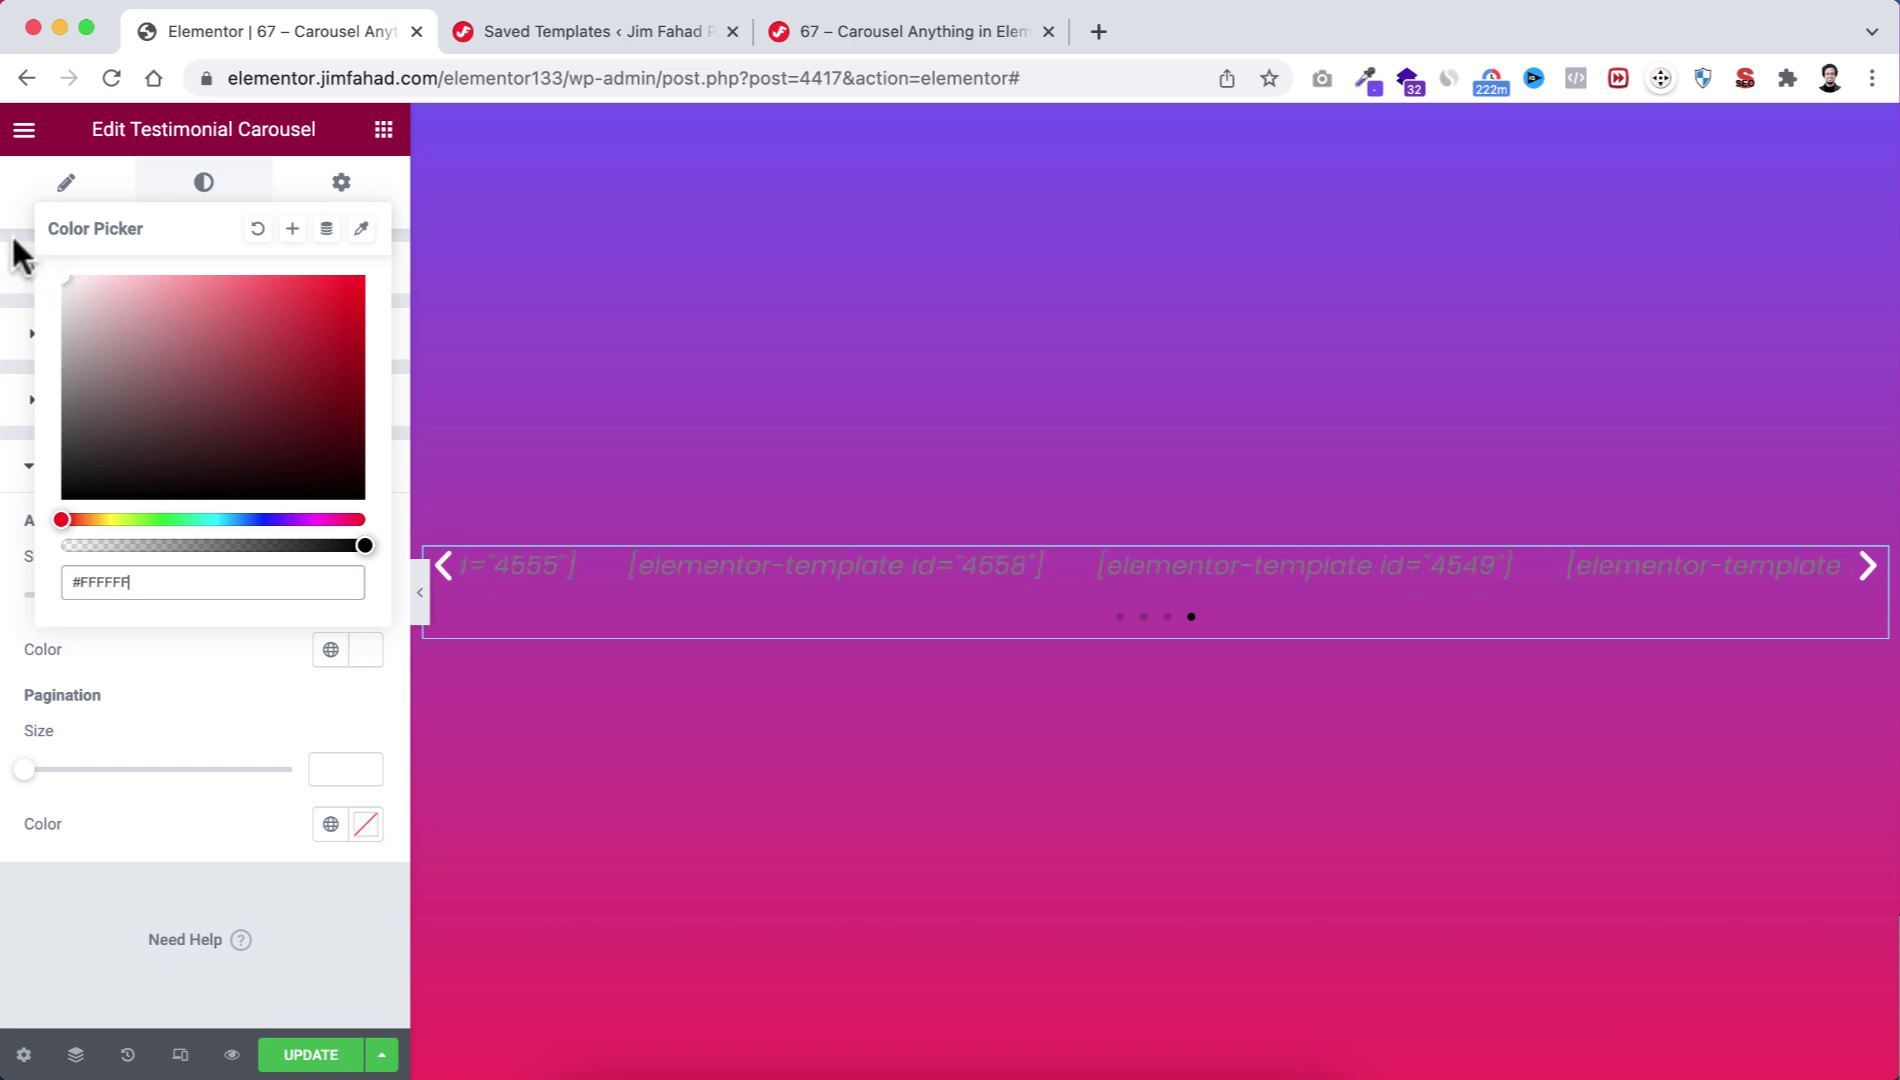
{"action": "left_click", "coordinate": [145, 699]}
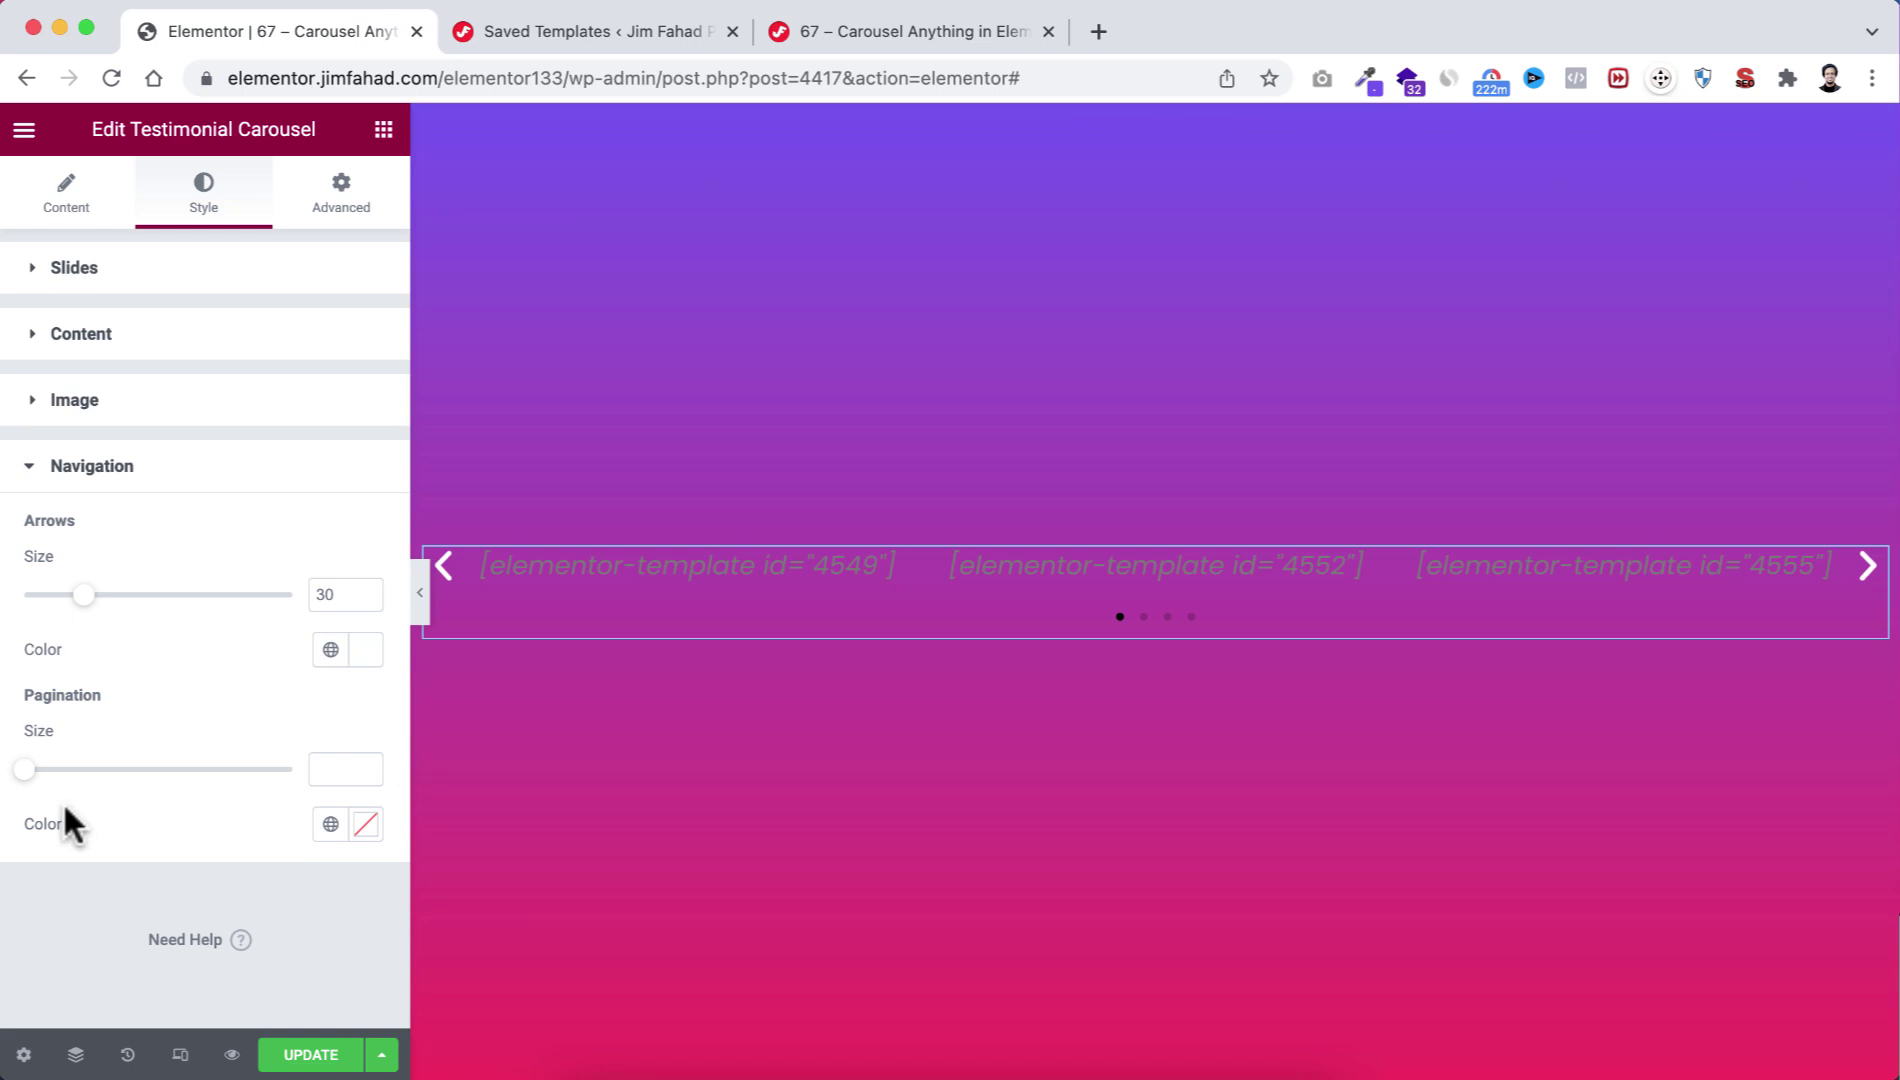
Set the carousel's pagination size to 8.
{"action": "left_click_drag", "start_coordinate": [30, 786], "coordinate": [138, 797]}
{"action": "left_click", "coordinate": [368, 826]}
{"action": "left_click", "coordinate": [220, 828]}
Preview the page, swipe the country card carousel to the next slide, and return to the Elementor editor.
{"action": "left_click", "coordinate": [868, 31]}
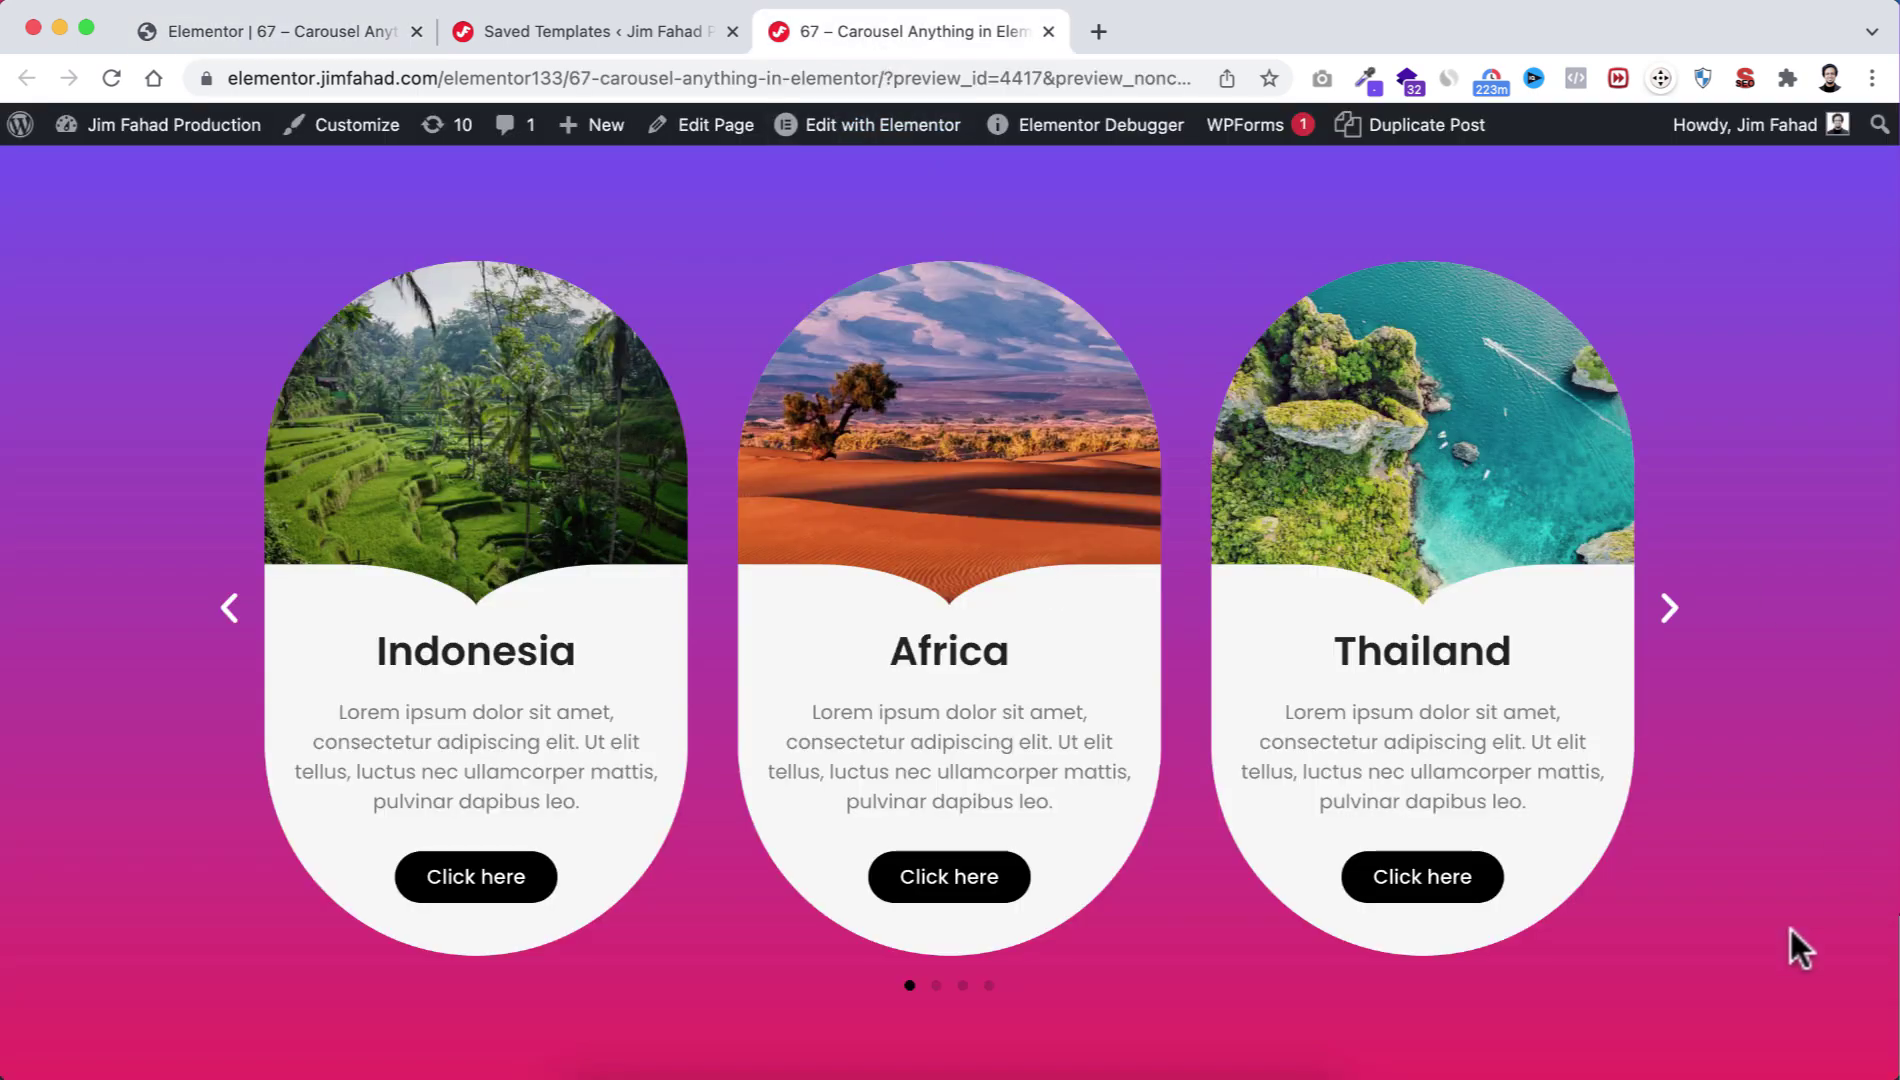
{"action": "left_click_drag", "start_coordinate": [1147, 635], "coordinate": [725, 636]}
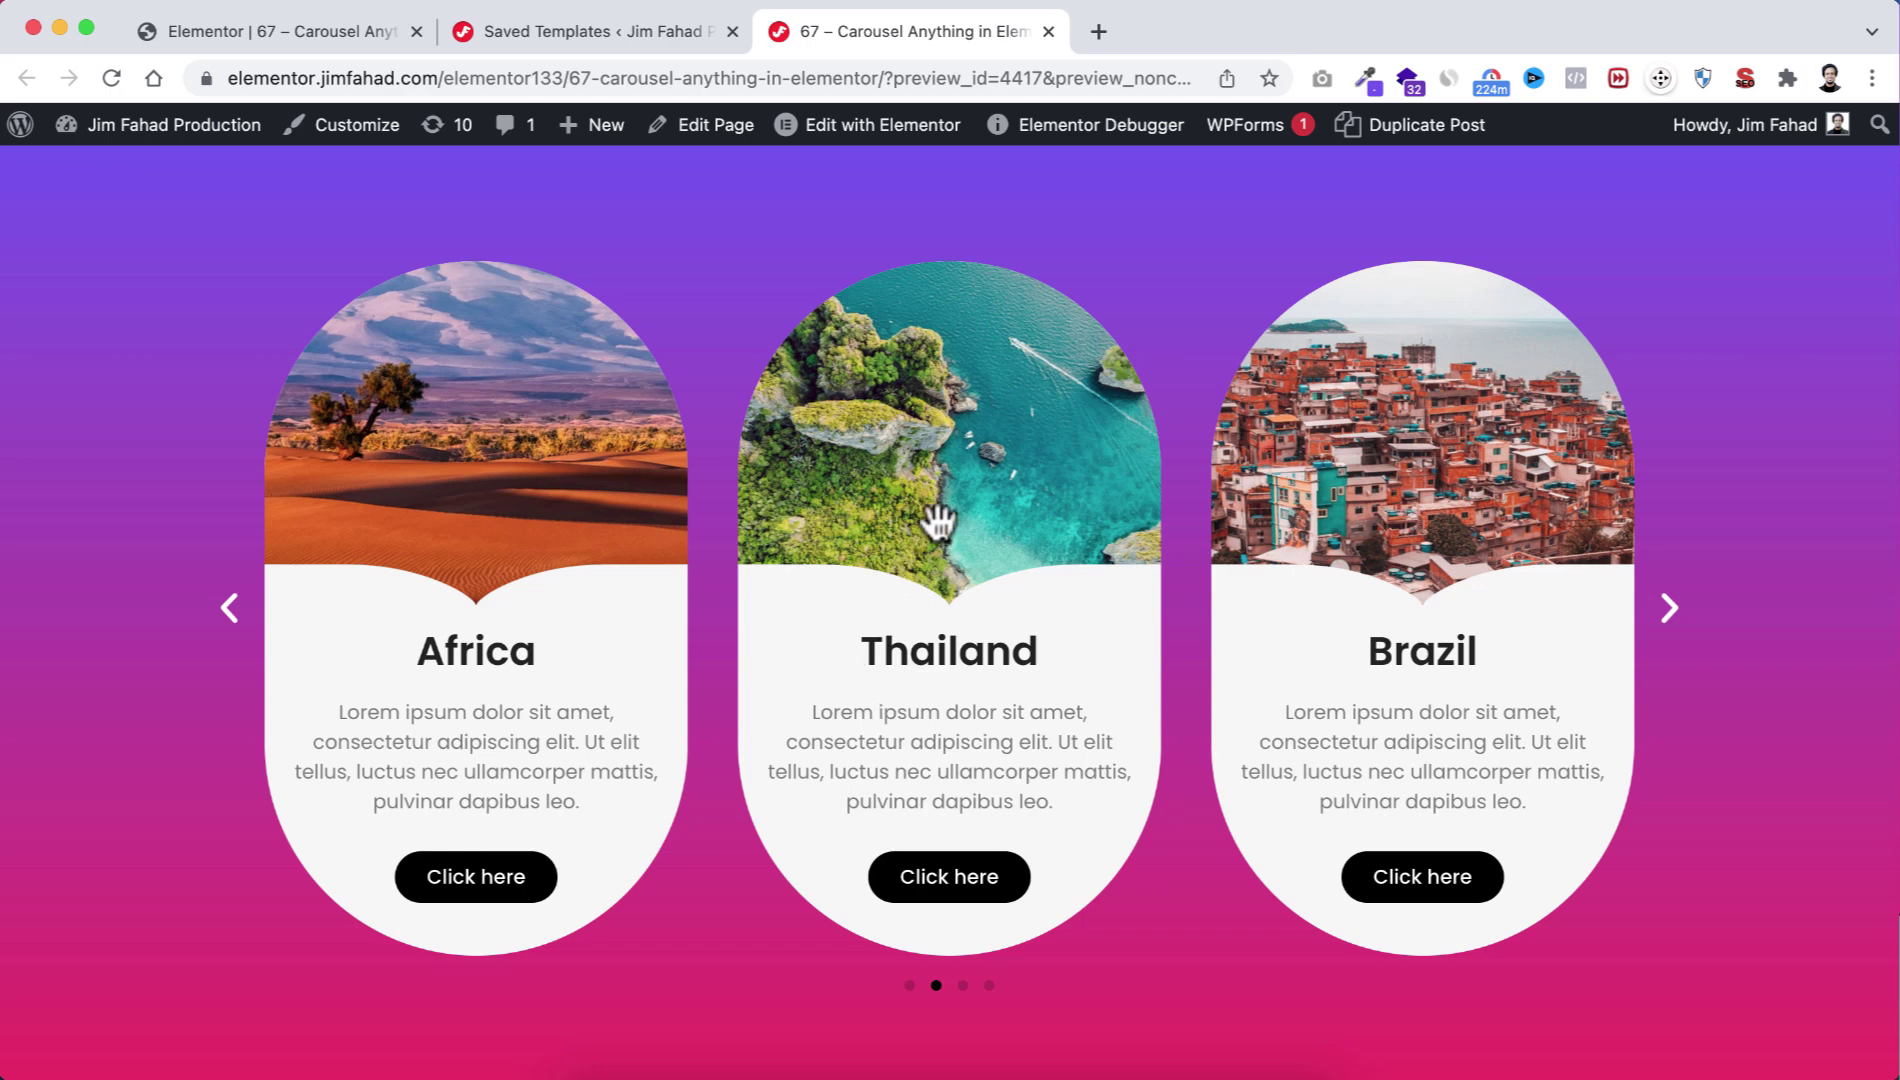
{"action": "left_click", "coordinate": [315, 27]}
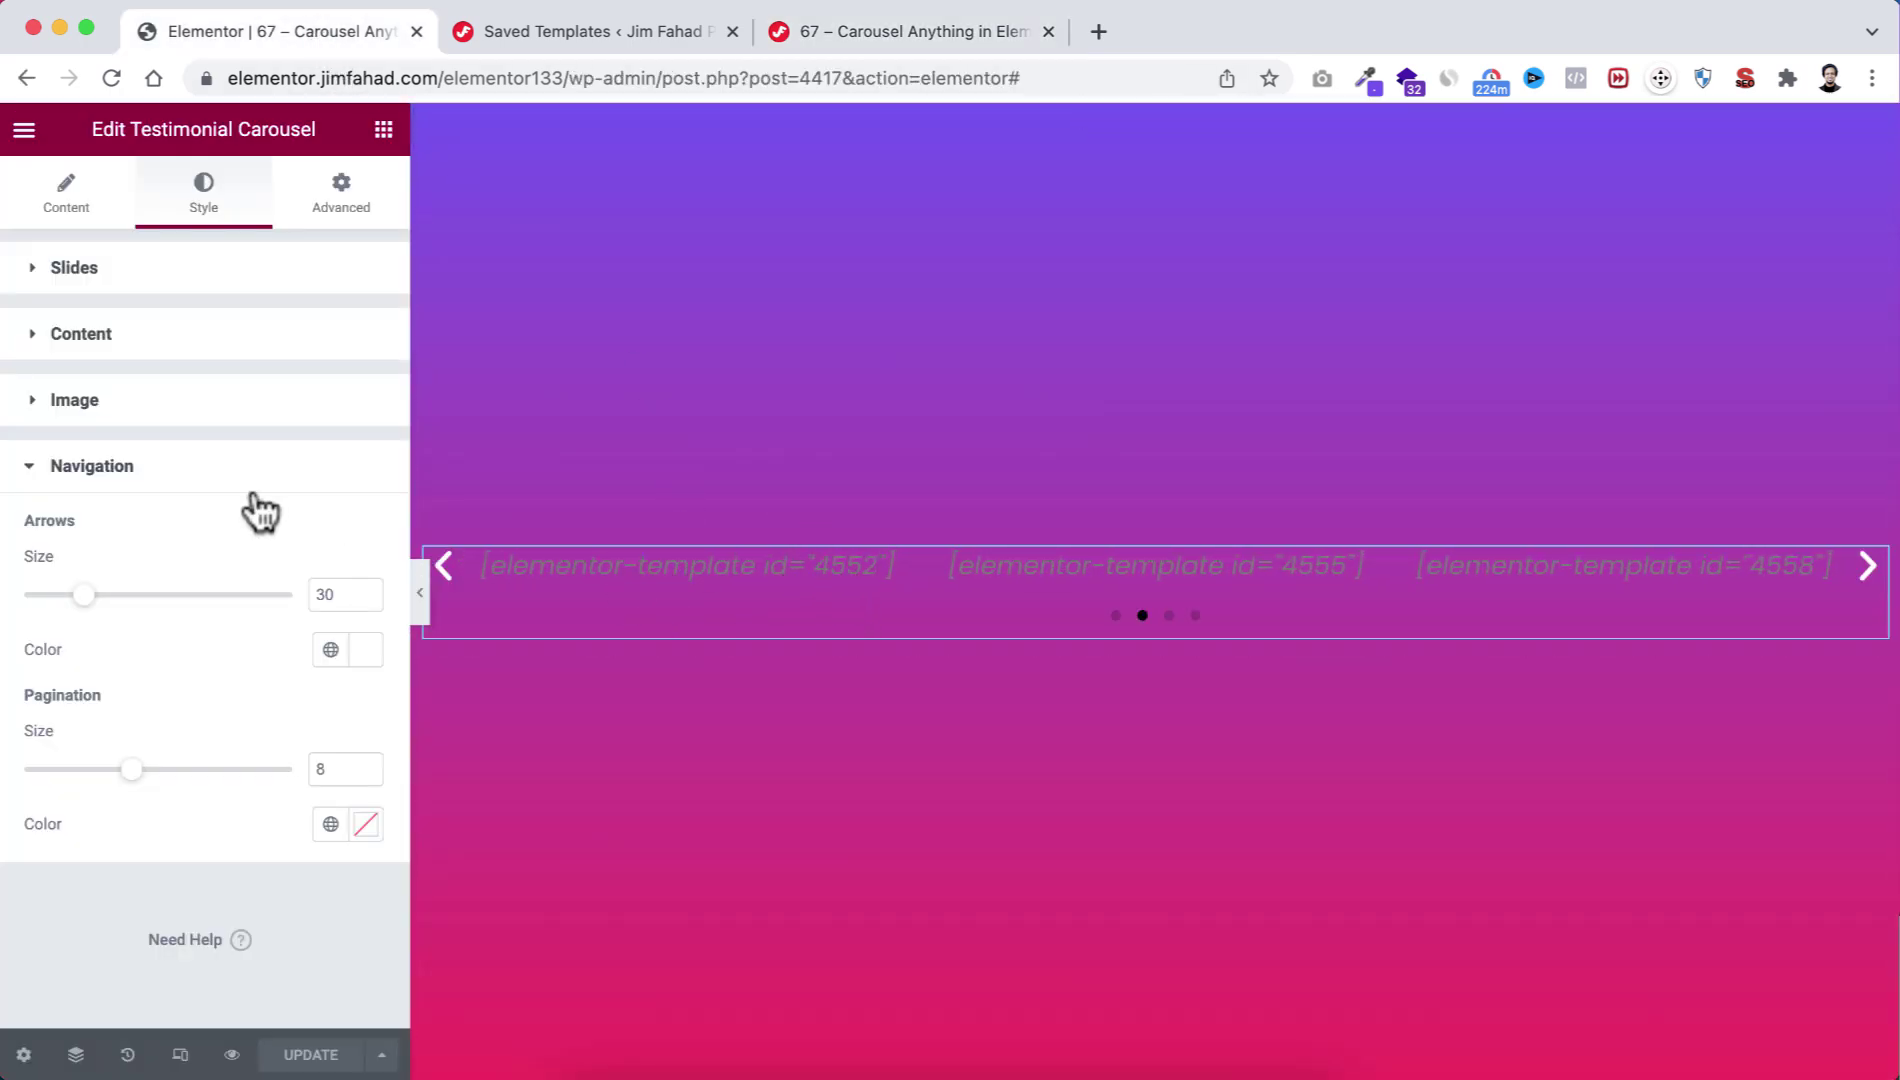
Open the Country Card 003 template from Saved Templates with Elementor in a new browser tab.
{"action": "left_click", "coordinate": [578, 40]}
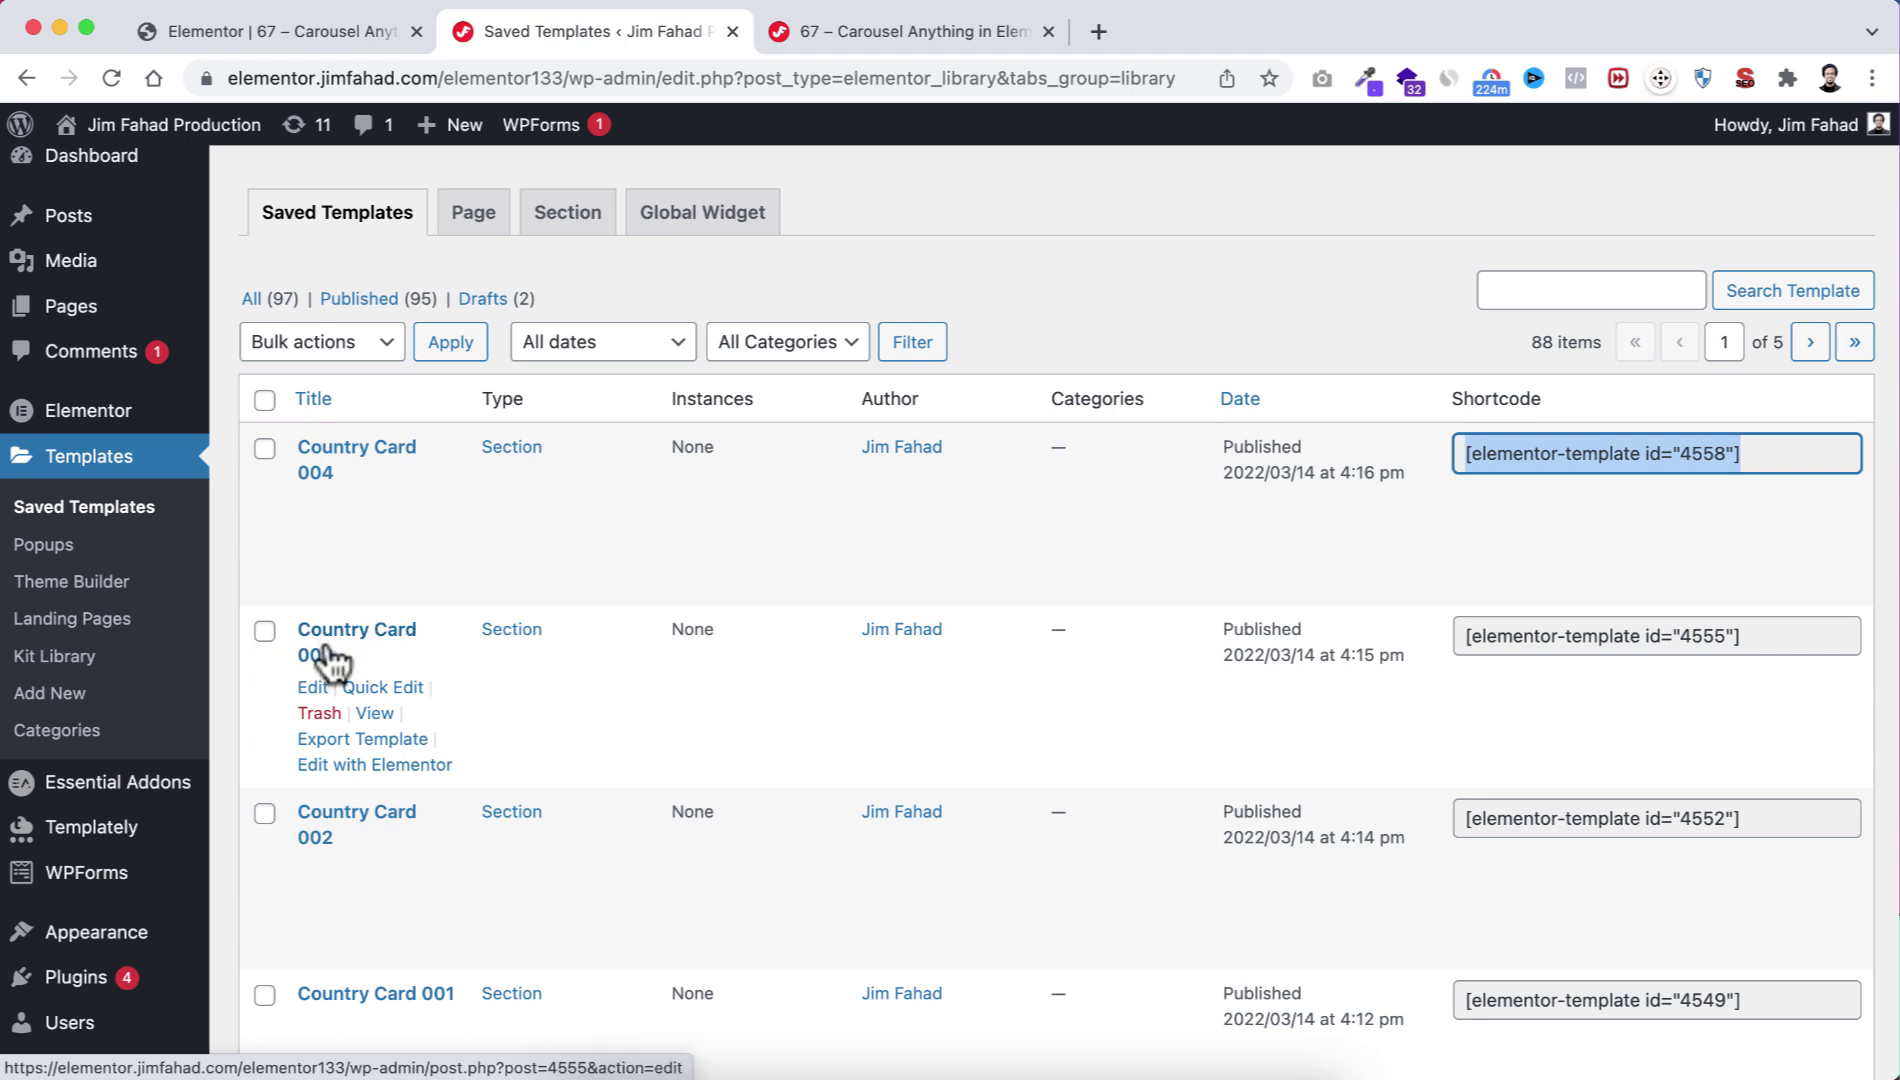
{"action": "right_click", "coordinate": [352, 768]}
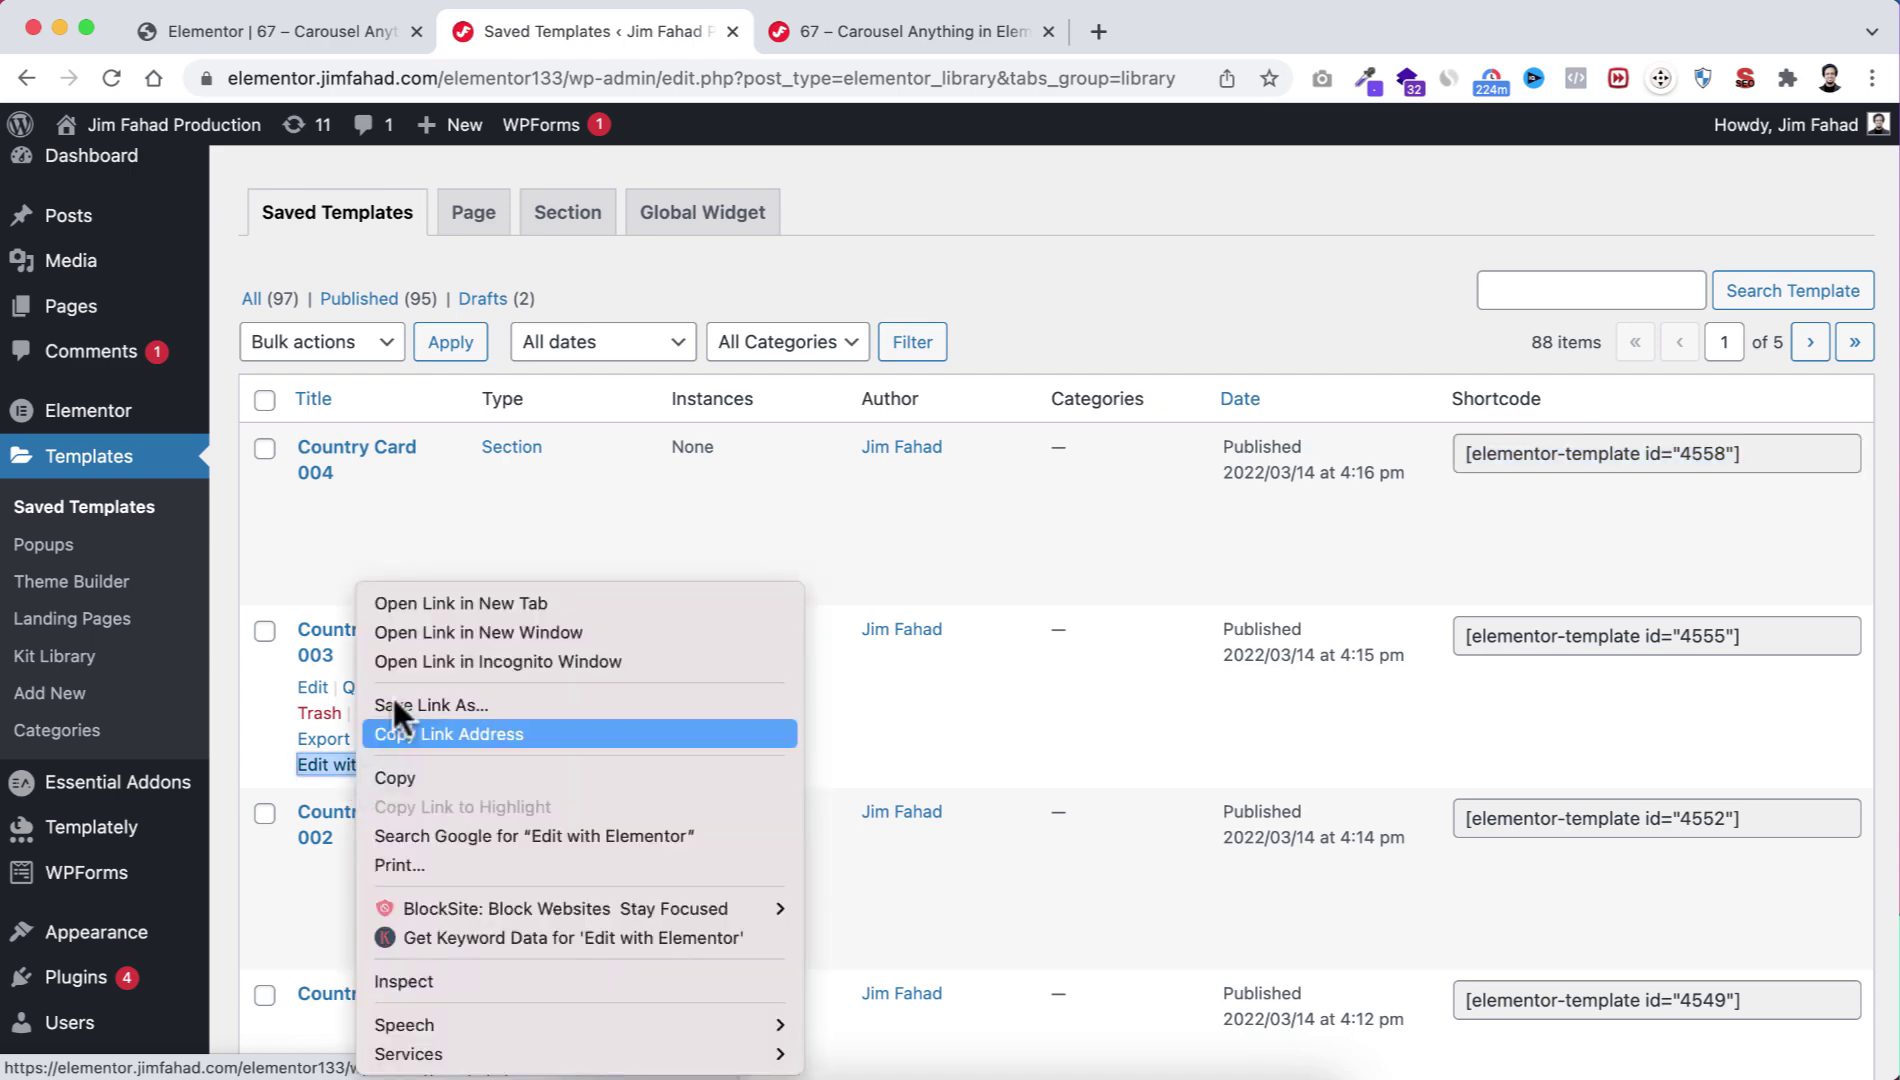
{"action": "left_click", "coordinate": [432, 603]}
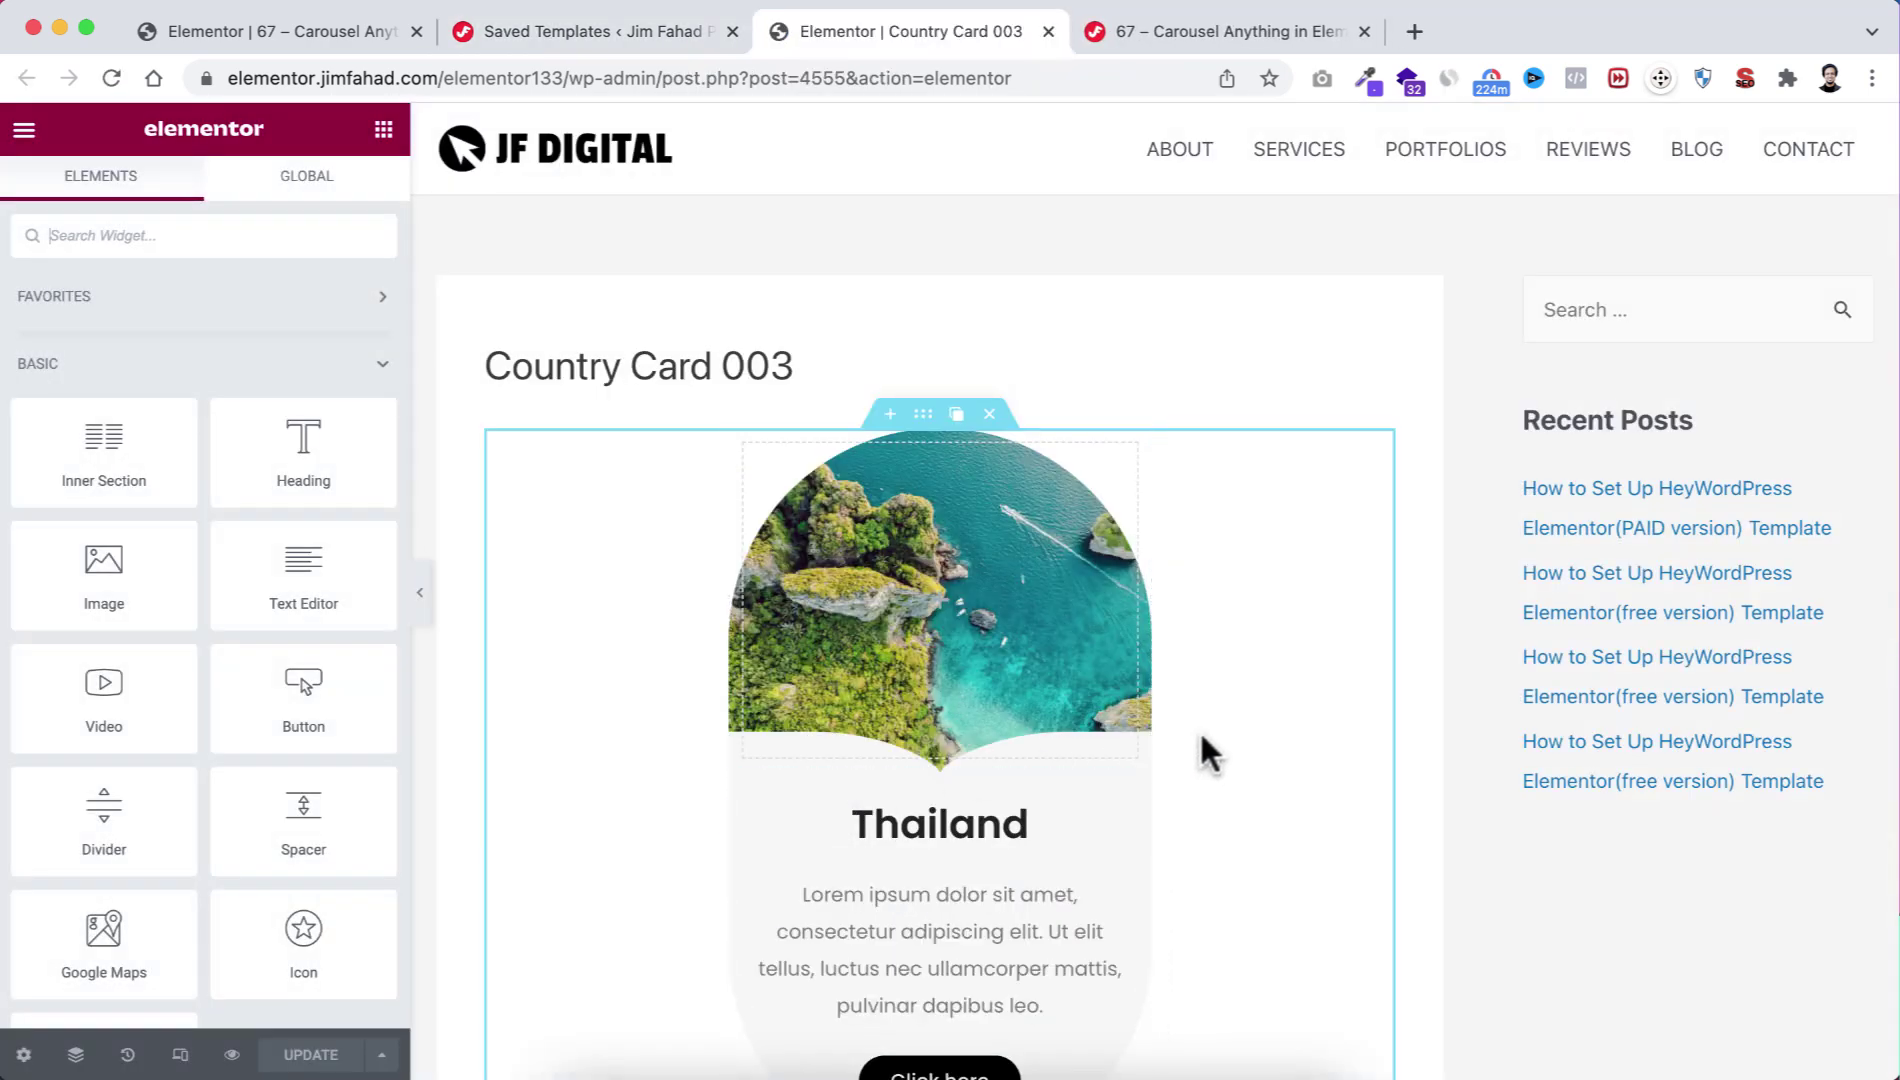
{"action": "scroll", "coordinate": [1192, 776], "scroll_direction": "down", "scroll_amount": 1}
{"action": "scroll", "coordinate": [1192, 776], "scroll_direction": "down", "scroll_amount": 2}
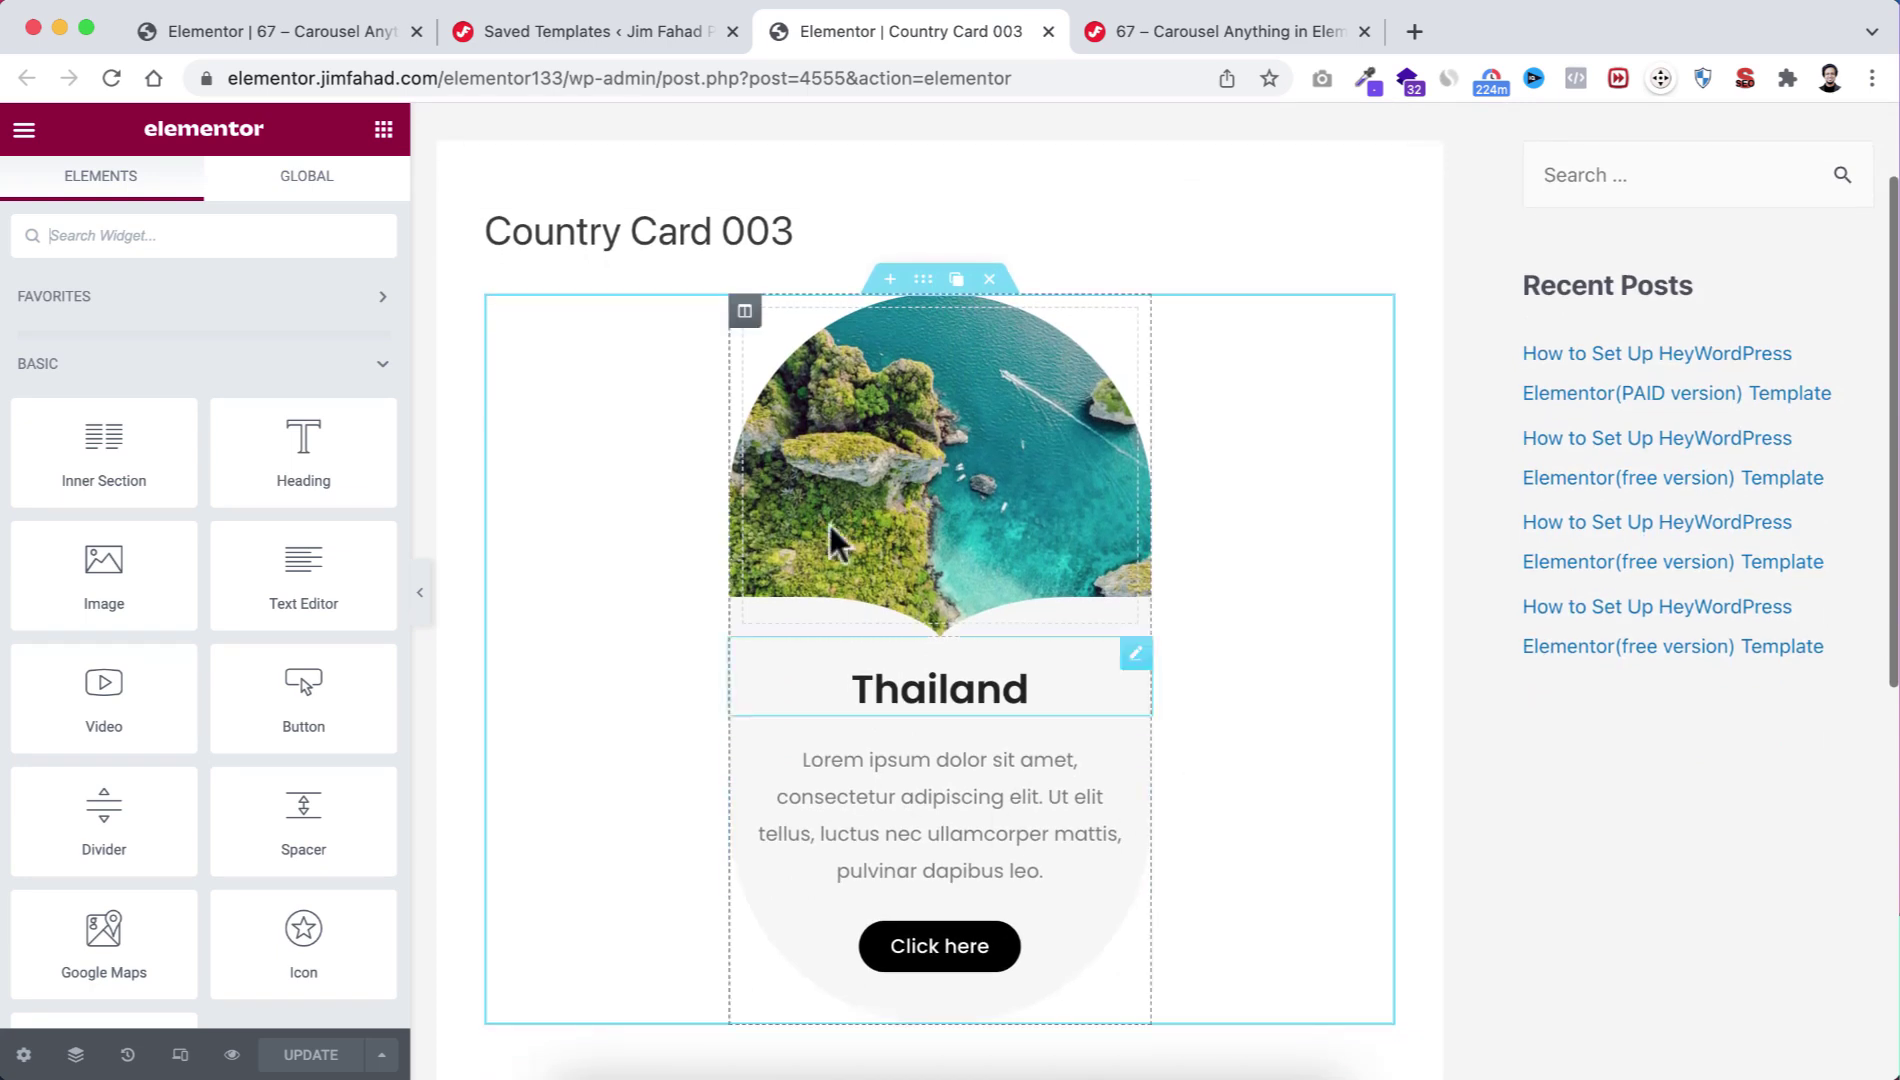
Replace the Country Card 003 heading text with Italy.
{"action": "double_click", "coordinate": [918, 686]}
{"action": "type", "text": "I"}
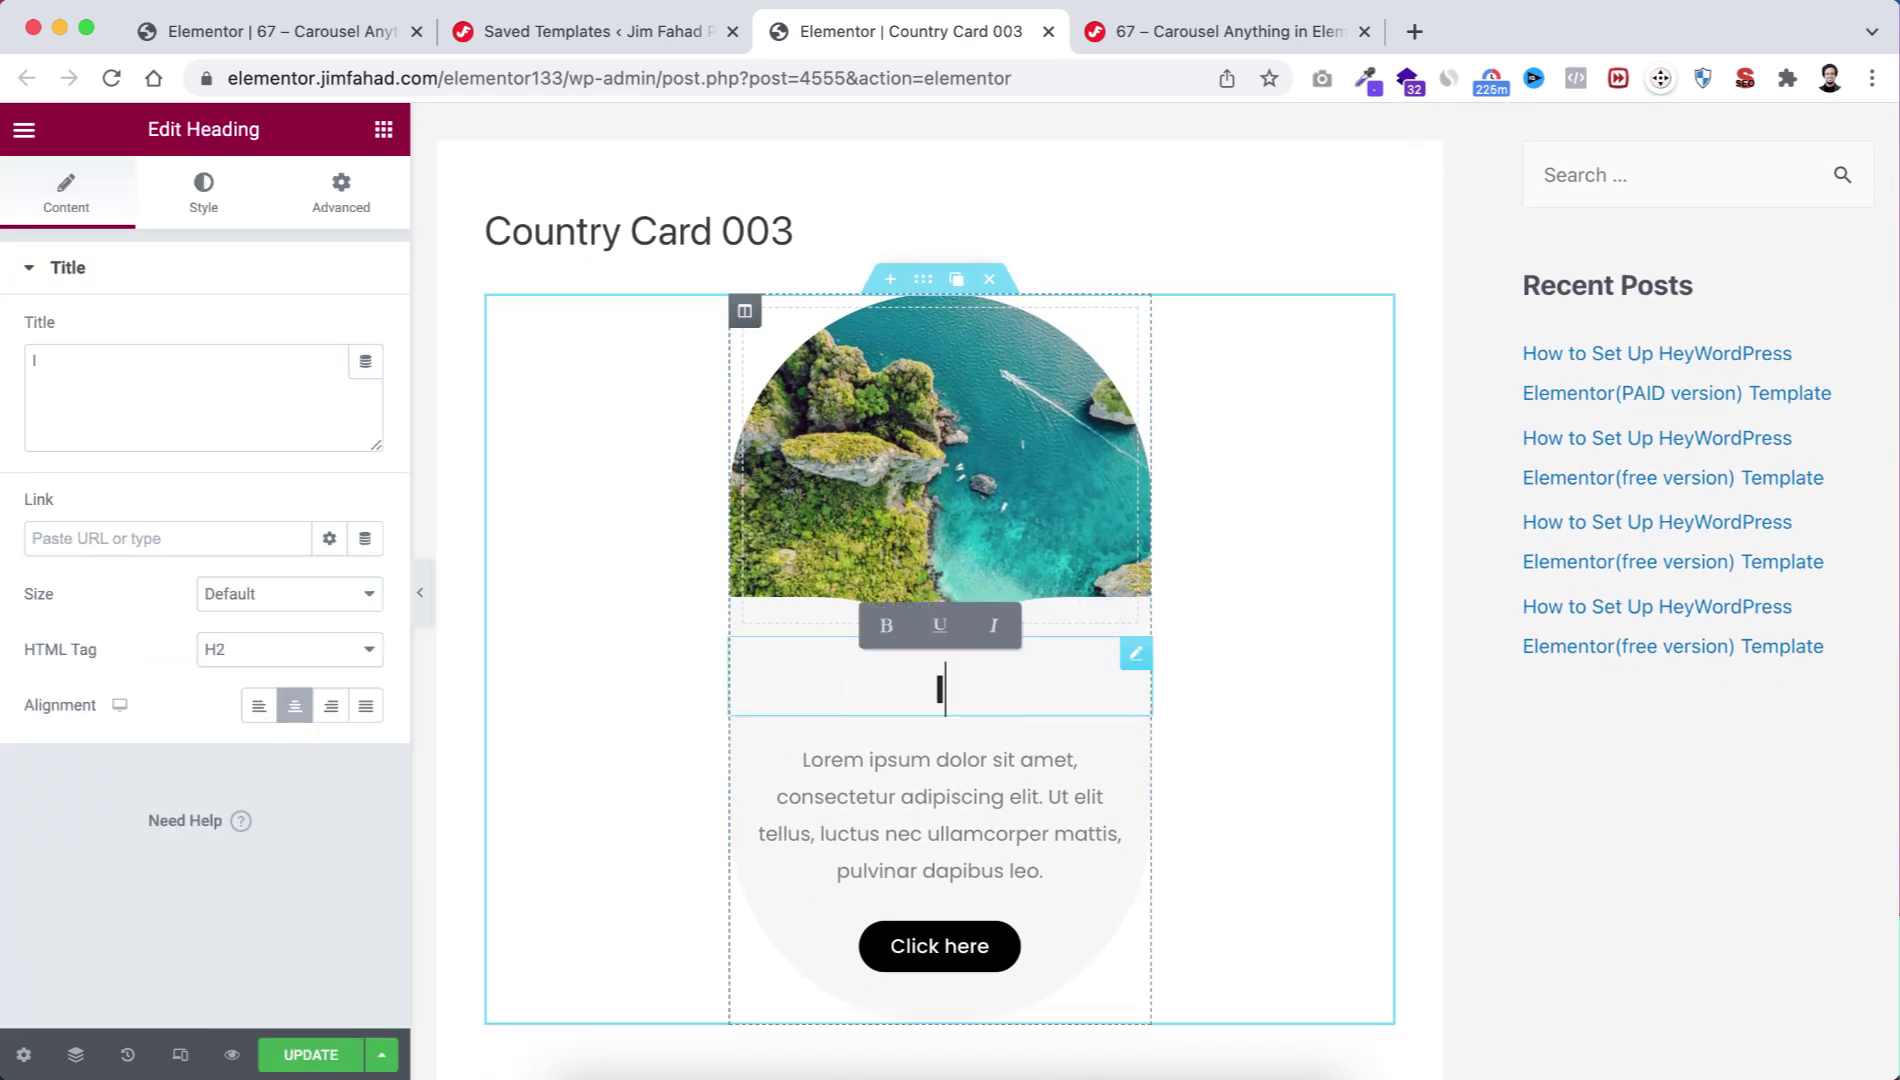
{"action": "type", "text": "taly"}
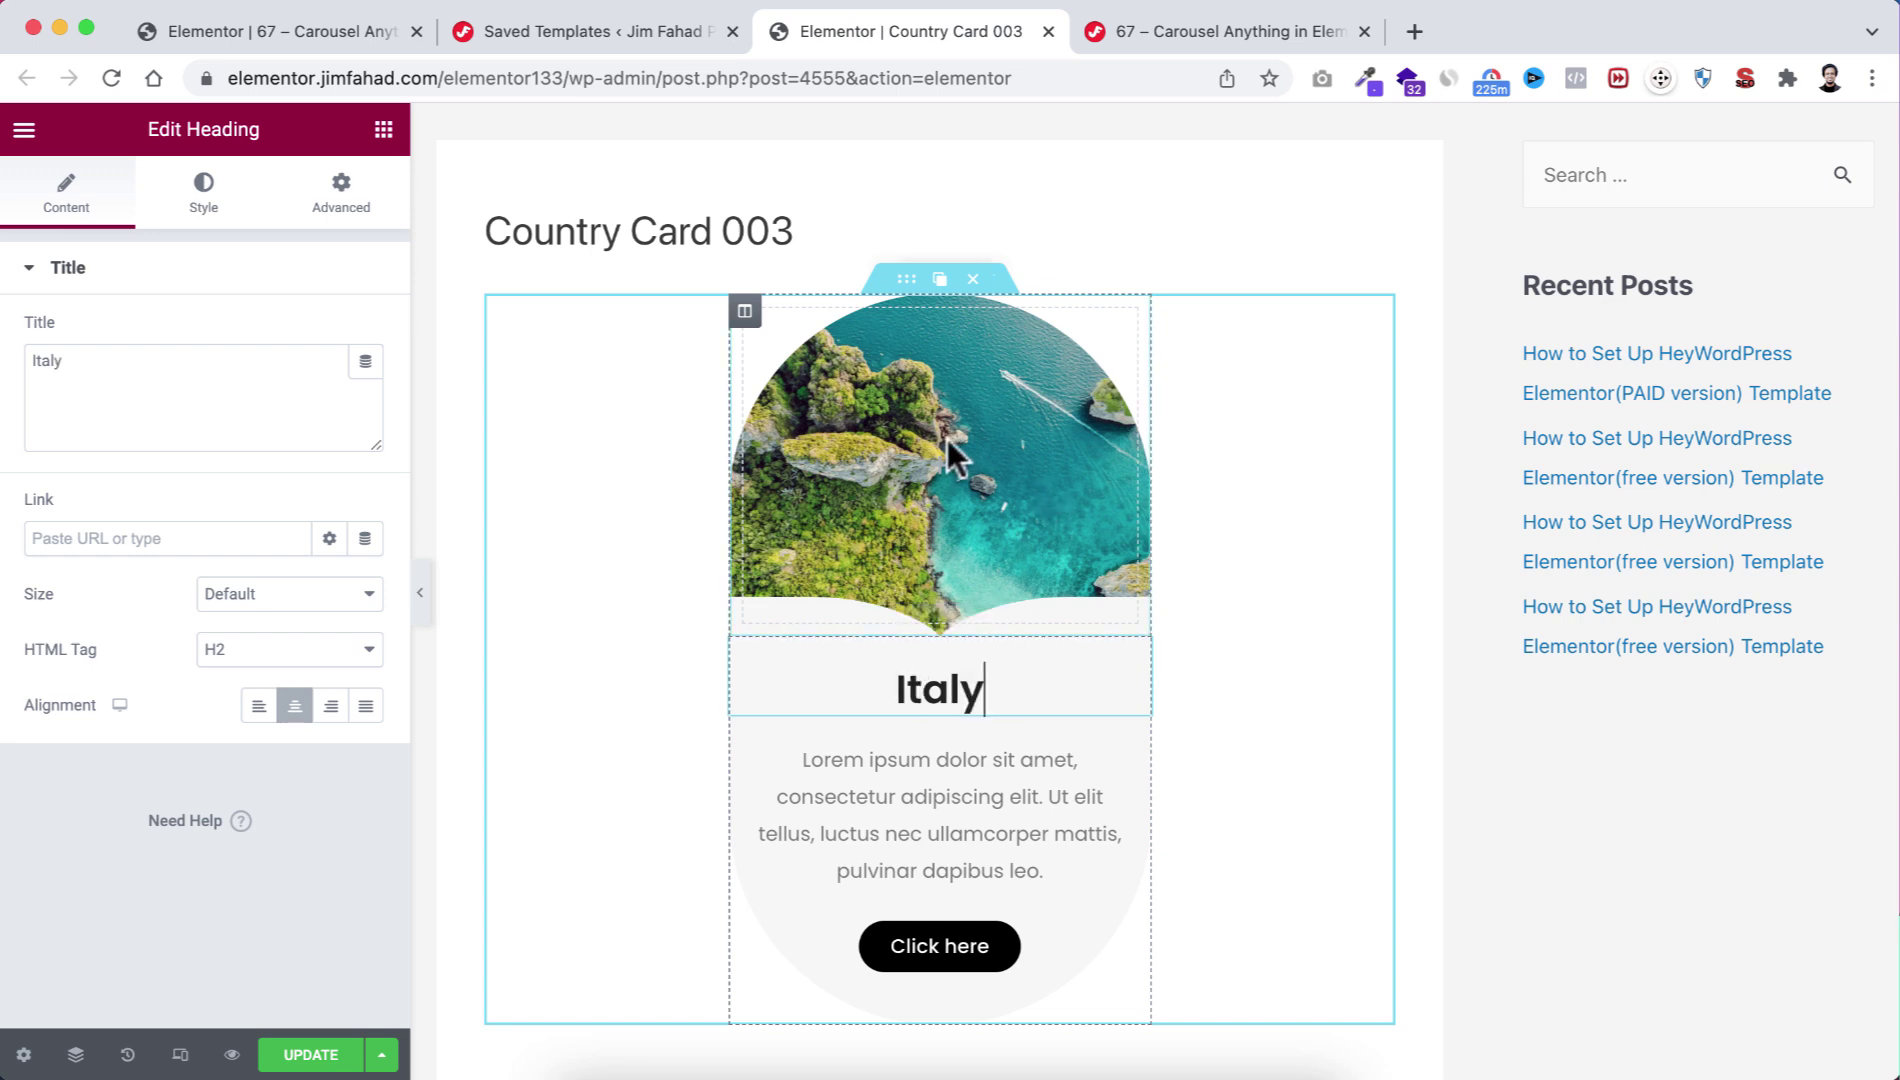
{"action": "key", "text": "Escape"}
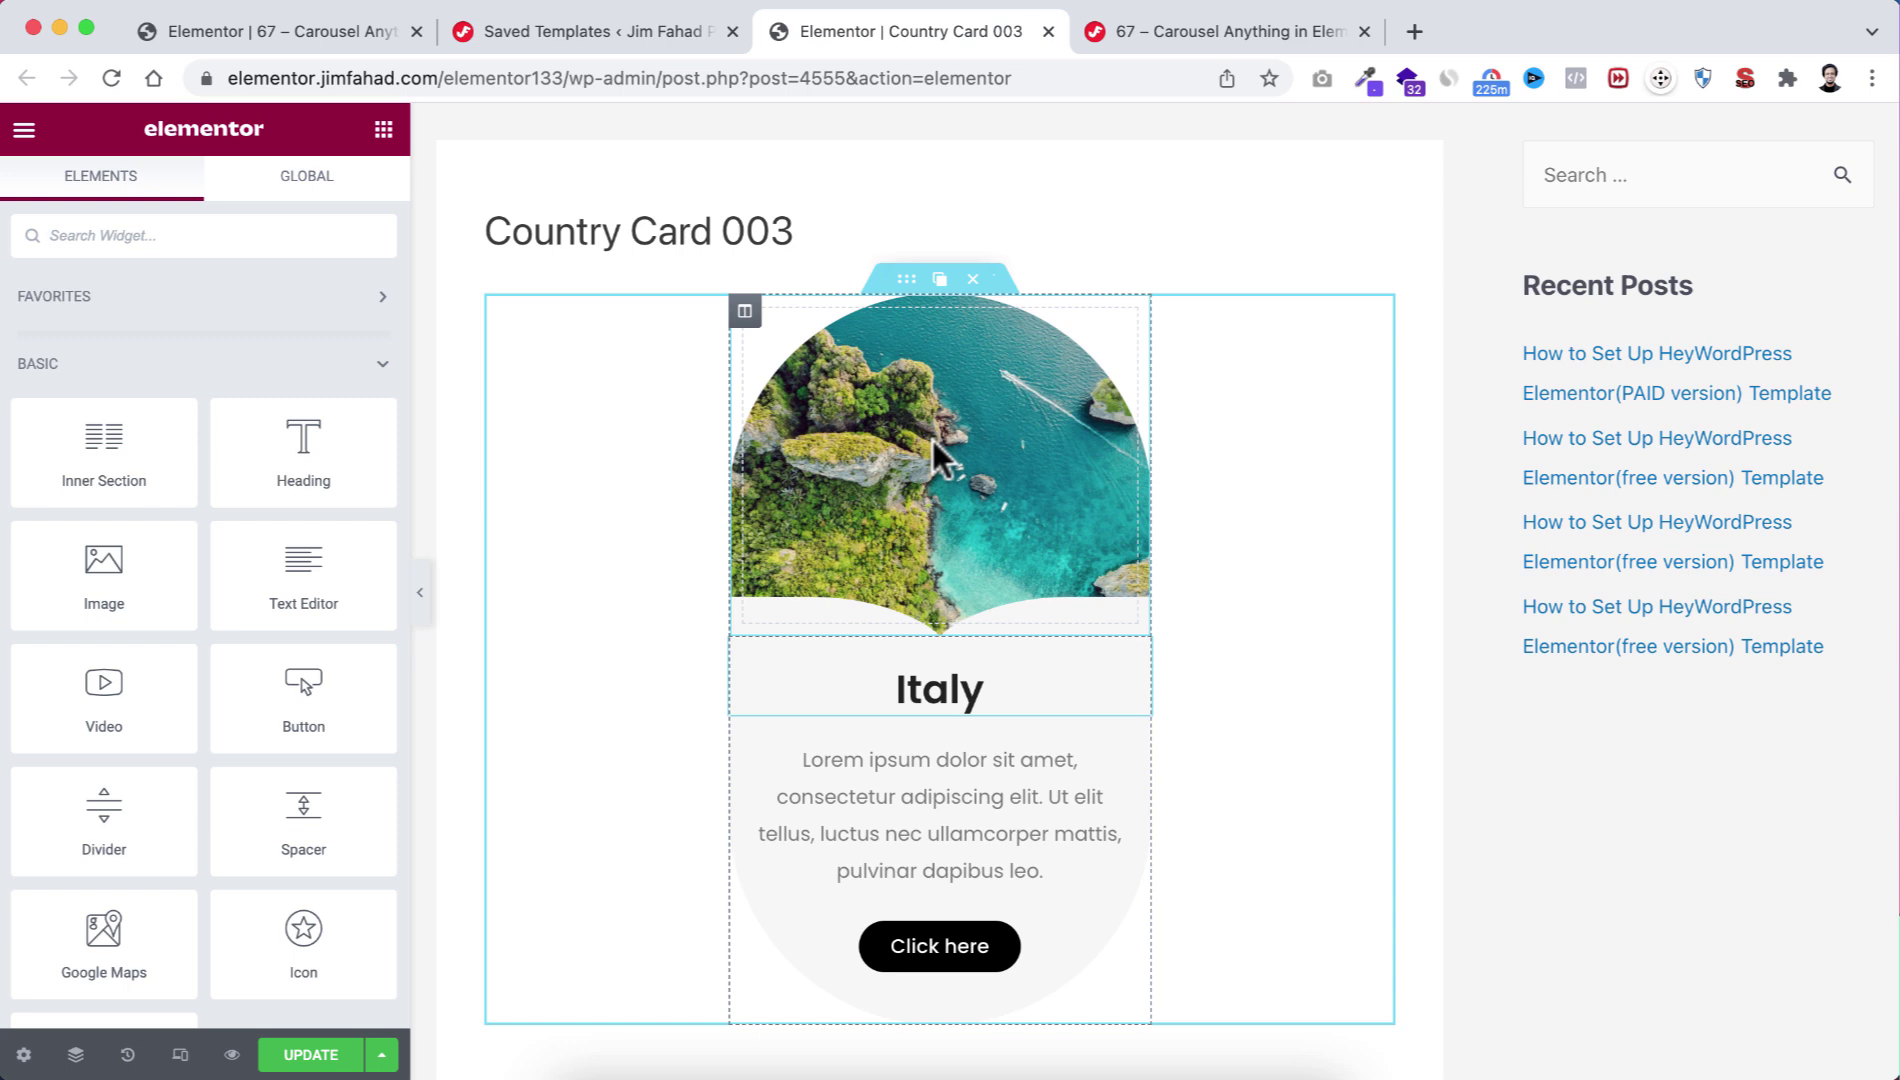
Replace the card's inner section background image with khan-avi-HDkAsvOnDME-unsplash.jpg from the media library and update the template.
{"action": "right_click", "coordinate": [934, 439]}
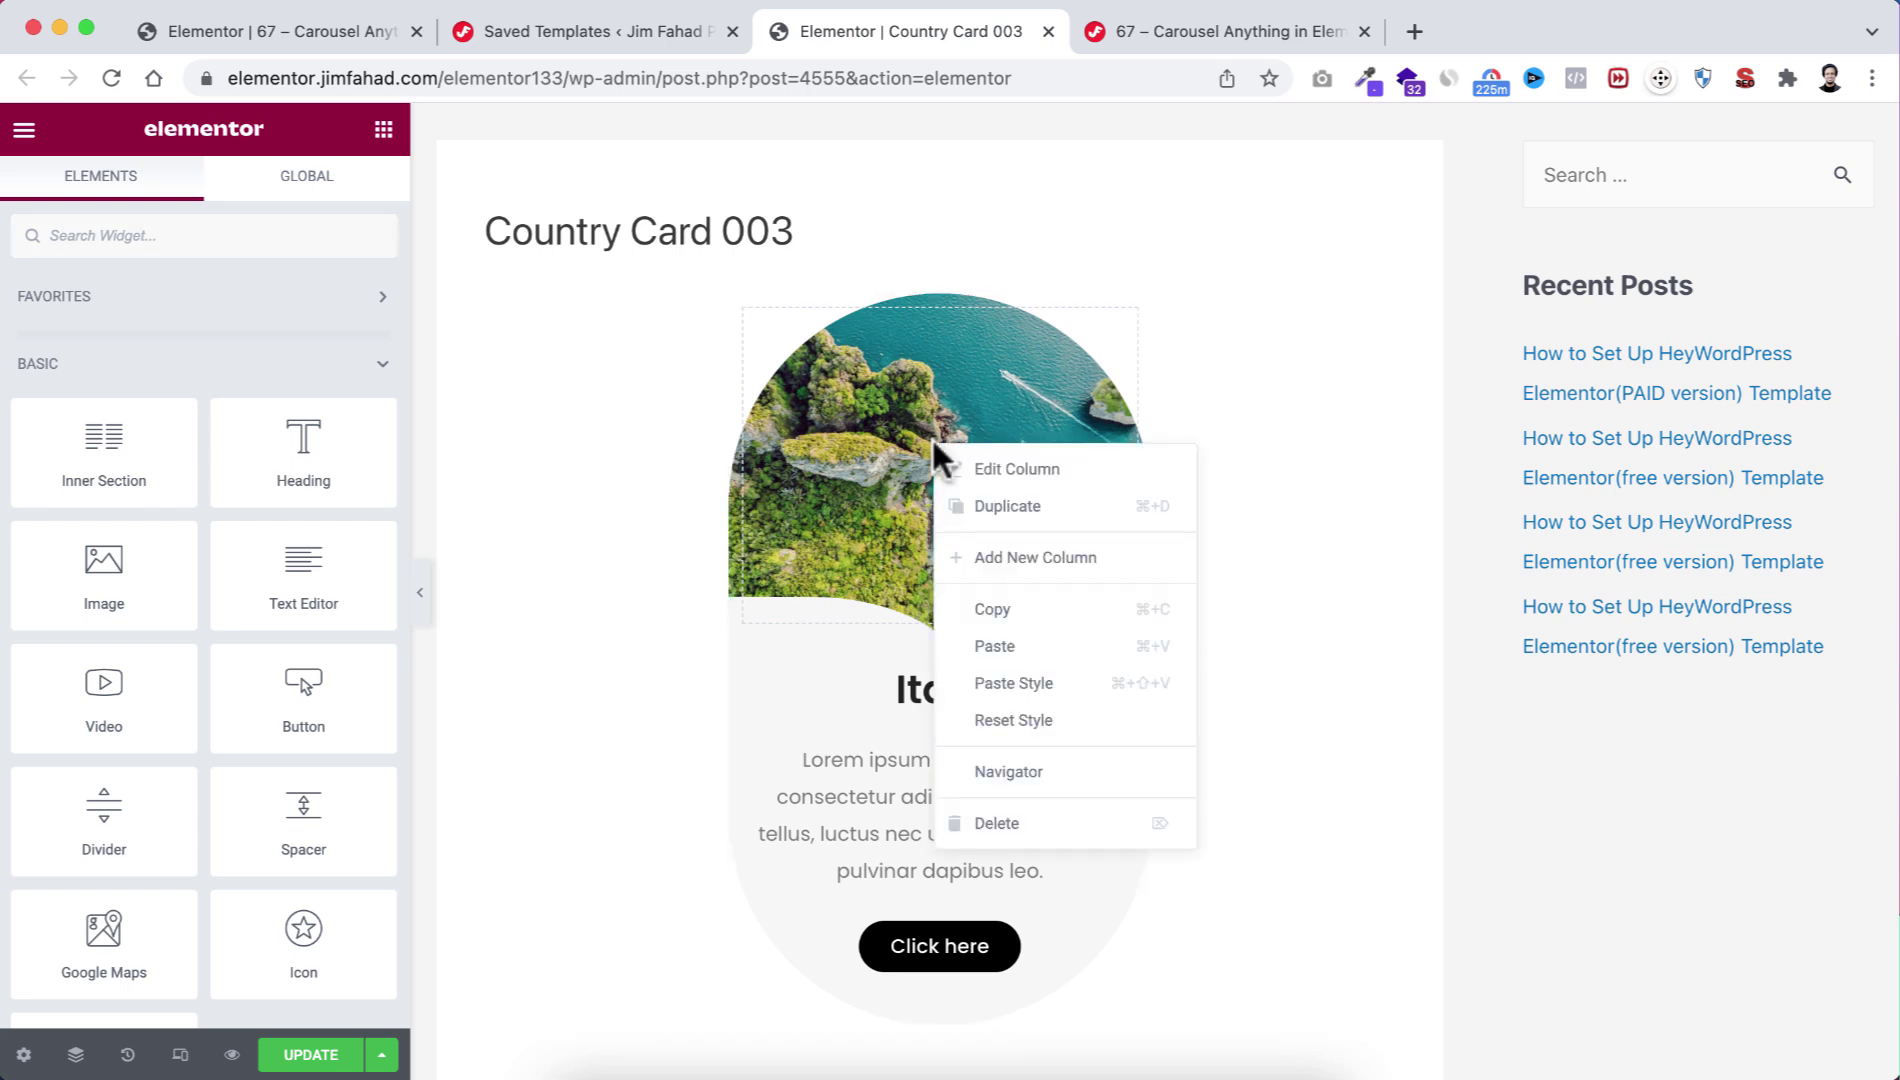
{"action": "left_click", "coordinate": [1015, 770]}
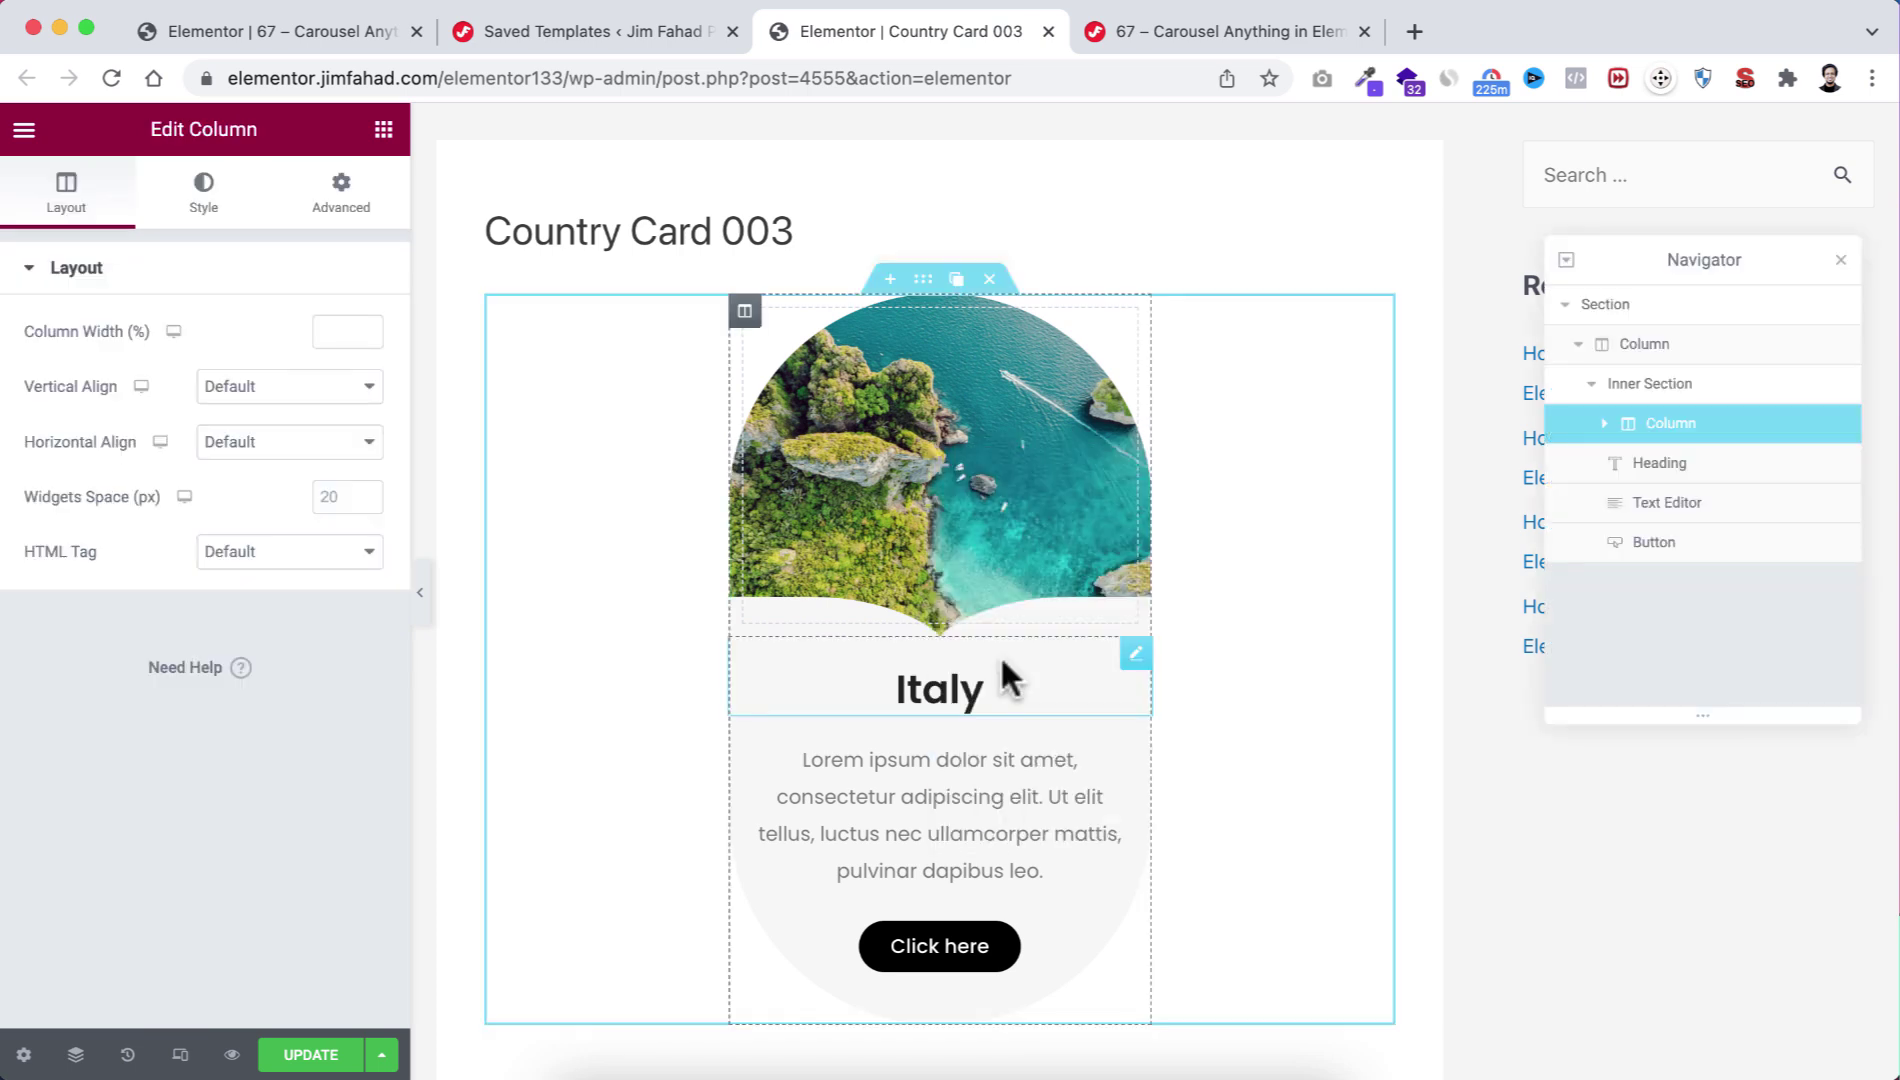
{"action": "left_click", "coordinate": [1668, 392]}
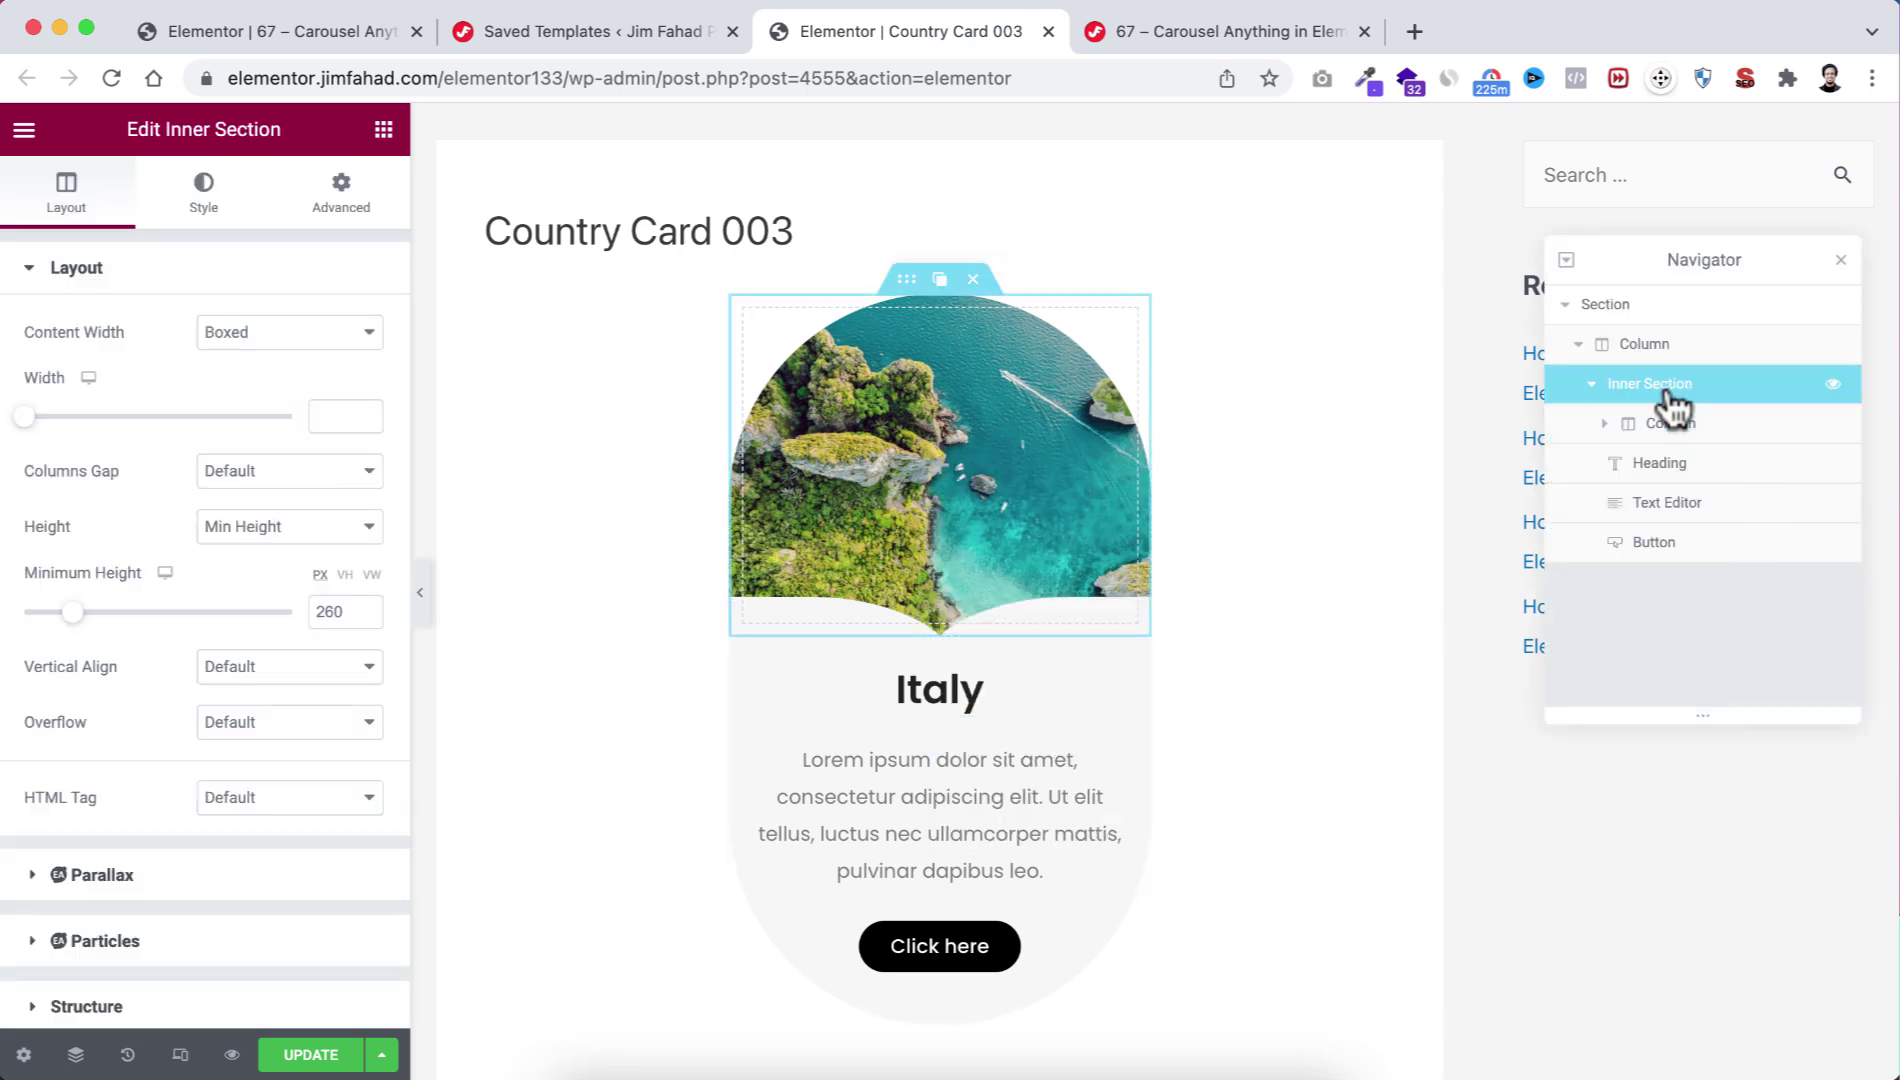
{"action": "left_click", "coordinate": [205, 192]}
{"action": "left_click", "coordinate": [189, 576]}
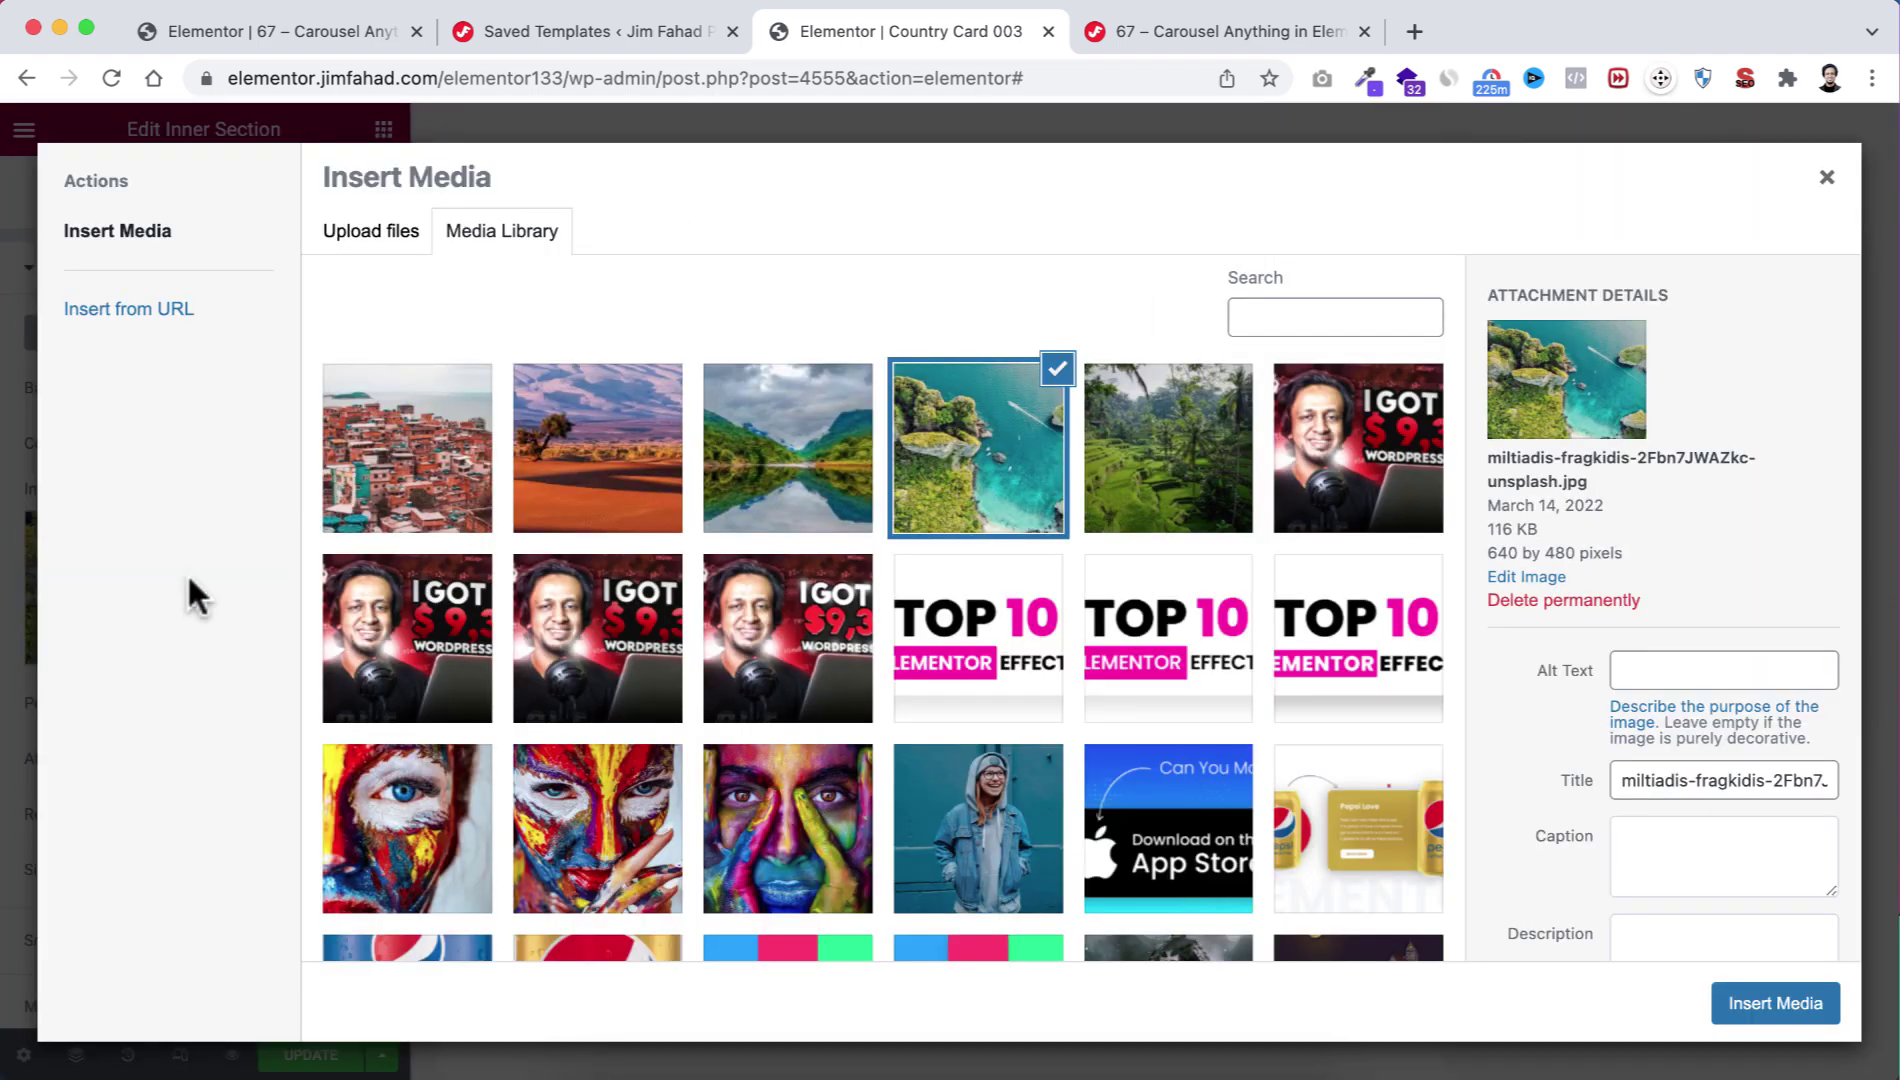
{"action": "left_click", "coordinate": [795, 493]}
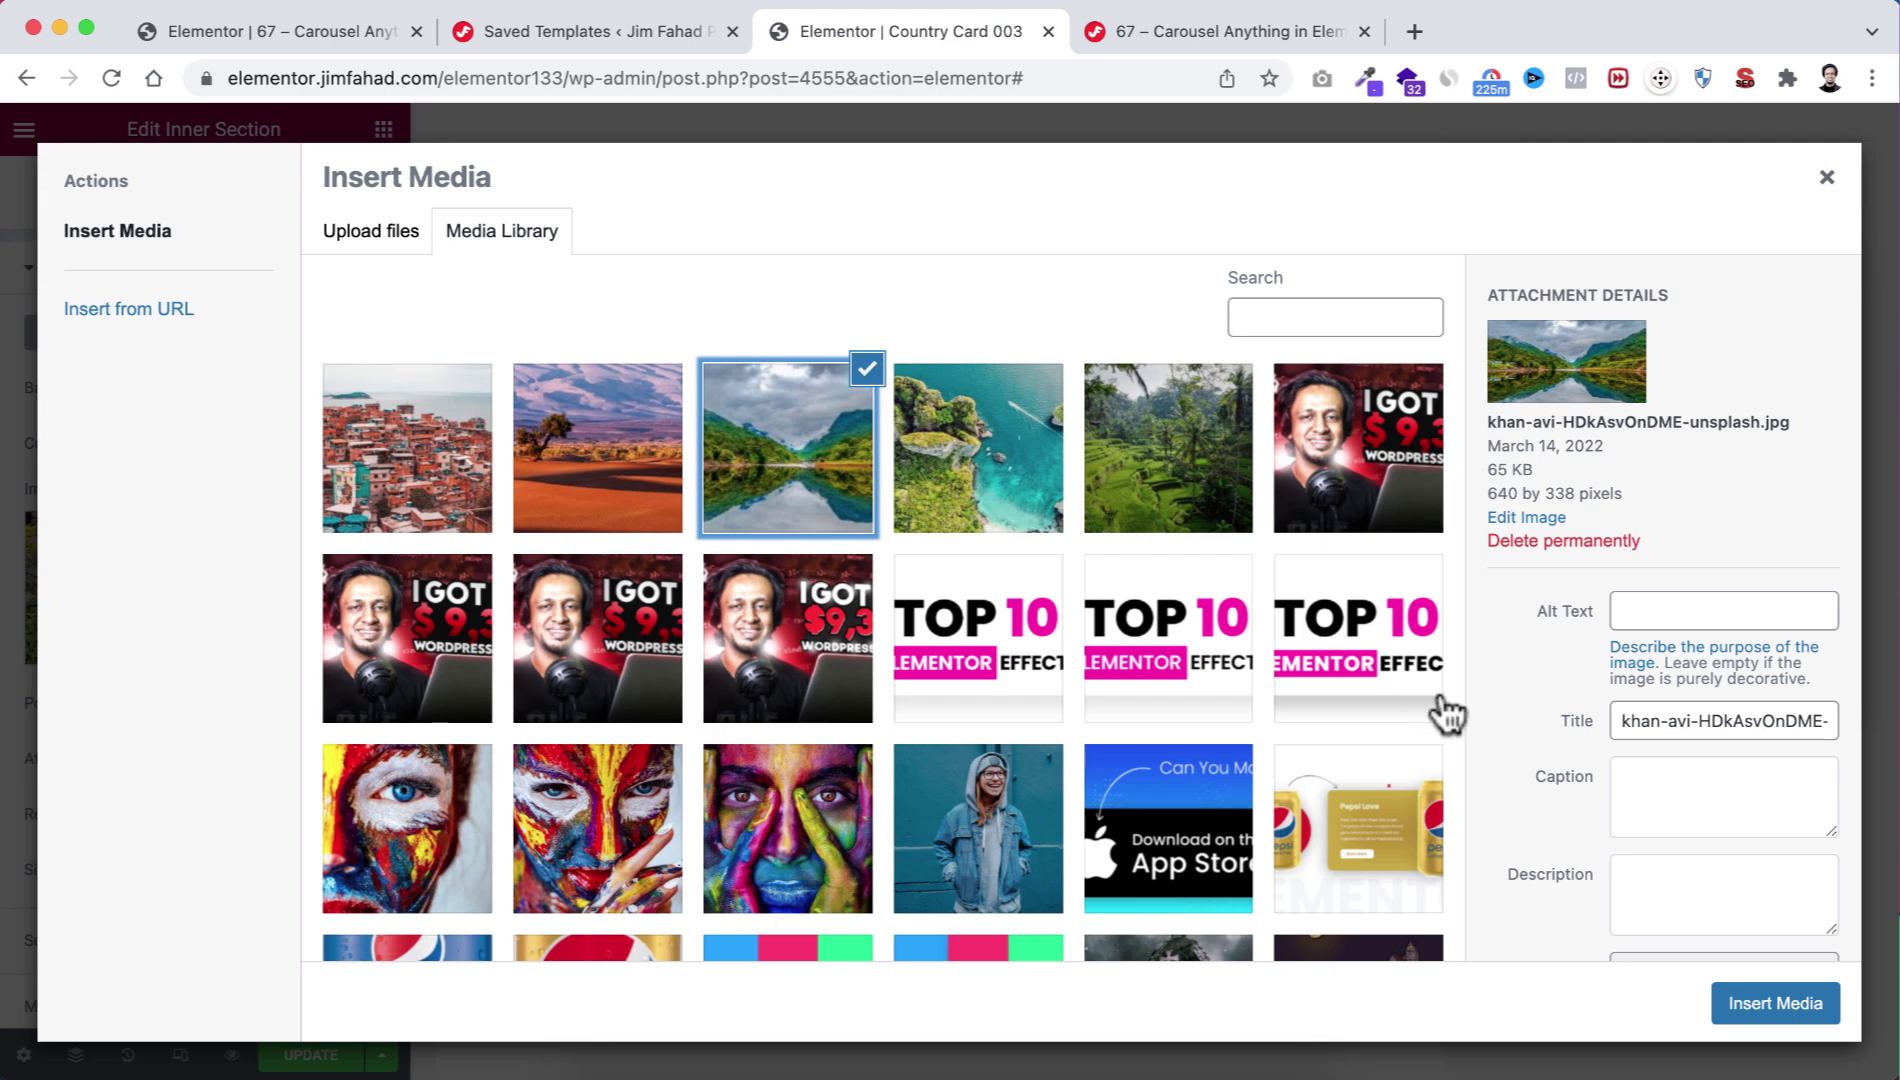
{"action": "left_click", "coordinate": [1752, 1001]}
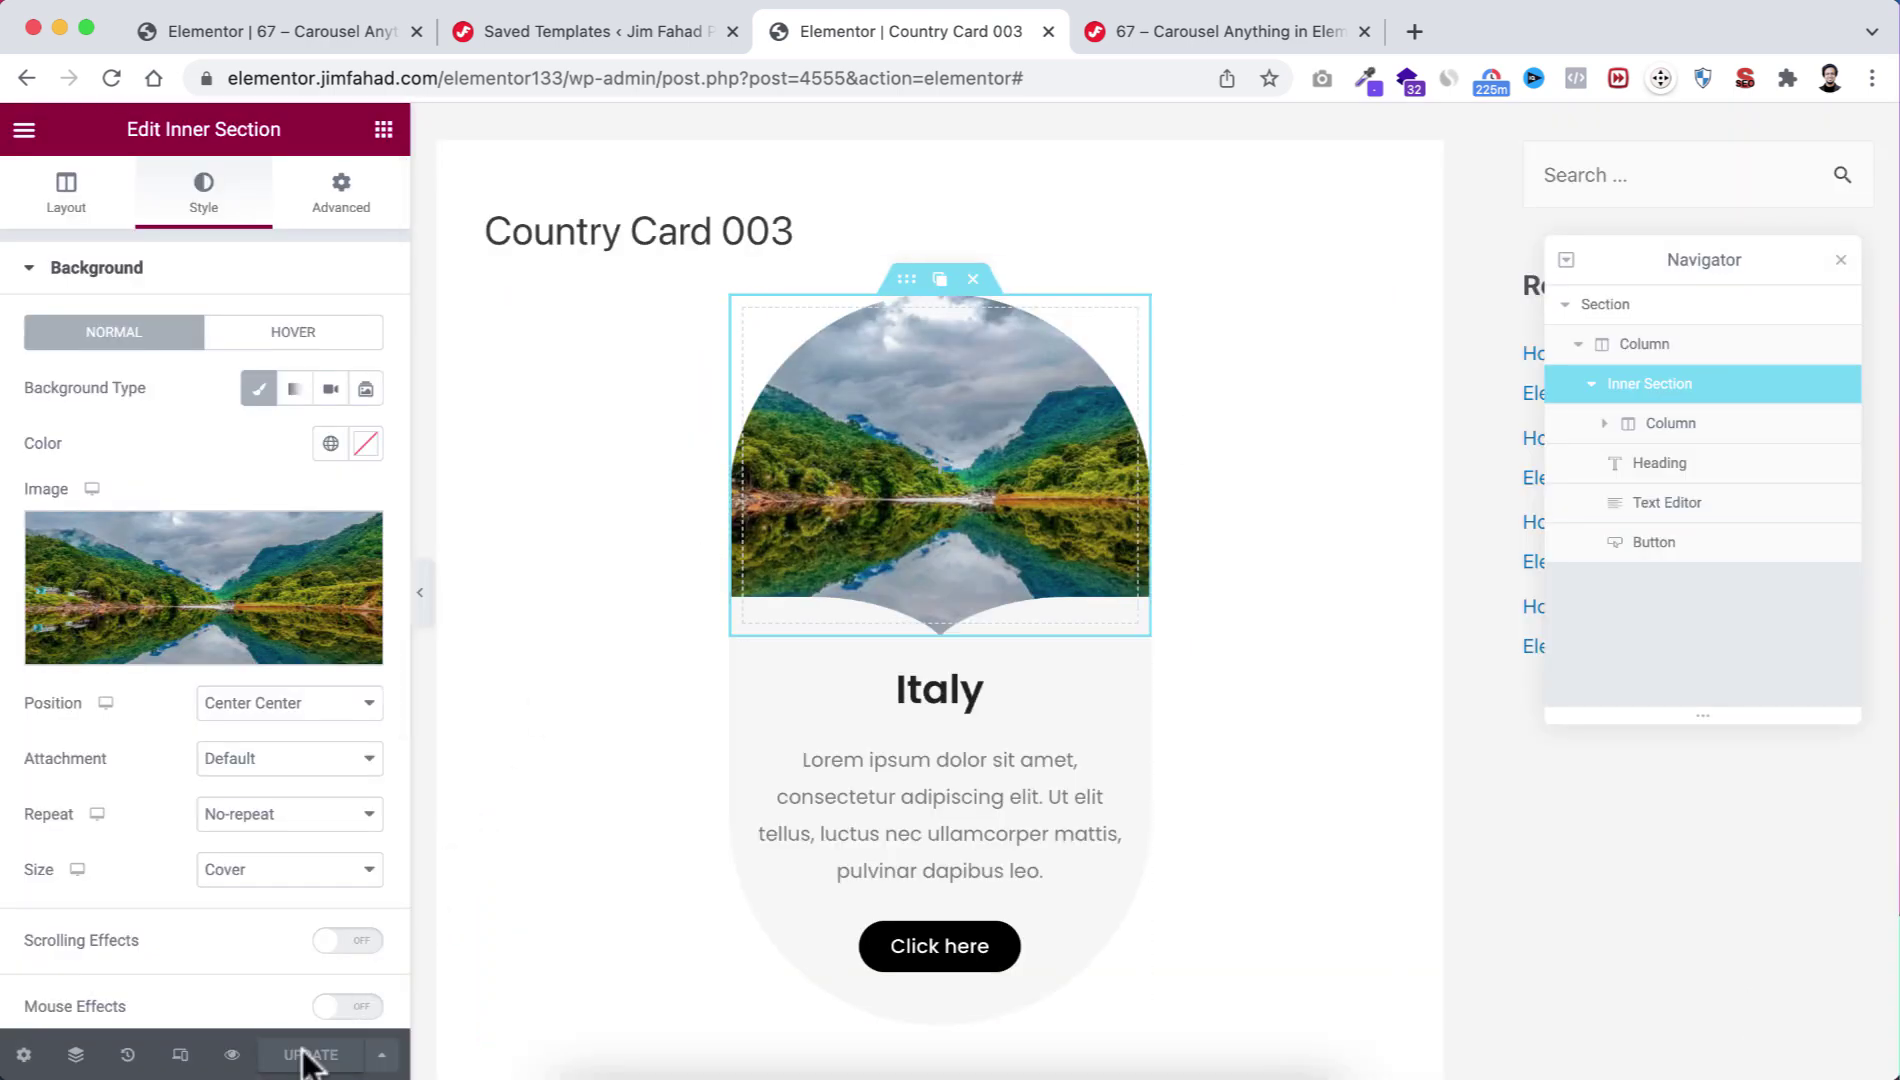
Check the Italy card in the page preview and test the carousel's responsiveness by narrowing the browser window to mobile width and restoring it.
{"action": "left_click", "coordinate": [1219, 32]}
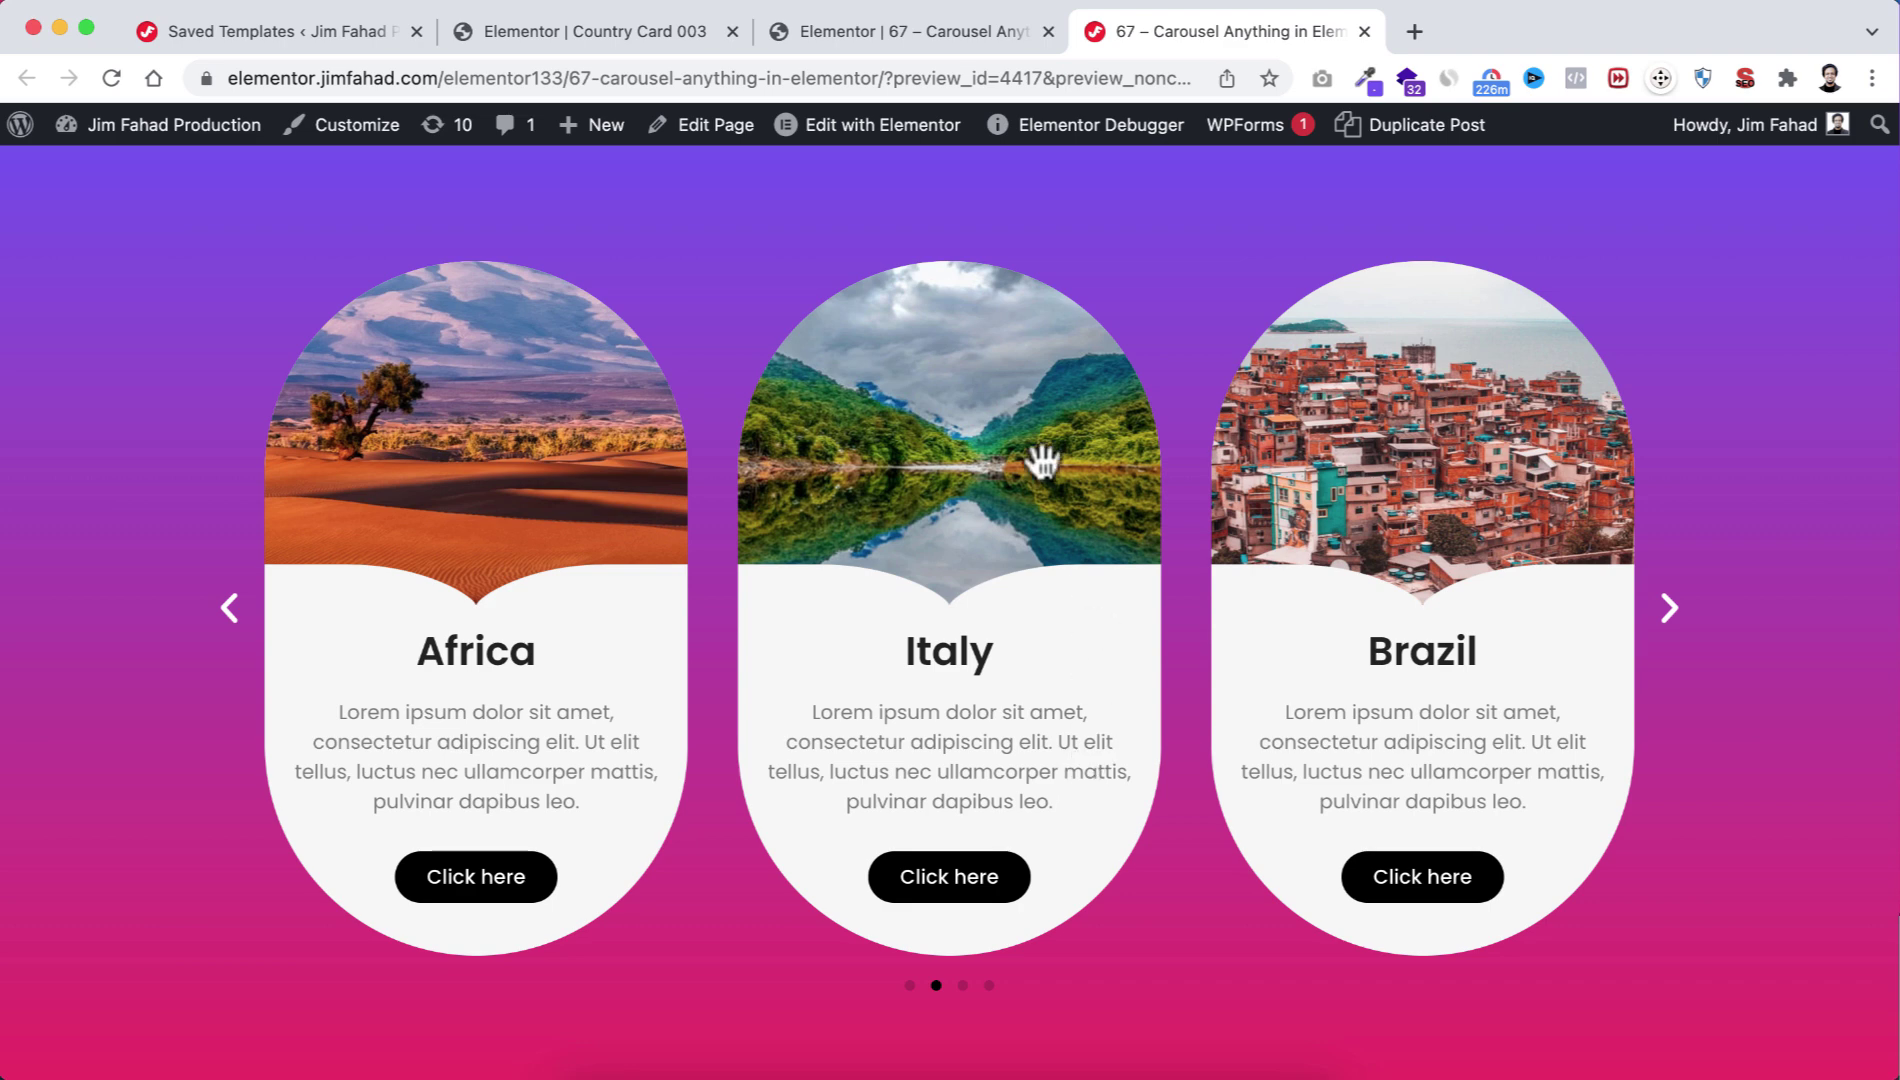
{"action": "left_click", "coordinate": [882, 30]}
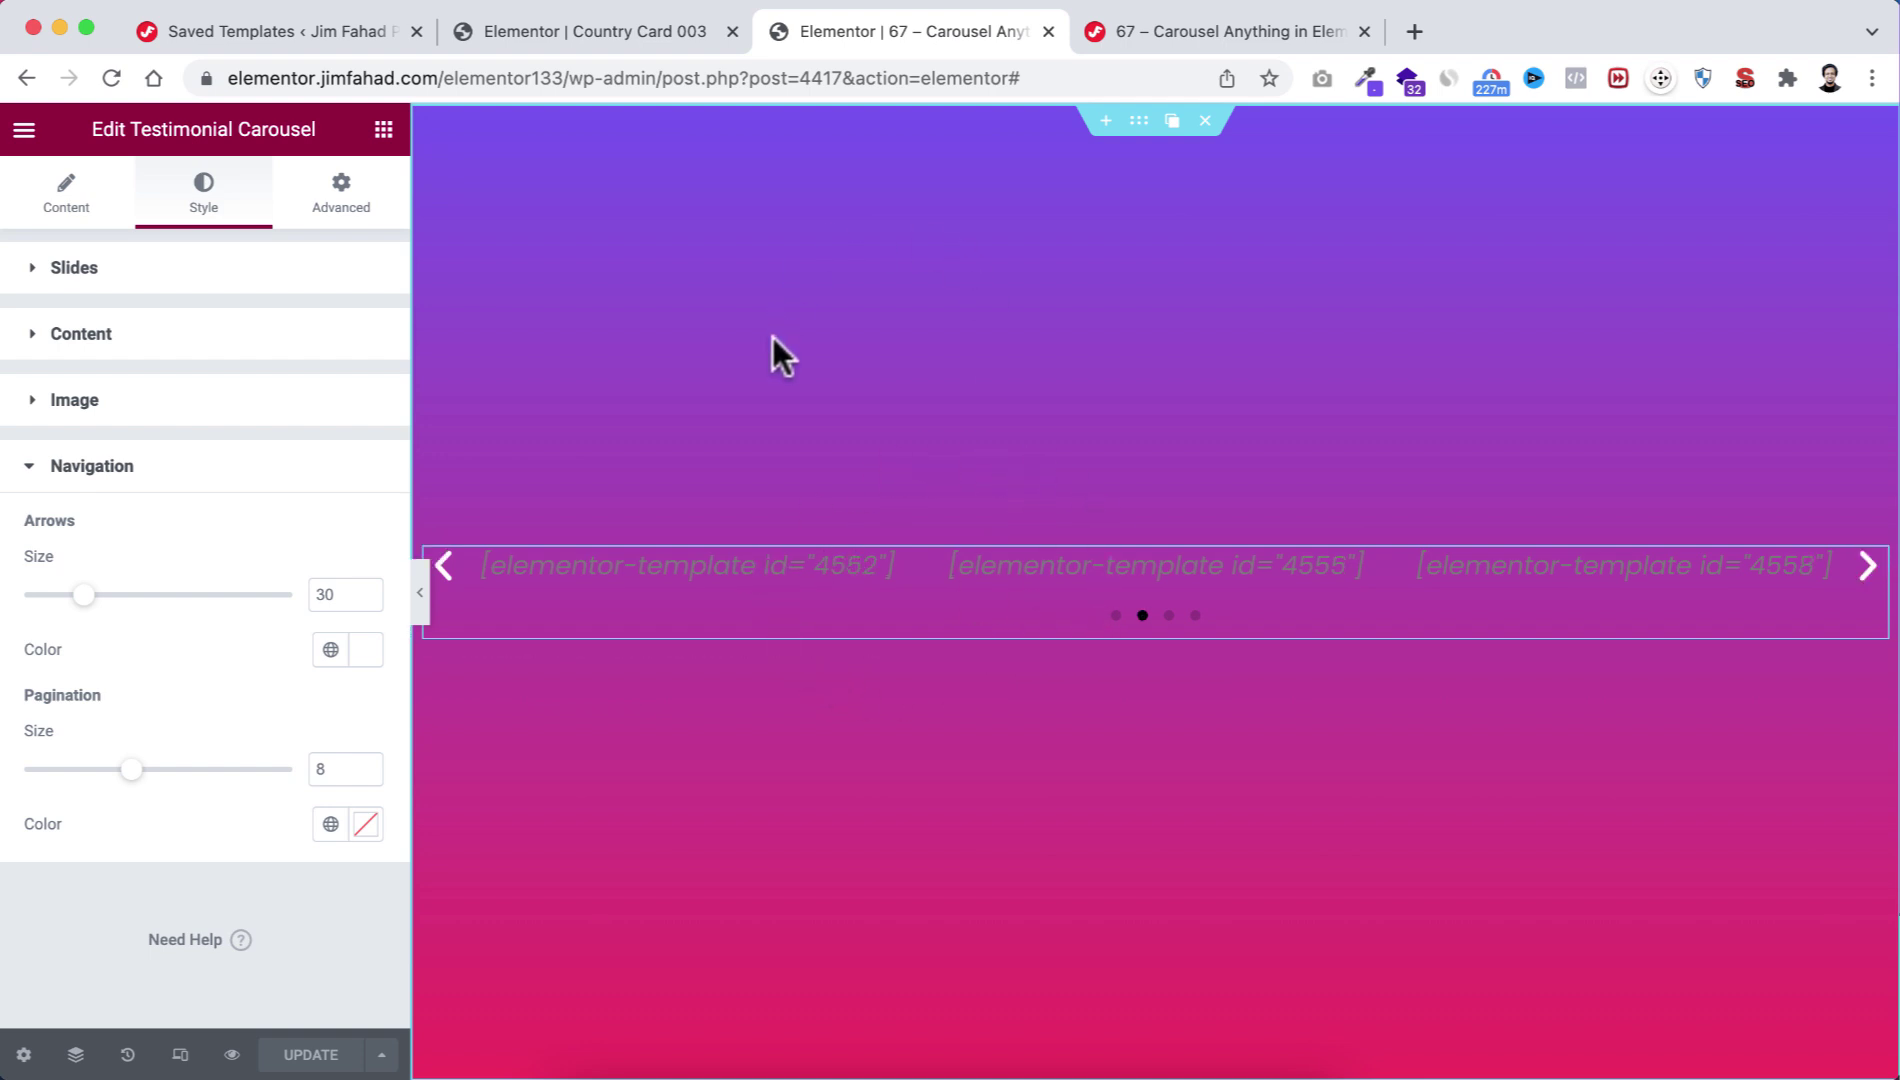
{"action": "left_click", "coordinate": [1177, 37]}
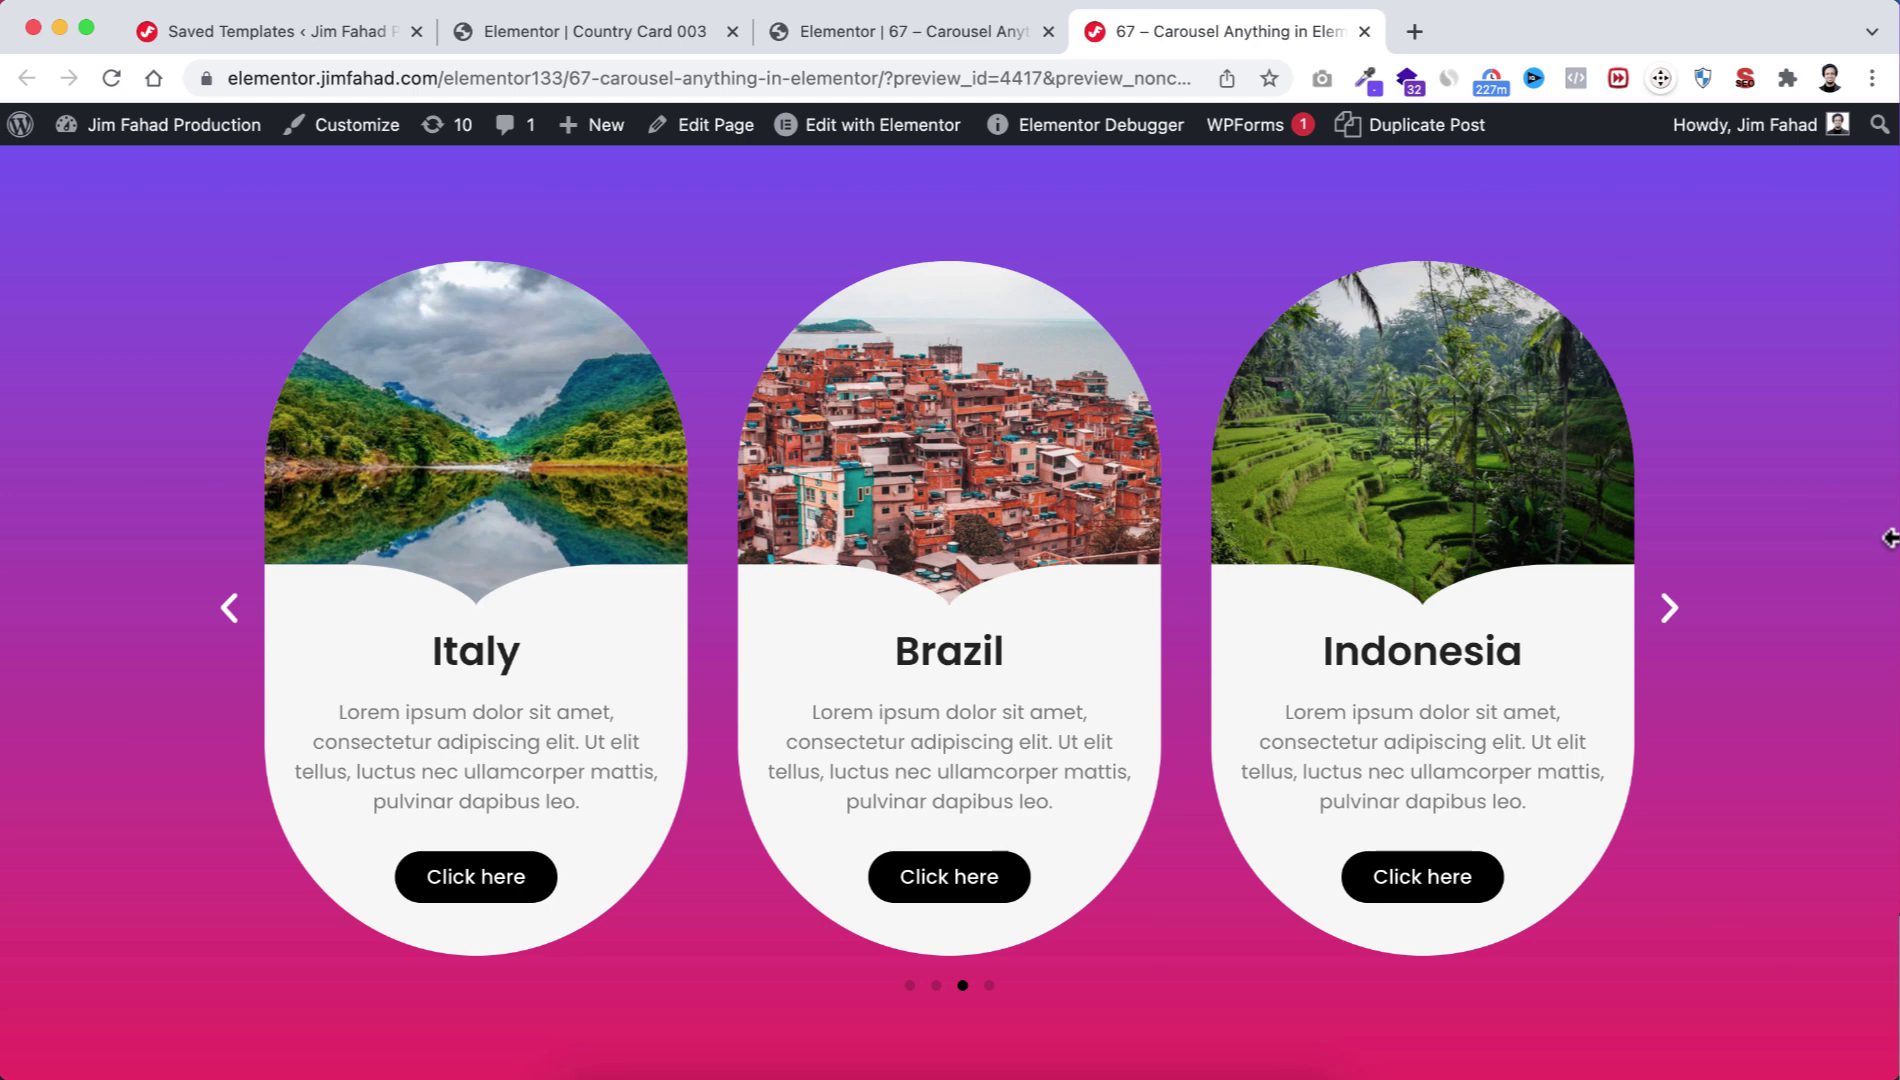
{"action": "left_click_drag", "start_coordinate": [1890, 538], "coordinate": [1271, 577]}
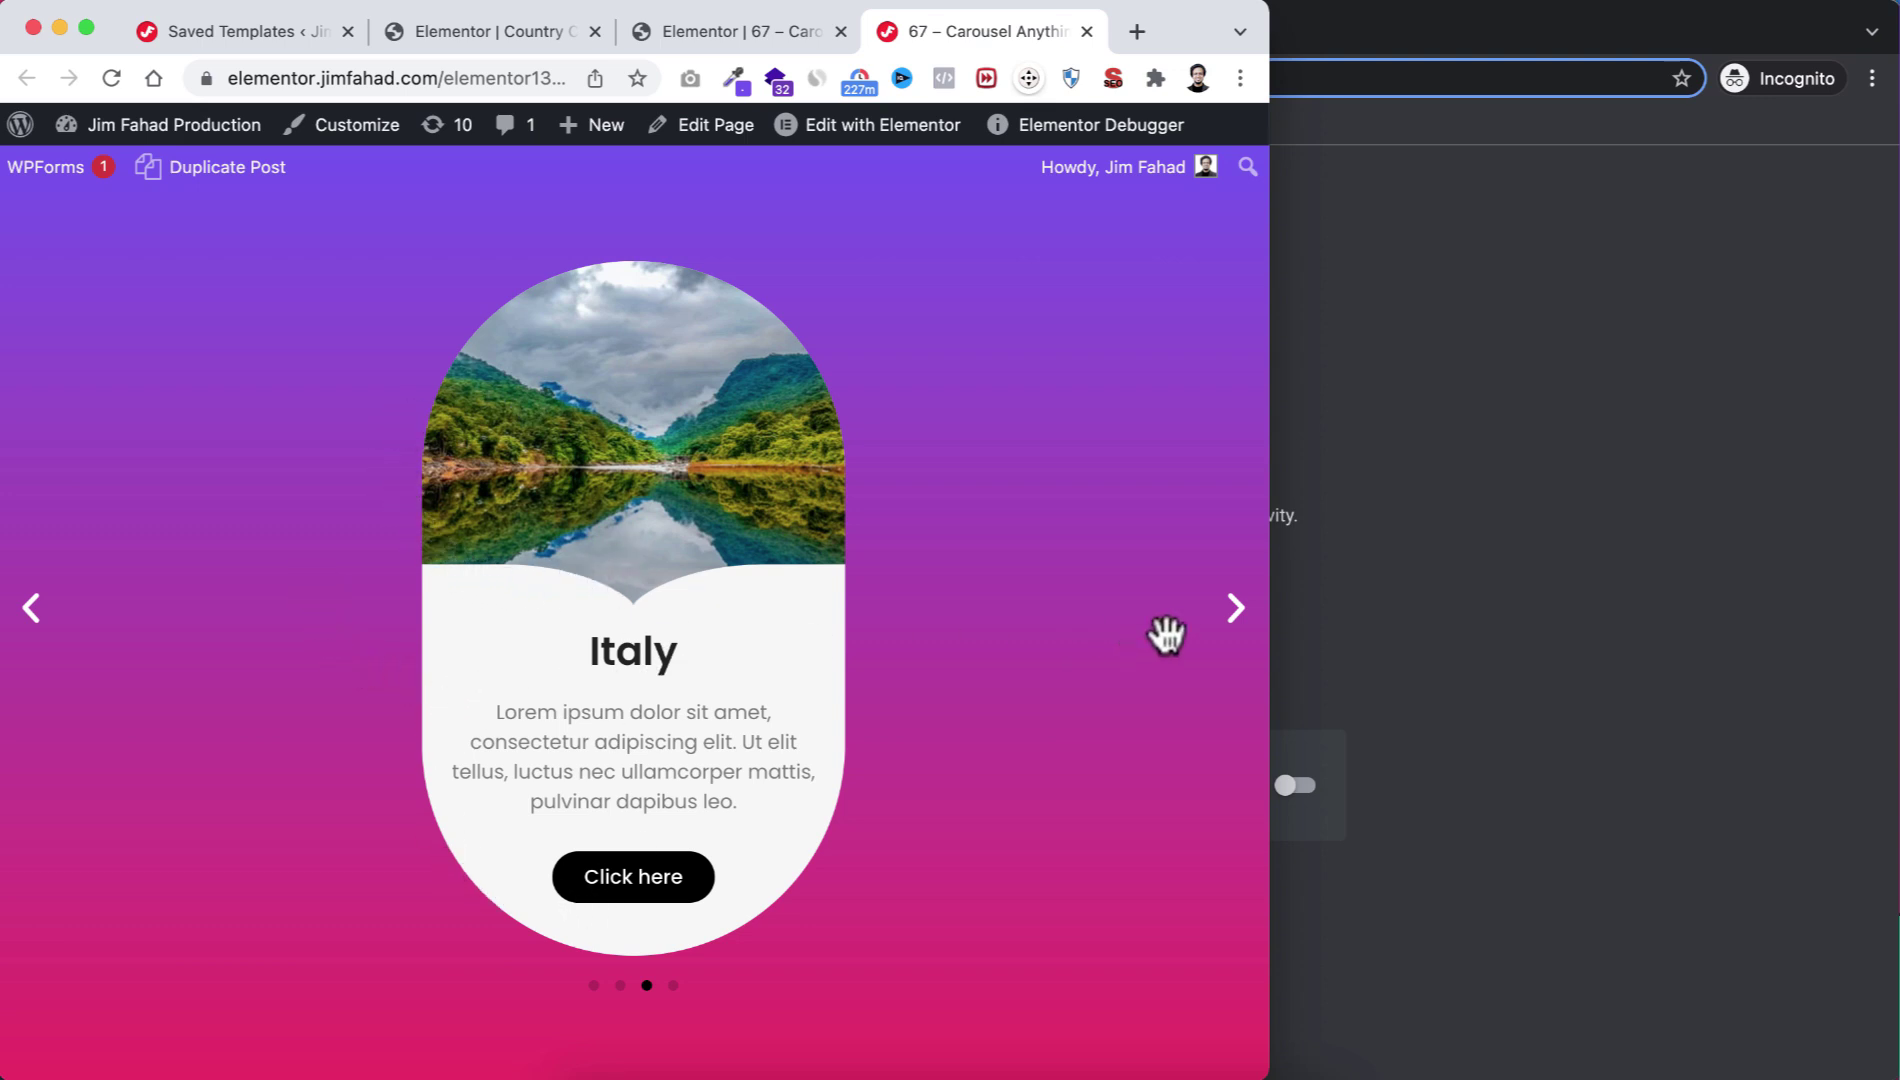
{"action": "left_click_drag", "start_coordinate": [1268, 583], "coordinate": [321, 566]}
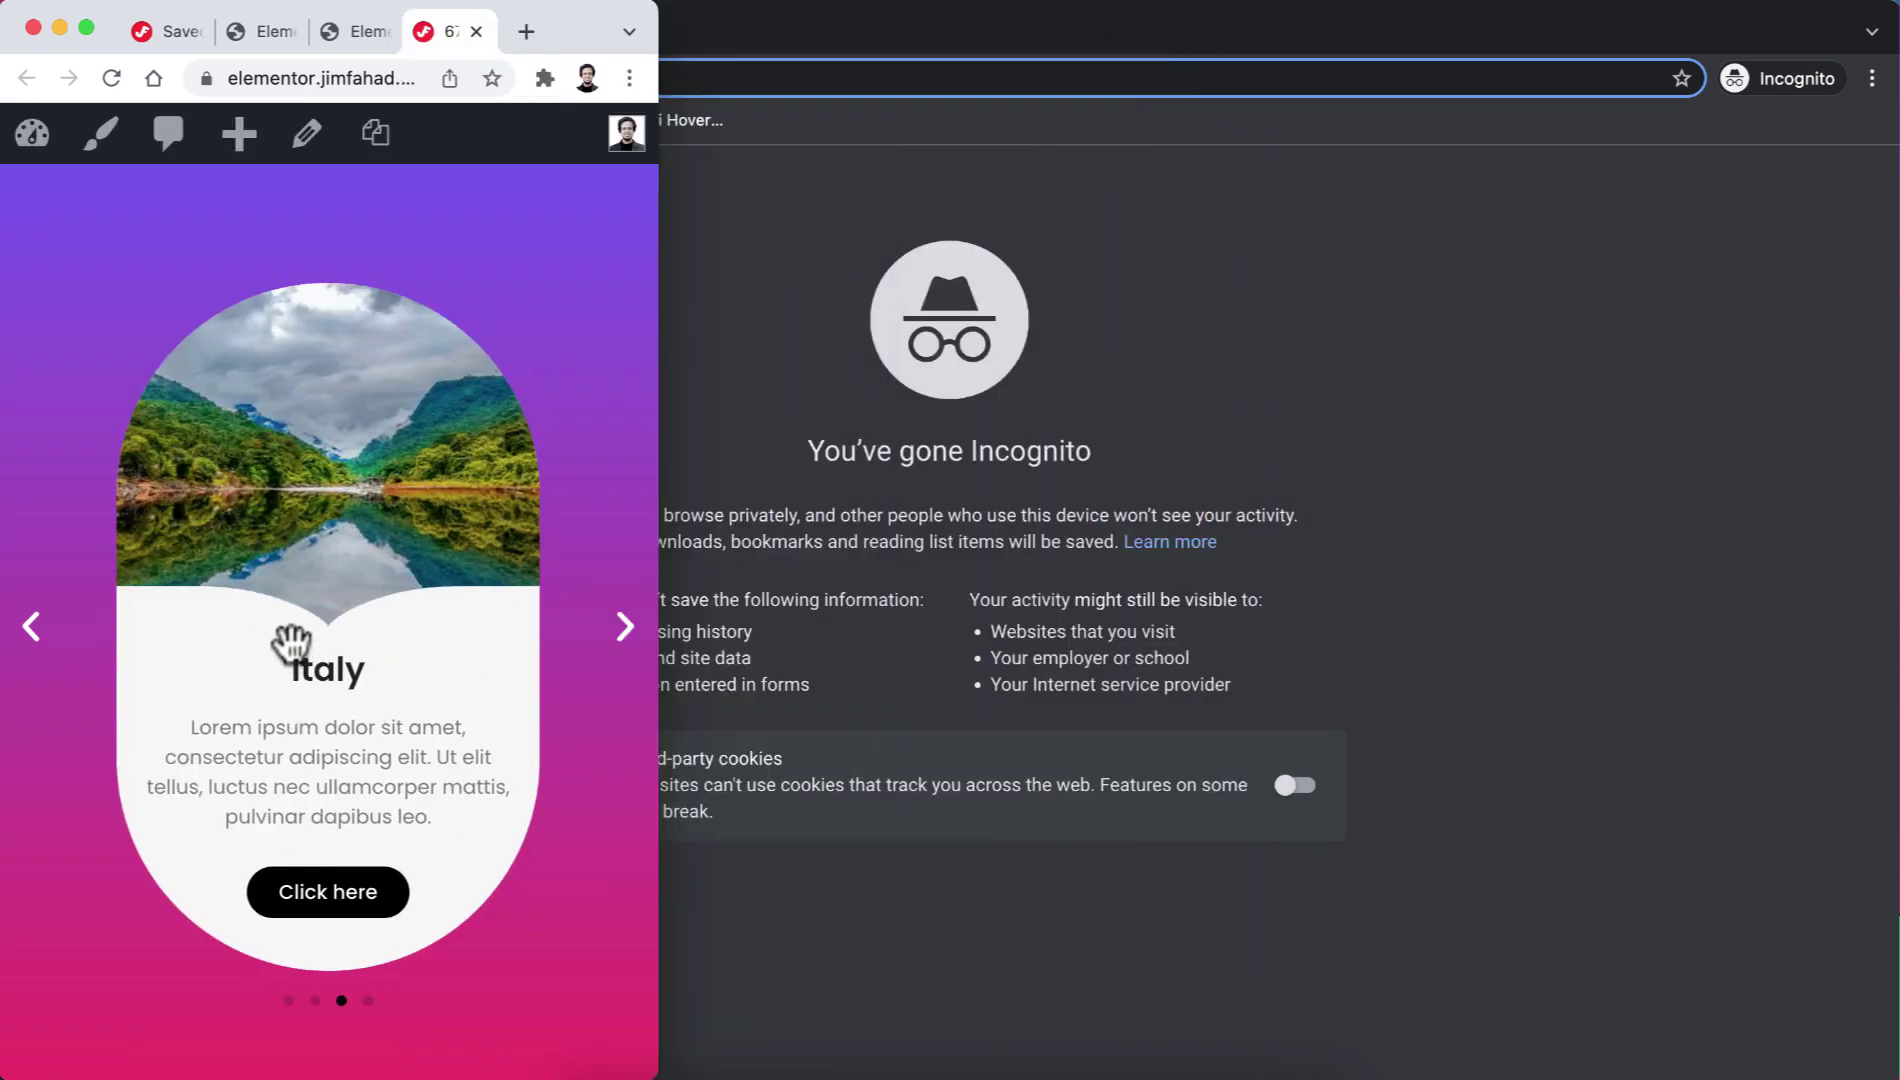
{"action": "left_click_drag", "start_coordinate": [658, 487], "coordinate": [1890, 637]}
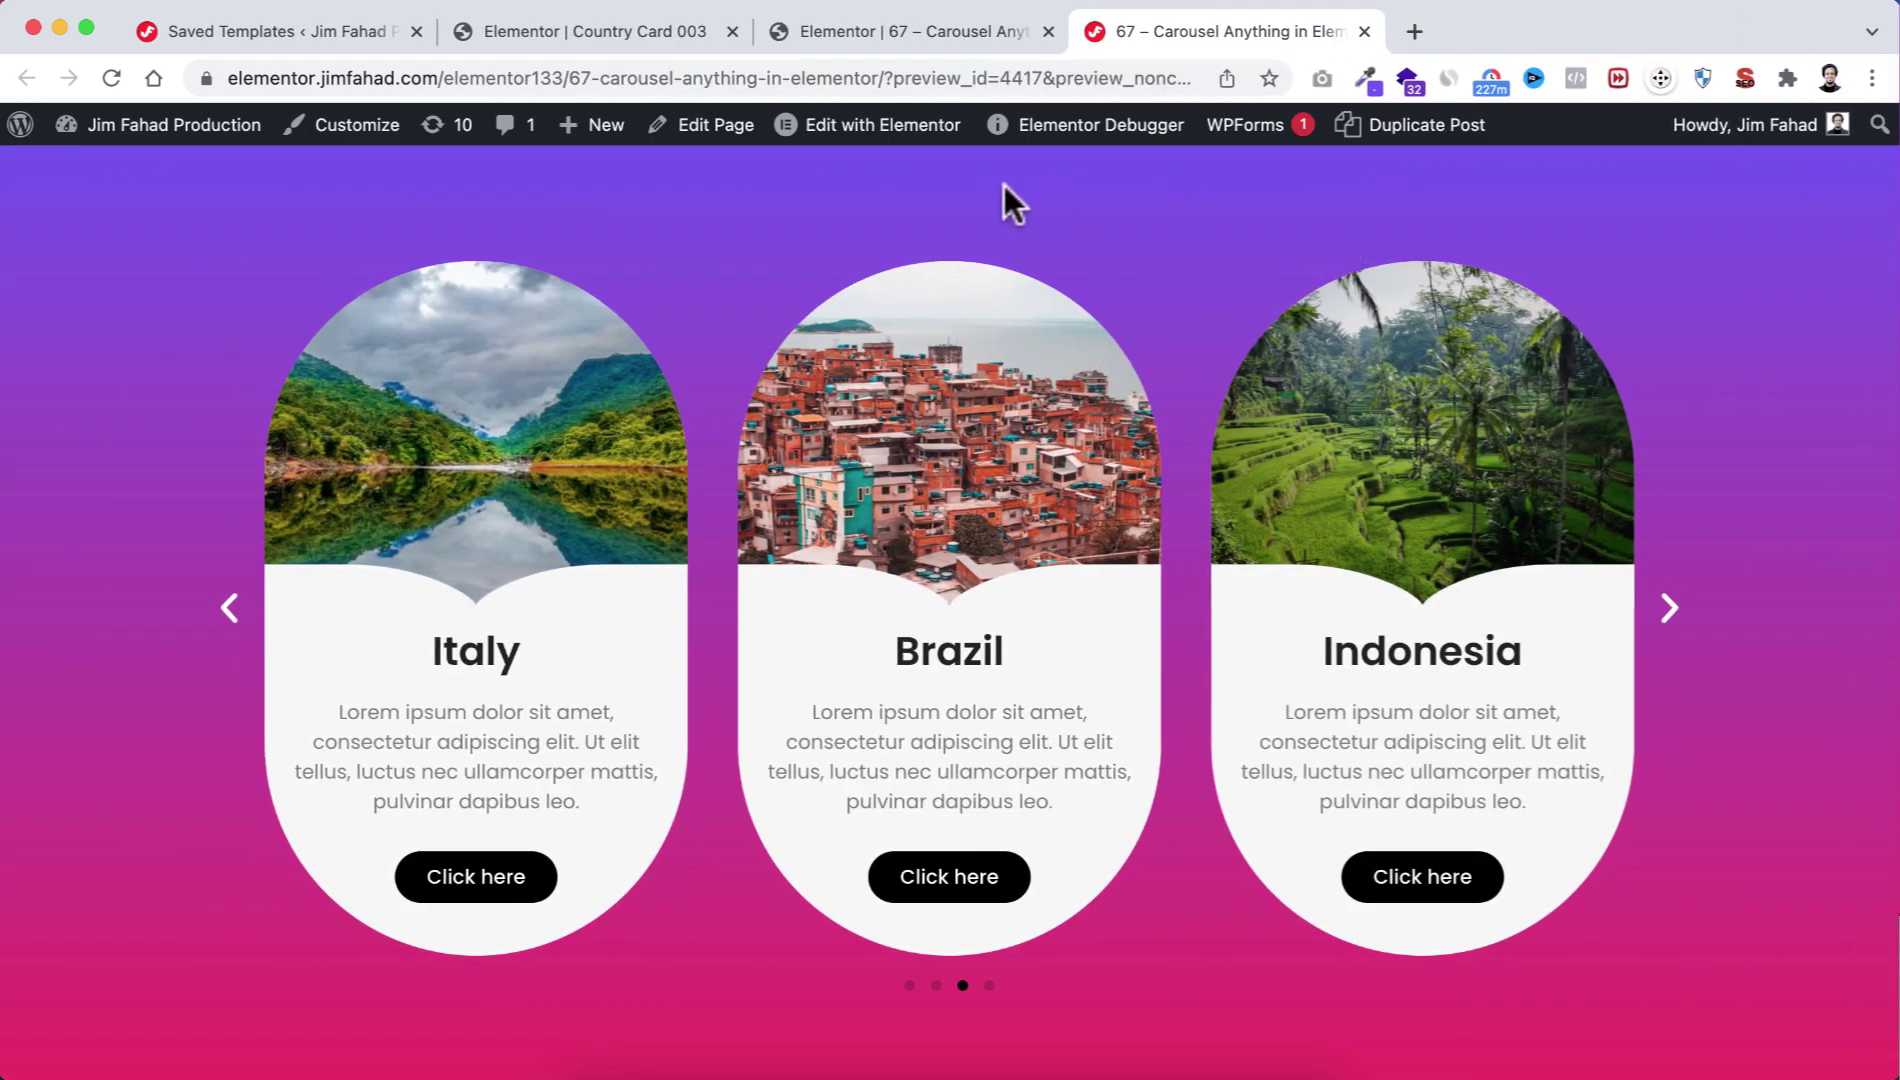
Back in the carousel page's Elementor editor, set Slides Per View to 2 for tablet.
{"action": "left_click", "coordinate": [894, 31]}
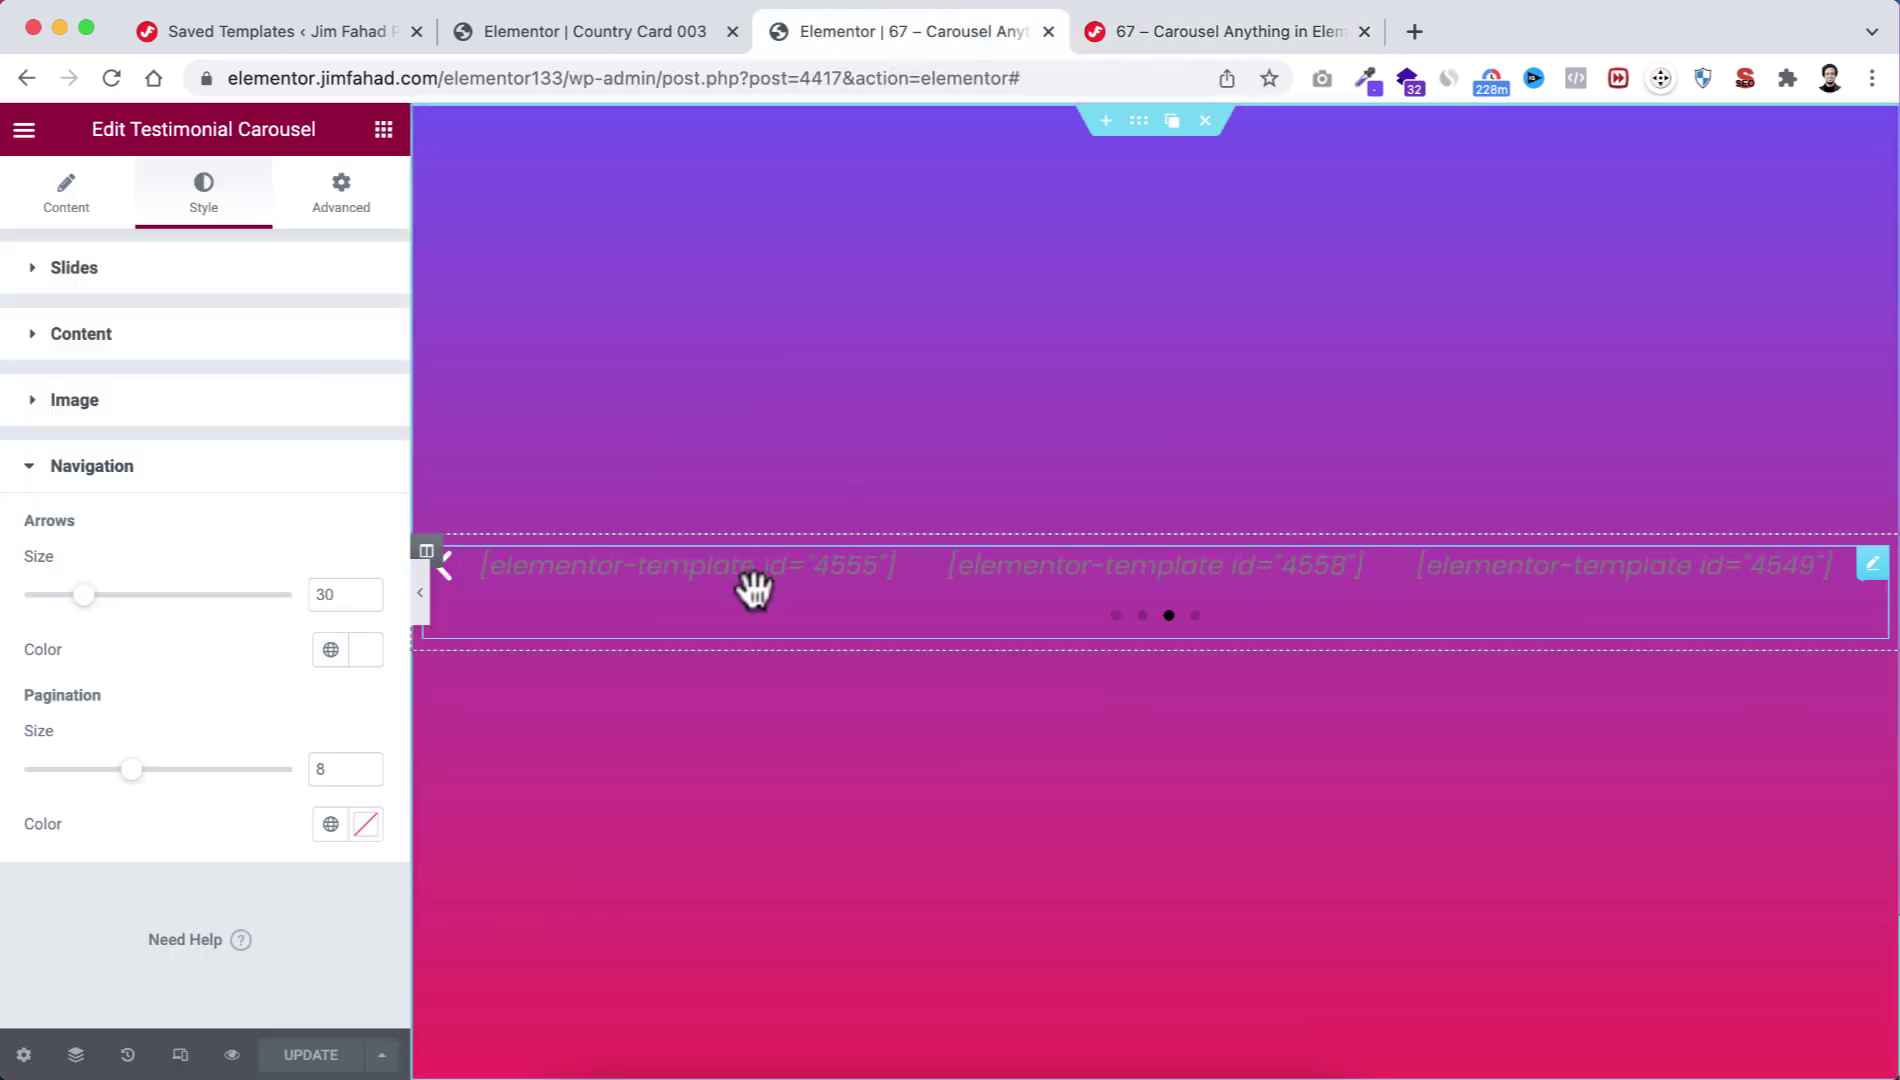
{"action": "left_click", "coordinate": [68, 207]}
{"action": "scroll", "coordinate": [186, 727], "scroll_direction": "down", "scroll_amount": 3}
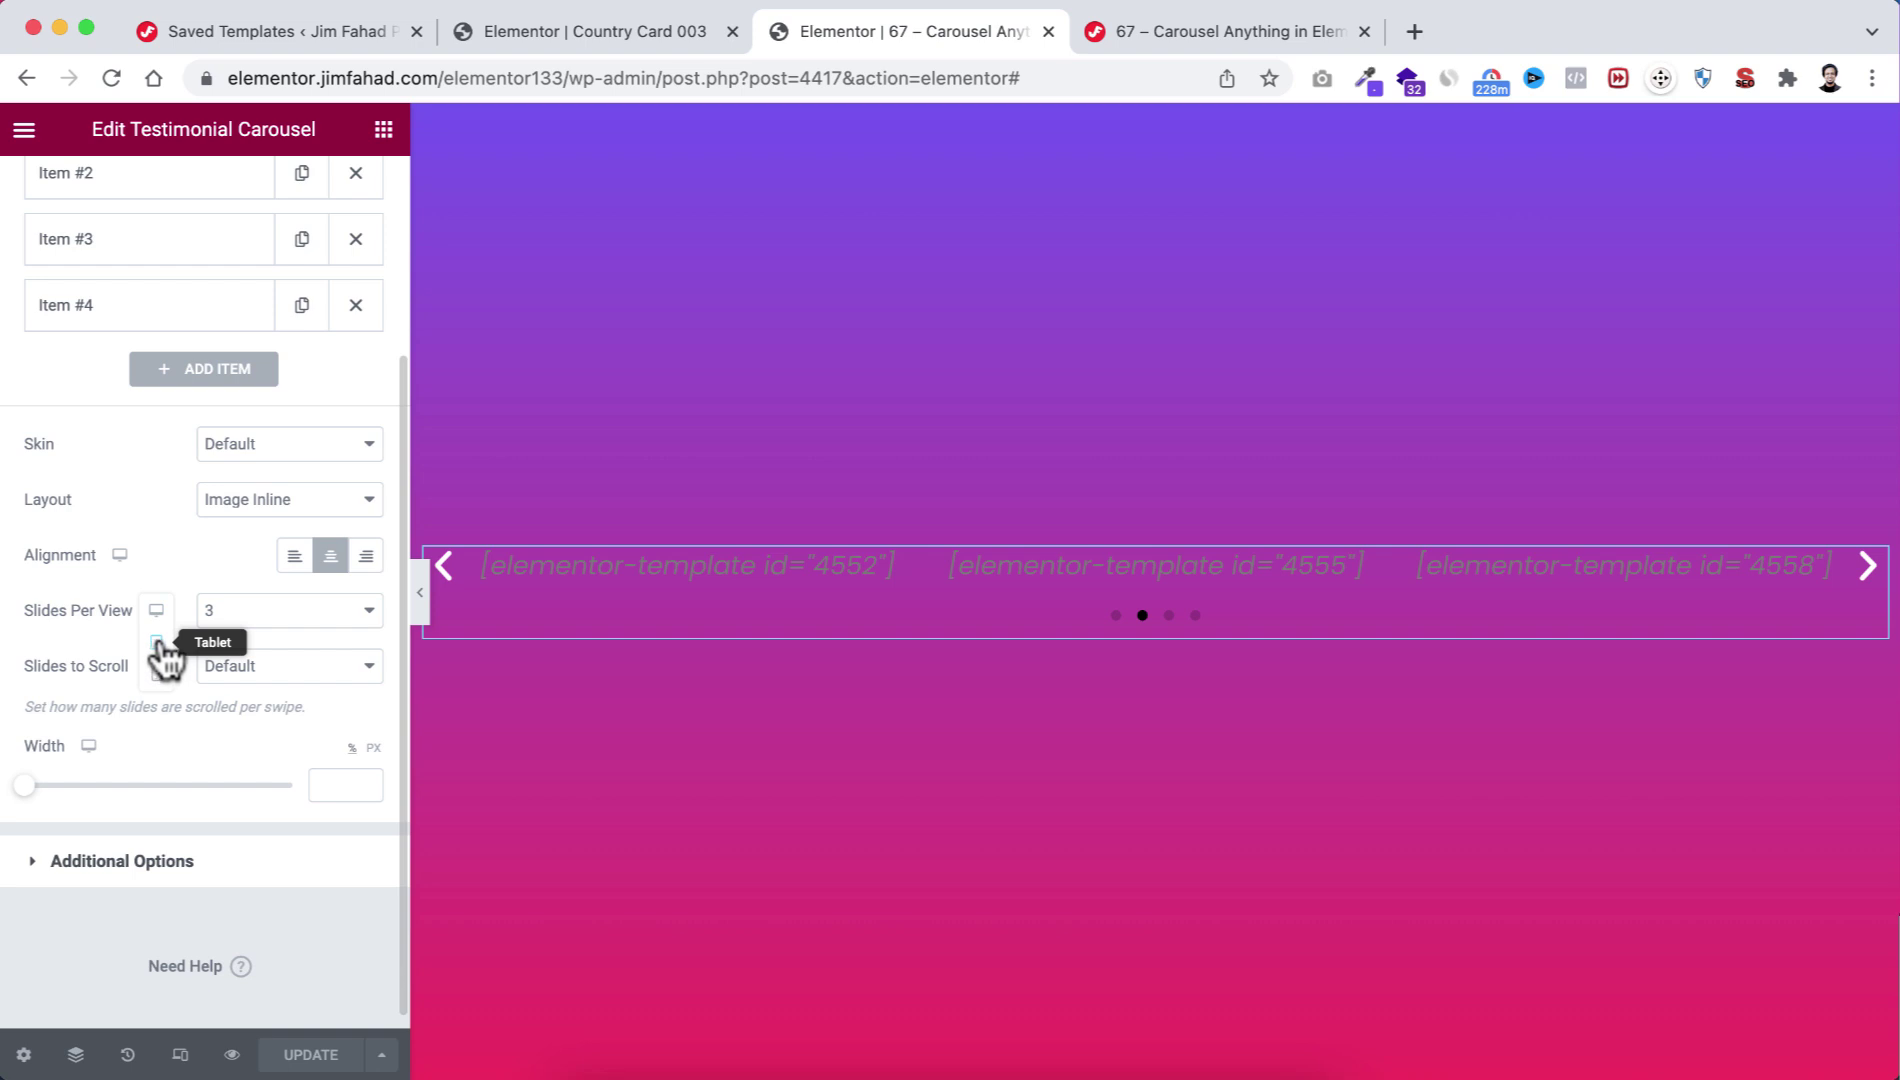
{"action": "left_click", "coordinate": [157, 641]}
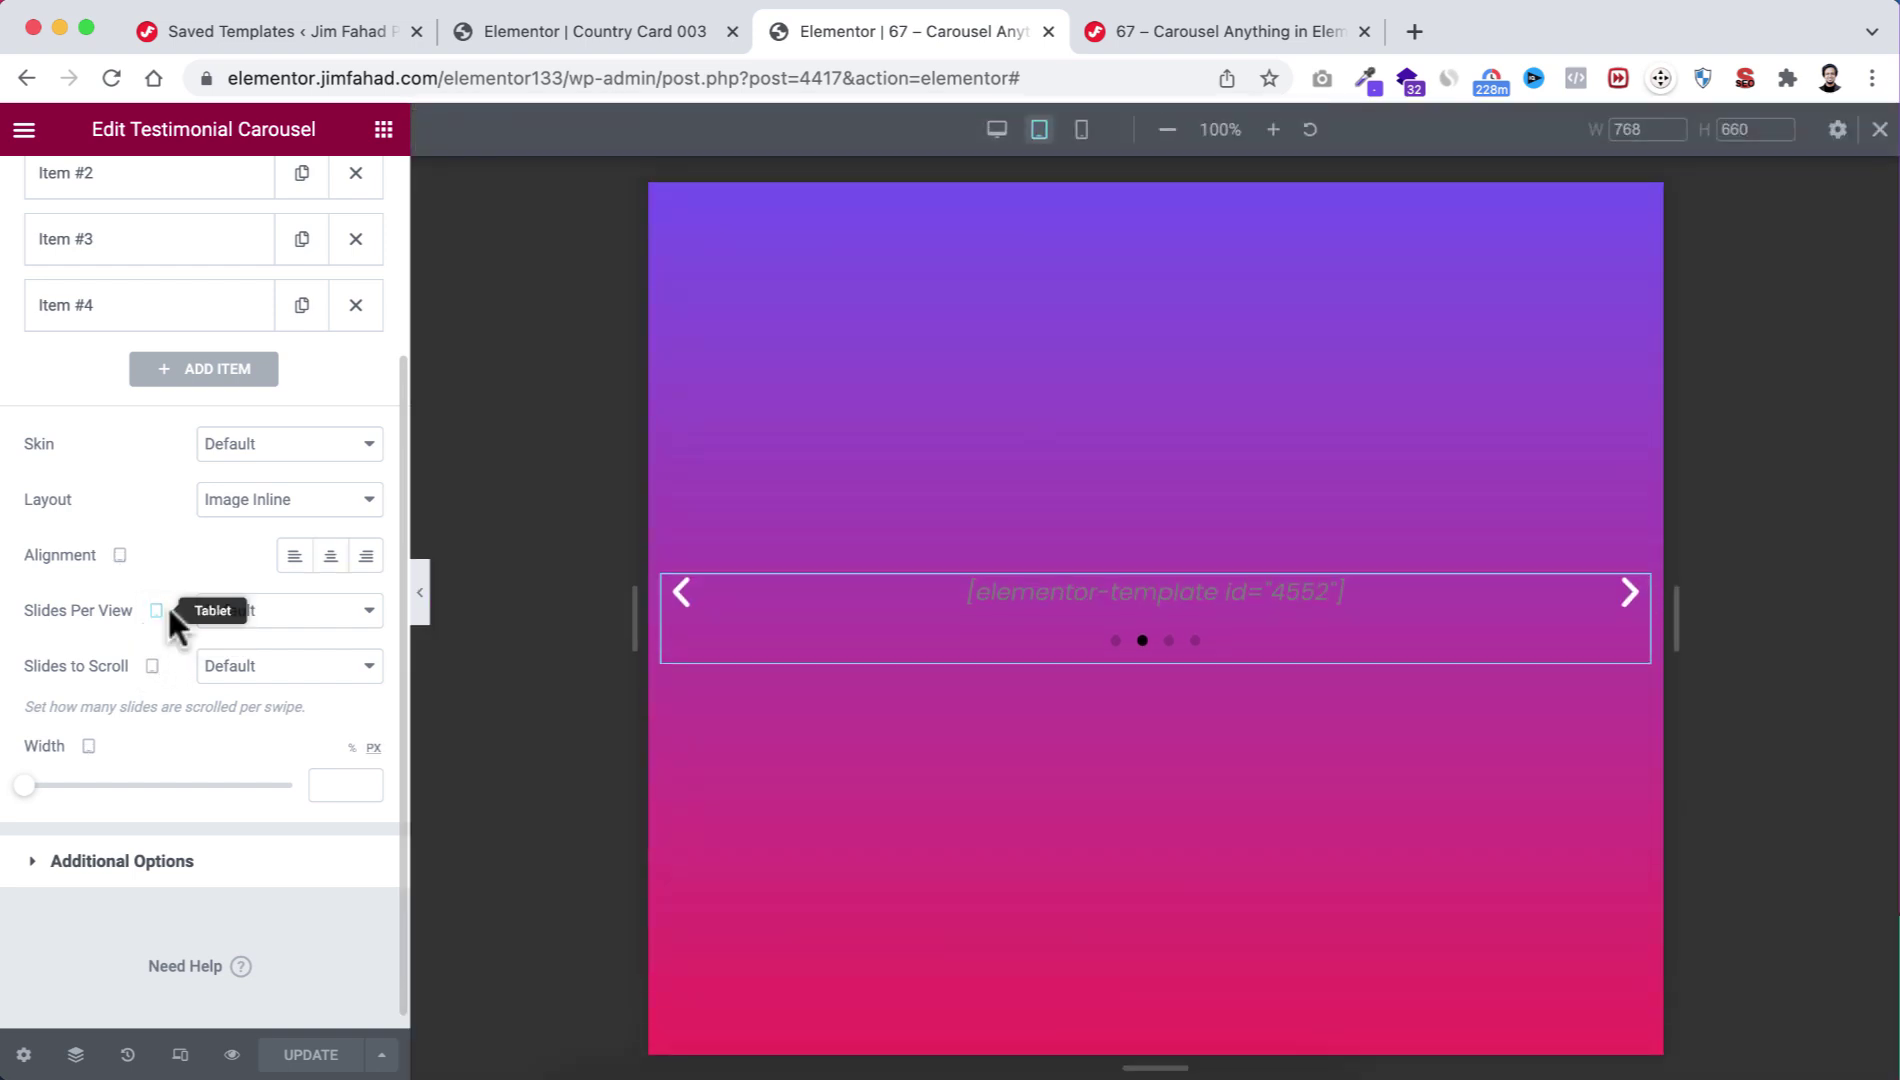
{"action": "left_click", "coordinate": [262, 612]}
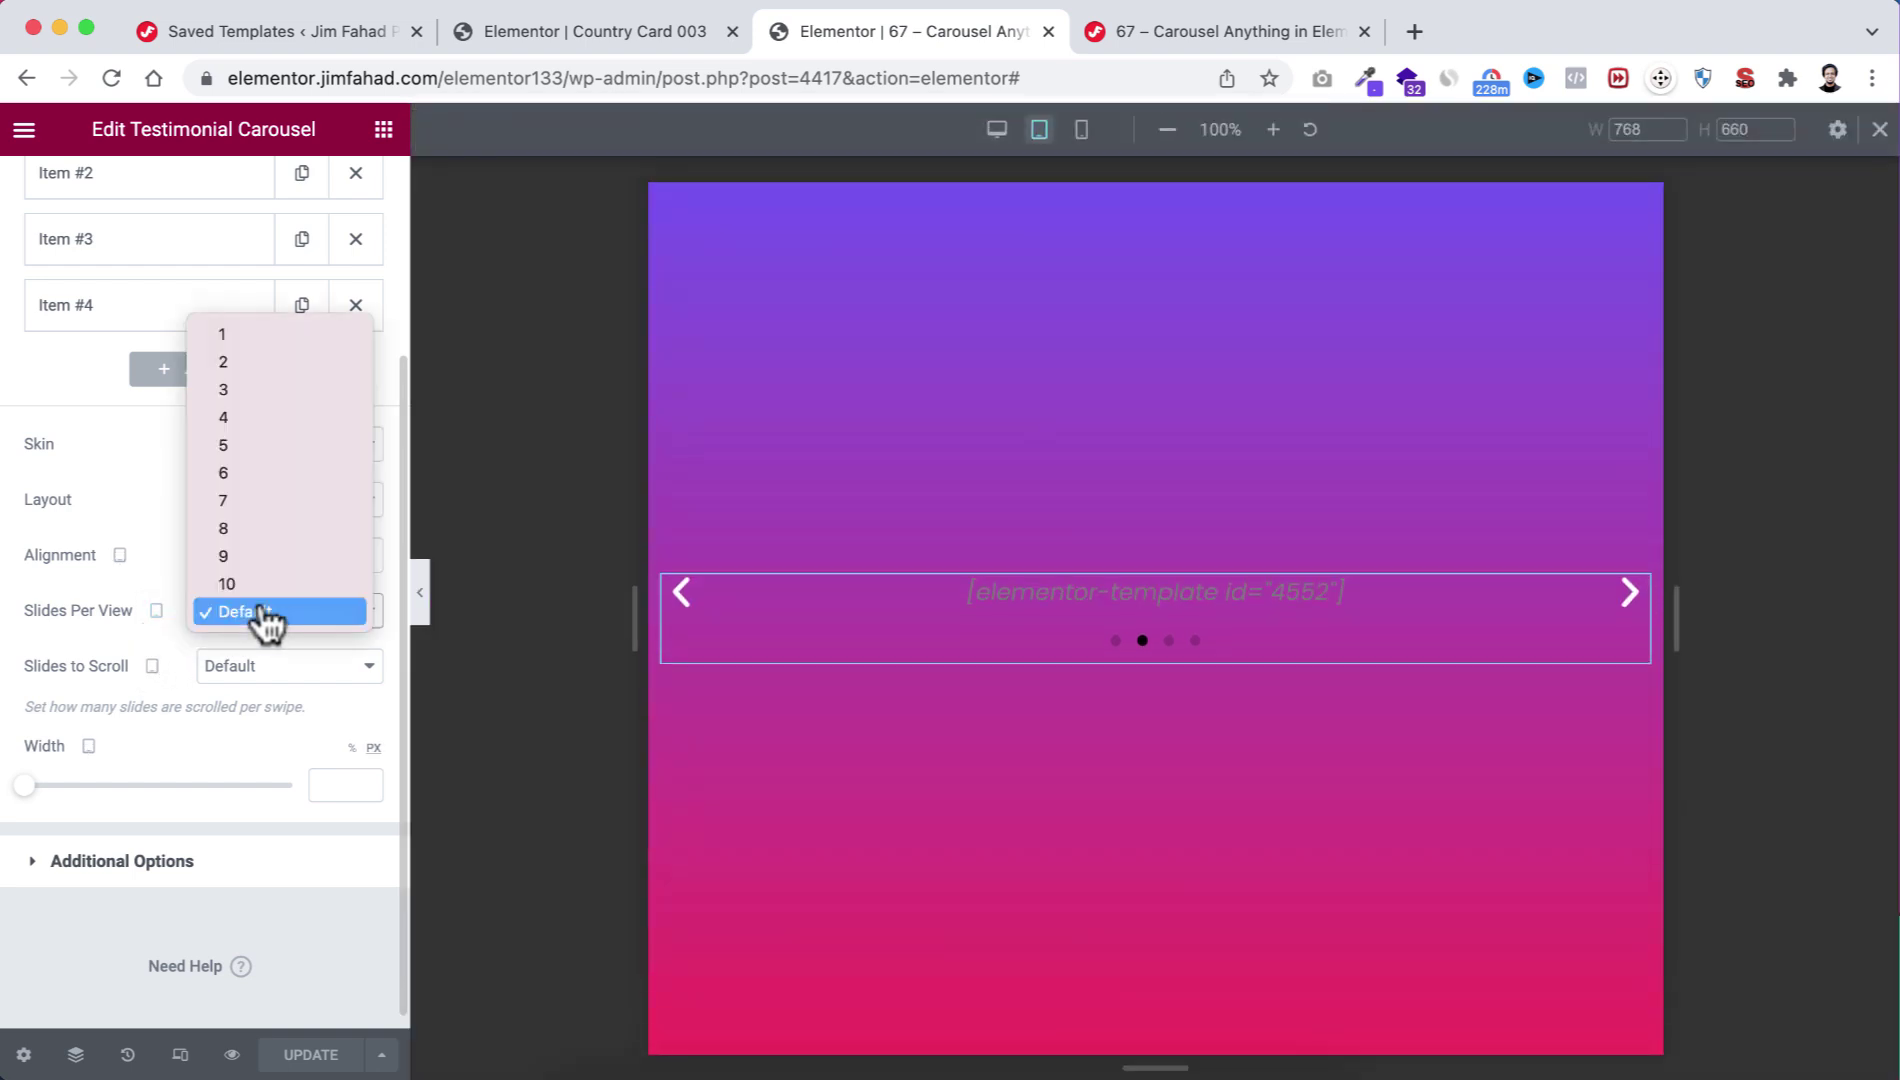
{"action": "left_click", "coordinate": [256, 366]}
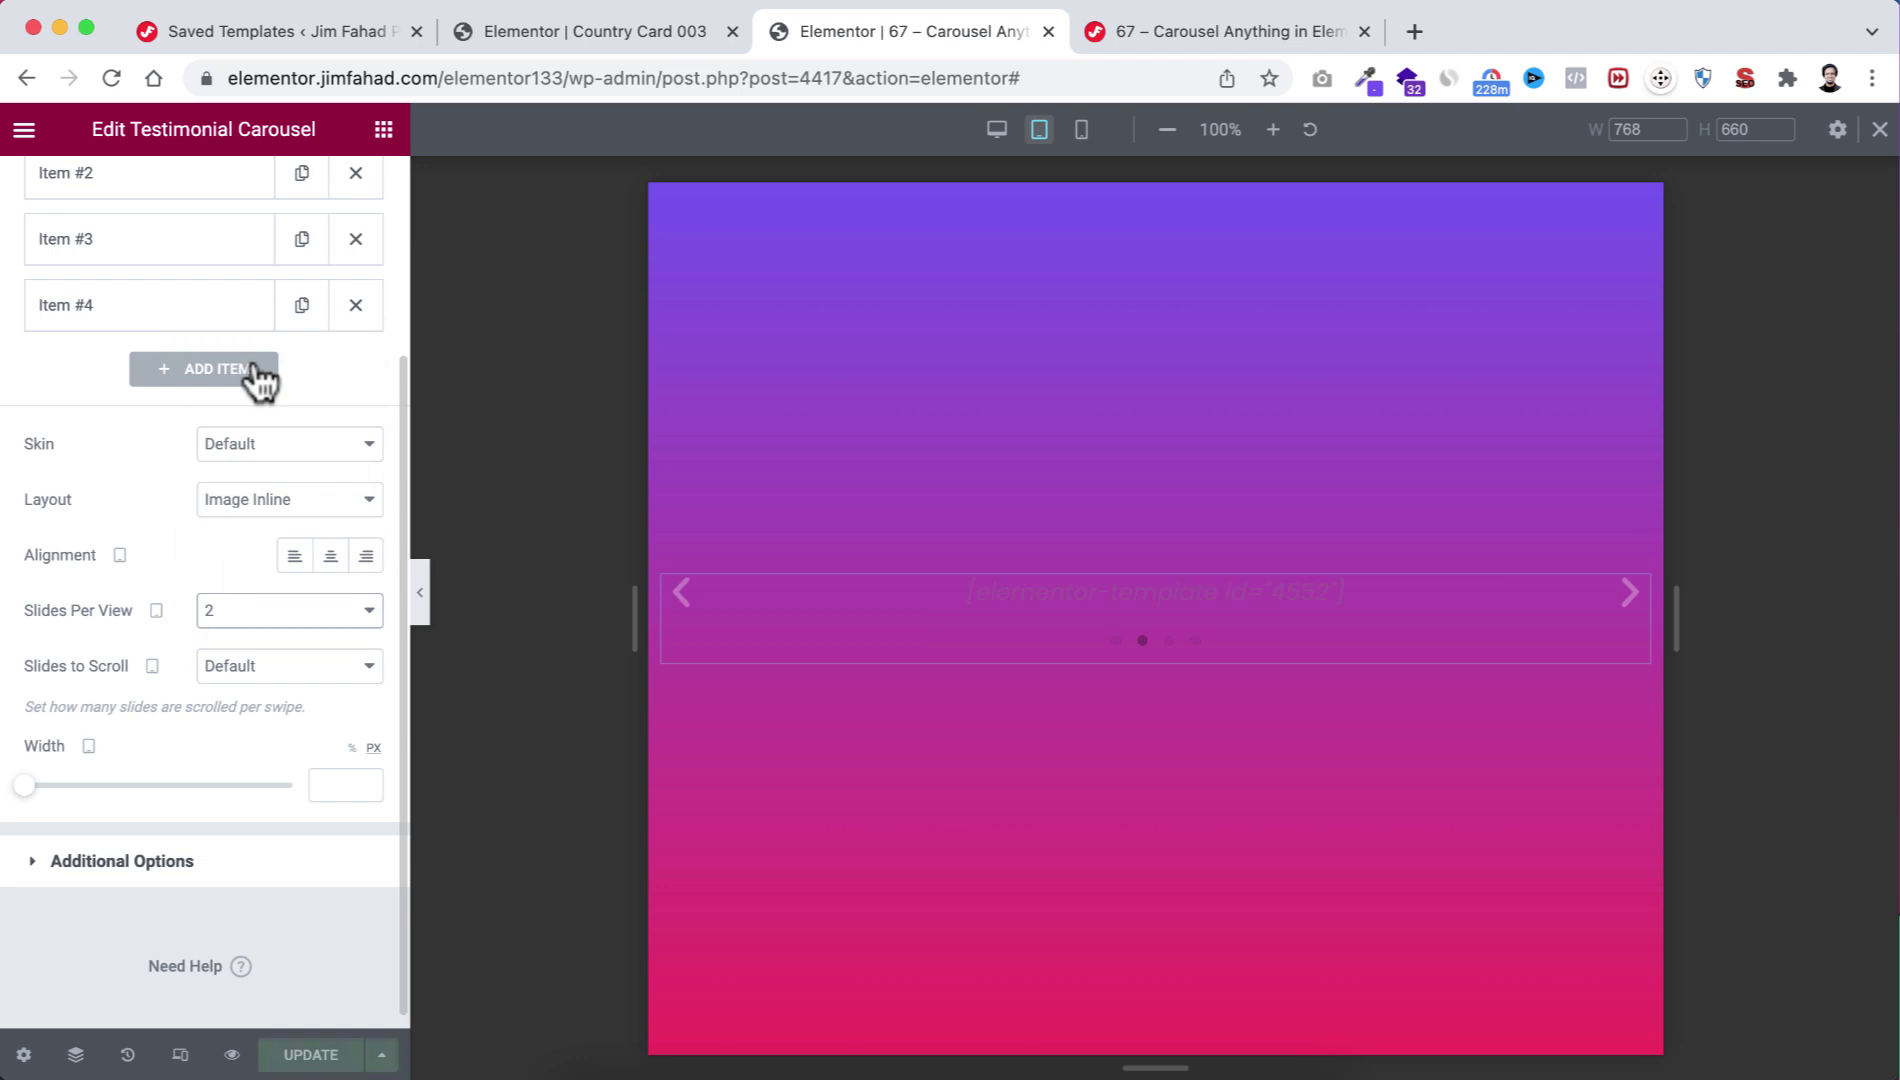
Set the carousel's Slides Per View to 1 for mobile and update the page.
{"action": "left_click", "coordinate": [158, 620]}
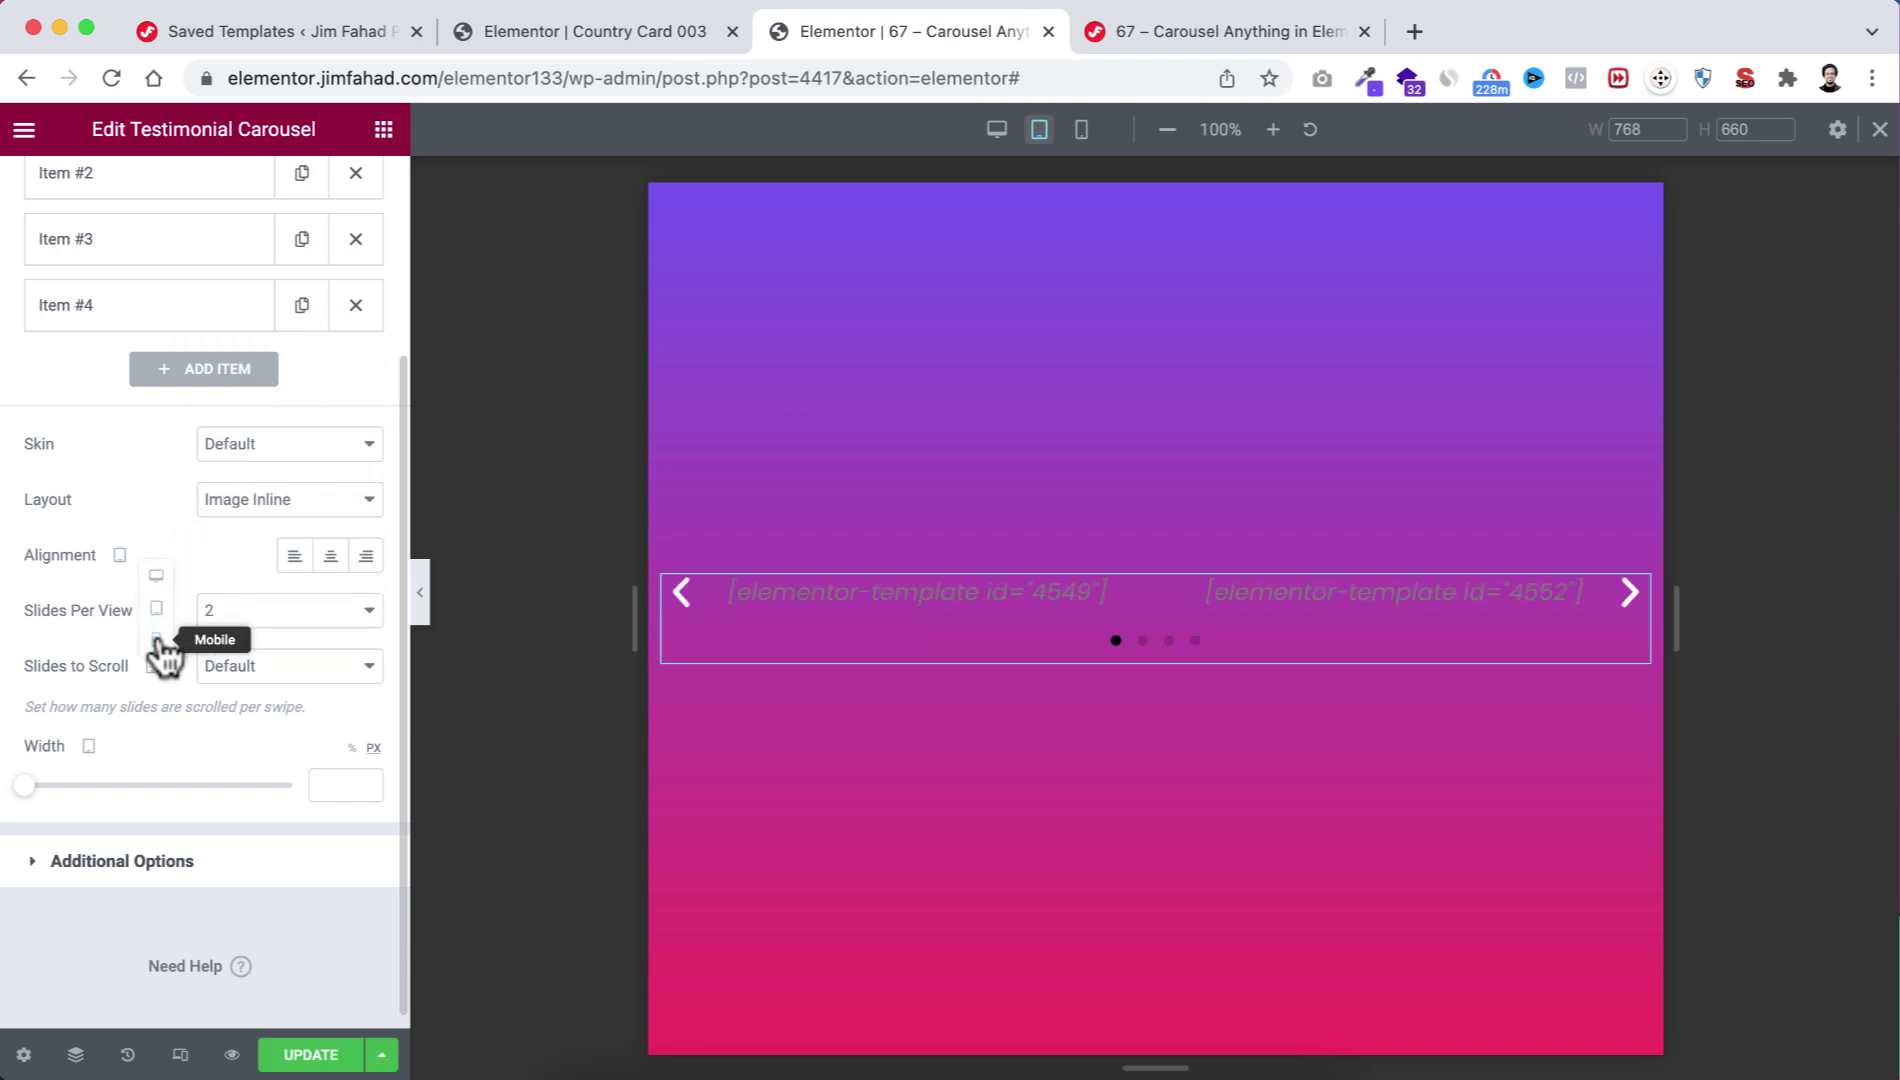
{"action": "left_click", "coordinate": [157, 640]}
{"action": "left_click", "coordinate": [222, 614]}
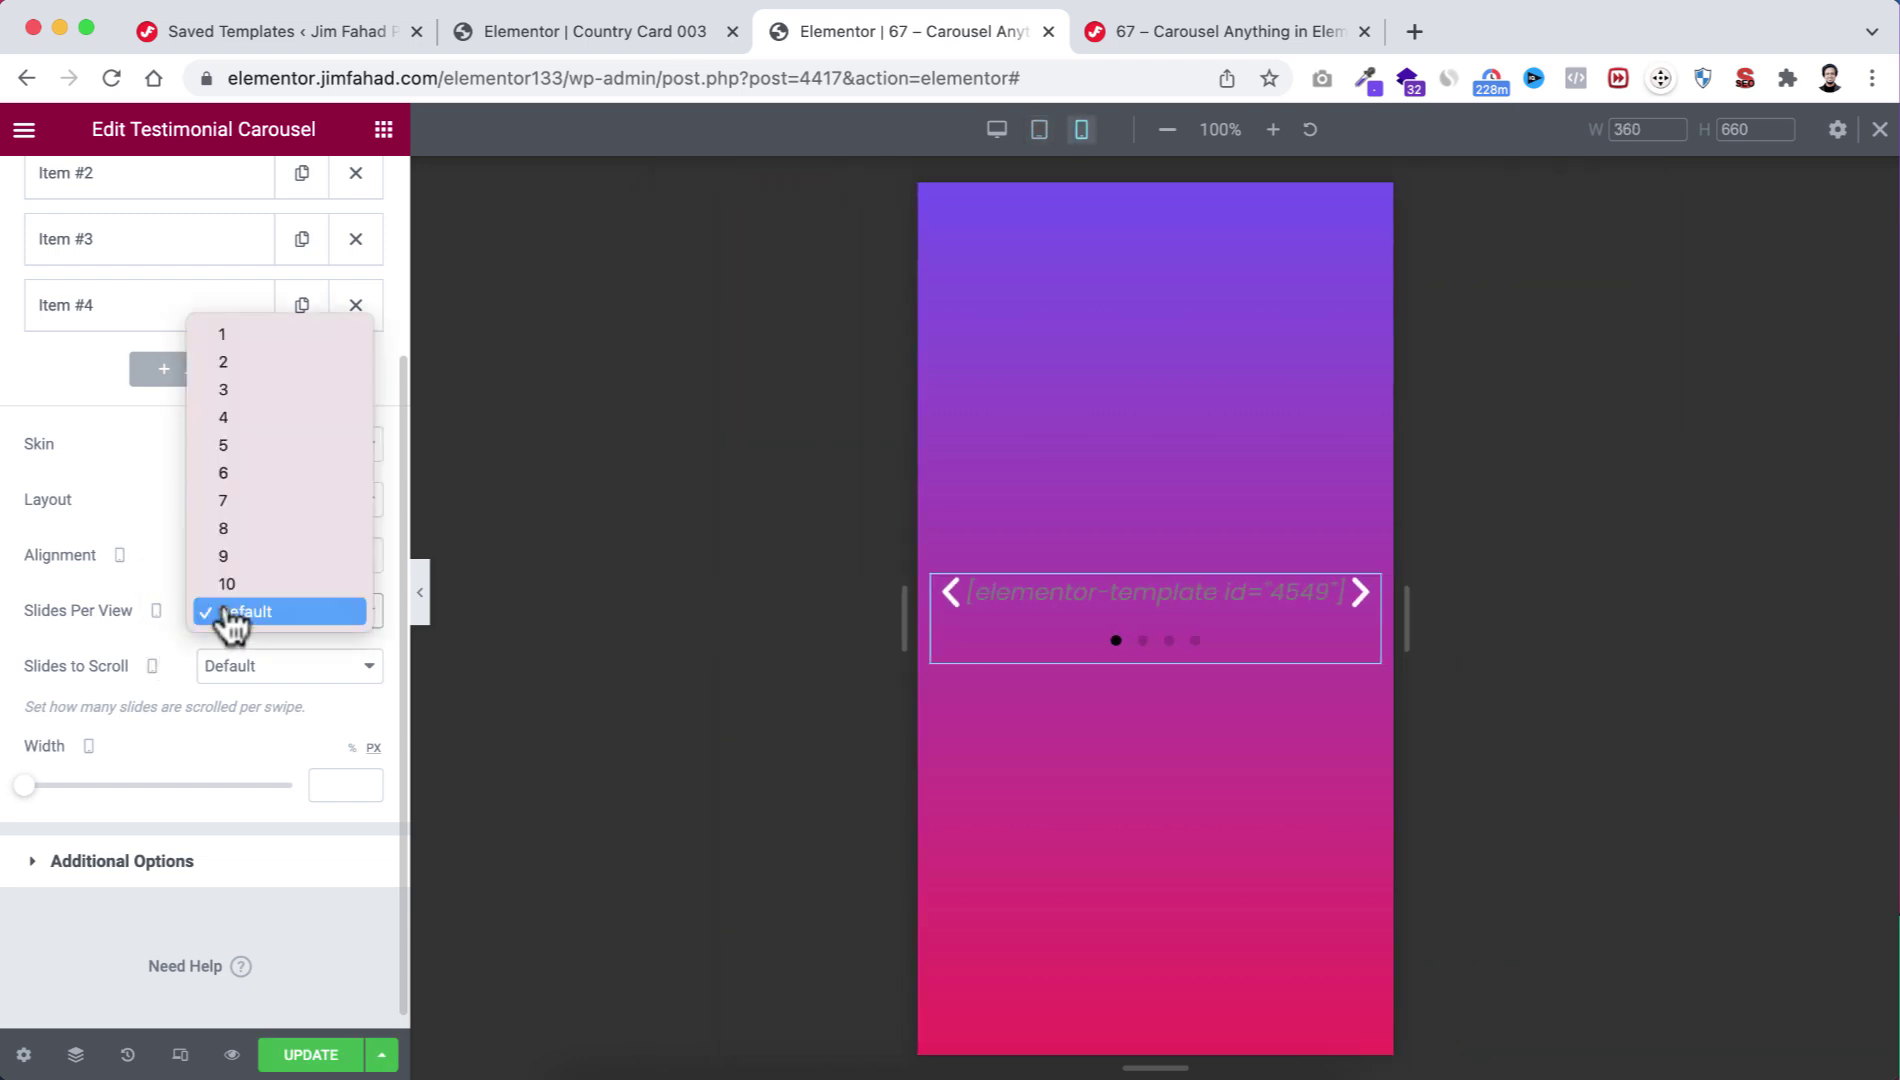
{"action": "left_click", "coordinate": [256, 350]}
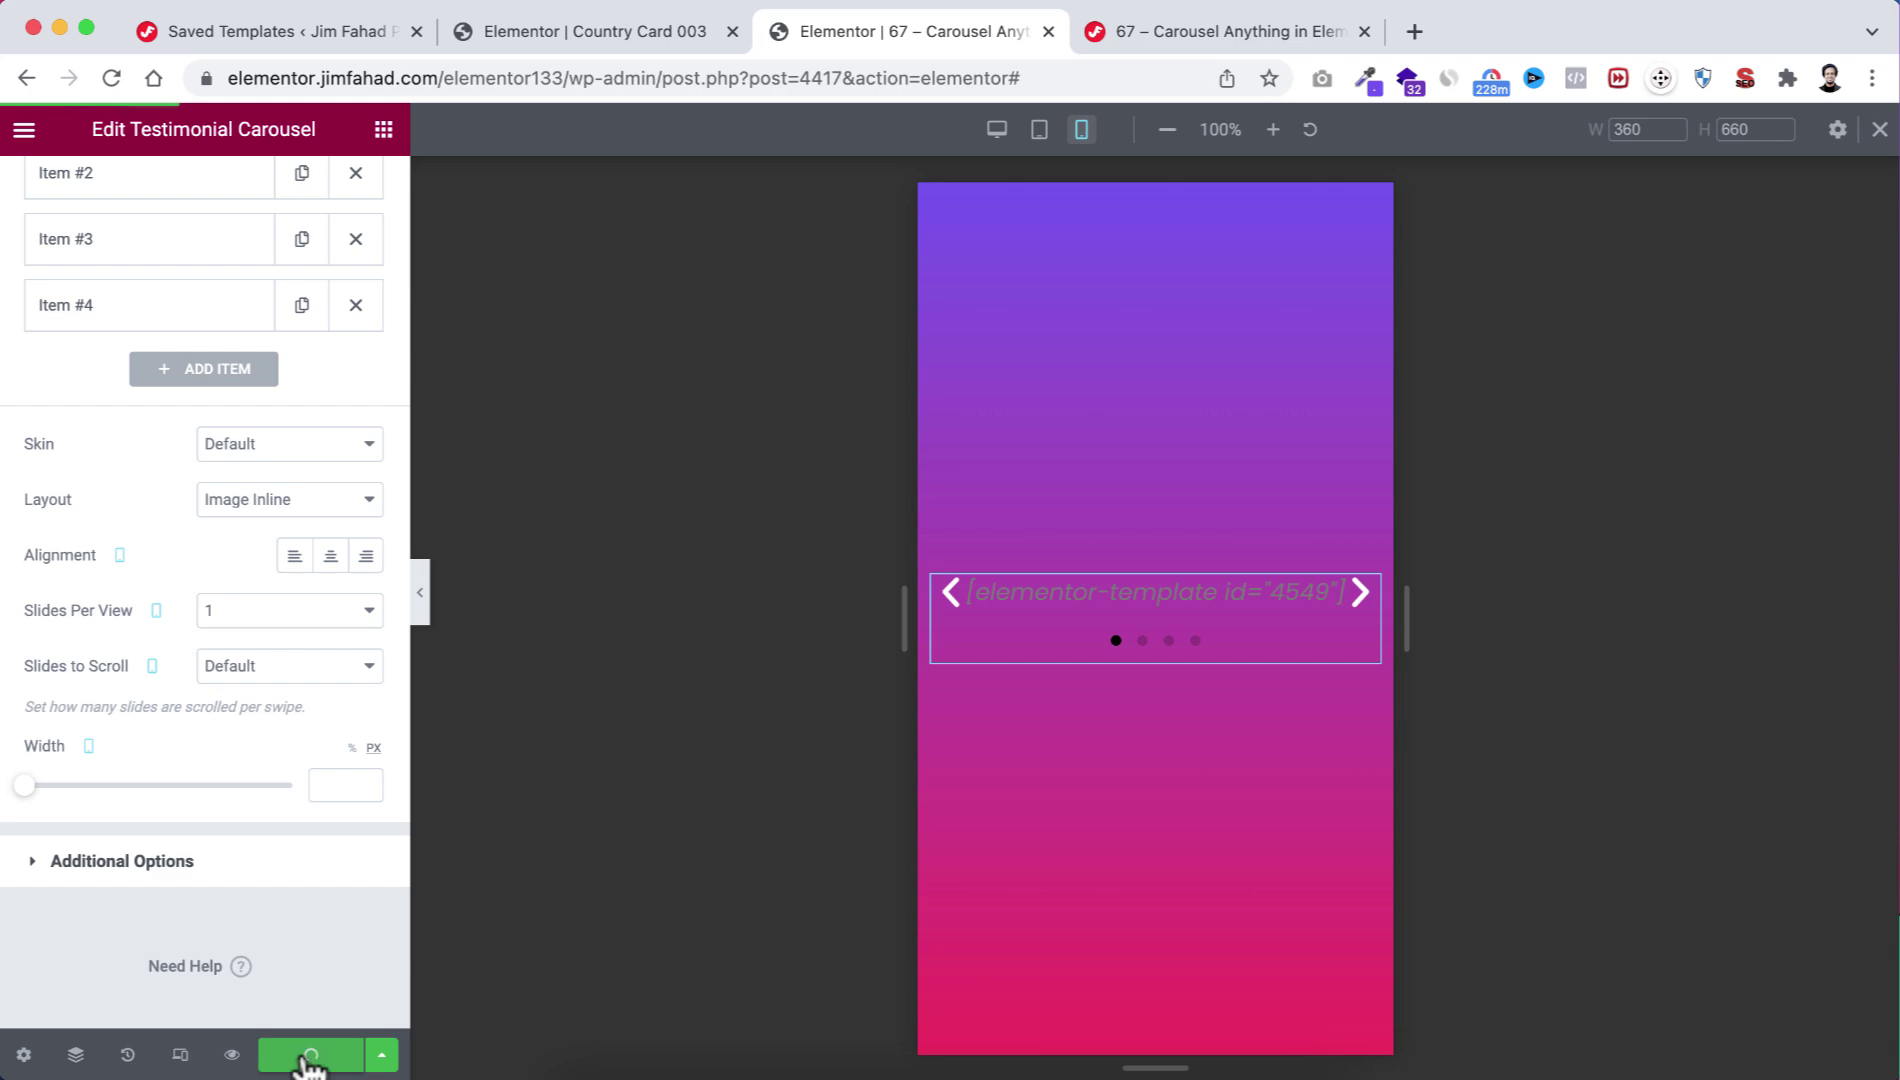
In the page preview, check the carousel's responsive layout by narrowing the browser window to tablet width and on to mobile width.
{"action": "left_click", "coordinate": [1202, 22]}
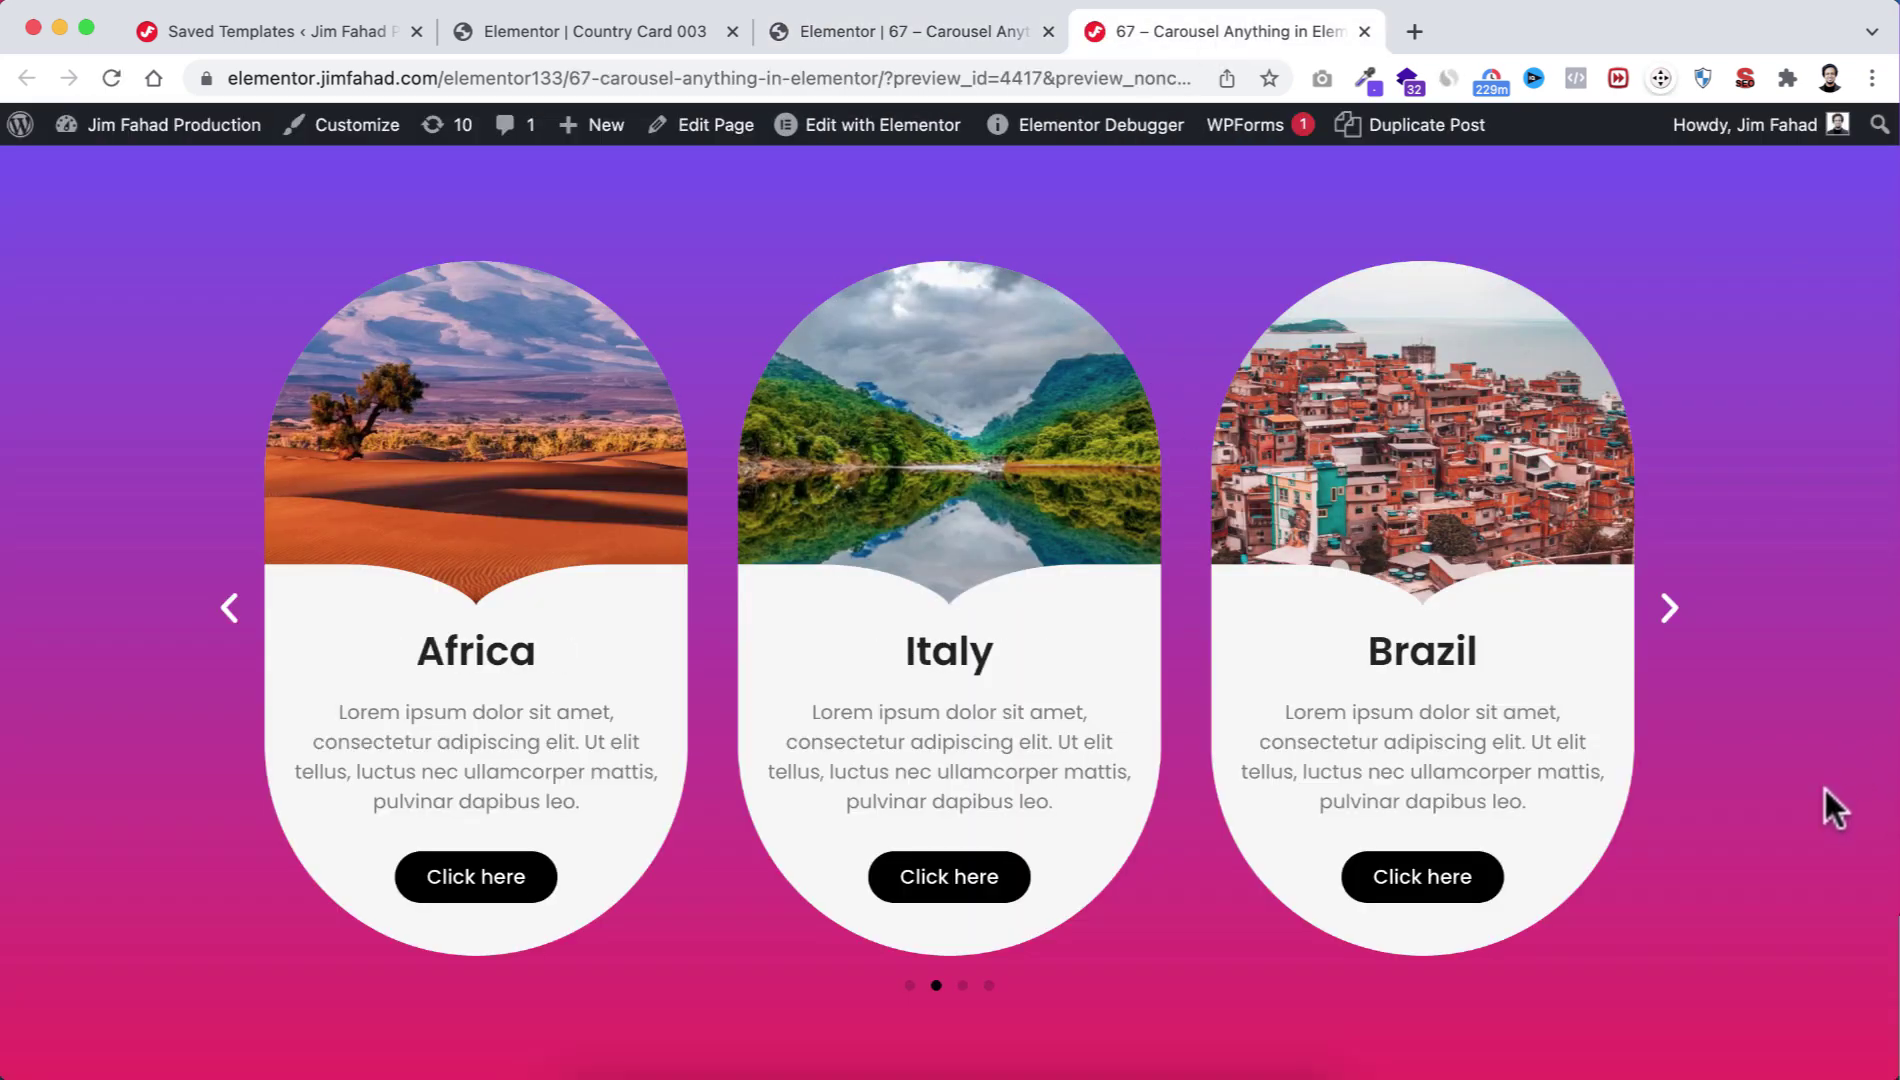
{"action": "left_click_drag", "start_coordinate": [1890, 810], "coordinate": [1073, 813]}
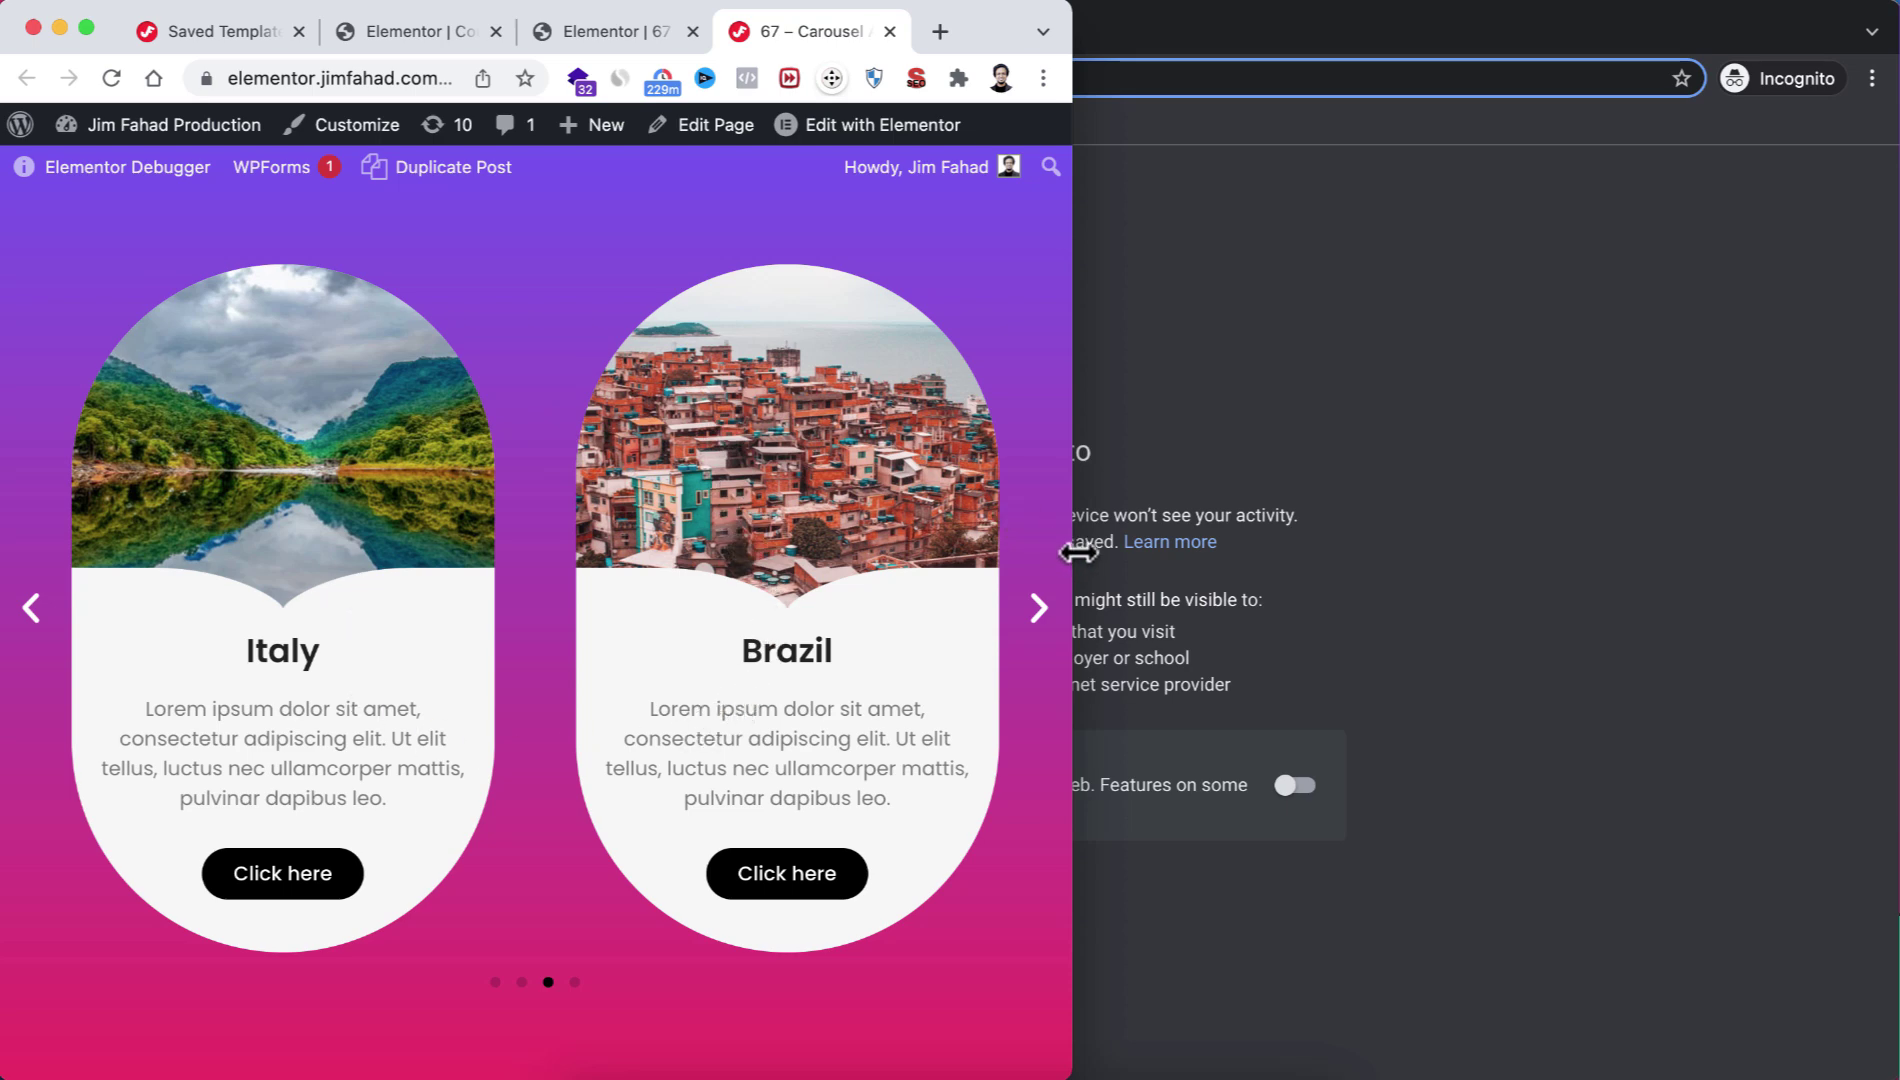
{"action": "left_click_drag", "start_coordinate": [1072, 555], "coordinate": [578, 598]}
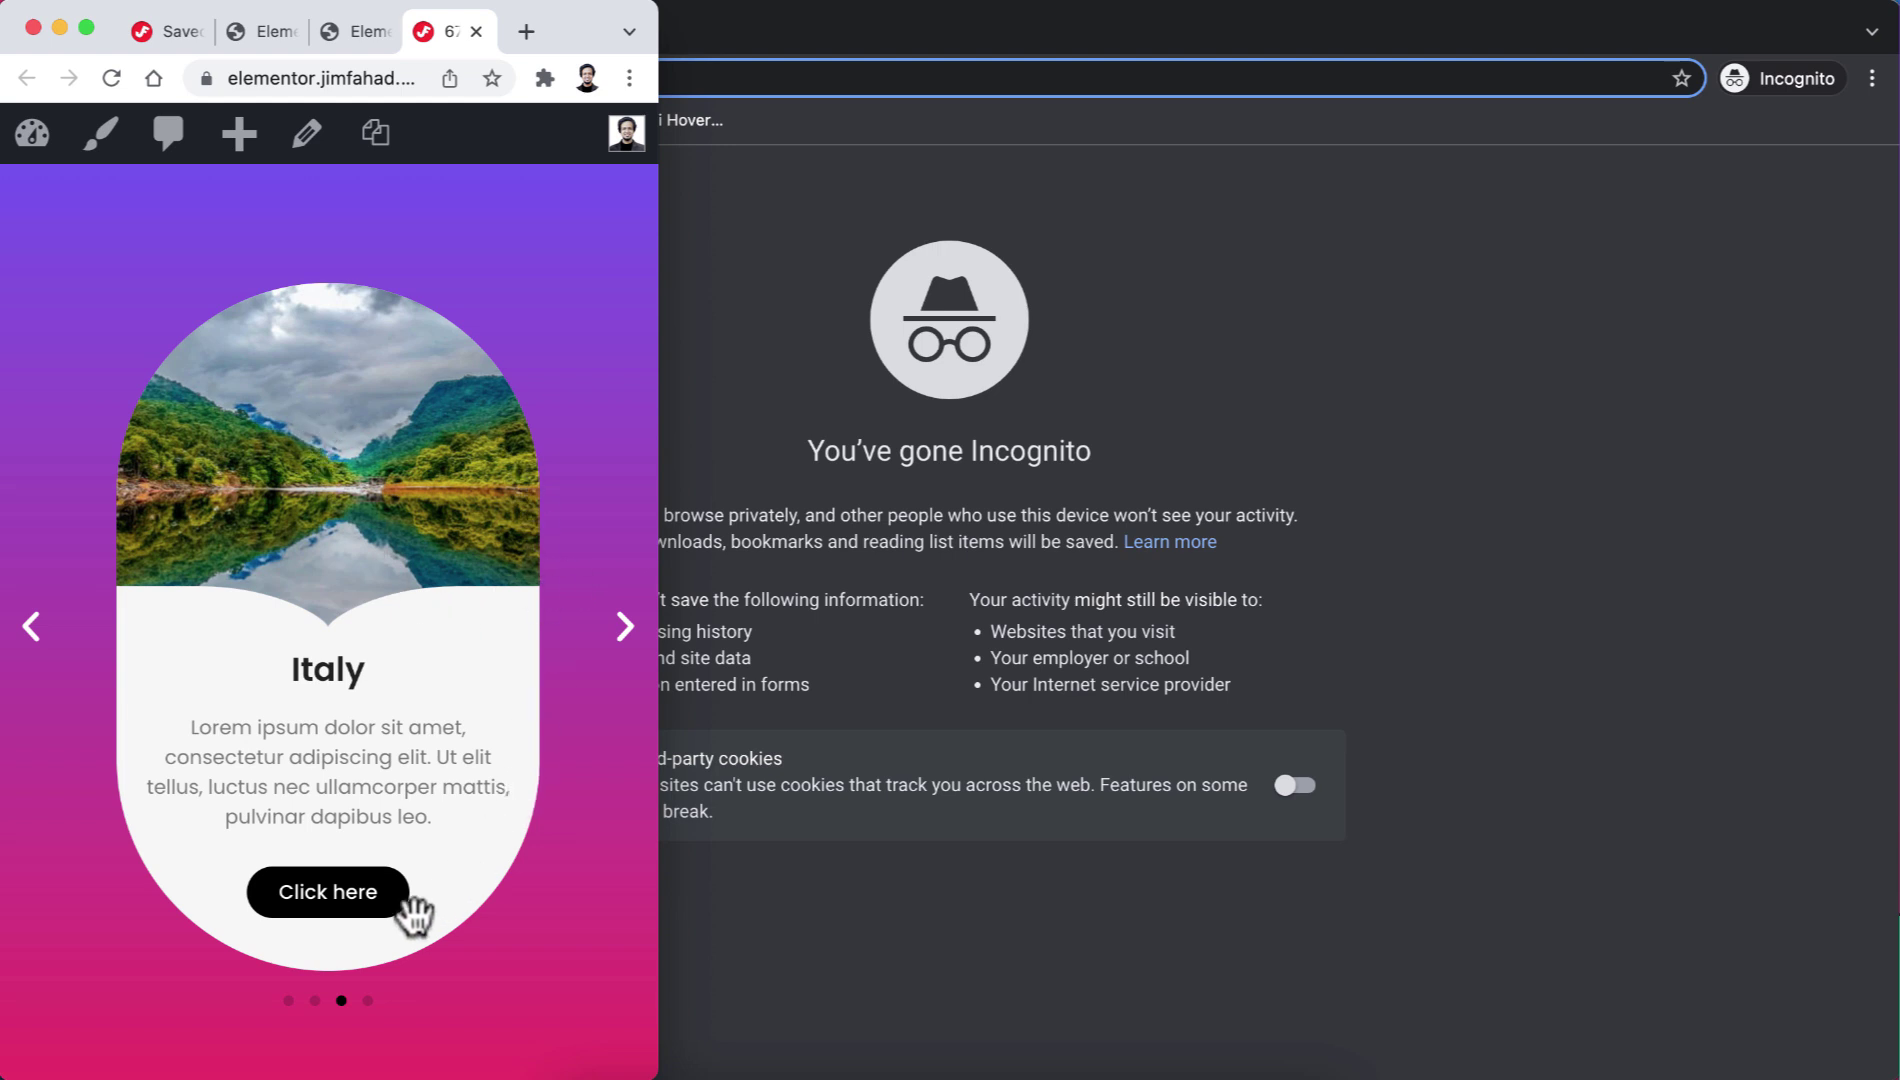
Test the mobile carousel's next arrow and pagination dots, and restore the browser window to full width.
{"action": "left_click", "coordinate": [625, 628]}
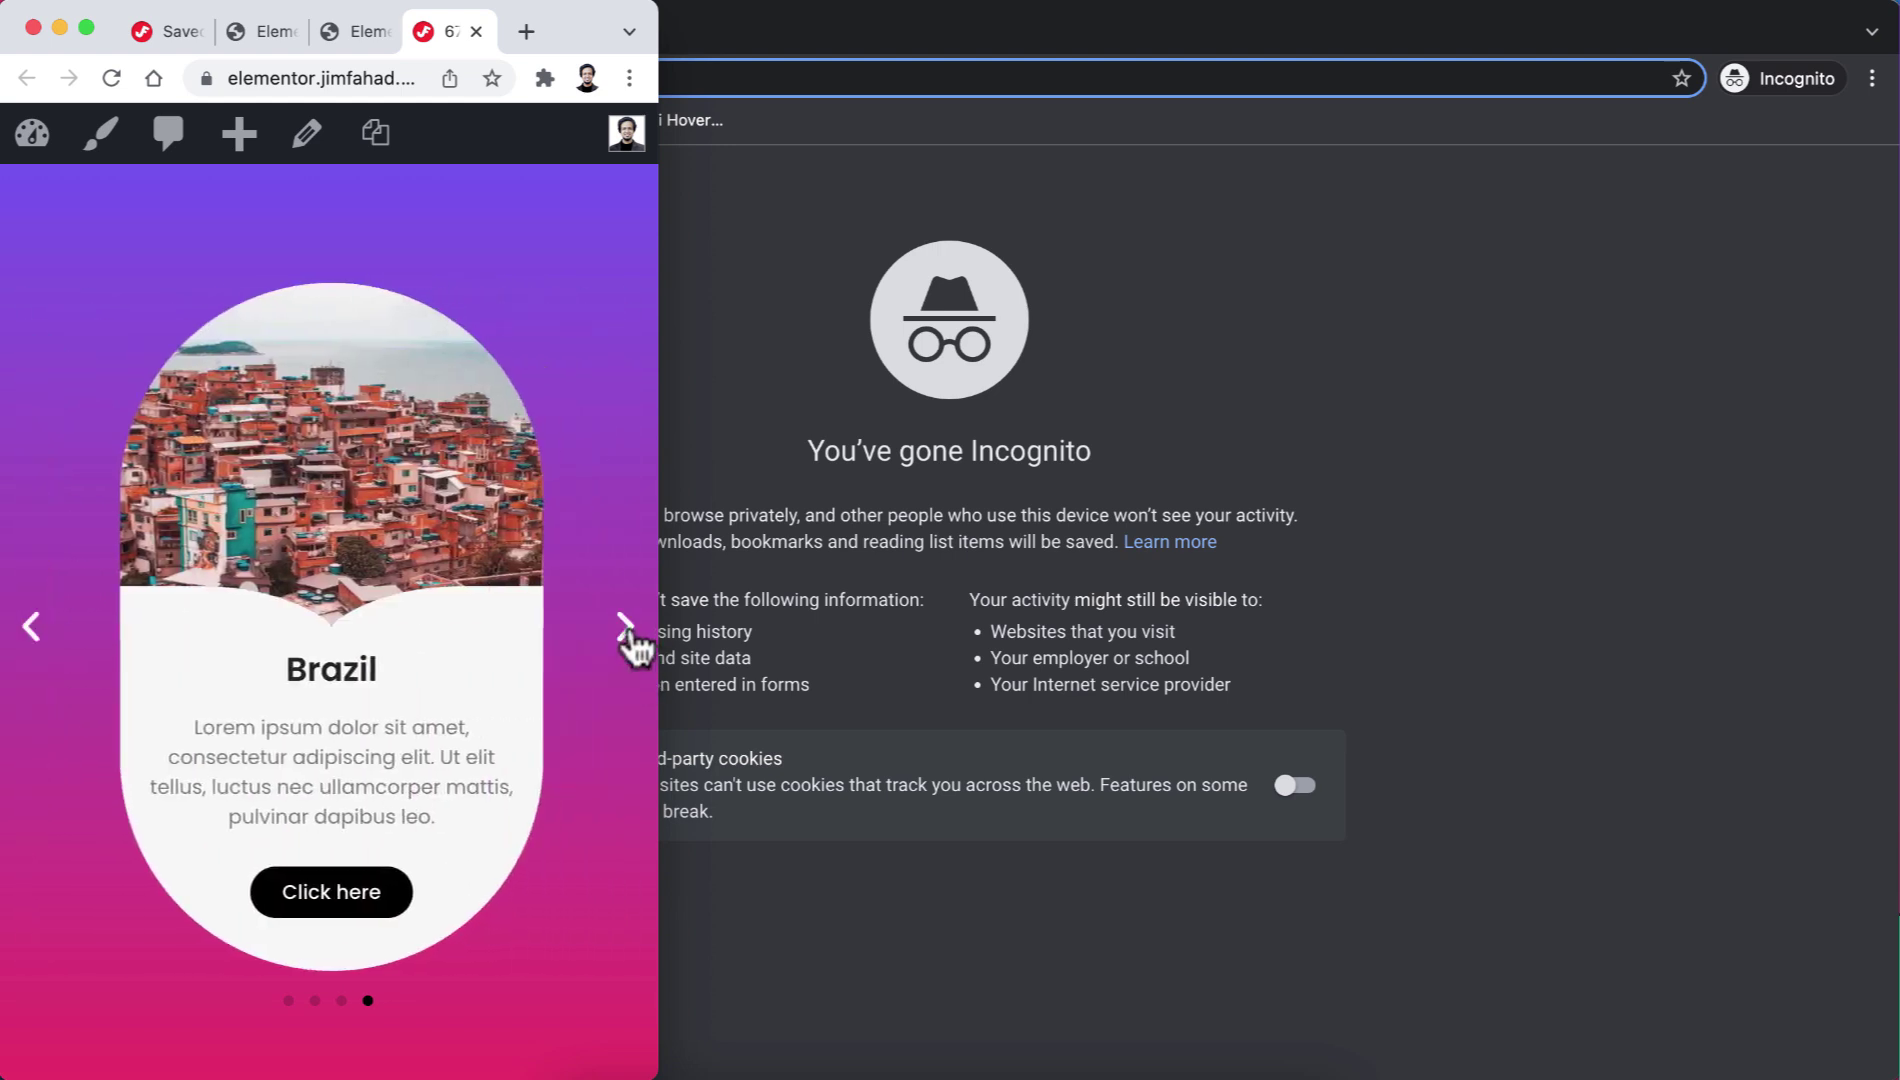
{"action": "left_click", "coordinate": [625, 628]}
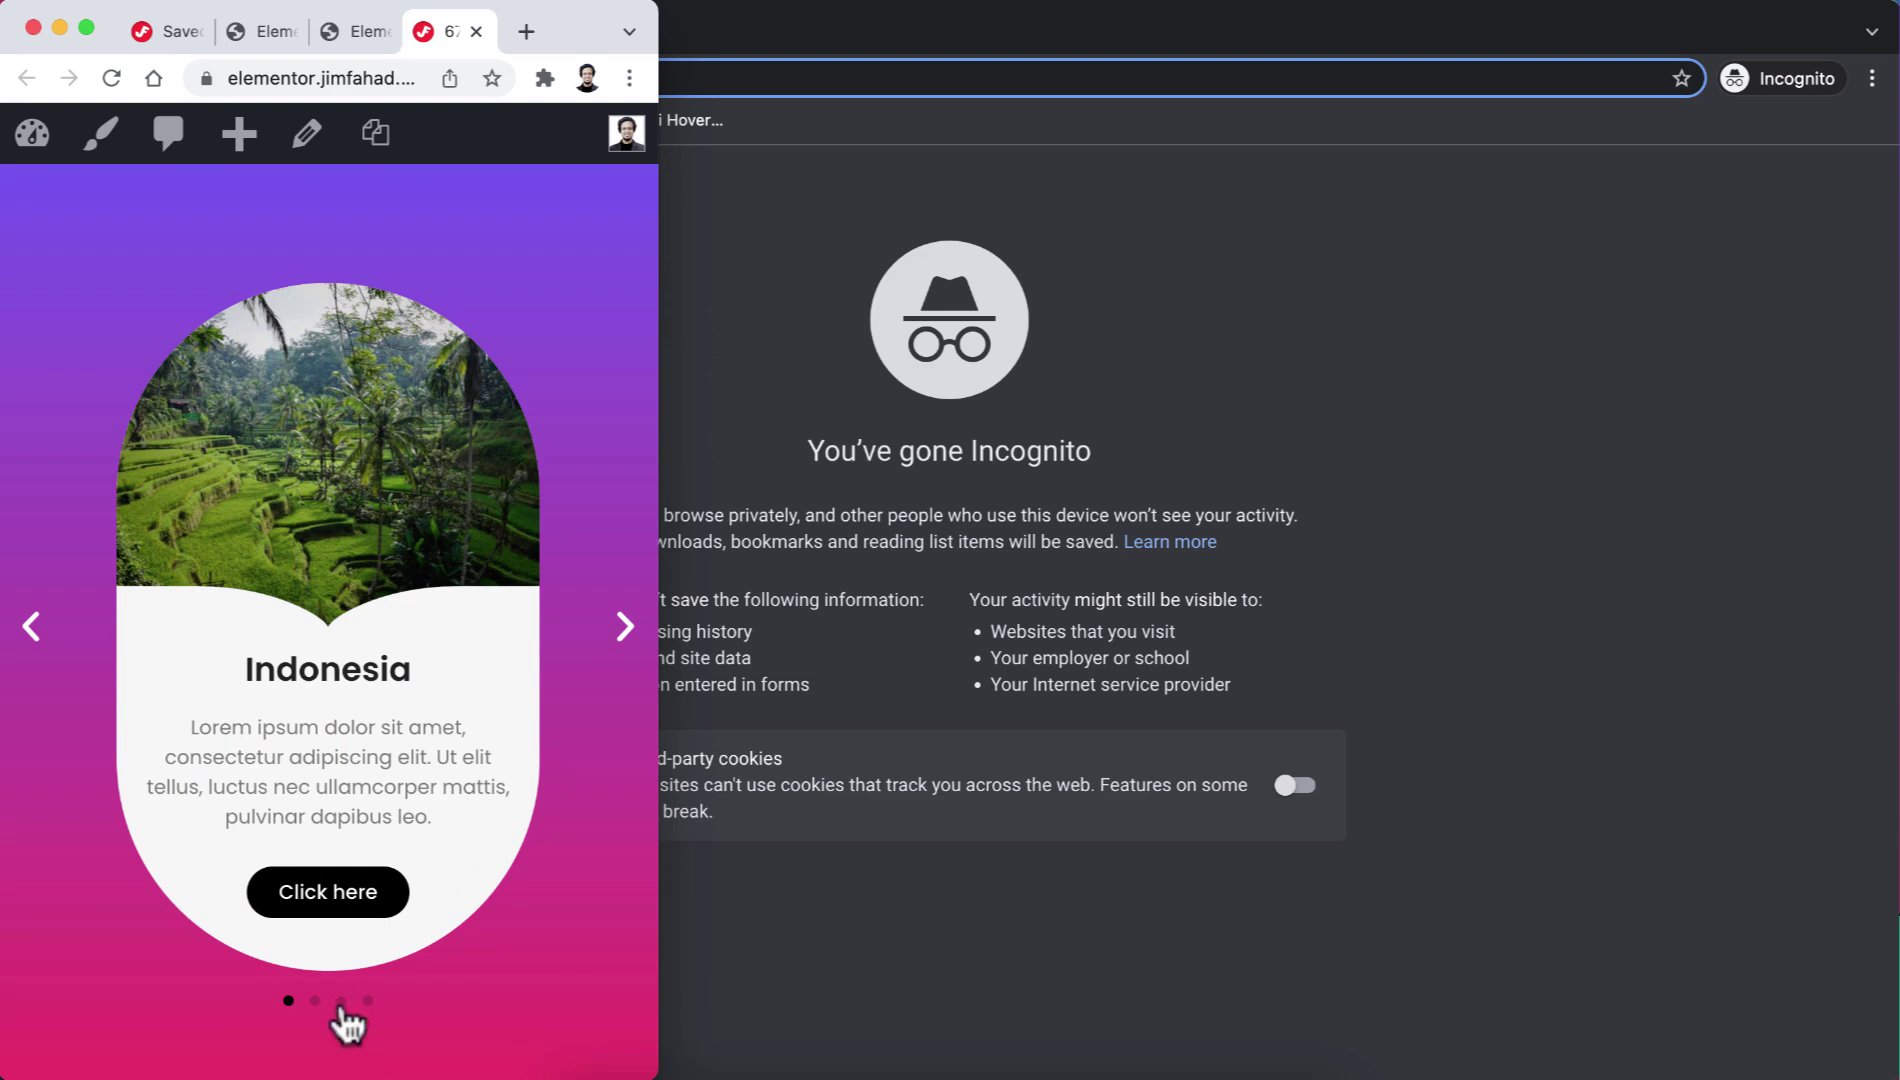
{"action": "left_click", "coordinate": [341, 1001]}
{"action": "left_click", "coordinate": [315, 1001]}
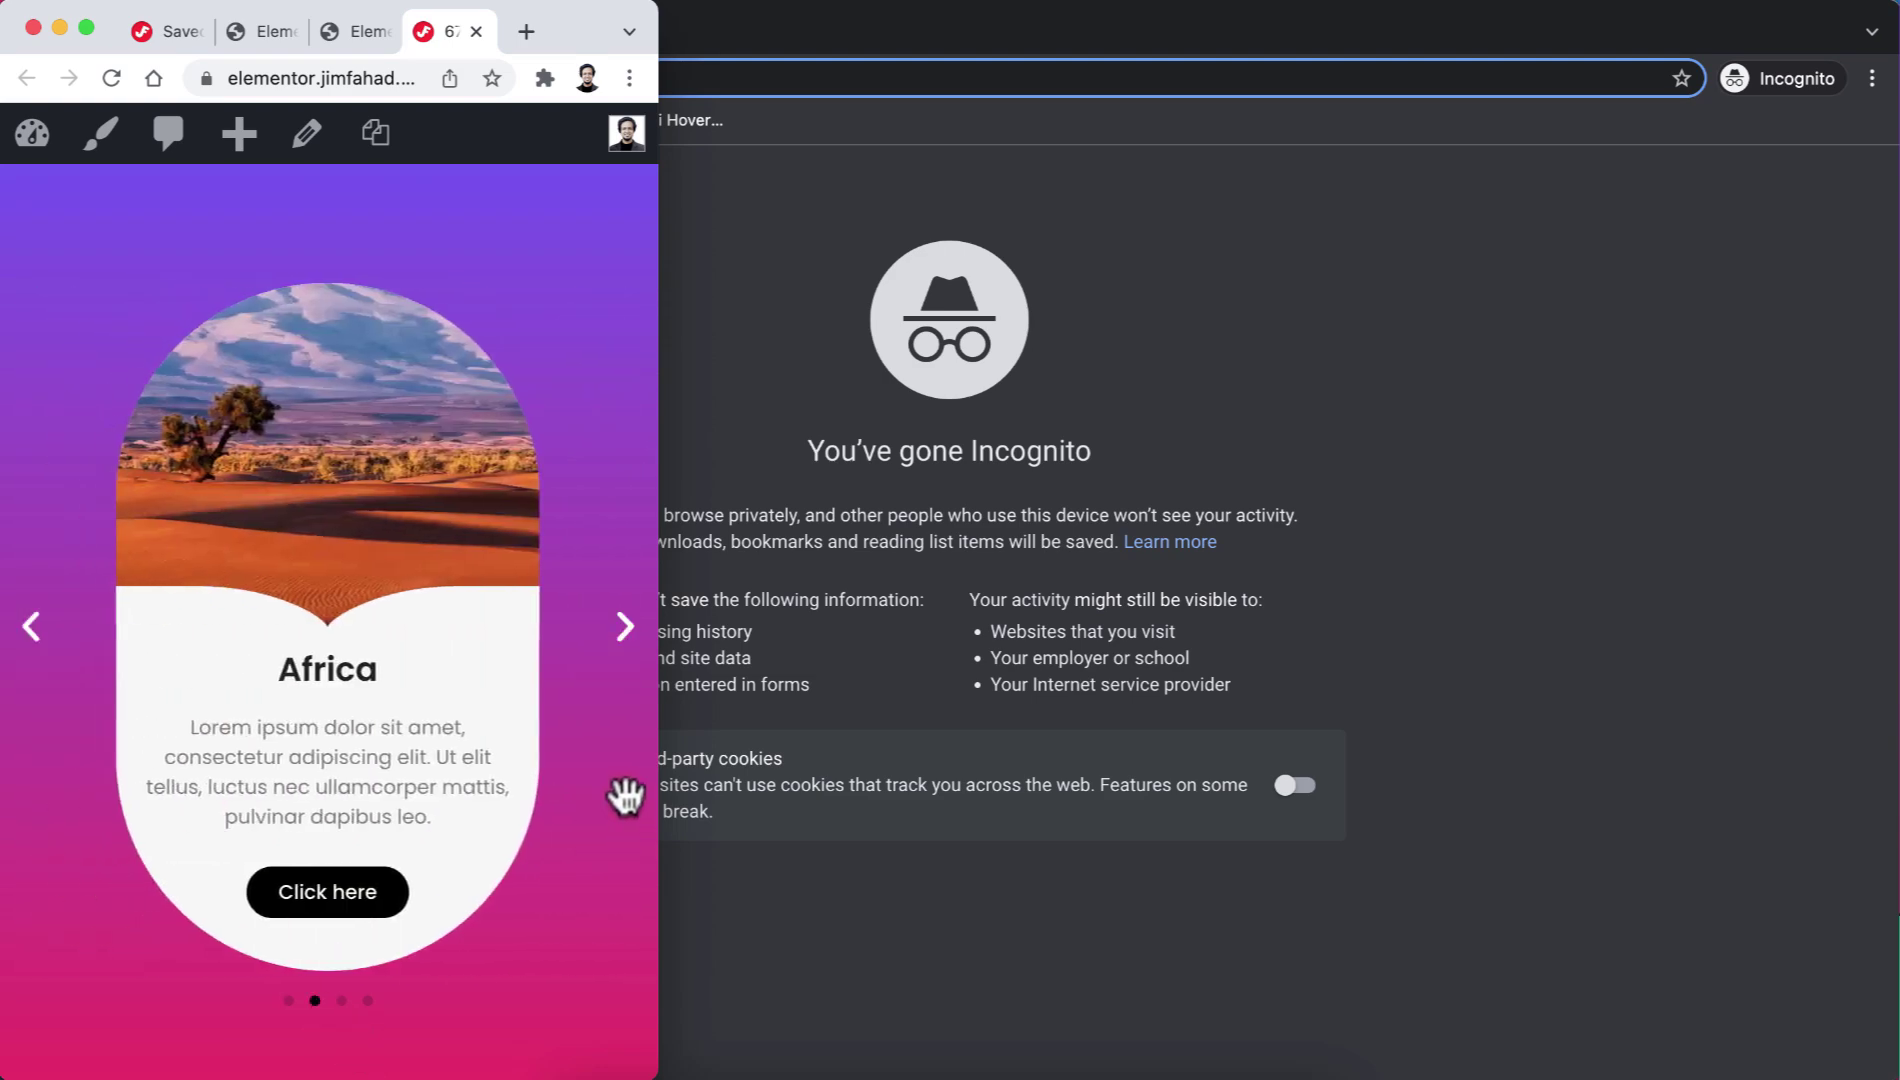
{"action": "left_click_drag", "start_coordinate": [737, 746], "coordinate": [1891, 699]}
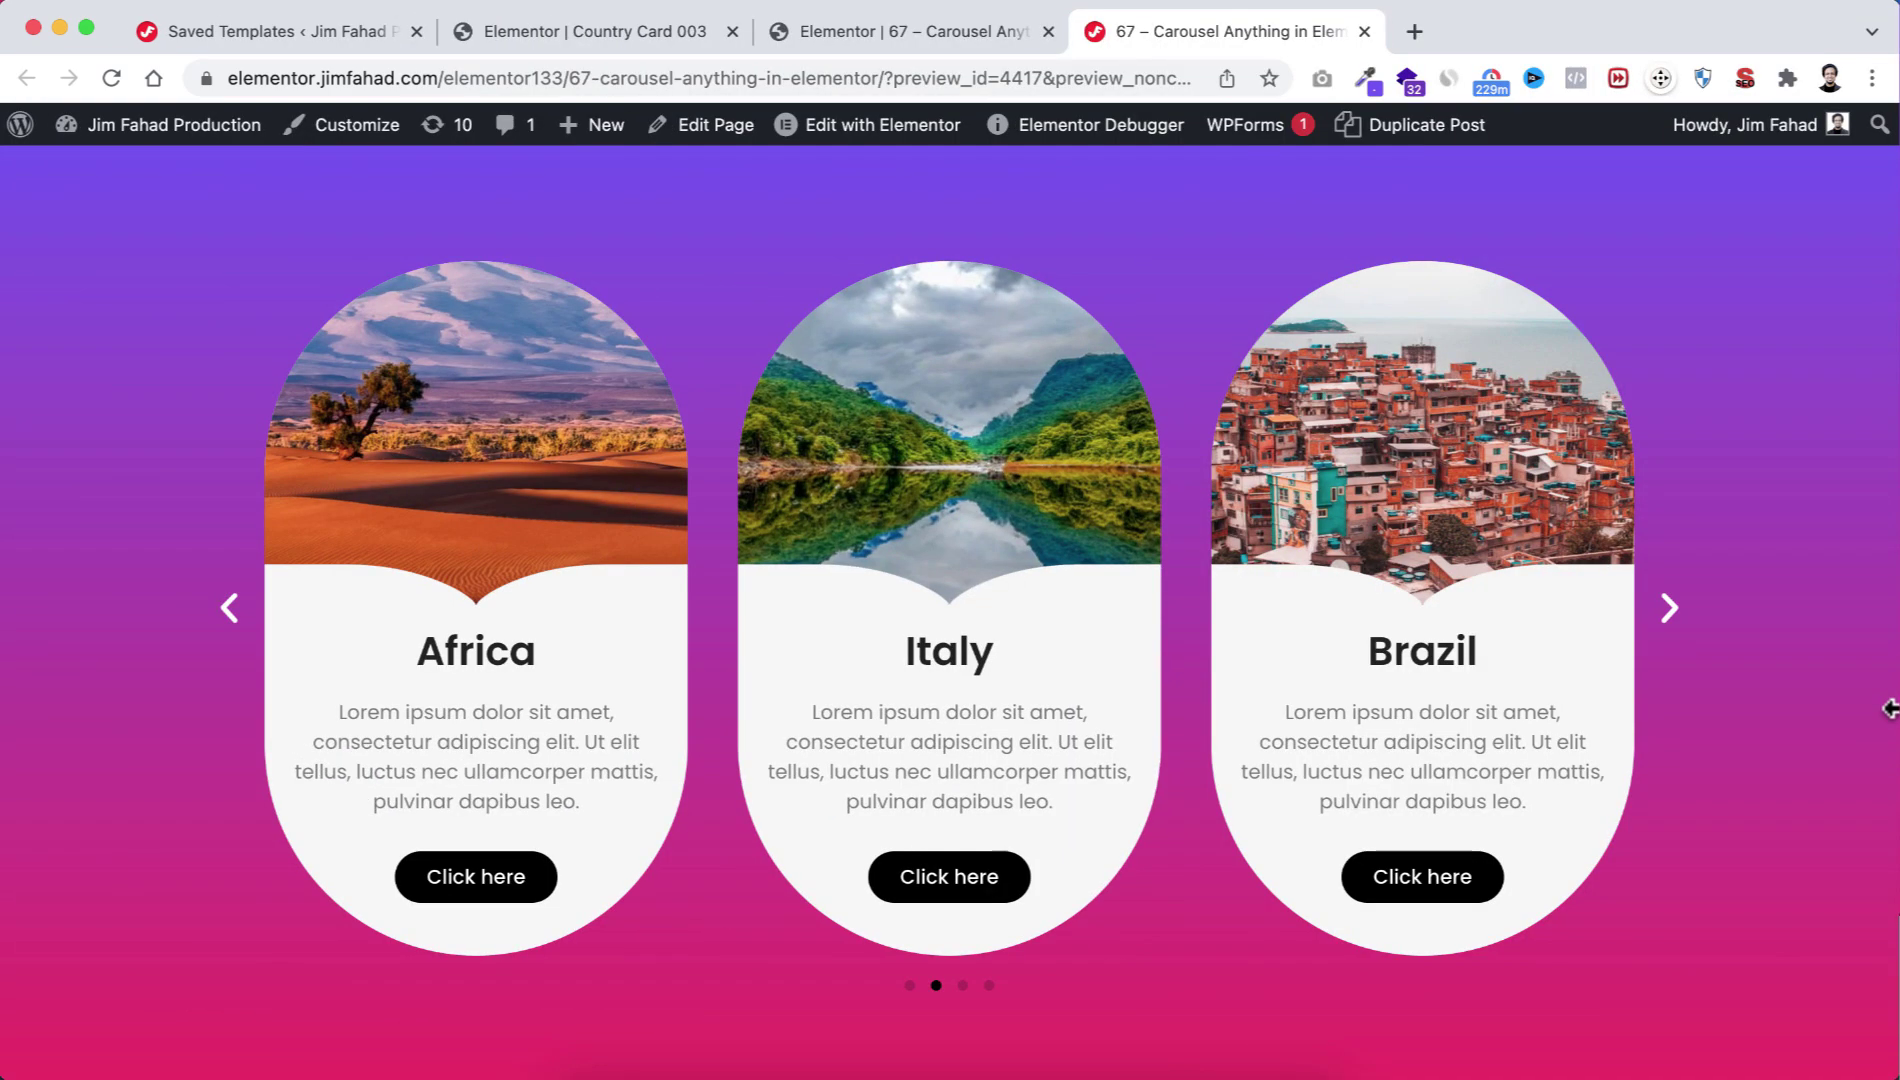